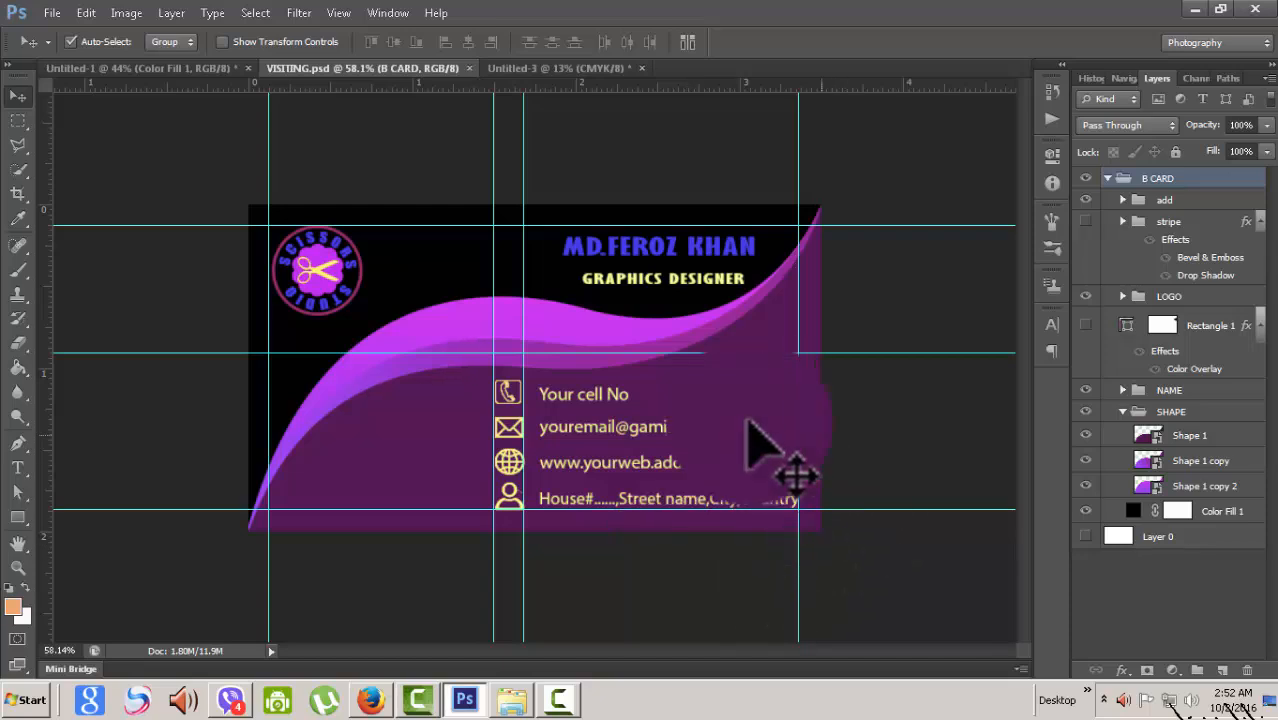
- Hide the guides over the VISITING.psd sample card via View > Extras
scroll(500, 336, up, 1)
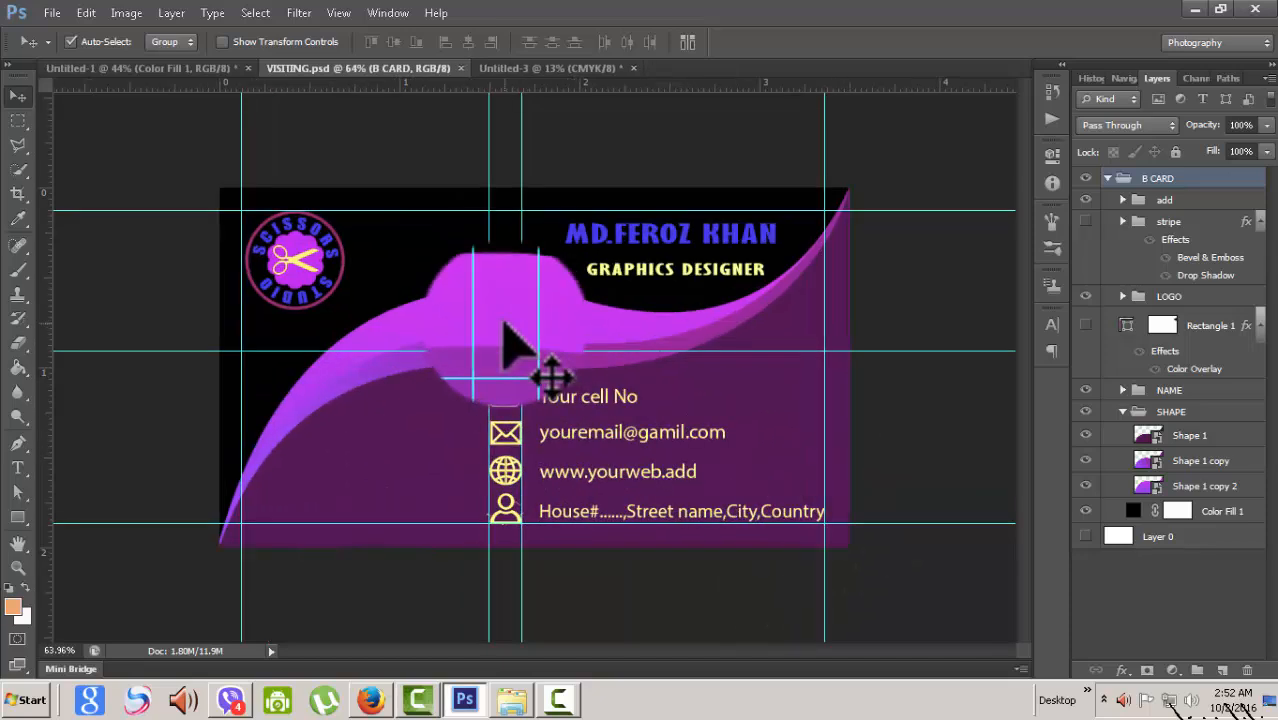
click(338, 13)
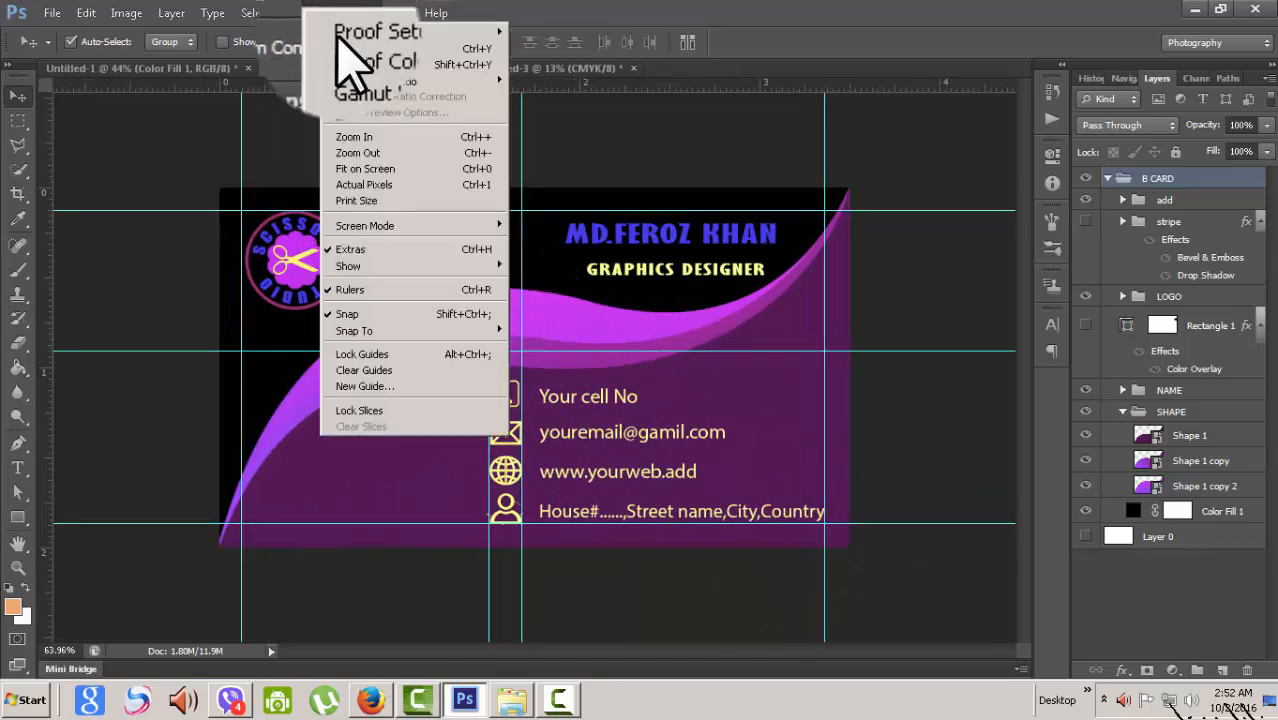
click(352, 249)
scroll(738, 335, down, 3)
scroll(733, 322, up, 2)
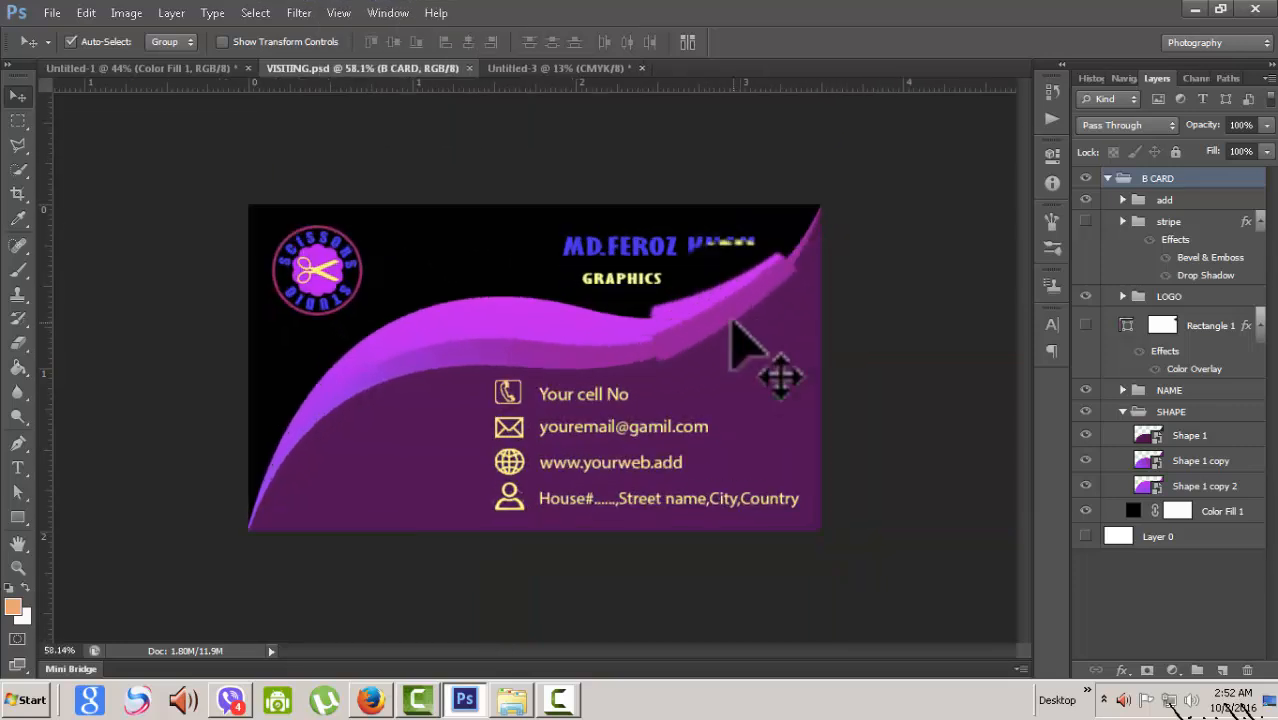
scroll(738, 333, up, 1)
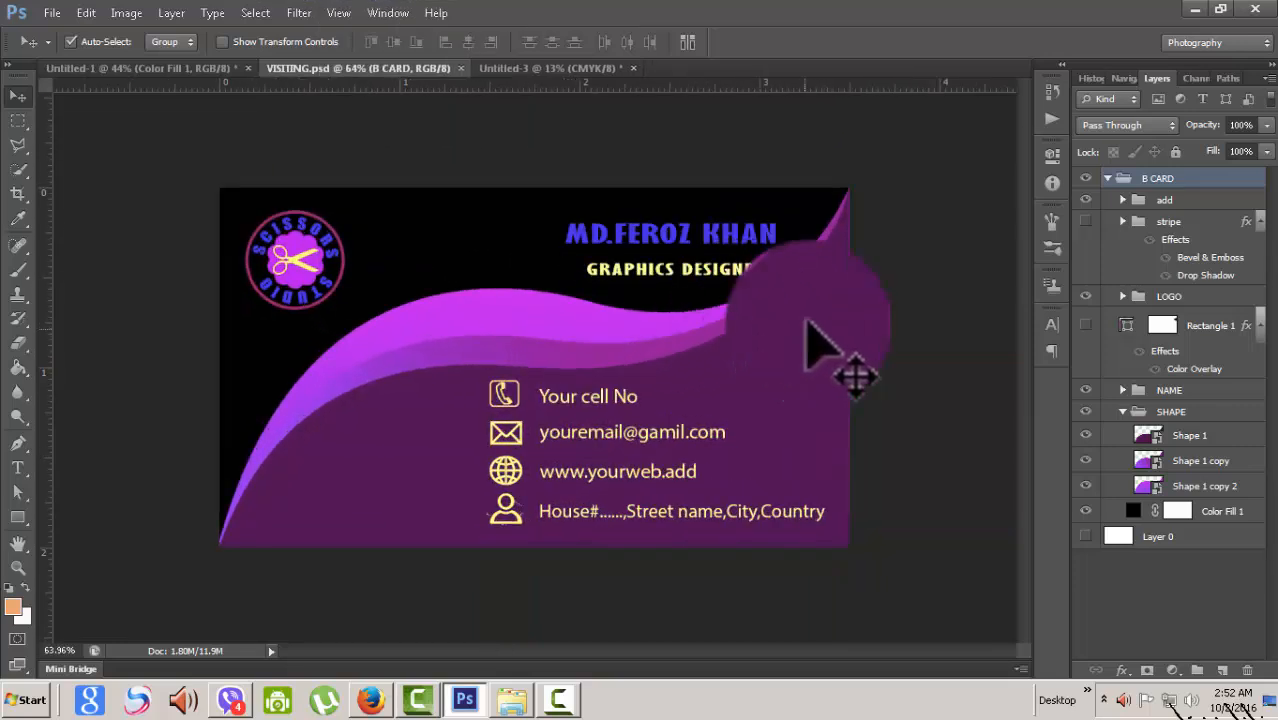
- Drag the card artwork toward Untitled-1, then collapse VISITING.psd's B CARD layer group
drag(852, 180, 578, 370)
scroll(578, 370, up, 2)
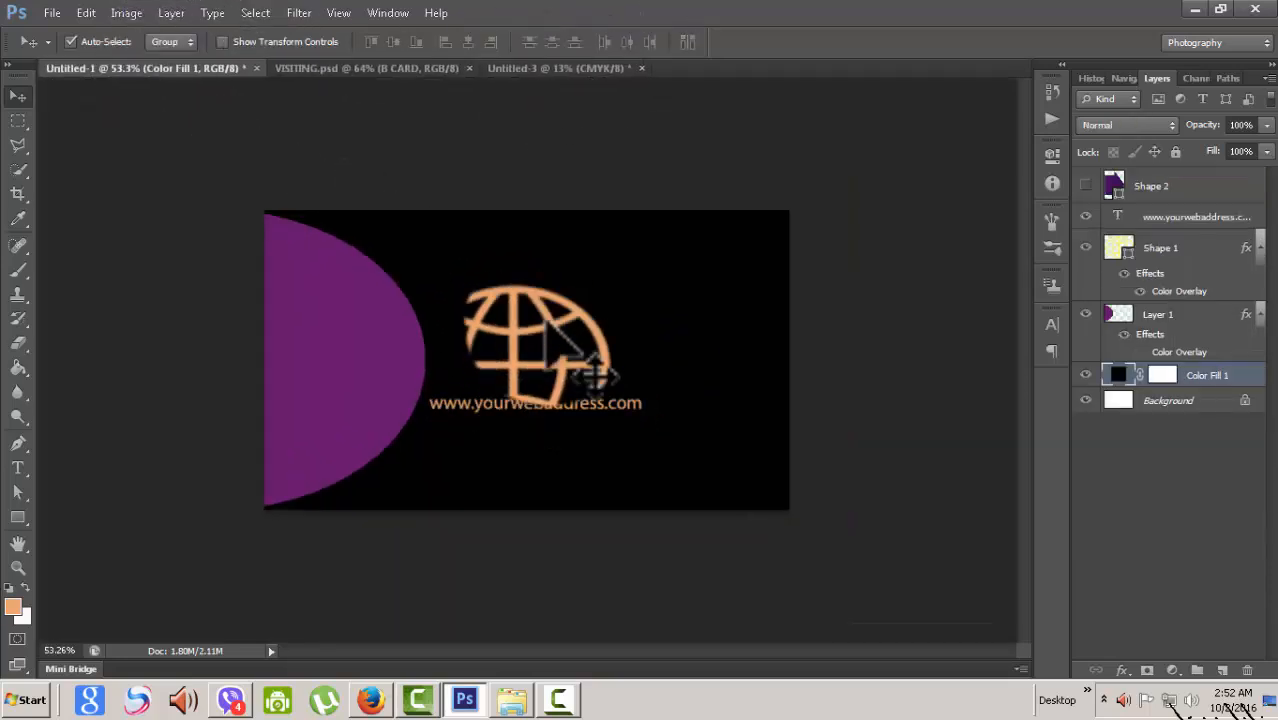
drag(370, 90, 370, 68)
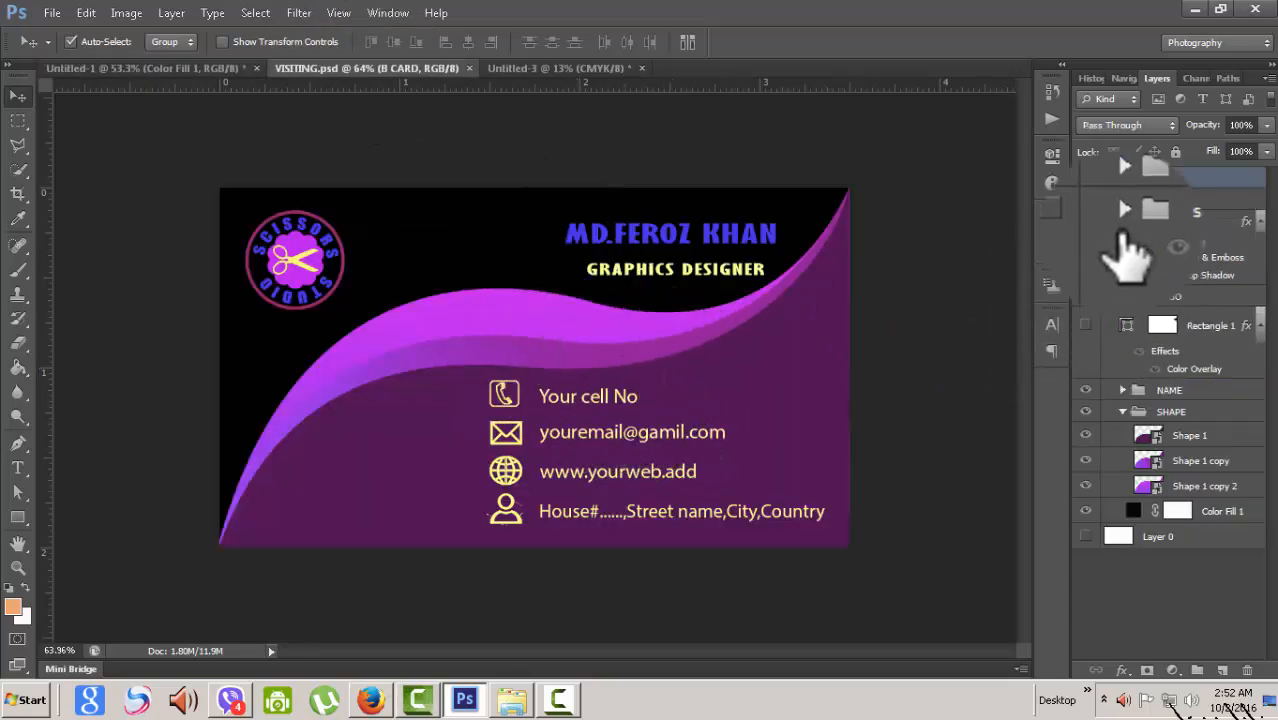
click(1107, 178)
drag(1115, 195, 51, 57)
scroll(718, 437, up, 2)
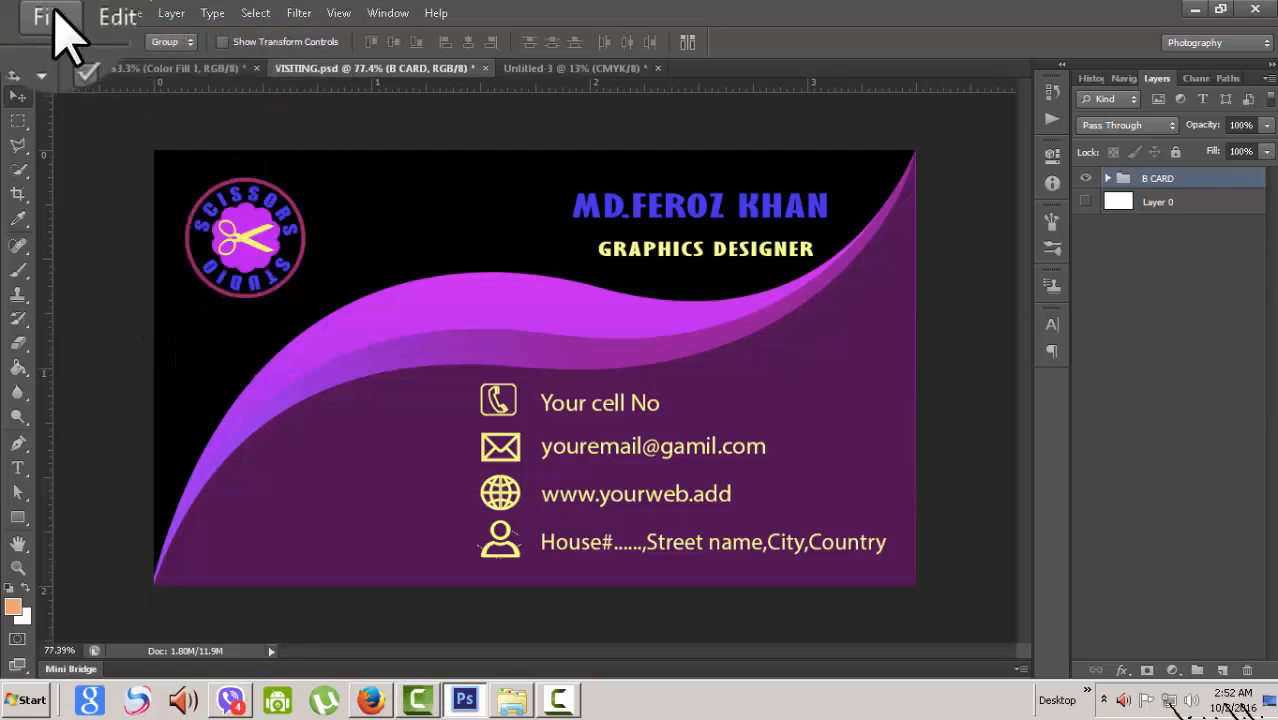
- Make a new document 'Business card', 3.75 × 2.25 in at 300 ppi, white background
click(51, 13)
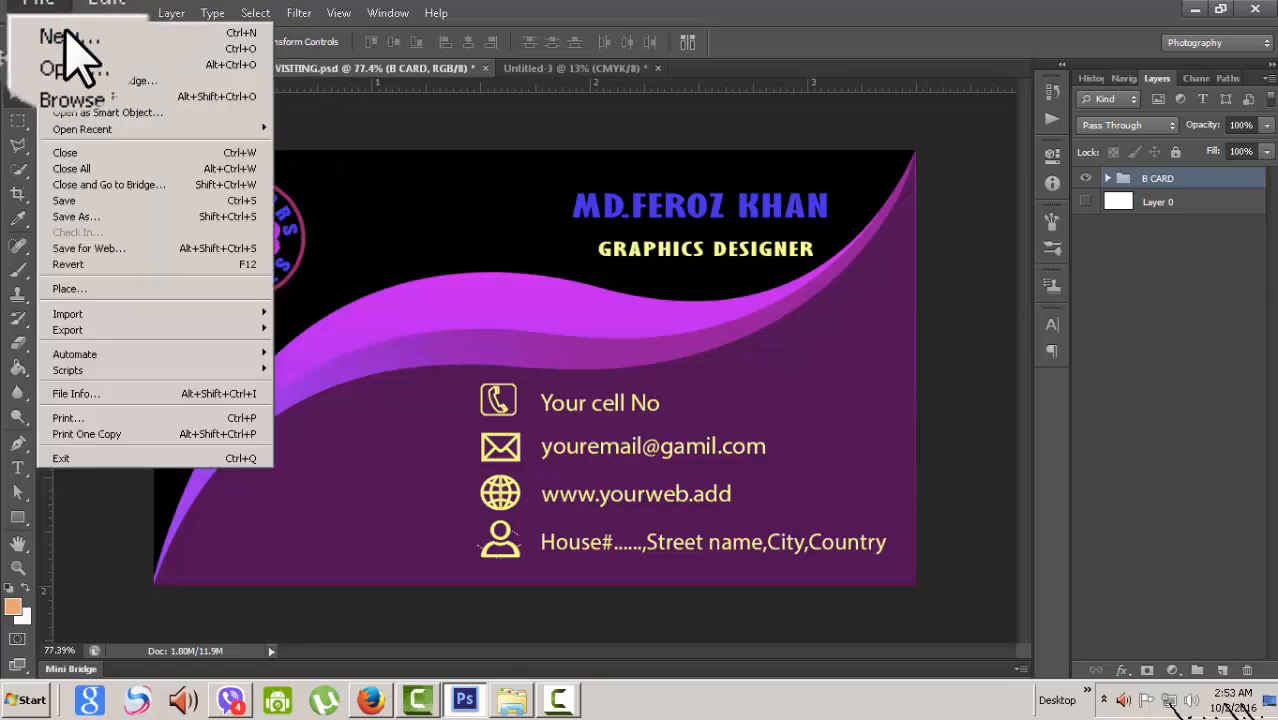
click(66, 34)
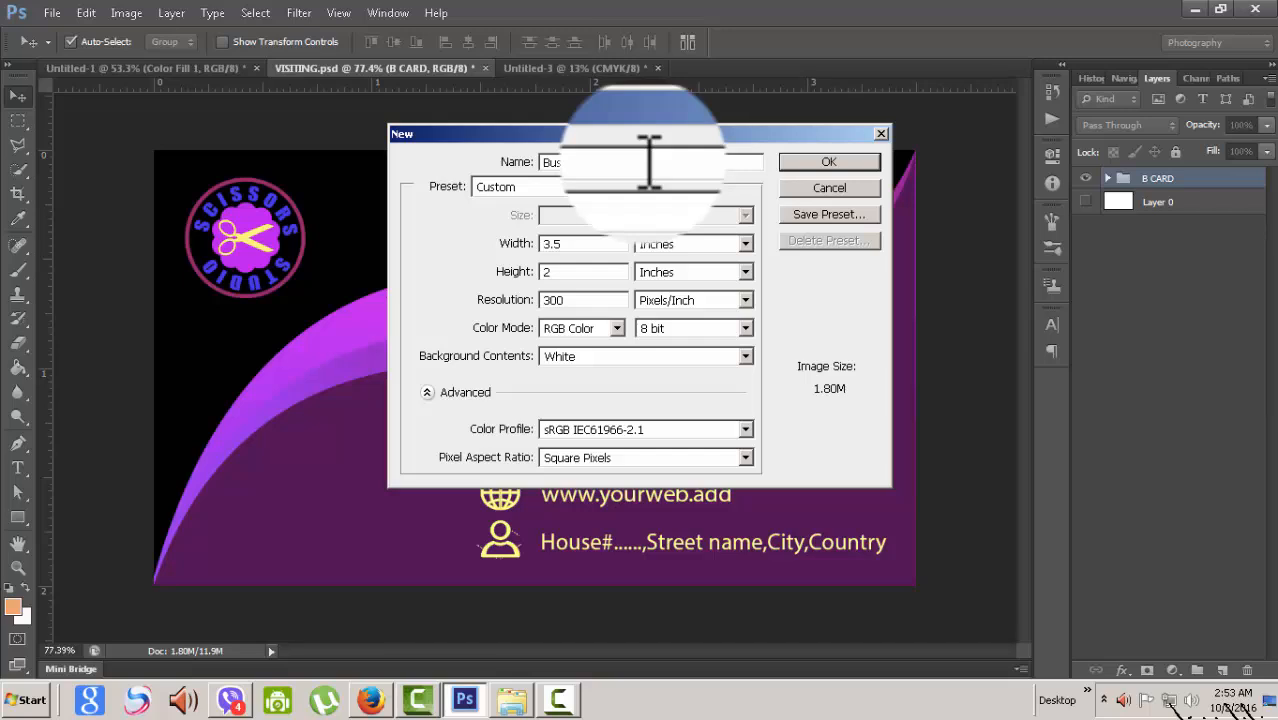
text(iness crrd)
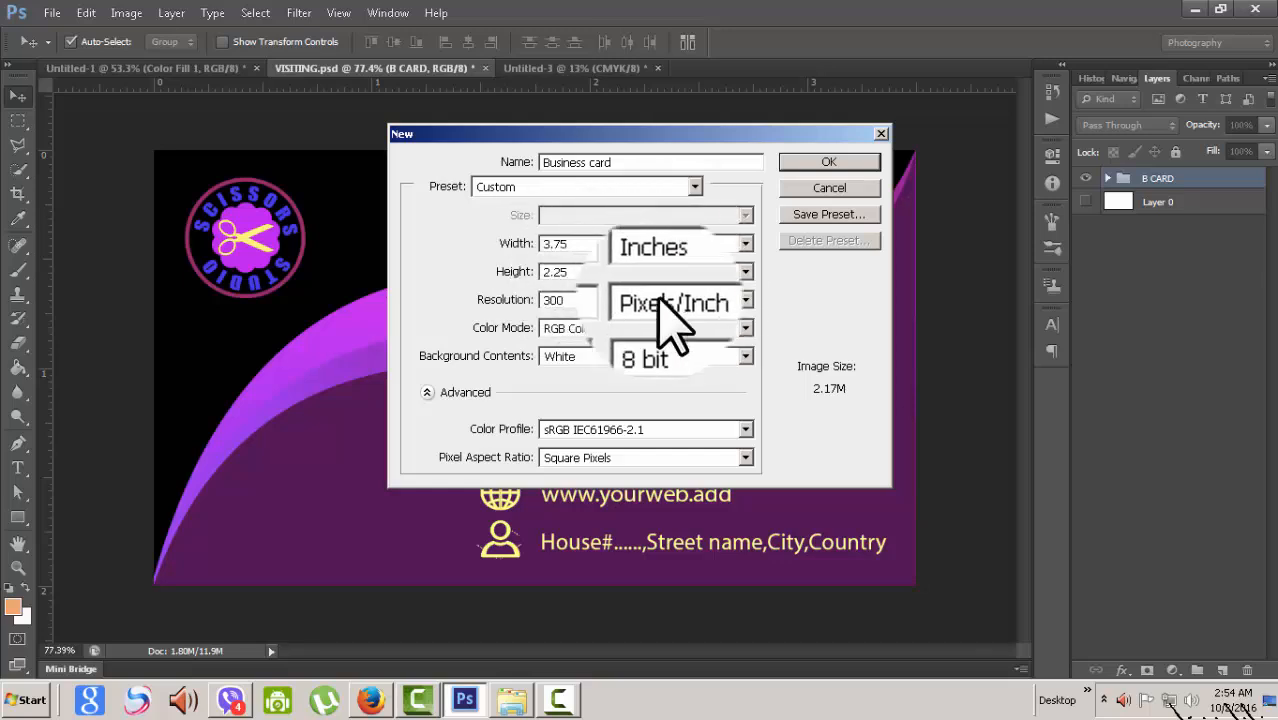
click(830, 165)
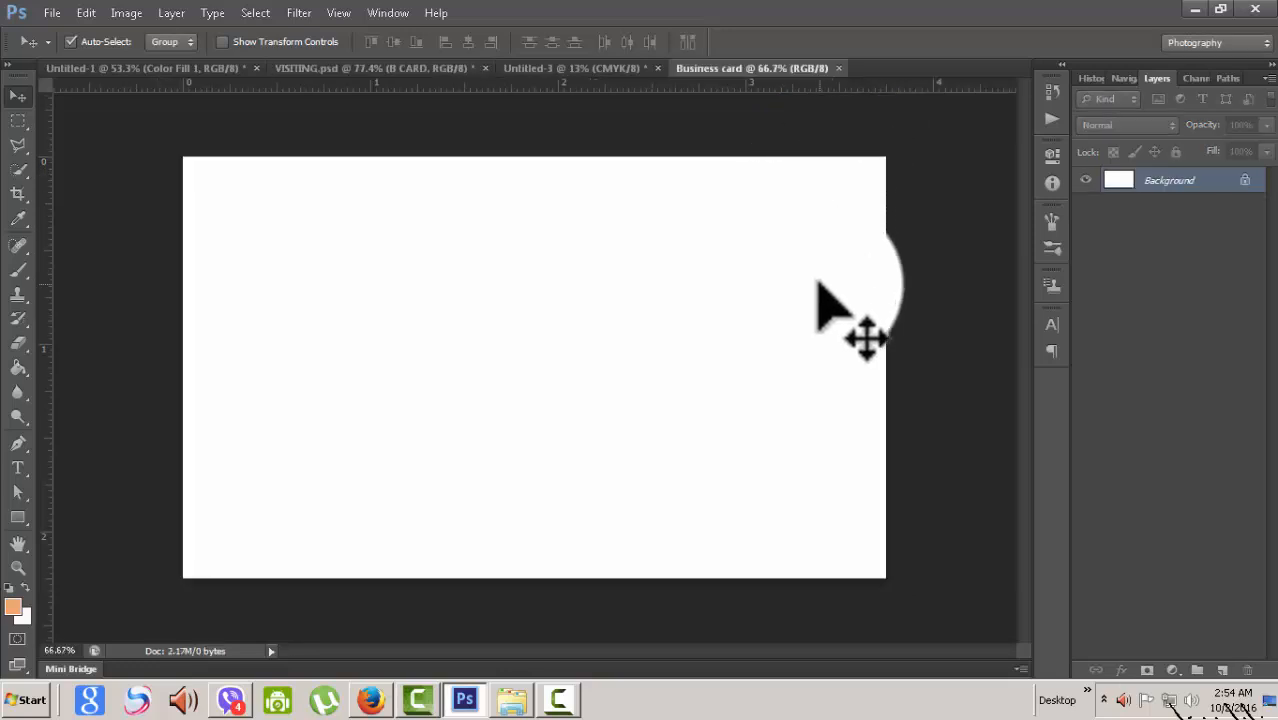
key(ctrl+0)
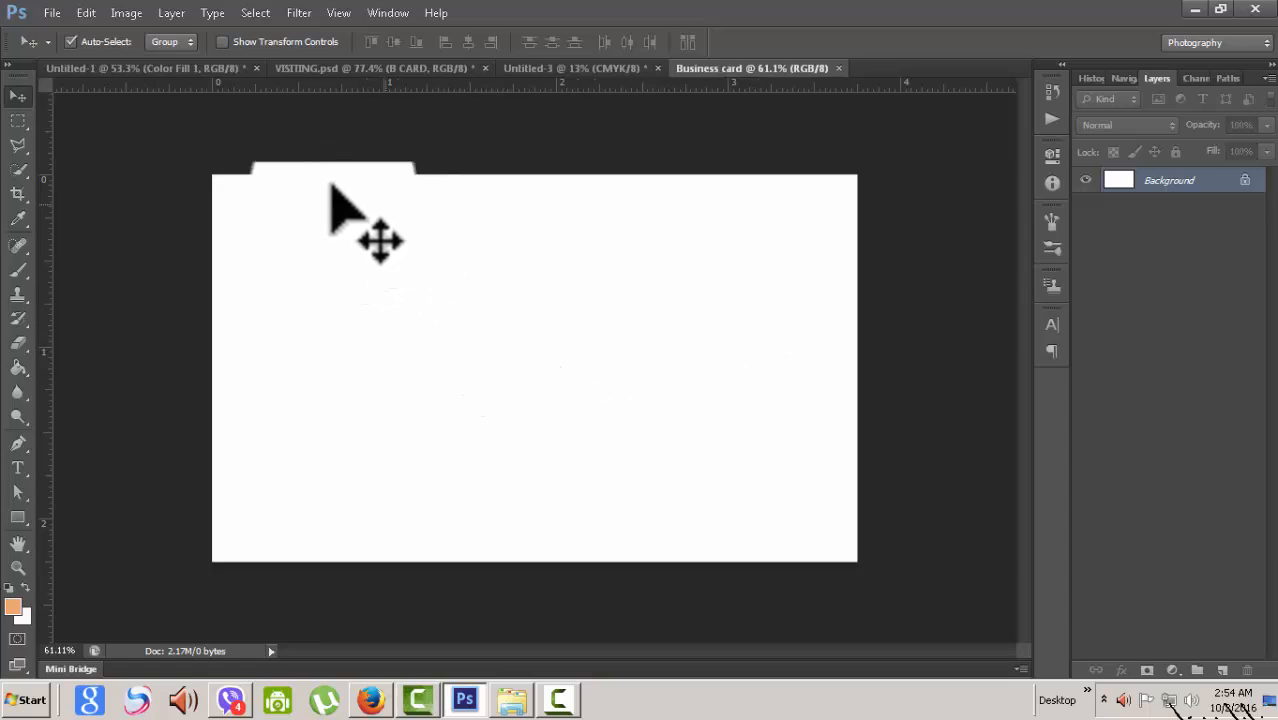
click(340, 12)
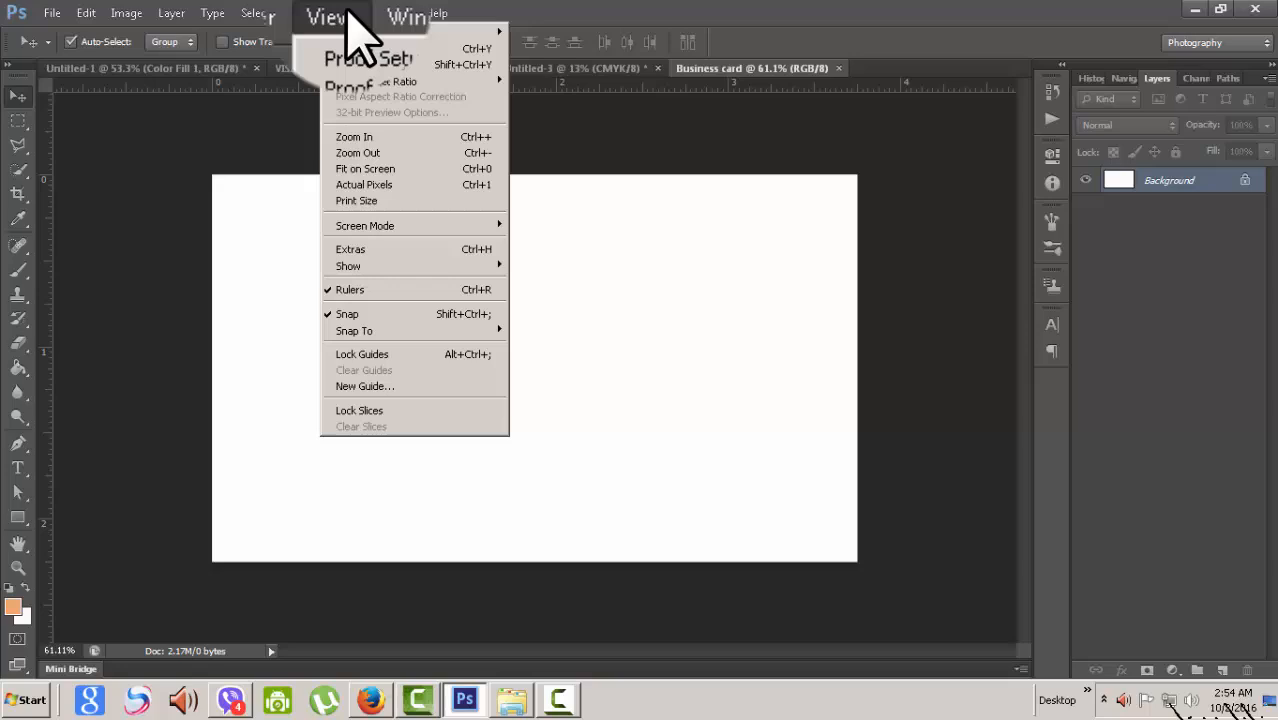
click(350, 250)
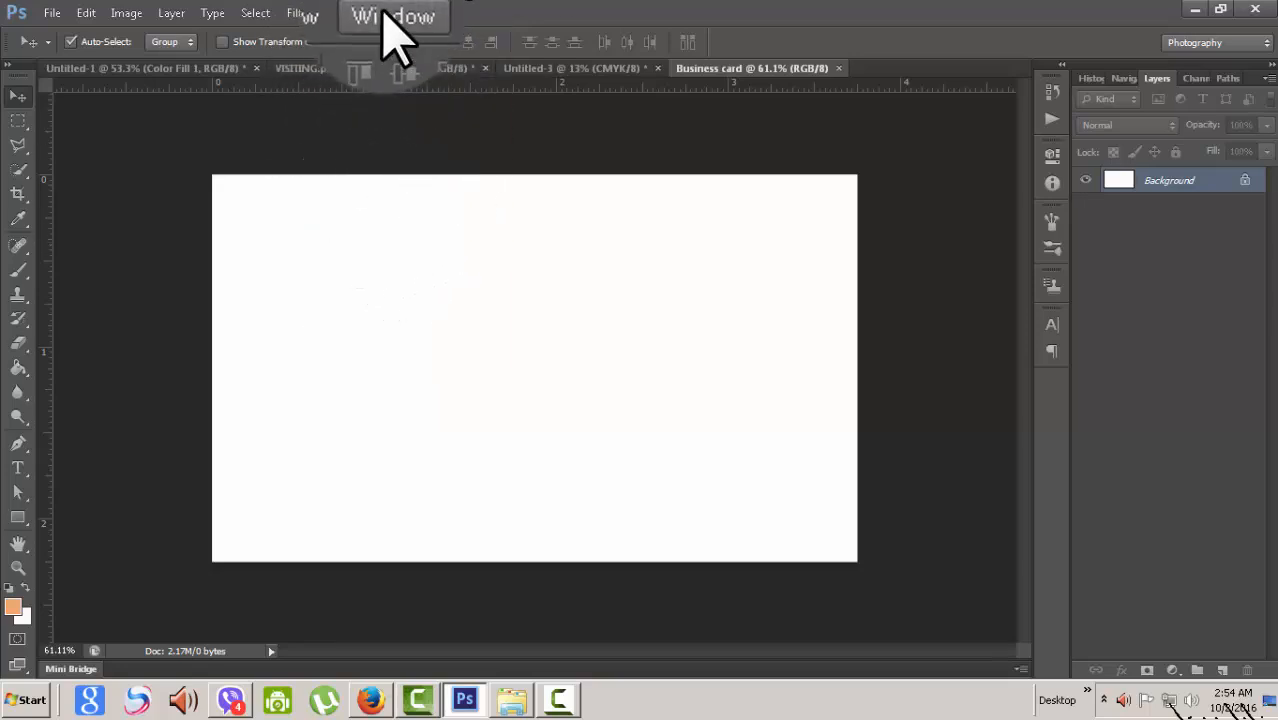
click(340, 12)
click(626, 162)
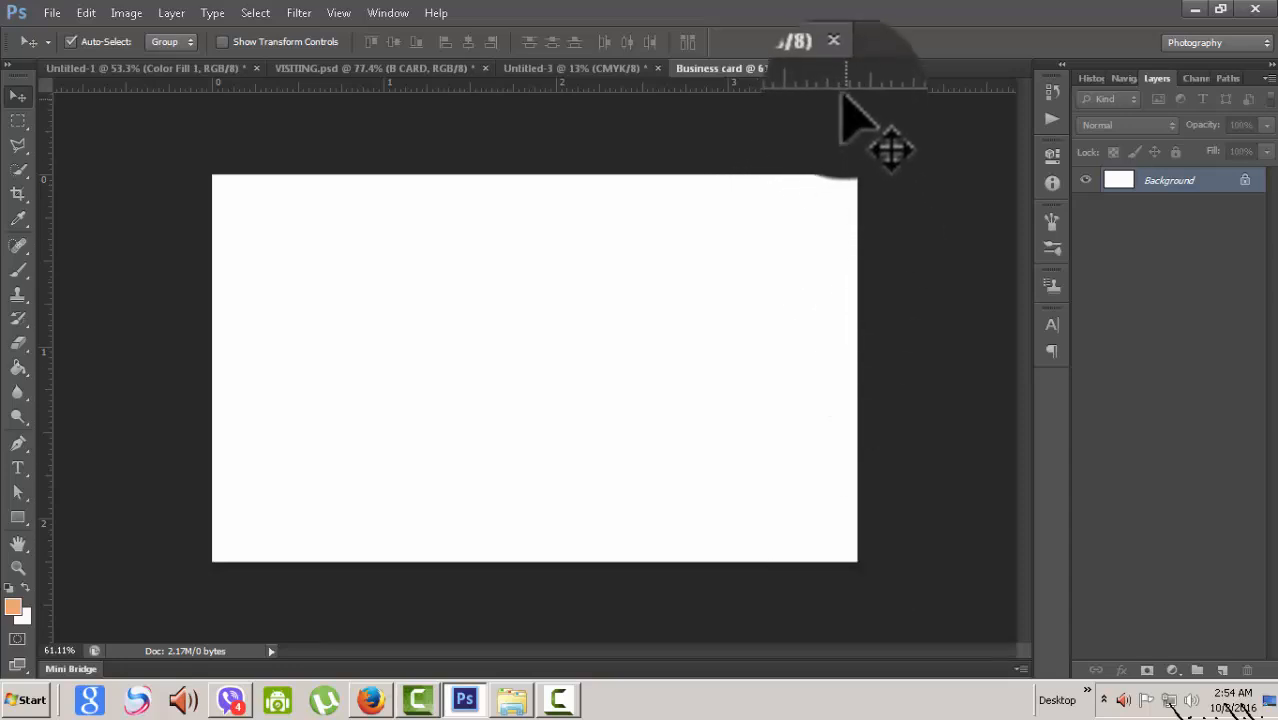
- Add margin guides just inside the card's top, bottom, right and left edges
drag(842, 88, 856, 196)
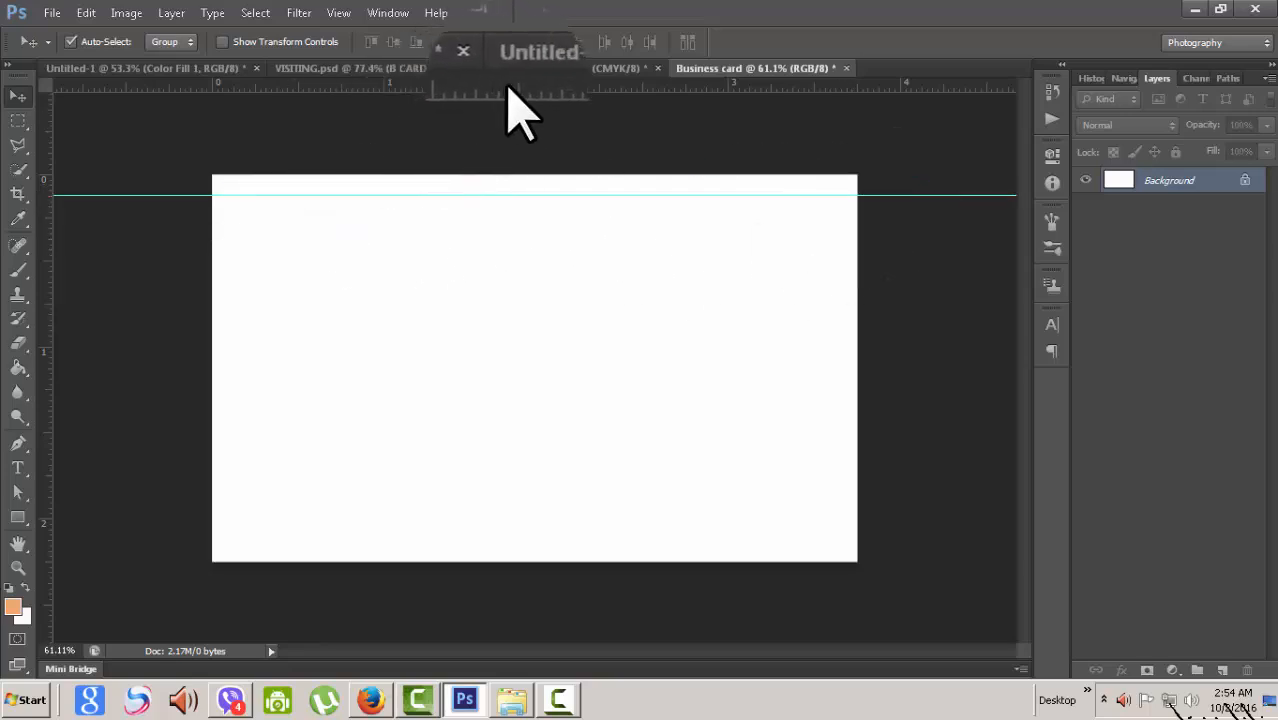
drag(510, 90, 514, 541)
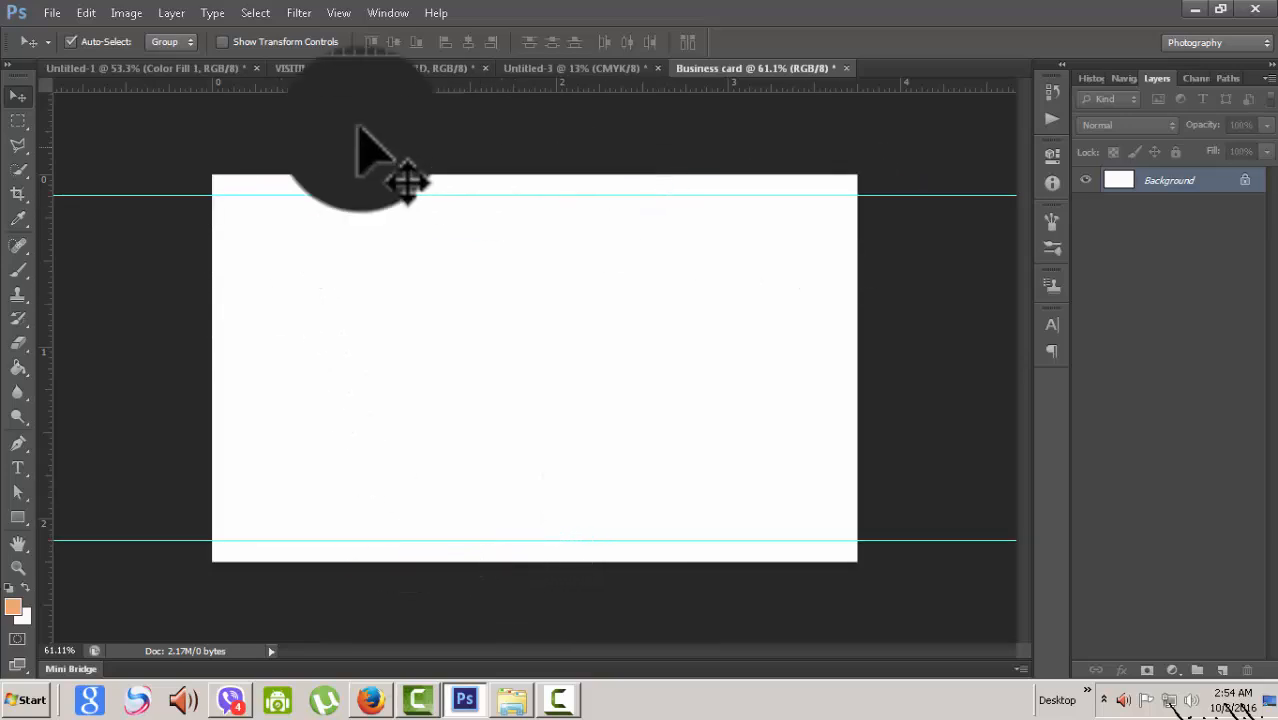
drag(47, 280, 835, 351)
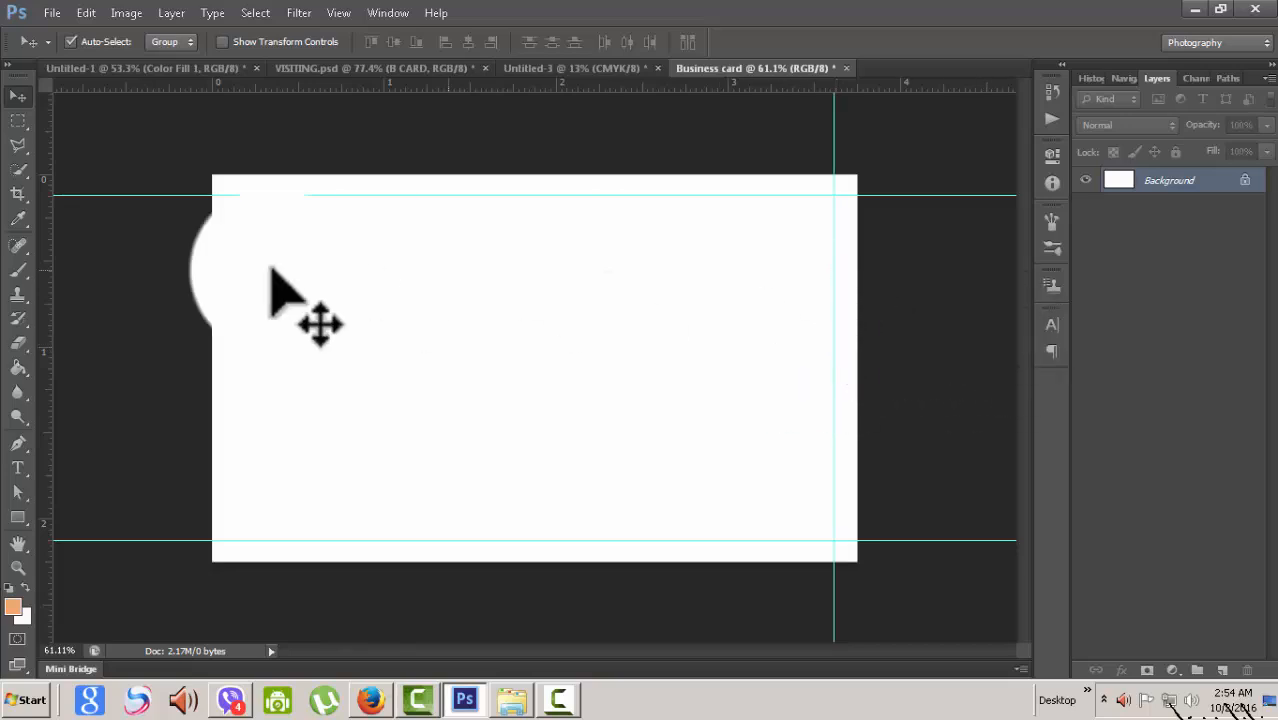
drag(48, 305, 234, 325)
scroll(401, 307, down, 3)
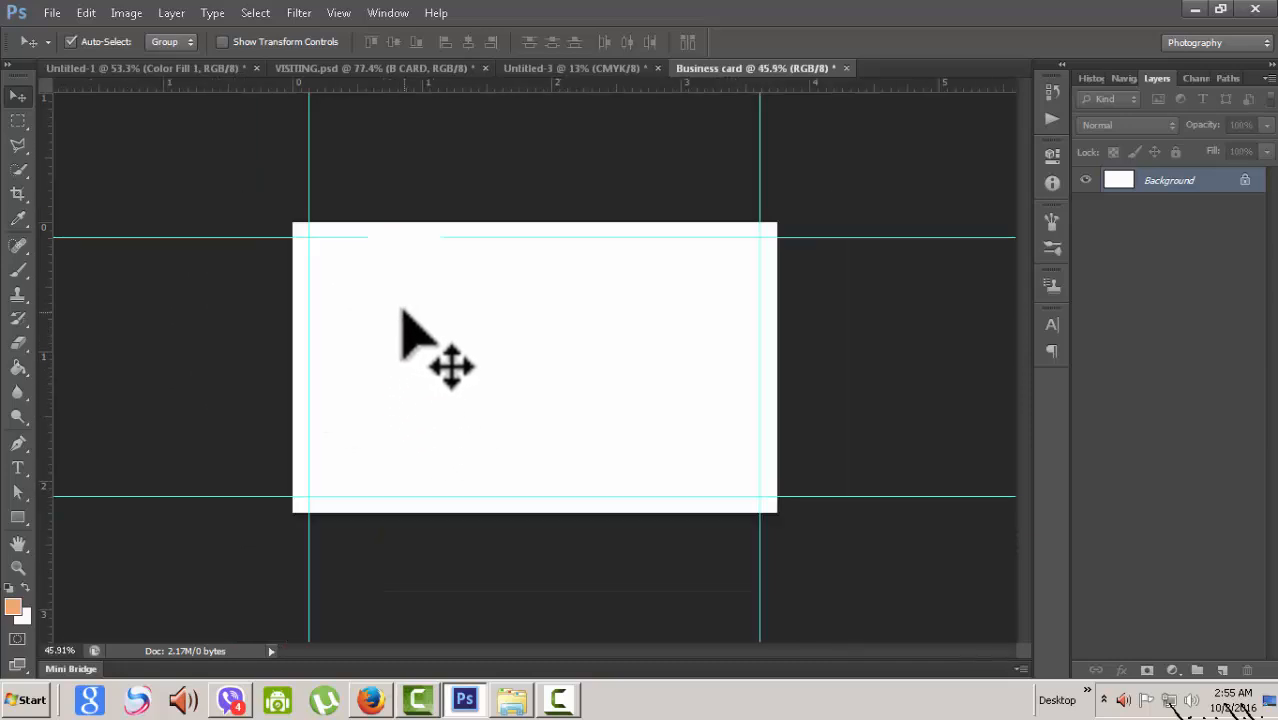
scroll(404, 307, up, 5)
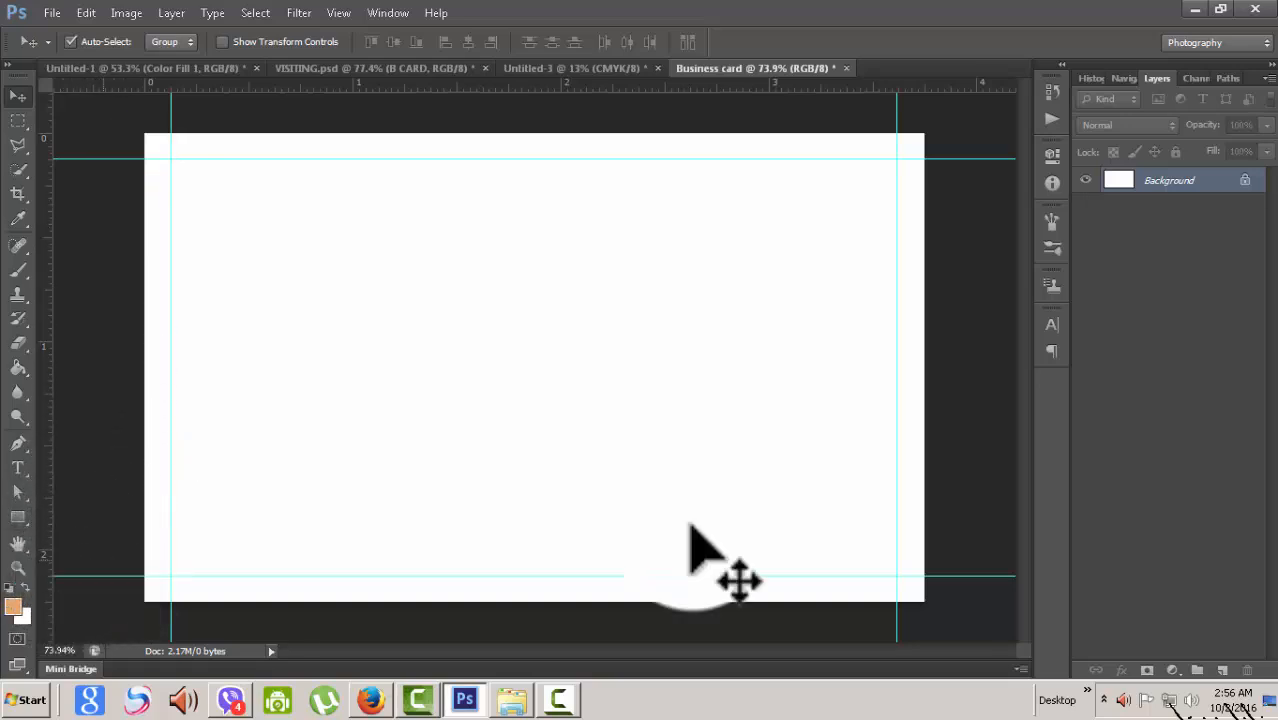
scroll(94, 556, down, 3)
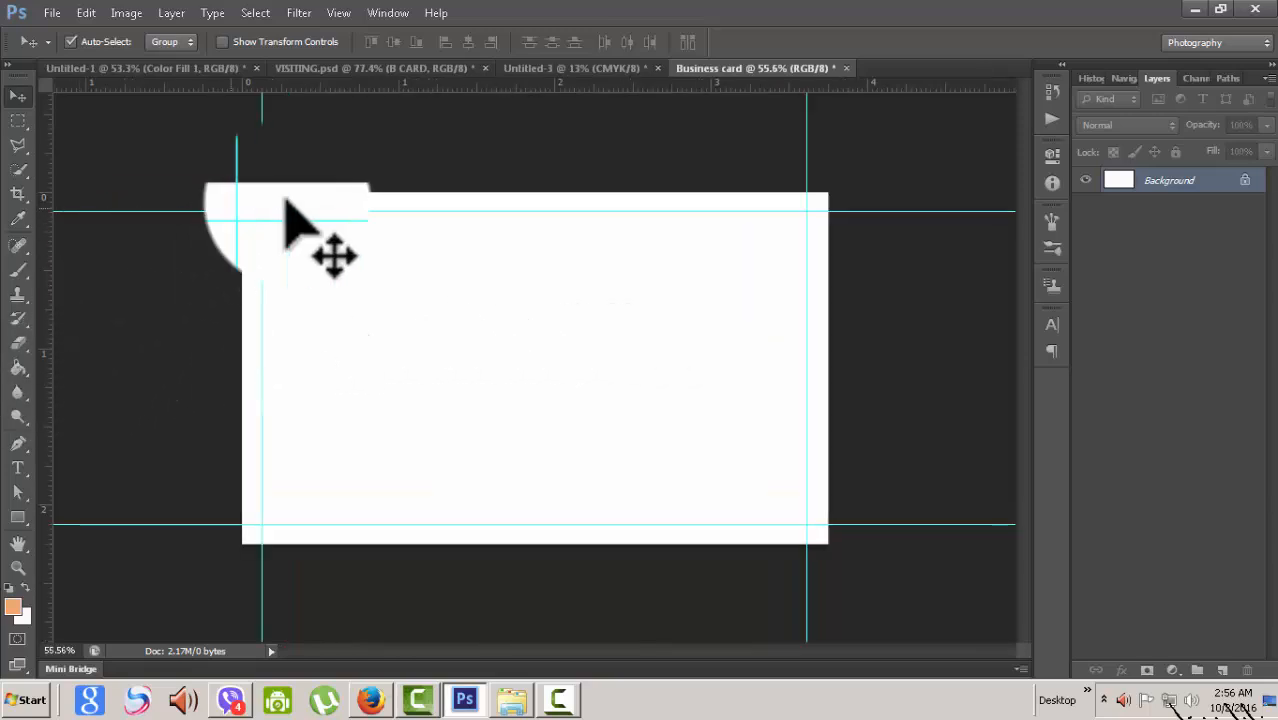
scroll(377, 268, up, 1)
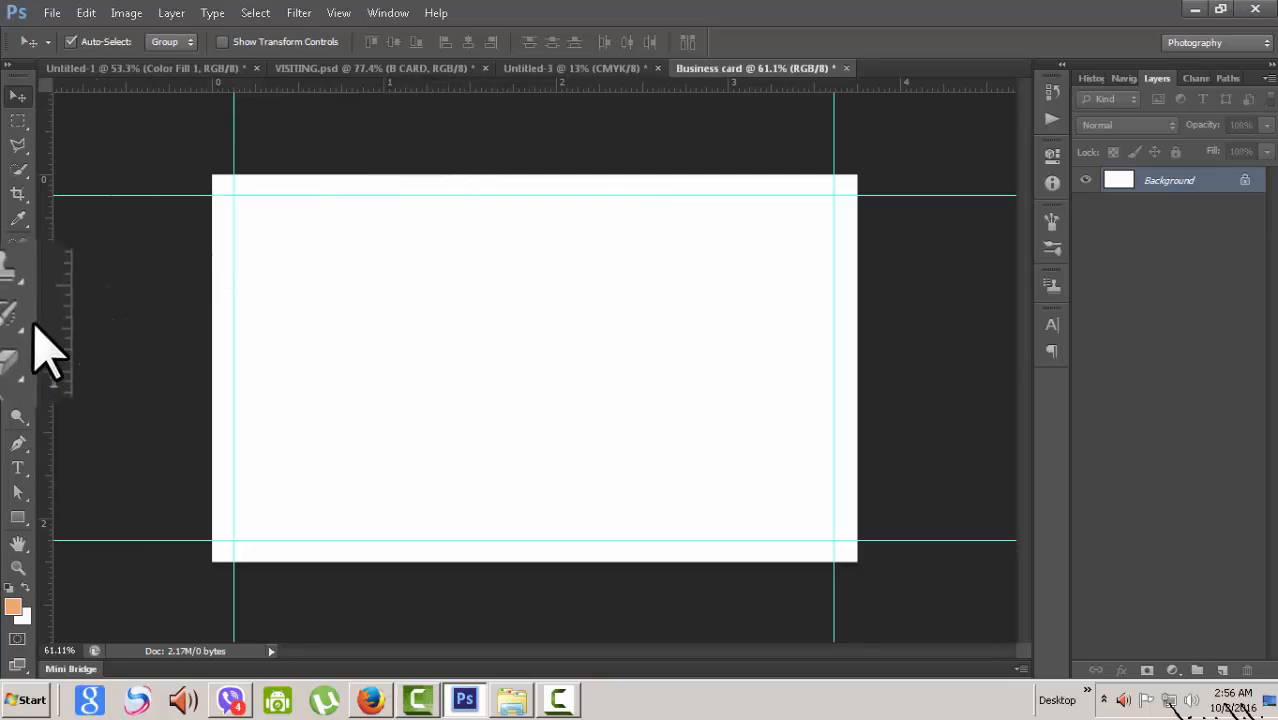
- Place a vertical guide exactly through the card's horizontal centre
drag(53, 323, 558, 316)
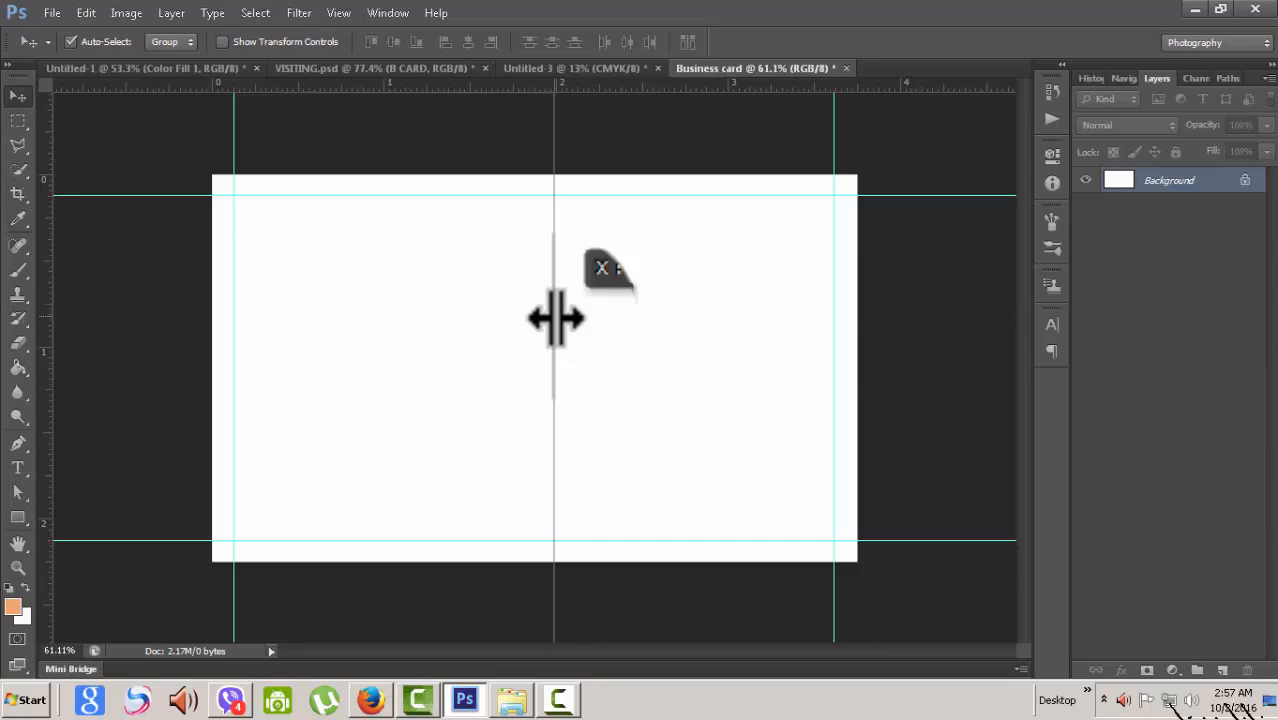
drag(556, 318, 554, 318)
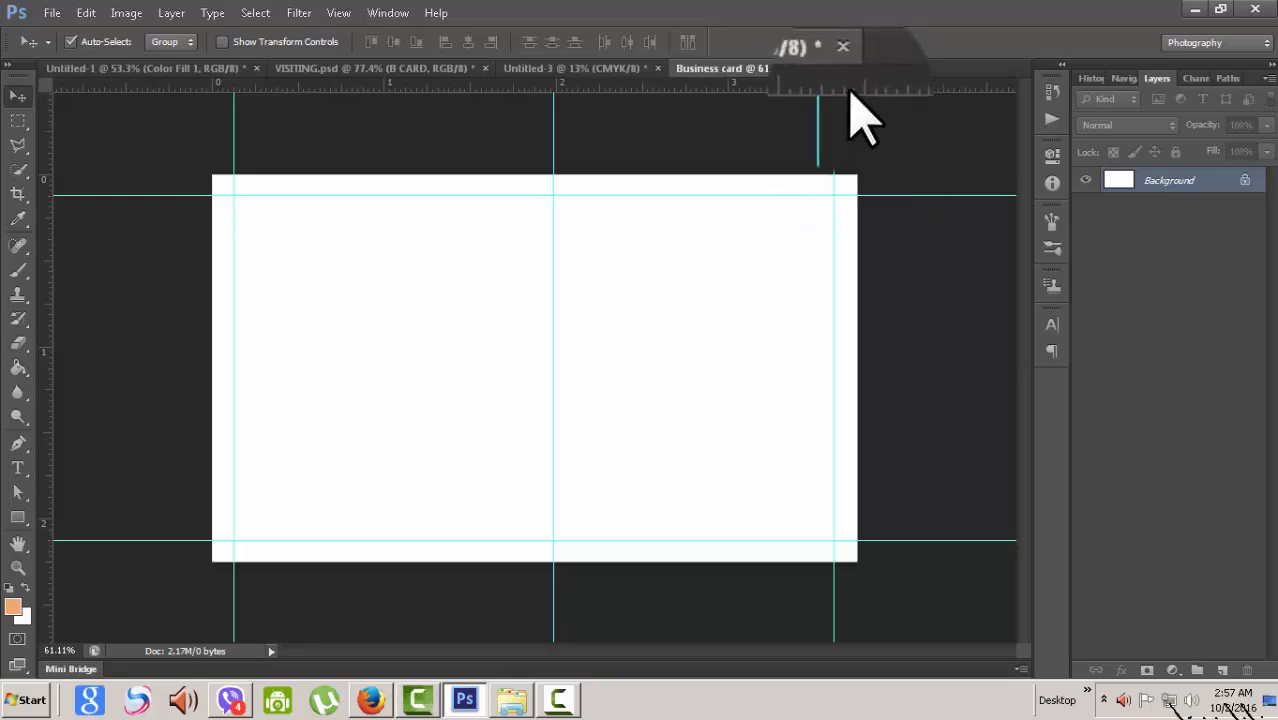
drag(555, 120, 472, 117)
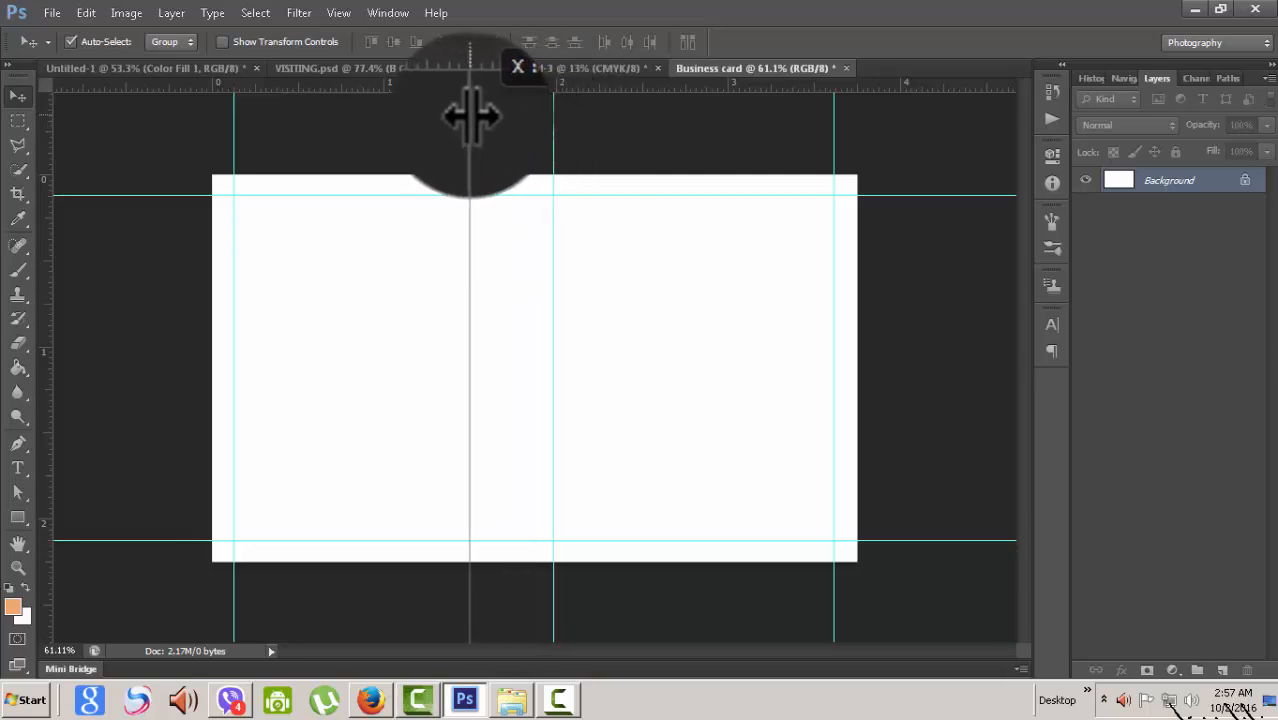
drag(470, 117, 470, 117)
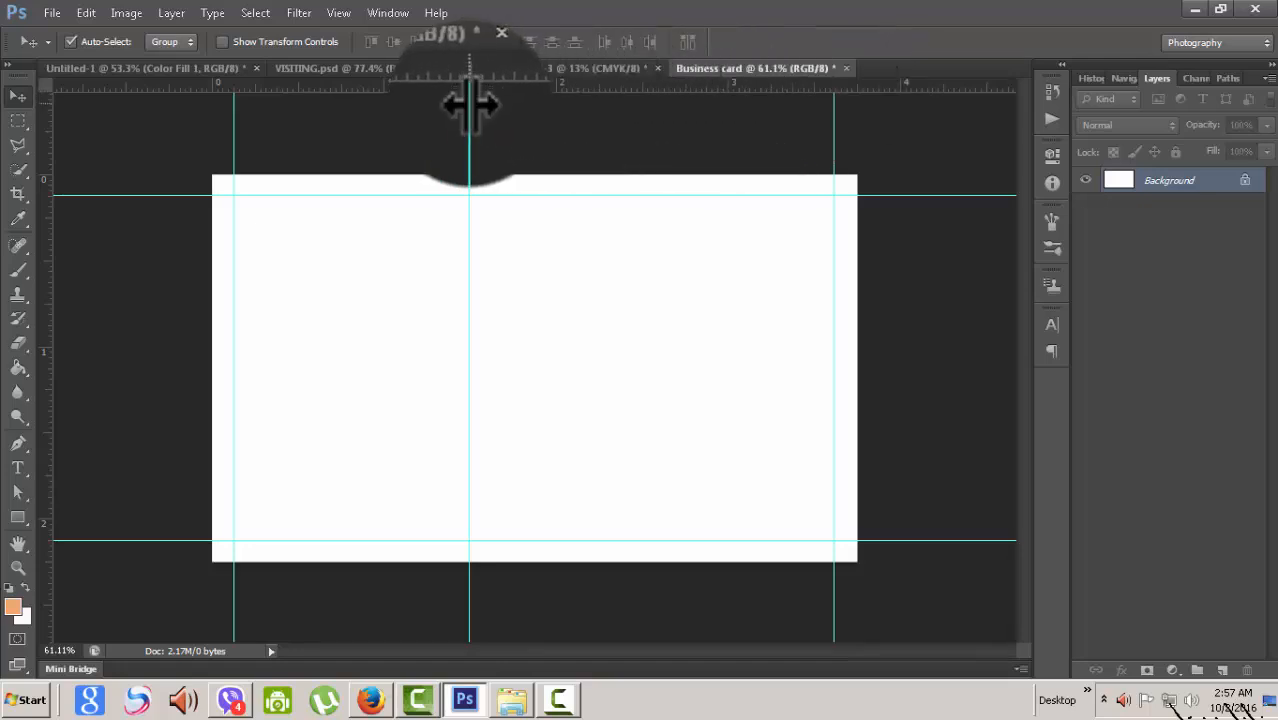
drag(469, 104, 534, 107)
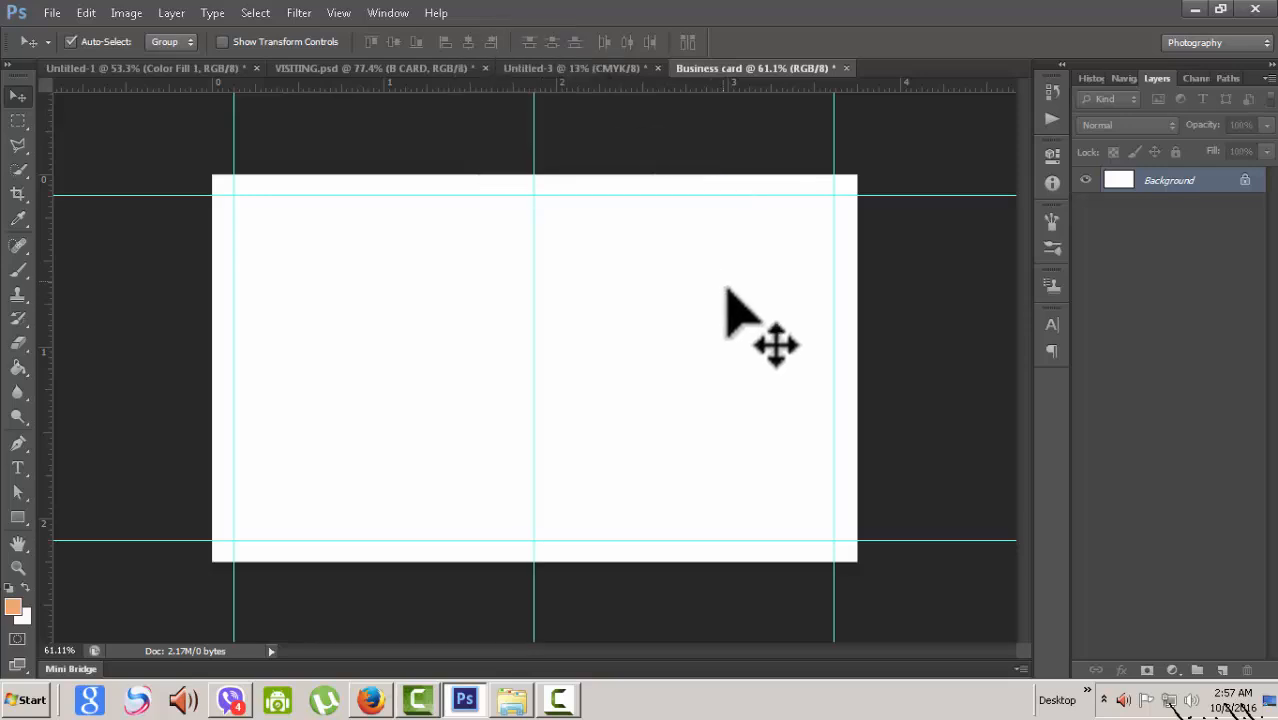
scroll(662, 392, down, 5)
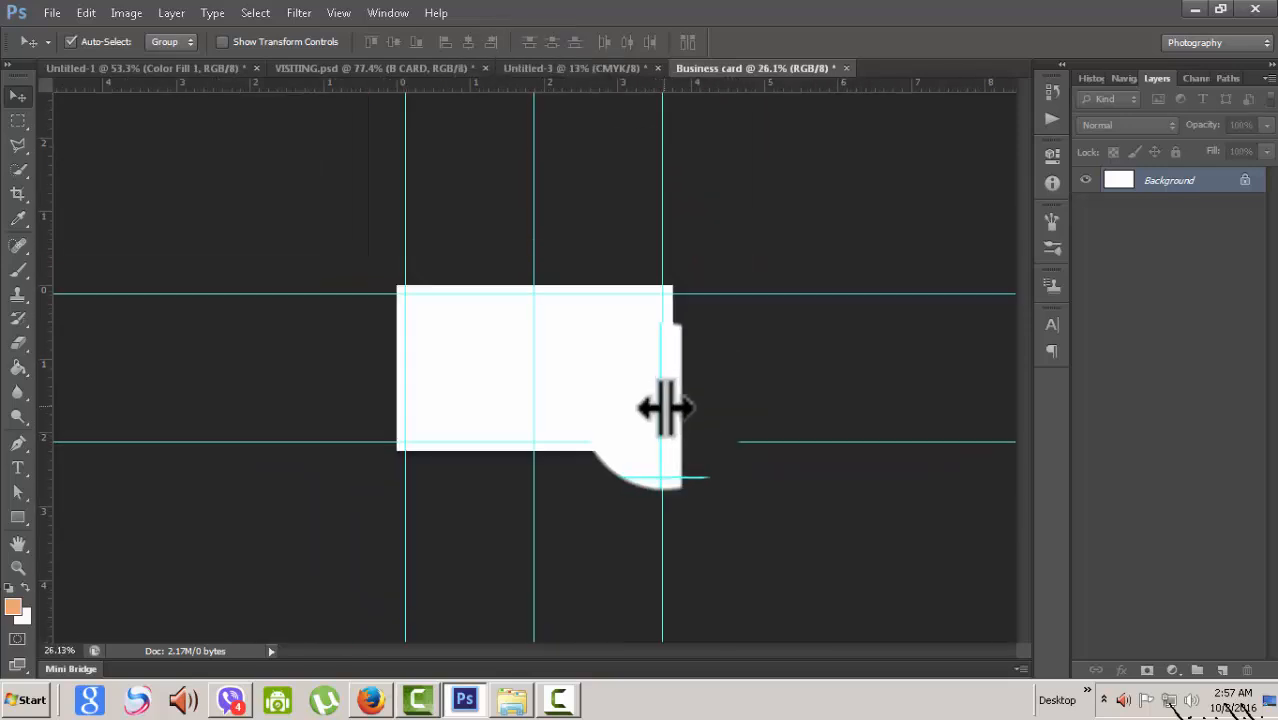
scroll(662, 407, up, 4)
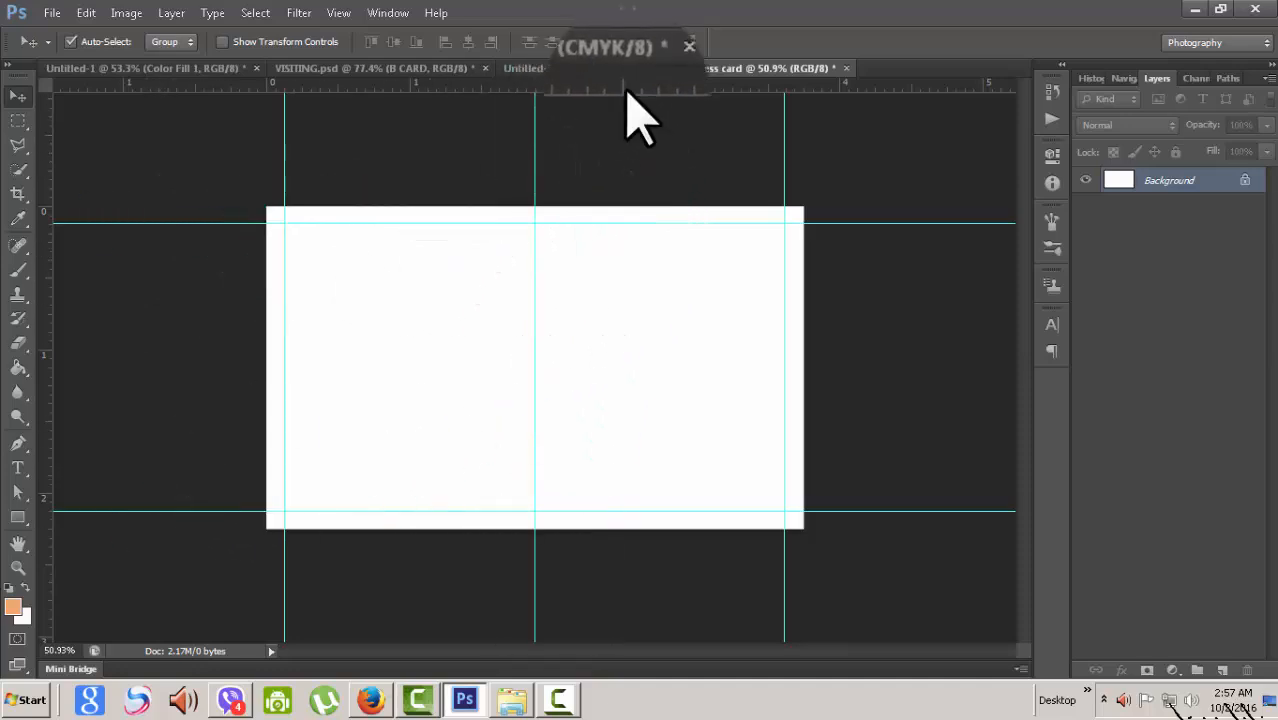
mouse_move(627, 90)
mouse_down()
mouse_move(593, 228)
mouse_move(611, 90)
mouse_up()
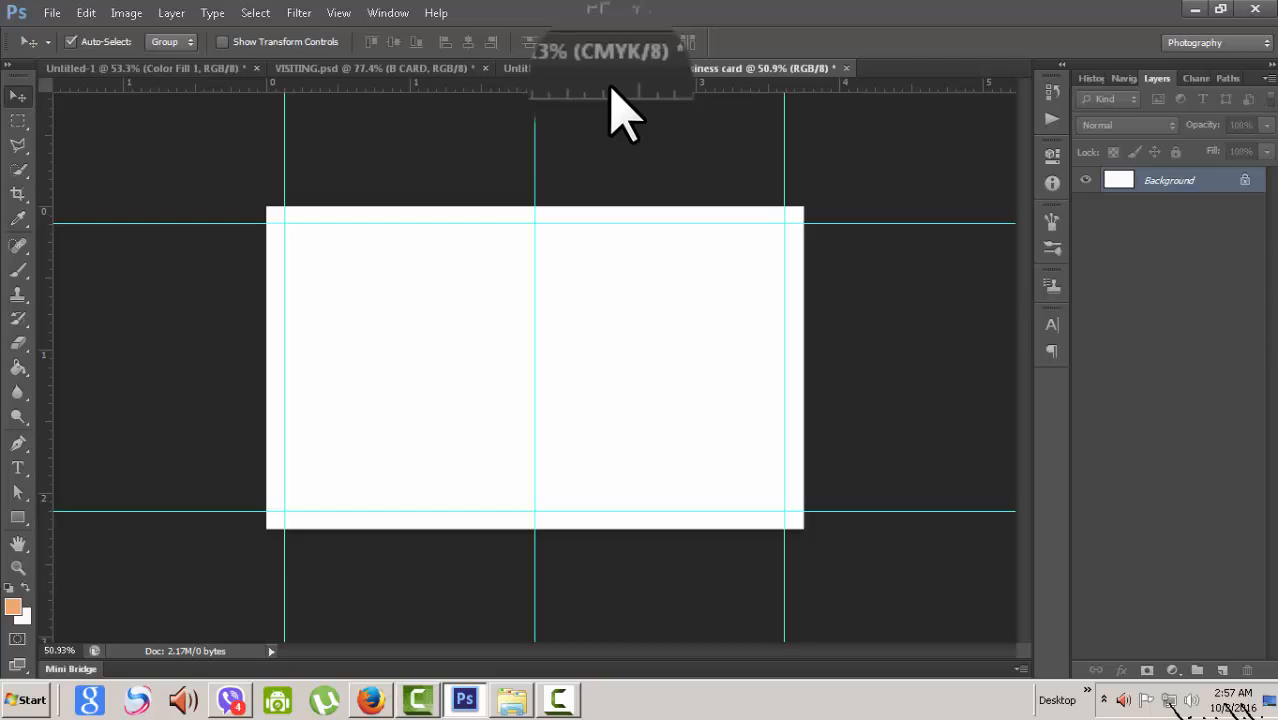
scroll(519, 414, up, 3)
scroll(519, 414, down, 2)
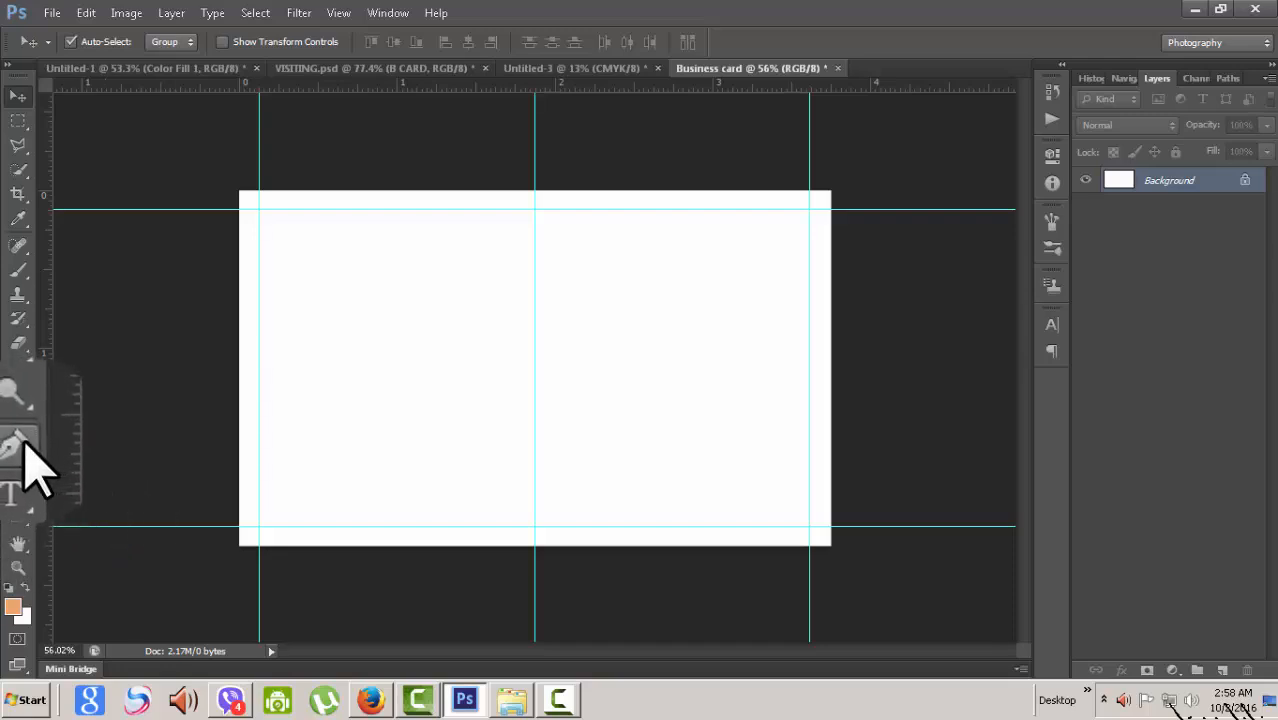
- Switch to the Pen tool in Shape mode with a dark purple fill
click(18, 443)
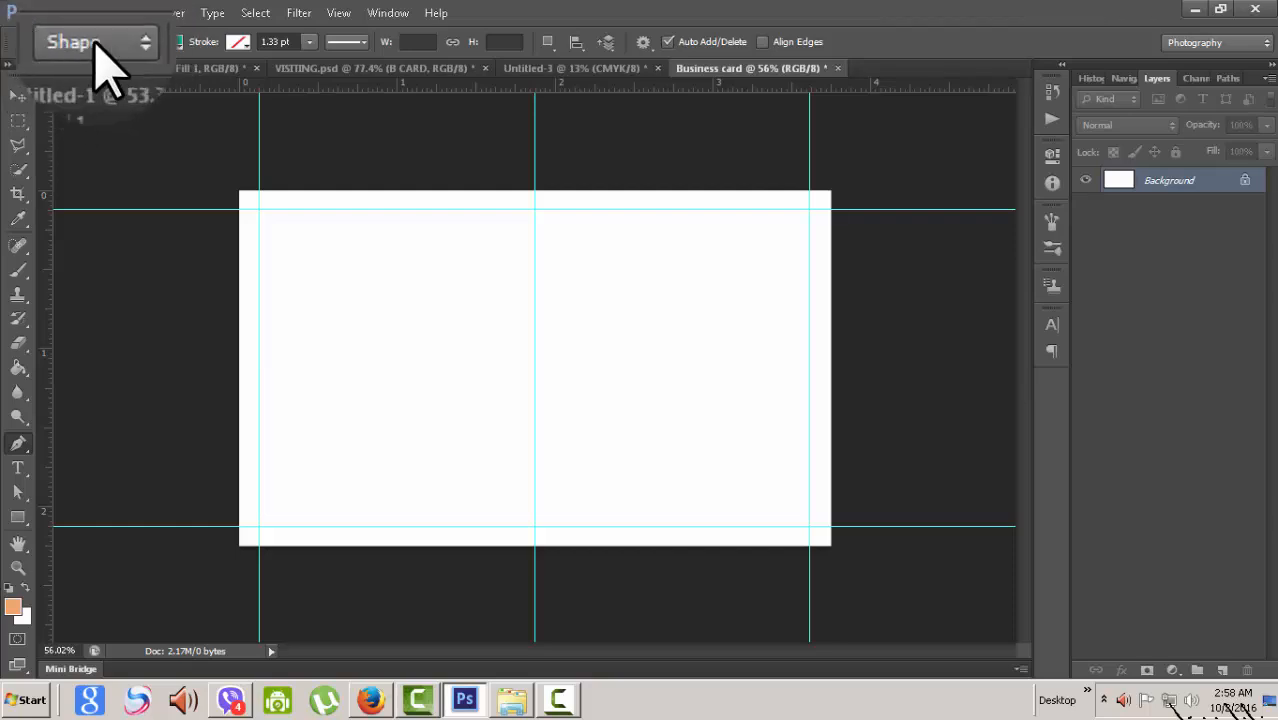
click(172, 42)
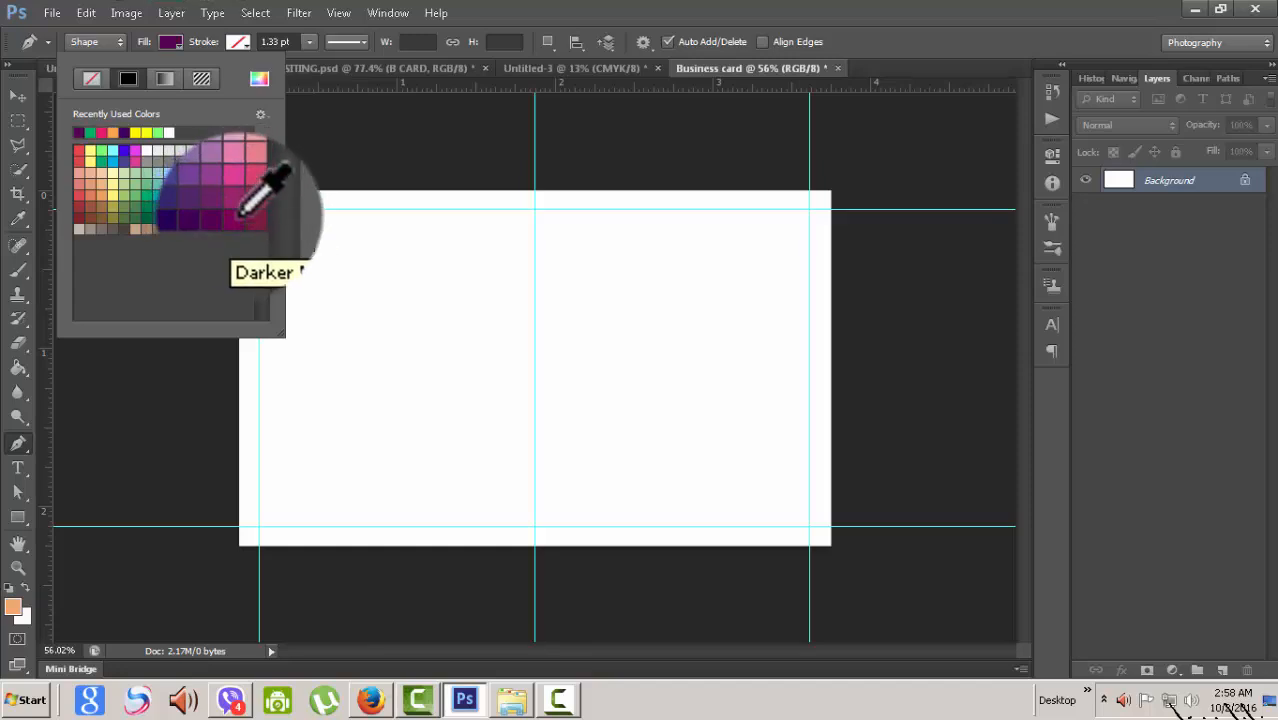
click(643, 7)
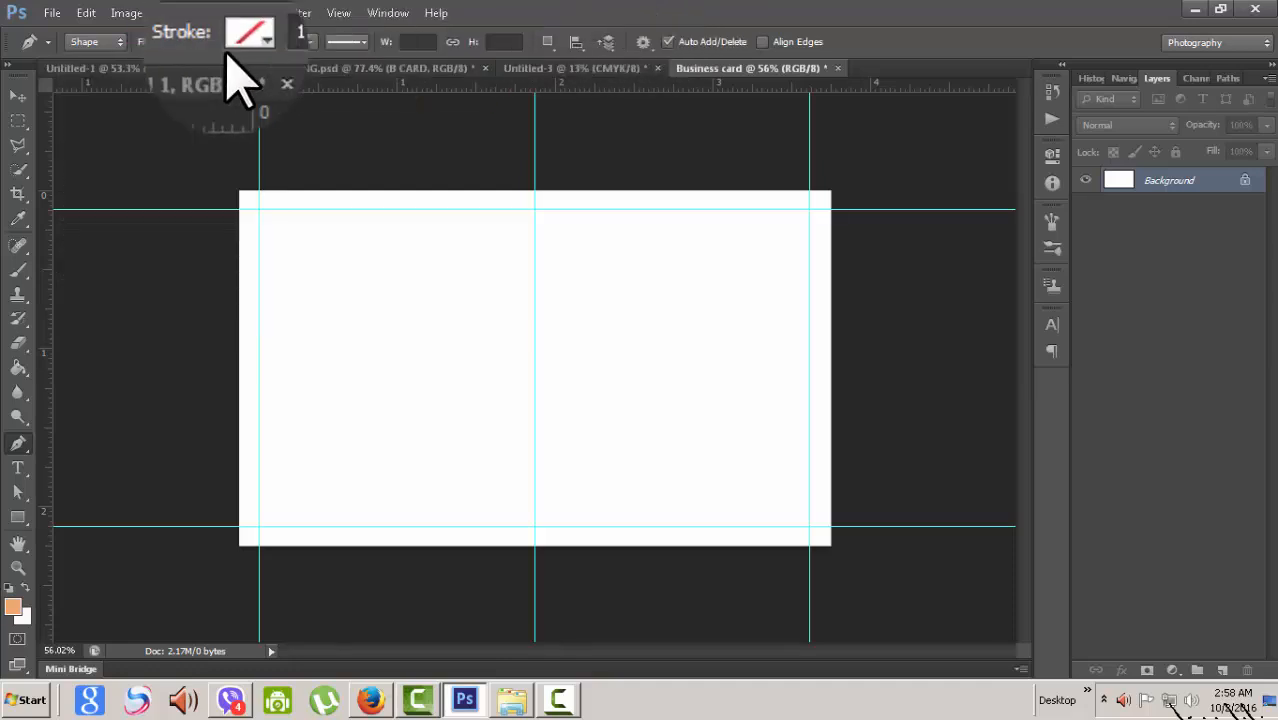
- Set the shape's stroke to no colour at 0.19 pt width
click(370, 42)
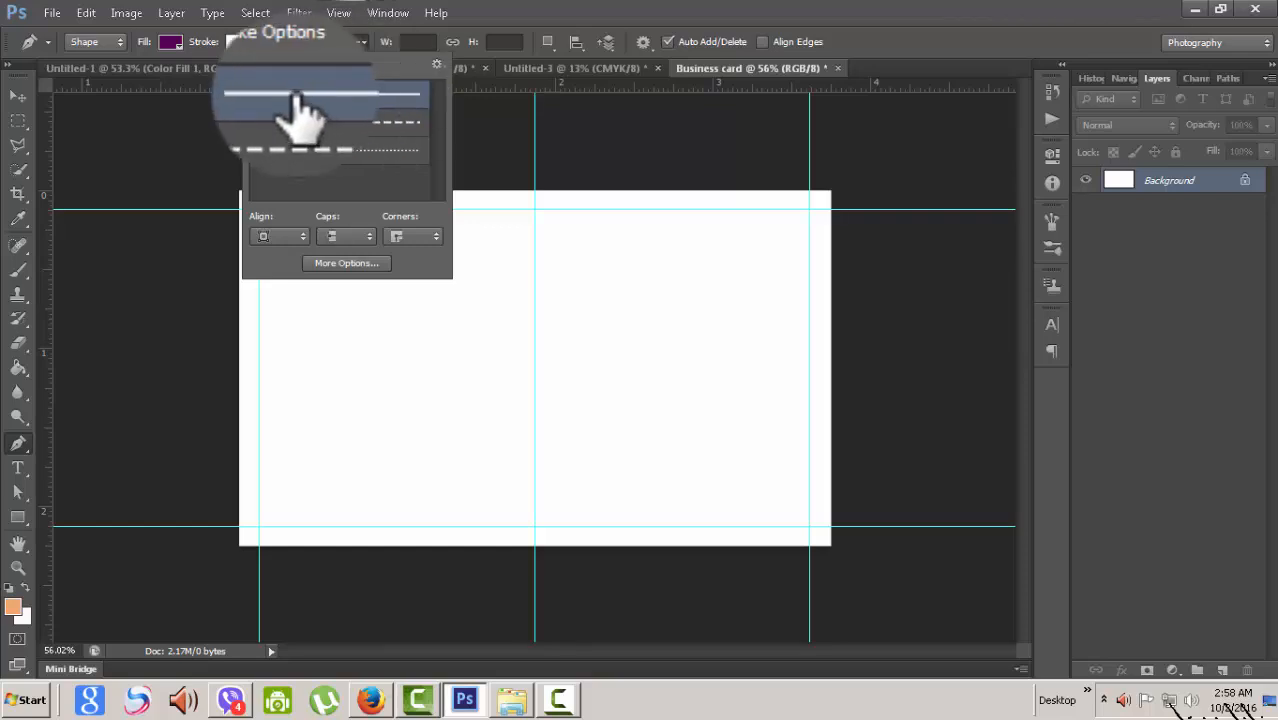
click(466, 9)
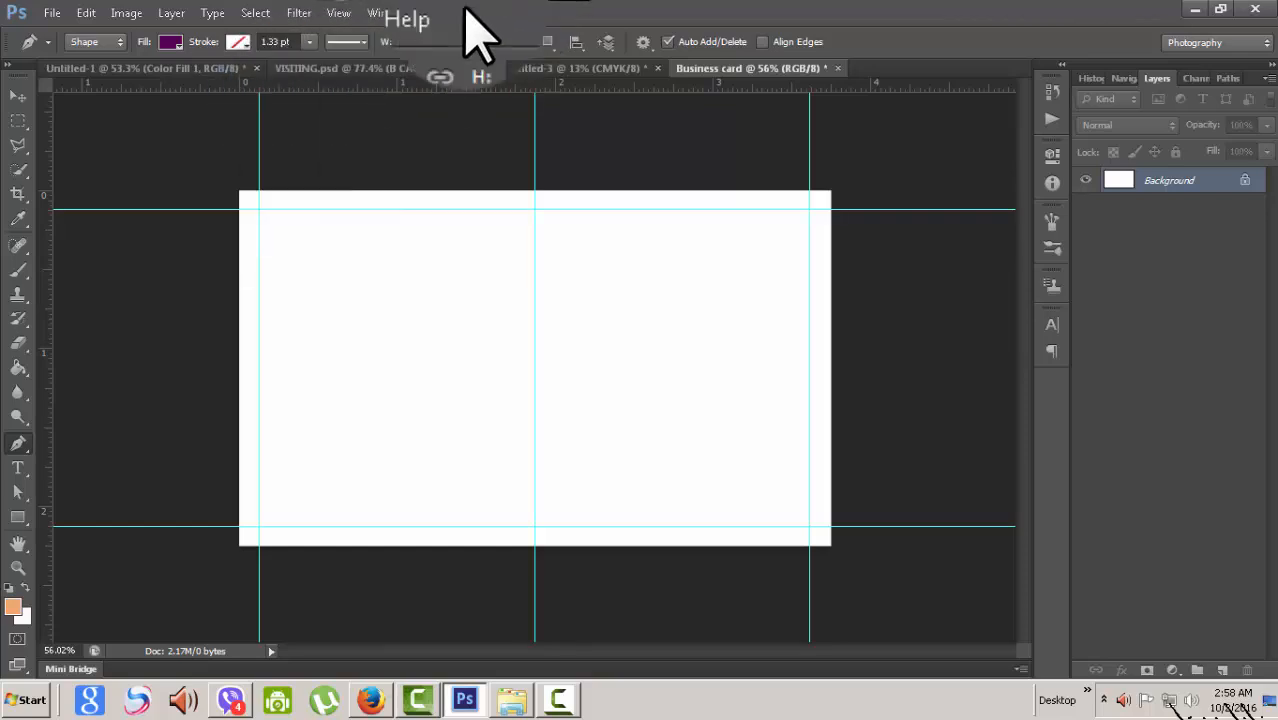
click(306, 43)
click(306, 62)
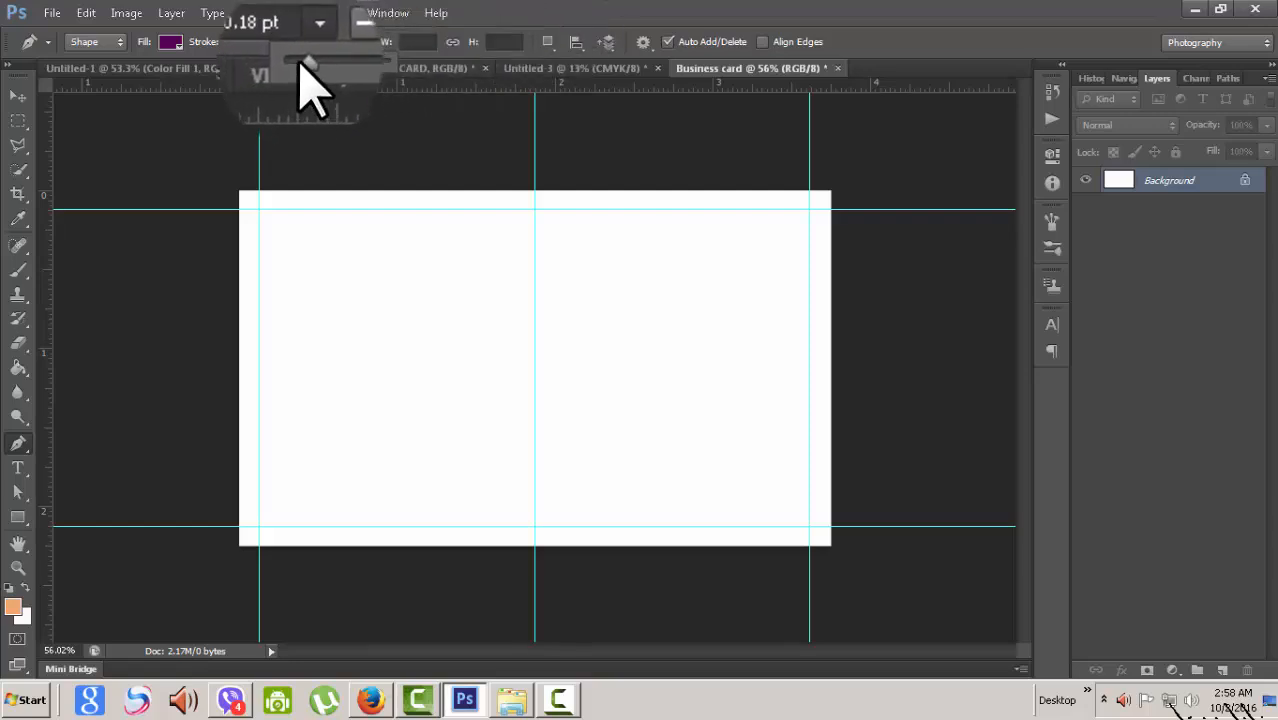
click(545, 5)
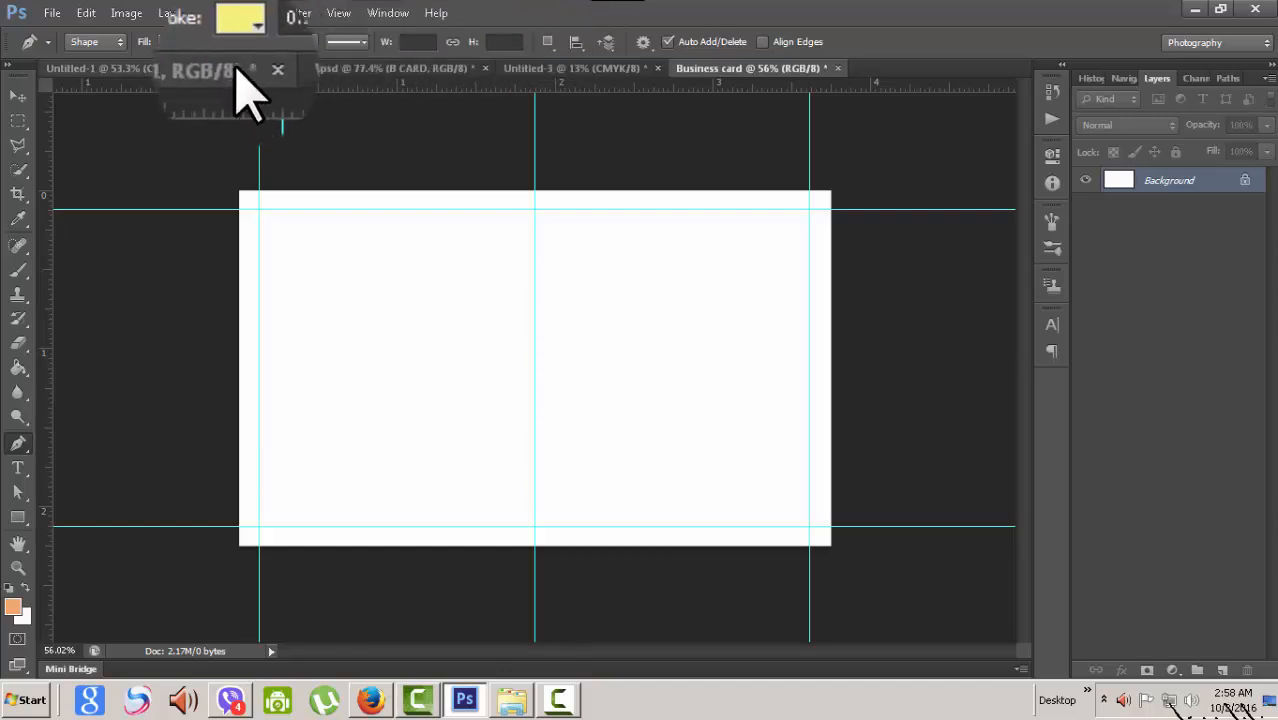
click(237, 41)
click(159, 78)
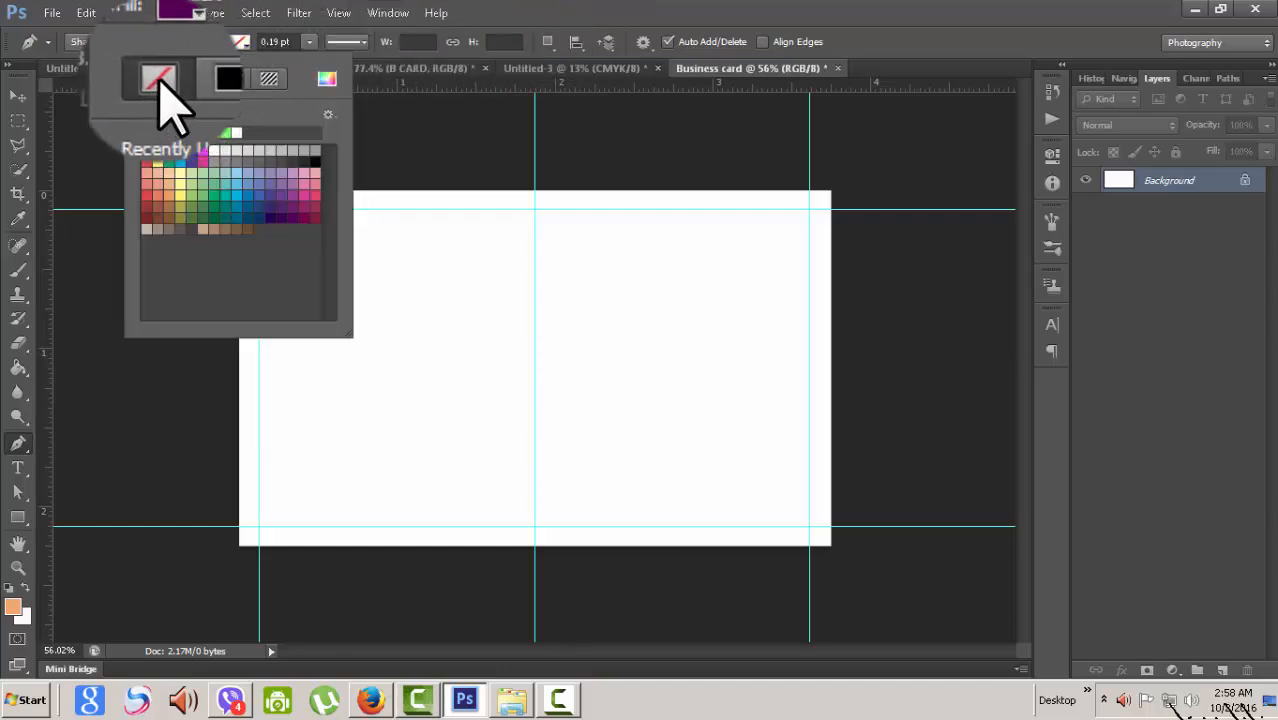
click(606, 5)
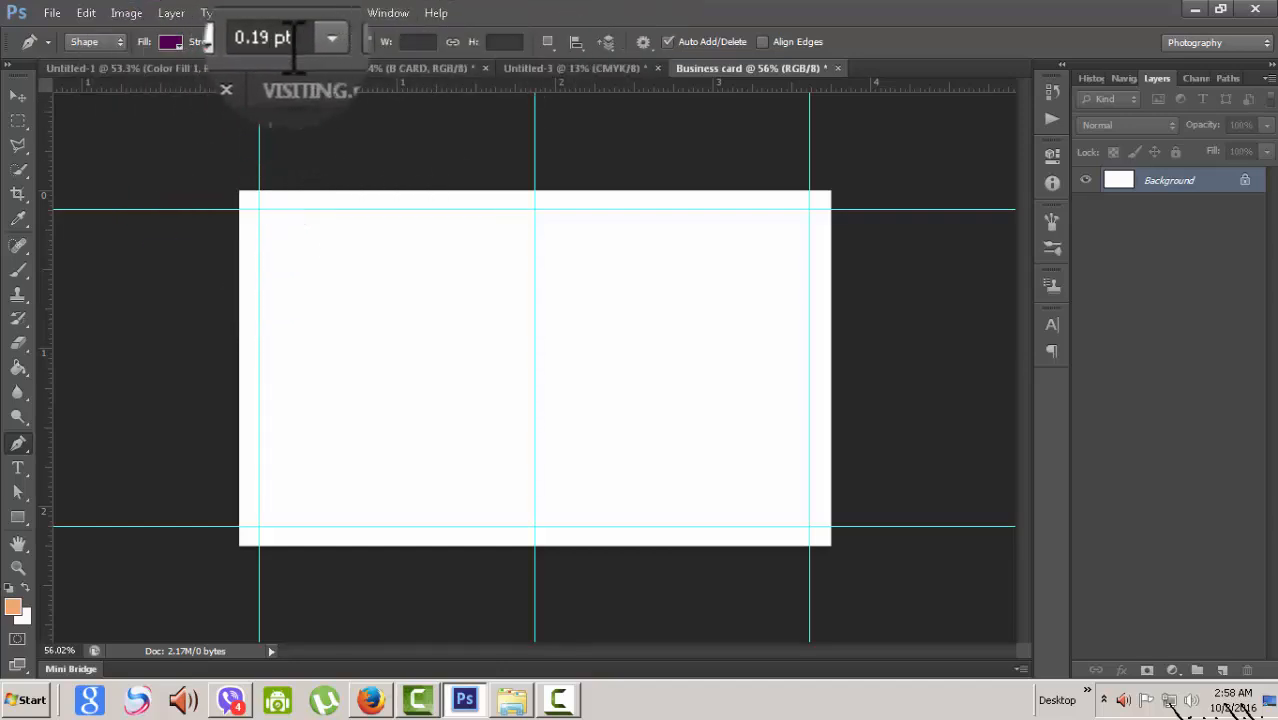
- Place the shape's first anchor at the card's lower-left corner
scroll(458, 482, up, 2)
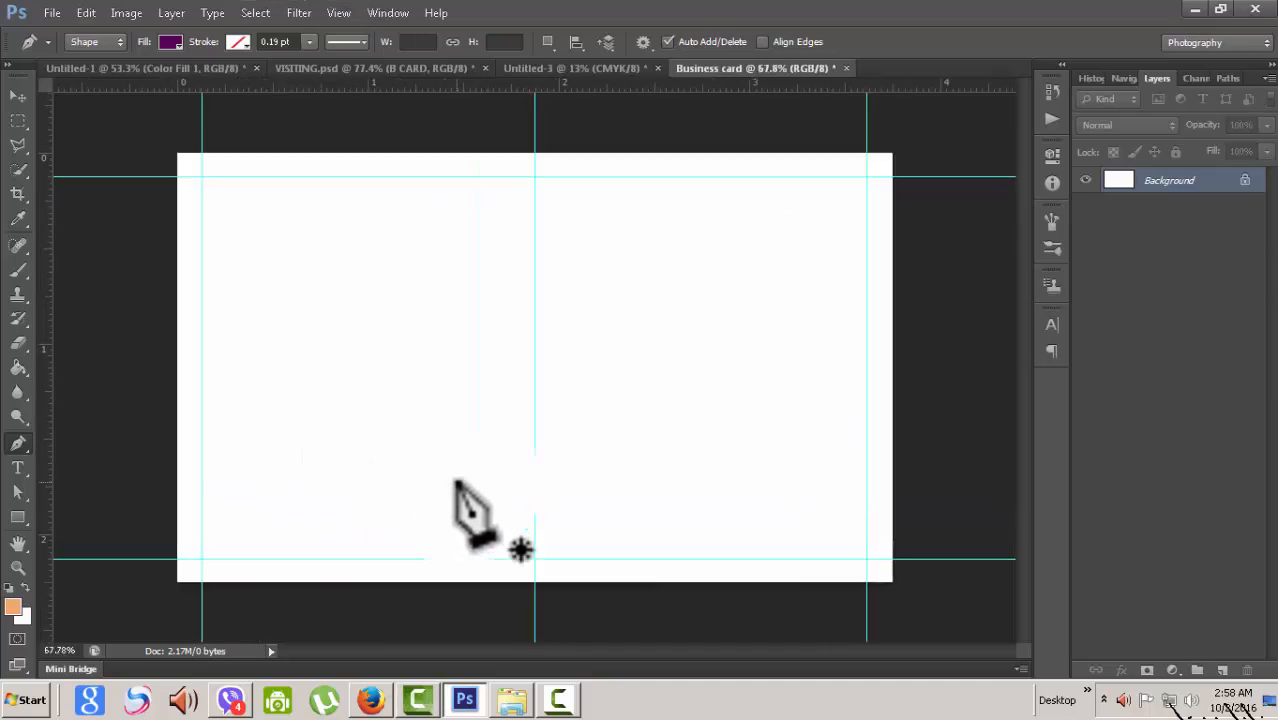
scroll(475, 515, down, 2)
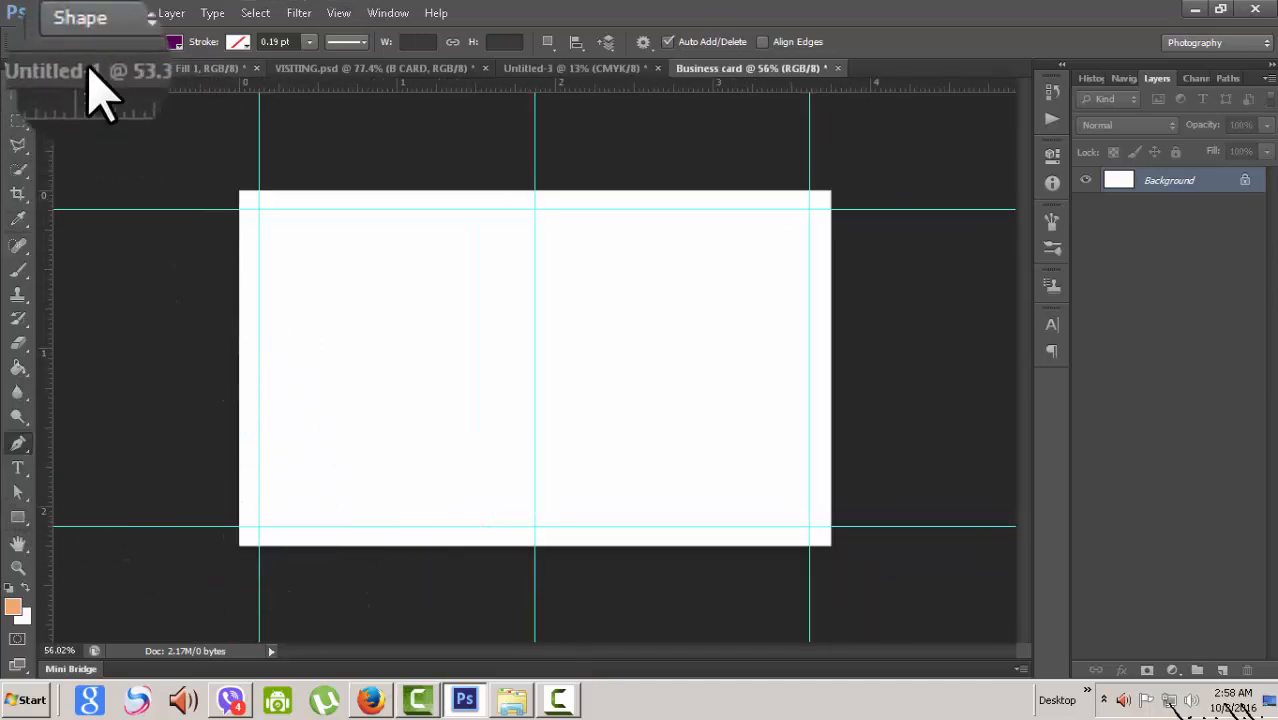
scroll(471, 400, up, 1)
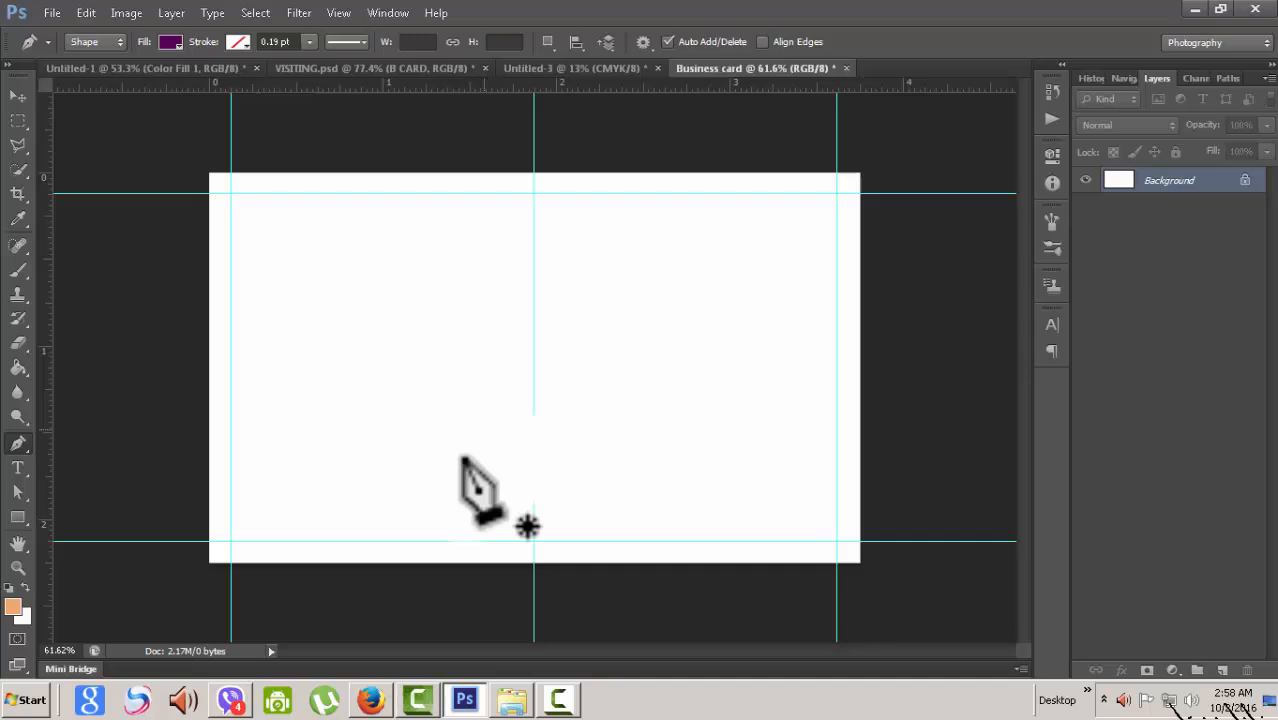
click(208, 563)
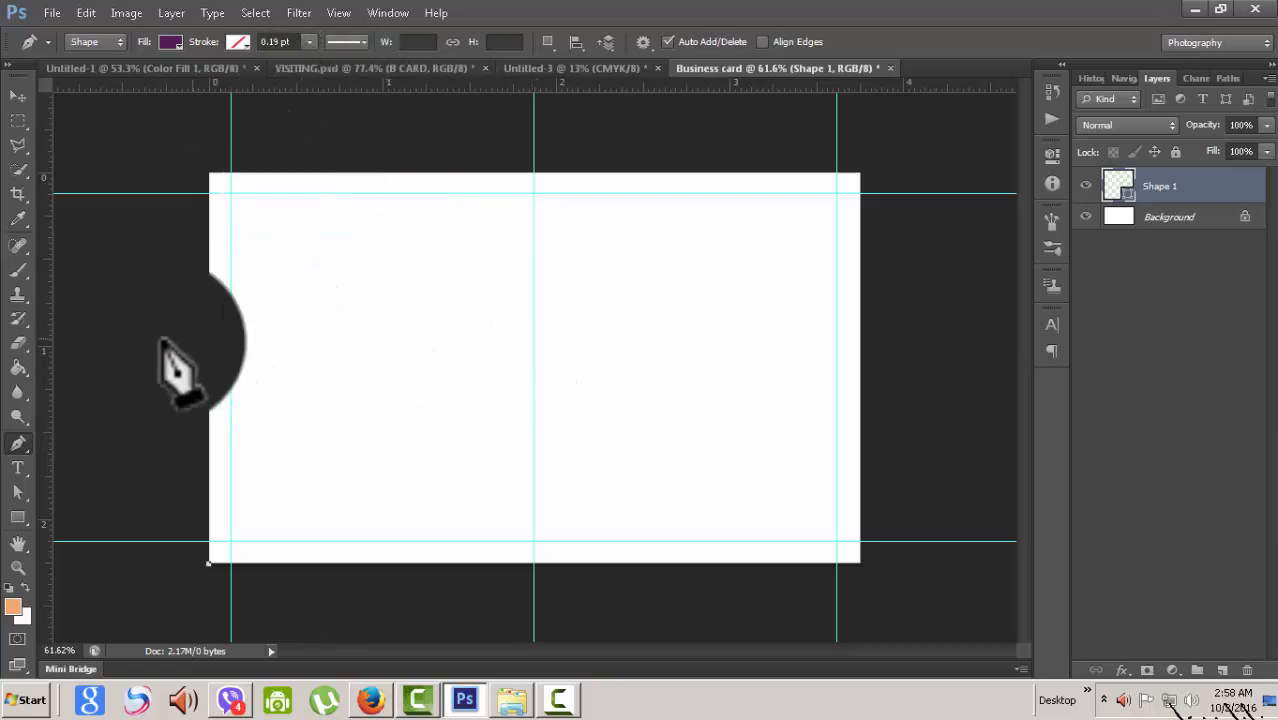
- Drag a horizontal guide from the top ruler to the card's vertical centre
click(18, 95)
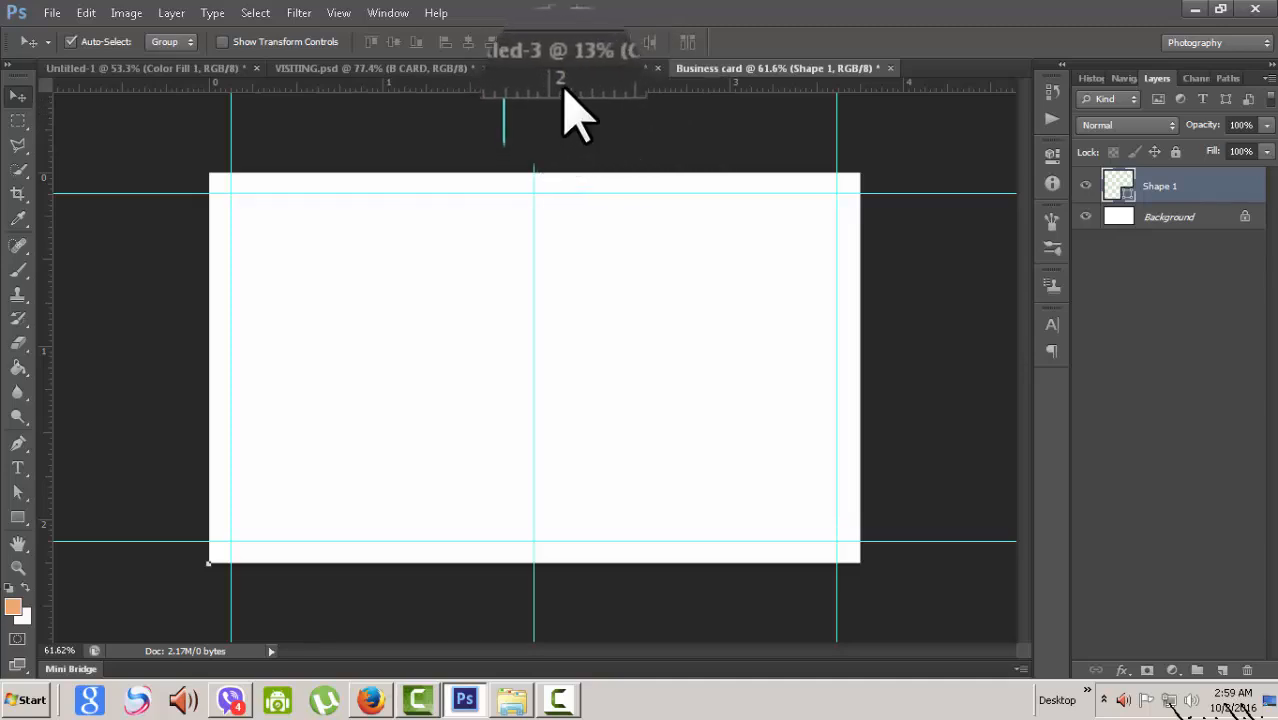
drag(563, 88, 568, 346)
mouse_move(248, 172)
mouse_down()
mouse_move(211, 556)
mouse_move(214, 290)
mouse_move(200, 536)
mouse_move(197, 326)
mouse_move(48, 228)
mouse_move(41, 188)
mouse_move(55, 517)
mouse_move(64, 460)
mouse_move(50, 337)
mouse_move(62, 513)
mouse_move(47, 577)
mouse_up()
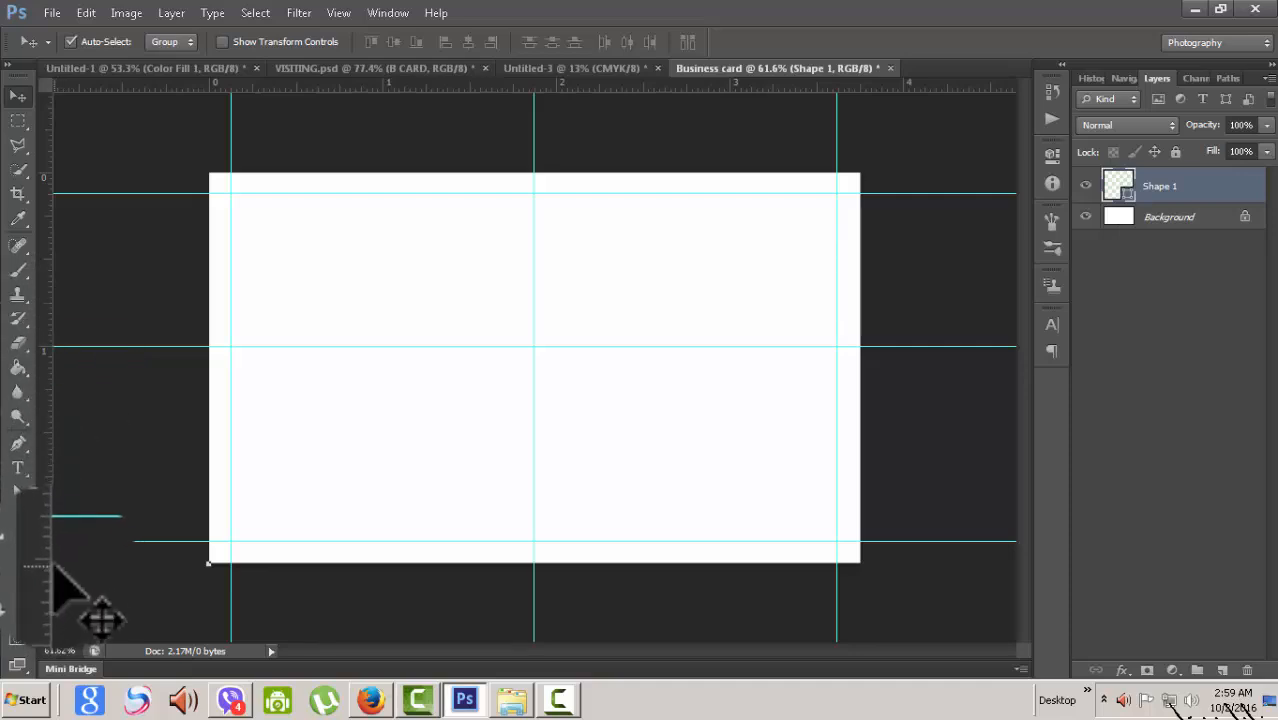
mouse_move(55, 564)
mouse_down()
mouse_move(55, 397)
mouse_move(178, 342)
mouse_move(185, 366)
mouse_up()
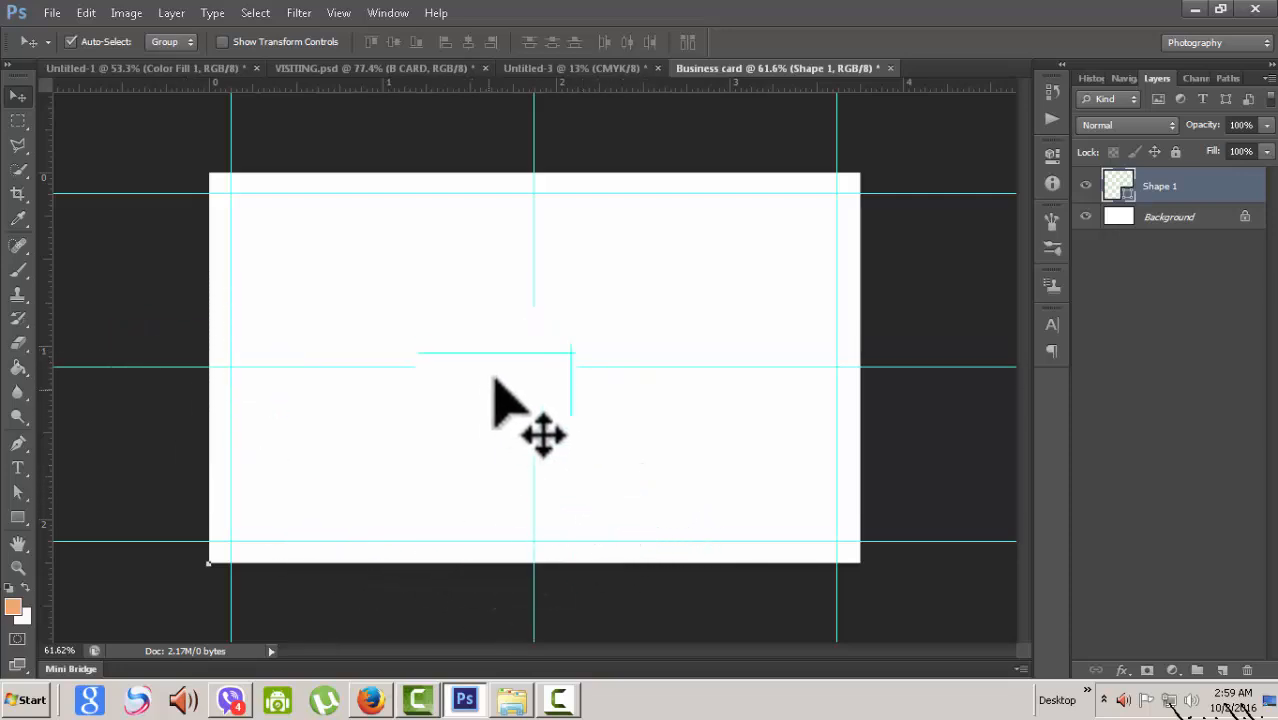
drag(493, 378, 390, 640)
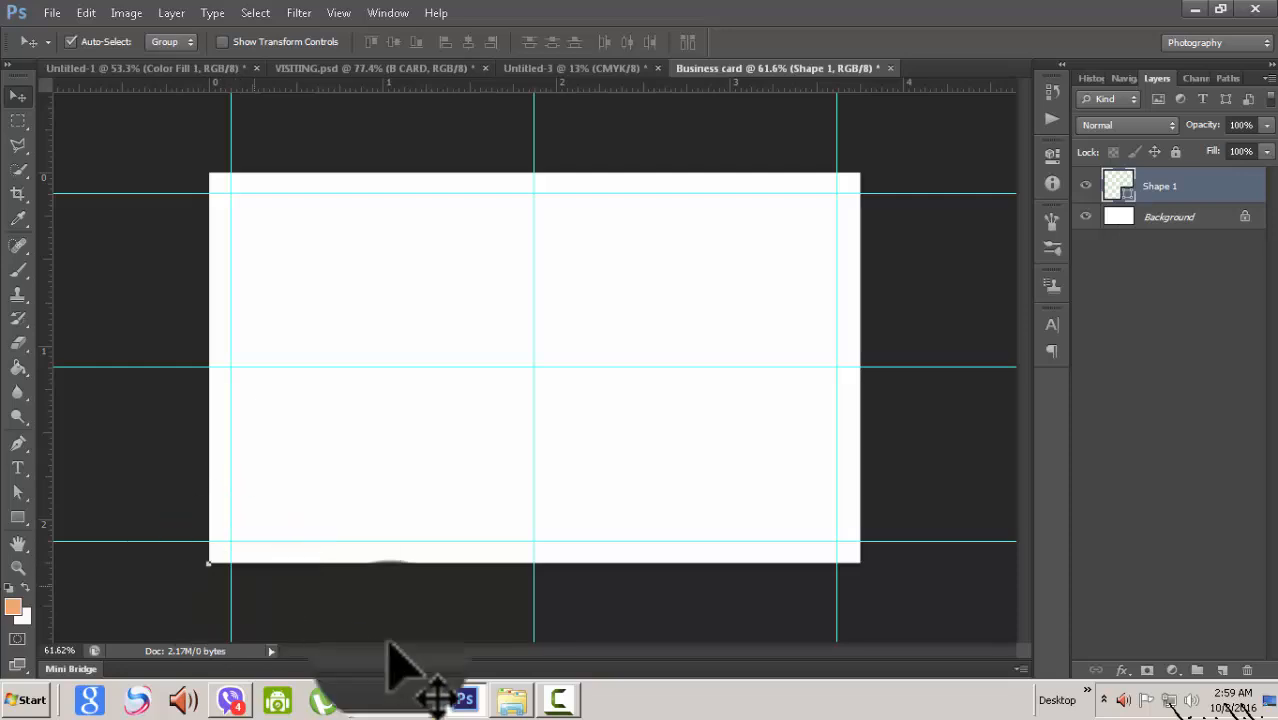
click(18, 443)
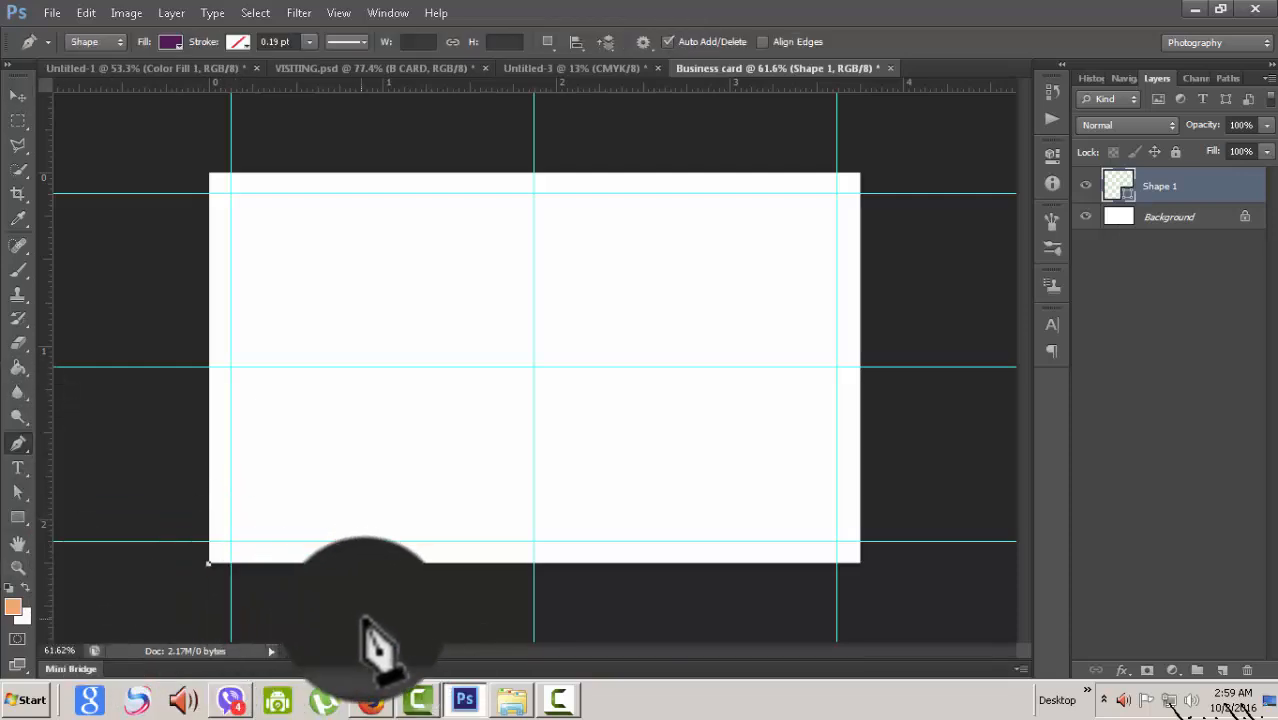
- Undo the stray anchor, then draw a curve from bottom-left through centre to top-right
key(ctrl+z)
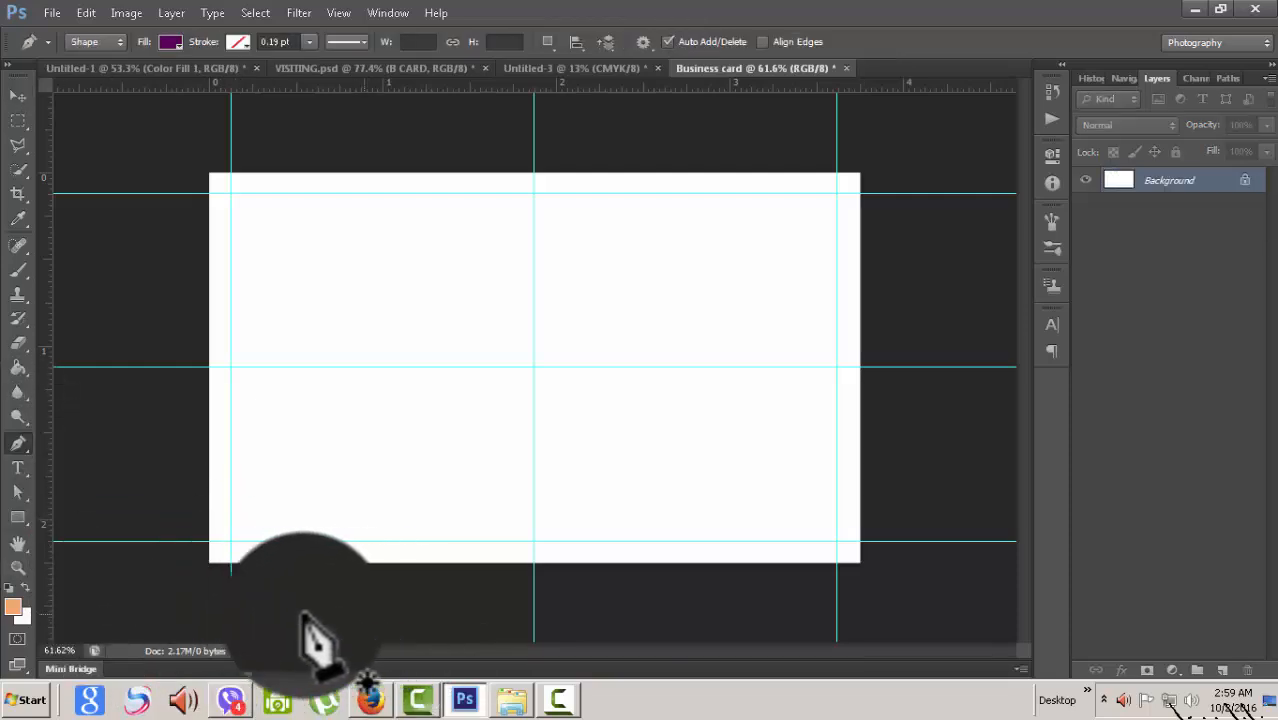
click(208, 562)
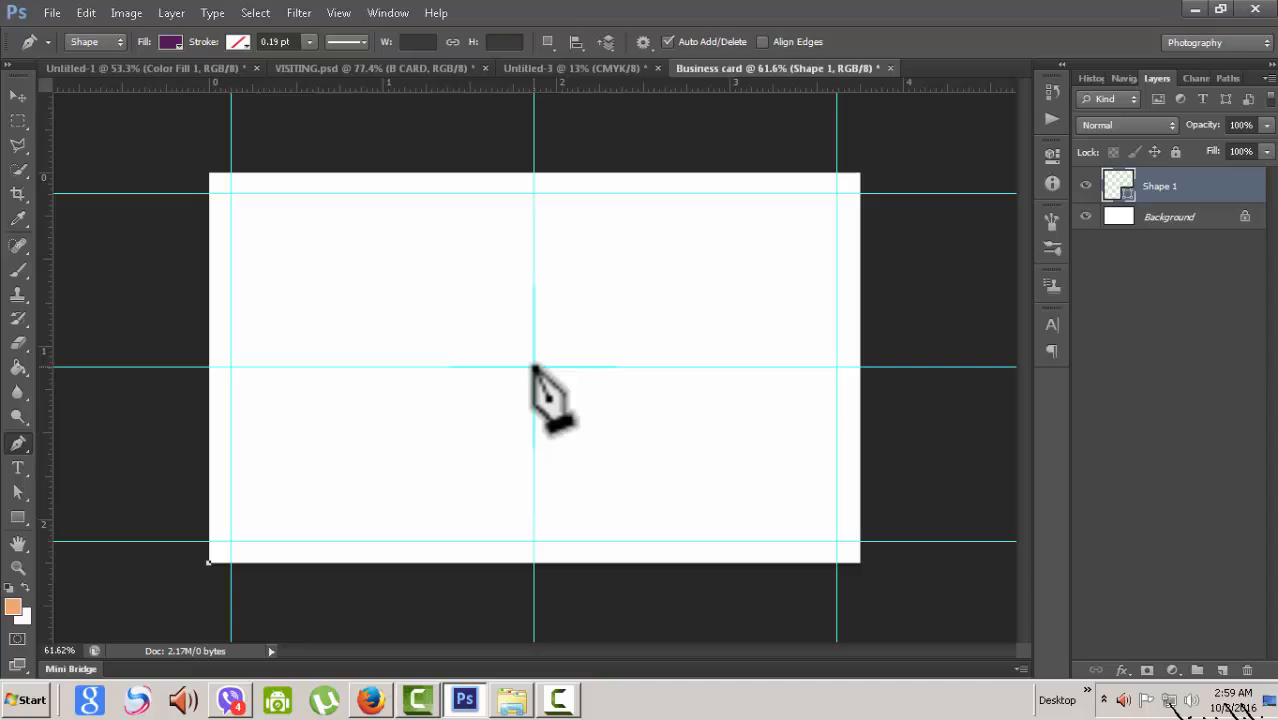
drag(533, 367, 757, 384)
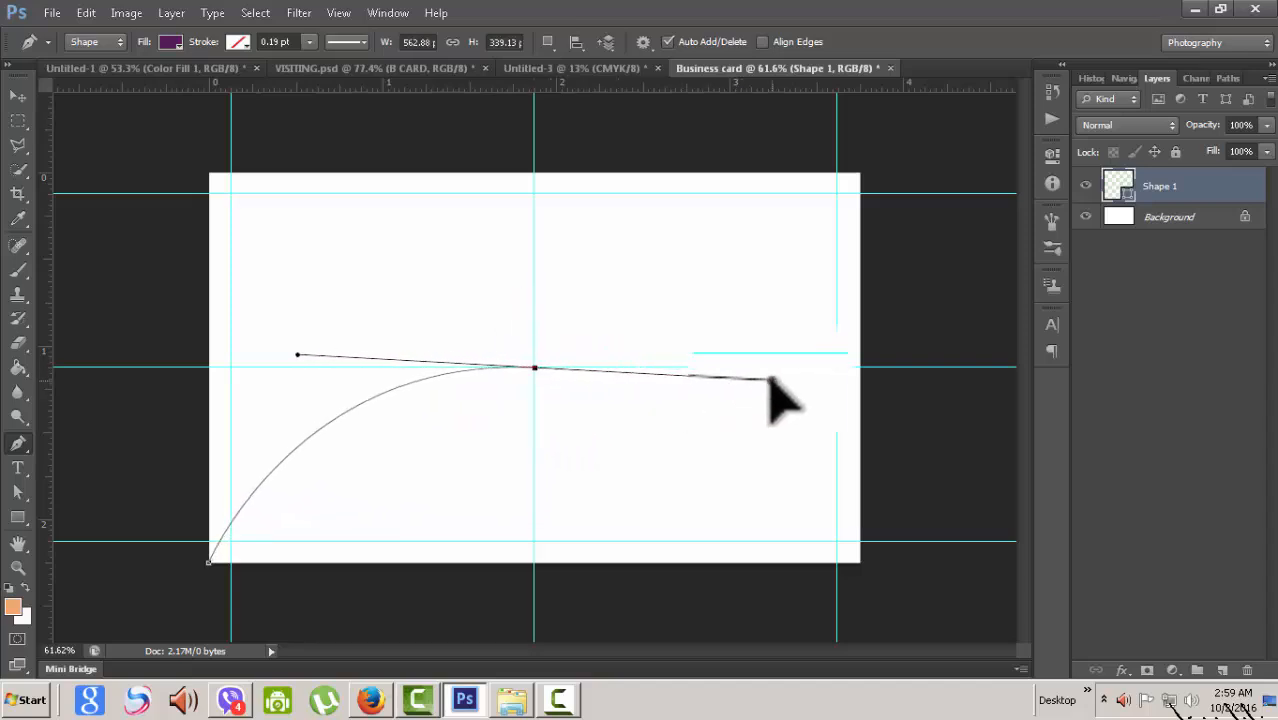
drag(771, 380, 772, 380)
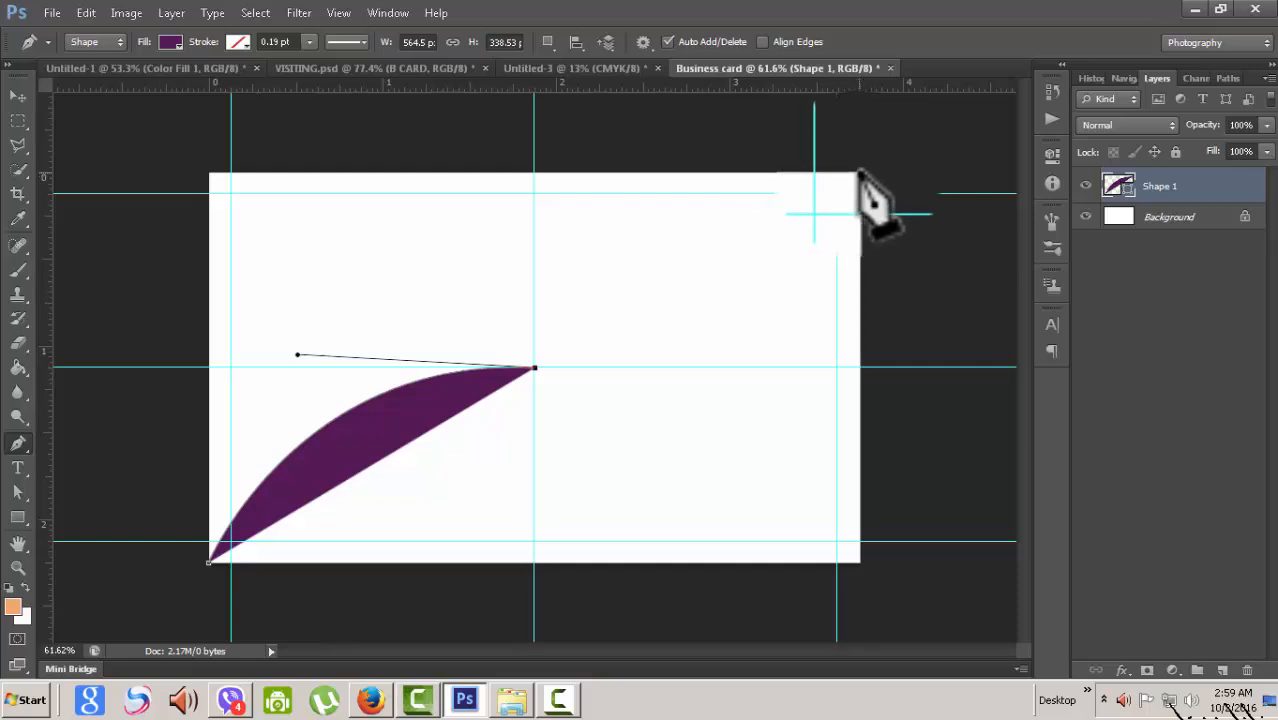
drag(858, 173, 884, 17)
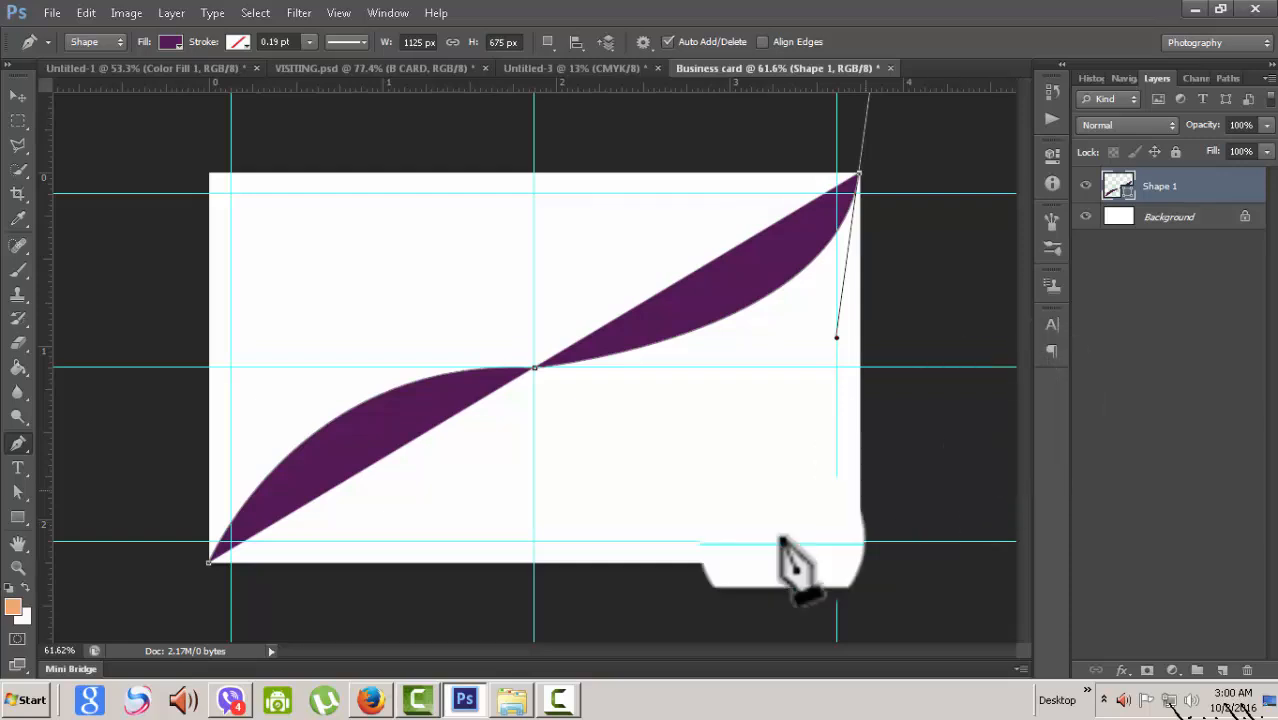
scroll(745, 540, up, 1)
scroll(760, 560, down, 3)
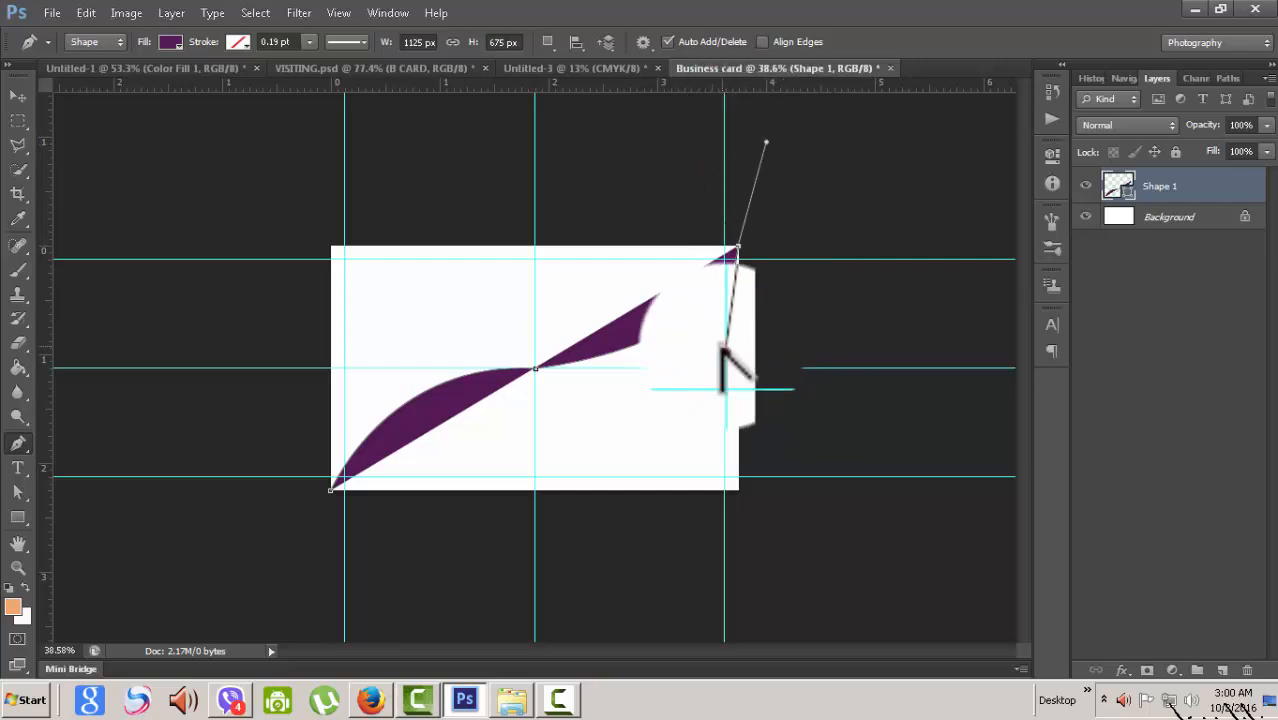
- Refine the wave's curve handles around the top-right anchor
drag(721, 351, 708, 376)
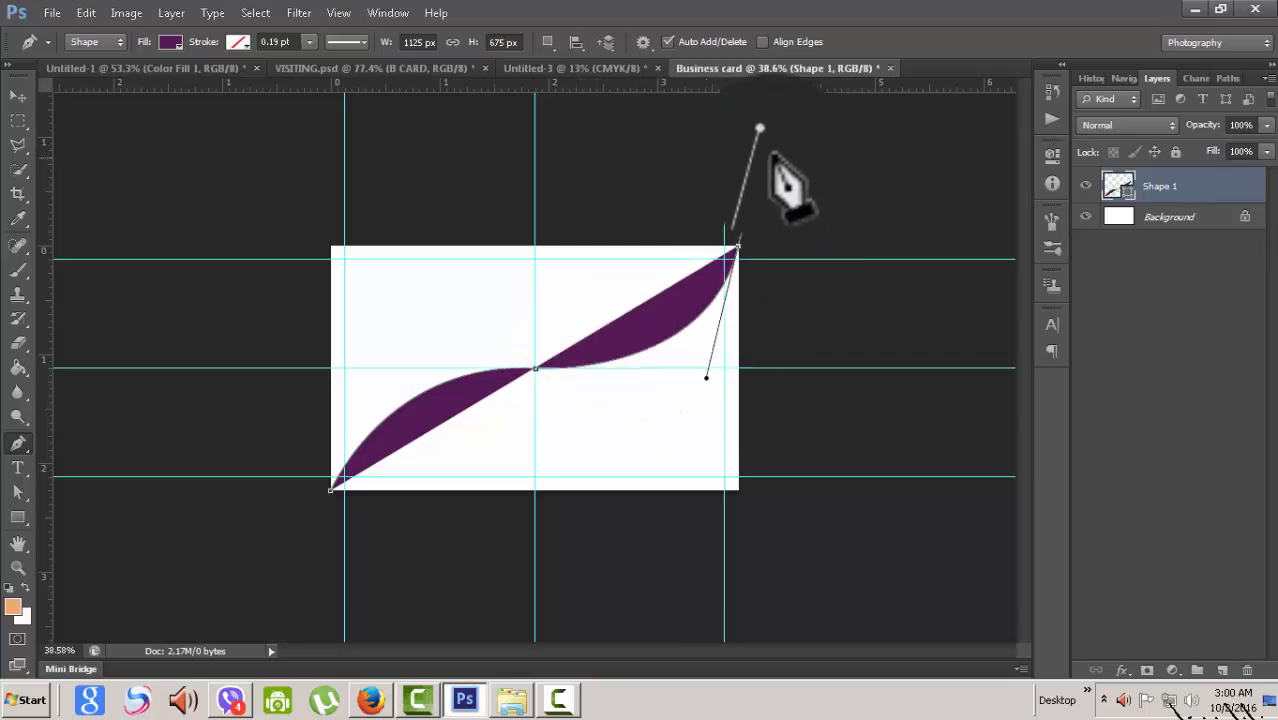
drag(760, 112, 765, 136)
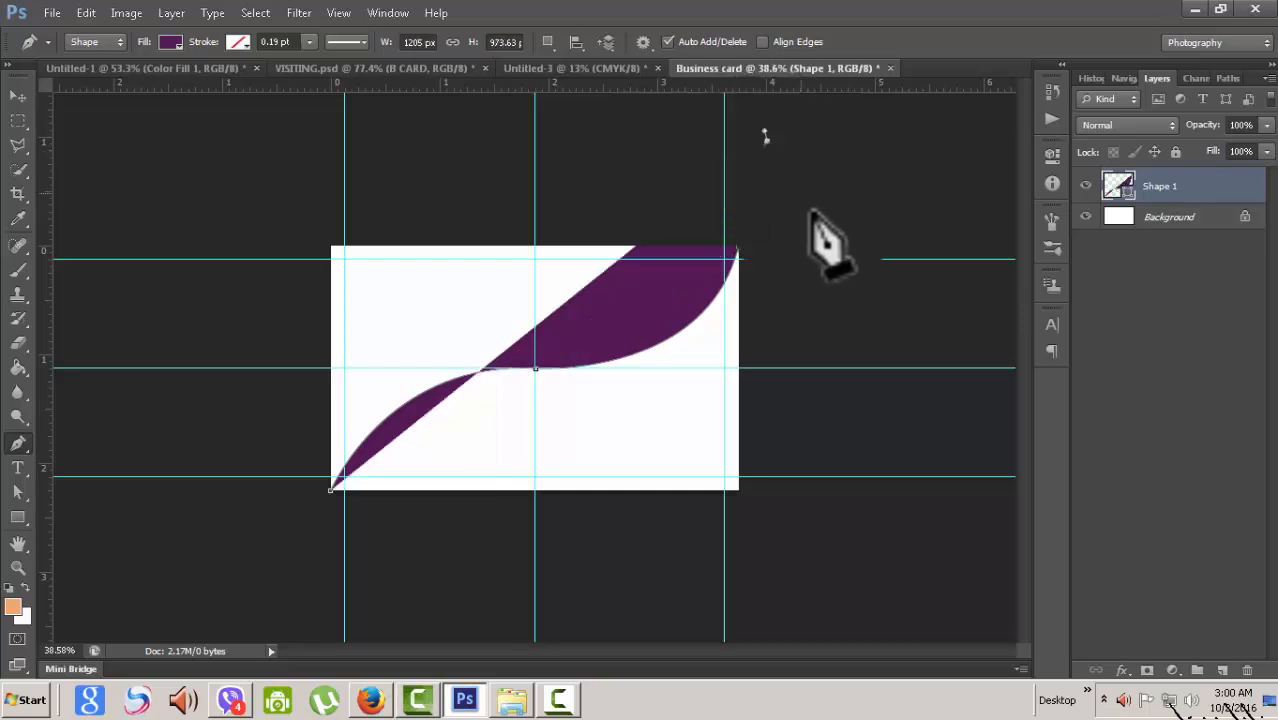
key(ctrl+z)
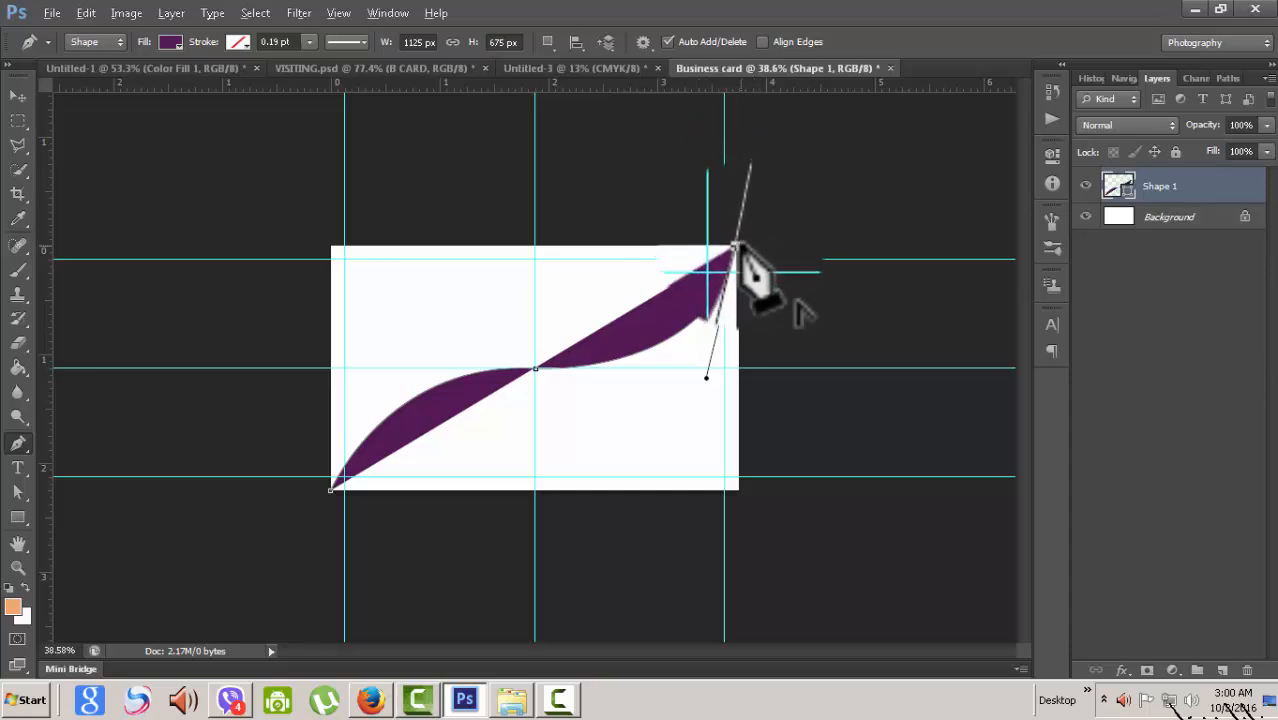
drag(733, 246, 814, 209)
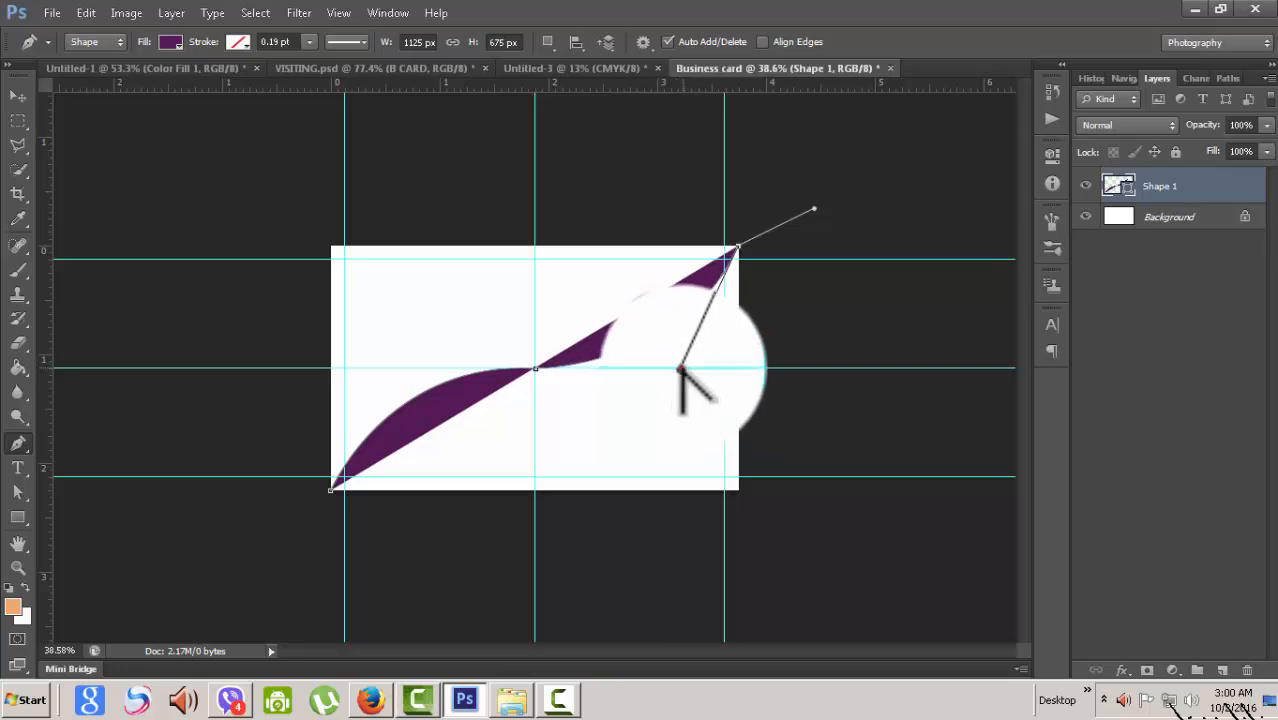
drag(686, 360, 686, 379)
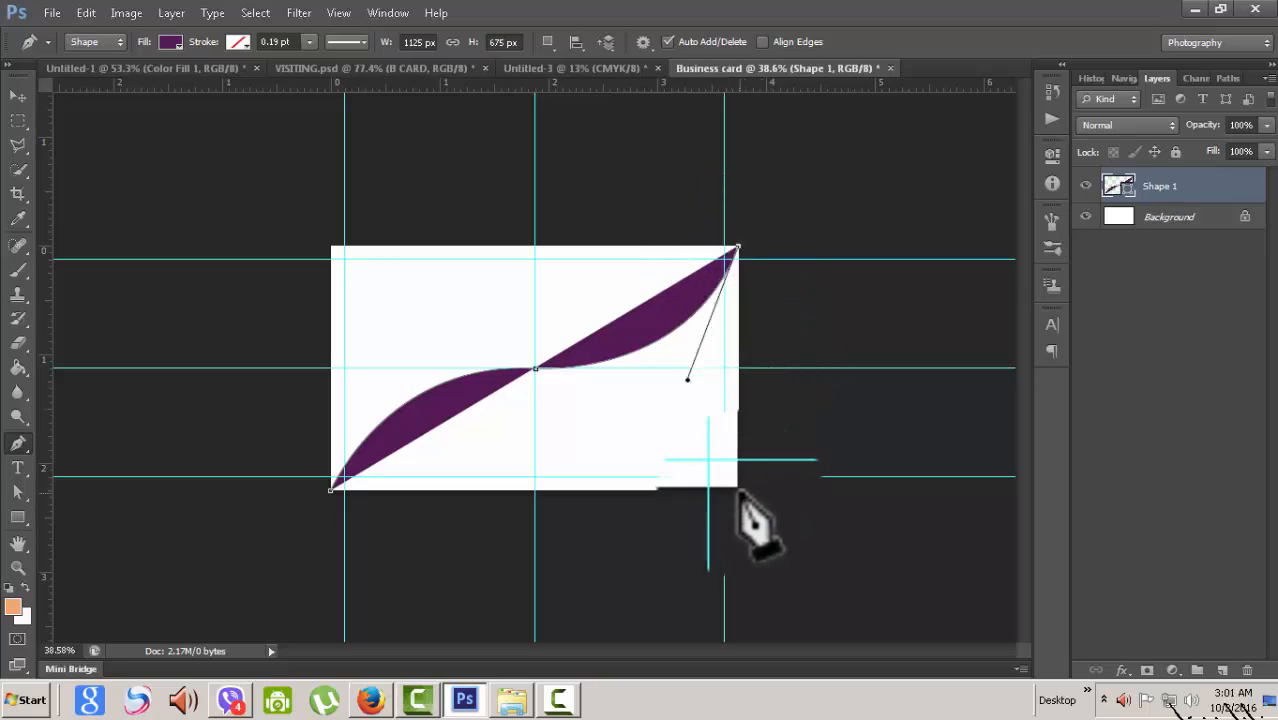
- Add a bottom-right corner point, close the path at bottom-left, and deselect
click(738, 490)
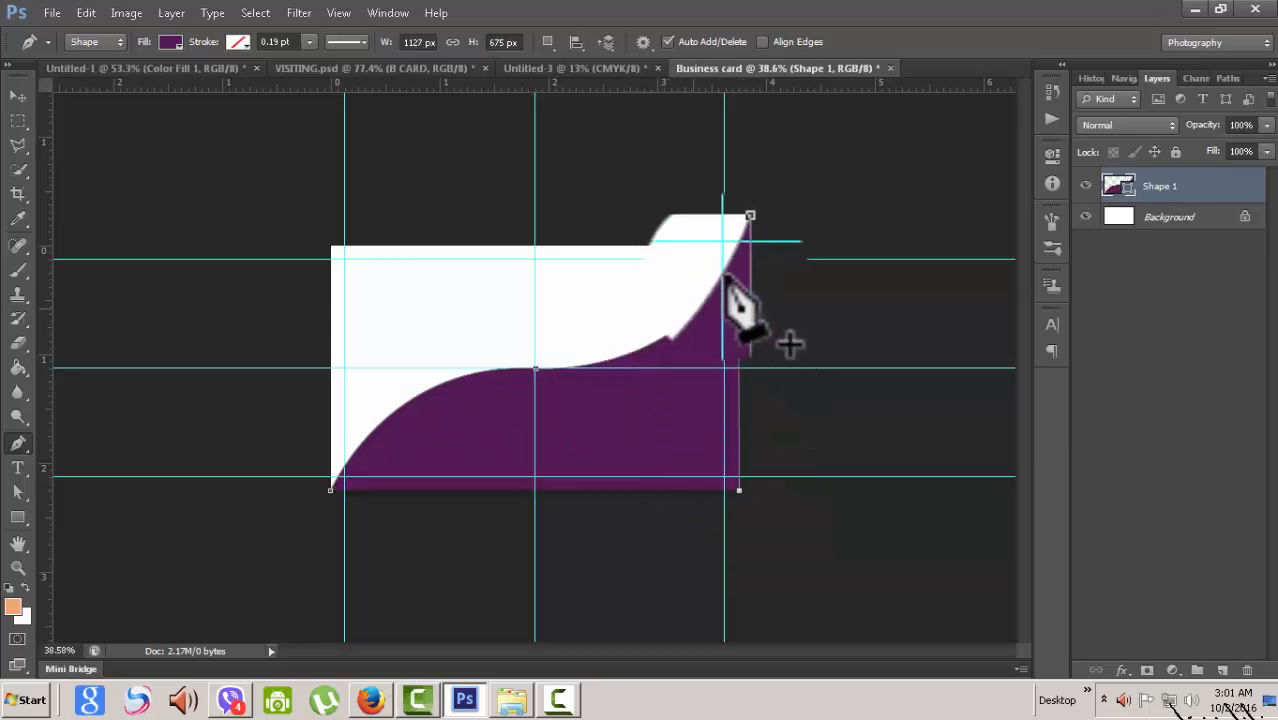
scroll(510, 535, down, 3)
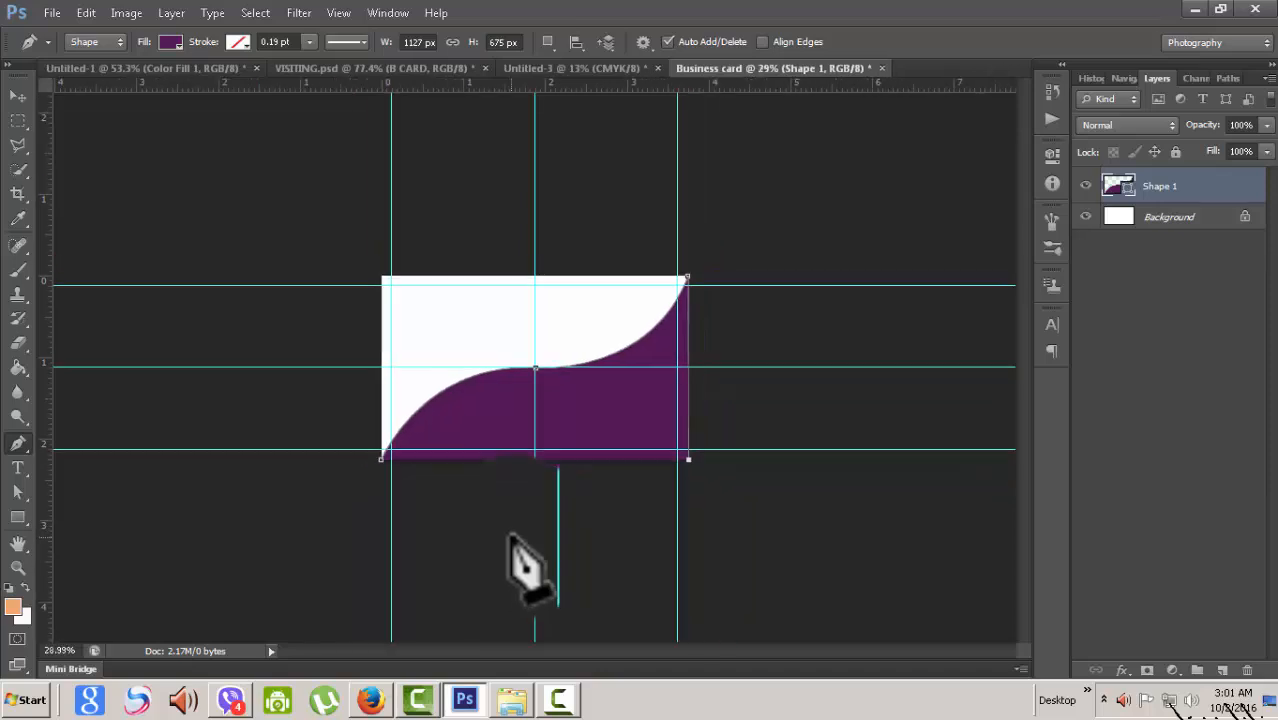
scroll(510, 530, up, 6)
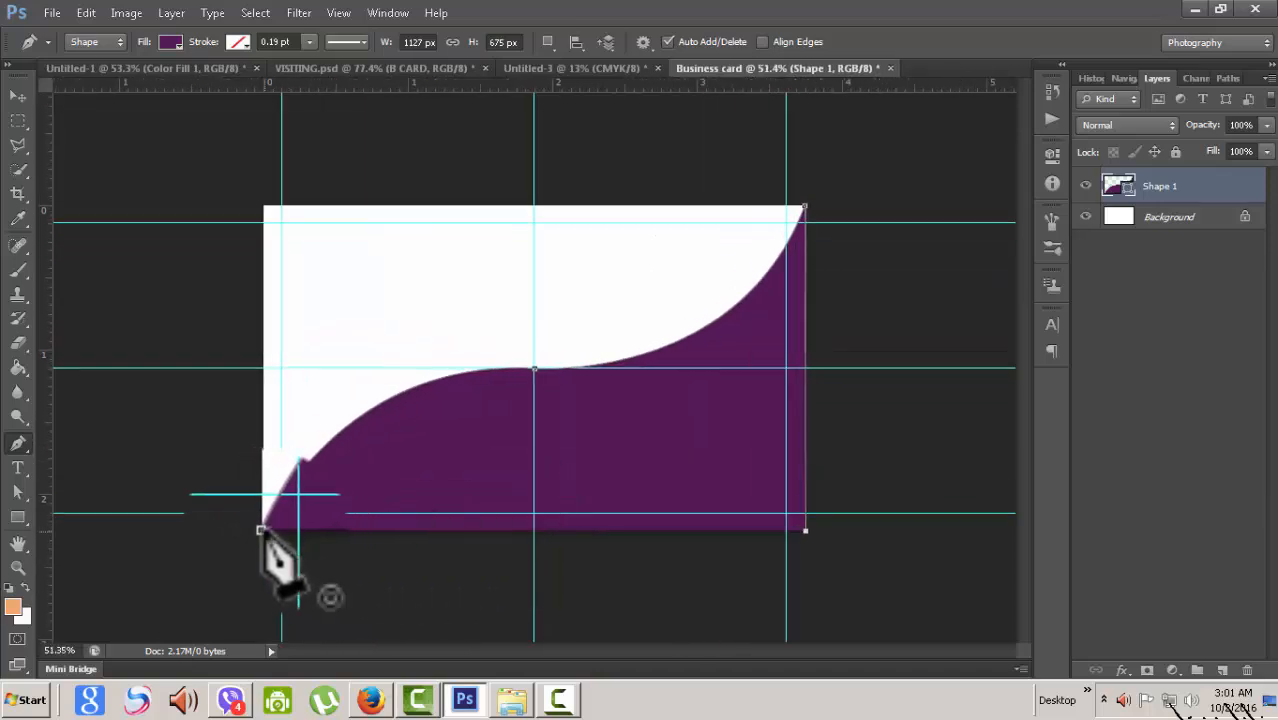
click(264, 530)
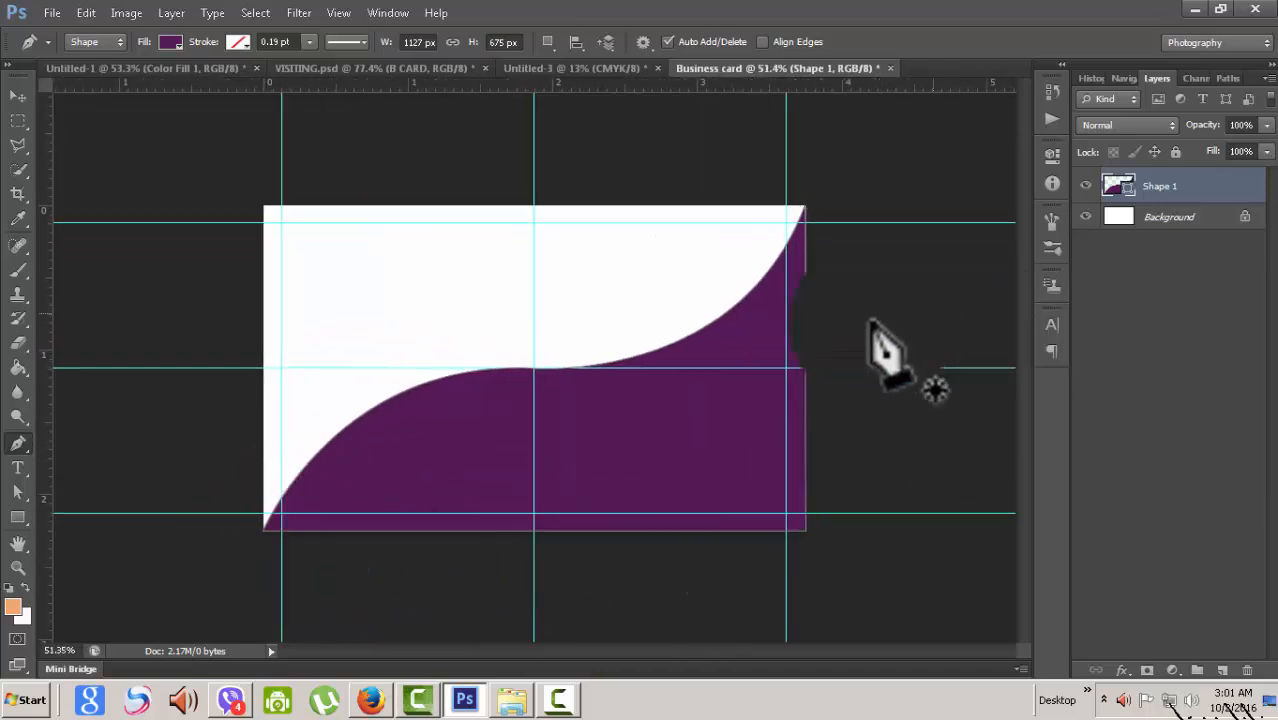
click(18, 96)
click(880, 202)
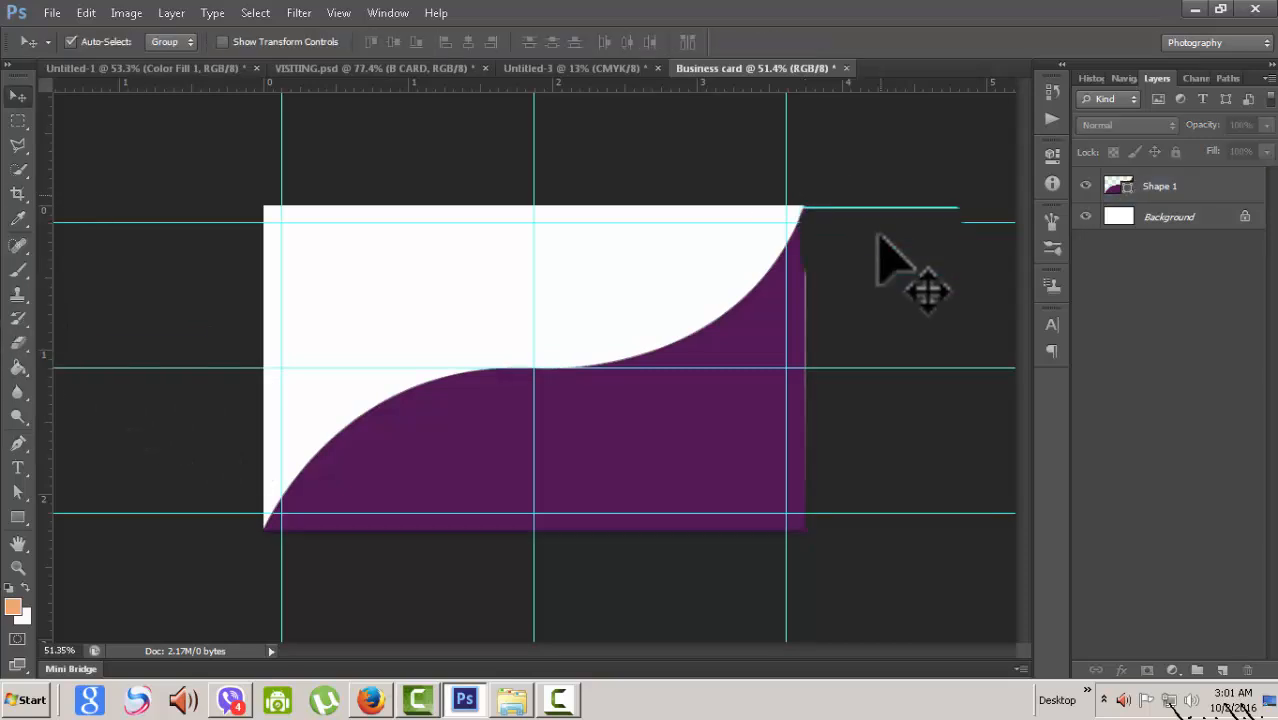
- Undo the stray Shape 2, then duplicate Shape 1 into Shape 1 copy and Shape 1 copy 2
scroll(842, 371, down, 1)
scroll(839, 371, up, 1)
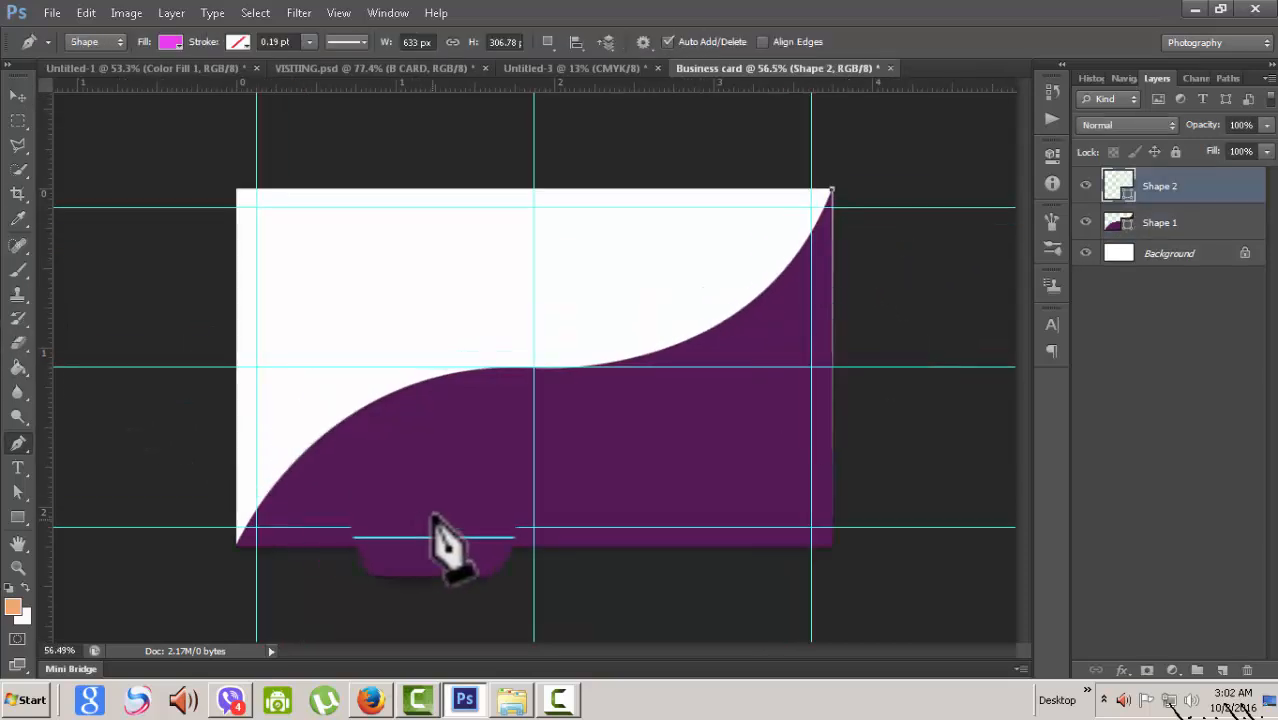
key(ctrl+alt+z)
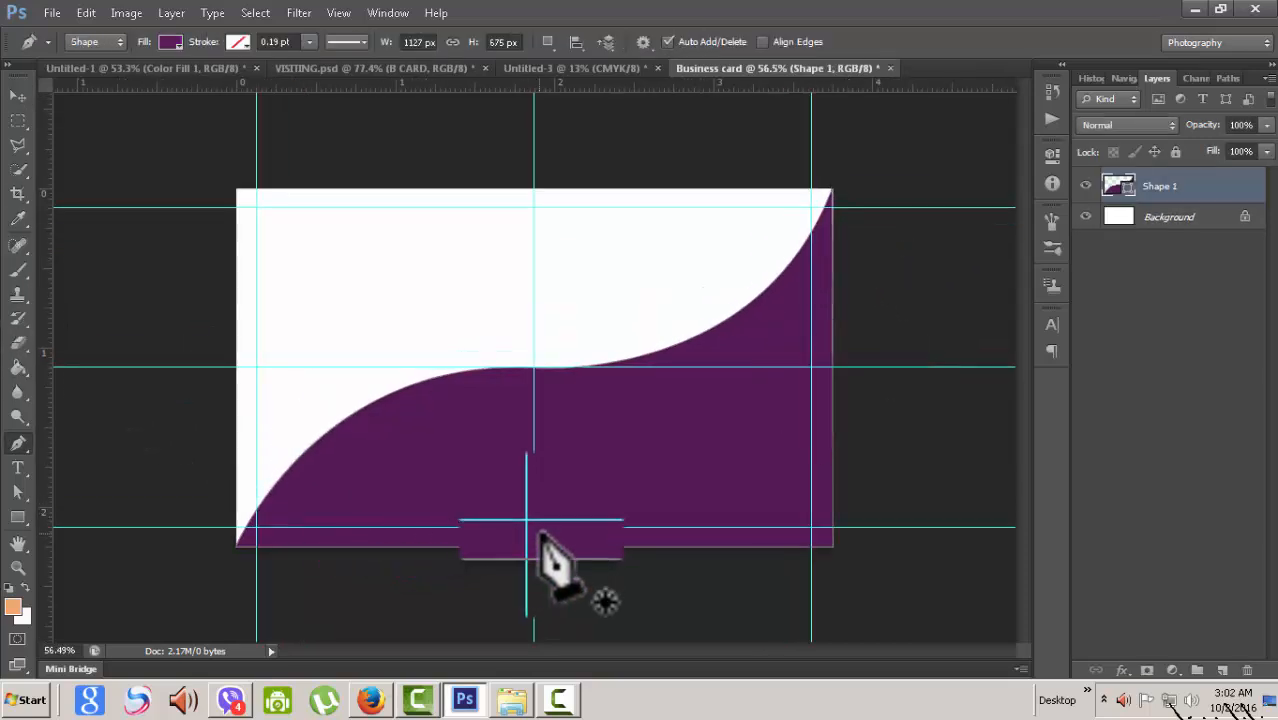
right_click(1193, 205)
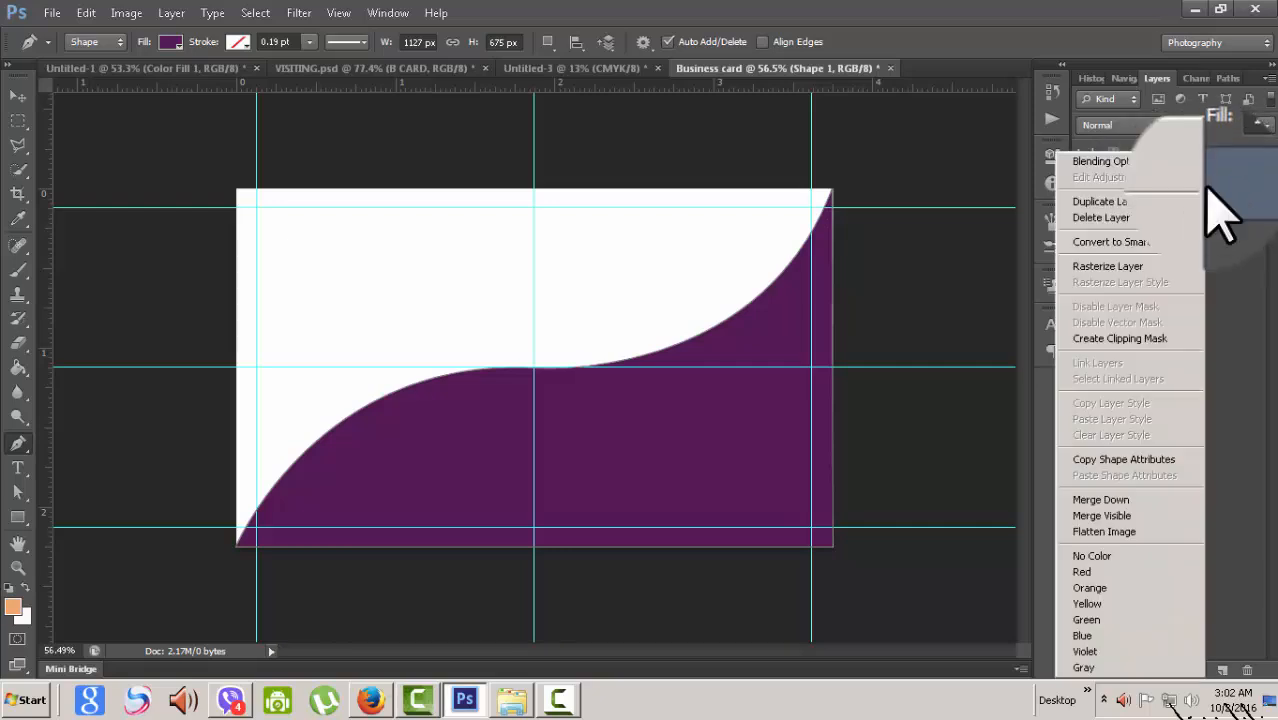
click(1112, 202)
click(790, 211)
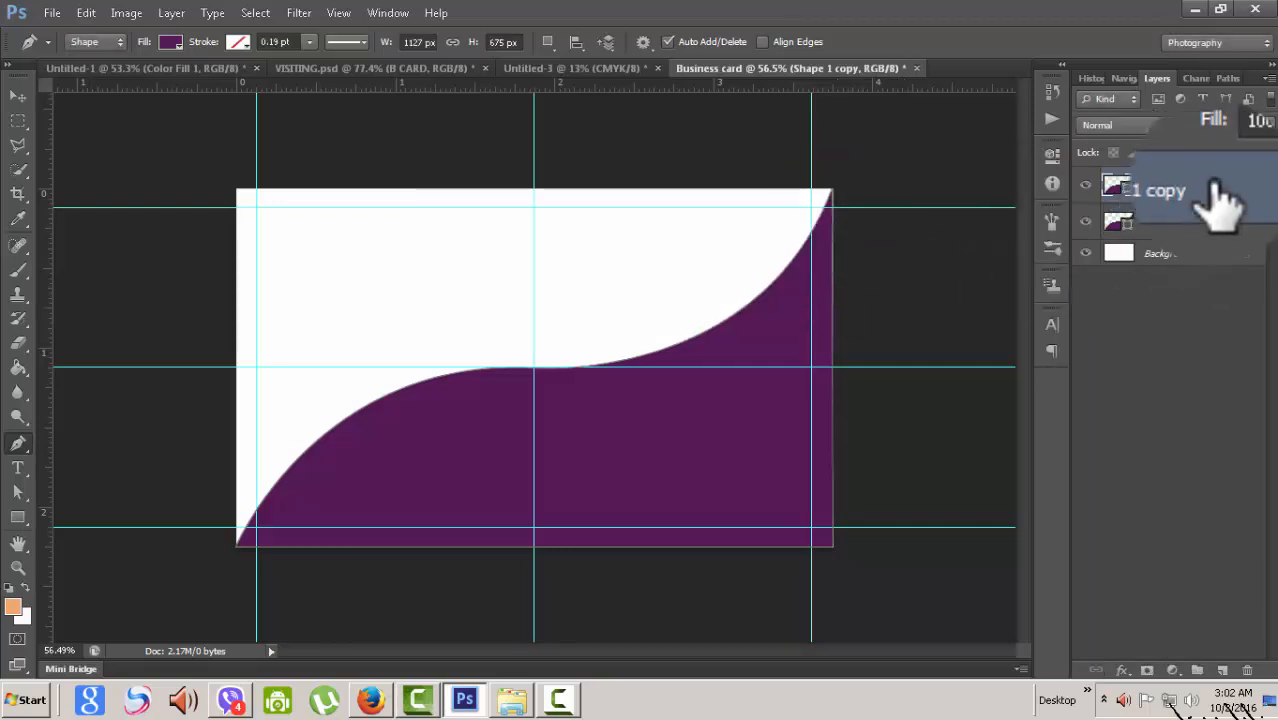
right_click(1190, 186)
click(1112, 200)
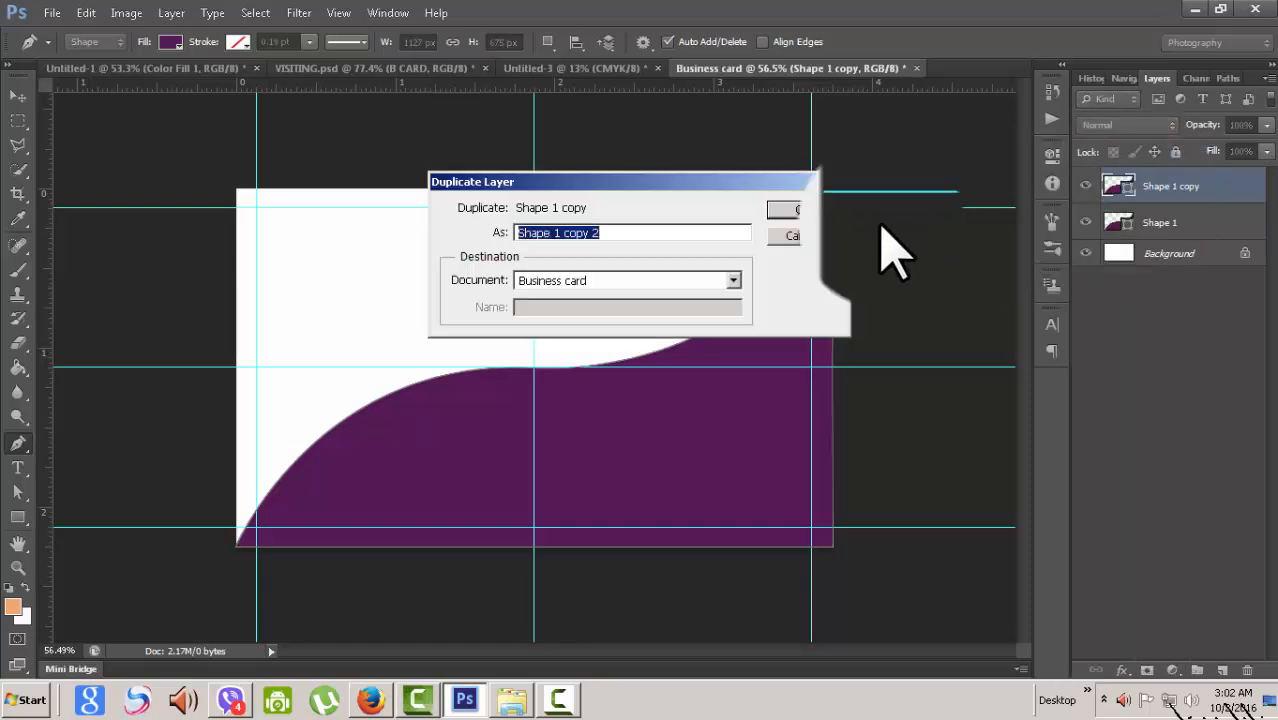
click(785, 210)
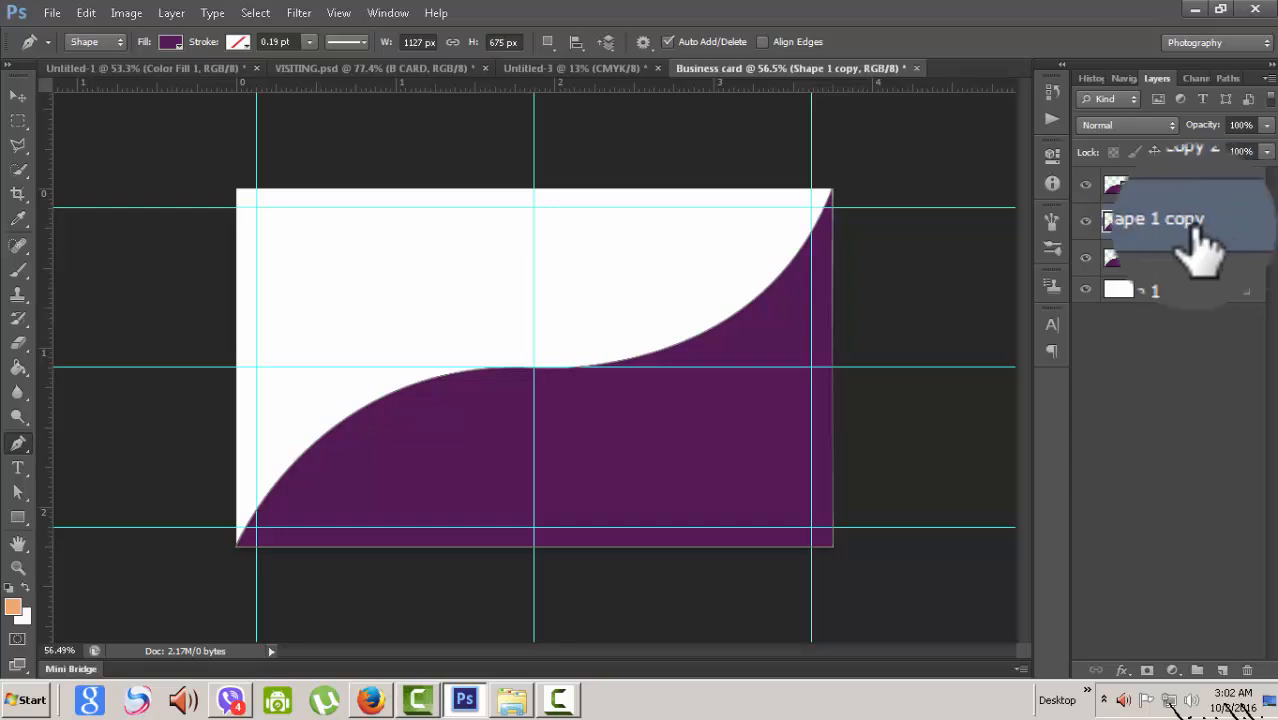
- Change Shape 1 copy's fill colour to magenta #cc00cc
double_click(1118, 235)
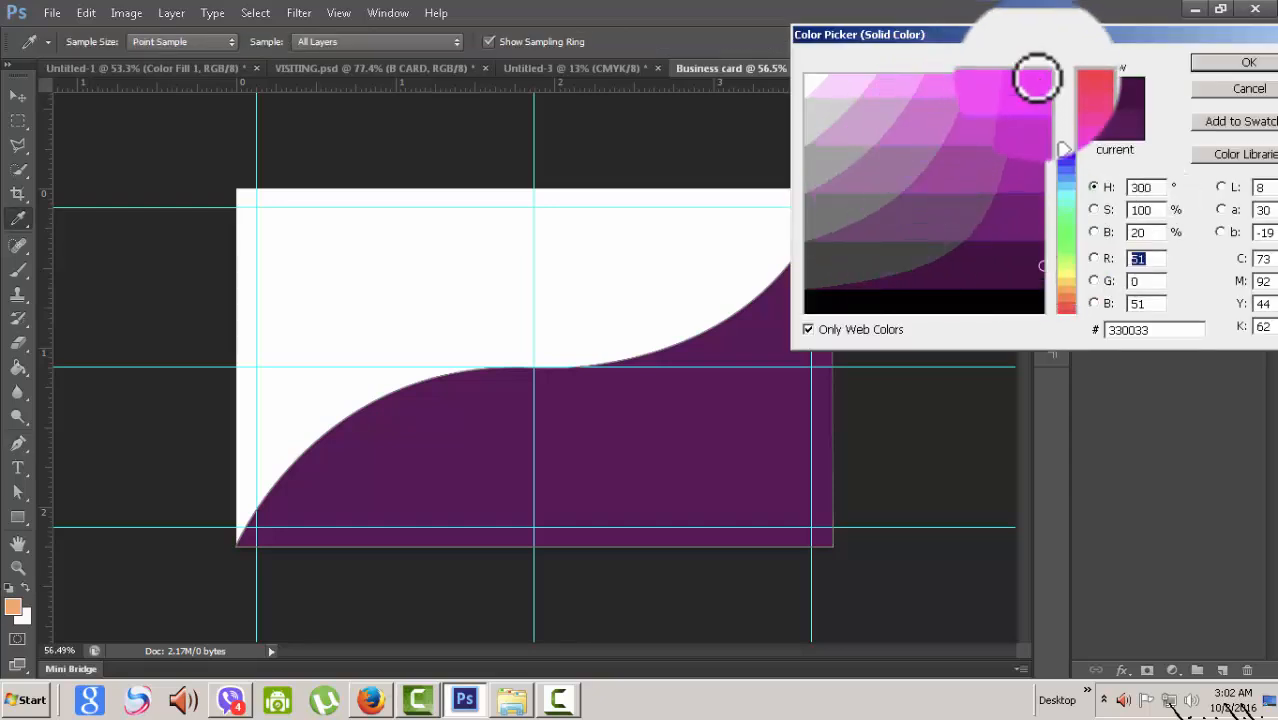
click(1032, 114)
click(1230, 80)
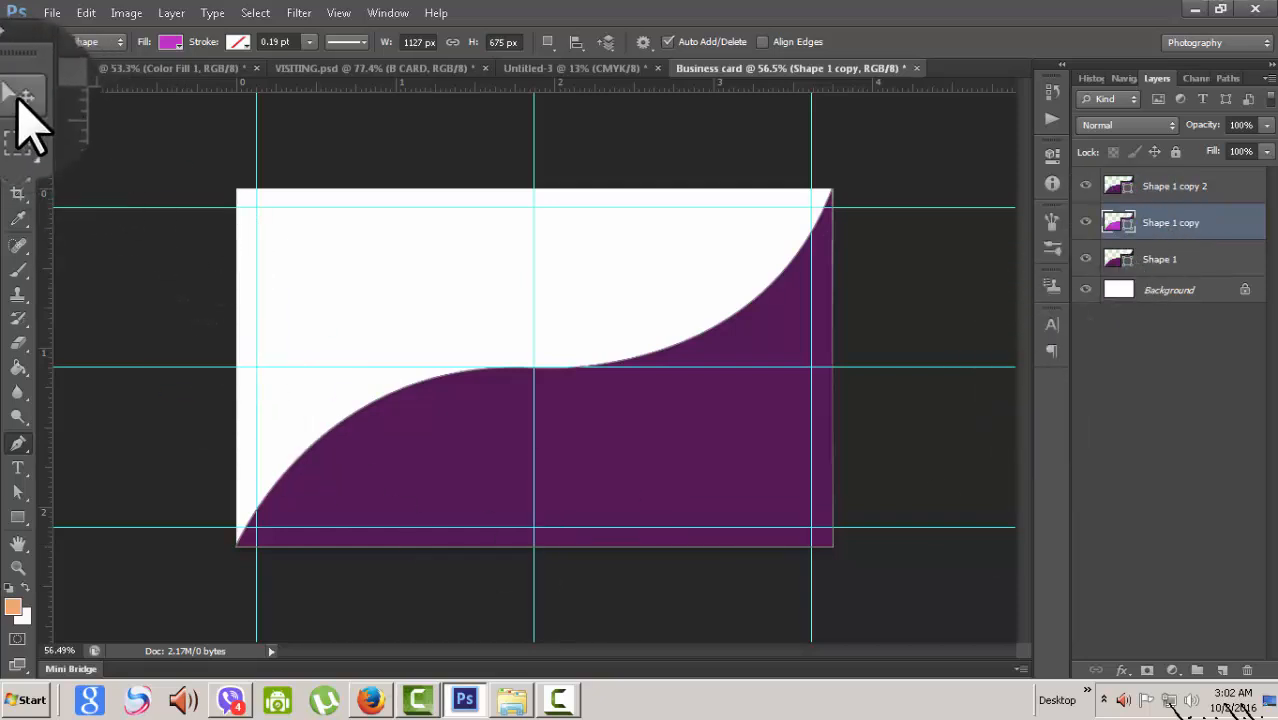
- Nudge the magenta wave up three steps with the Move tool, then deselect
click(18, 95)
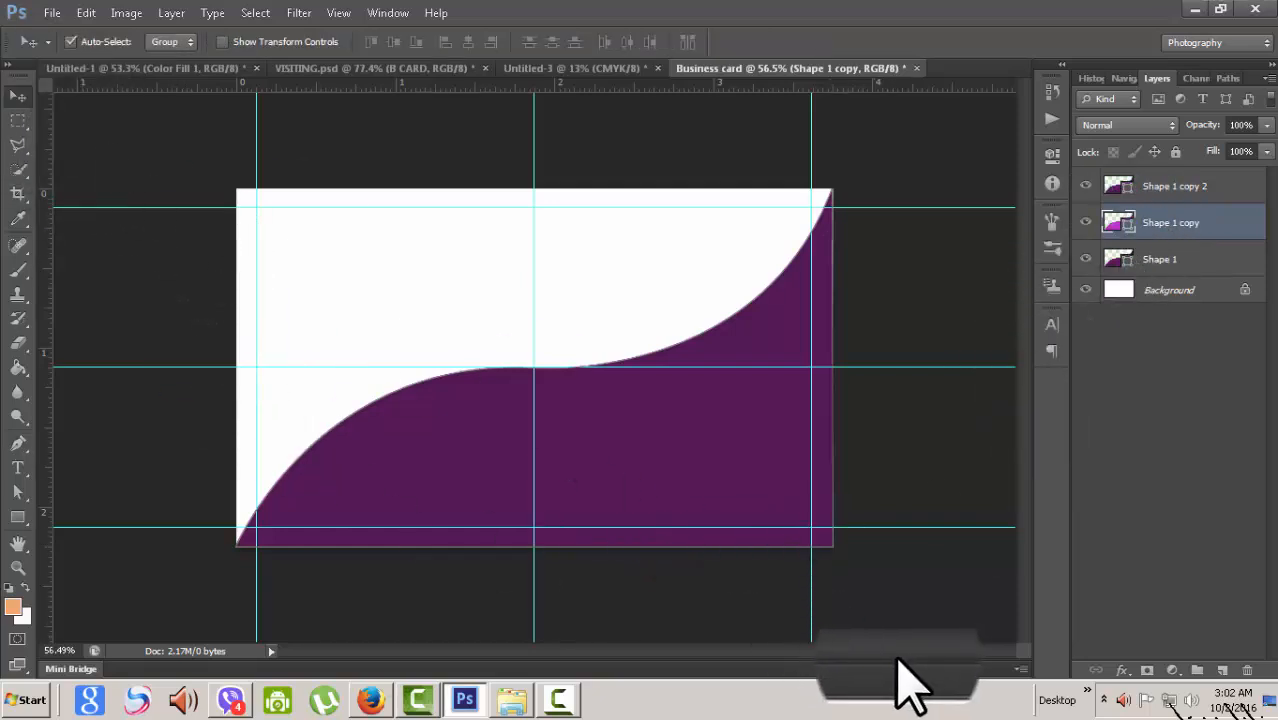
key(Up)
key(Up)
key(Up)
key(Up)
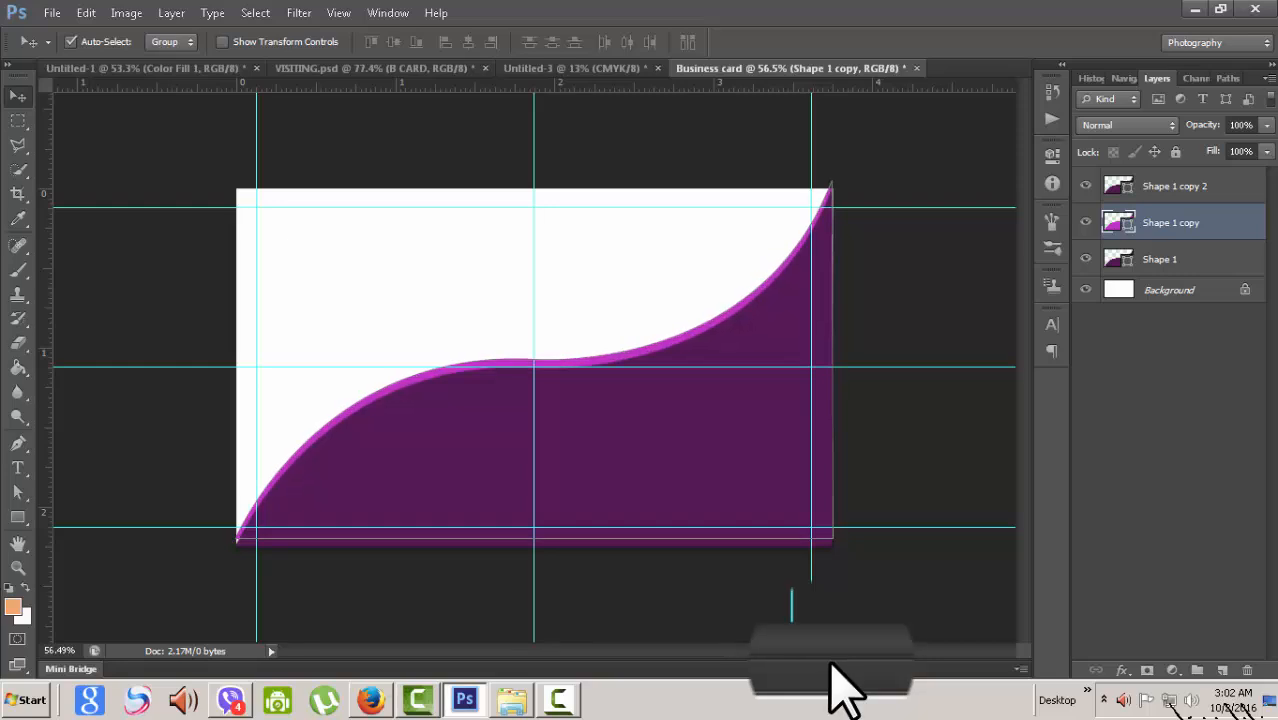
key(Up)
key(Up)
key(Up)
key(Up)
key(Up)
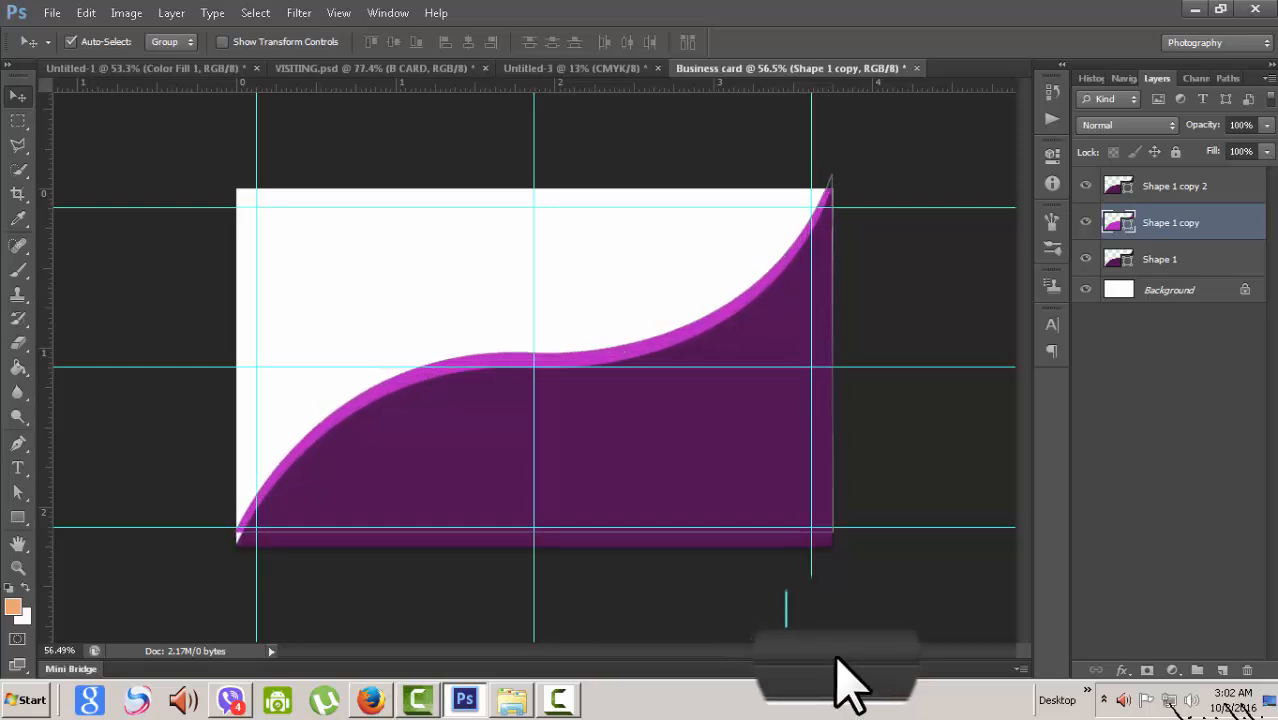
key(Up)
key(Up)
key(Up)
key(Up)
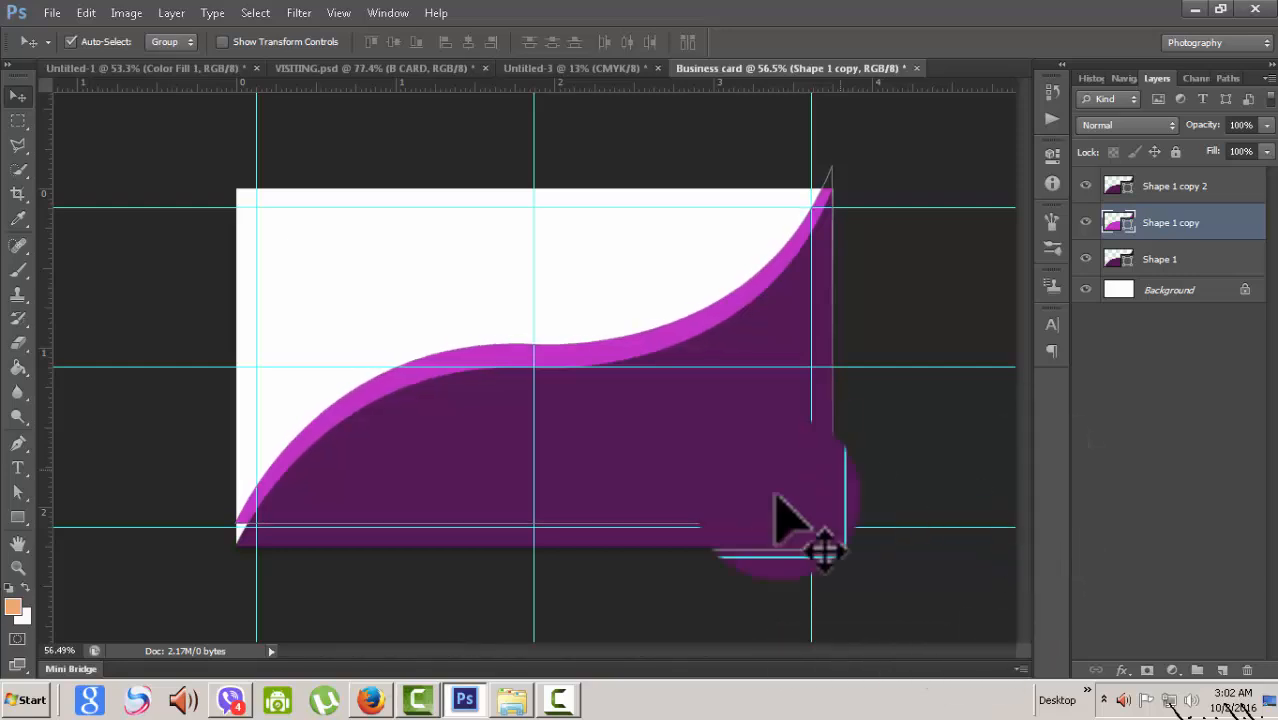
click(930, 160)
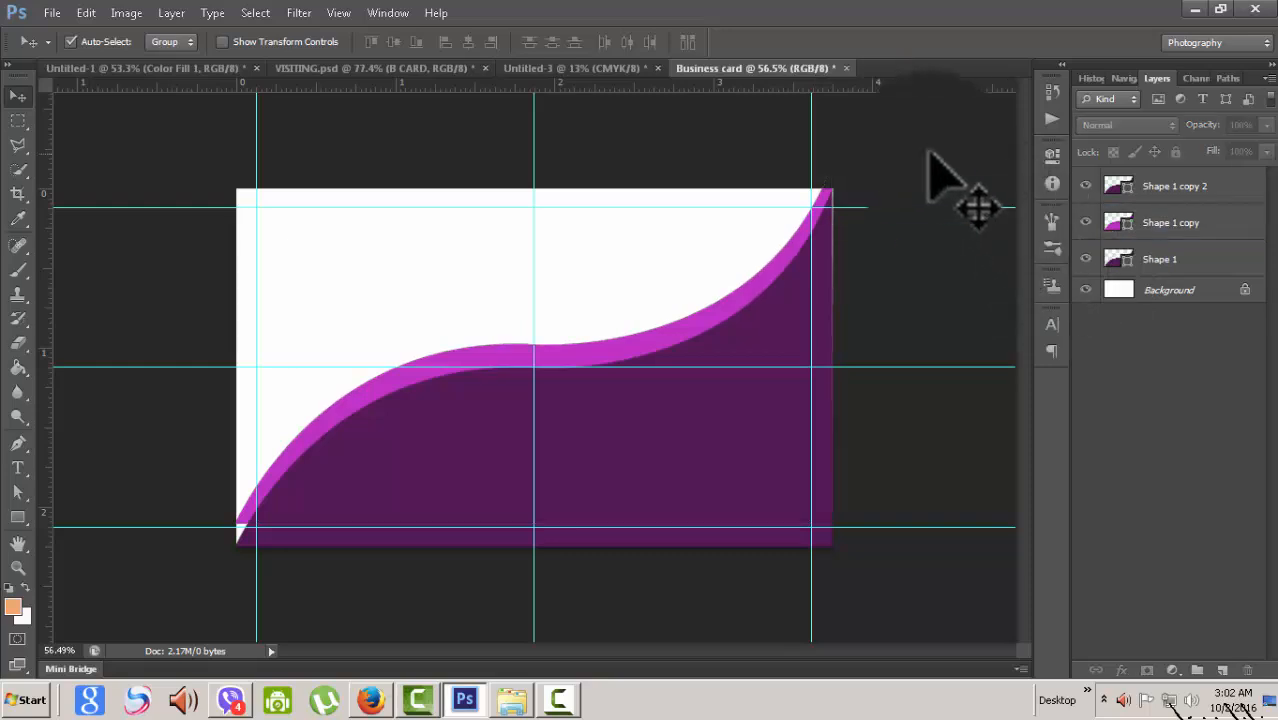
- Convert the Shape 1 copy layer to a smart object
click(1225, 225)
right_click(1225, 225)
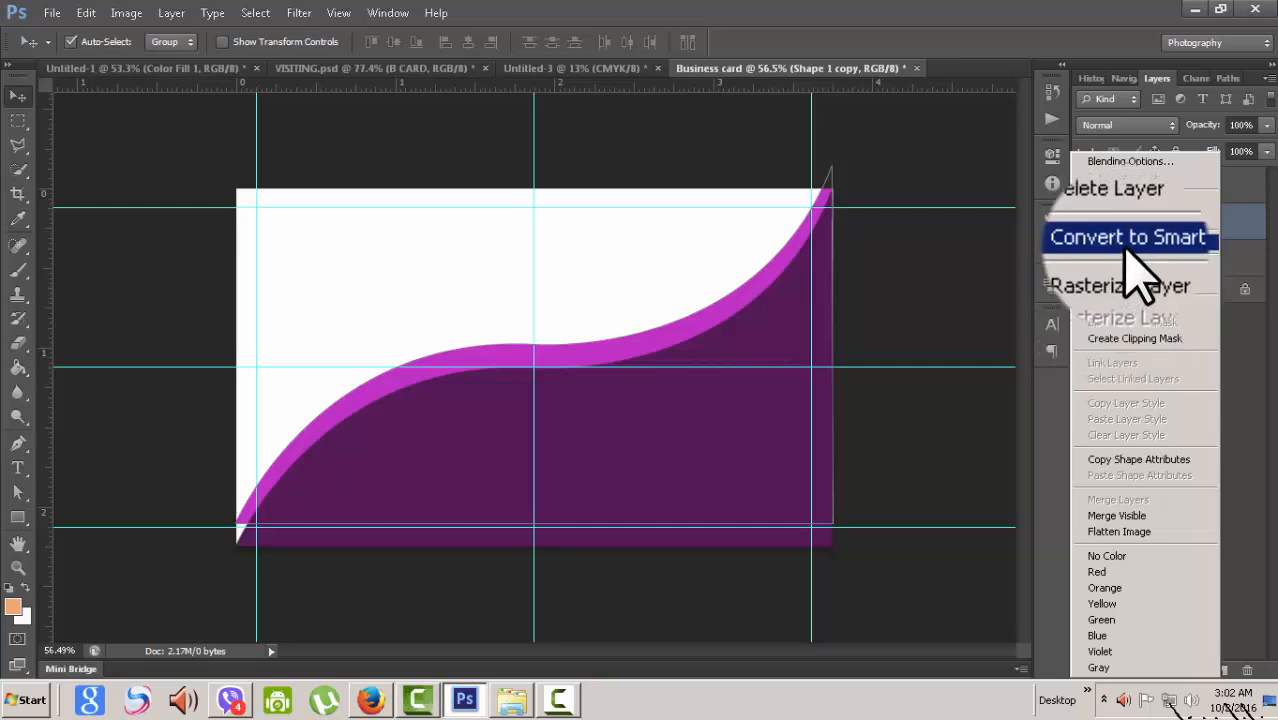
click(1130, 241)
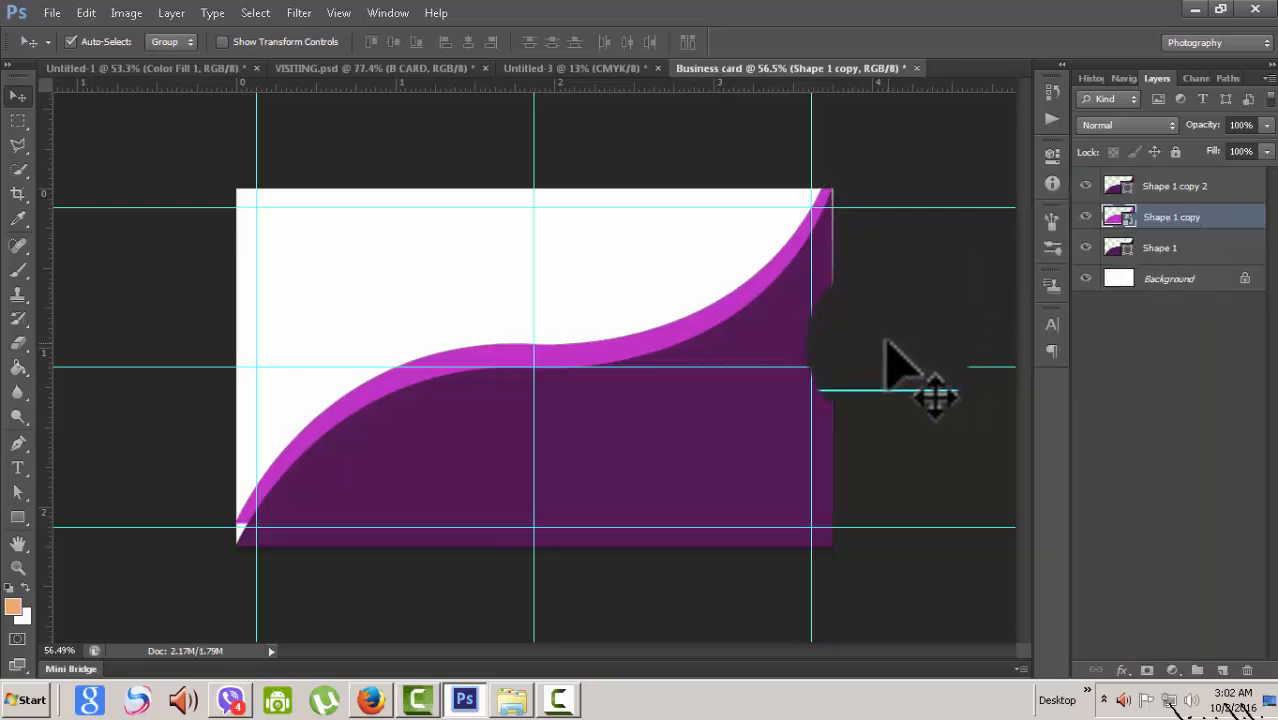
- Free-transform the magenta wave, stretching its bottom-left and top-right corners, and apply
key(ctrl+t)
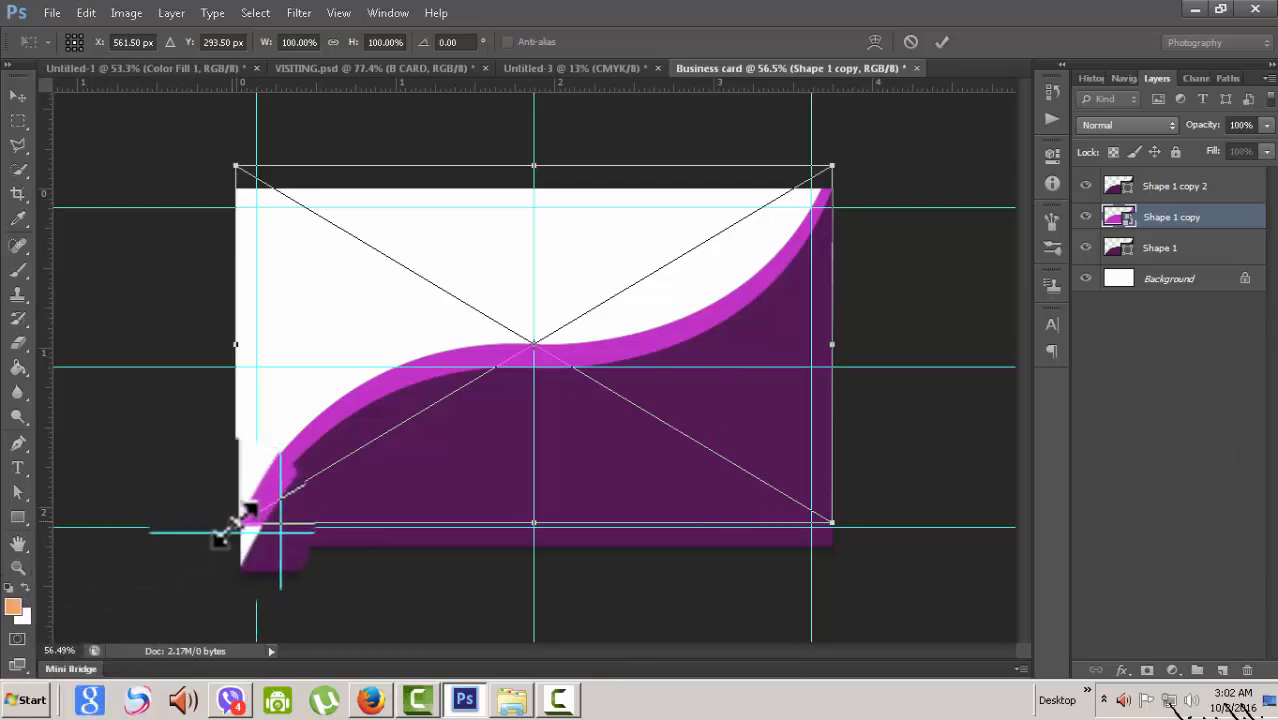
mouse_move(236, 522)
mouse_down()
mouse_move(240, 545)
mouse_move(229, 546)
mouse_move(240, 544)
mouse_up()
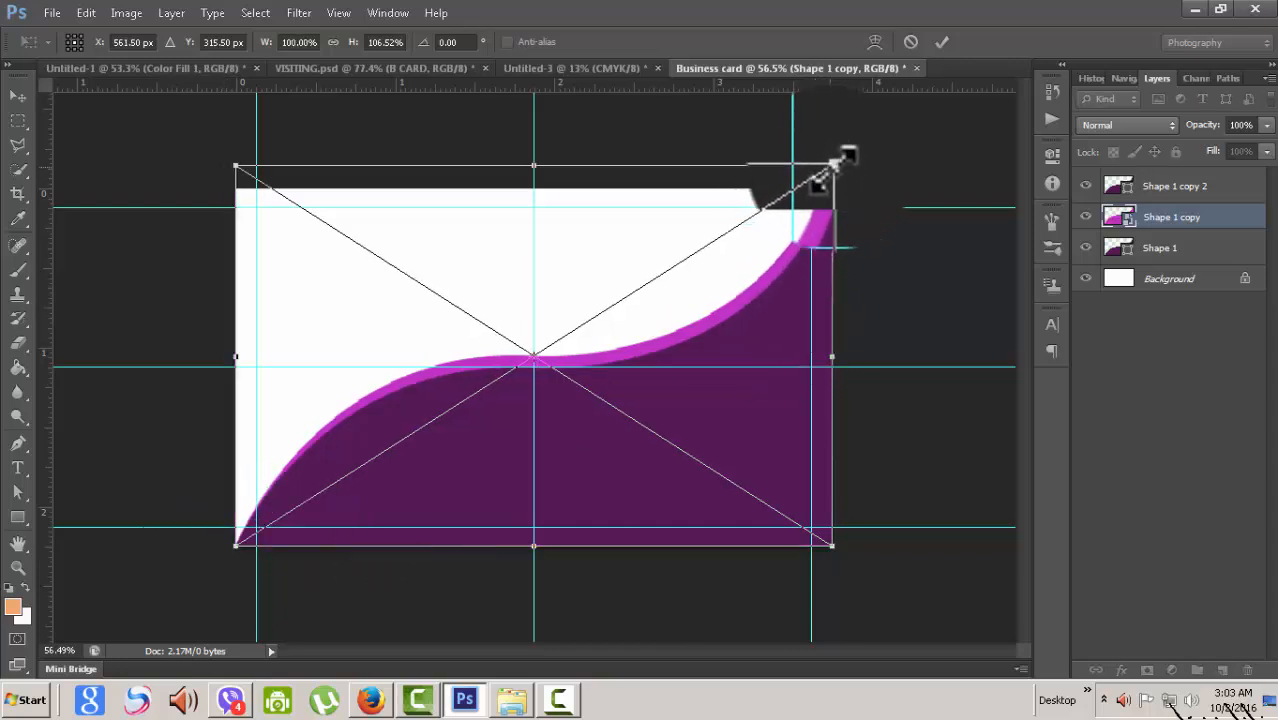
drag(835, 163, 846, 161)
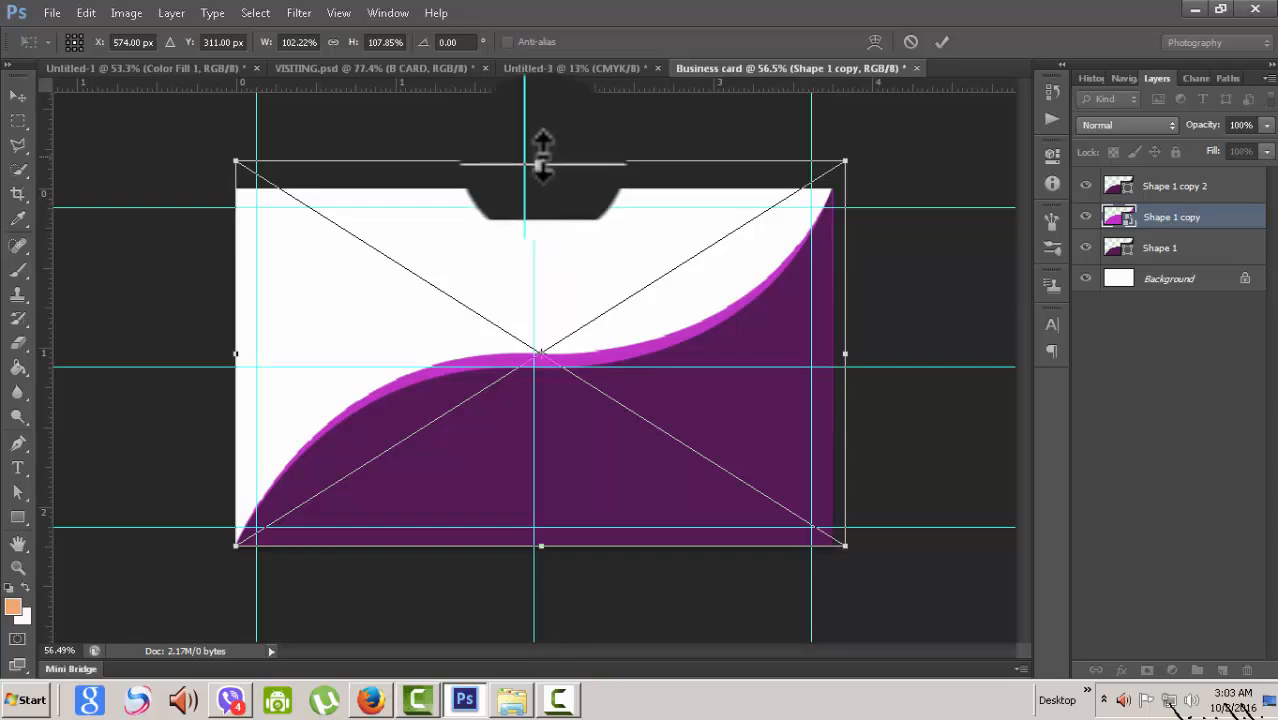
drag(541, 160, 539, 133)
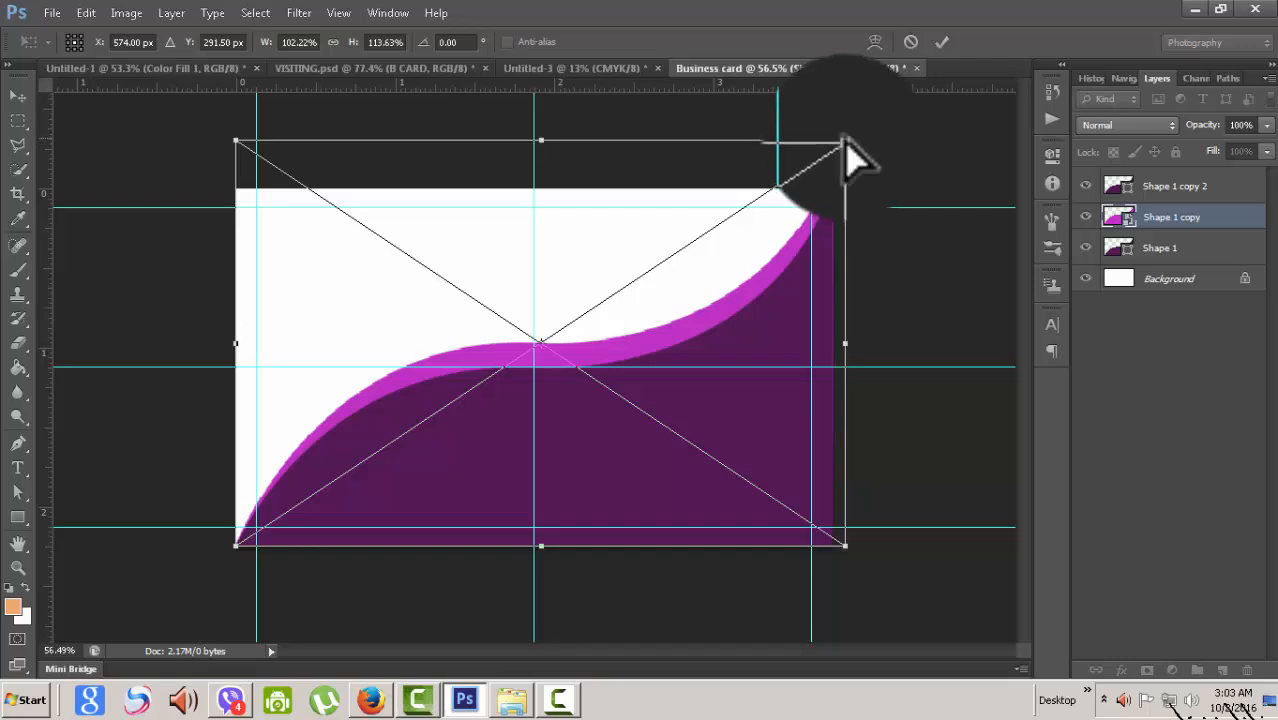
drag(846, 142, 834, 168)
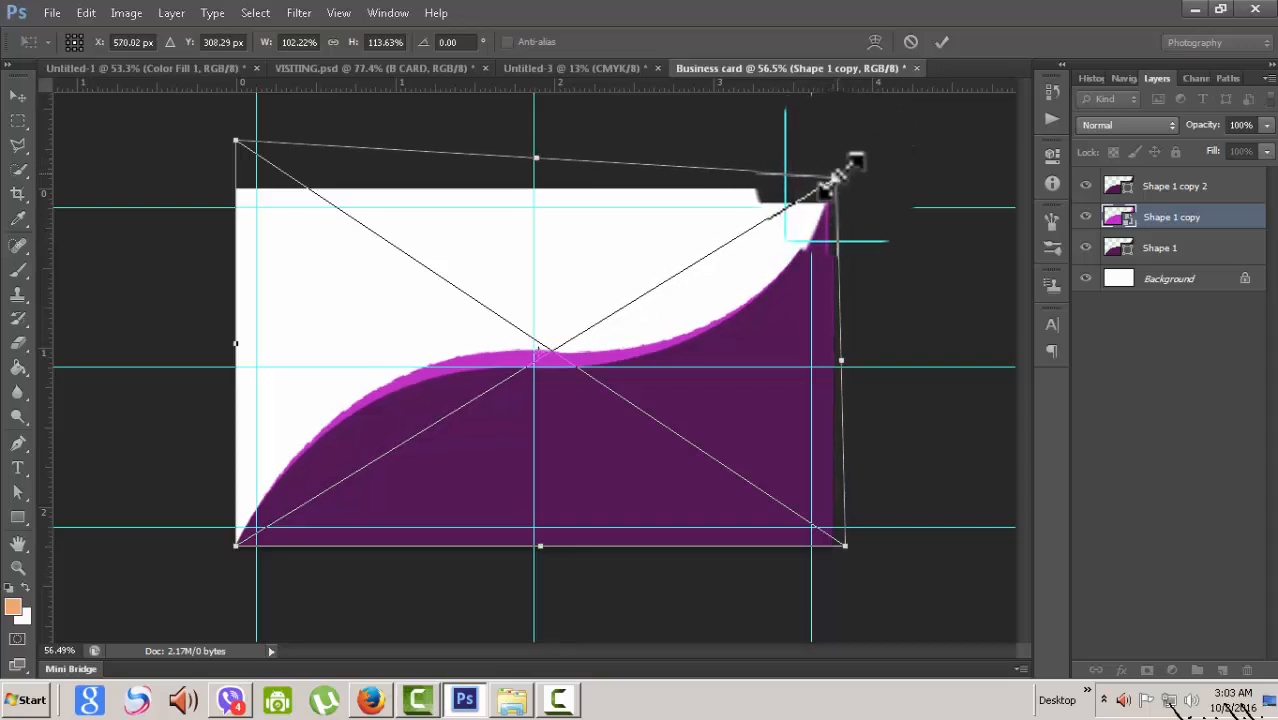
drag(836, 177, 847, 151)
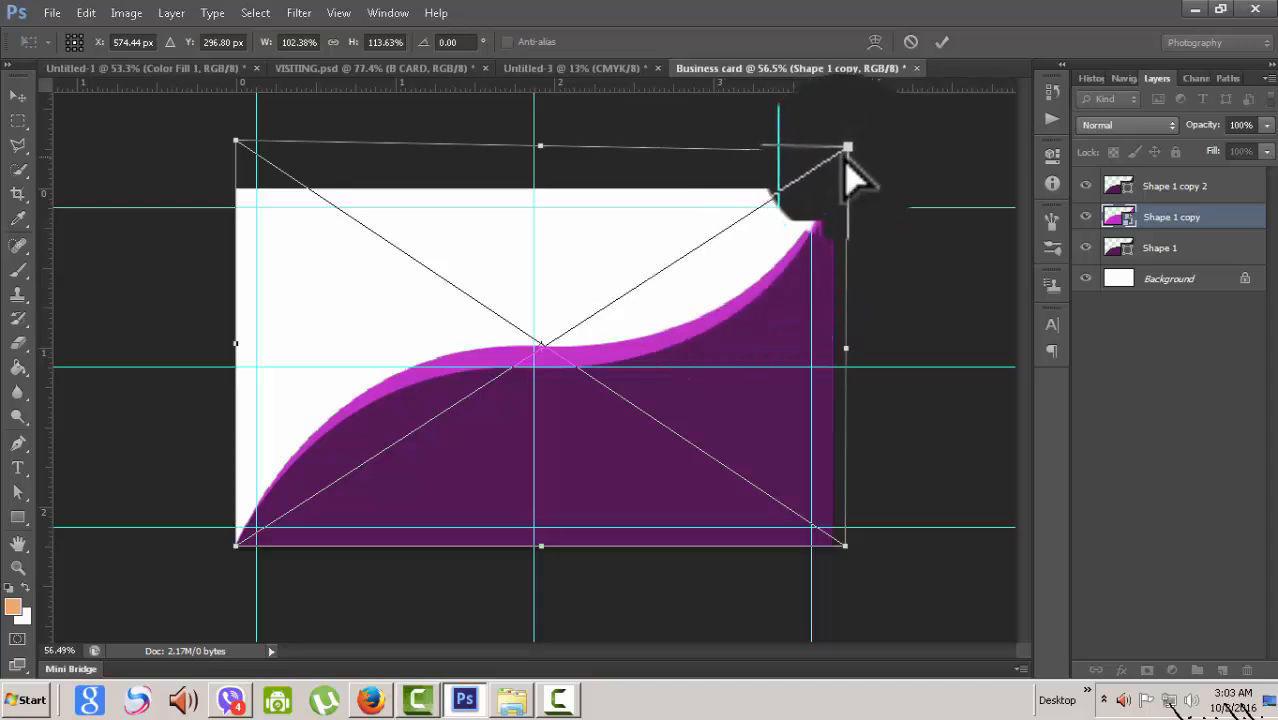
drag(845, 152, 851, 141)
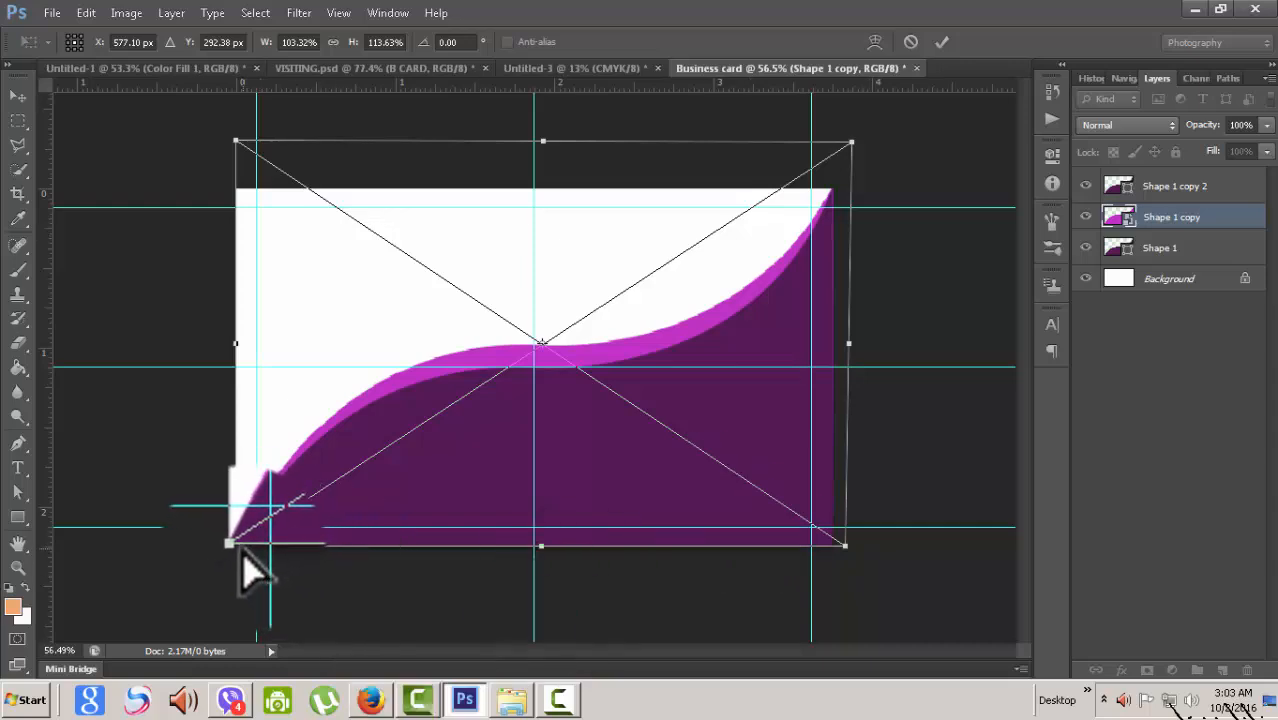
drag(235, 546, 231, 556)
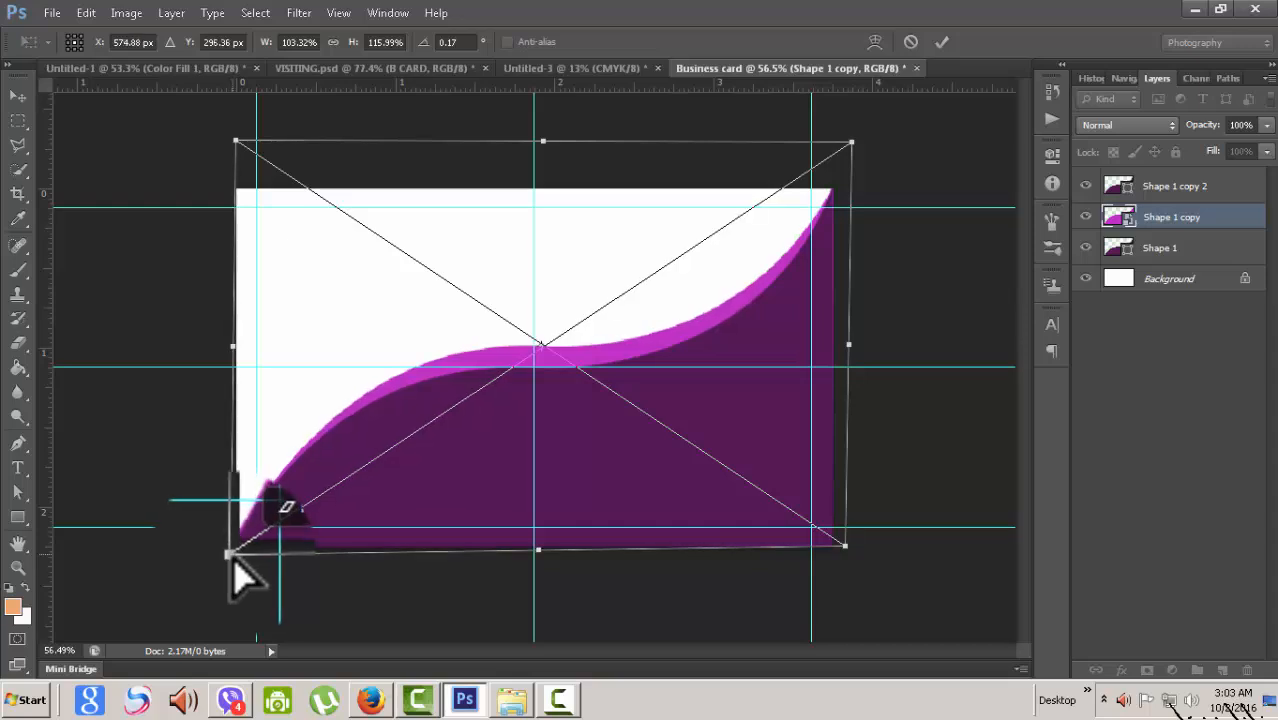
click(941, 42)
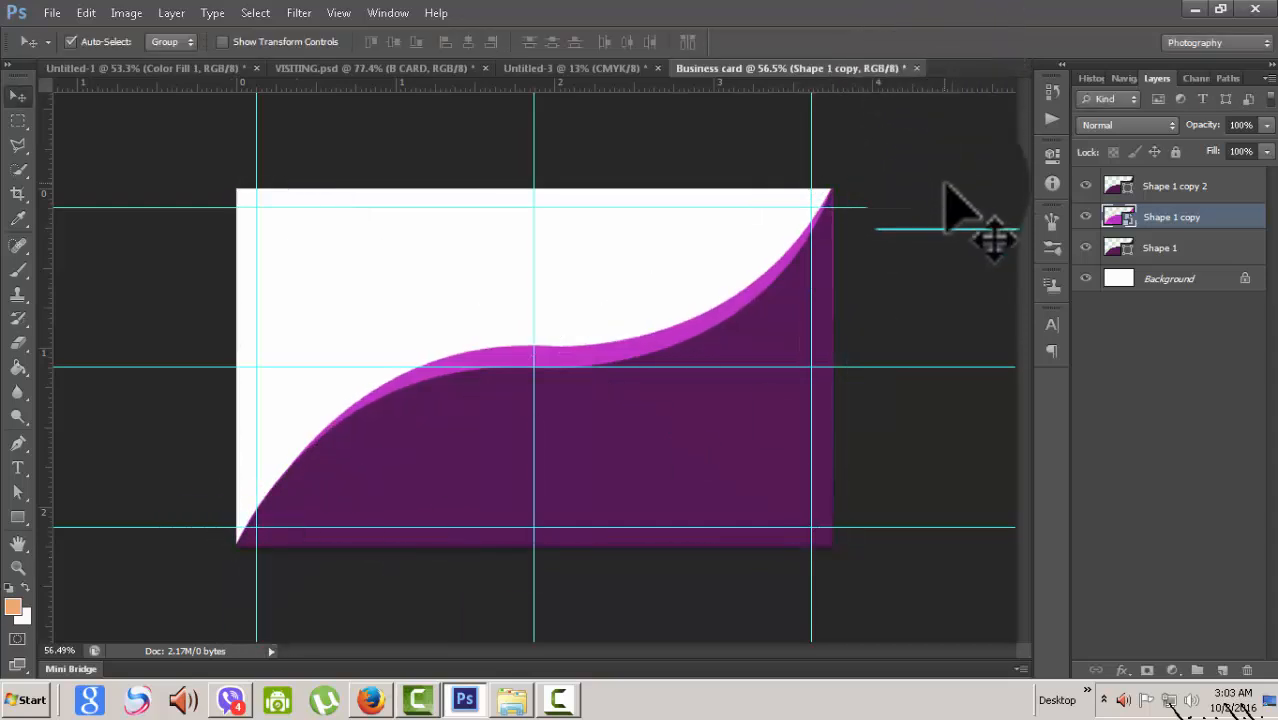
key(ctrl+plus)
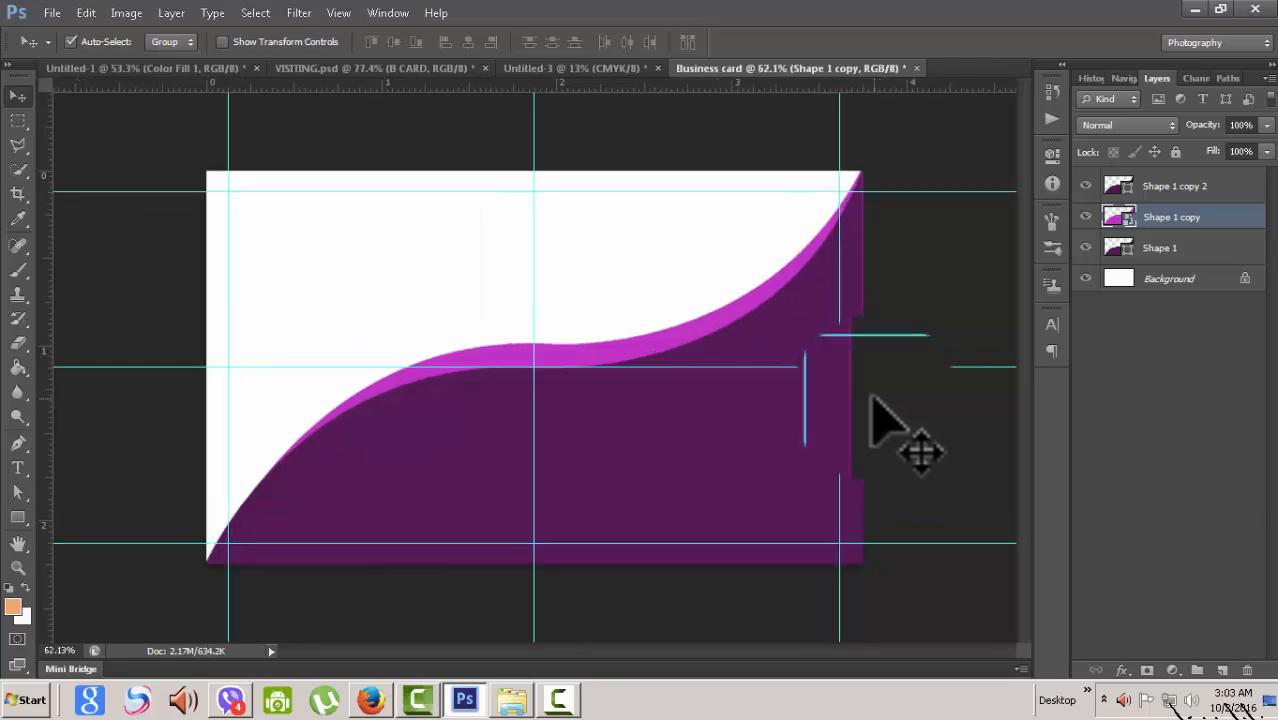
- Convert Shape 1 copy 2 and Shape 1 to smart objects, then select Shape 1 copy 2
click(1172, 186)
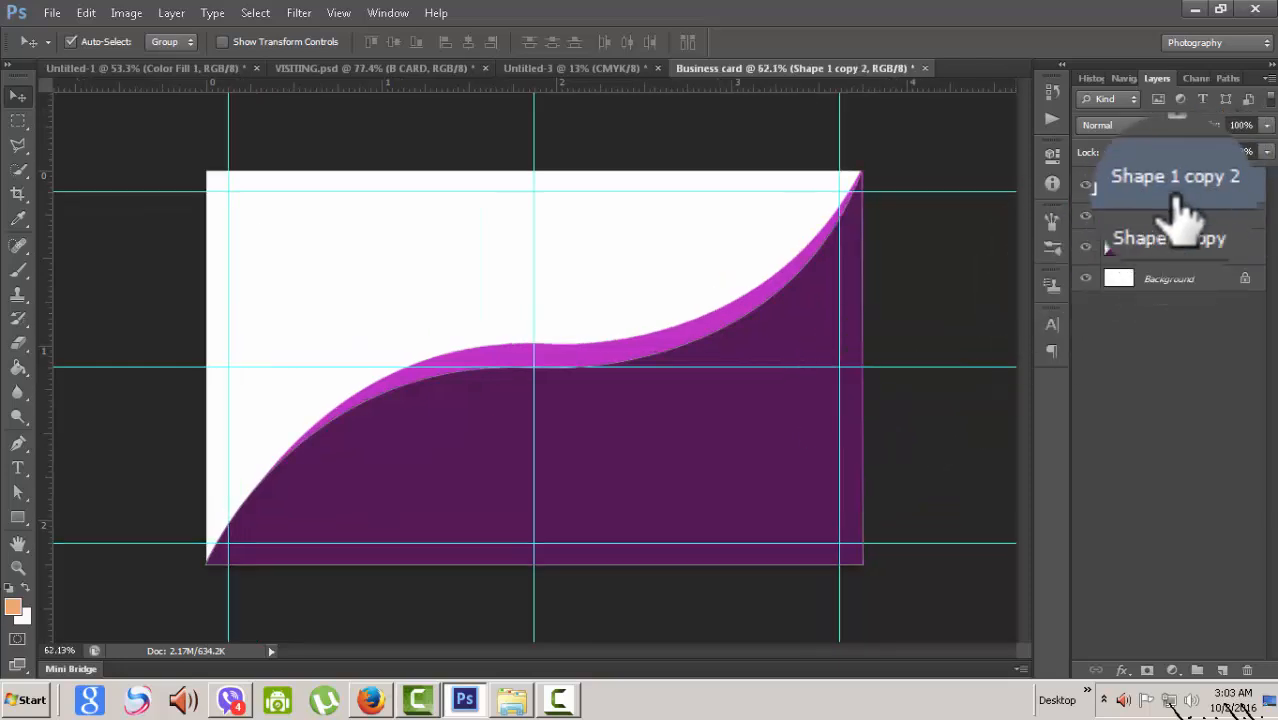
right_click(1160, 192)
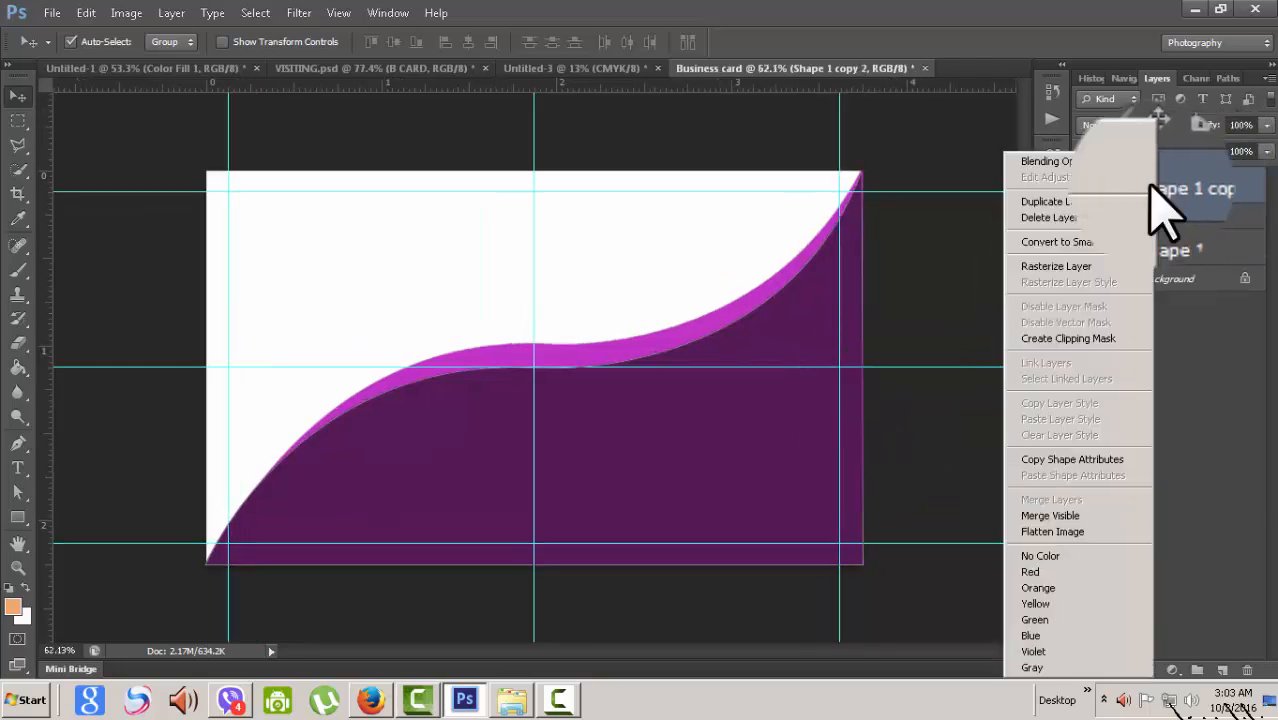
click(1060, 246)
click(1100, 238)
right_click(1100, 238)
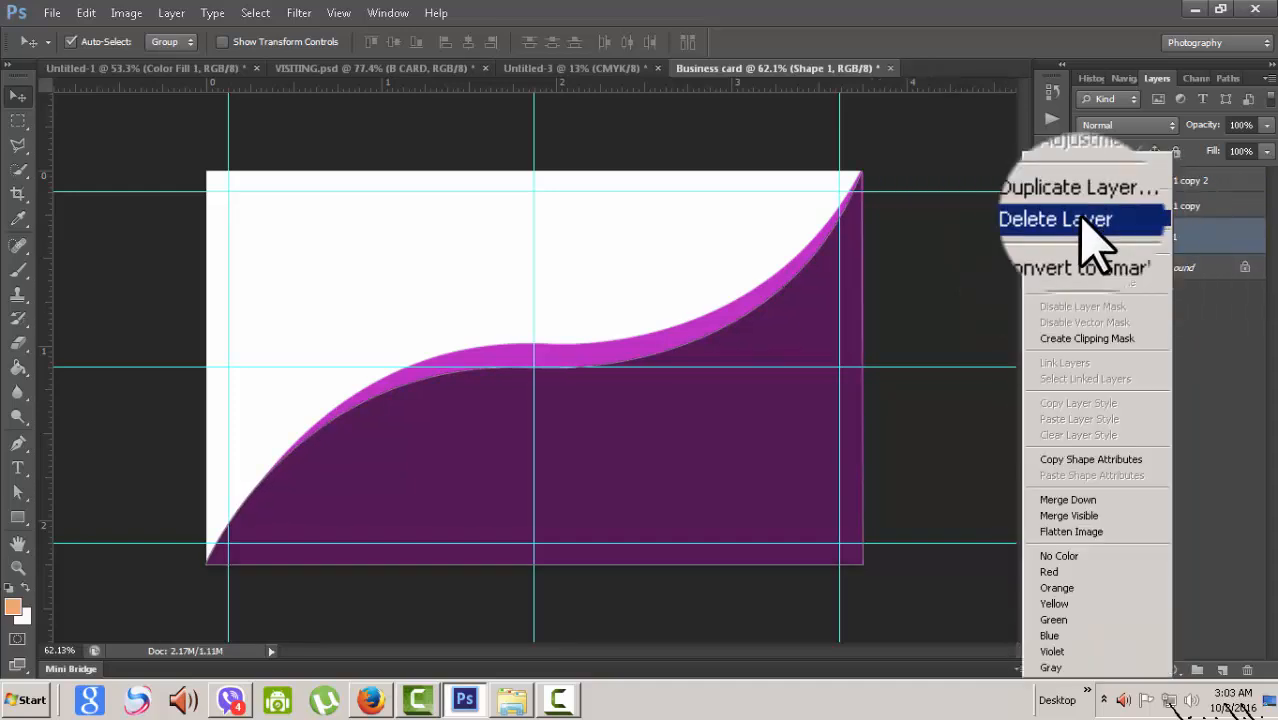
click(1094, 245)
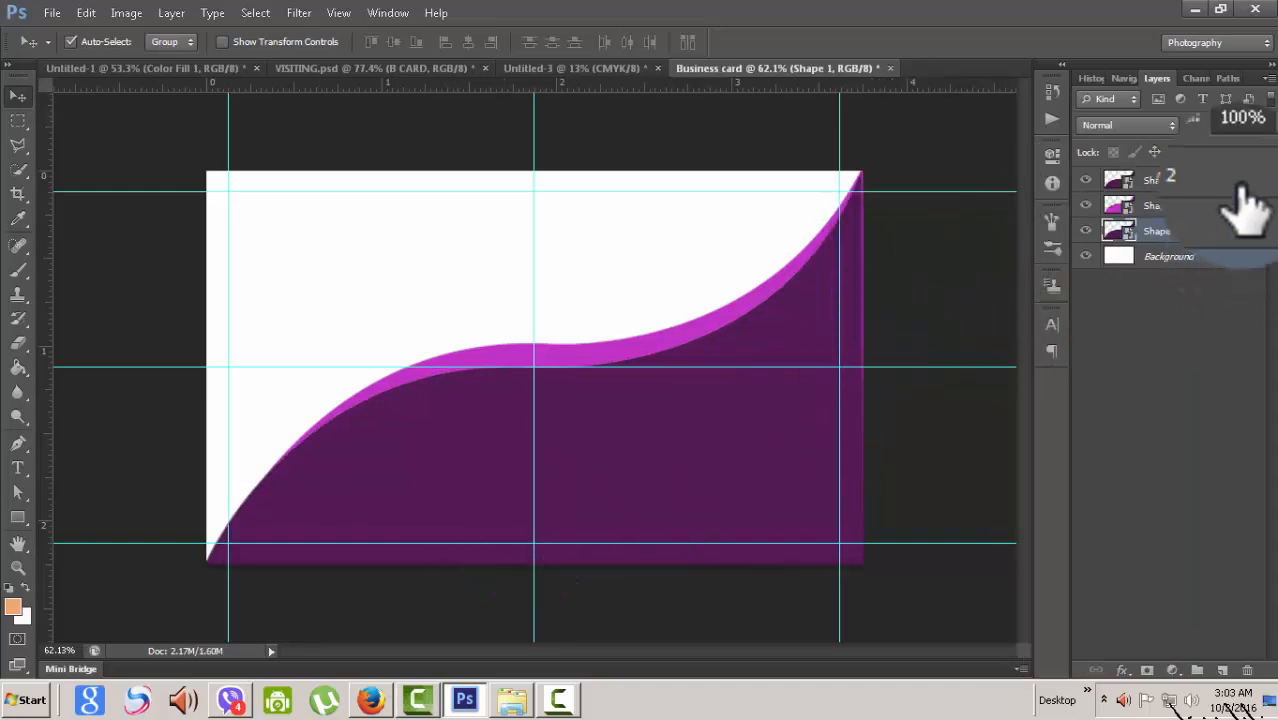
click(1215, 185)
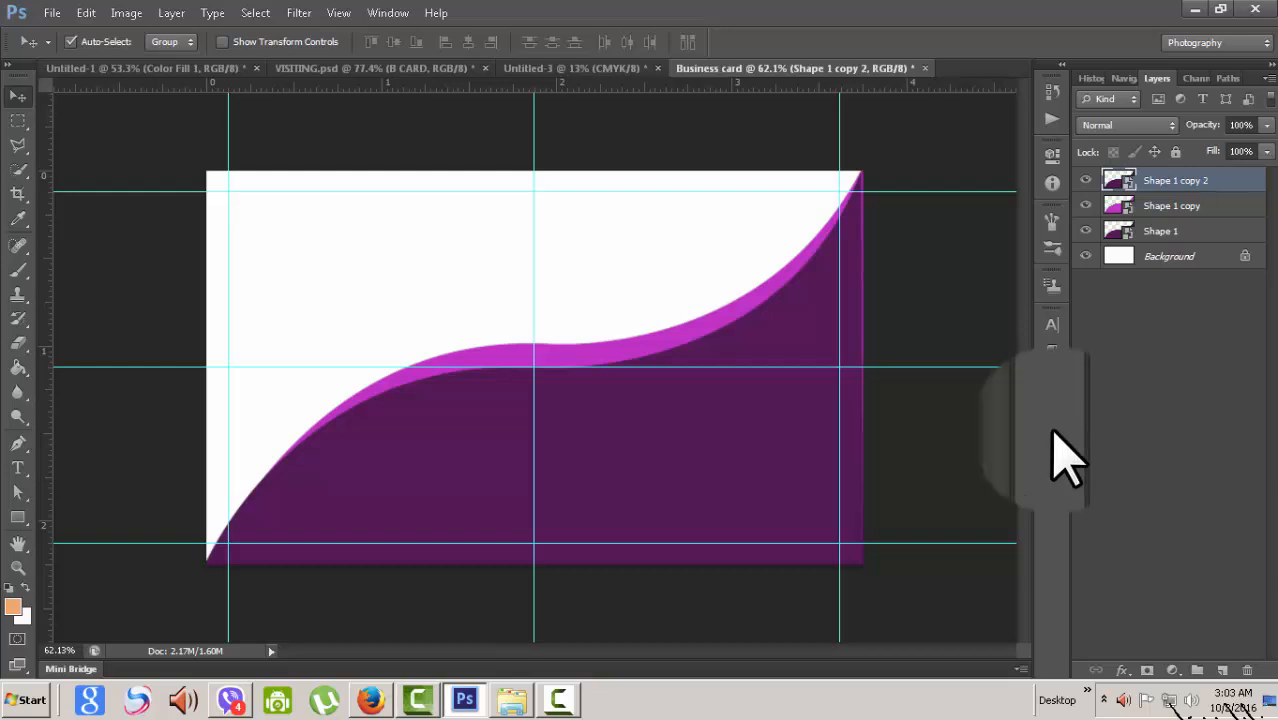
key(ctrl+t)
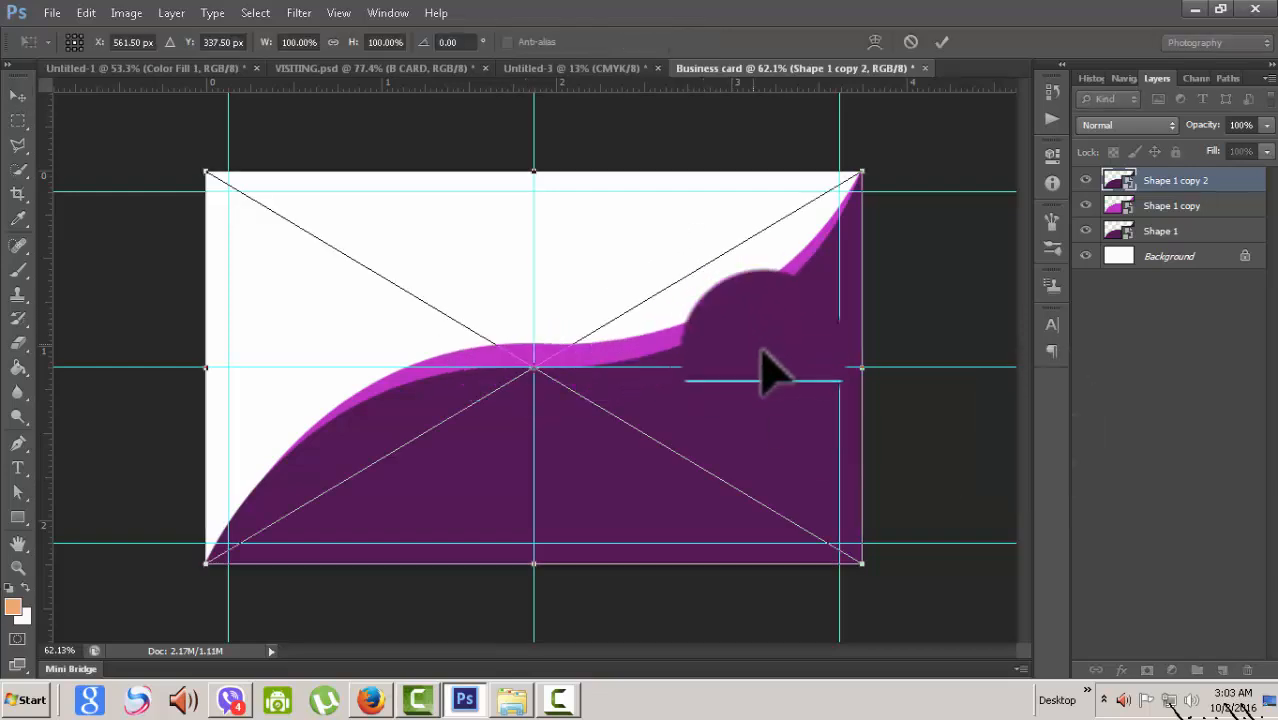
key(Up)
key(Up)
key(Up)
key(Up)
key(Up)
key(Up)
key(Up)
key(Up)
key(Up)
key(Up)
key(Up)
key(Up)
key(Up)
key(Up)
key(Up)
key(Up)
key(Up)
key(Up)
key(Up)
key(Up)
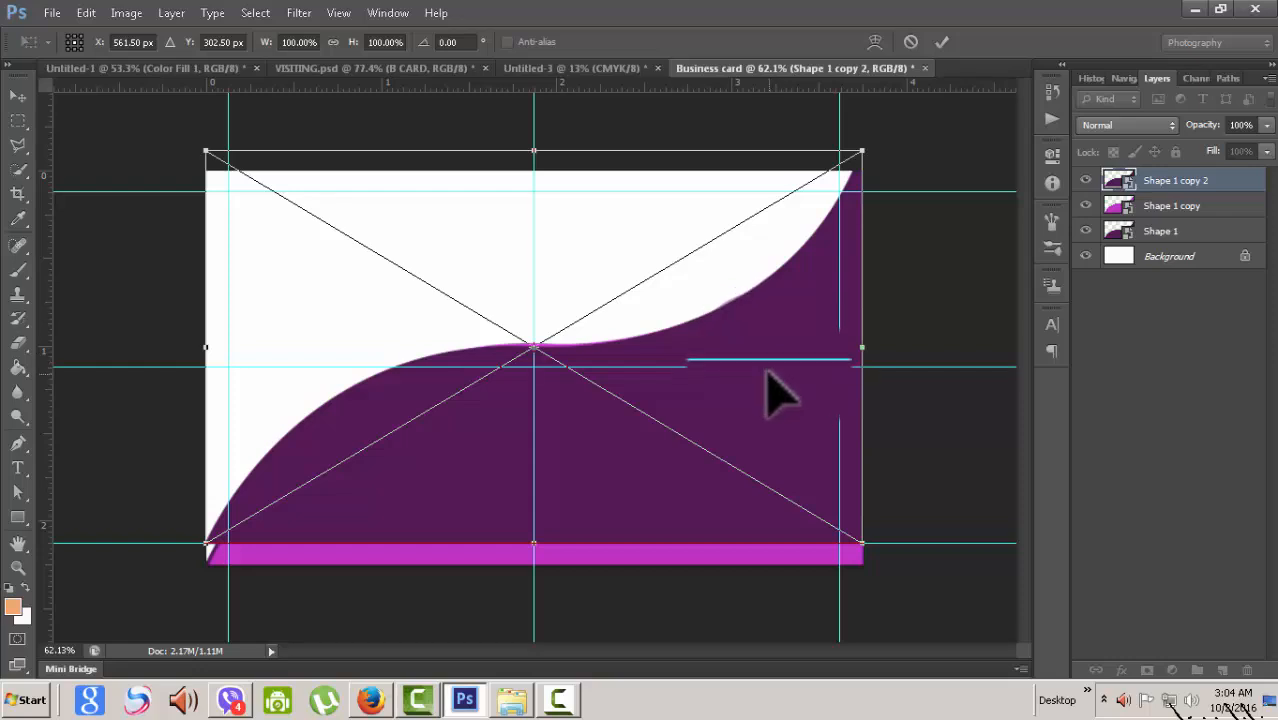
key(ctrl+z)
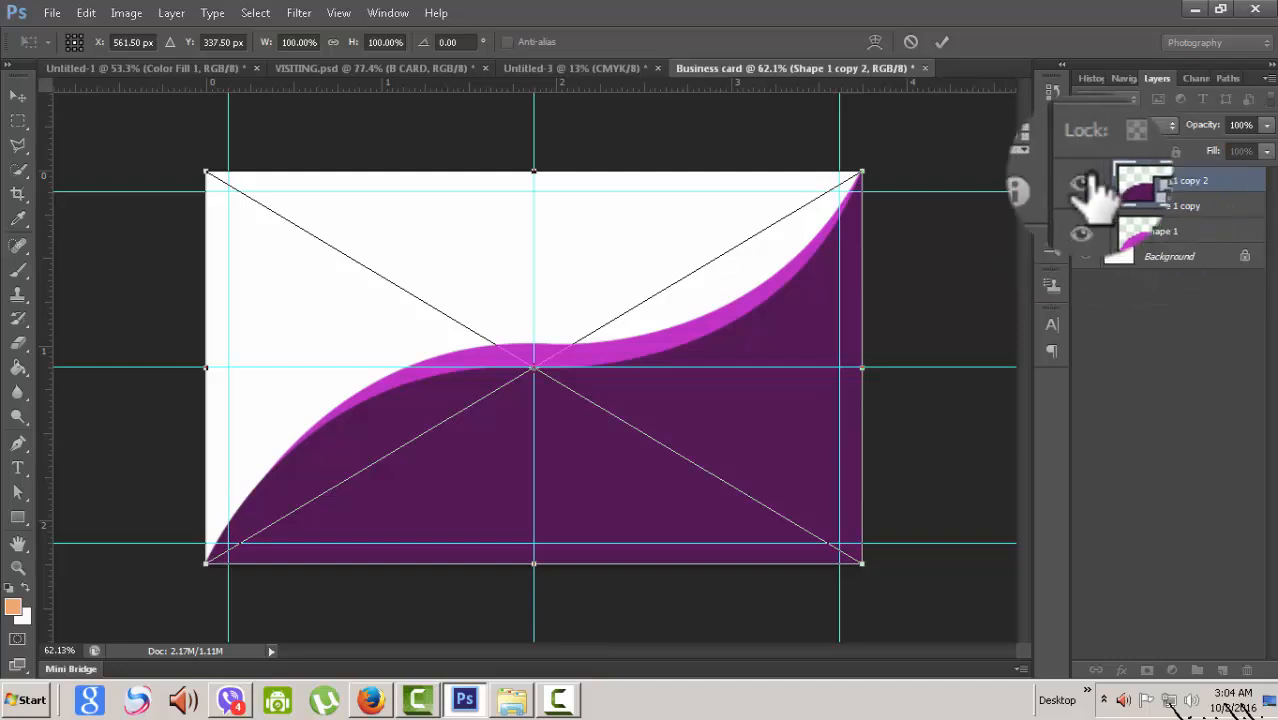
drag(558, 420, 696, 439)
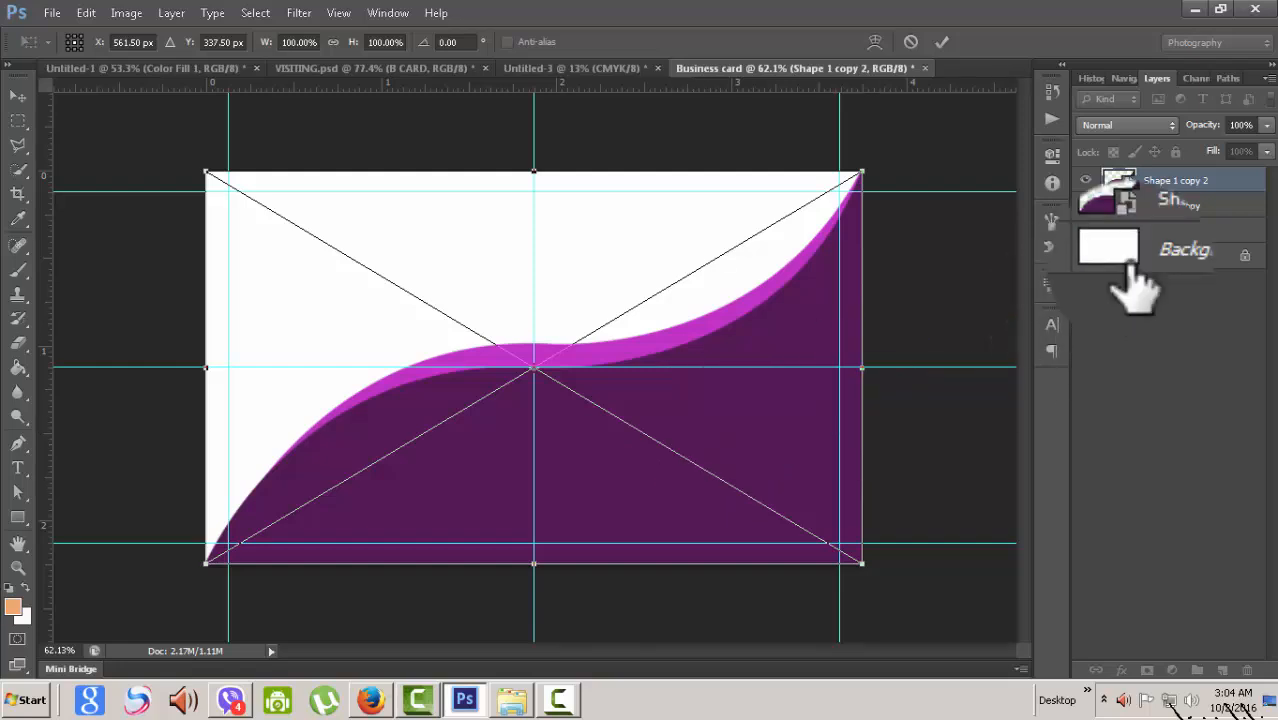
click(941, 42)
- Select Shape 1 and move the wave upward on the card with Free Transform
click(1085, 180)
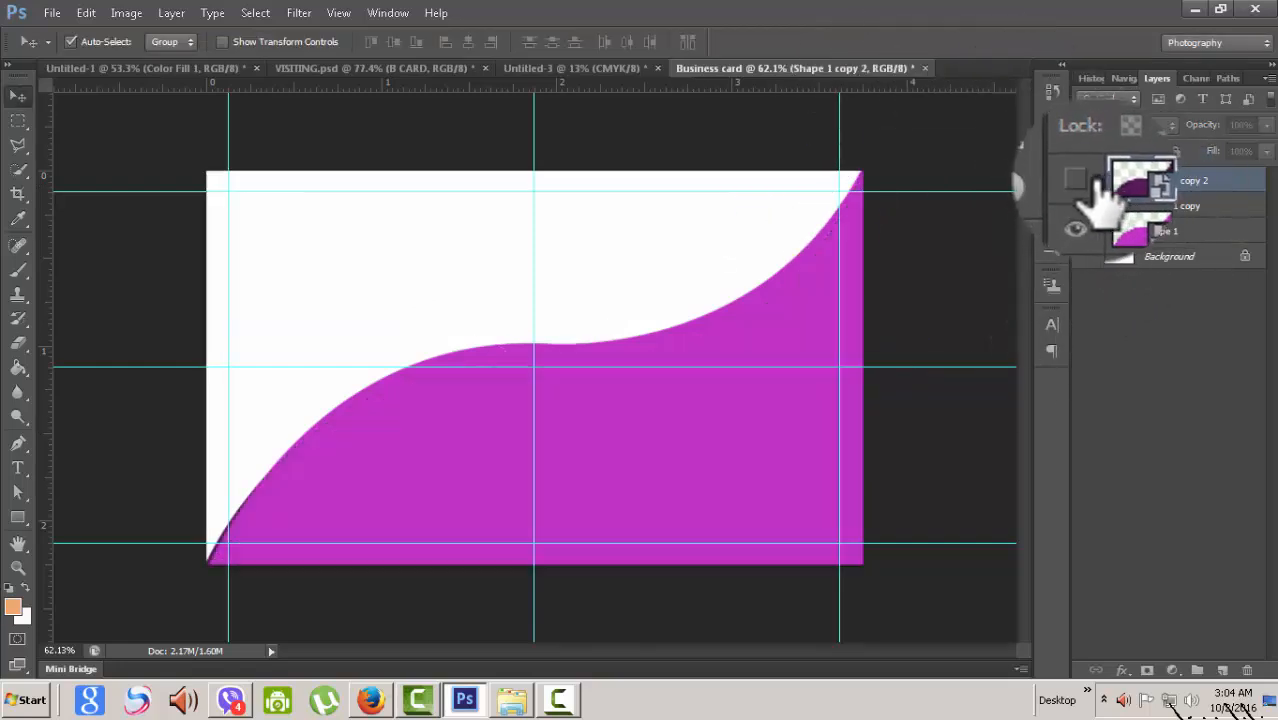
click(1088, 180)
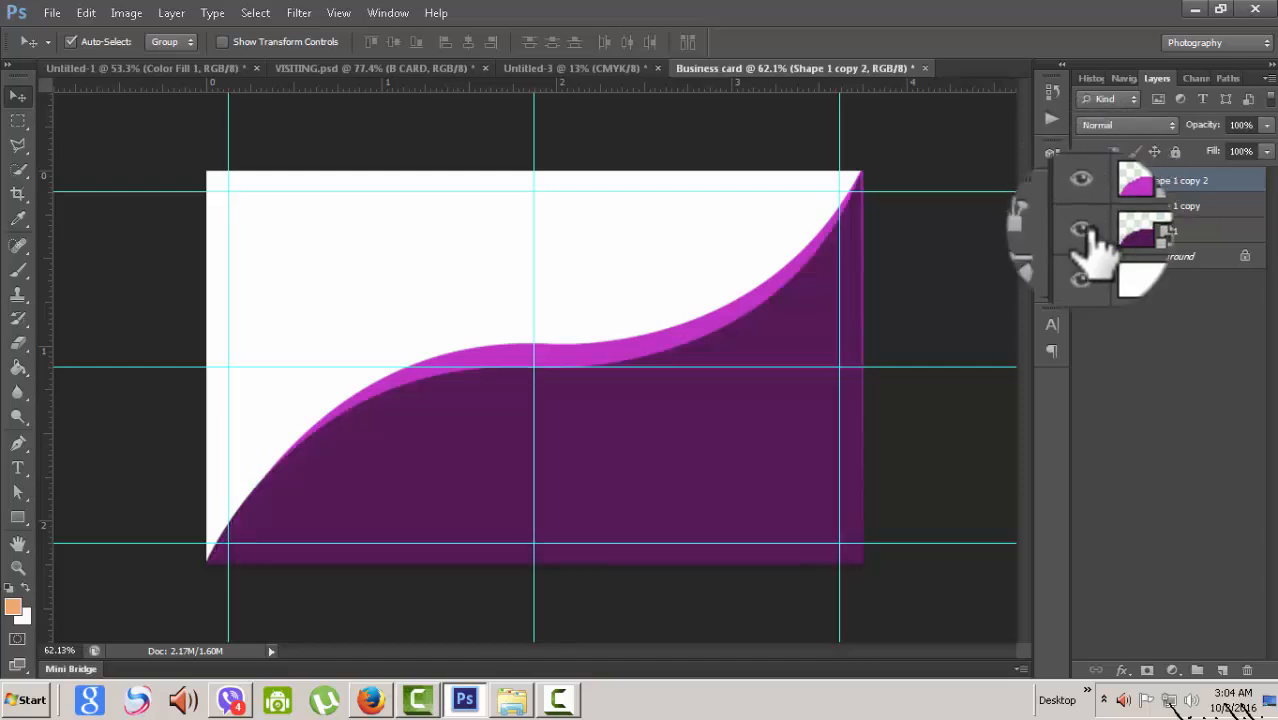
click(1165, 232)
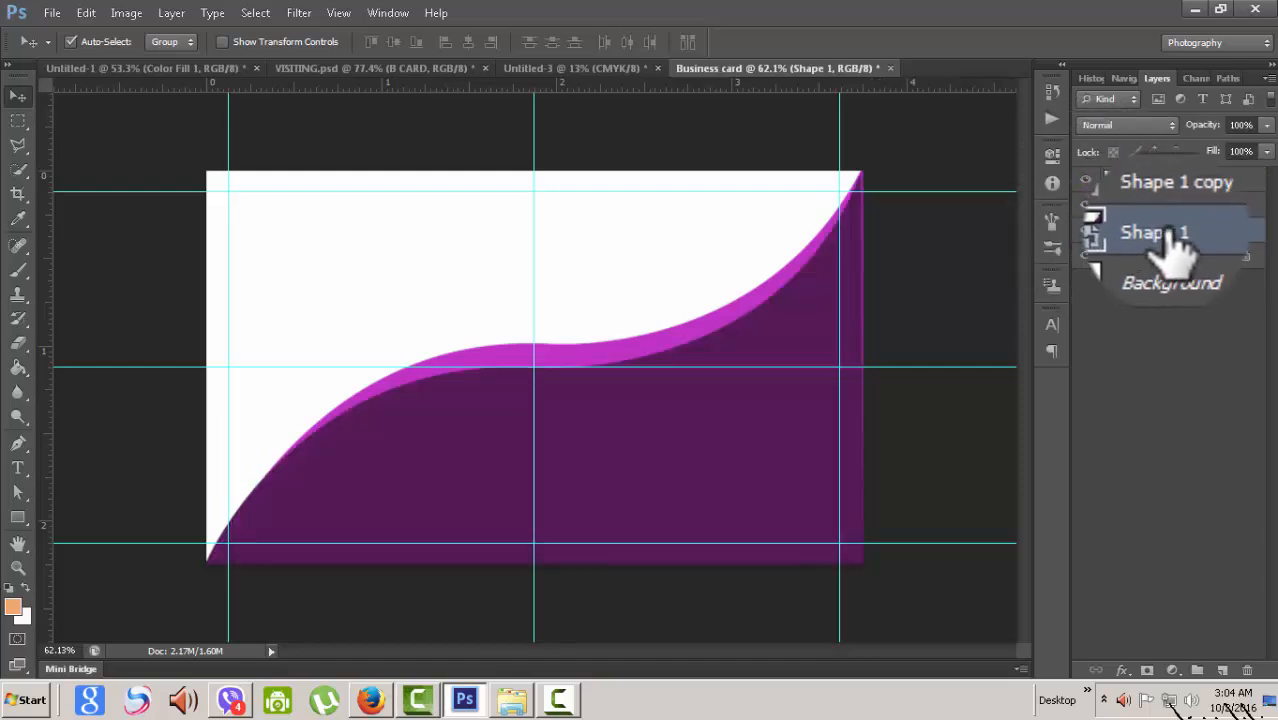
key(ctrl+t)
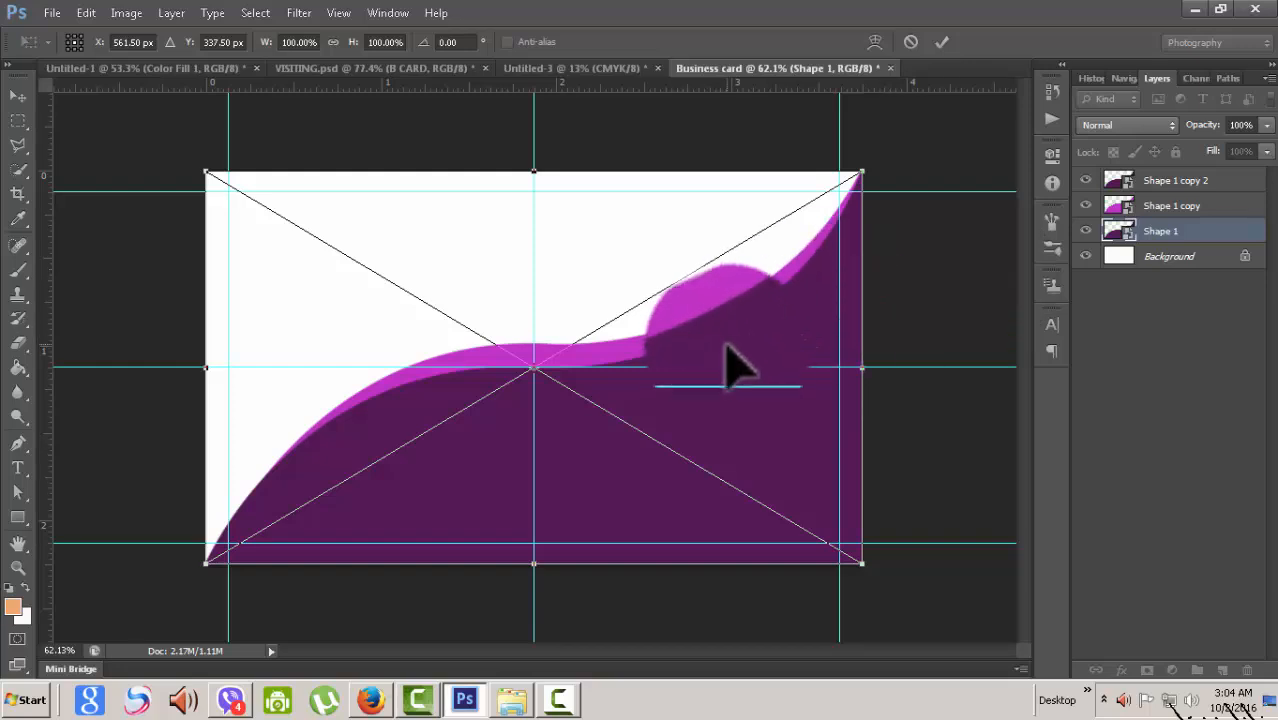
drag(828, 387, 815, 362)
key(Up)
key(Up)
key(Up)
key(Up)
key(Up)
key(Up)
key(Up)
key(Up)
key(Up)
key(Up)
key(Up)
key(Up)
key(Up)
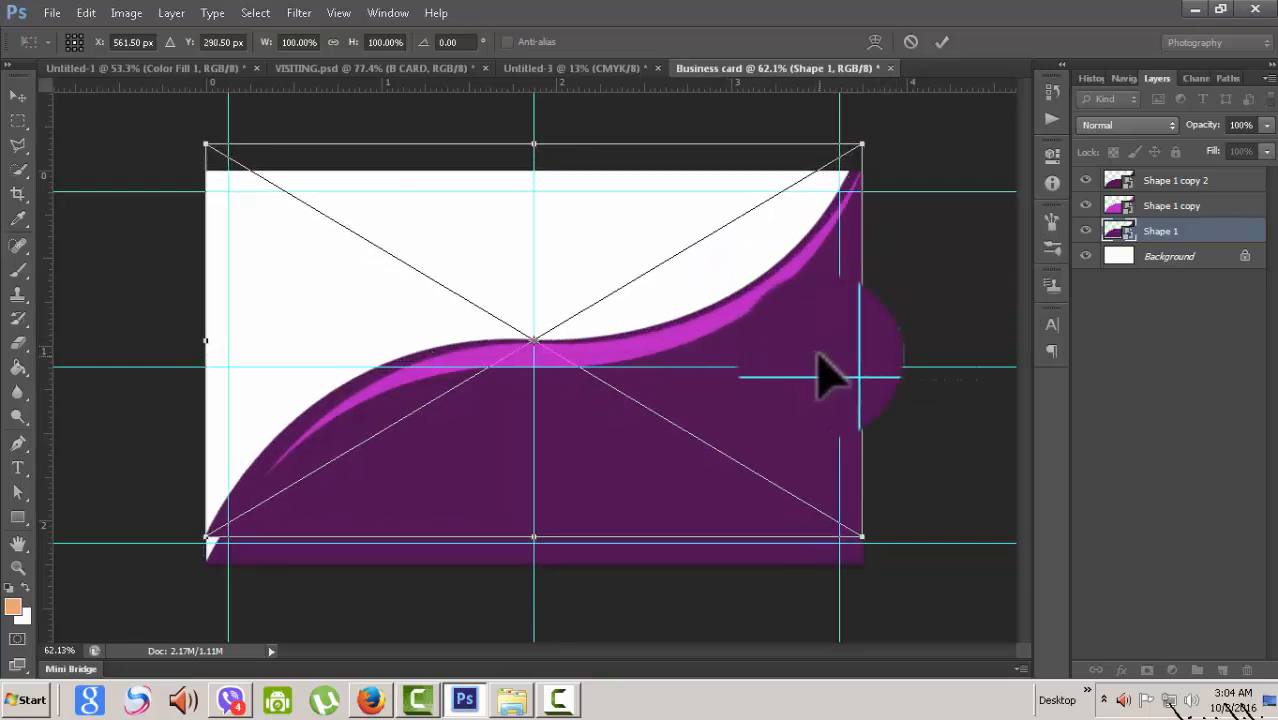
key(Up)
key(Up)
key(Up)
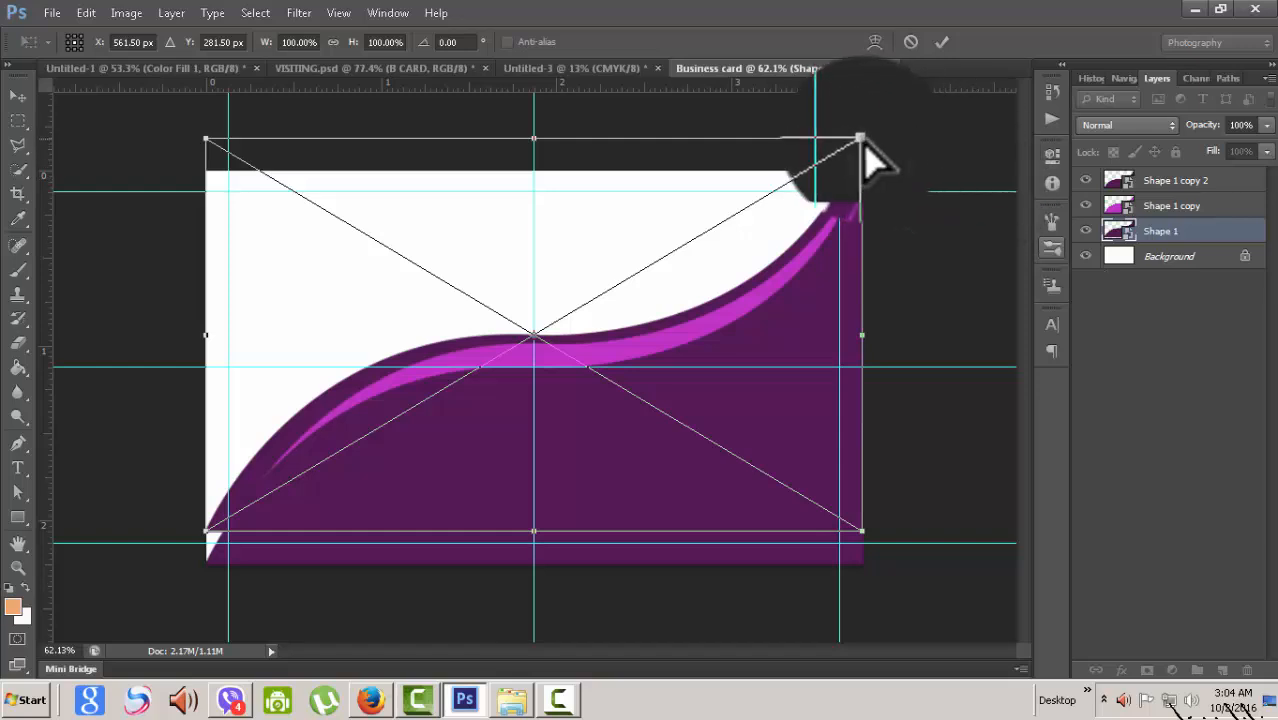
- Stretch the wave taller and tilt its corners so the purple curve rises, then apply
drag(863, 140, 863, 167)
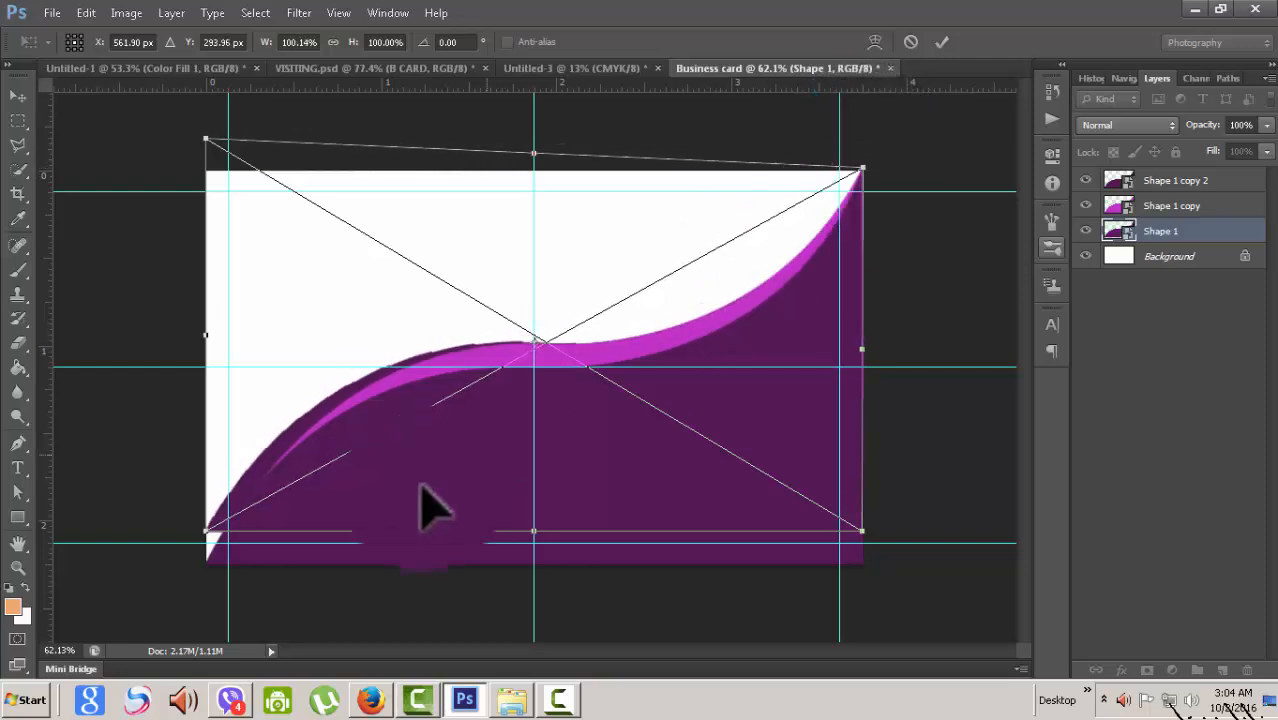
drag(206, 531, 207, 558)
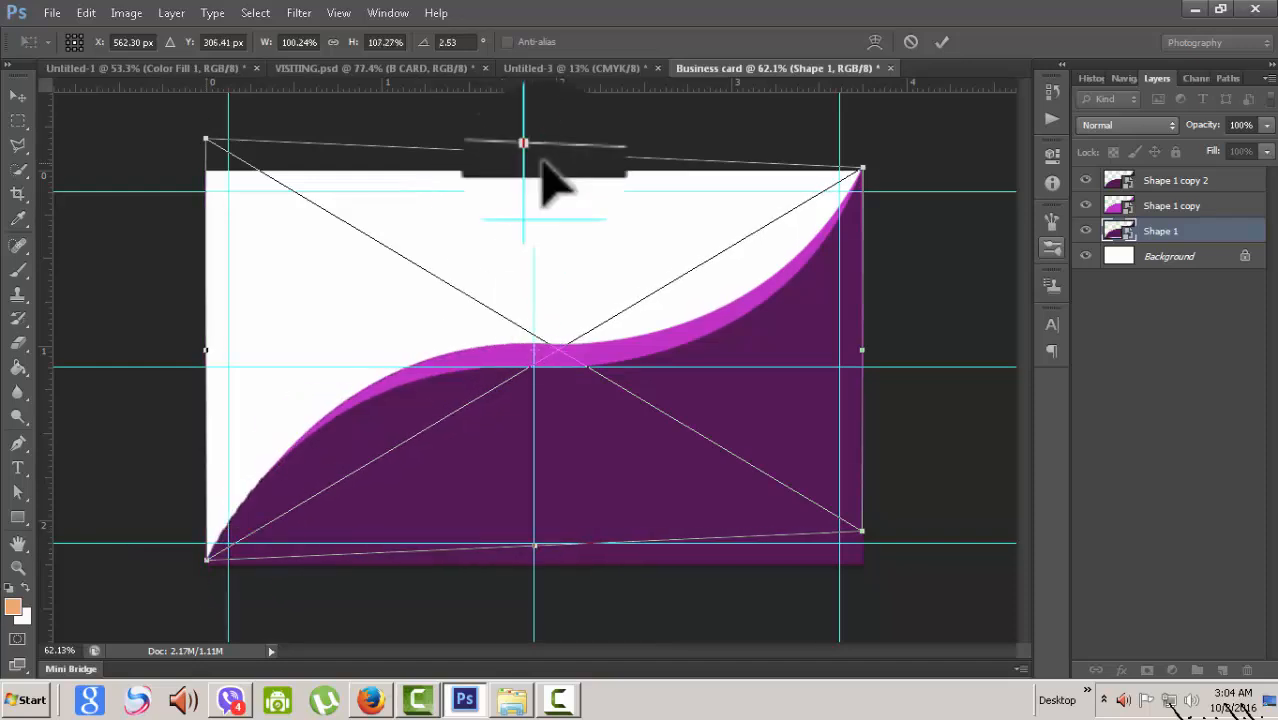
drag(534, 152, 533, 100)
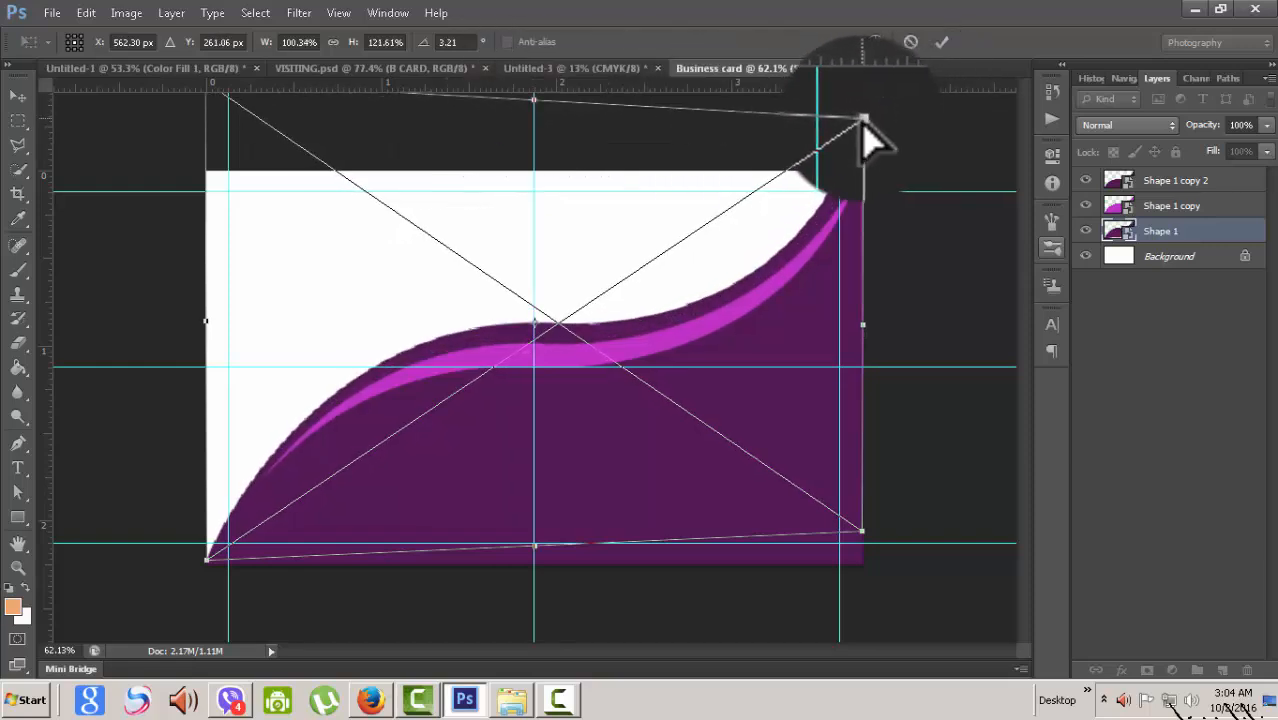
drag(864, 124, 866, 143)
drag(861, 153, 863, 171)
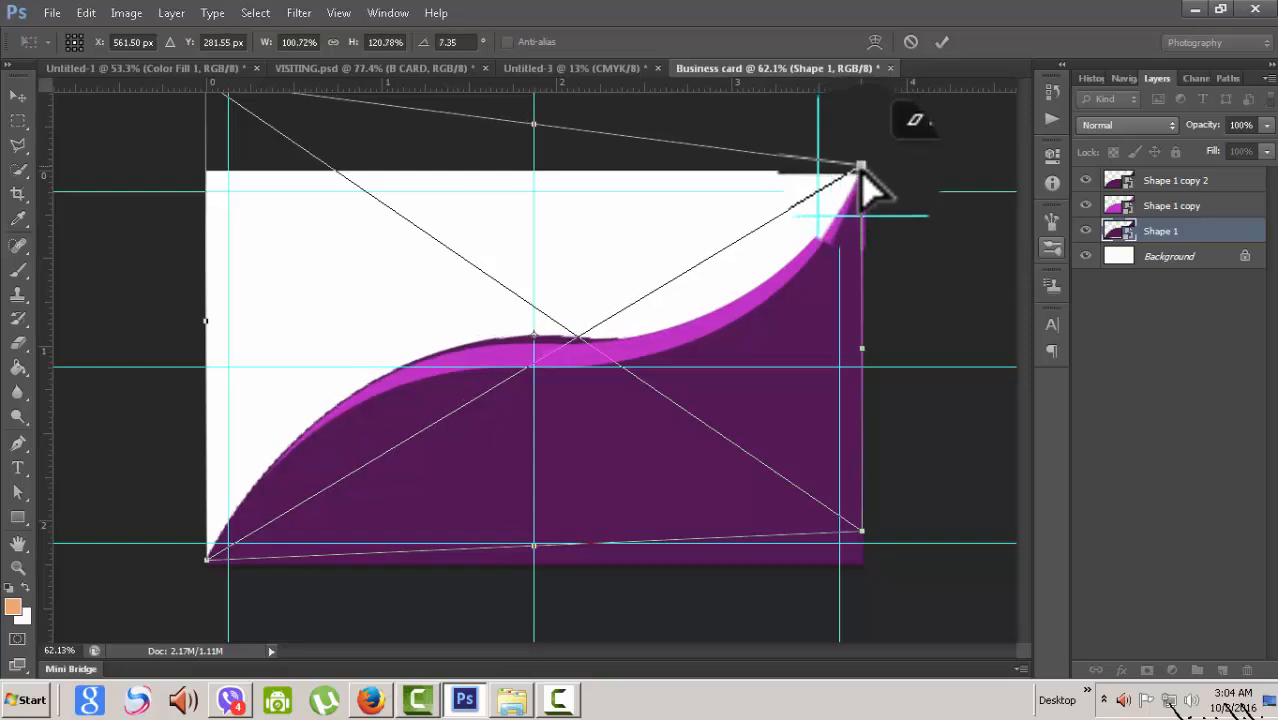
drag(534, 107, 535, 122)
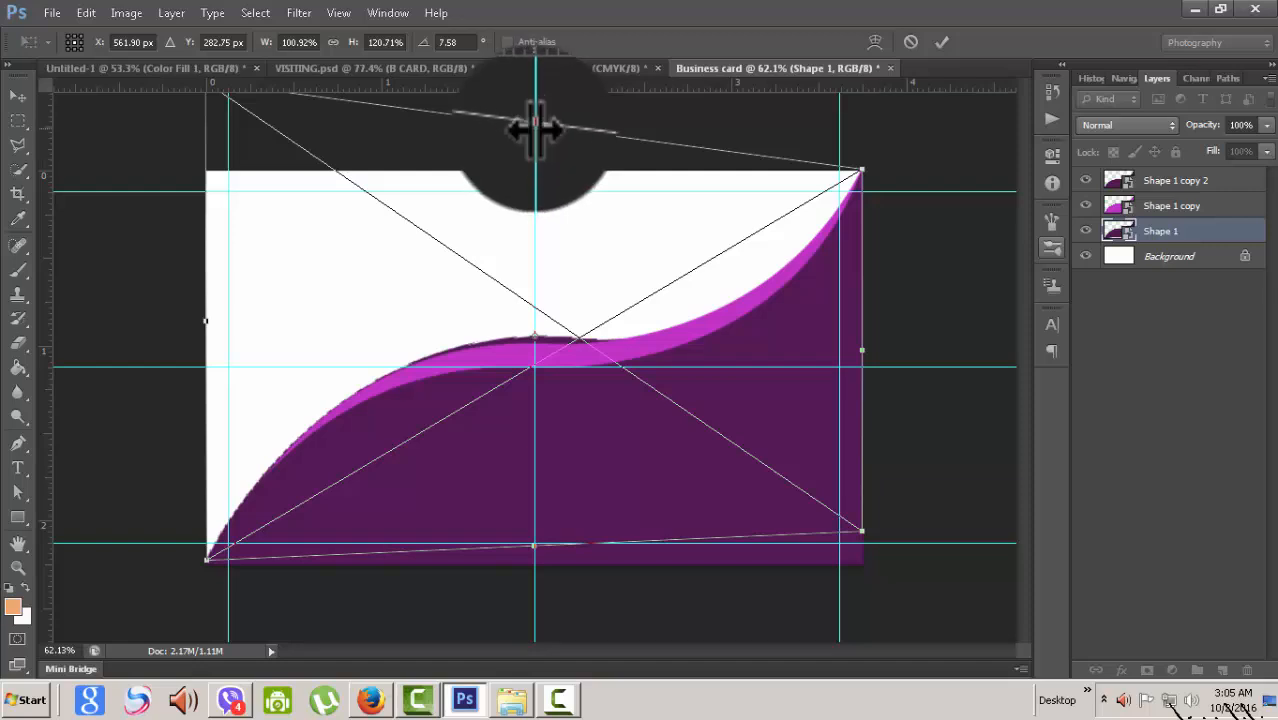
drag(536, 125, 535, 86)
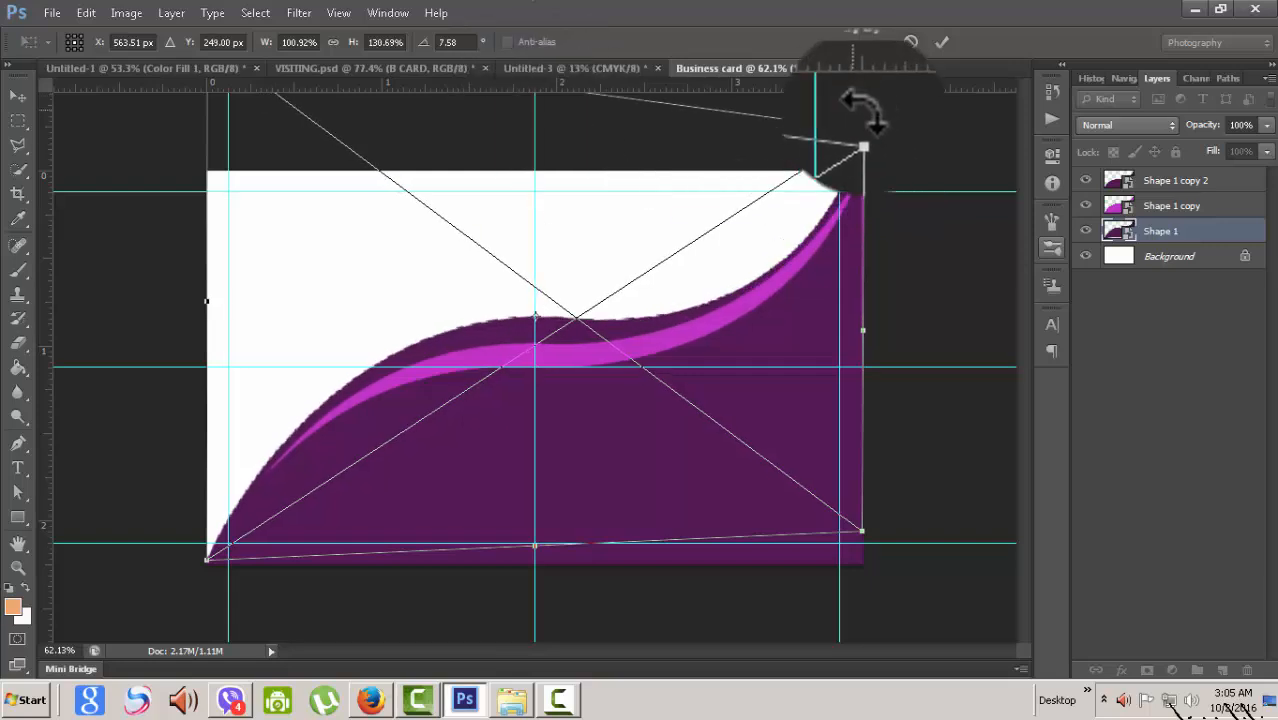
drag(870, 114, 857, 195)
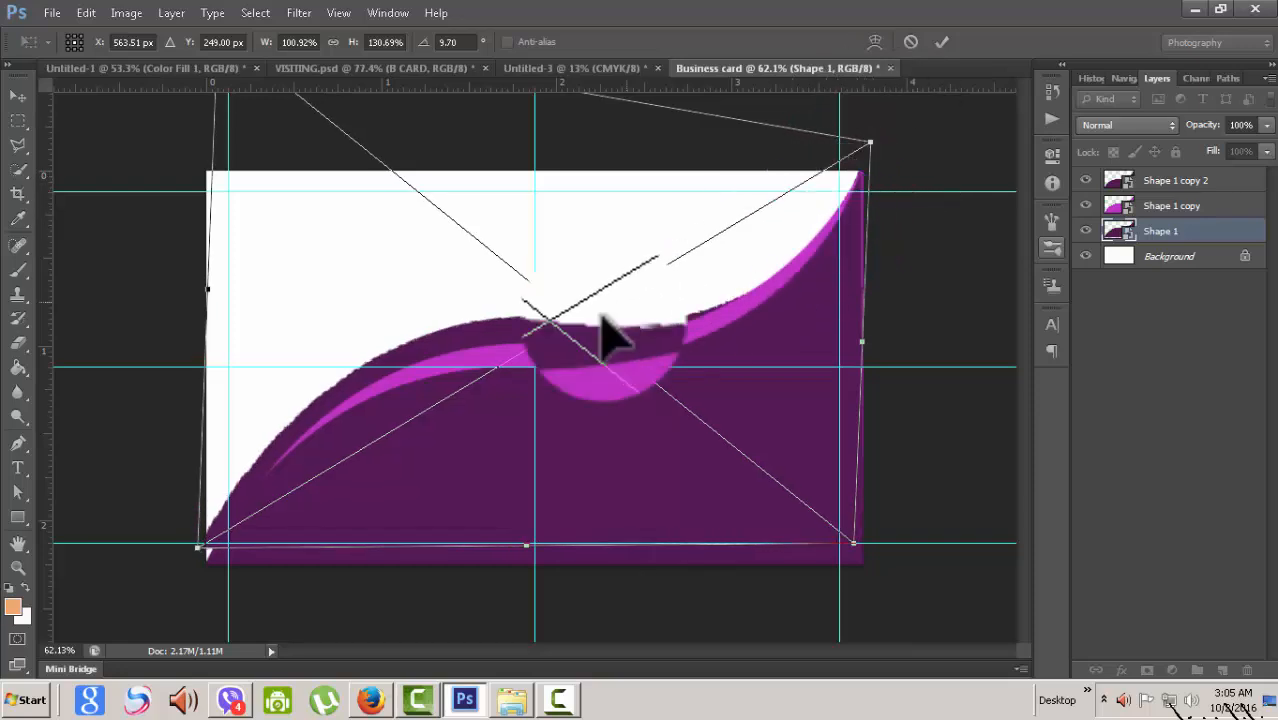
drag(205, 552, 205, 565)
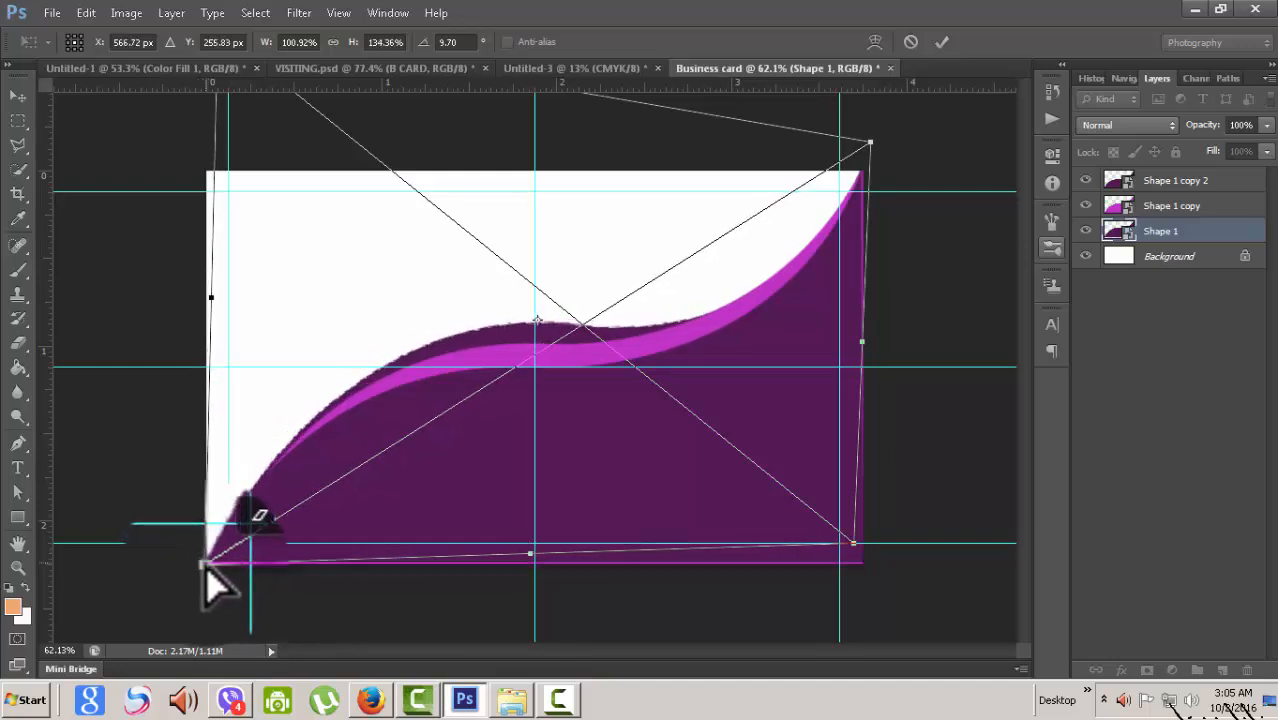
drag(866, 145, 879, 114)
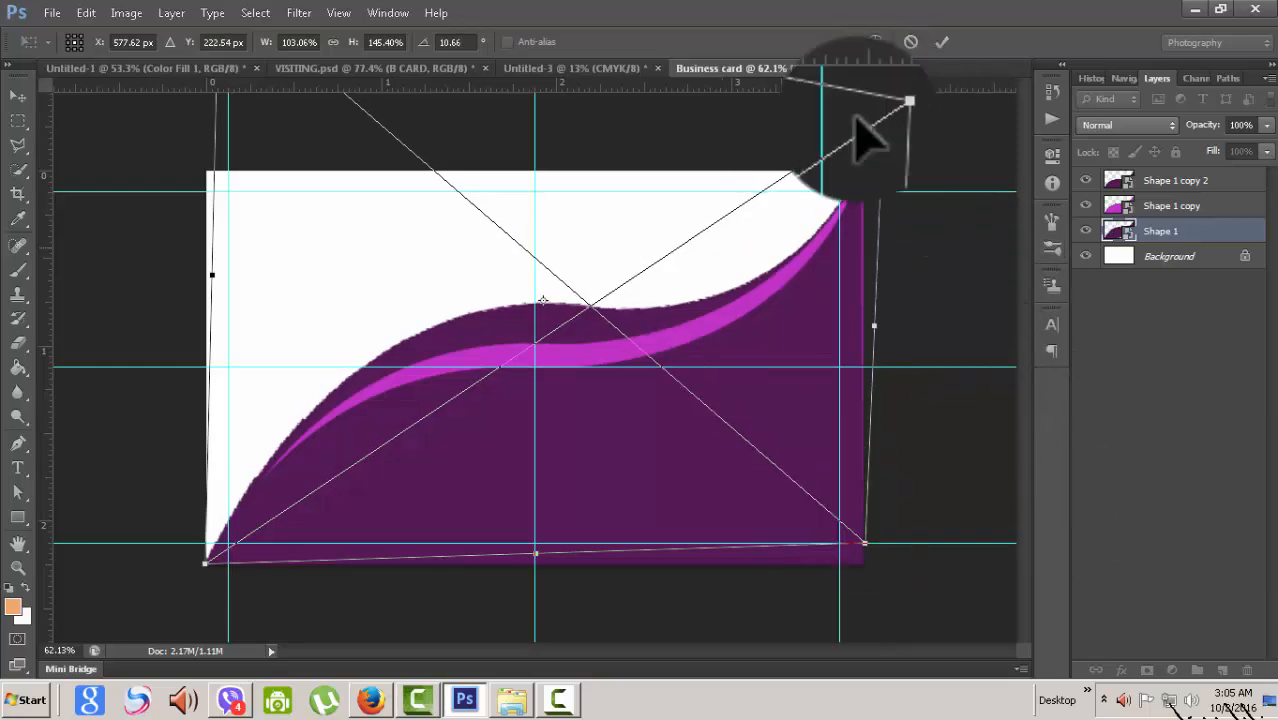
click(941, 41)
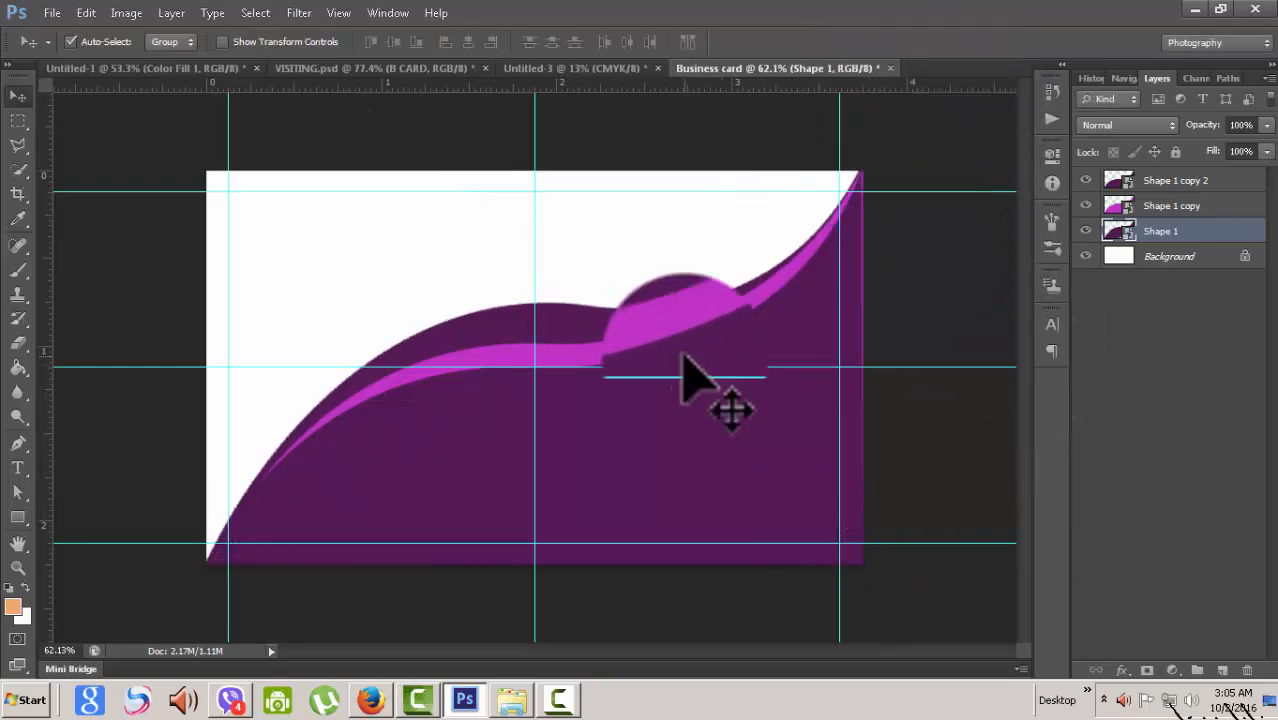
- Shift the Shape 1 wave down and right on the card
scroll(685, 357, down, 2)
drag(682, 353, 707, 386)
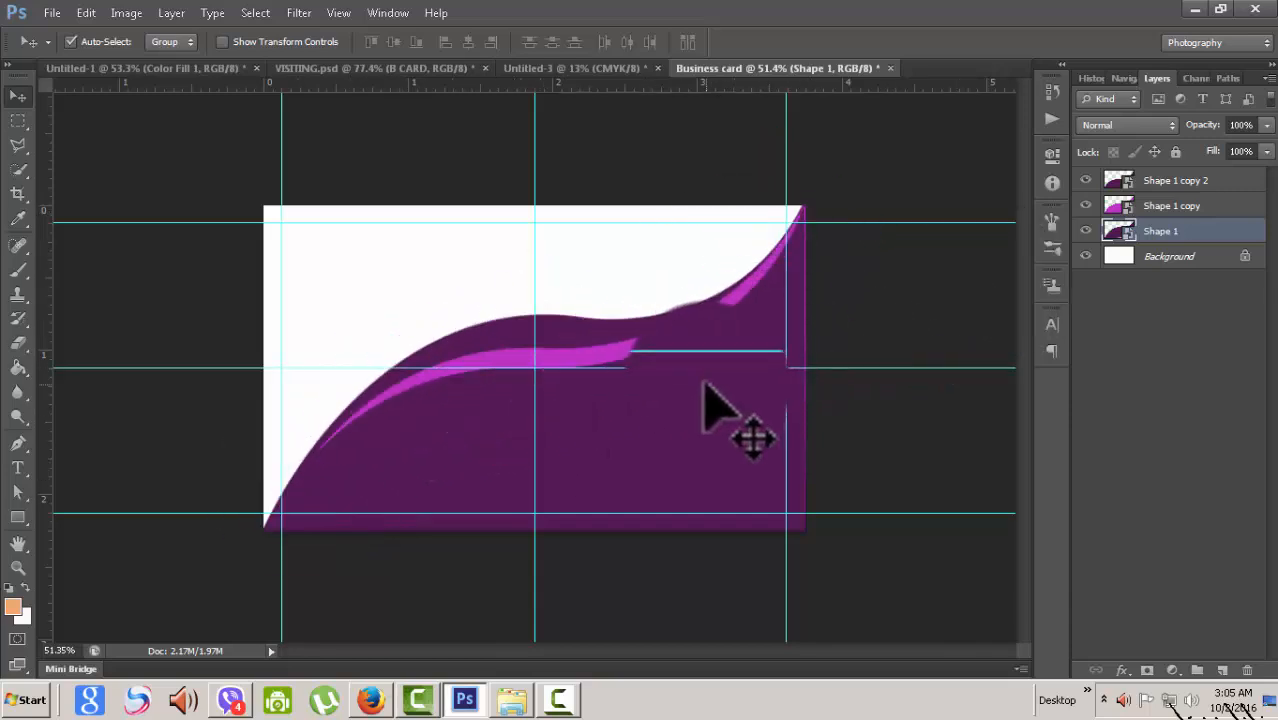
click(1086, 180)
click(1086, 180)
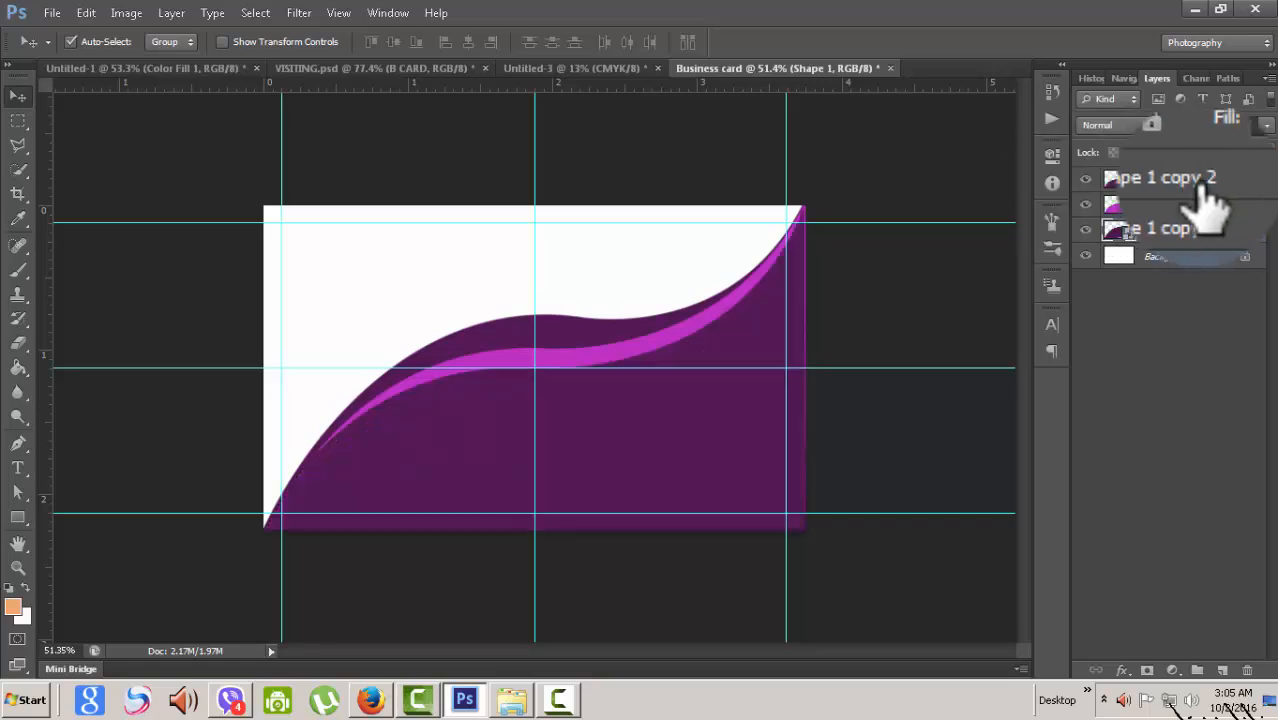
- Transform Shape 1 copy 2, stretching it slightly taller and nudging it left and down
click(1196, 181)
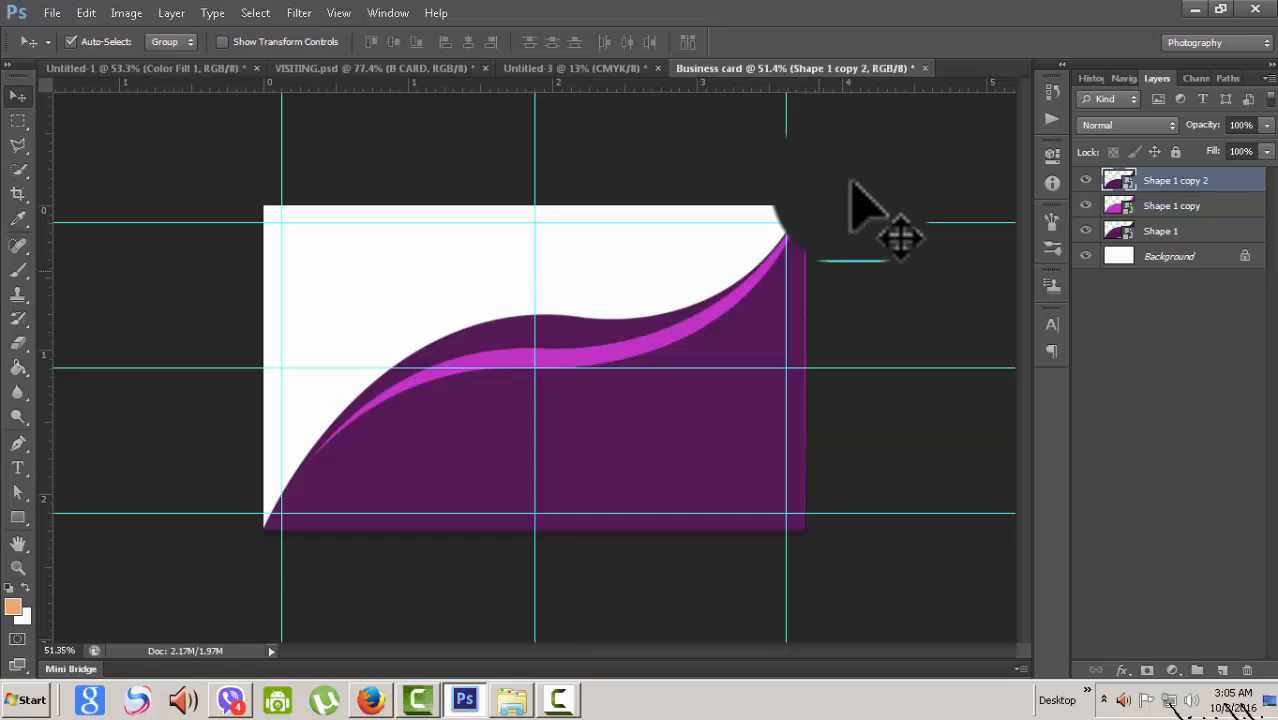
key(ctrl+t)
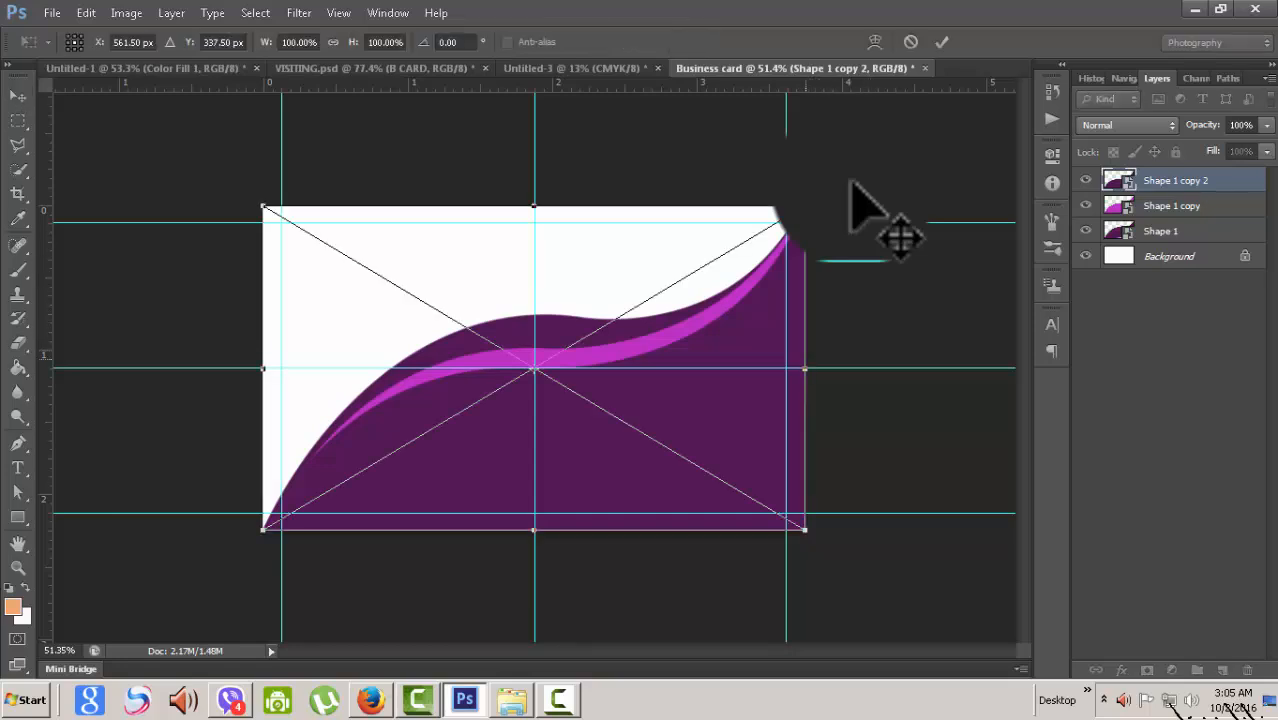
drag(805, 206, 813, 197)
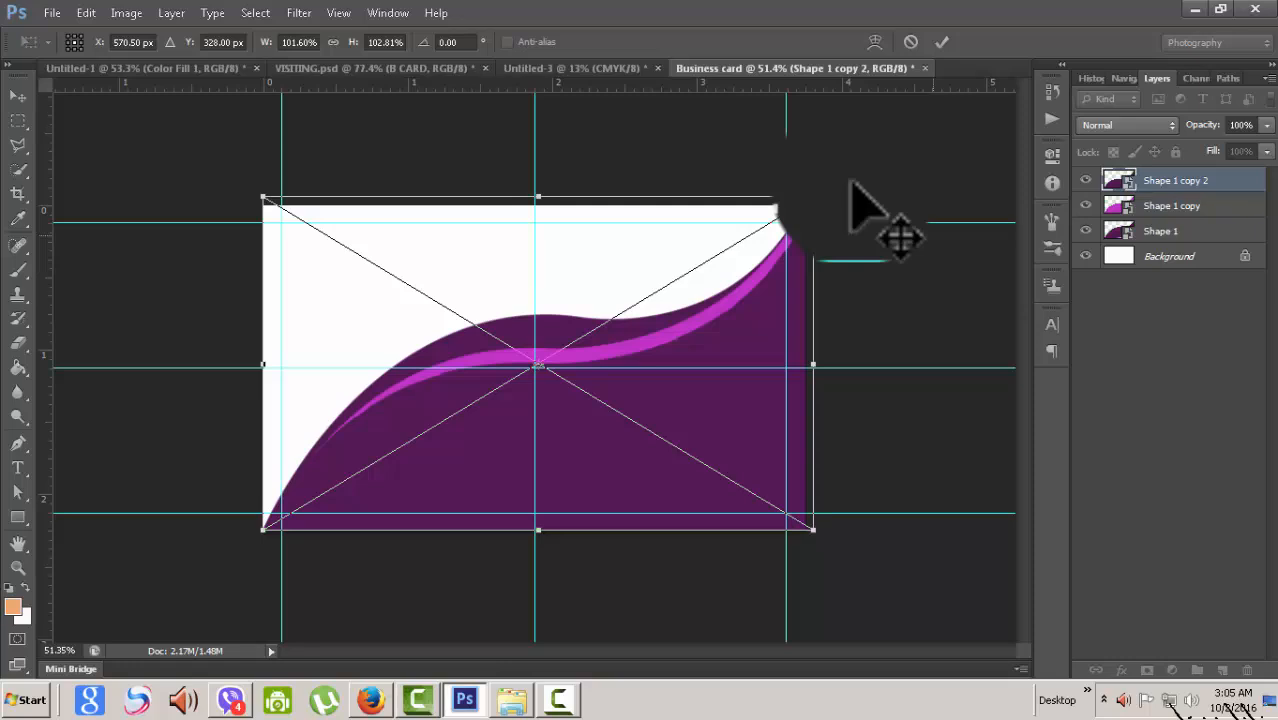
key(shift+Left)
key(shift+Left)
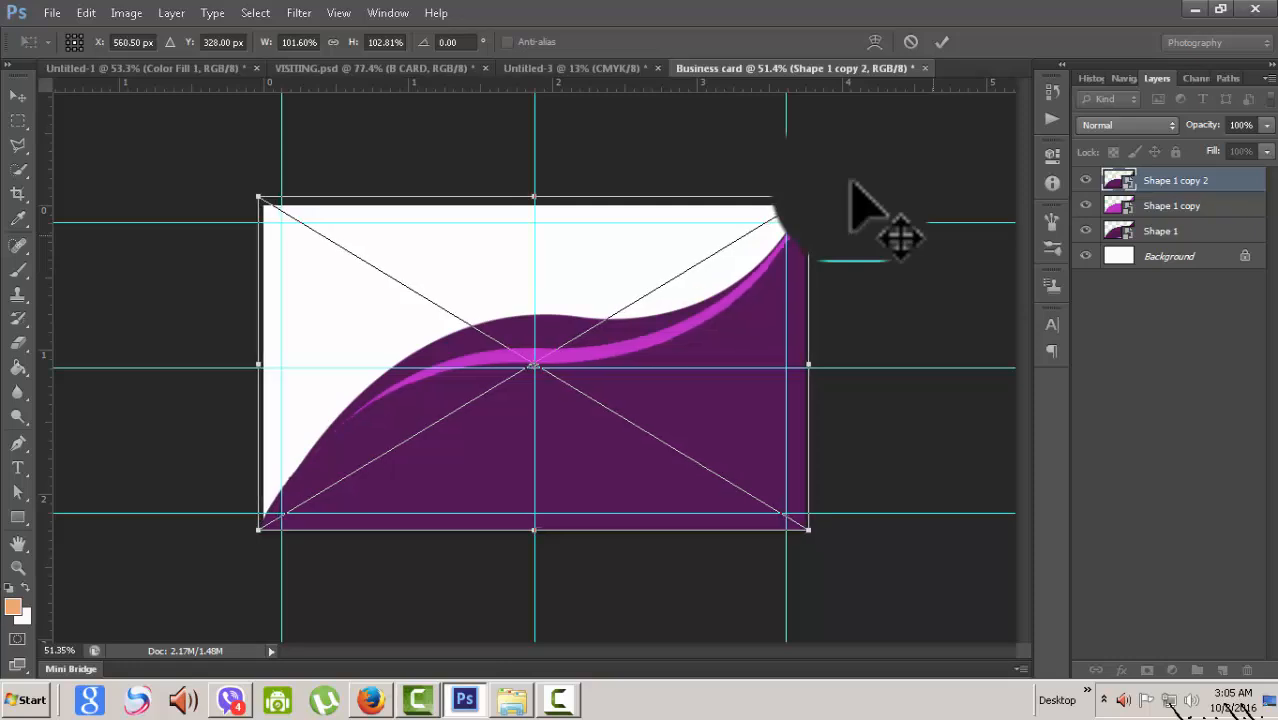
key(Left)
key(Left)
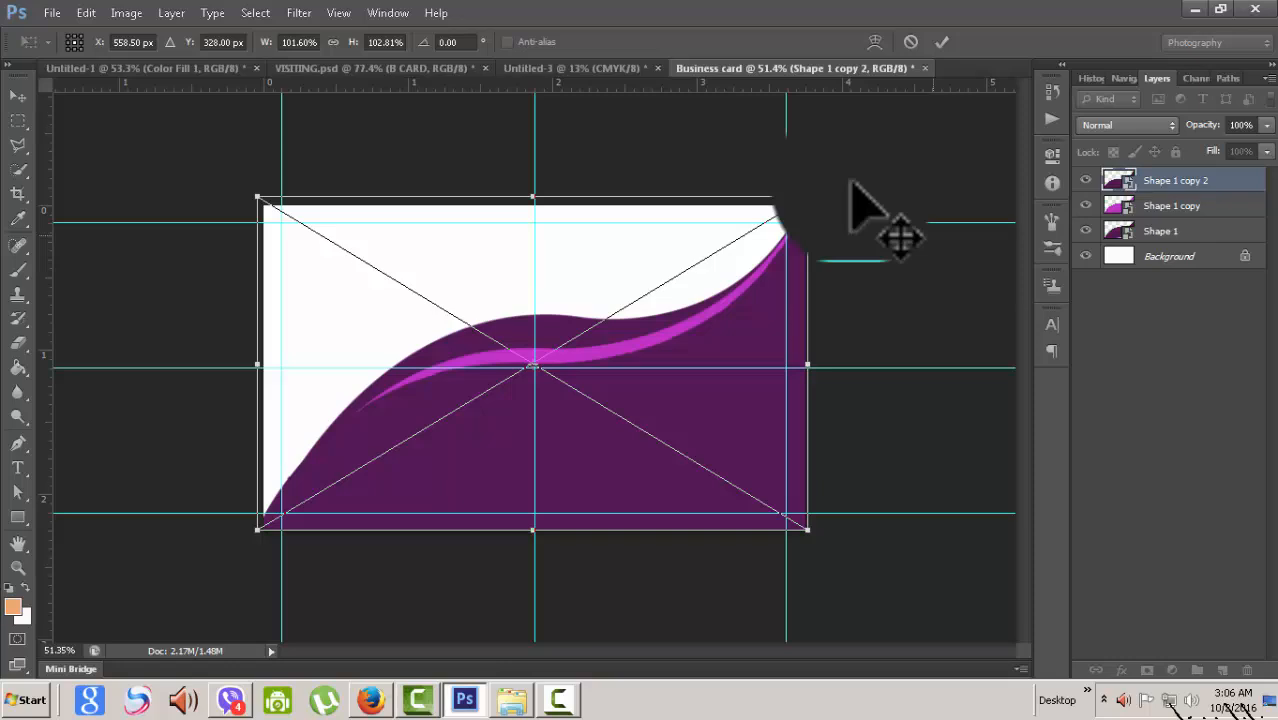
key(Down)
key(Down)
key(Down)
key(Down)
key(Down)
key(Down)
key(Down)
key(Down)
key(Down)
key(Down)
key(Down)
key(Down)
key(Down)
key(Down)
key(Down)
key(Down)
key(Down)
key(Down)
key(Down)
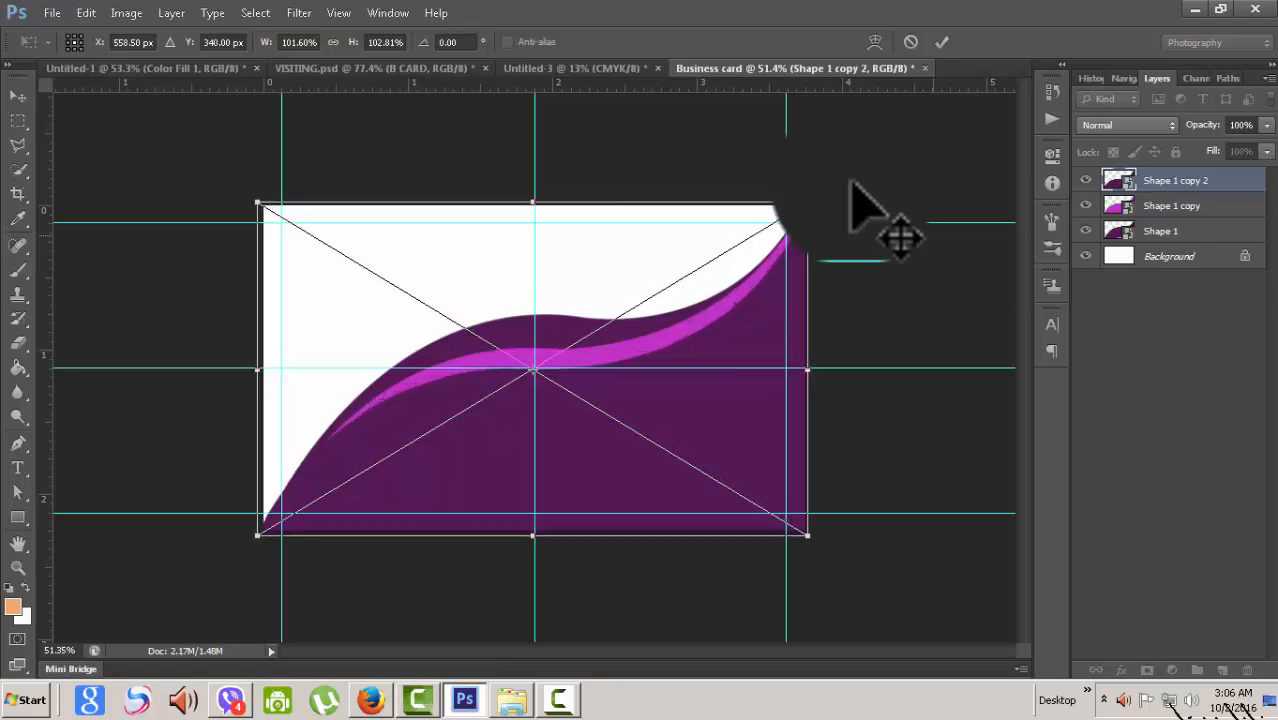
key(Down)
key(Down)
key(Down)
key(Down)
key(Down)
key(Down)
key(Down)
key(Down)
key(Down)
key(Down)
key(Down)
key(Down)
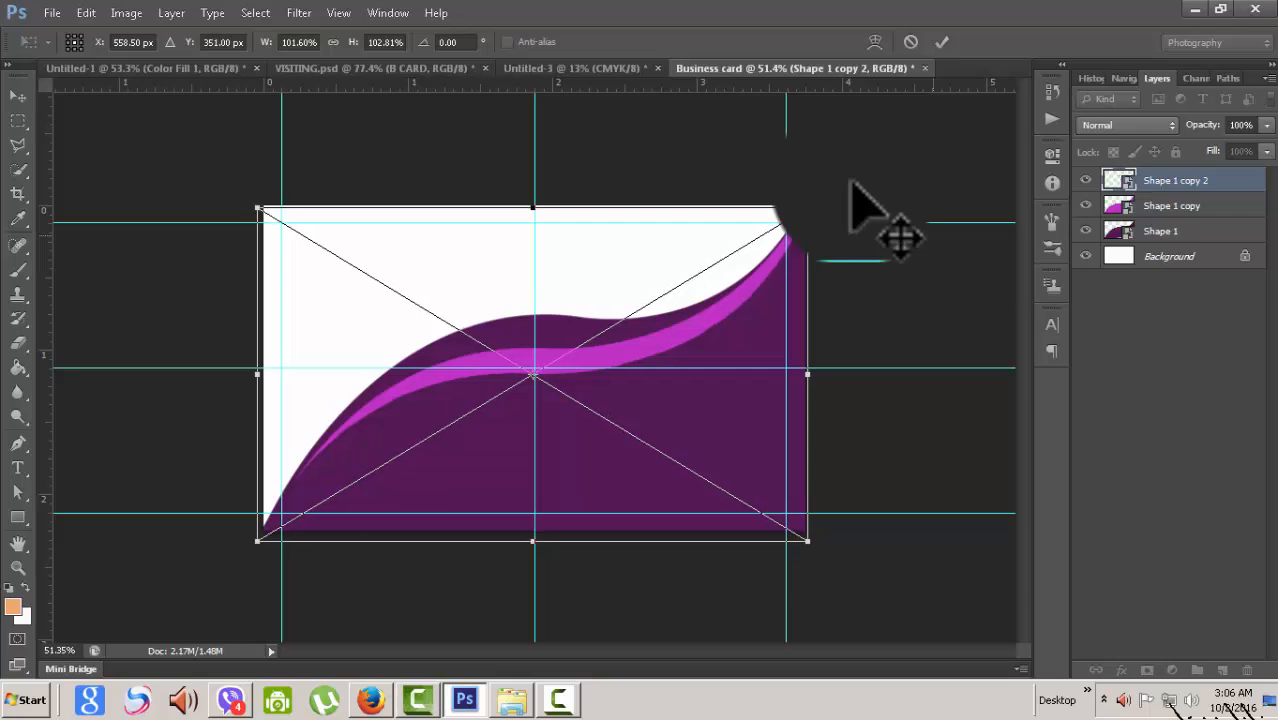
key(Down)
key(Down)
key(Down)
key(Down)
key(Down)
key(Down)
key(Down)
key(Down)
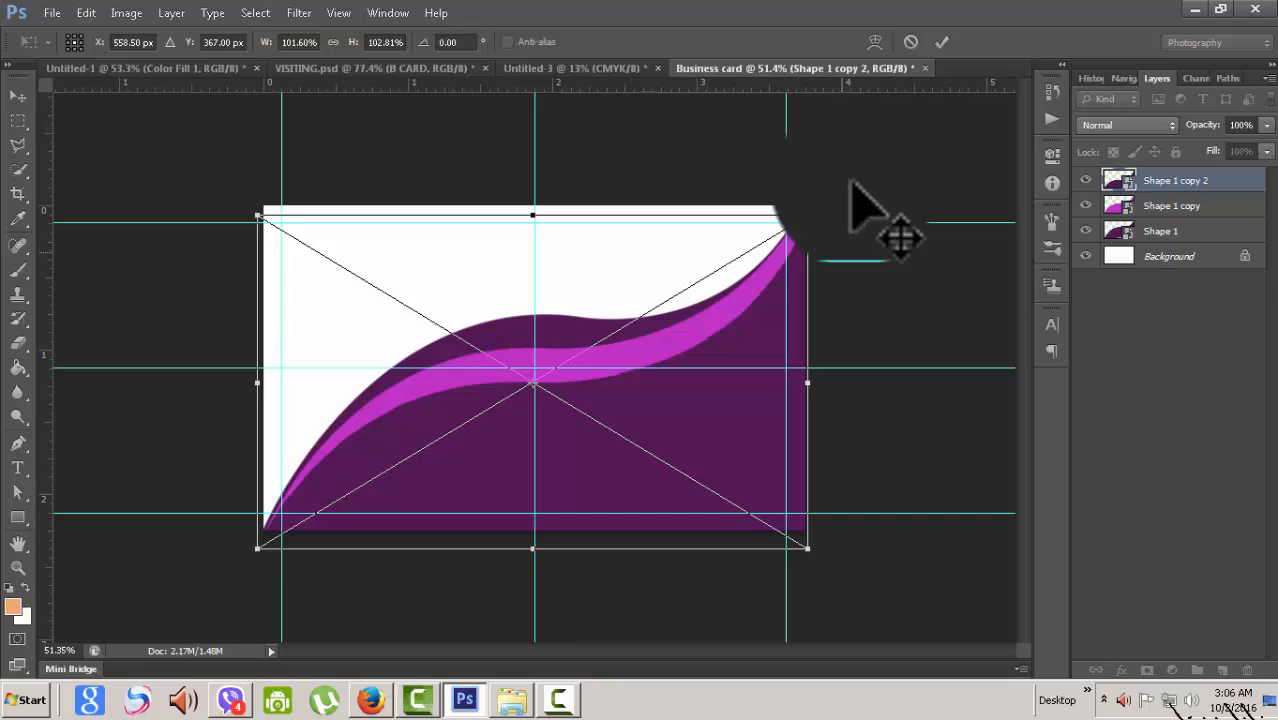
- Skew the copy's top-right corner upward and commit the transform
drag(850, 182, 851, 182)
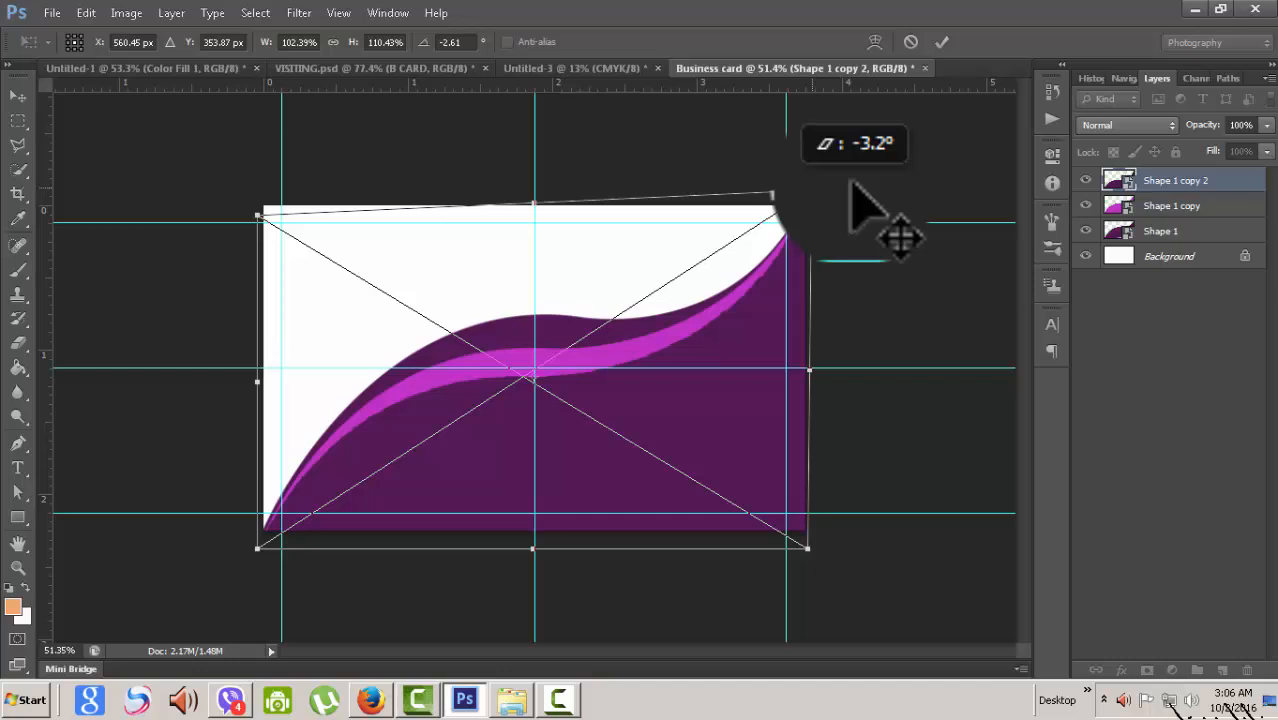
drag(851, 183, 851, 183)
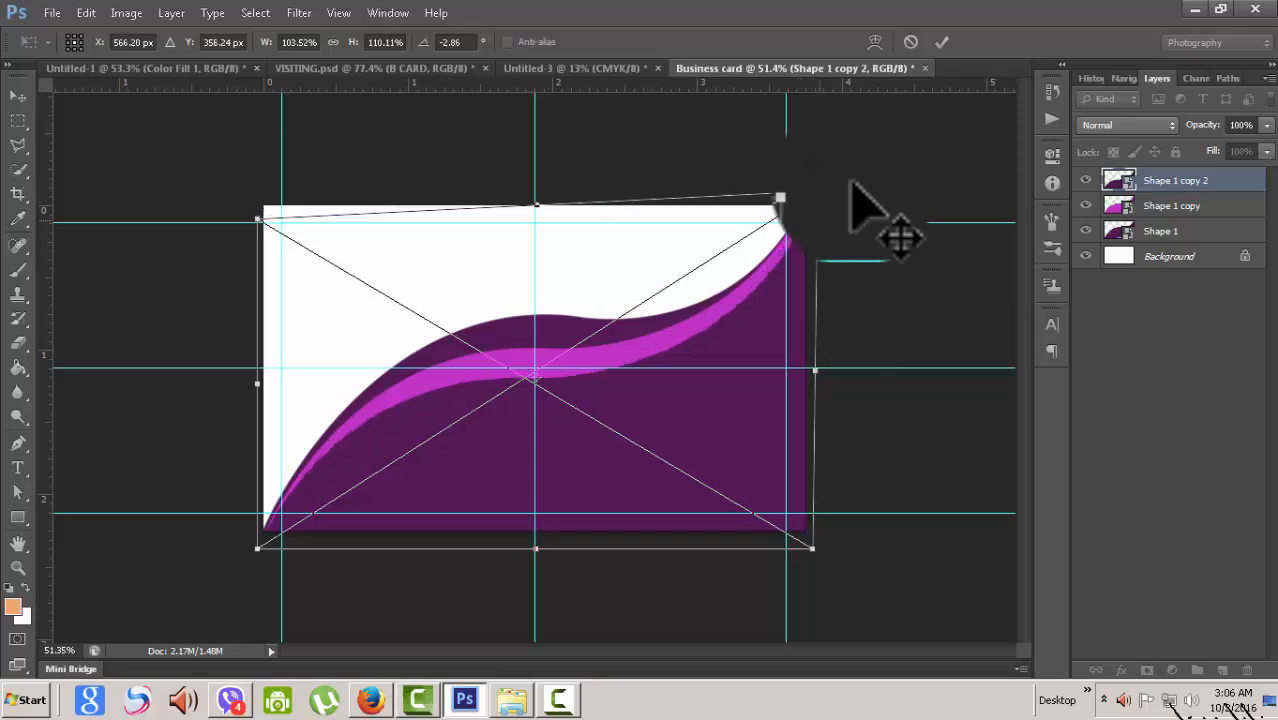
drag(816, 190, 789, 156)
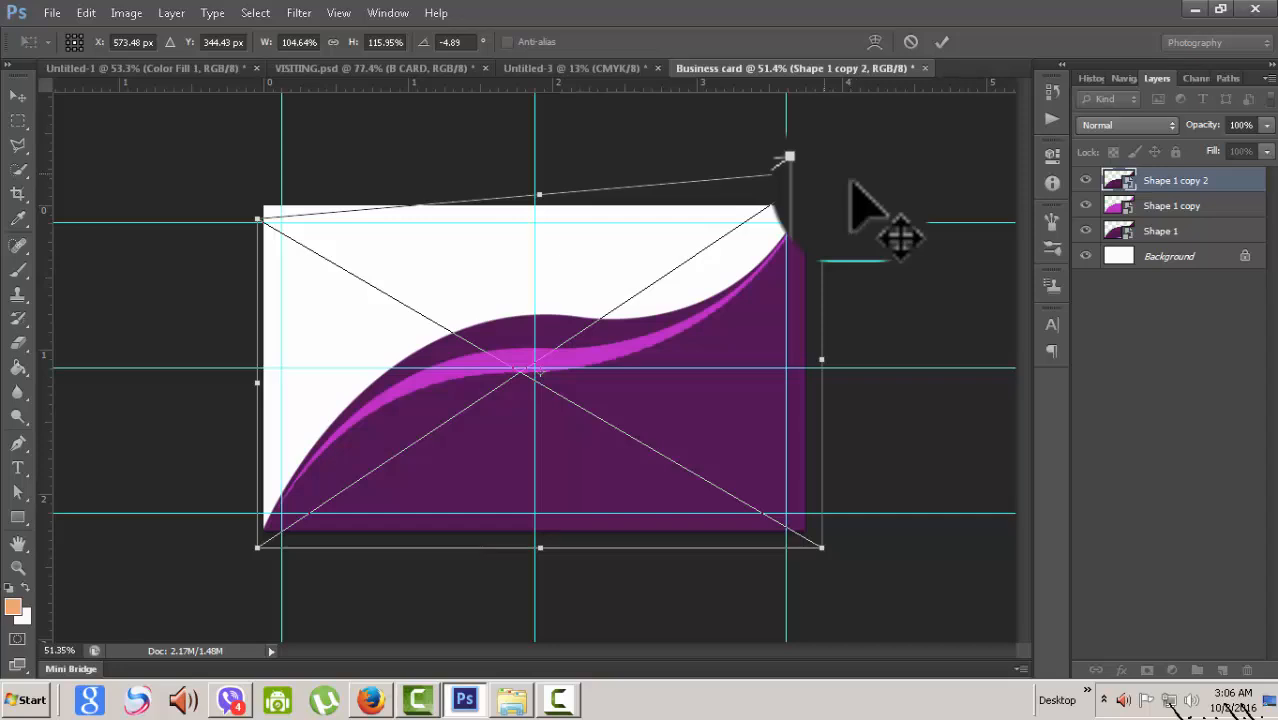
drag(789, 156, 773, 175)
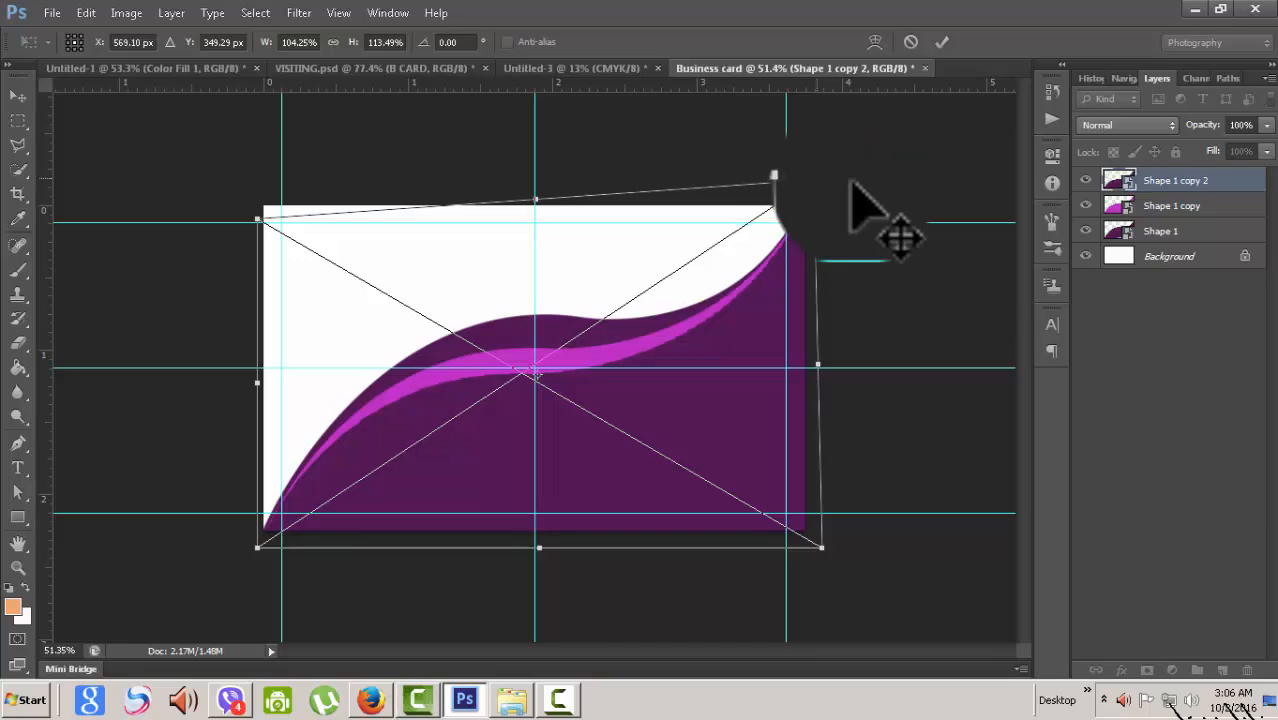
key(Return)
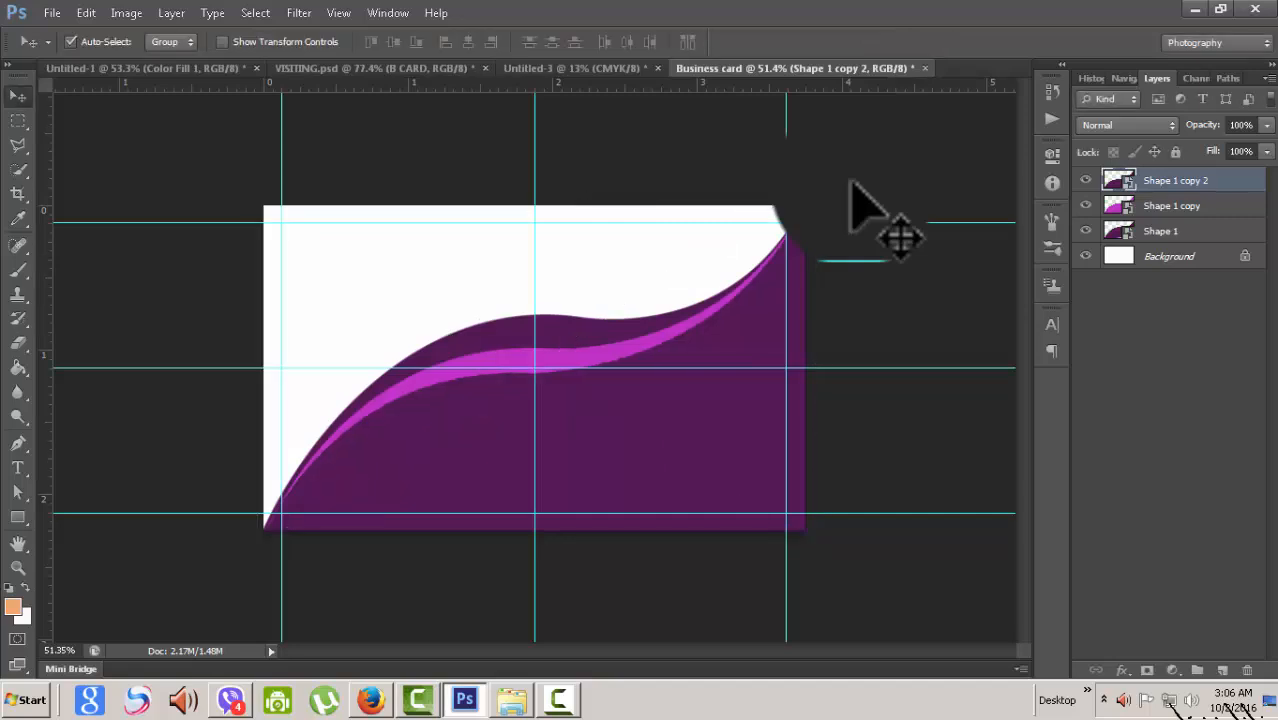
scroll(850, 183, up, 3)
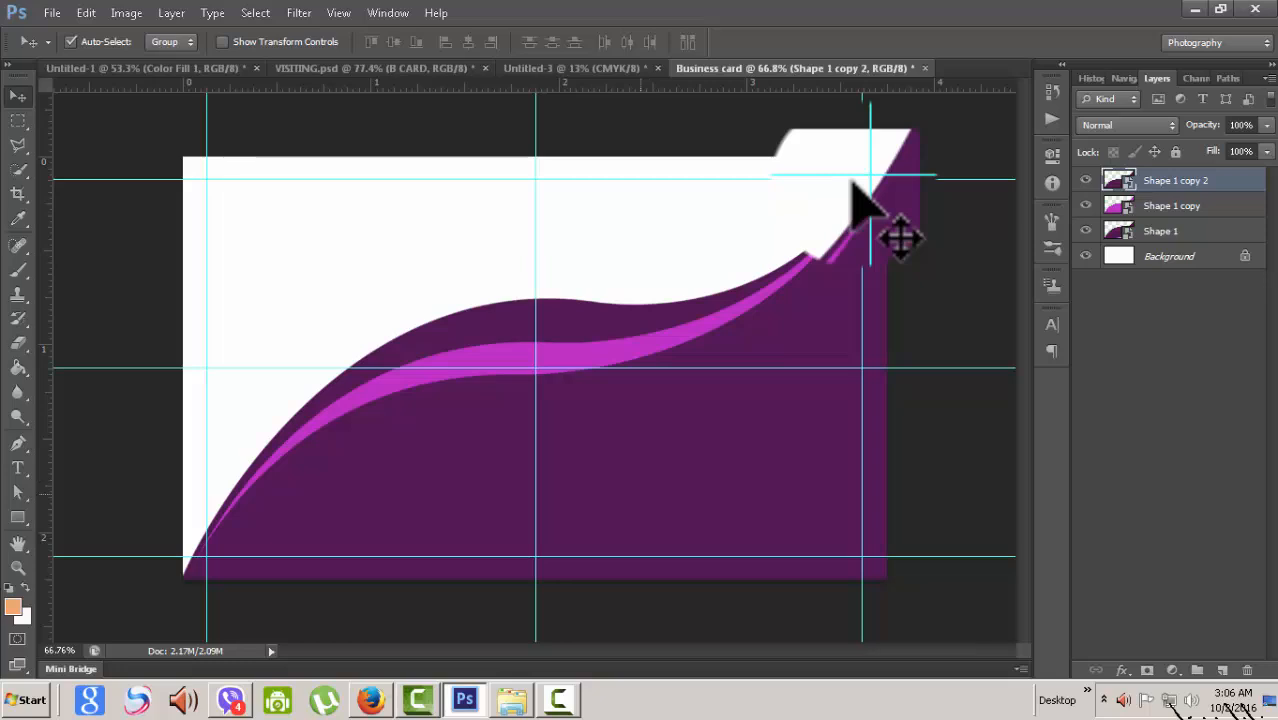
key(ctrl+z)
key(ctrl+z)
- Dismiss the smart-object notice and leave the Shape 1 name and layer styles unchanged
double_click(852, 183)
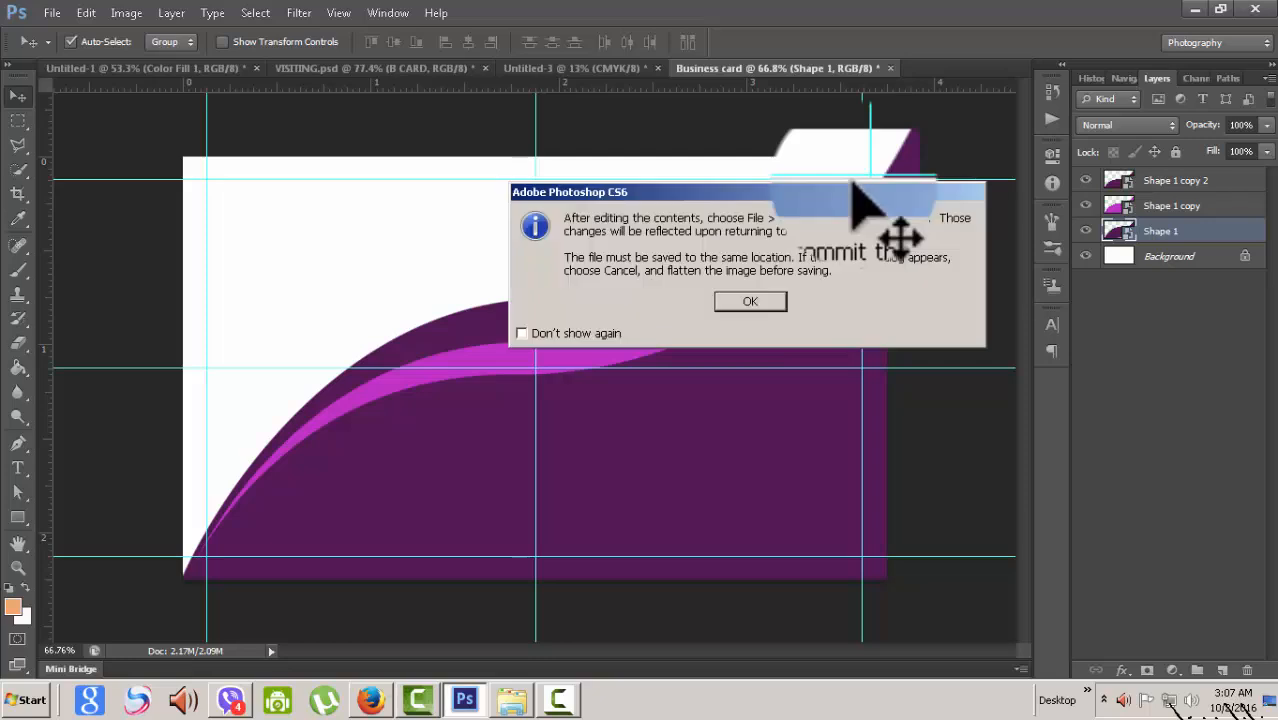
key(Return)
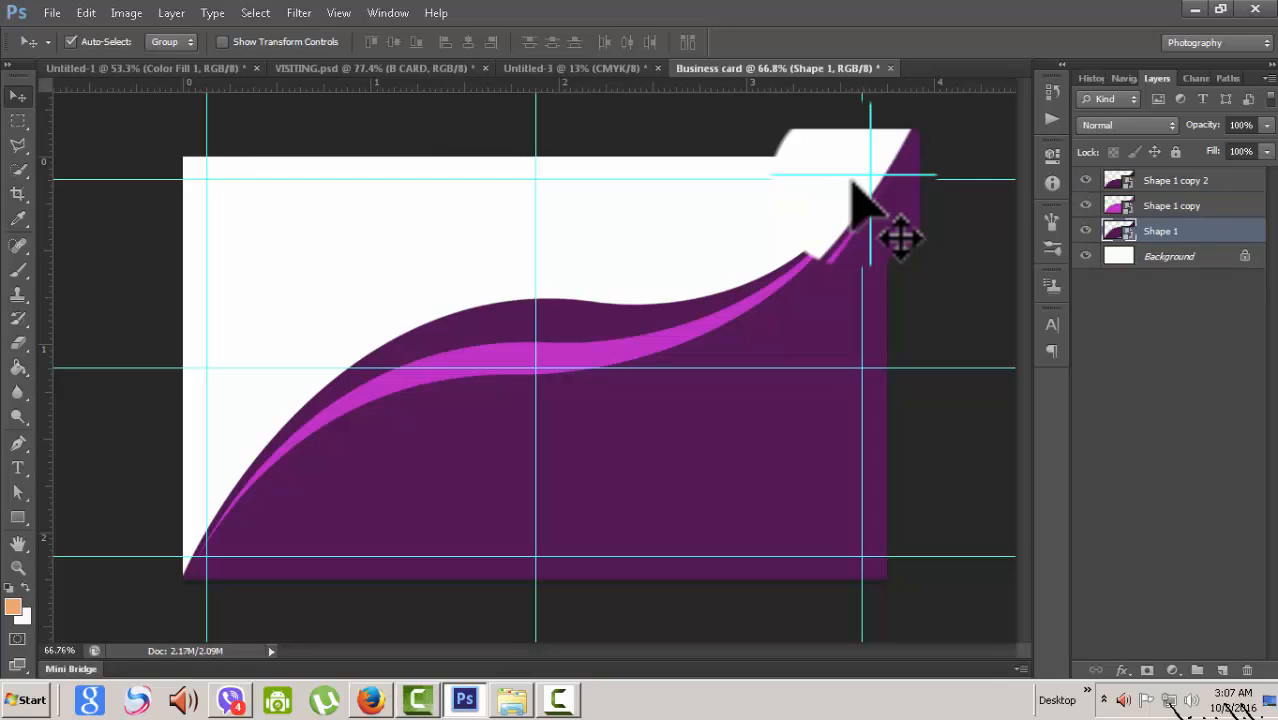
double_click(1161, 231)
key(Return)
double_click(1215, 231)
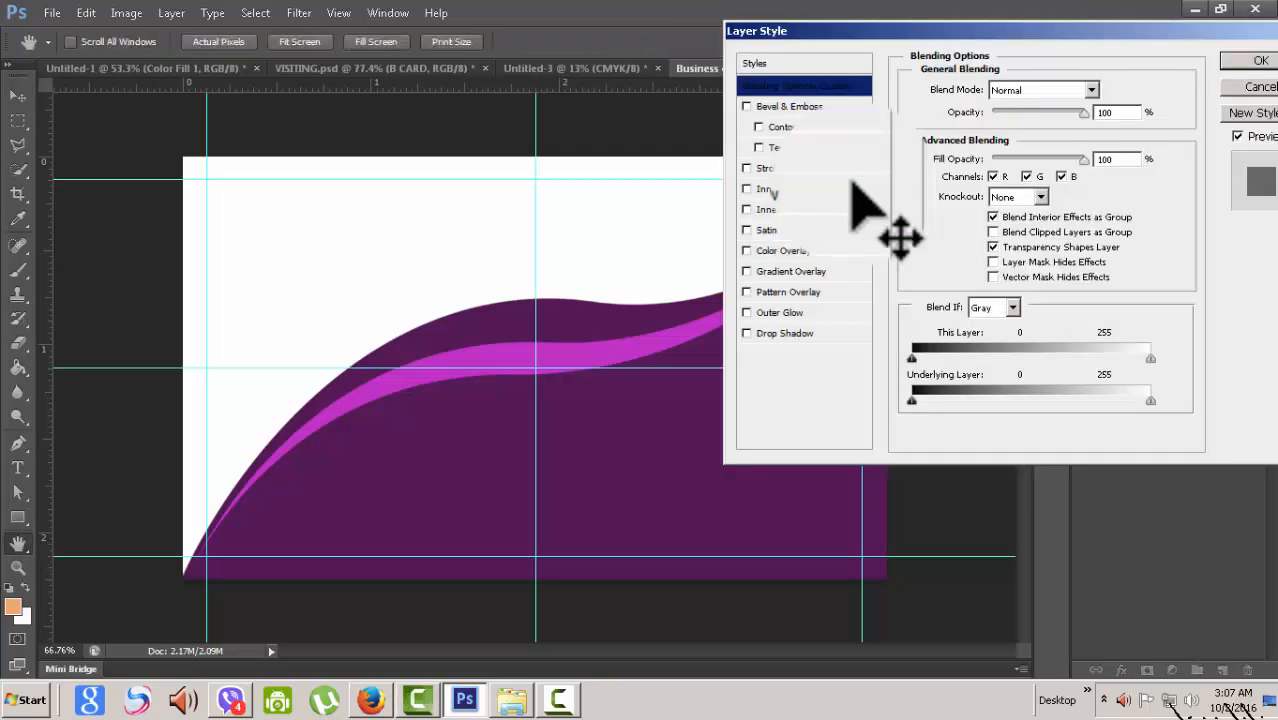
key(Escape)
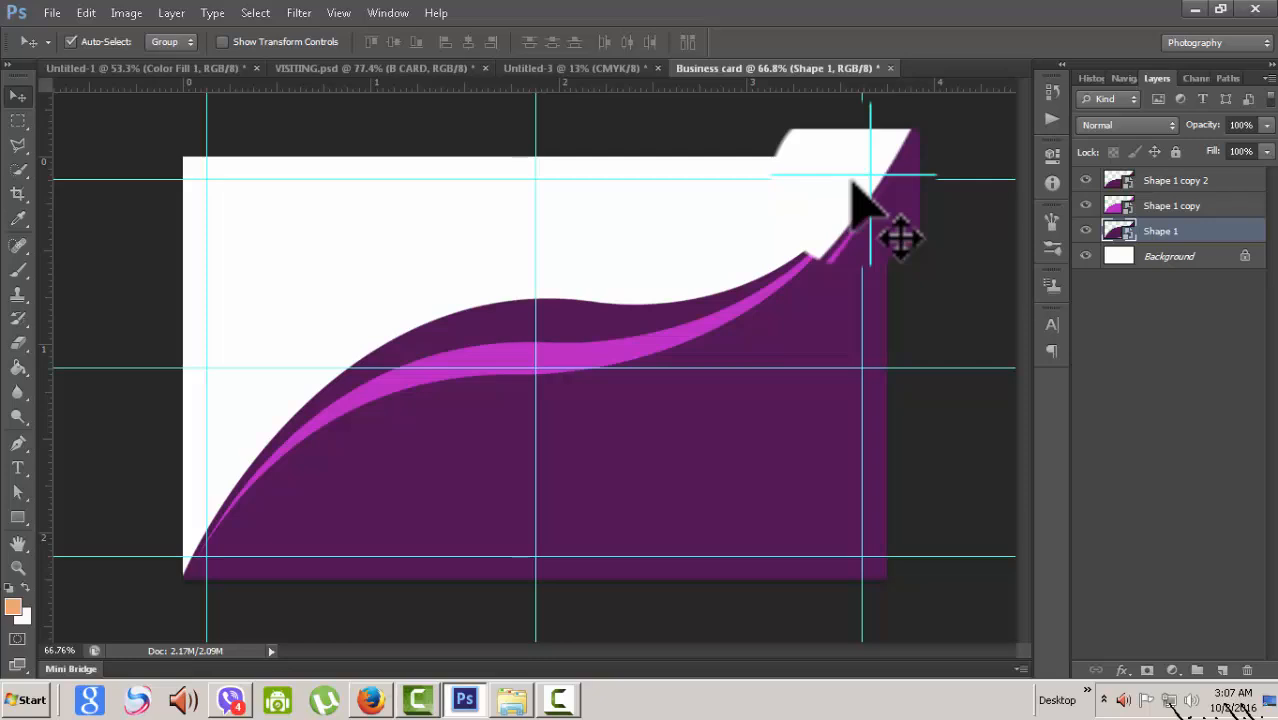
- Add a light pink Color Overlay (around ff99ff) to the Shape 1 layer
double_click(1215, 231)
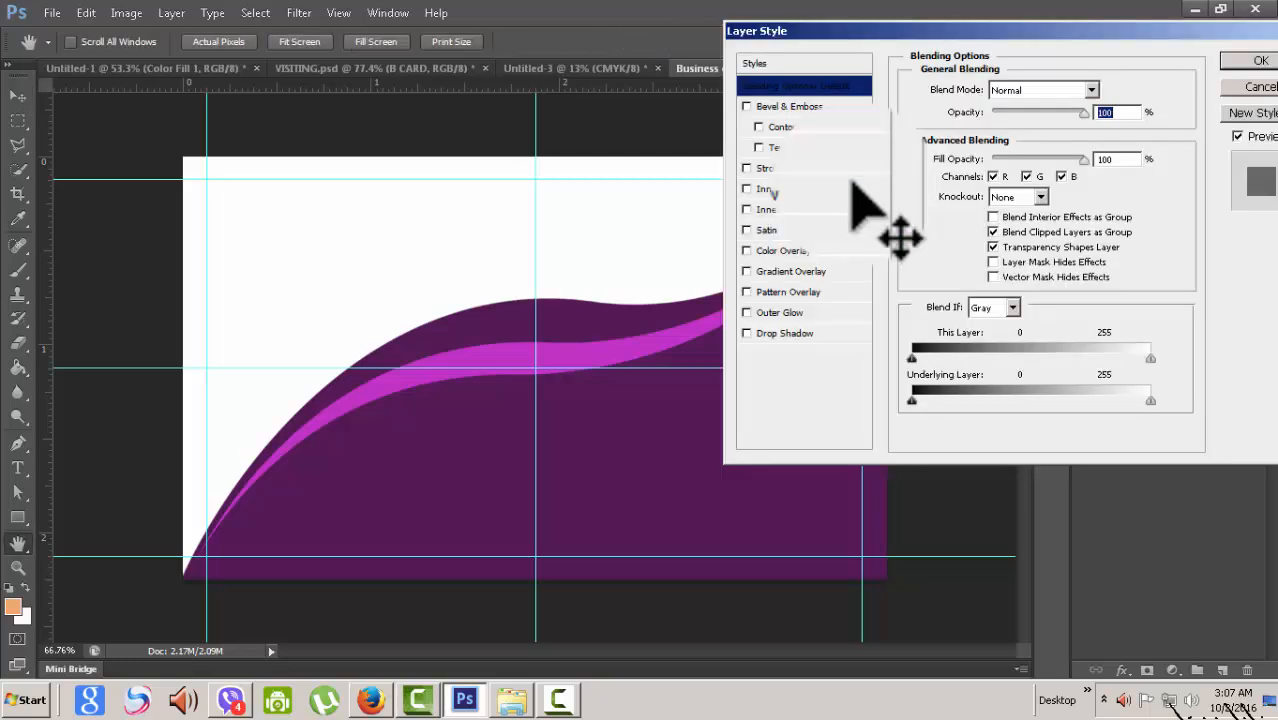
click(800, 250)
click(1110, 89)
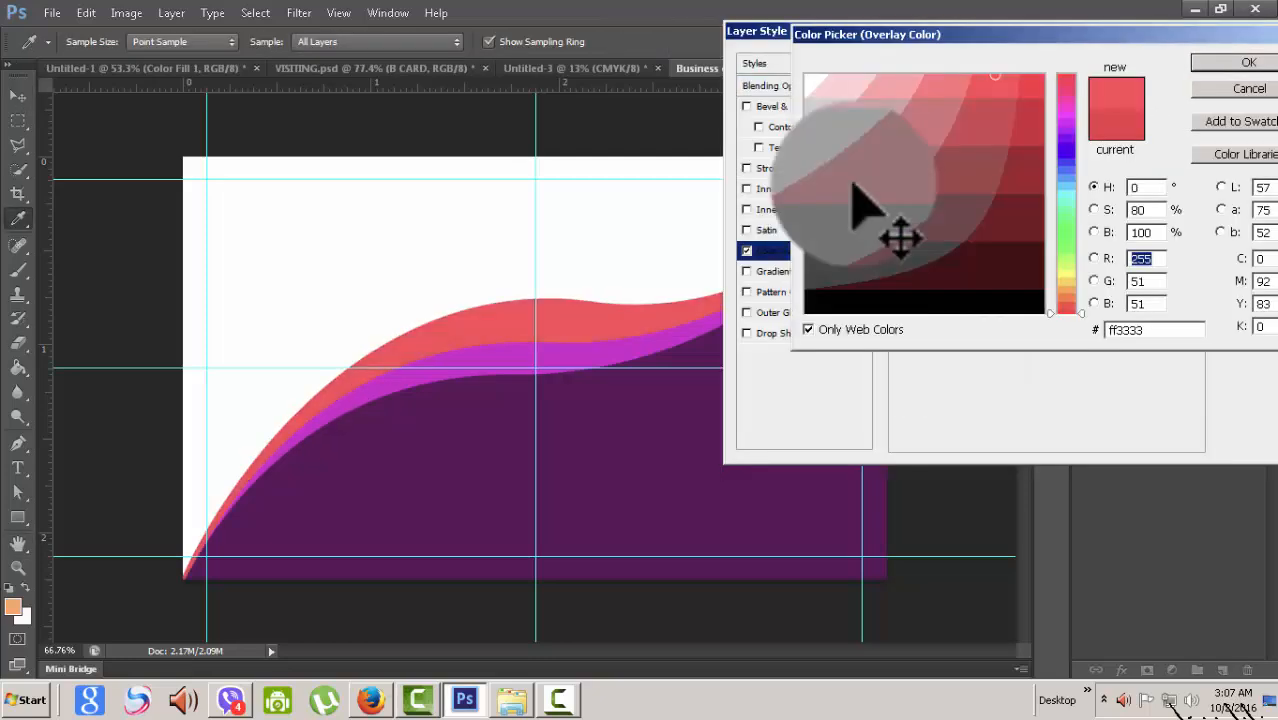
click(1066, 112)
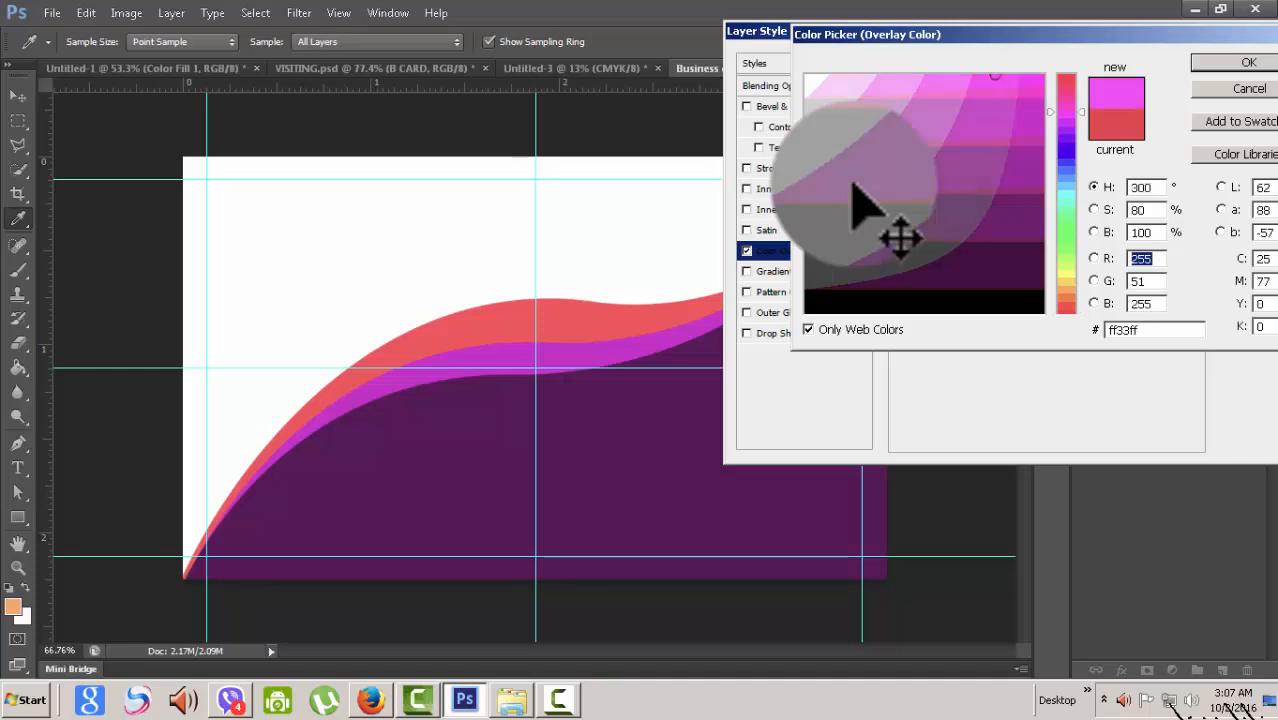
click(937, 81)
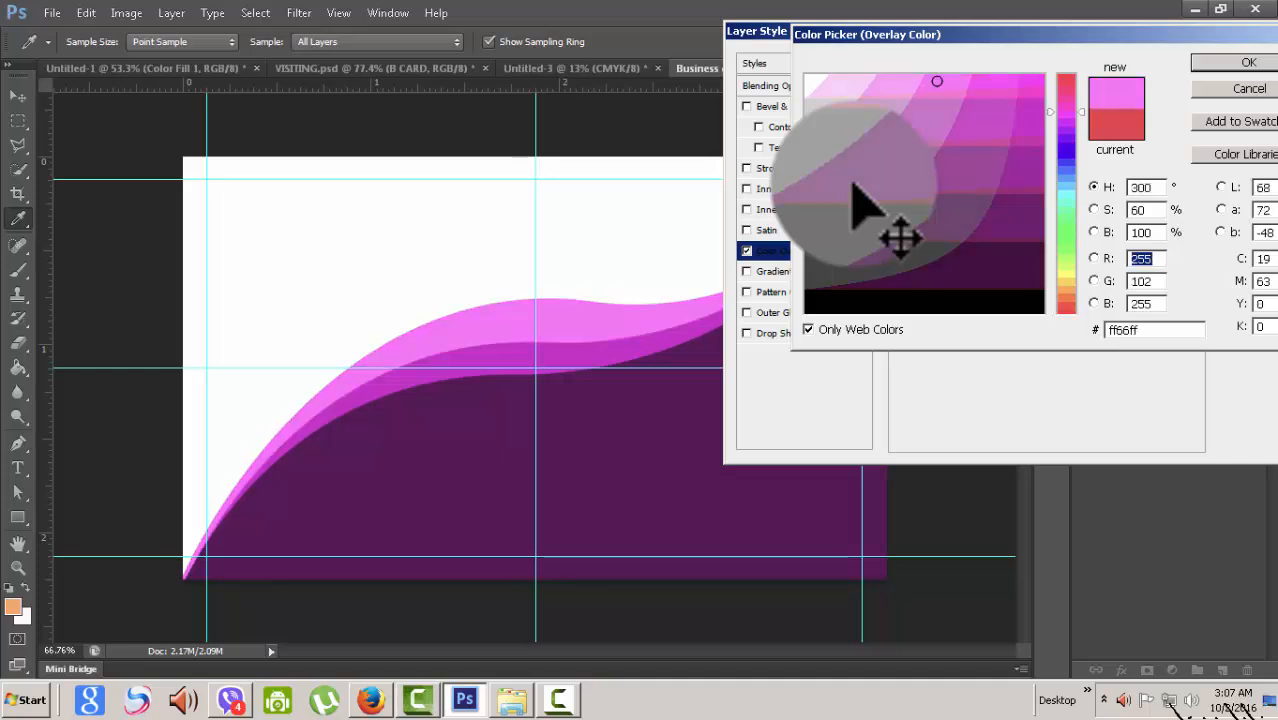
click(903, 81)
key(Return)
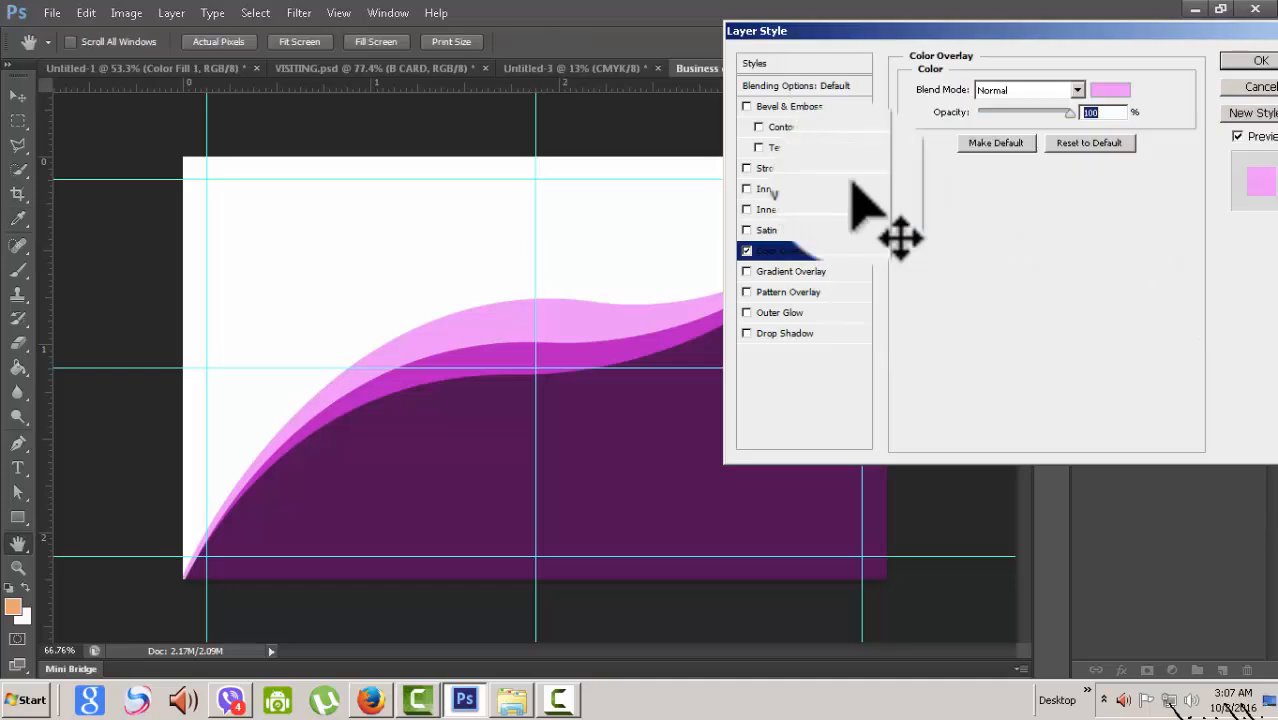
key(Return)
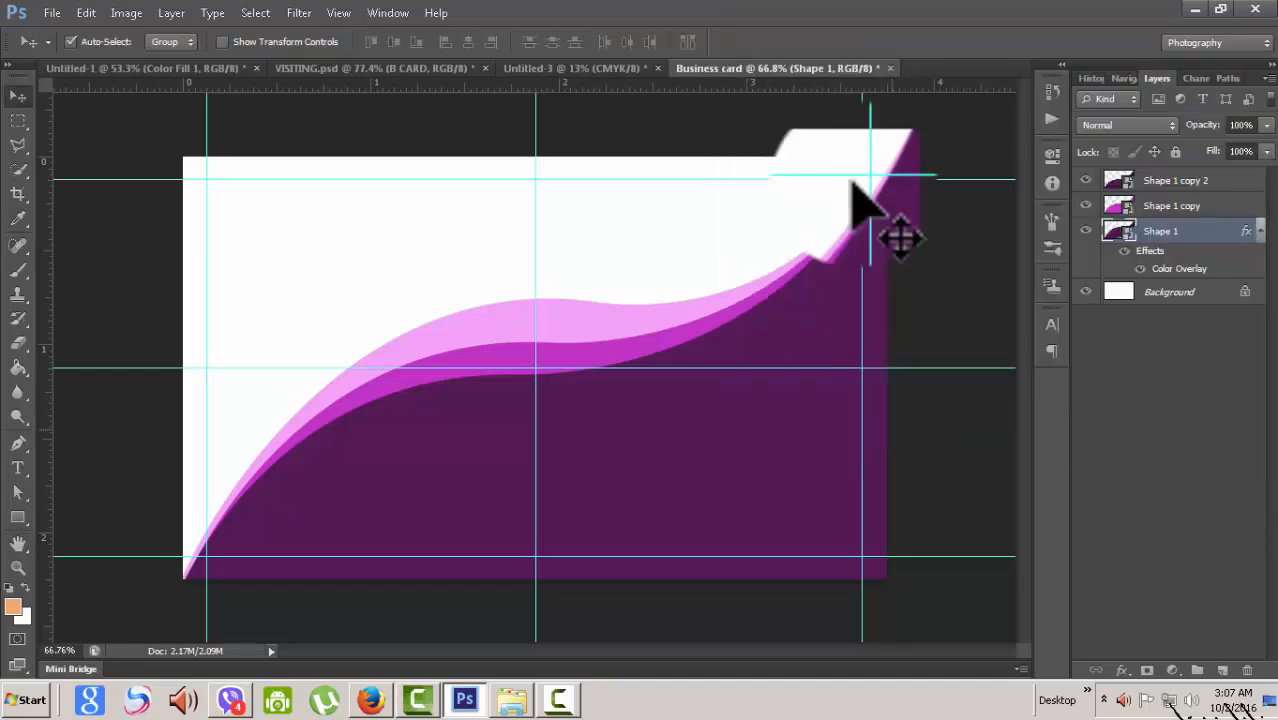
scroll(852, 182, down, 3)
scroll(852, 182, up, 1)
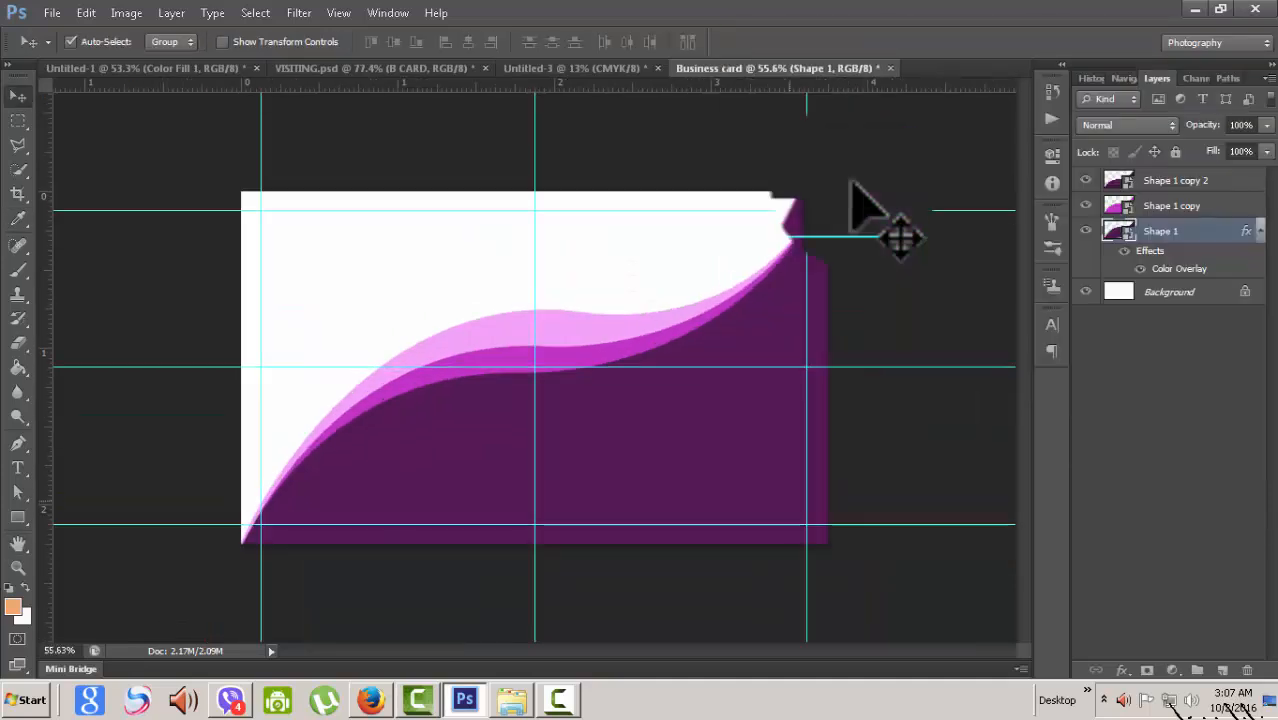
key(ctrl+Tab)
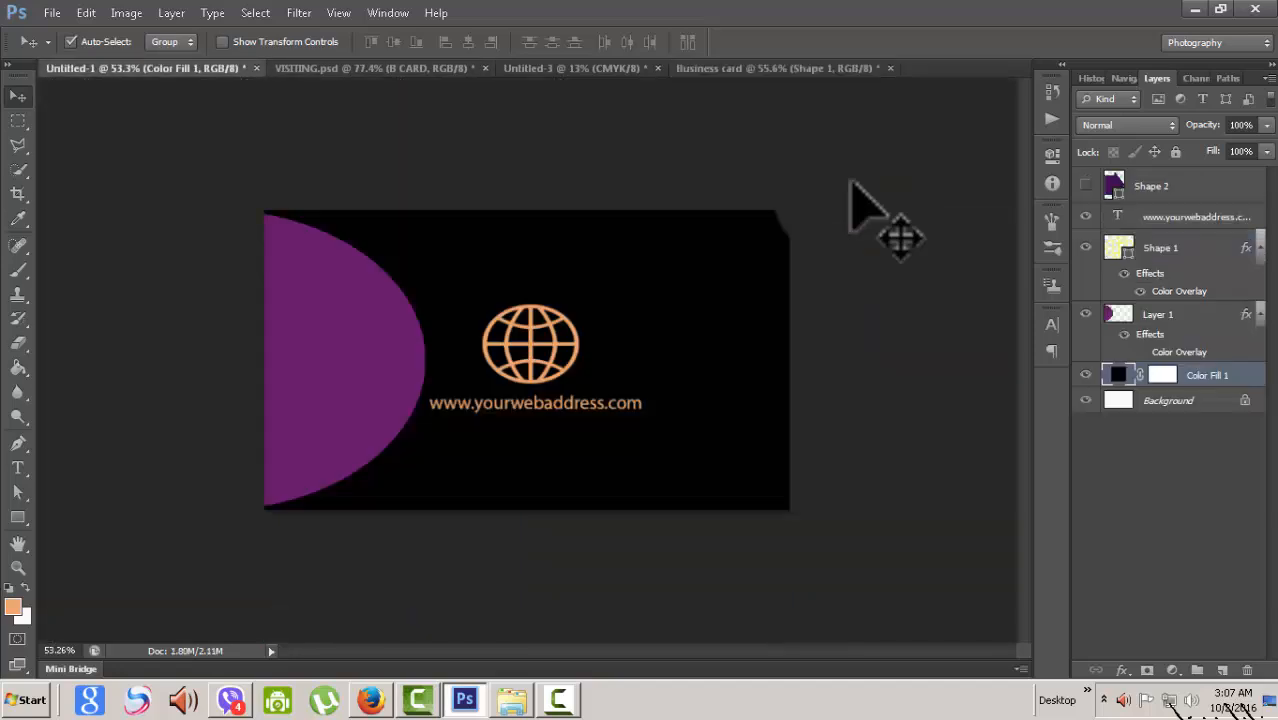
key(ctrl+Tab)
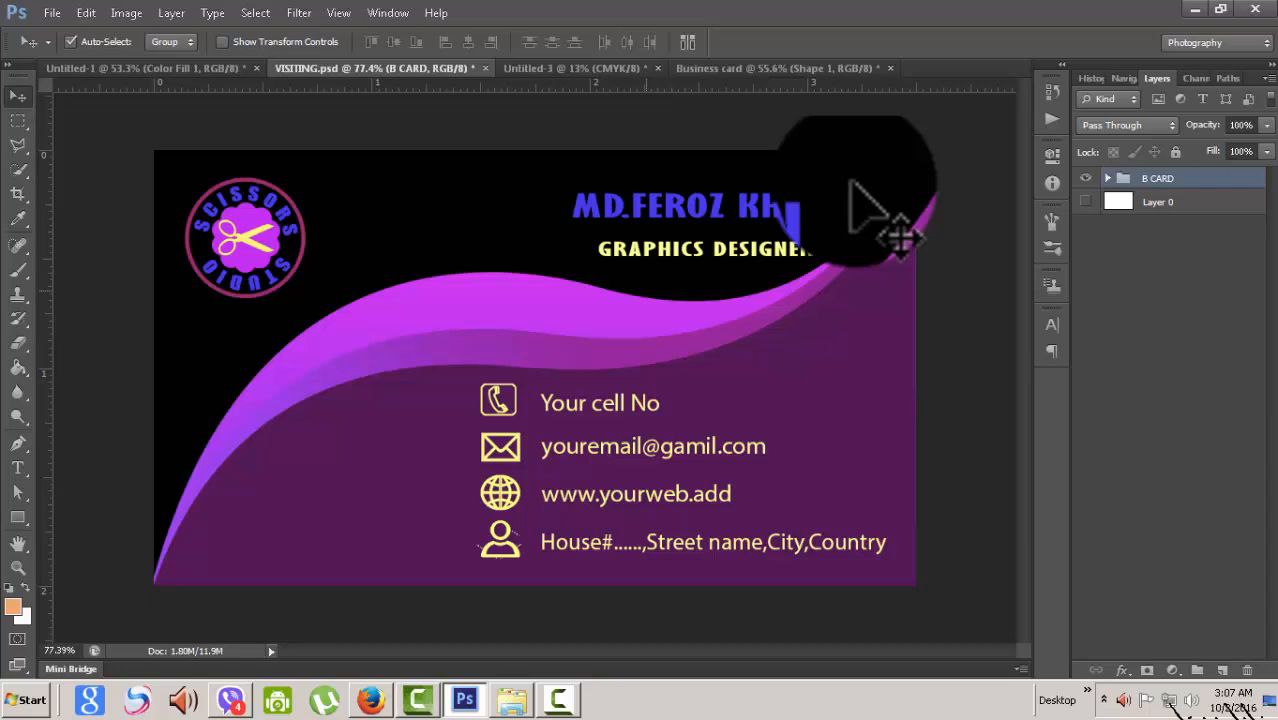
key(ctrl+Tab)
key(ctrl+Tab)
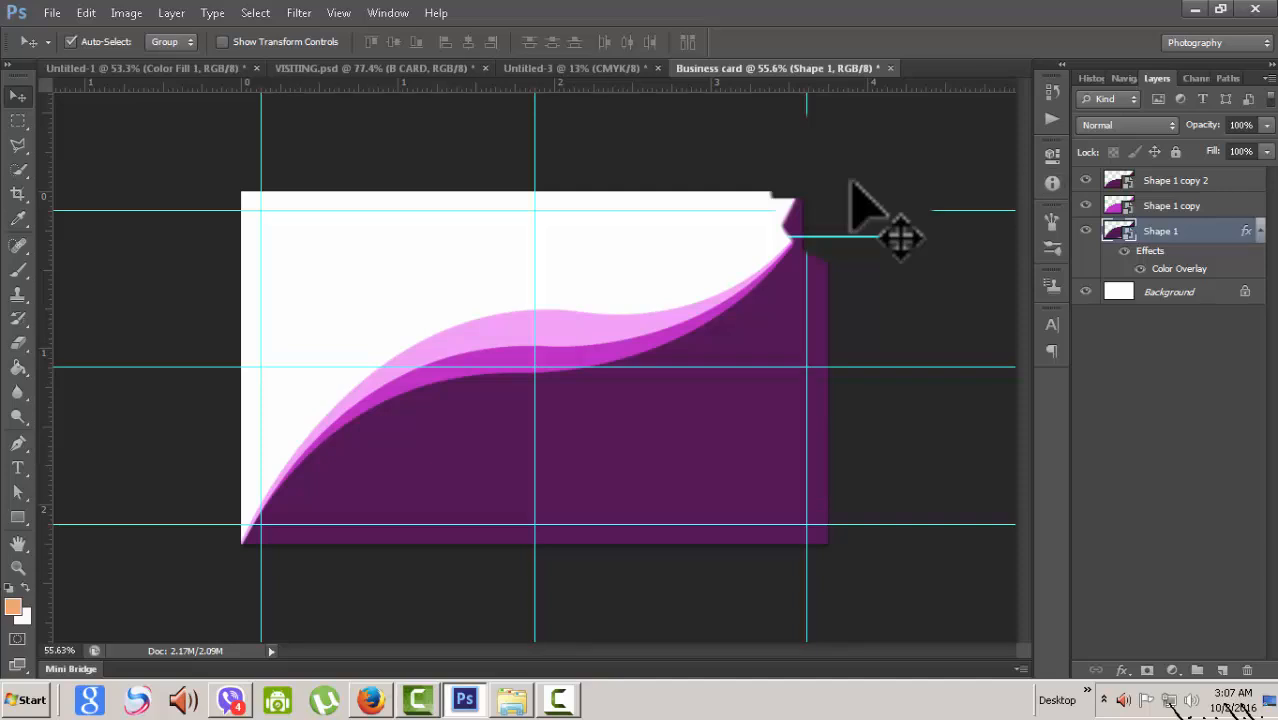
- Rename the Shape 1 copy layers to 2 and 3
double_click(1172, 205)
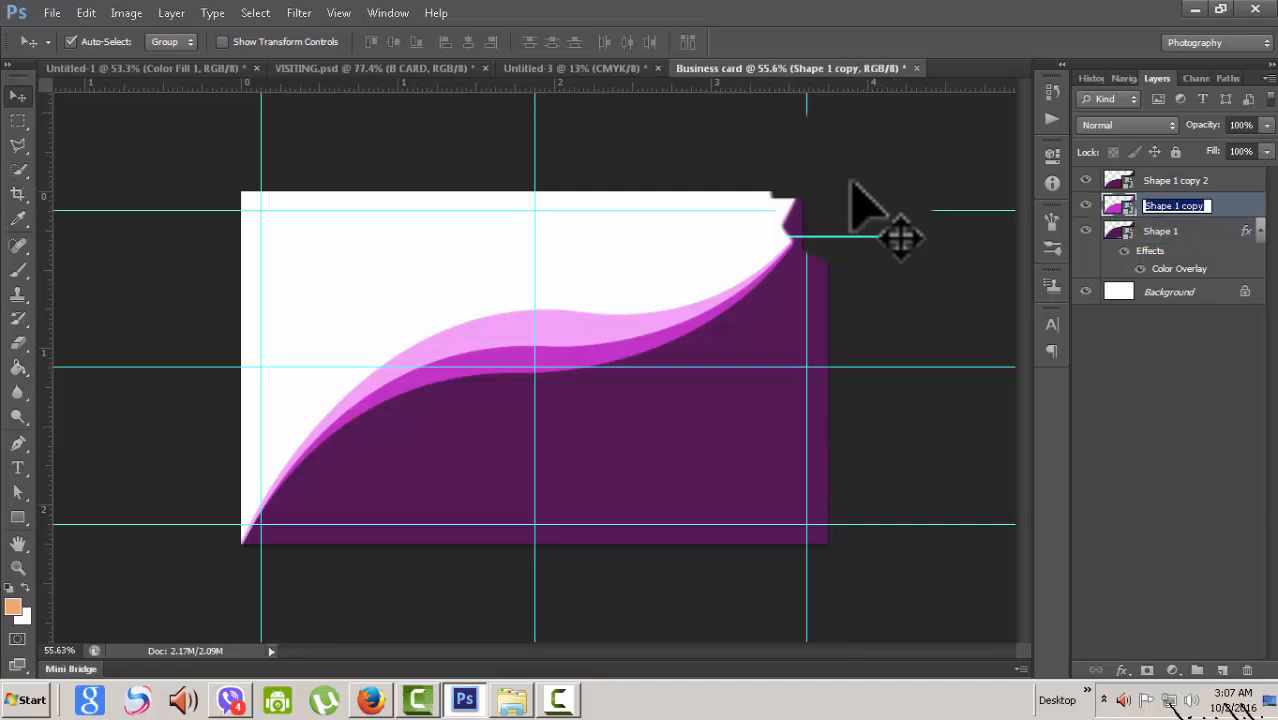
text(2)
double_click(1198, 181)
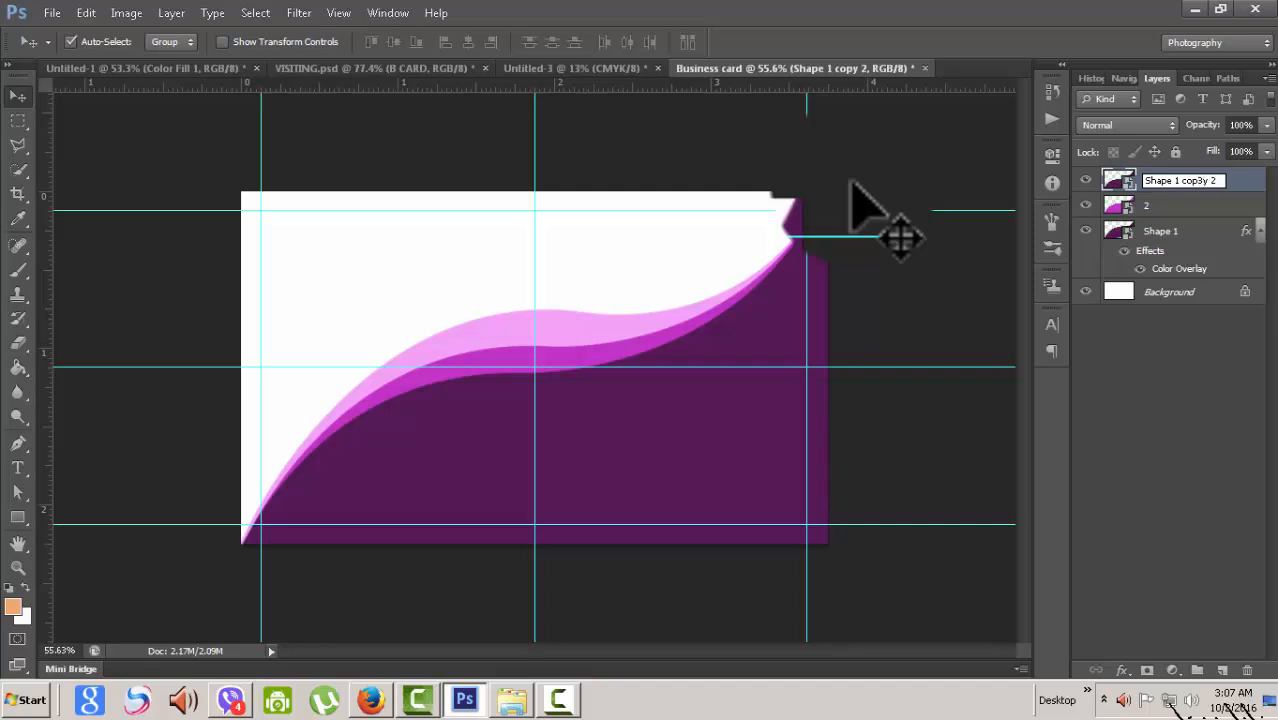
key(shift+Left)
key(BackSpace)
key(BackSpace)
key(BackSpace)
key(BackSpace)
key(BackSpace)
key(BackSpace)
key(BackSpace)
key(BackSpace)
key(BackSpace)
key(BackSpace)
key(BackSpace)
key(BackSpace)
key(BackSpace)
key(BackSpace)
key(BackSpace)
text(3)
key(Return)
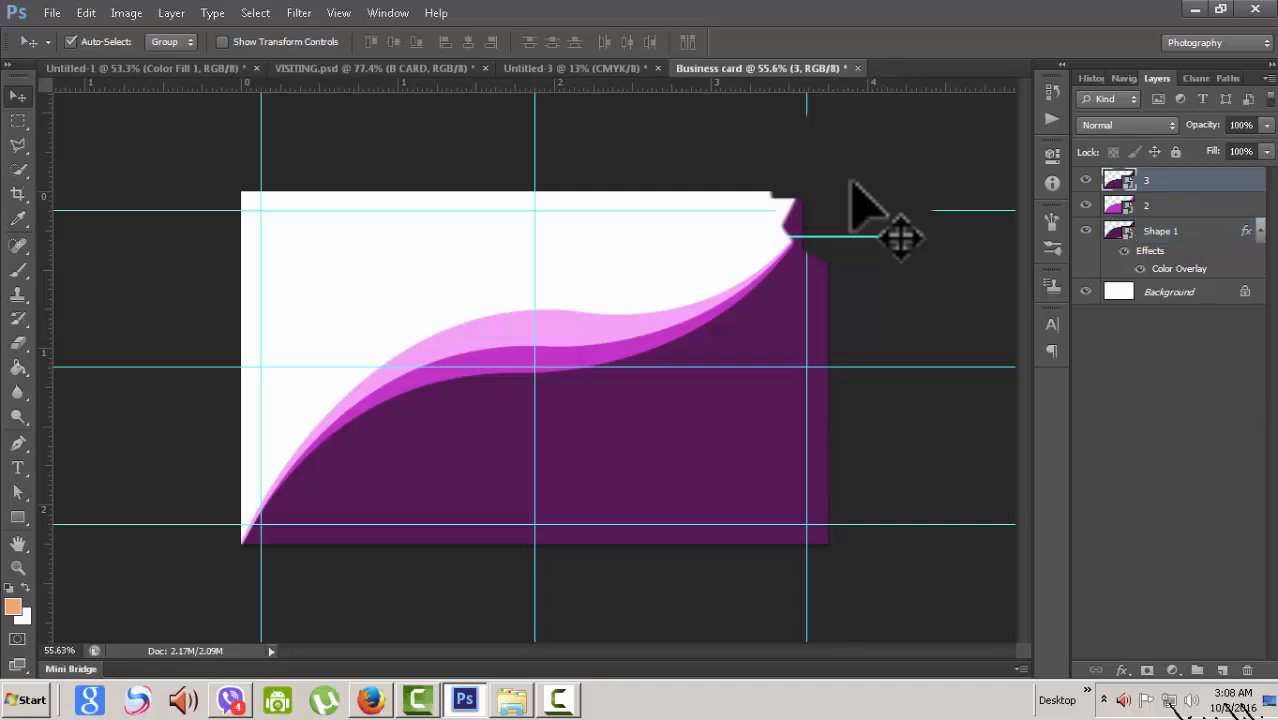
- Keep the light pink wave in place and nudge the dark purple layer 3 down slightly
scroll(851, 183, down, 2)
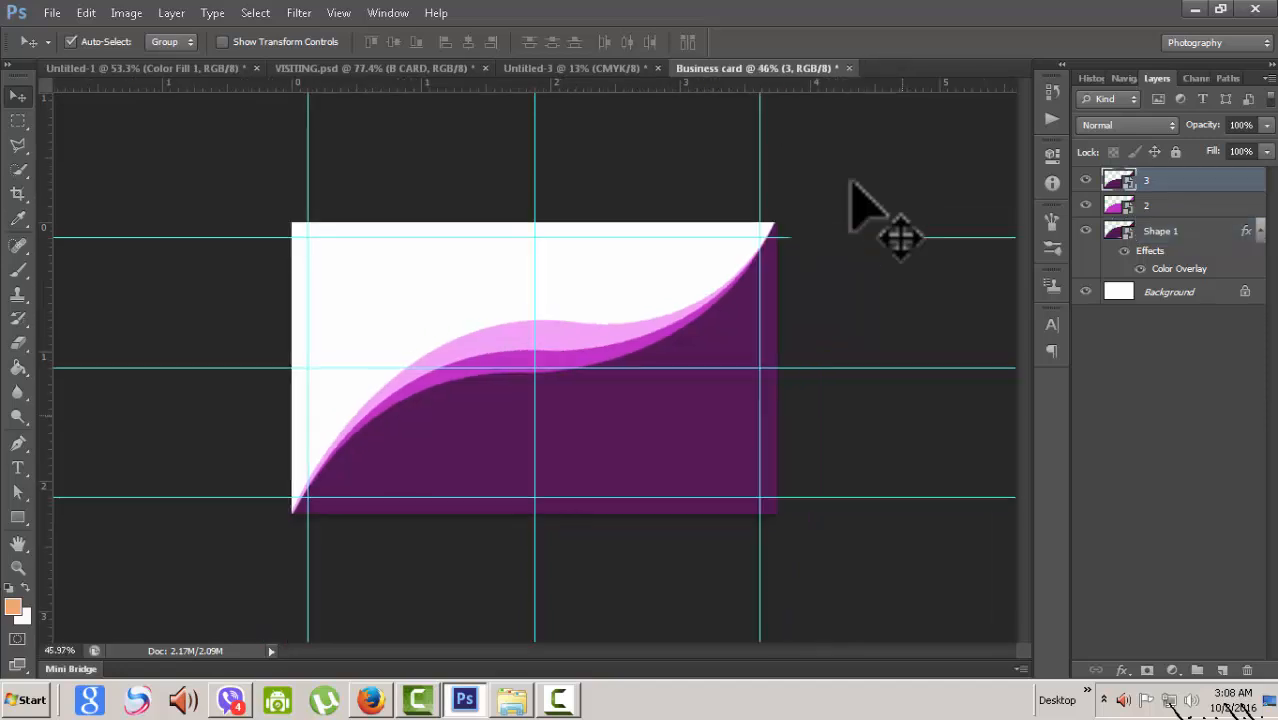
scroll(851, 183, up, 3)
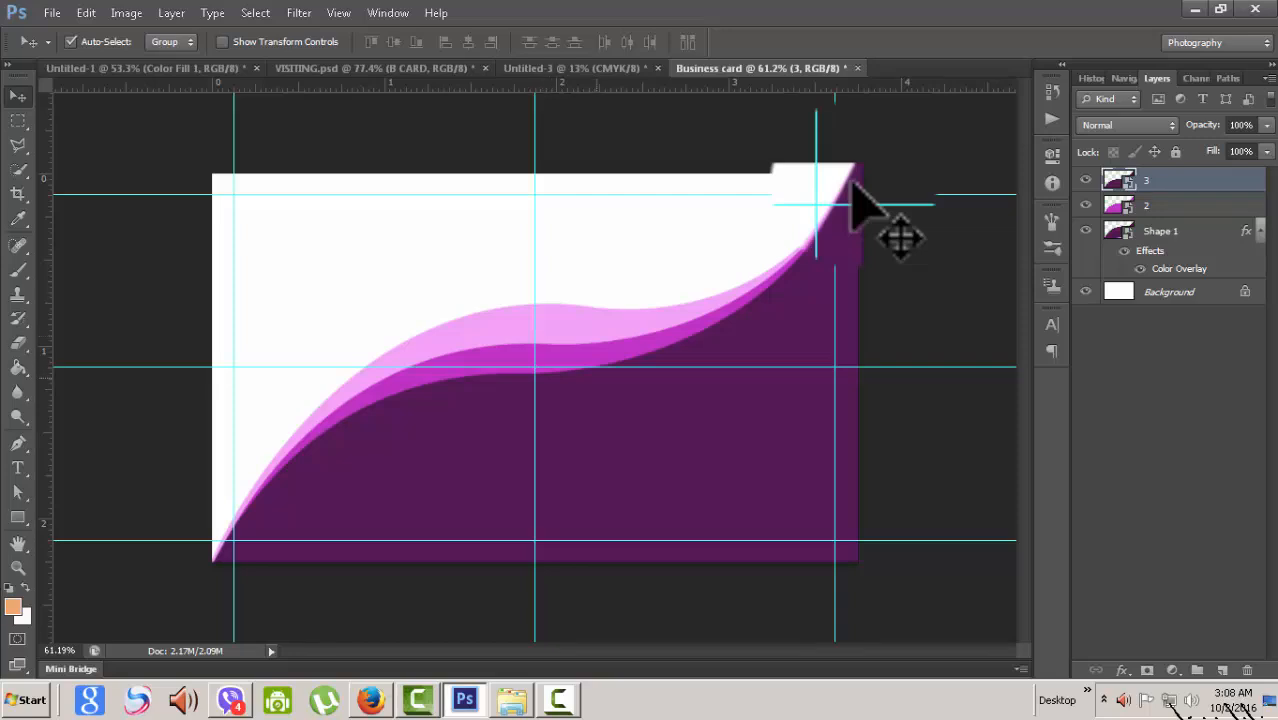
click(851, 183)
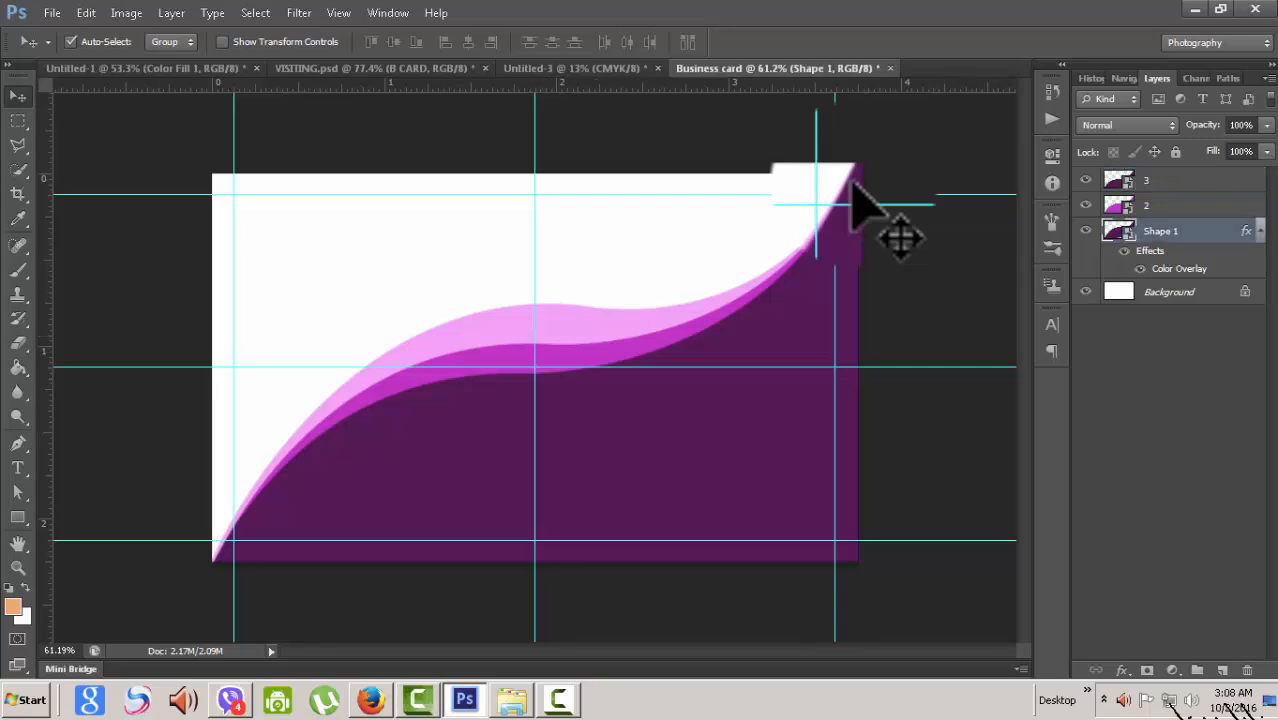
key(Down)
key(Down)
key(Down)
key(Down)
key(Up)
key(Up)
key(Up)
key(Up)
key(Up)
key(Up)
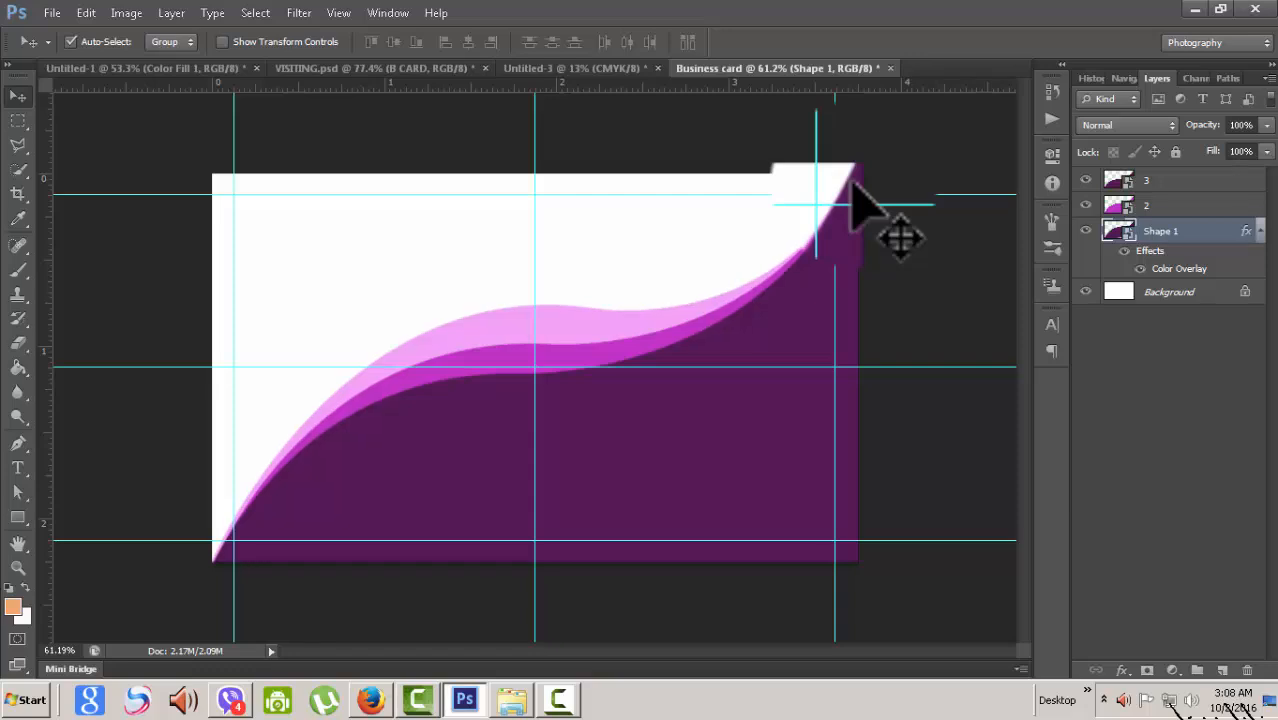
key(Up)
key(Up)
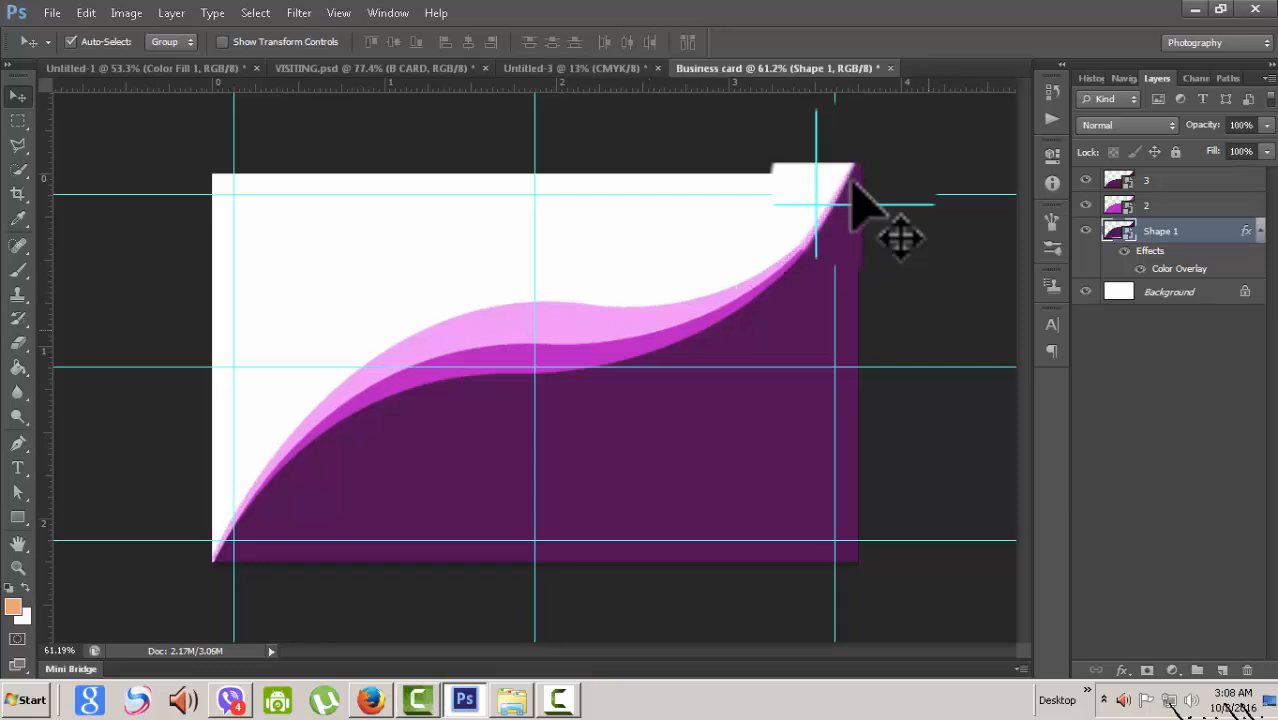
key(Down)
key(Down)
key(Down)
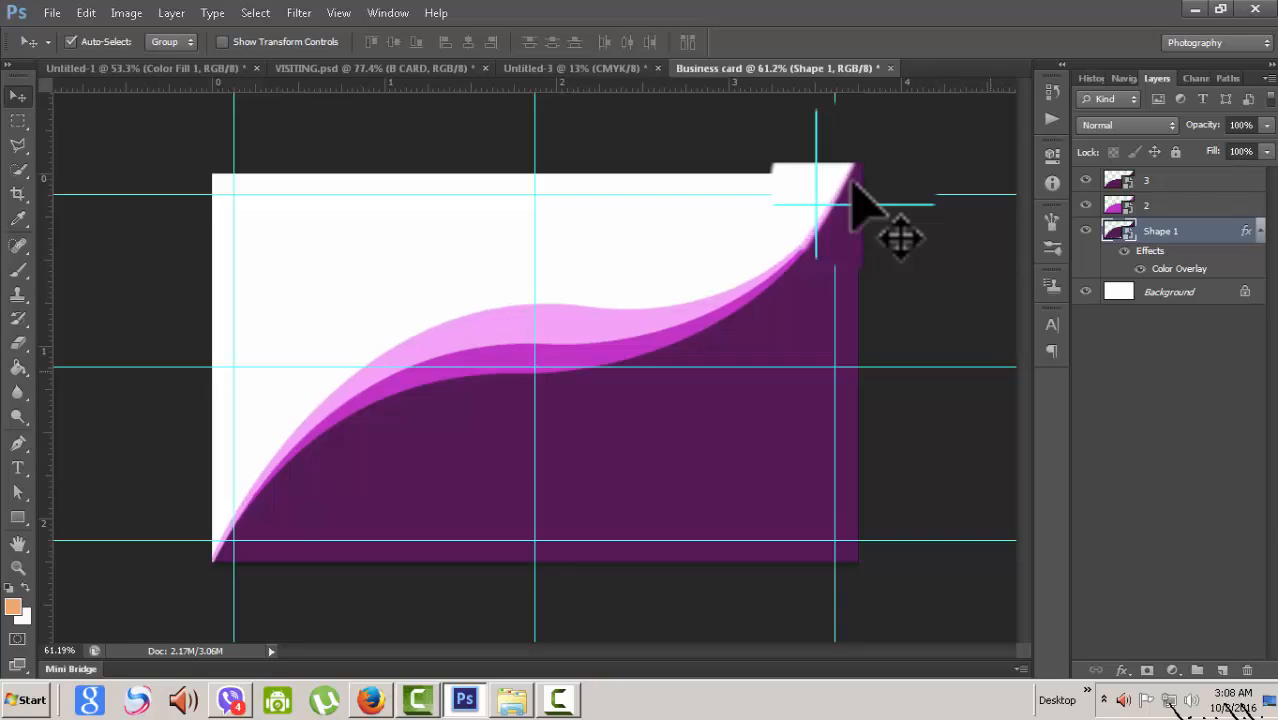
key(Down)
key(Down)
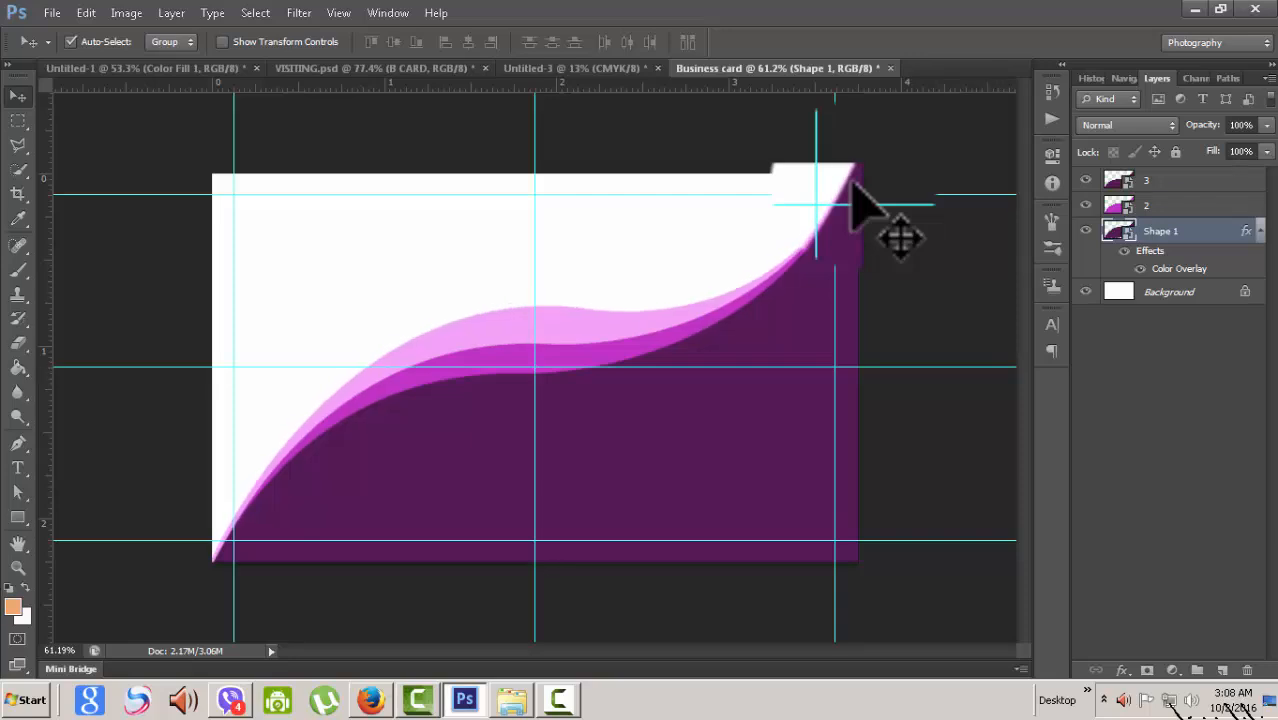
click(853, 184)
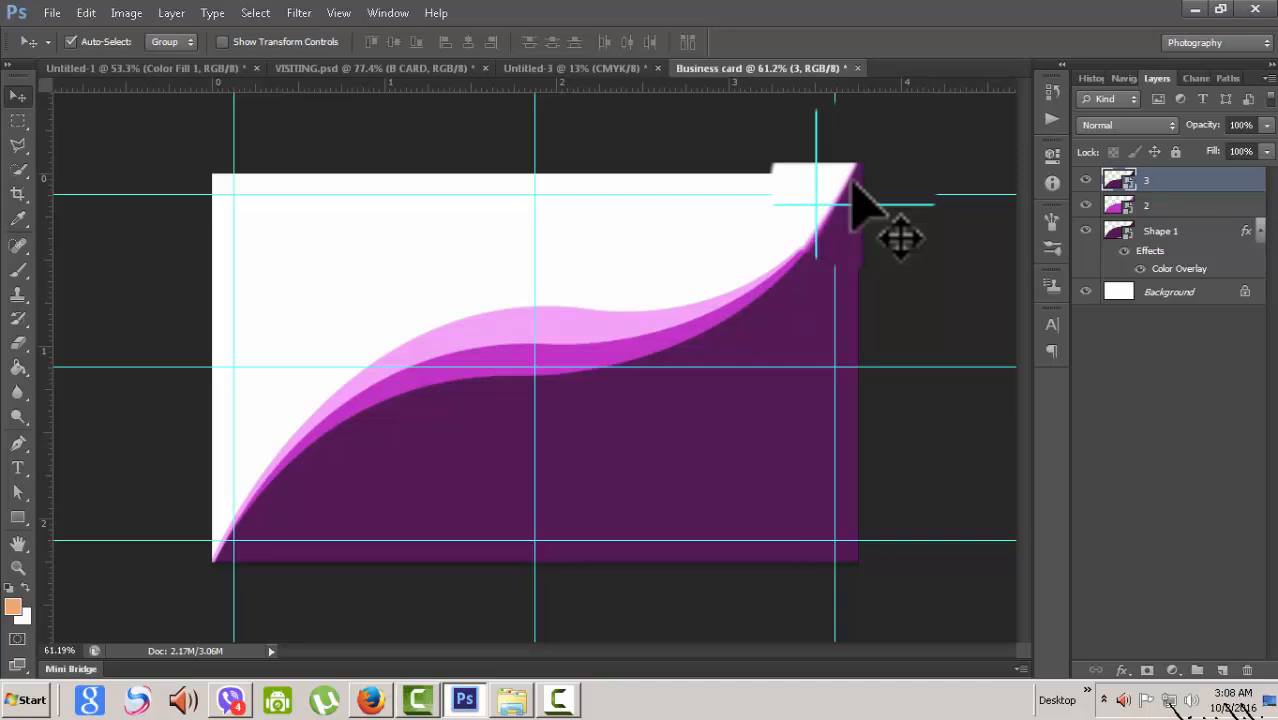
key(Down)
key(Down)
key(Down)
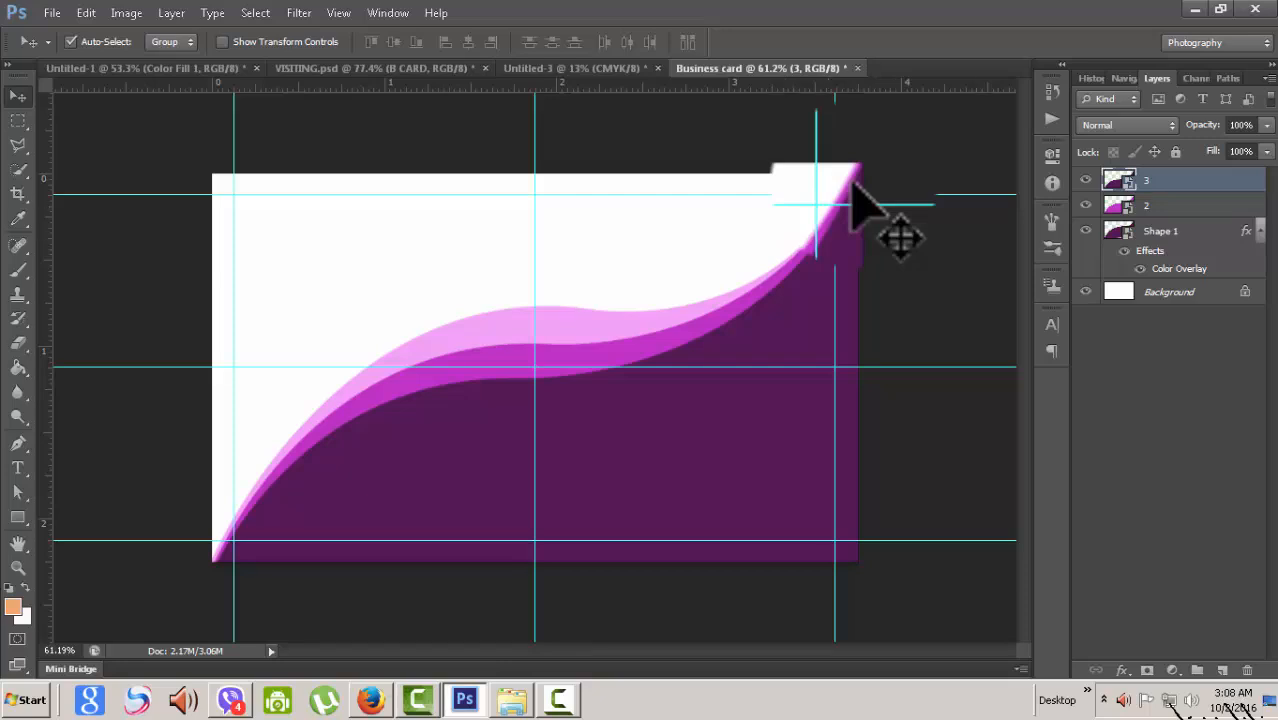
- Add a black Solid Color fill layer above the Background layer
click(853, 180)
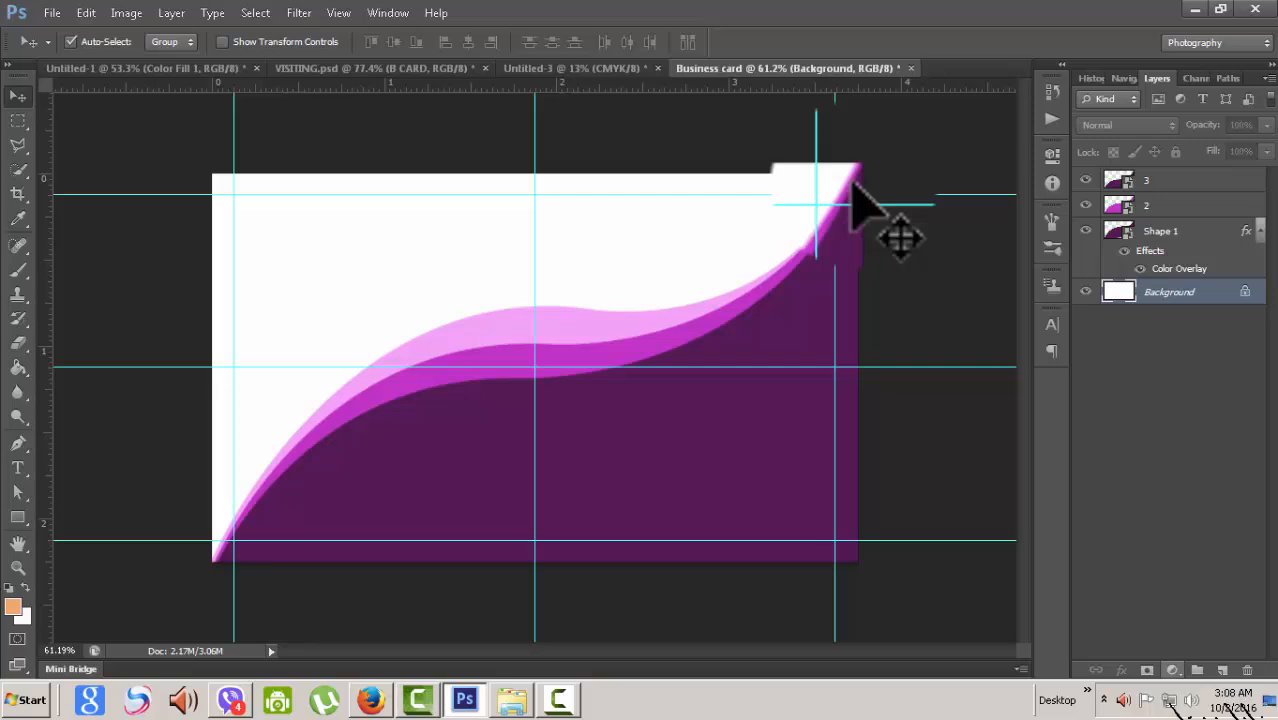
click(1172, 670)
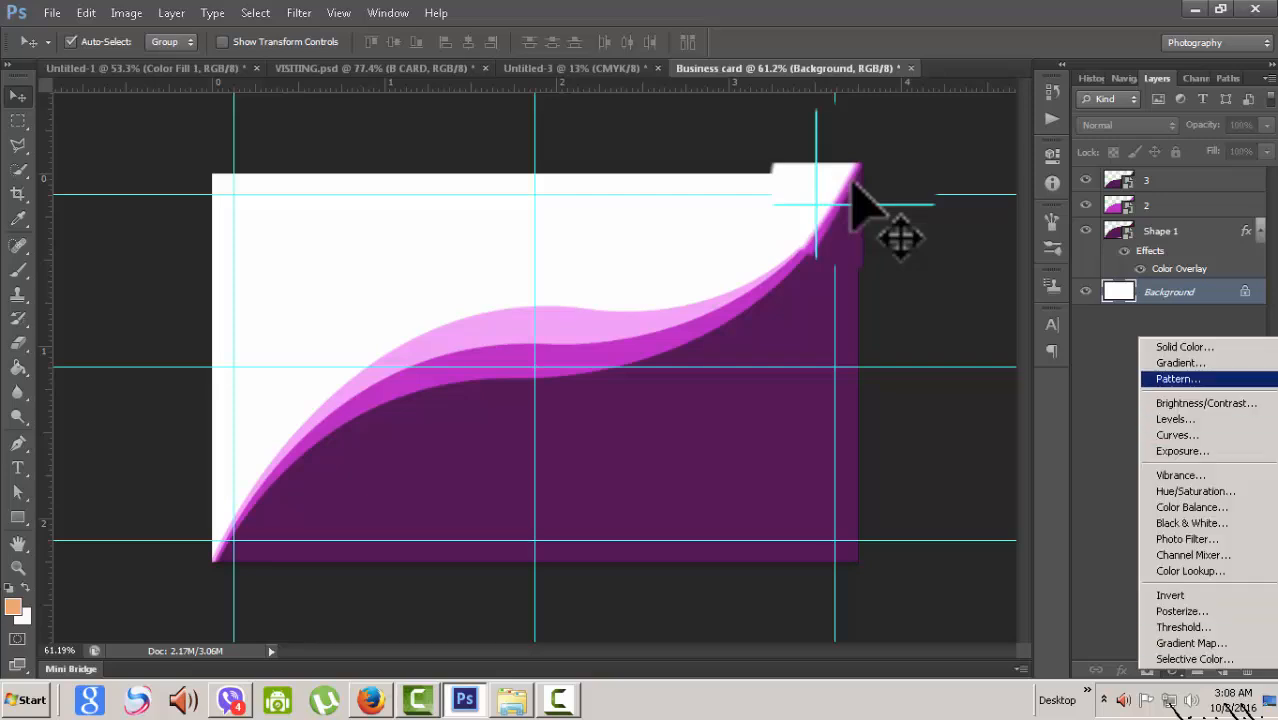
click(1185, 347)
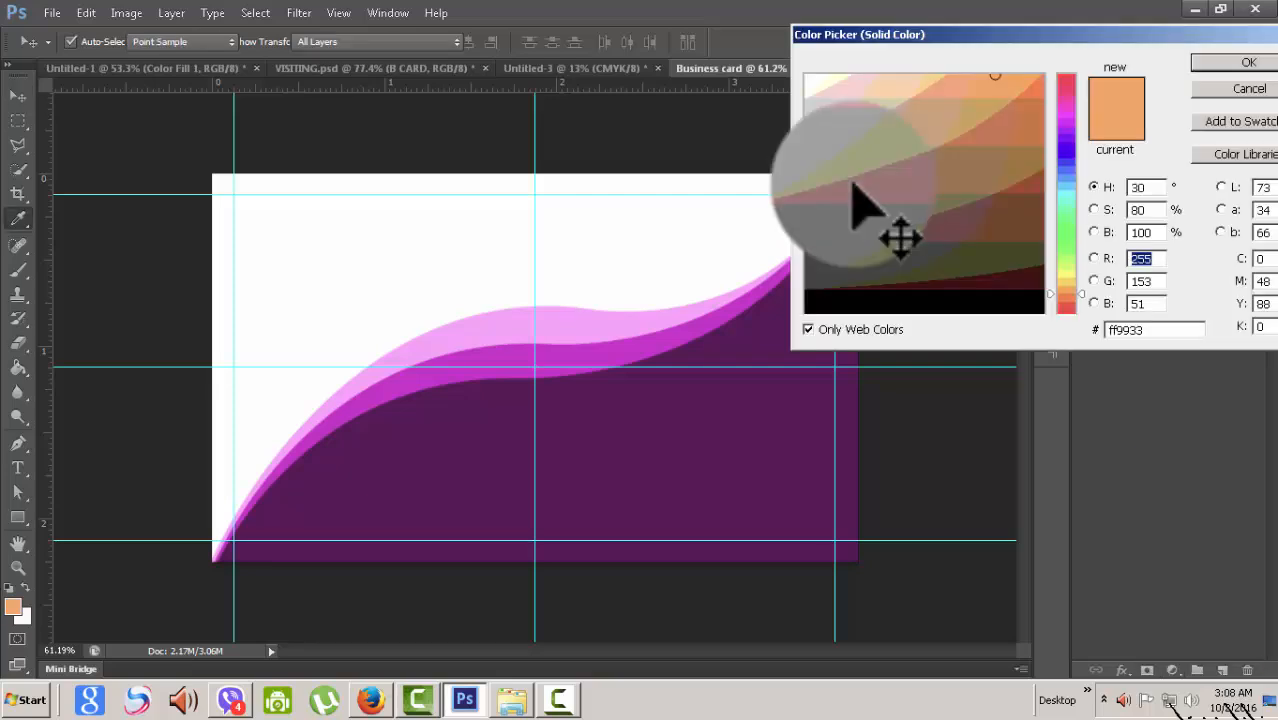
click(901, 301)
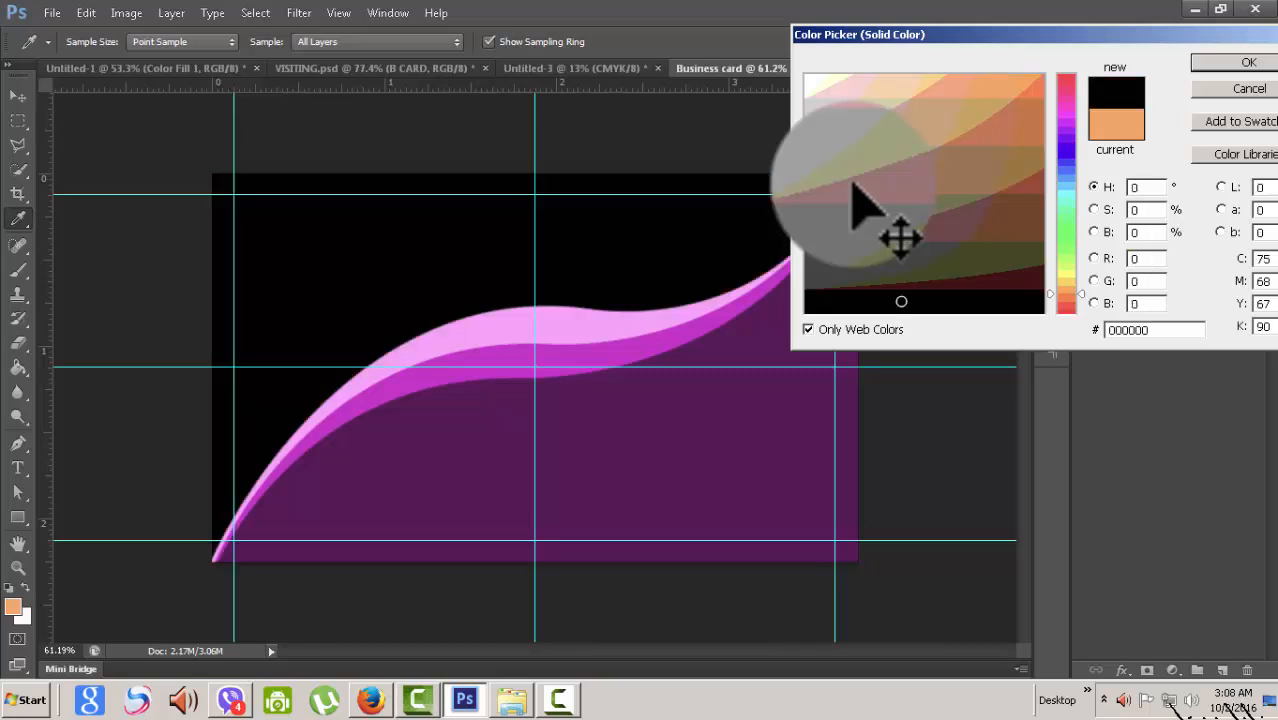
key(Return)
scroll(857, 190, down, 1)
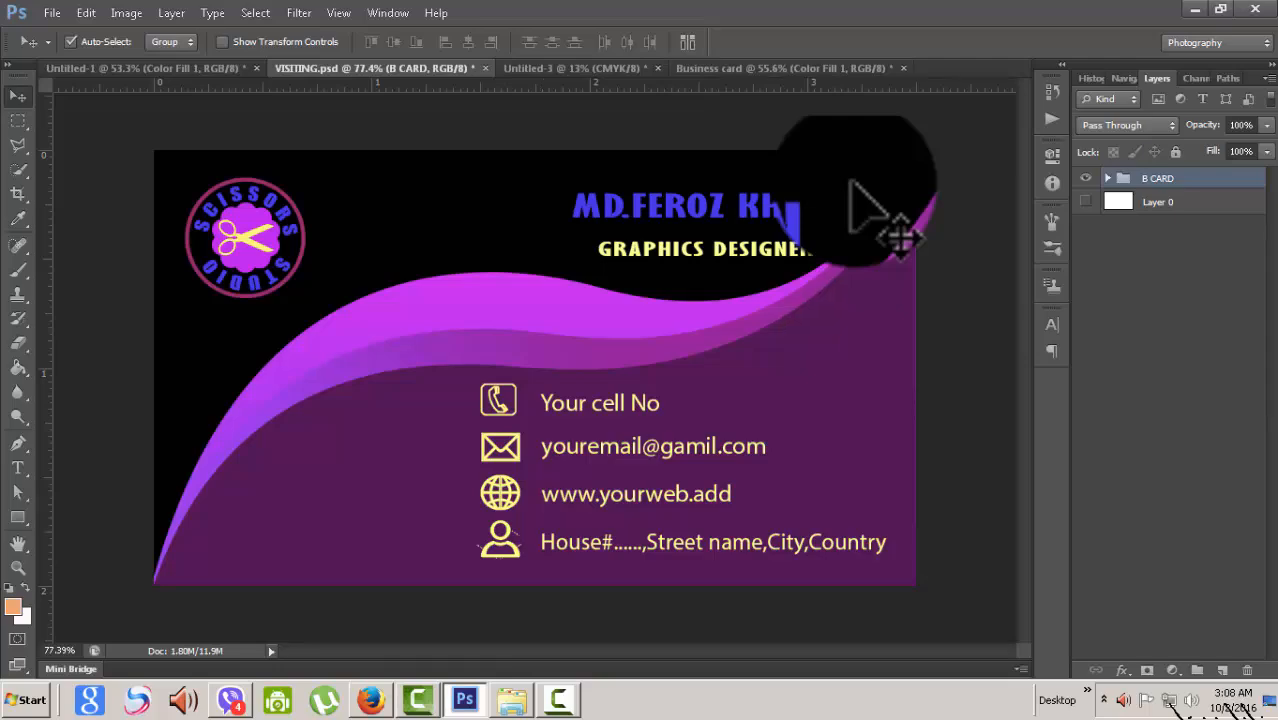
- Float the VISITING.psd tab into its own window and reposition it to view the reference card
drag(374, 68, 701, 12)
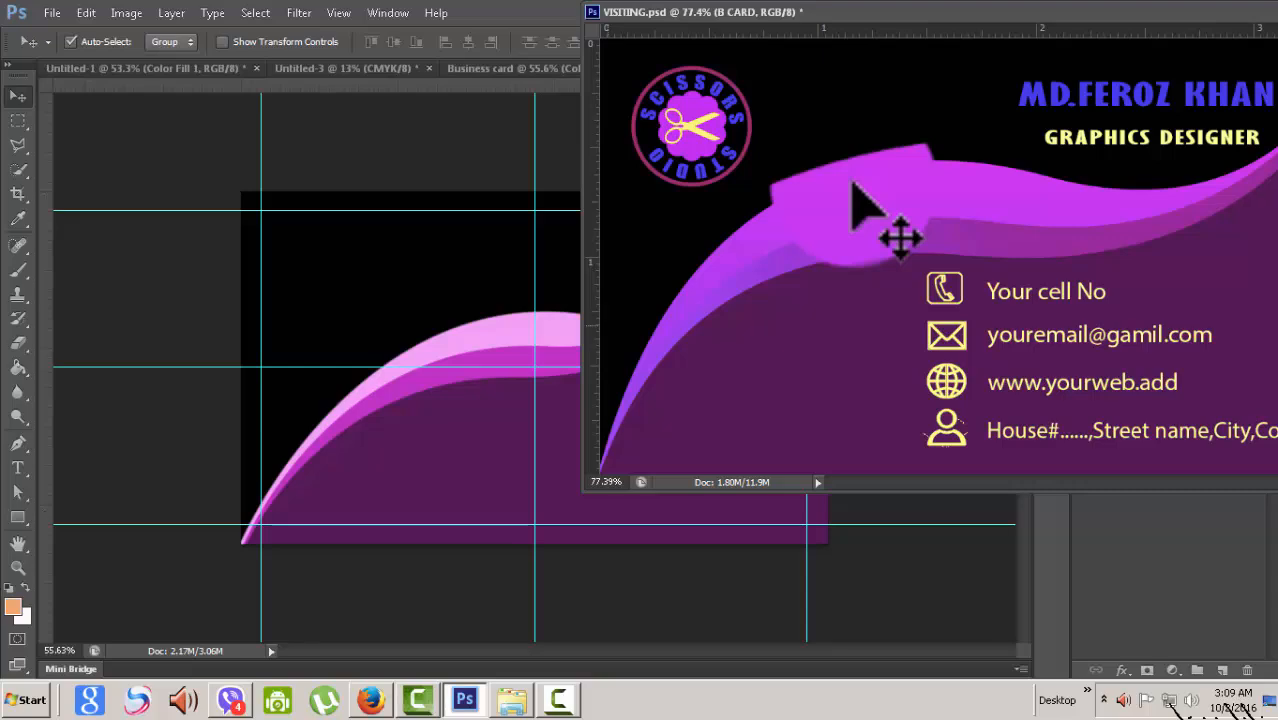
mouse_move(701, 12)
mouse_down()
mouse_move(635, 215)
mouse_move(502, 381)
mouse_move(151, 349)
mouse_move(249, 374)
mouse_move(265, 413)
mouse_up()
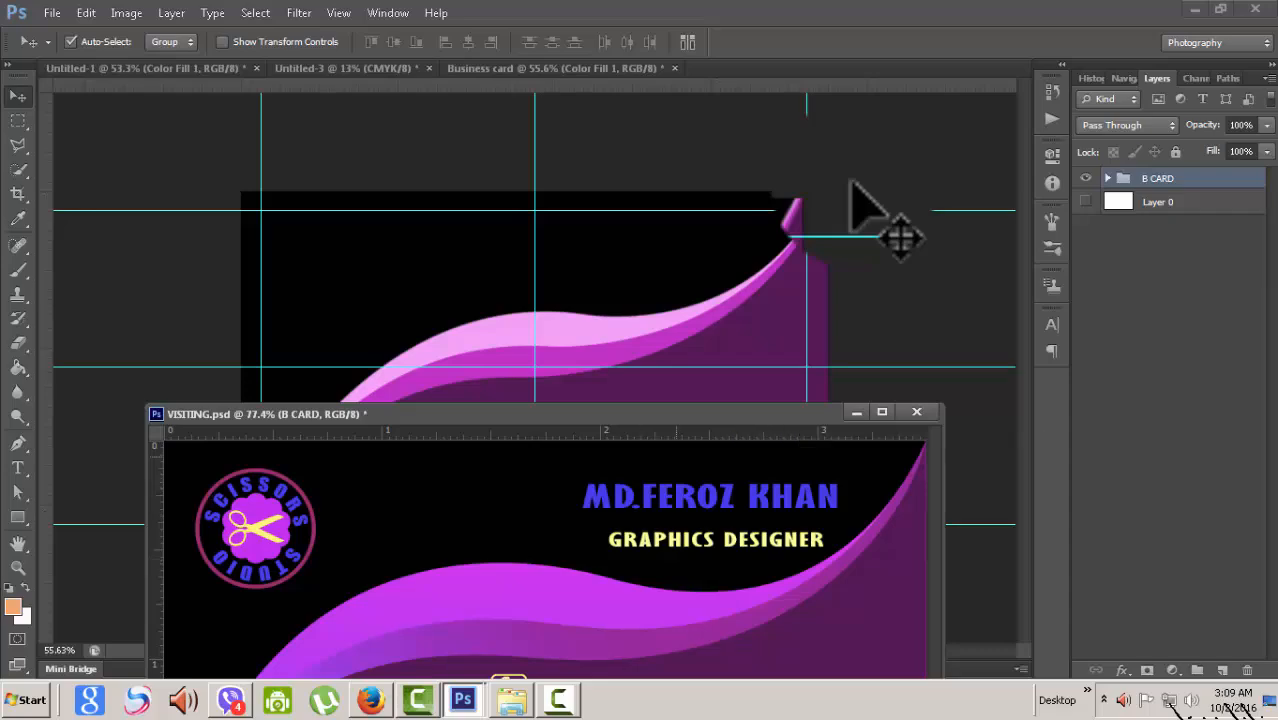
mouse_move(700, 413)
mouse_down()
mouse_move(811, 119)
mouse_move(617, 57)
mouse_move(566, 66)
mouse_up()
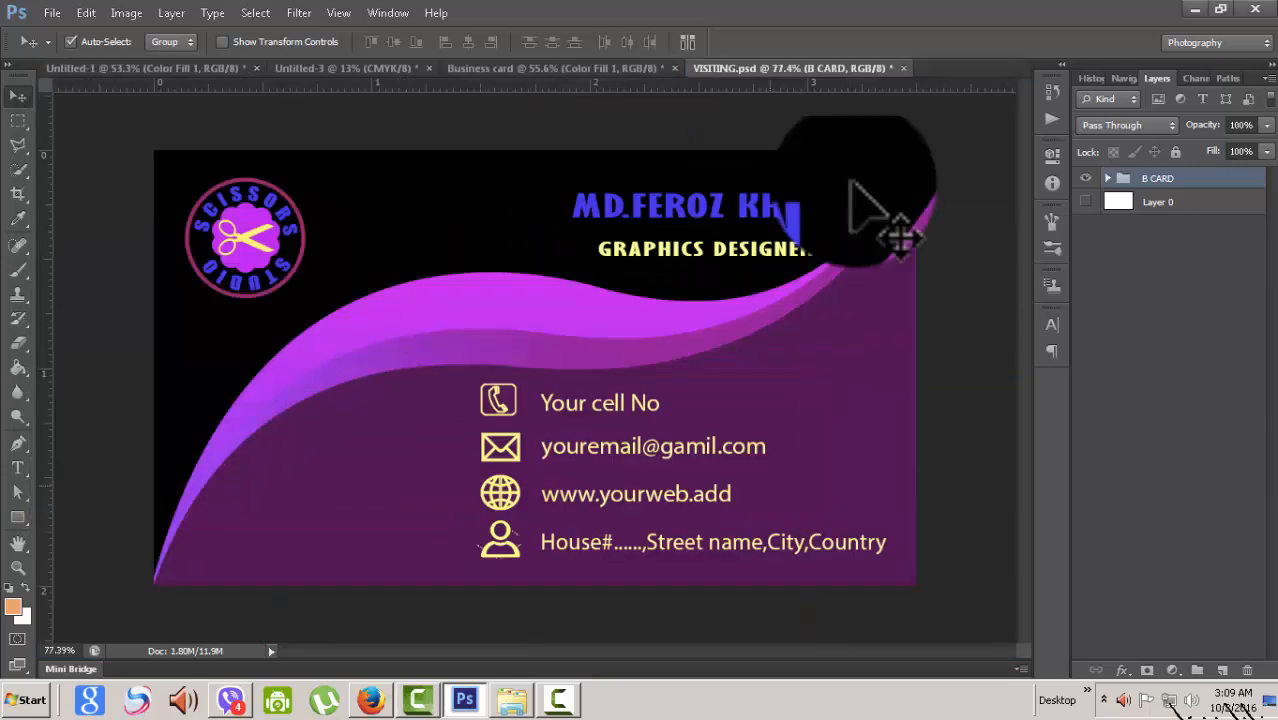
- Return to the Business card document
click(555, 68)
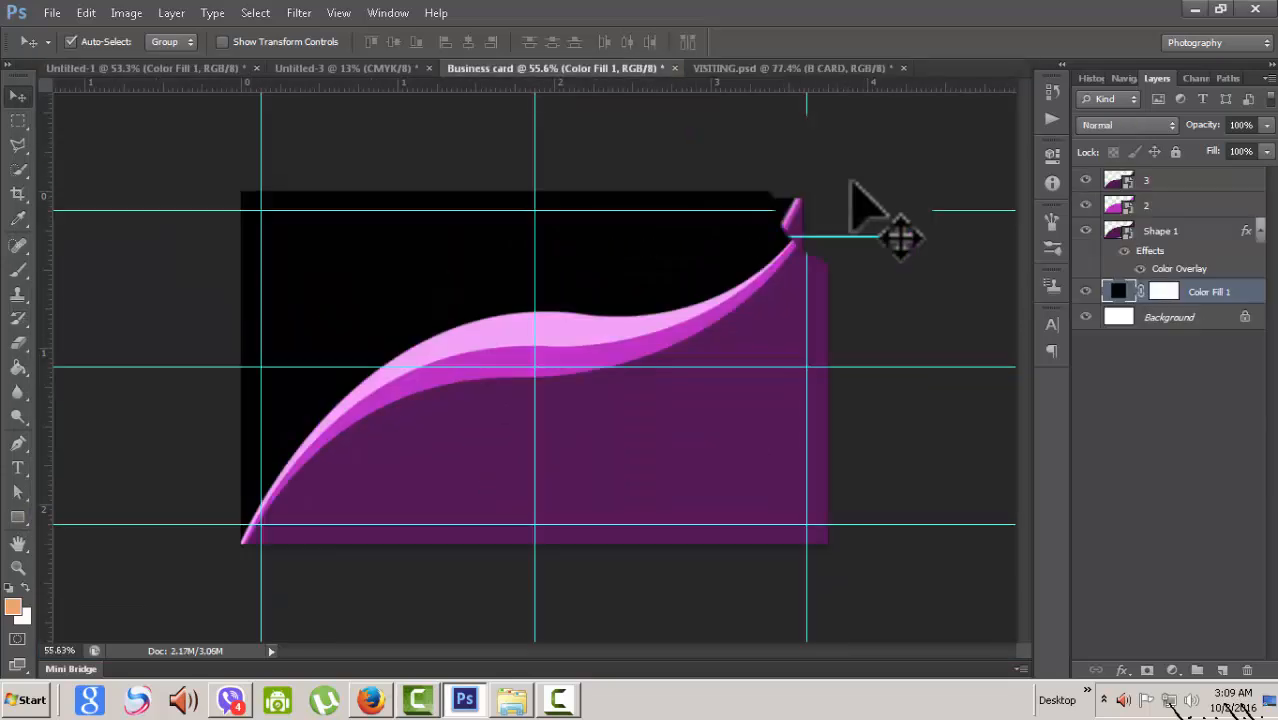
scroll(852, 182, up, 3)
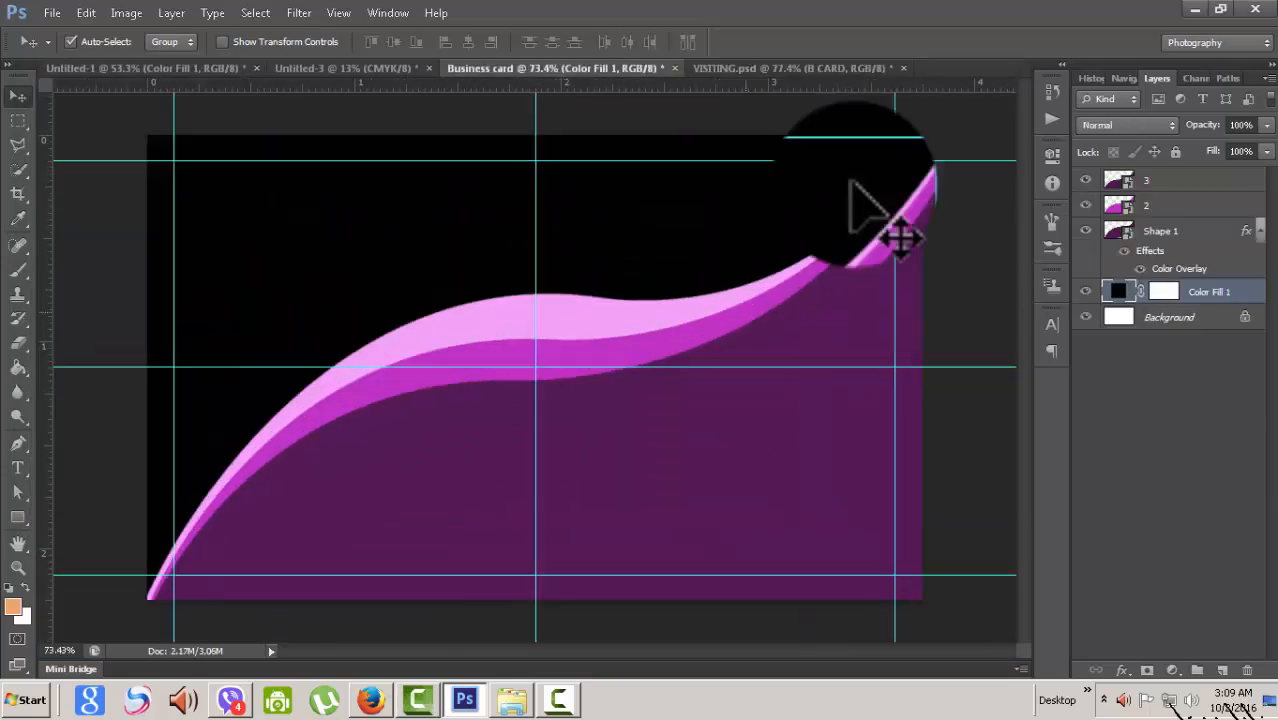
scroll(852, 182, down, 1)
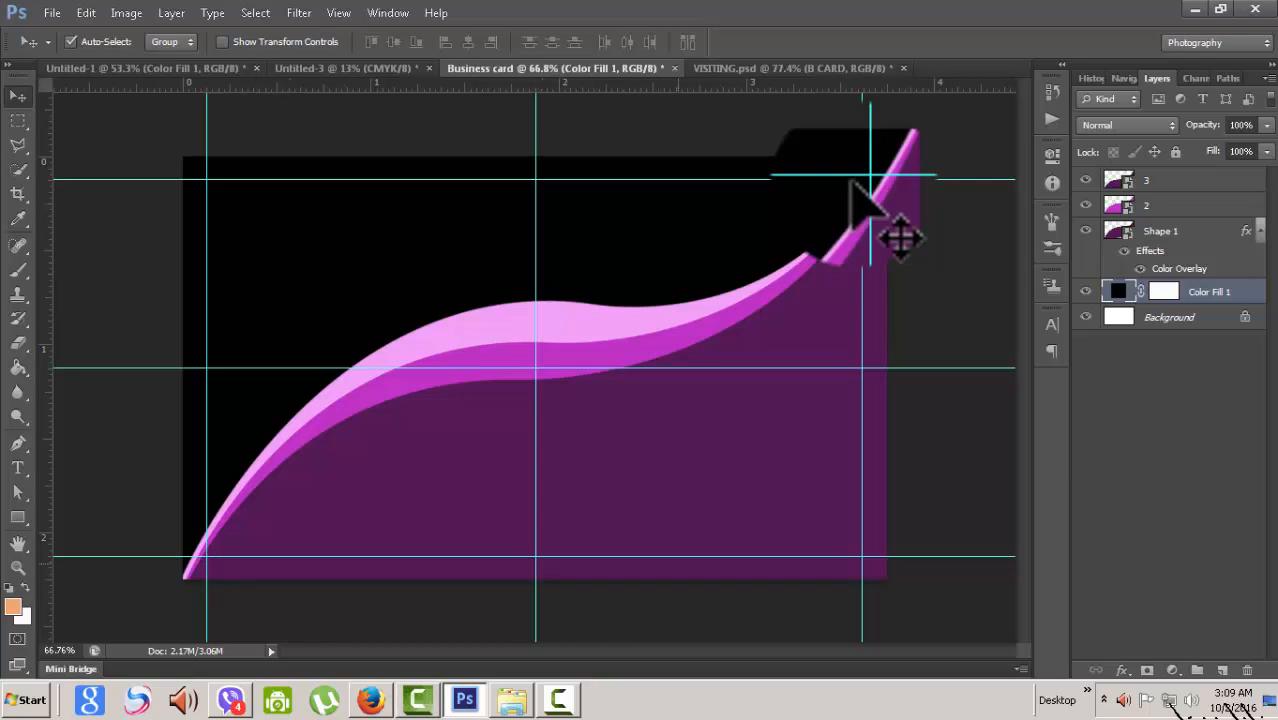
scroll(852, 183, up, 1)
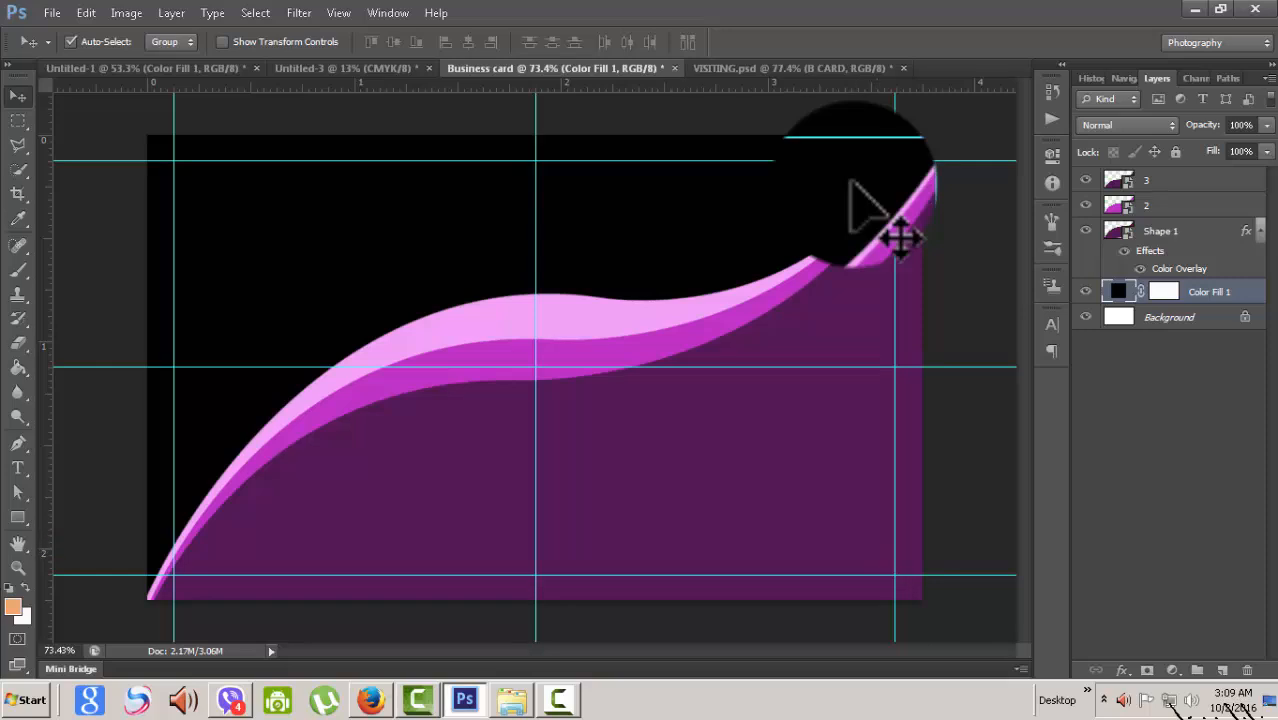
- Group layers 3, 2 and Shape 1 into a layer group named 'shape'
click(852, 183)
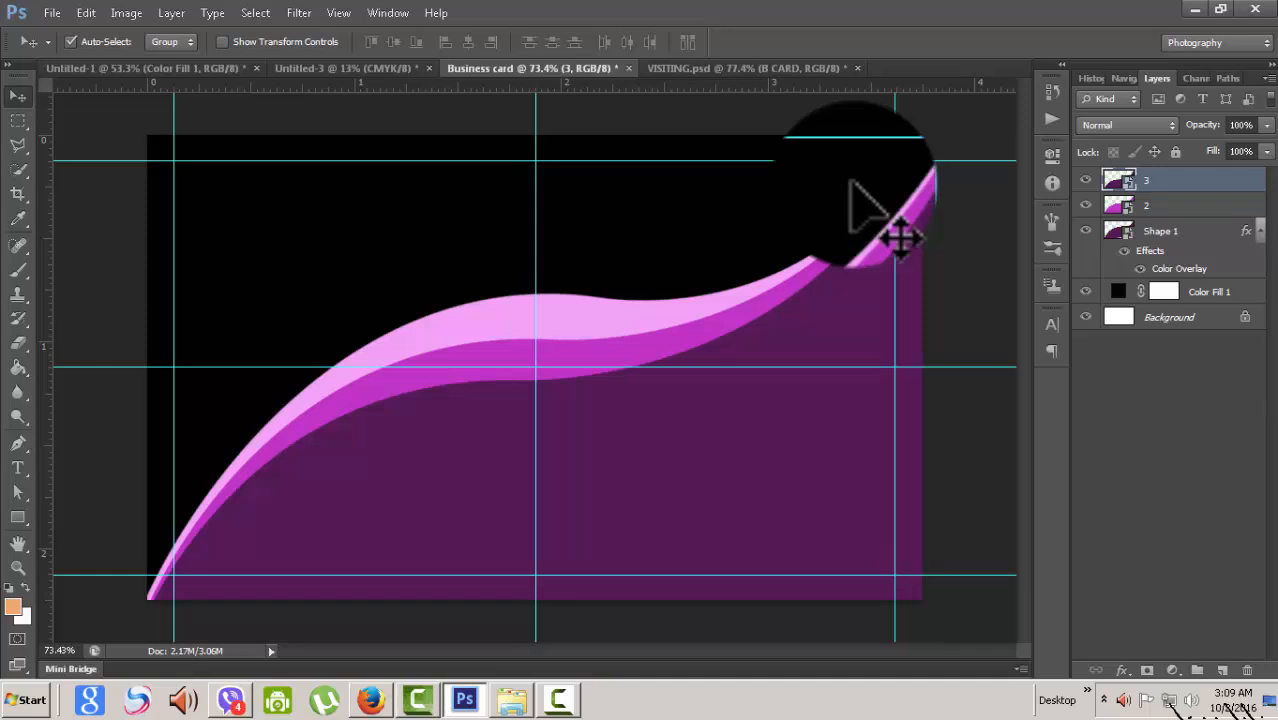
key(alt+shift+bracketleft)
key(alt+shift+bracketleft)
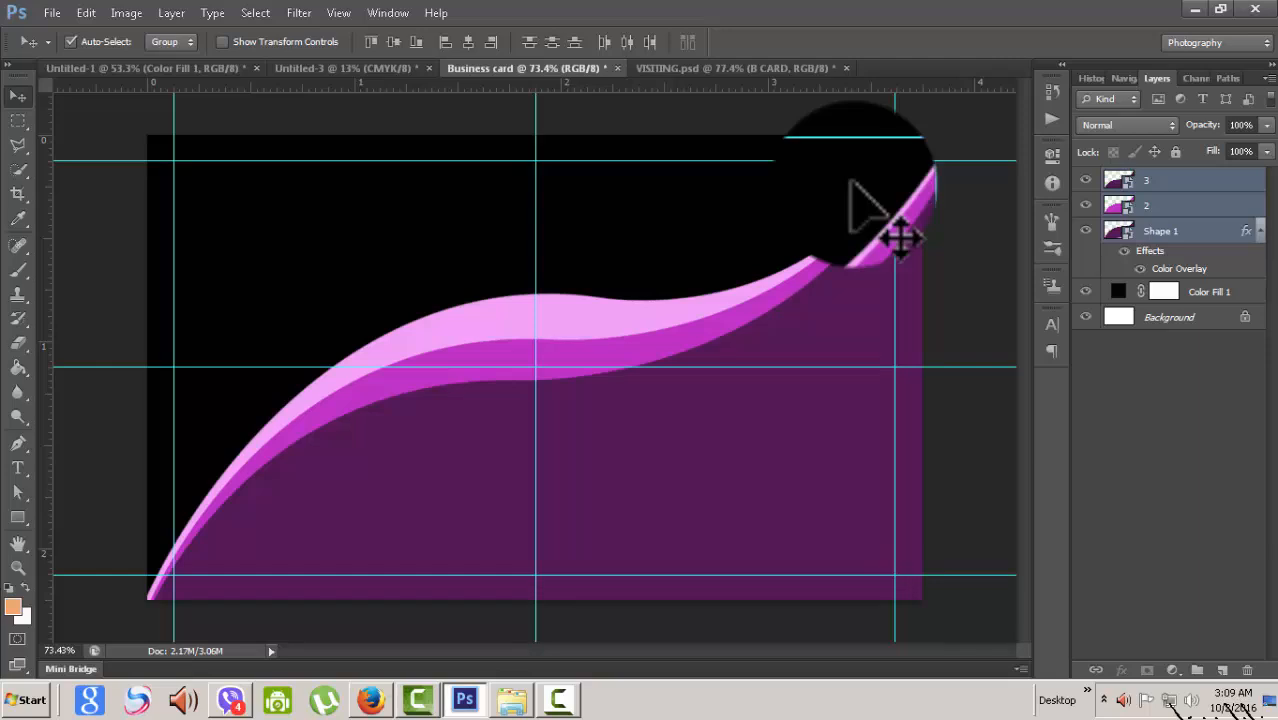
key(ctrl+g)
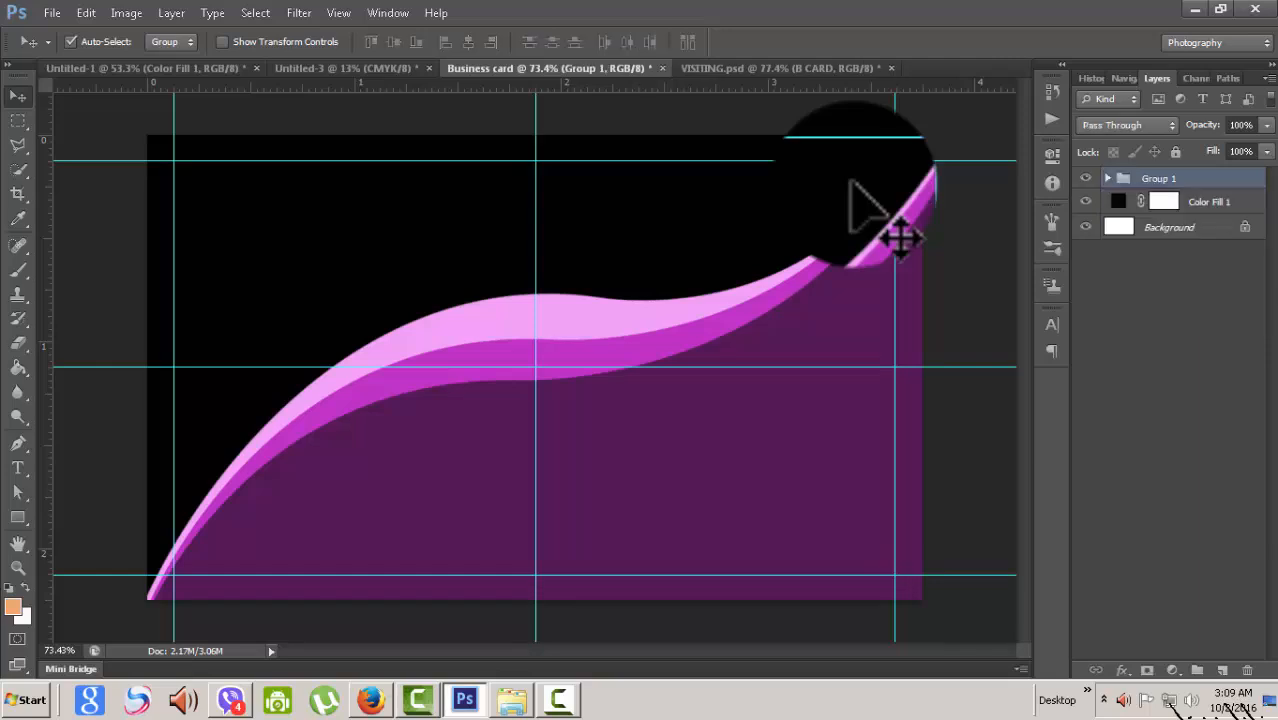
key(F2)
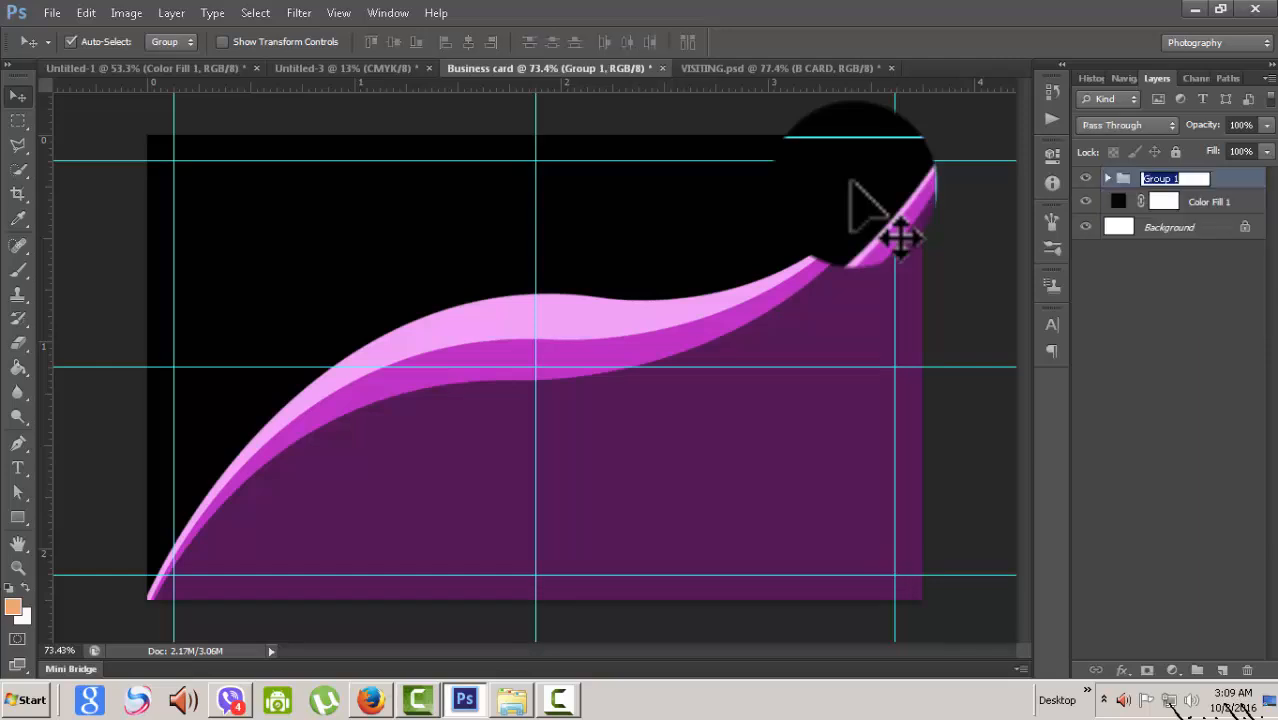
text(shape)
key(Return)
key(ctrl+comma)
key(ctrl+comma)
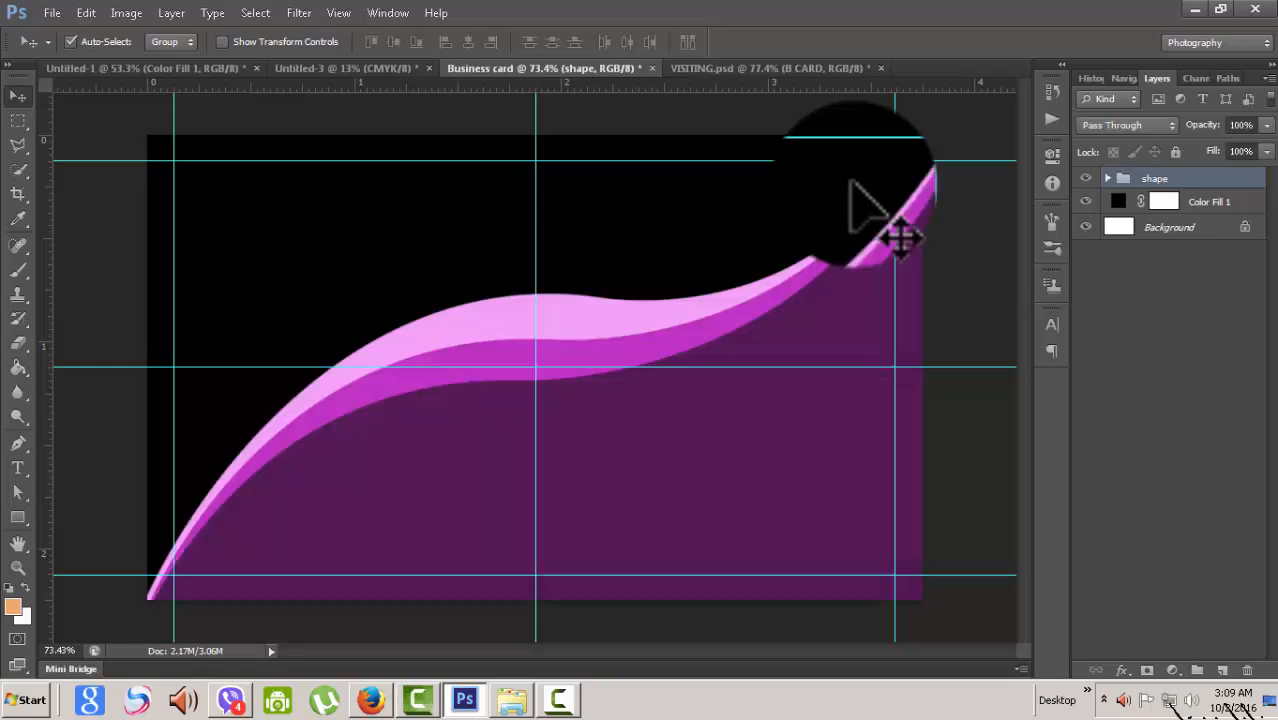
mouse_move(852, 182)
mouse_down()
mouse_move(844, 139)
mouse_move(844, 174)
mouse_up()
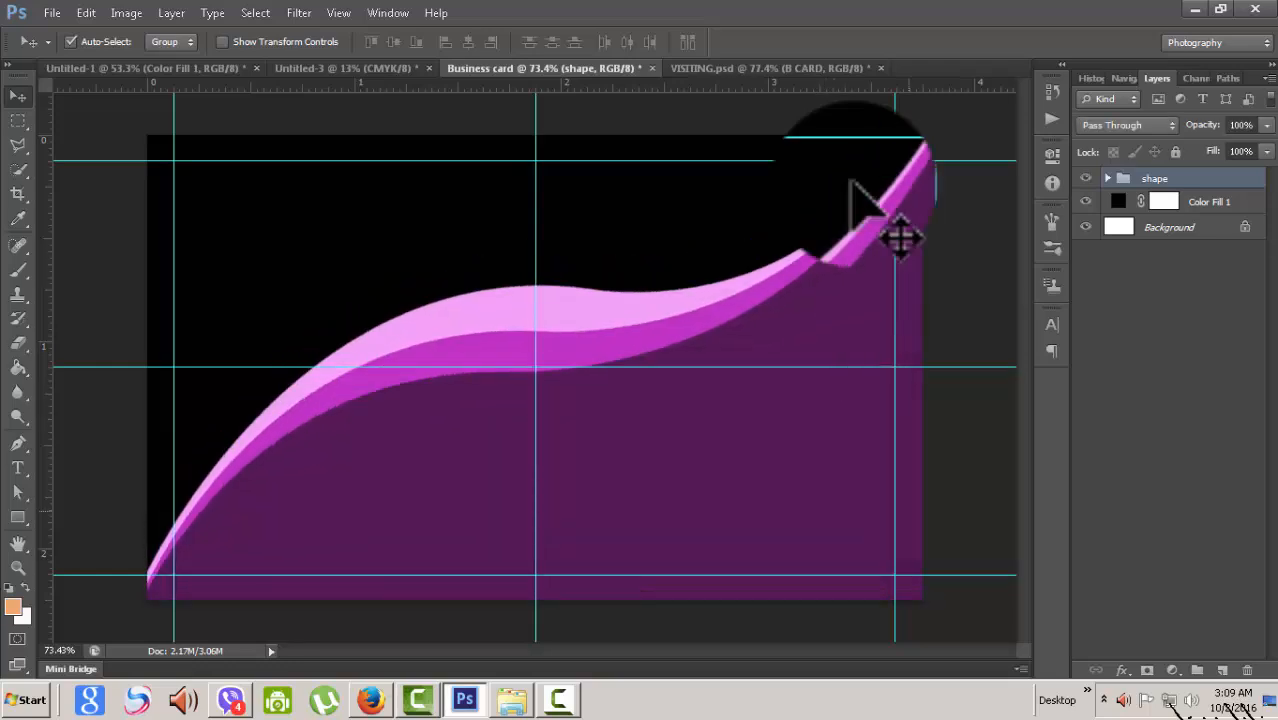
- Start a text box near the card's top centre using the Impact font
key(ctrl+z)
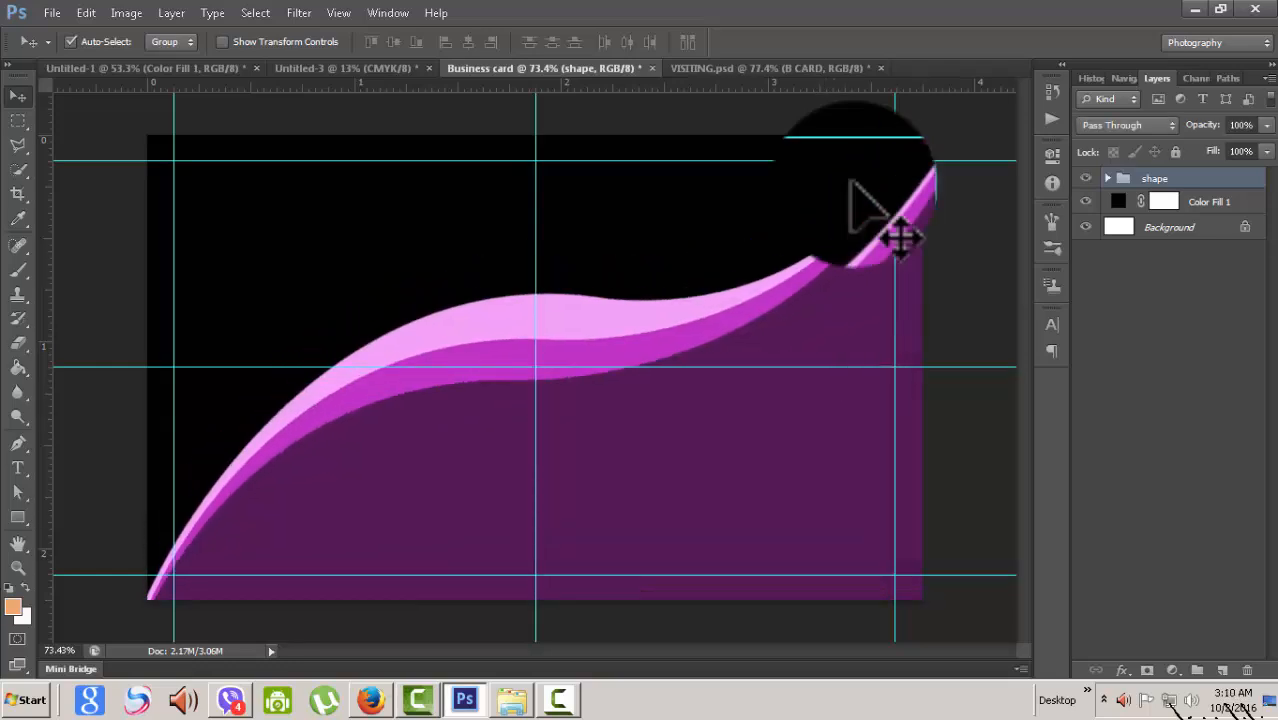
key(t)
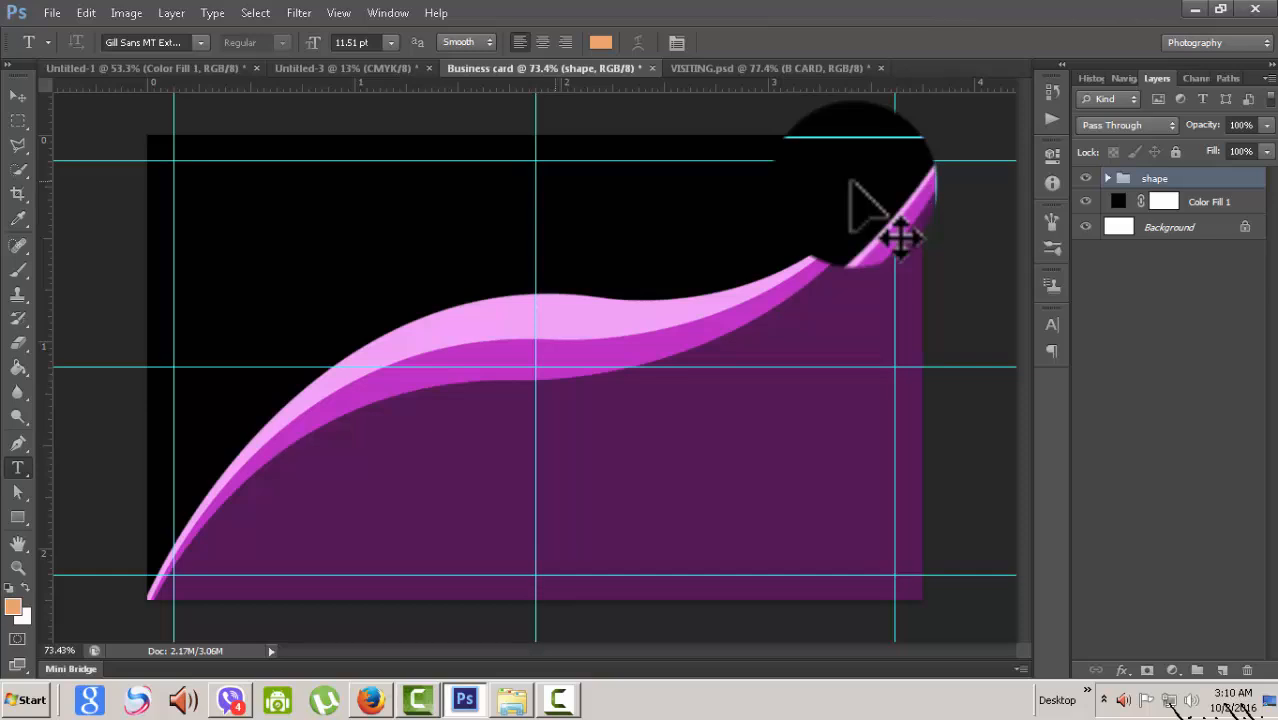
click(555, 168)
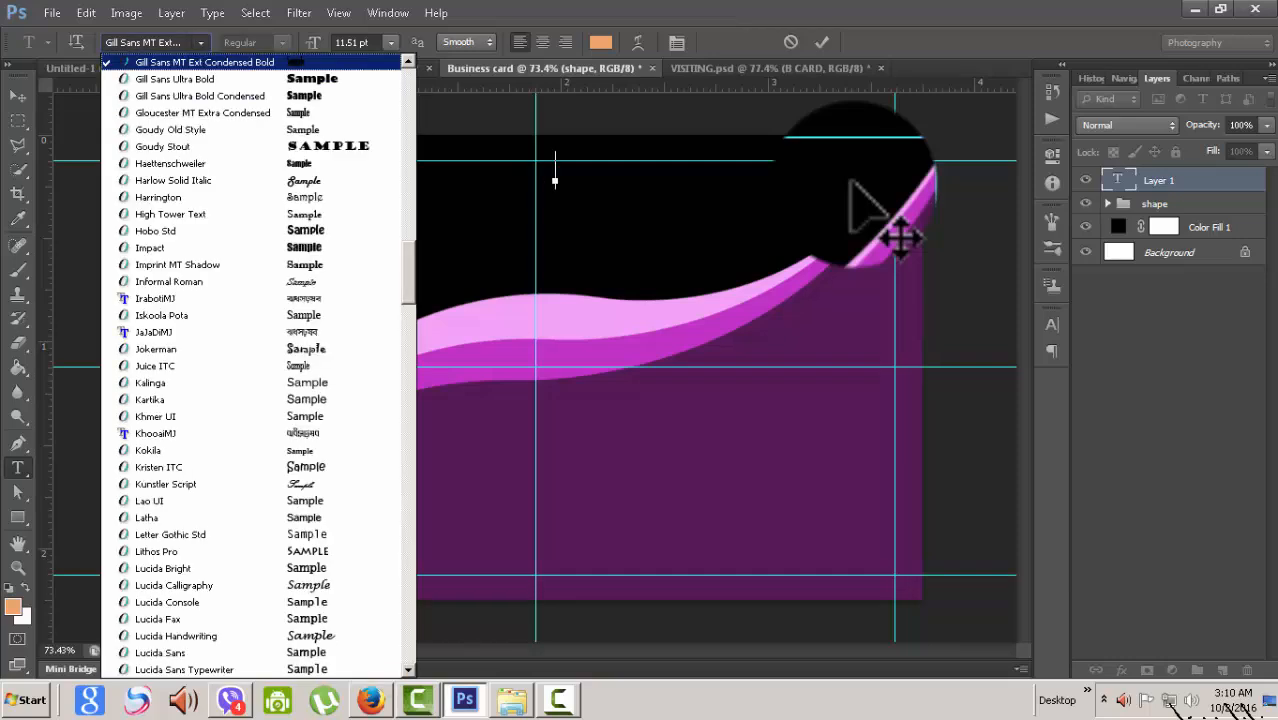
key(Down)
key(Down)
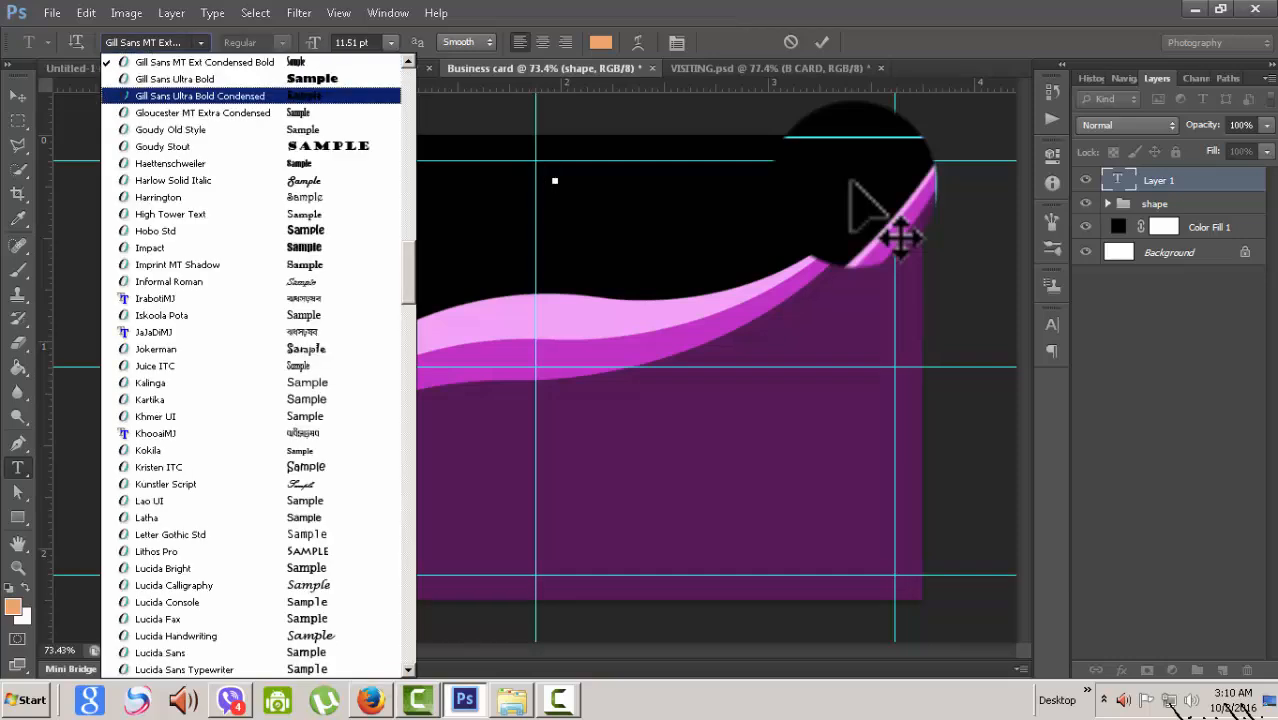
key(Up)
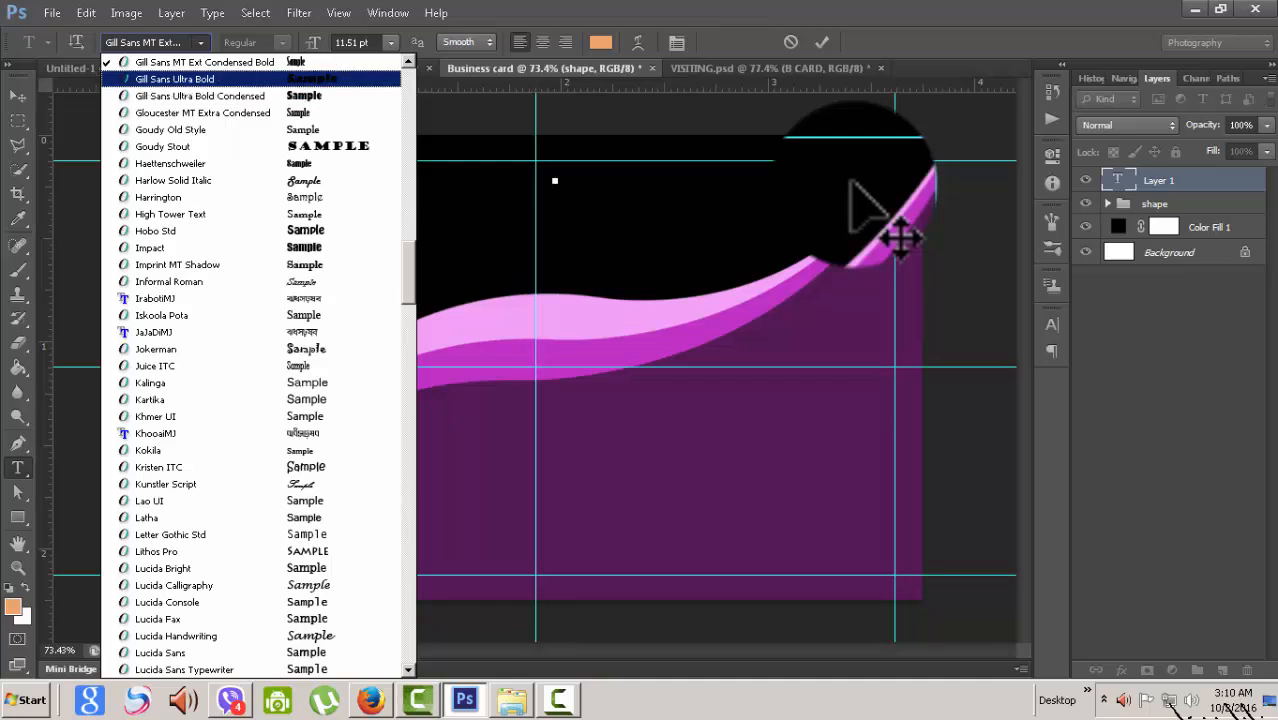
key(Up)
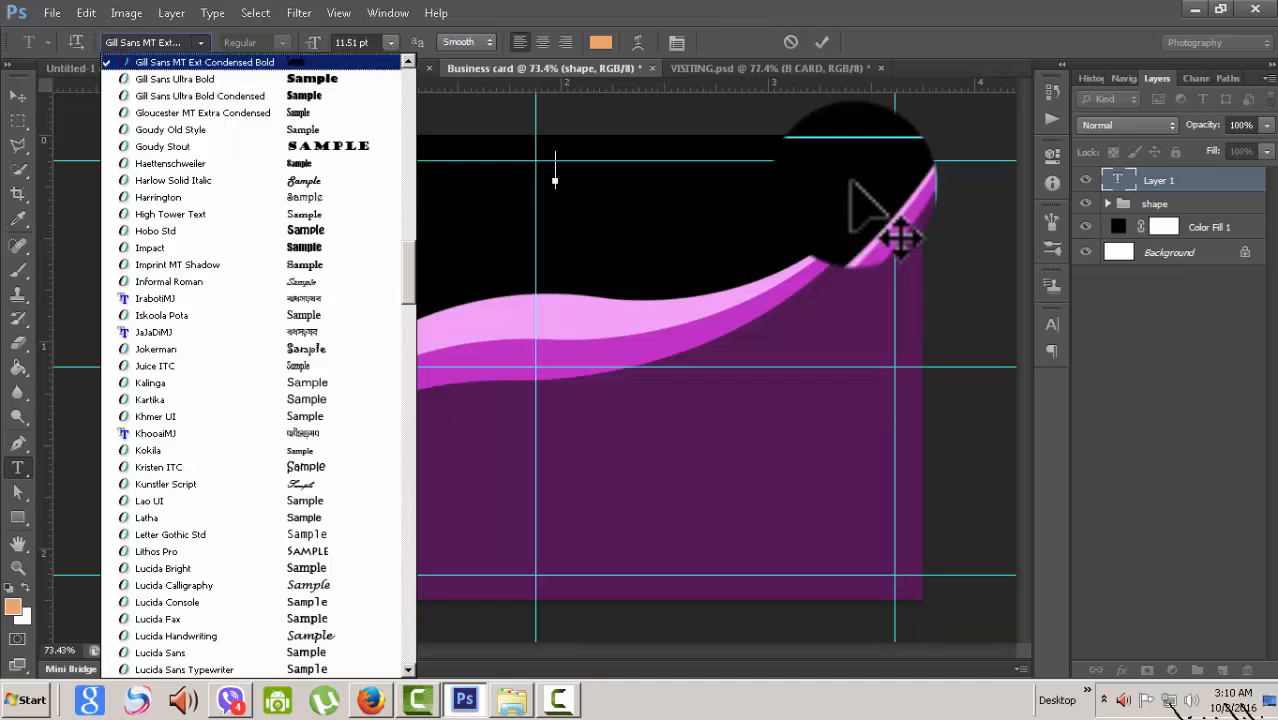
key(Down)
key(Down)
key(Down)
key(Down)
key(Down)
key(Down)
key(Down)
key(Down)
key(Down)
key(Down)
key(Down)
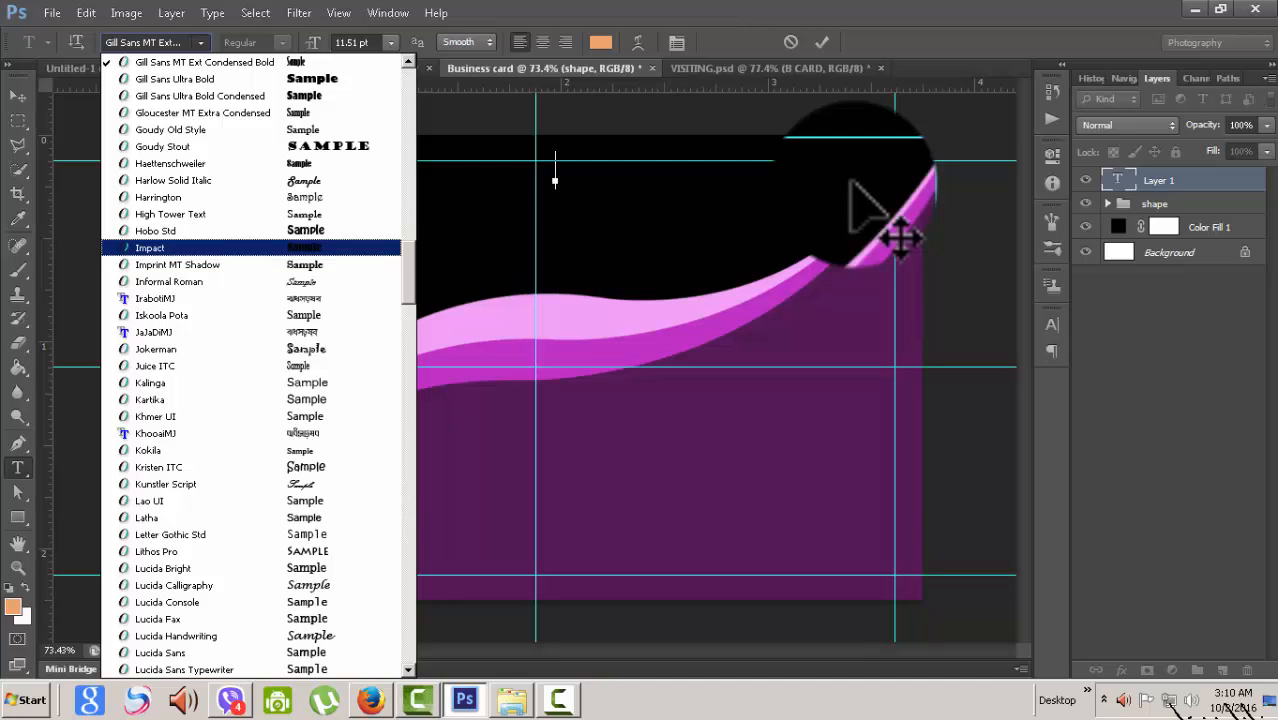
key(Return)
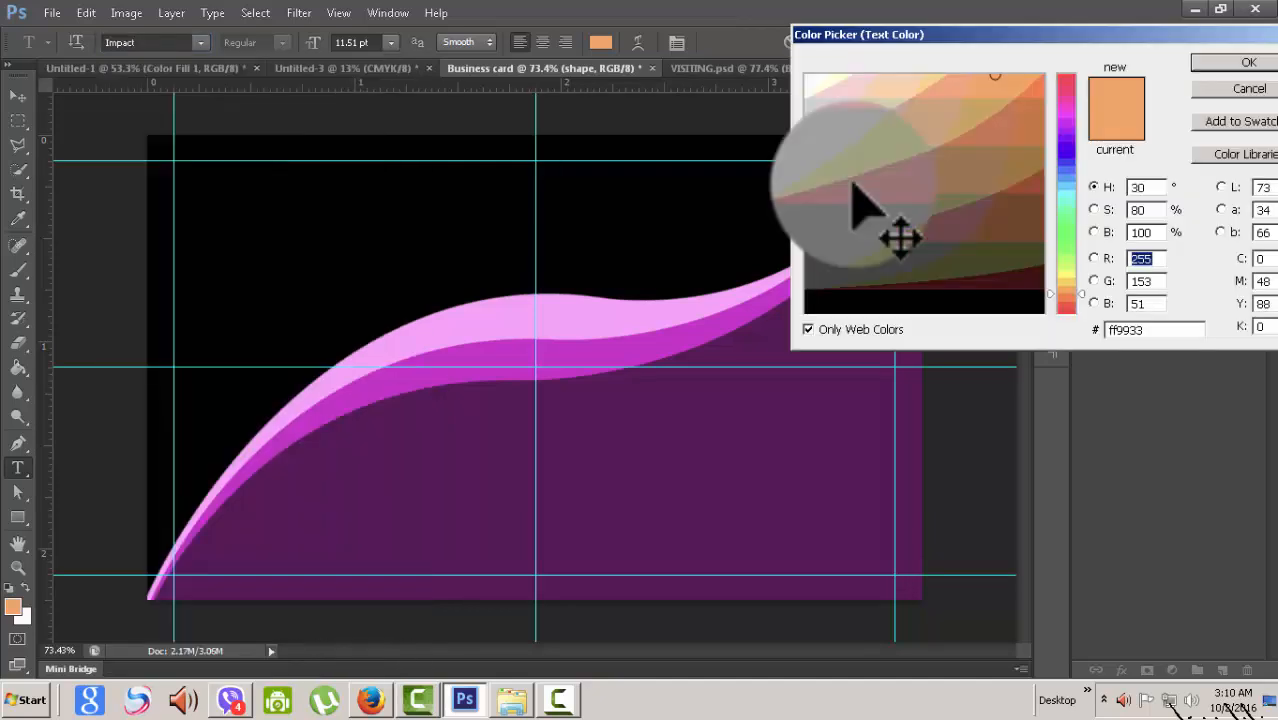
- Set the text colour to orange-red, type the designer's full name and commit it
click(1032, 92)
key(Return)
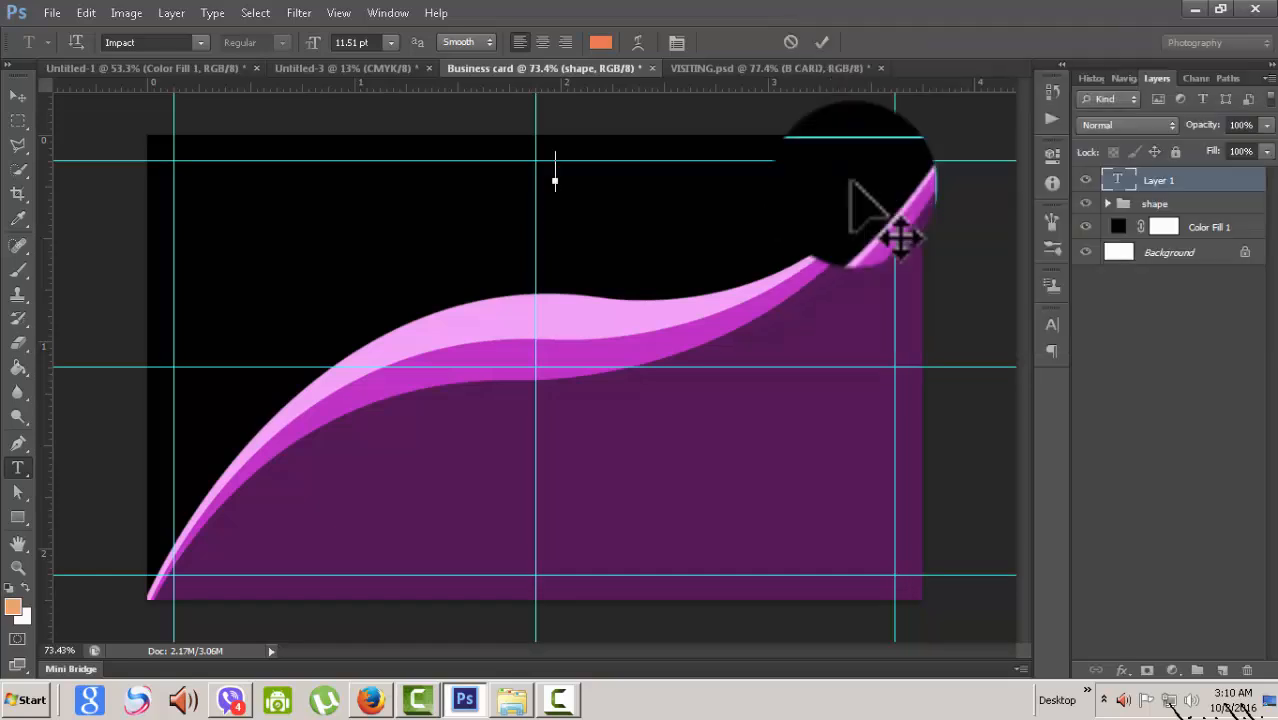
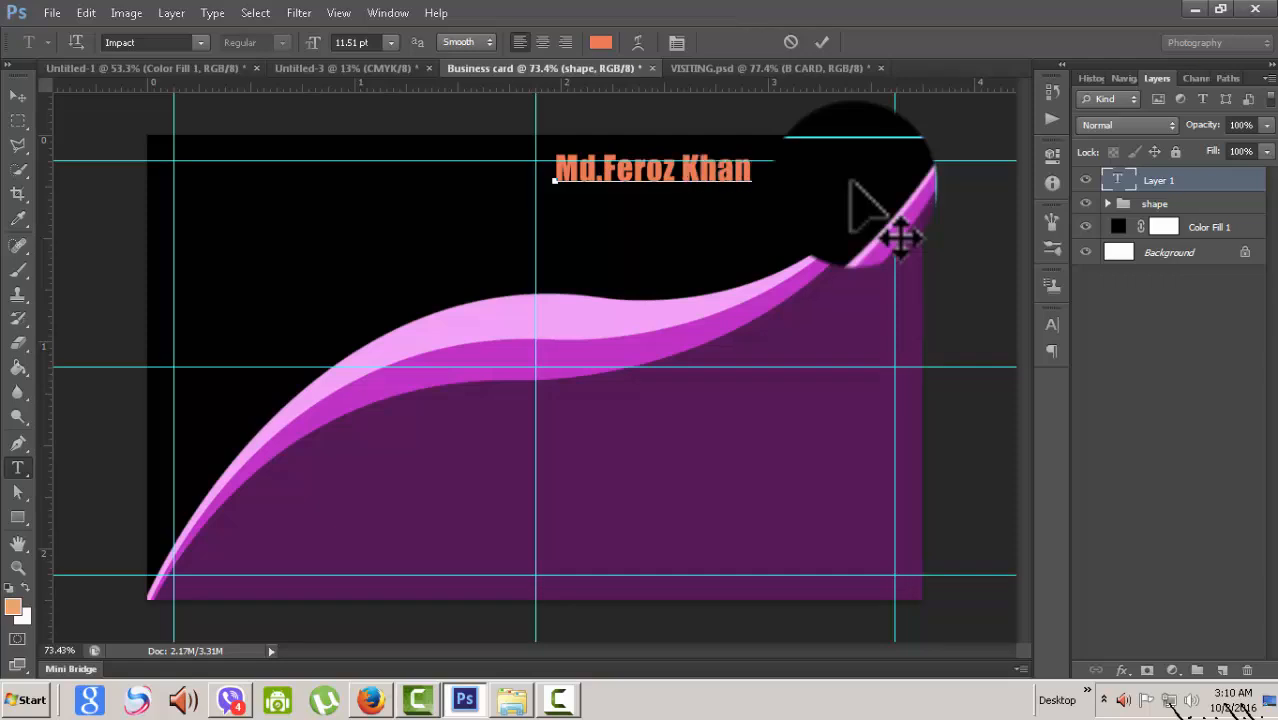
click(18, 96)
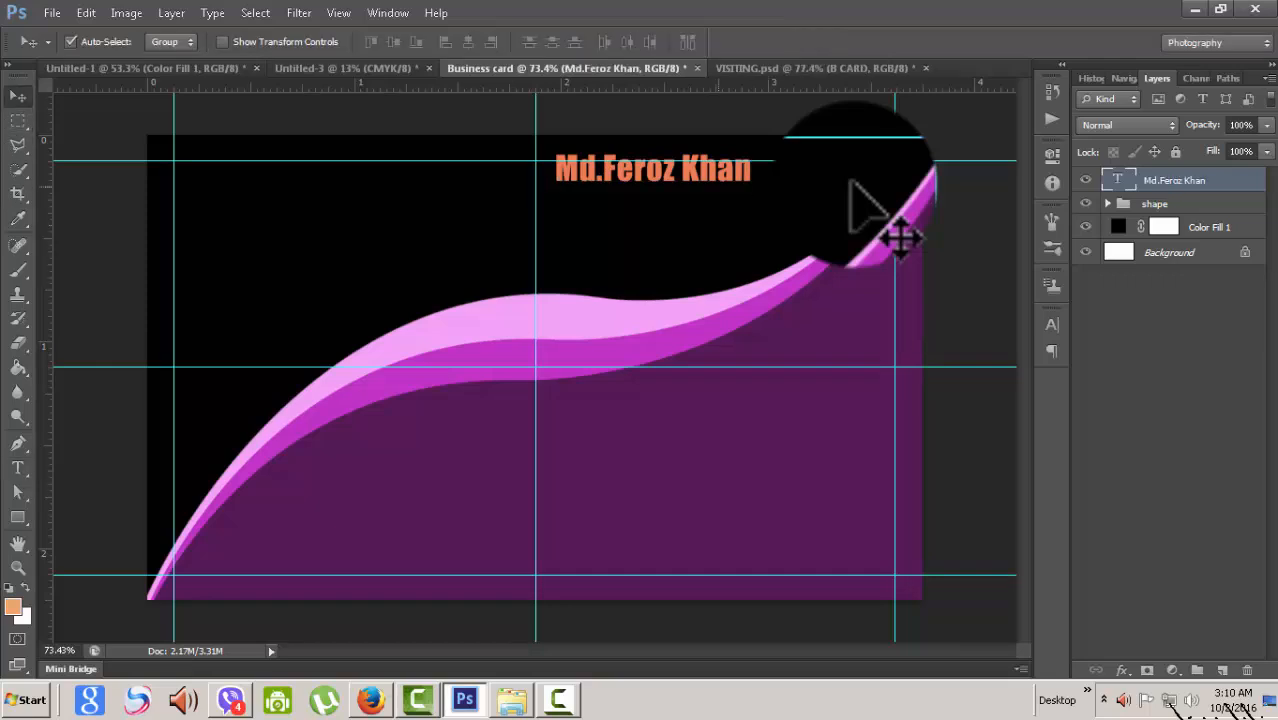
- Nudge the orange name heading slightly right and lower with the arrow keys
key(shift+Down)
key(shift+Left)
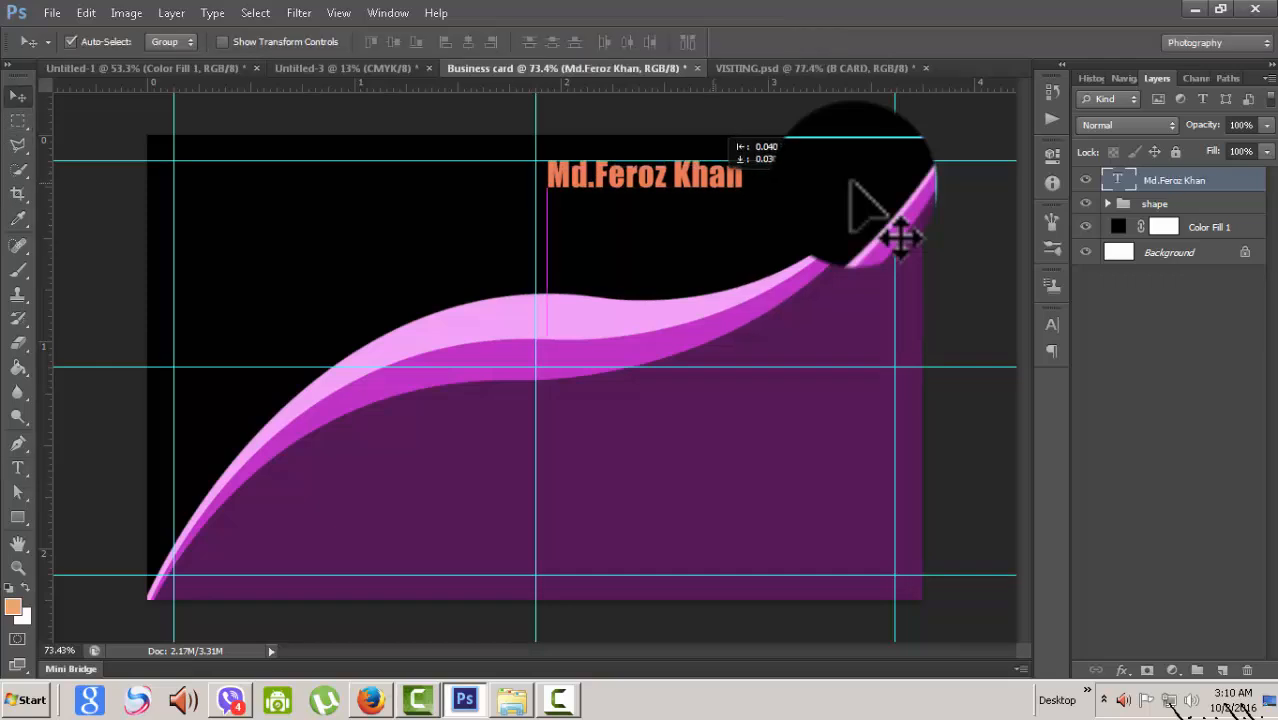
key(shift+Down)
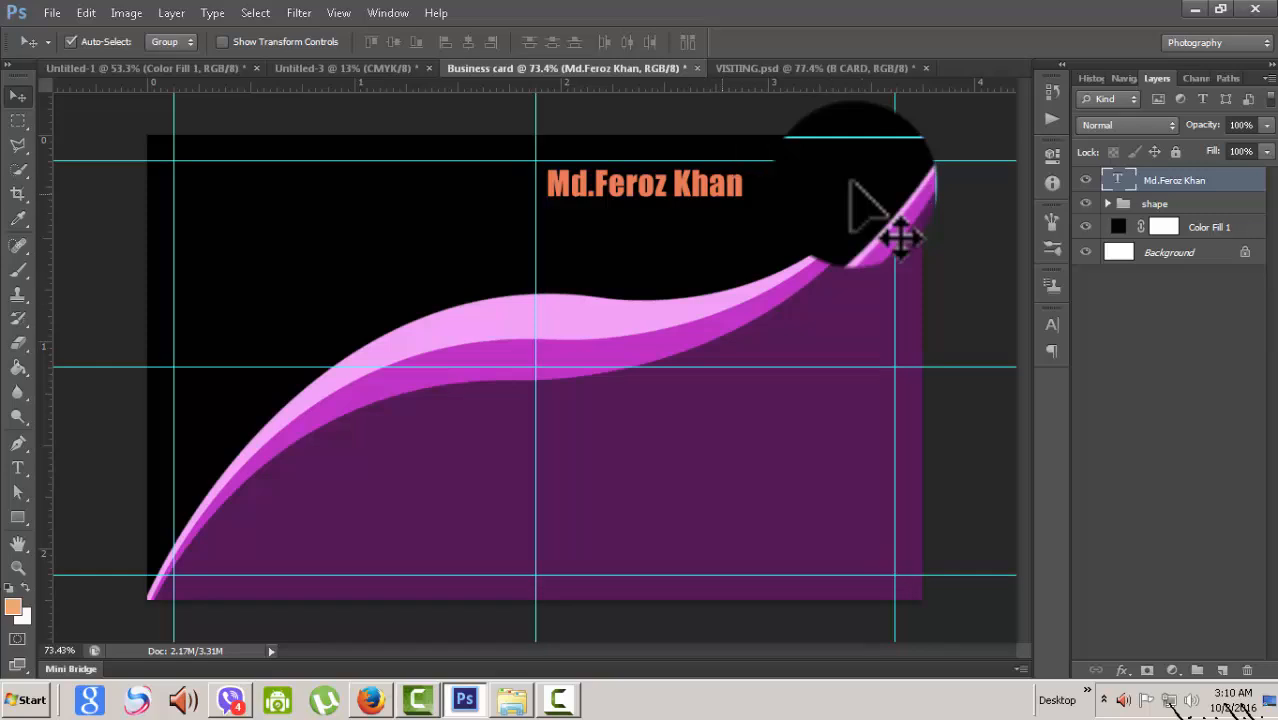
key(shift+Right)
key(shift+Right)
key(shift+Right)
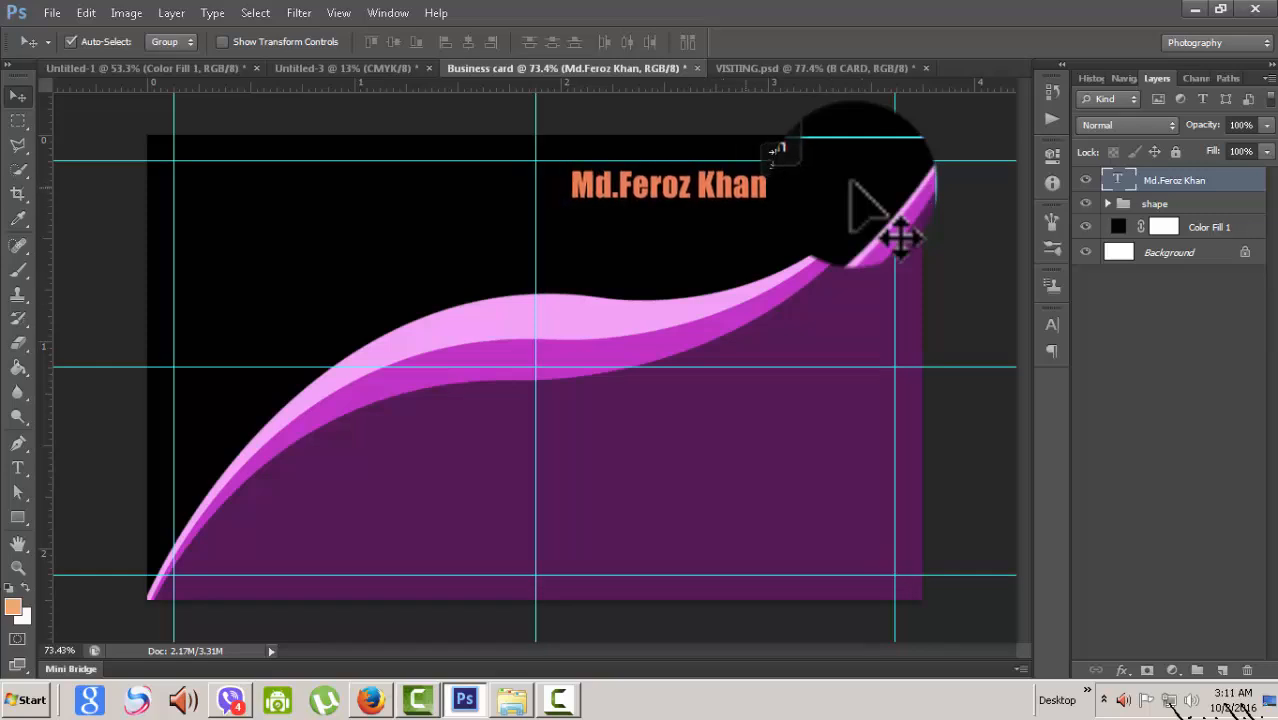
key(shift+Up)
key(shift+Left)
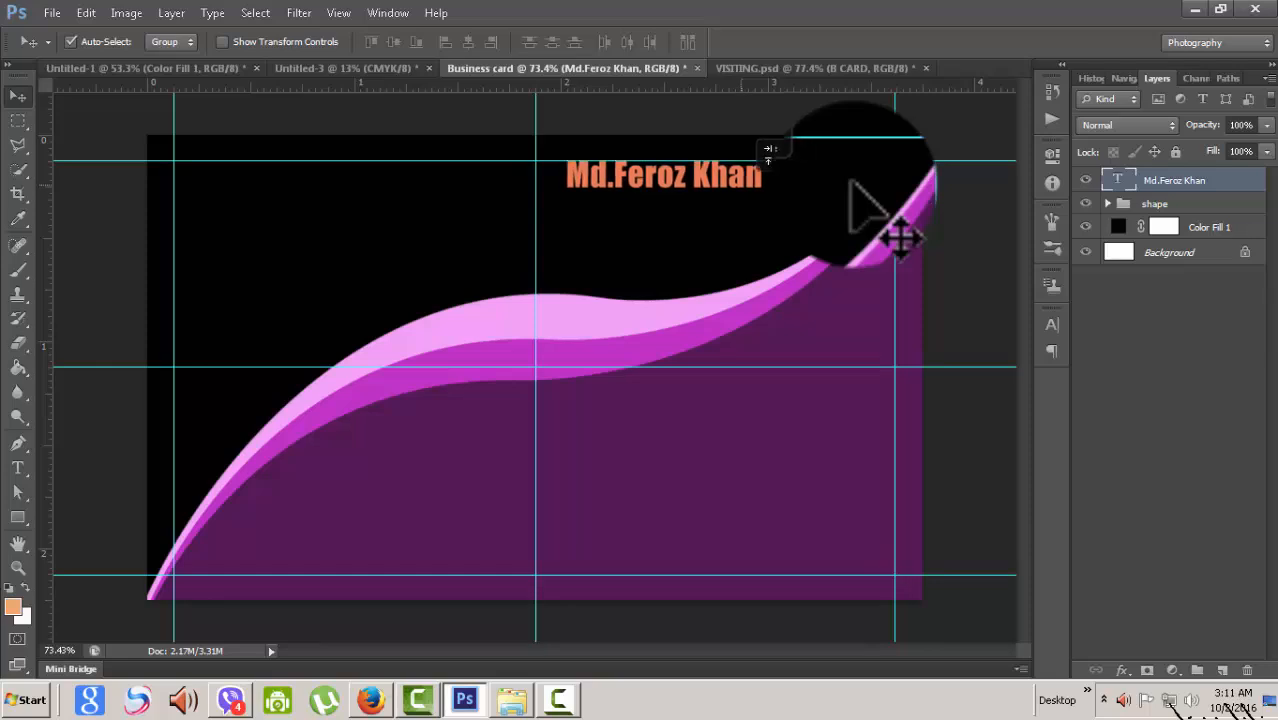
key(Down)
key(Down)
key(Down)
key(Down)
key(Down)
key(Down)
key(Down)
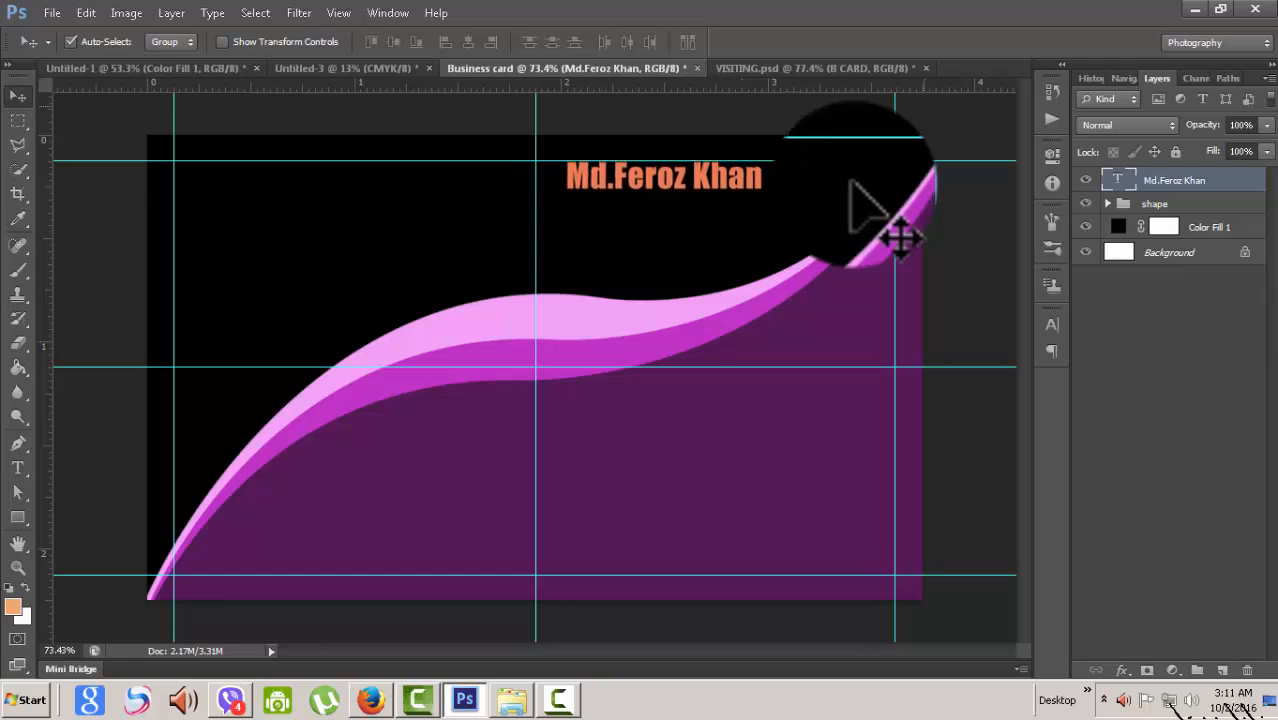
key(Down)
key(Down)
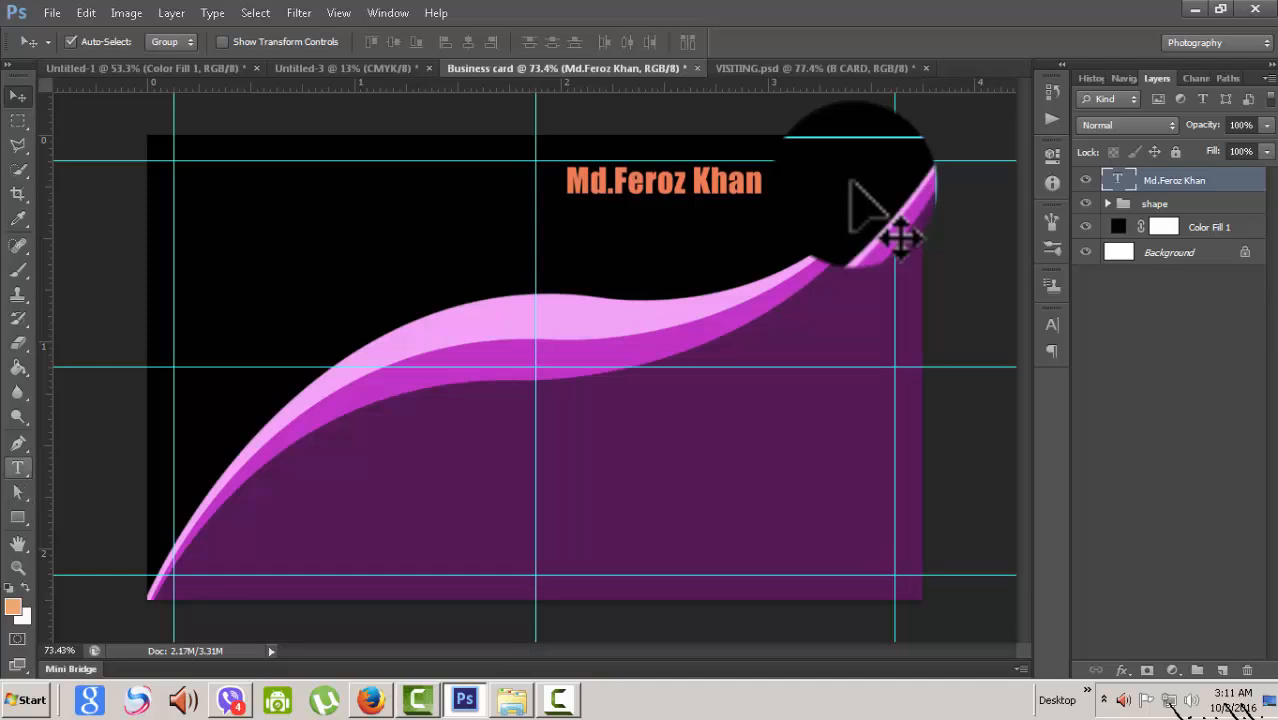
key(t)
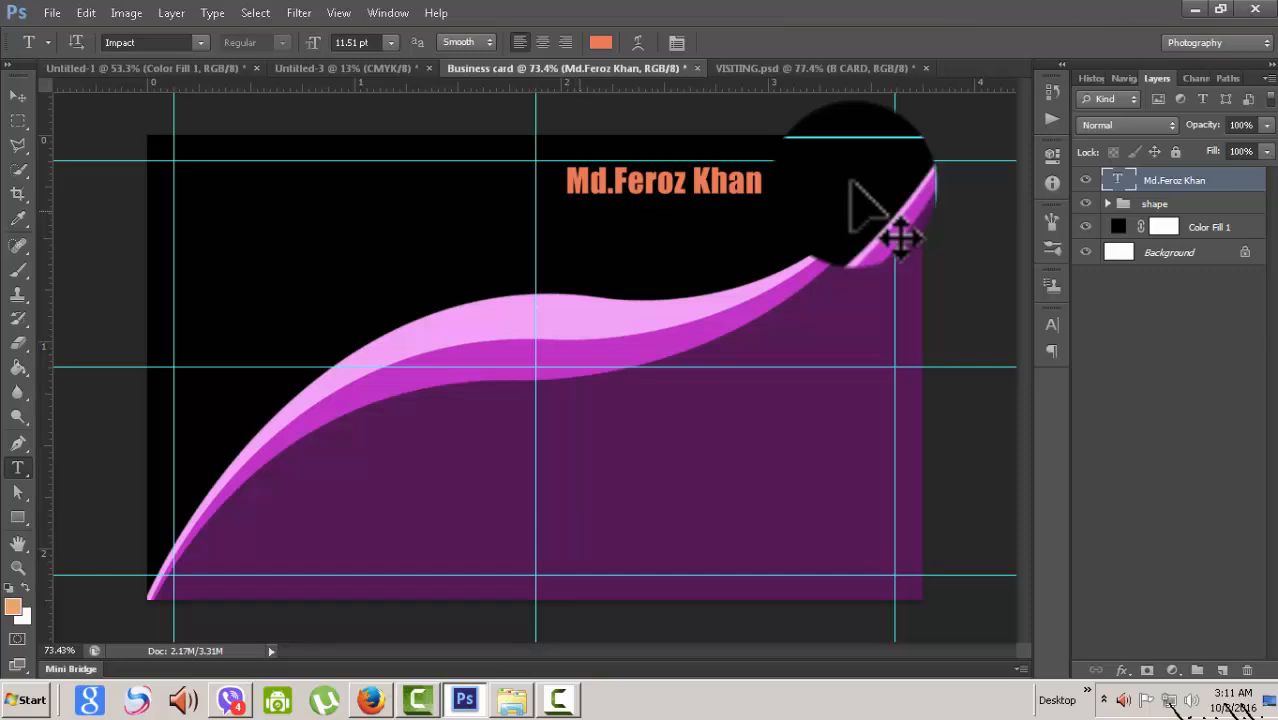
- Type 'Graphics Designer' in Iskoola Pota on a new line below the heading
click(579, 210)
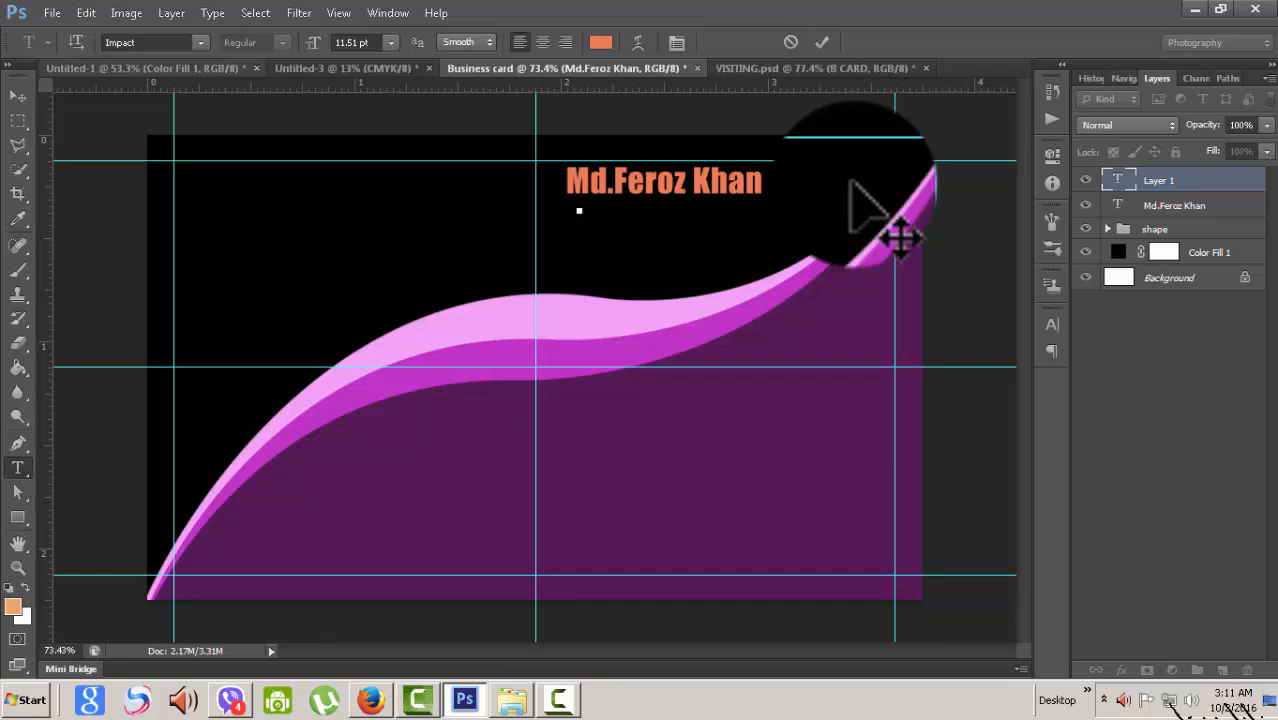
click(200, 42)
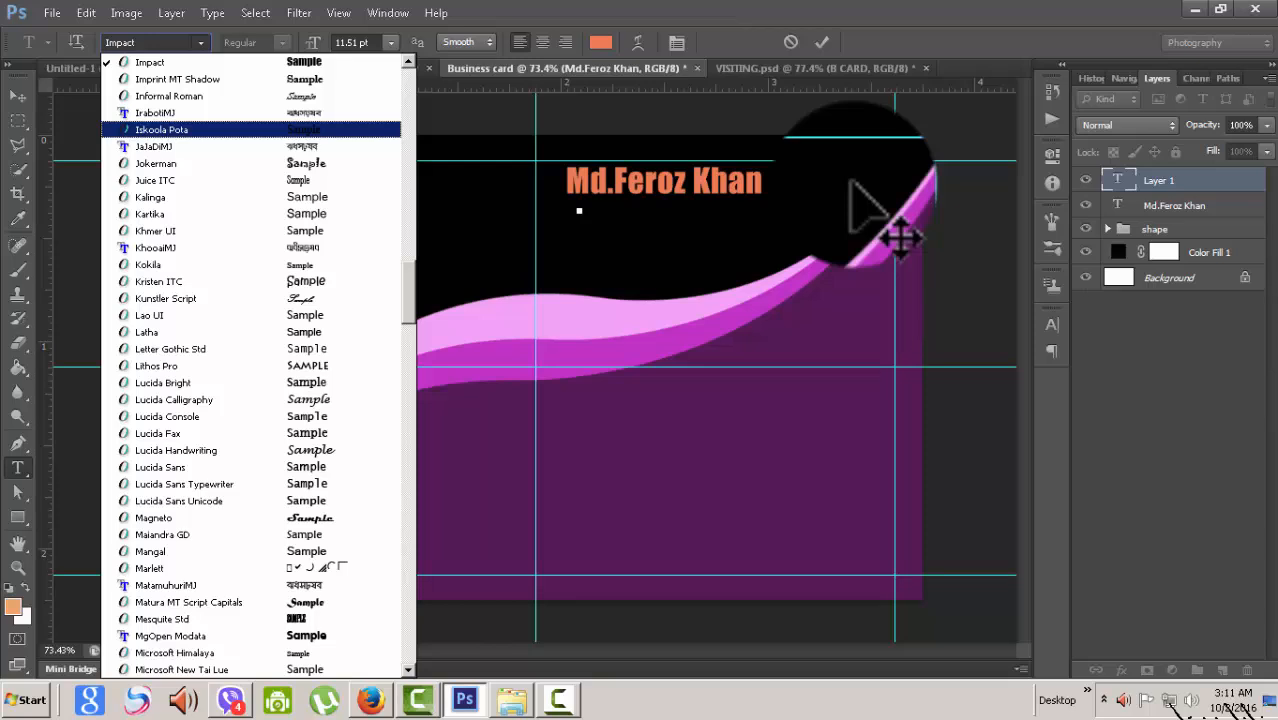
key(Return)
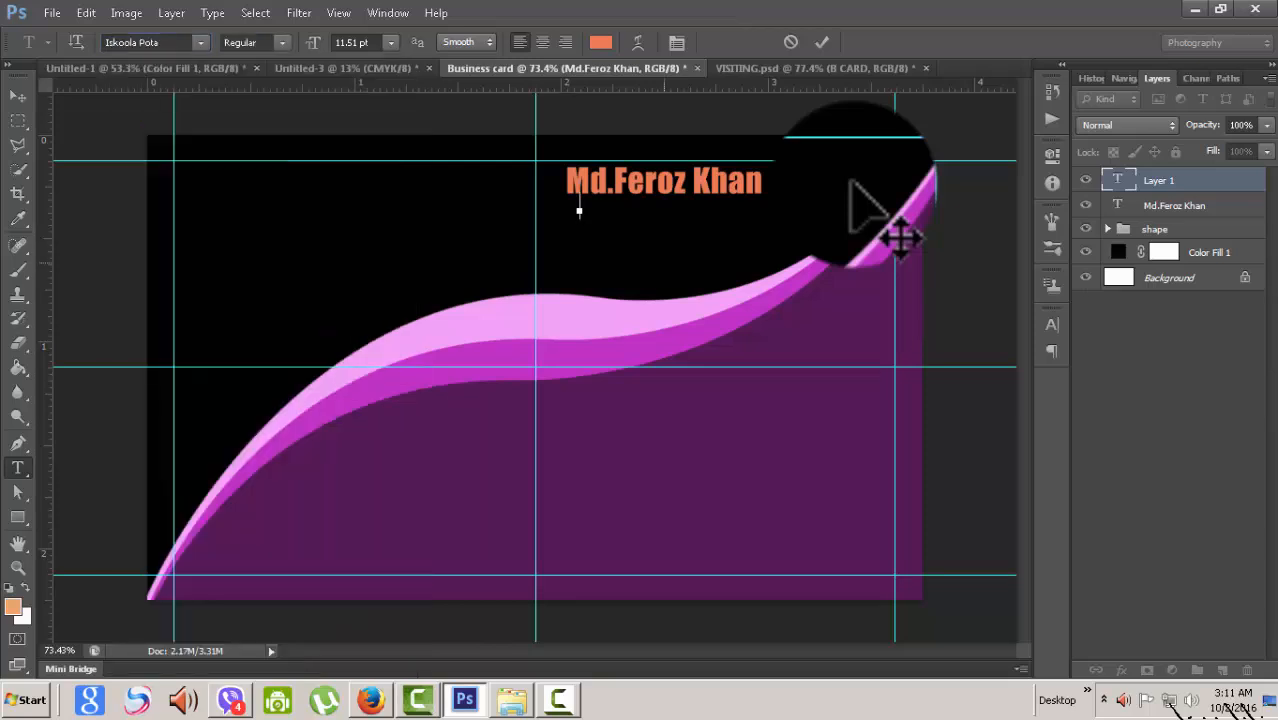
text(Graphics)
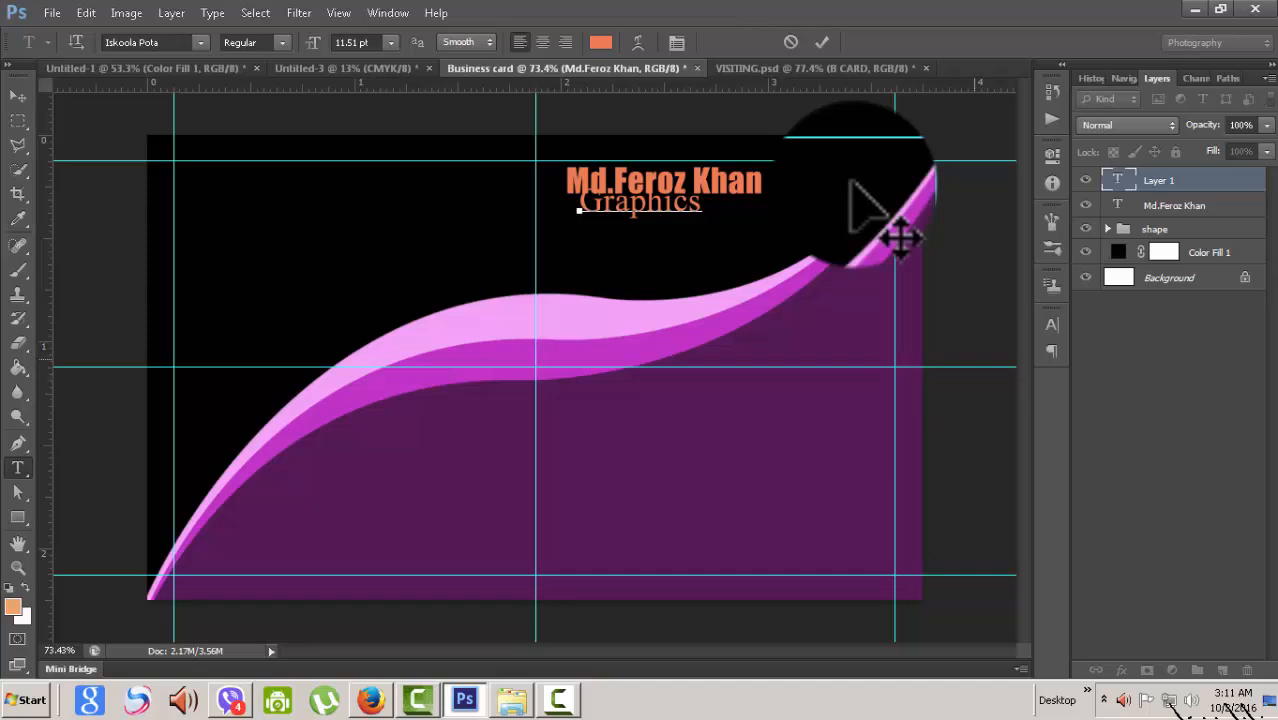
text(Desi)
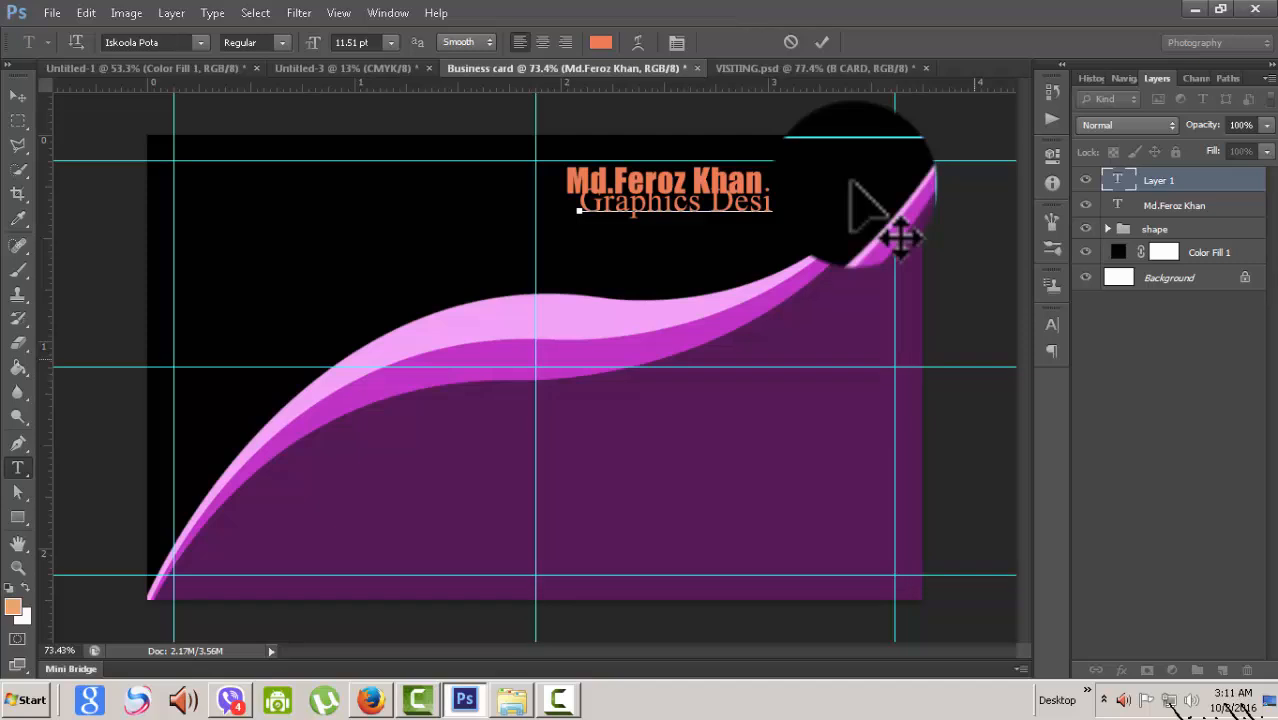
text(gner)
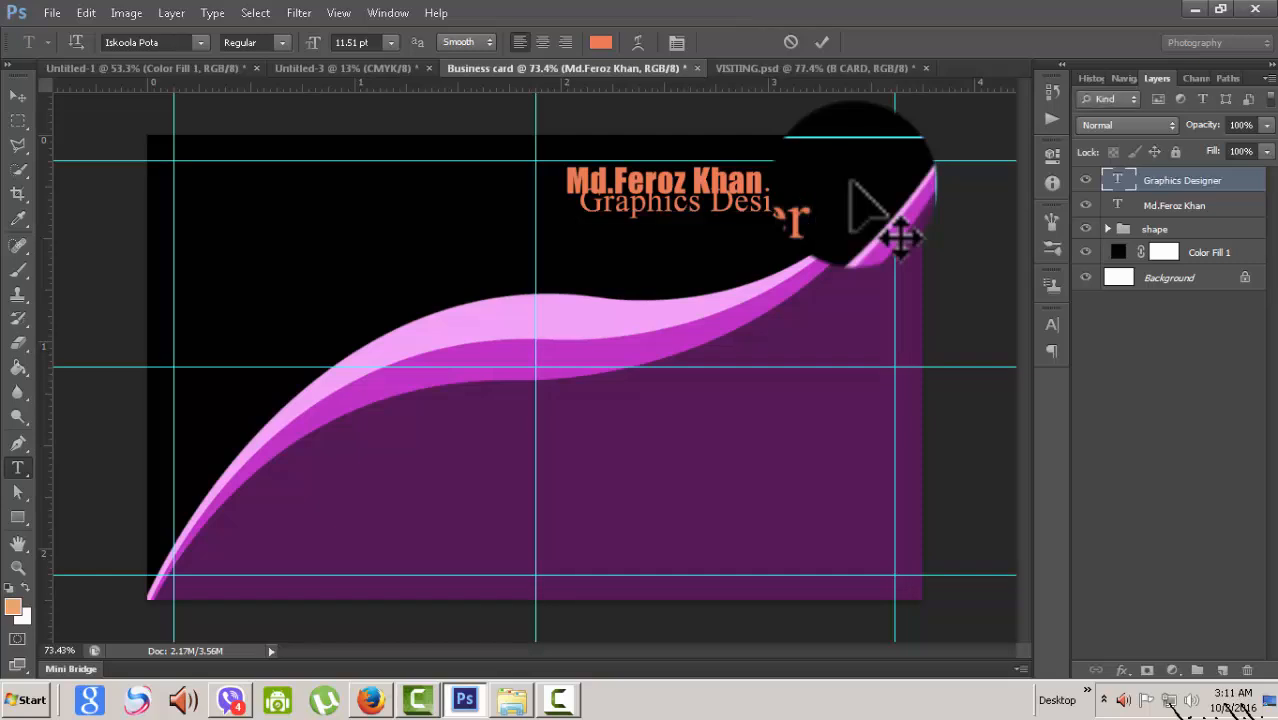
- Set the subtitle text to 6 pt and commit it
key(ctrl+a)
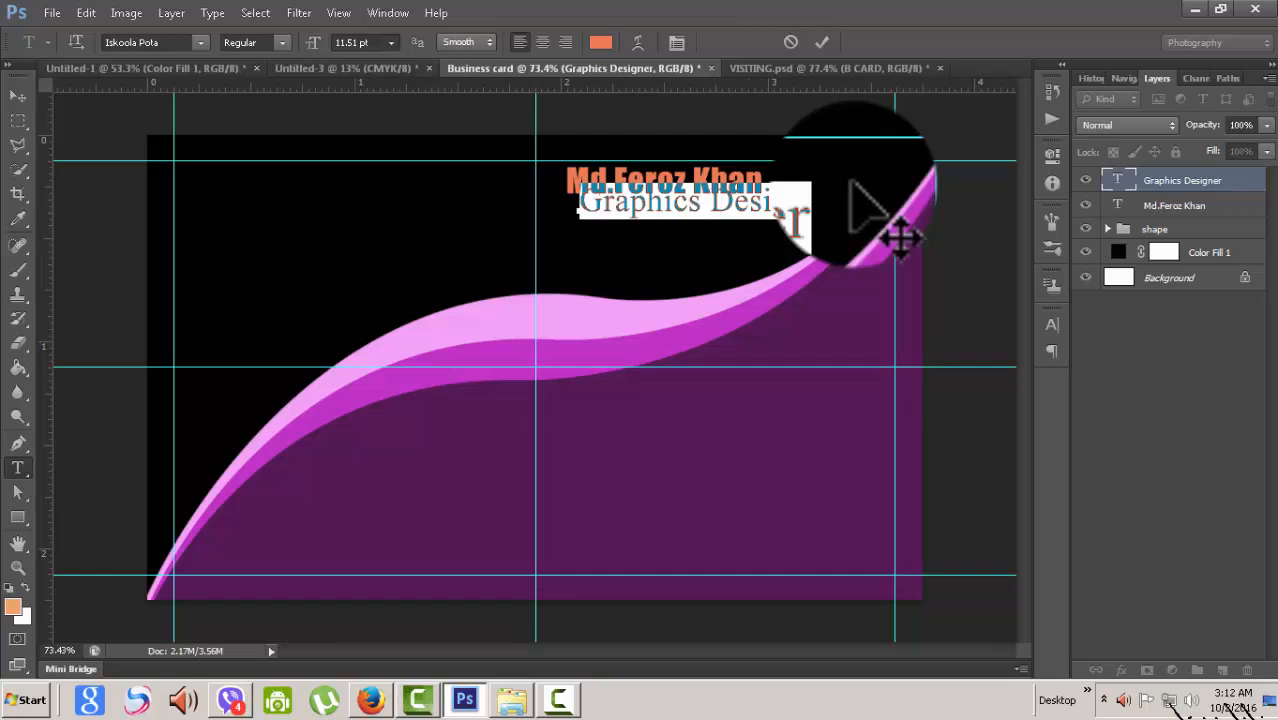
click(391, 42)
click(362, 86)
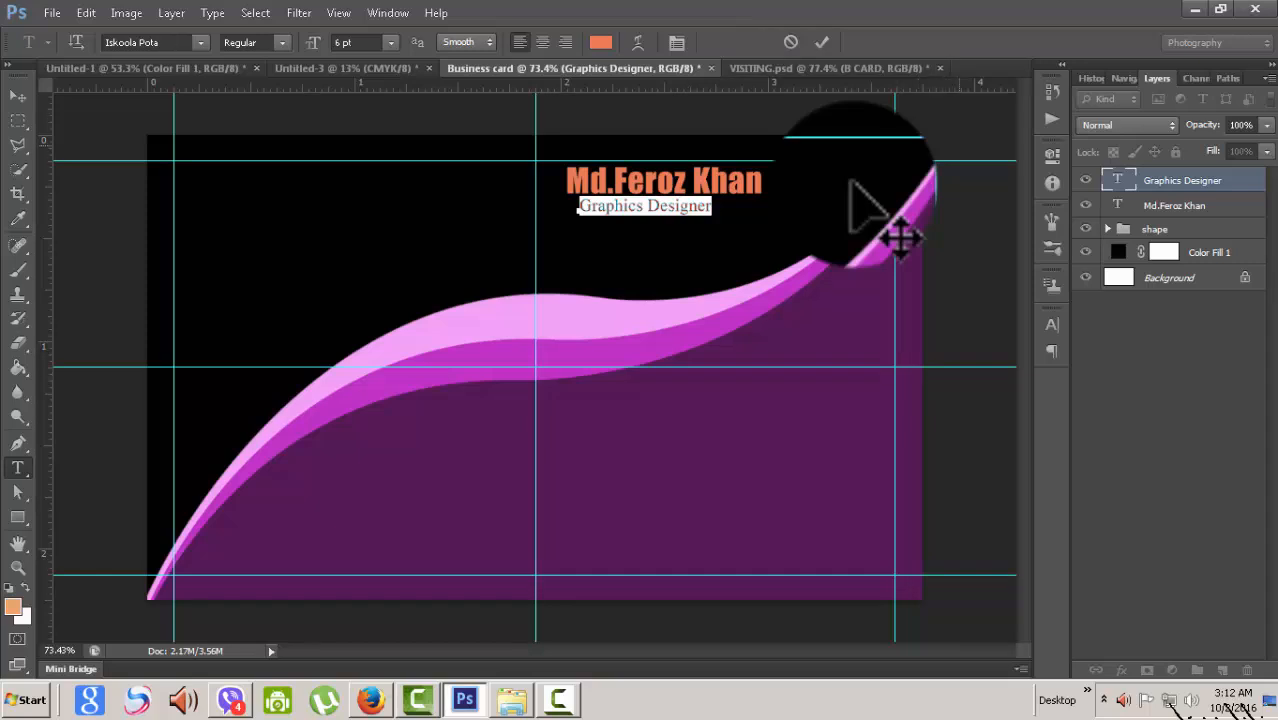
click(17, 96)
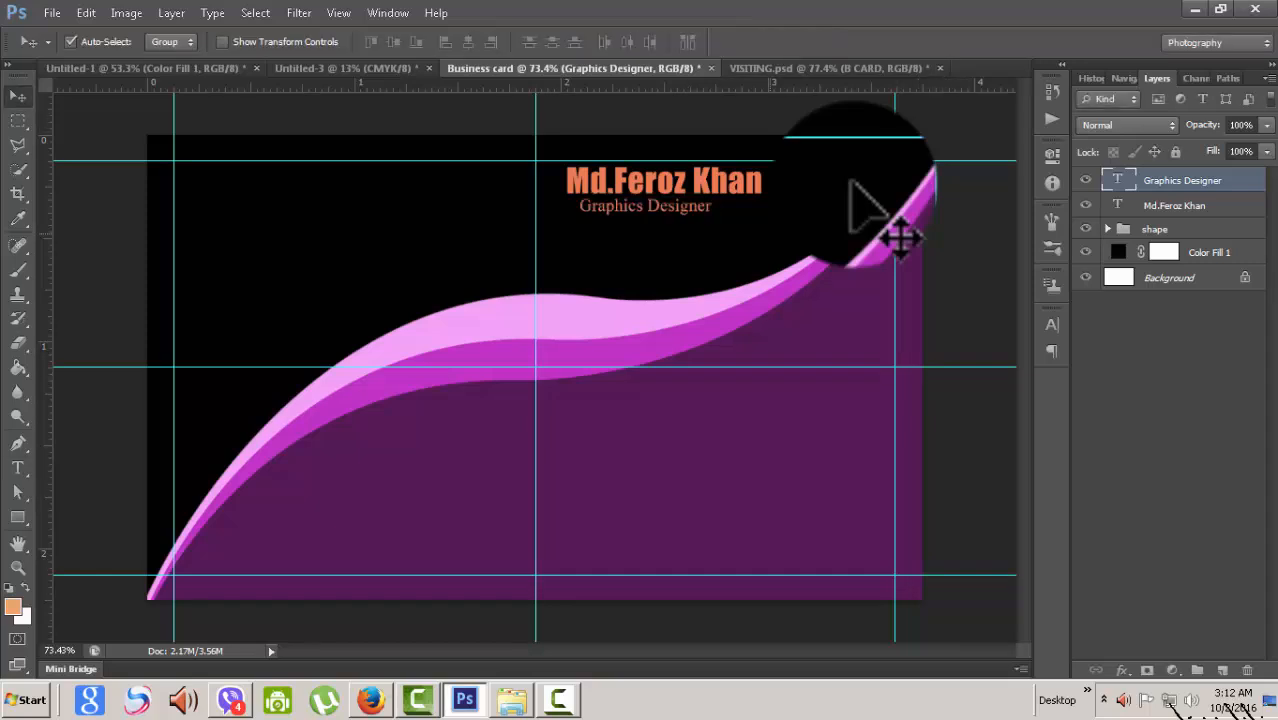
- Shift the 'Graphics Designer' subtitle slightly up and to the right
drag(684, 205, 702, 209)
scroll(852, 182, up, 3)
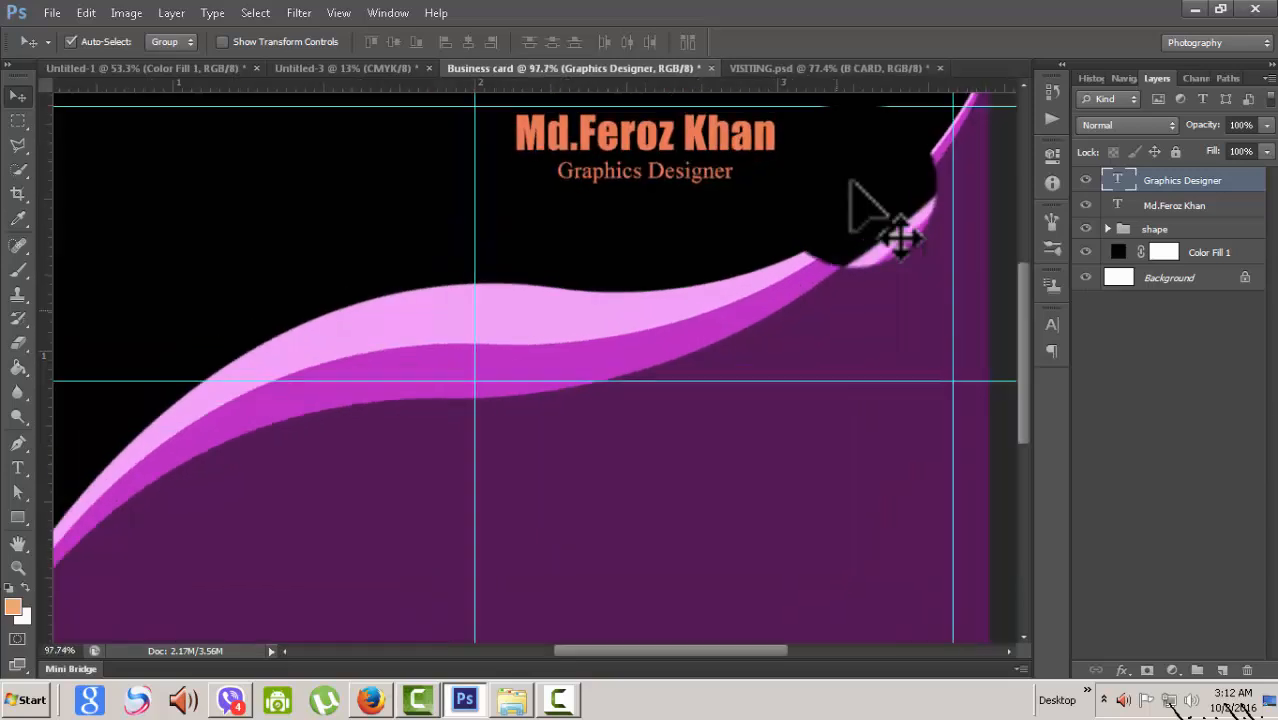
scroll(852, 182, down, 3)
- Resize the orange name heading text to 10 pt
key(alt+[)
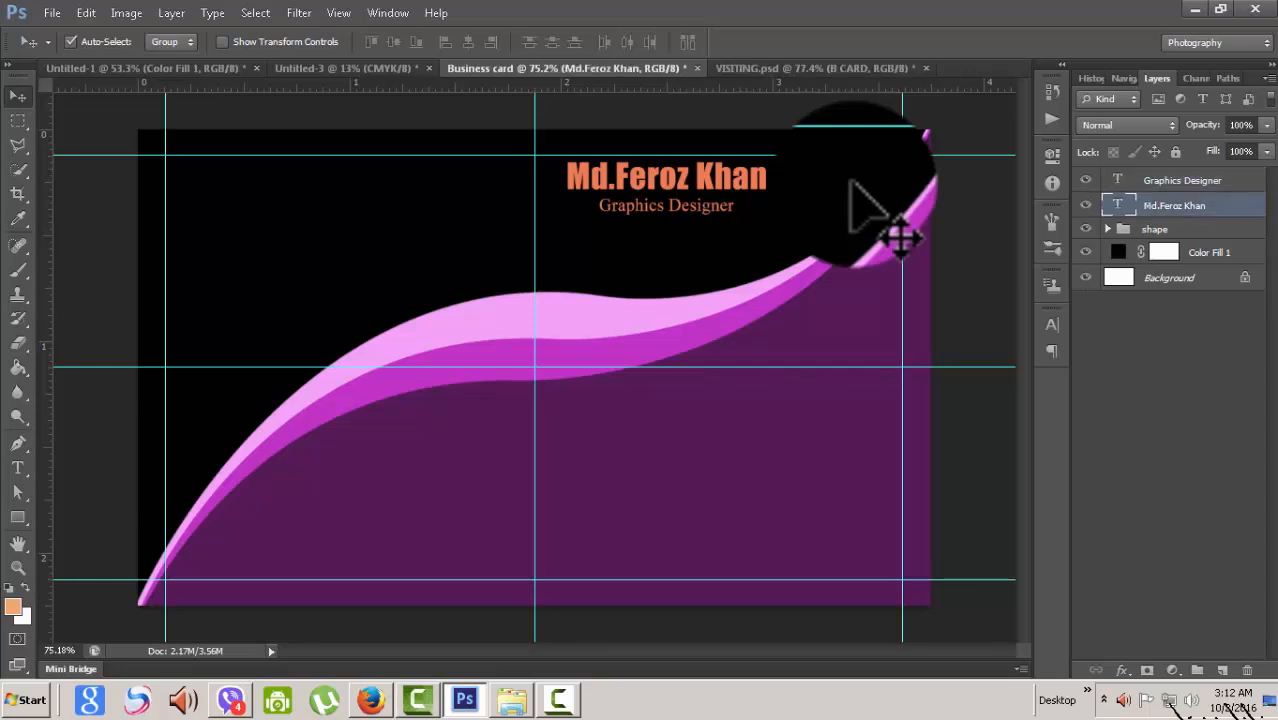
key(t)
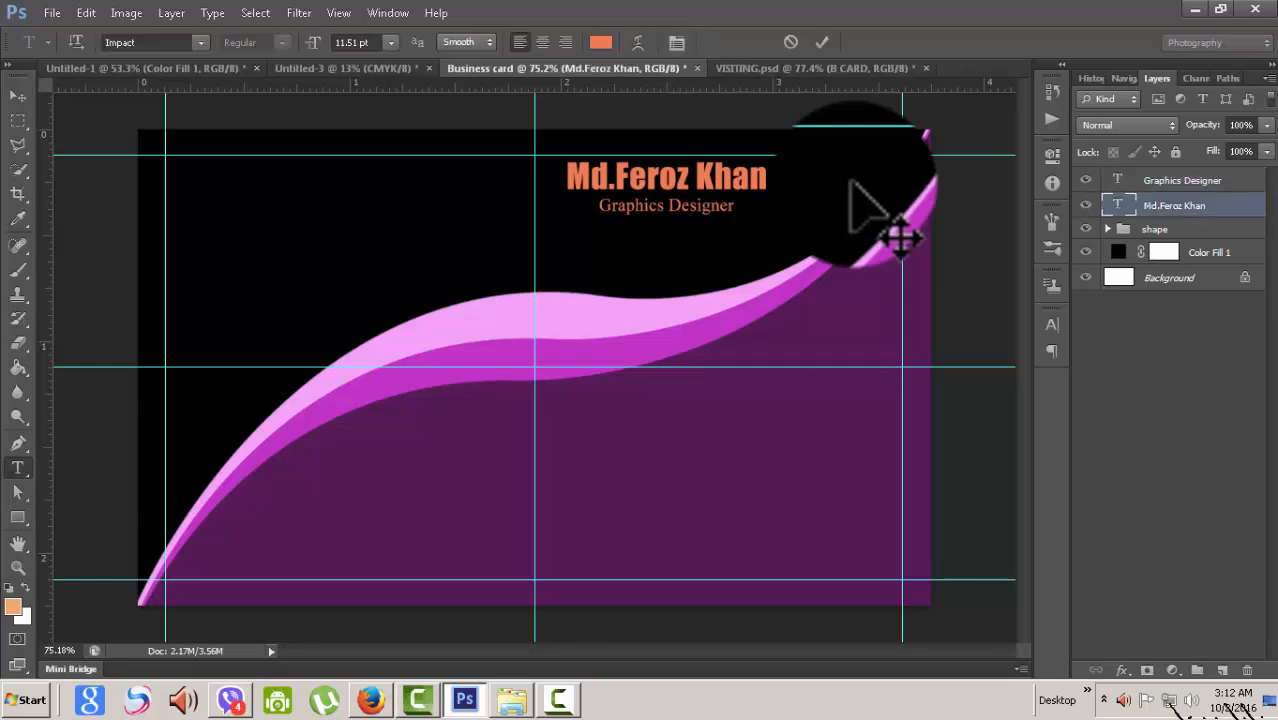
key(Return)
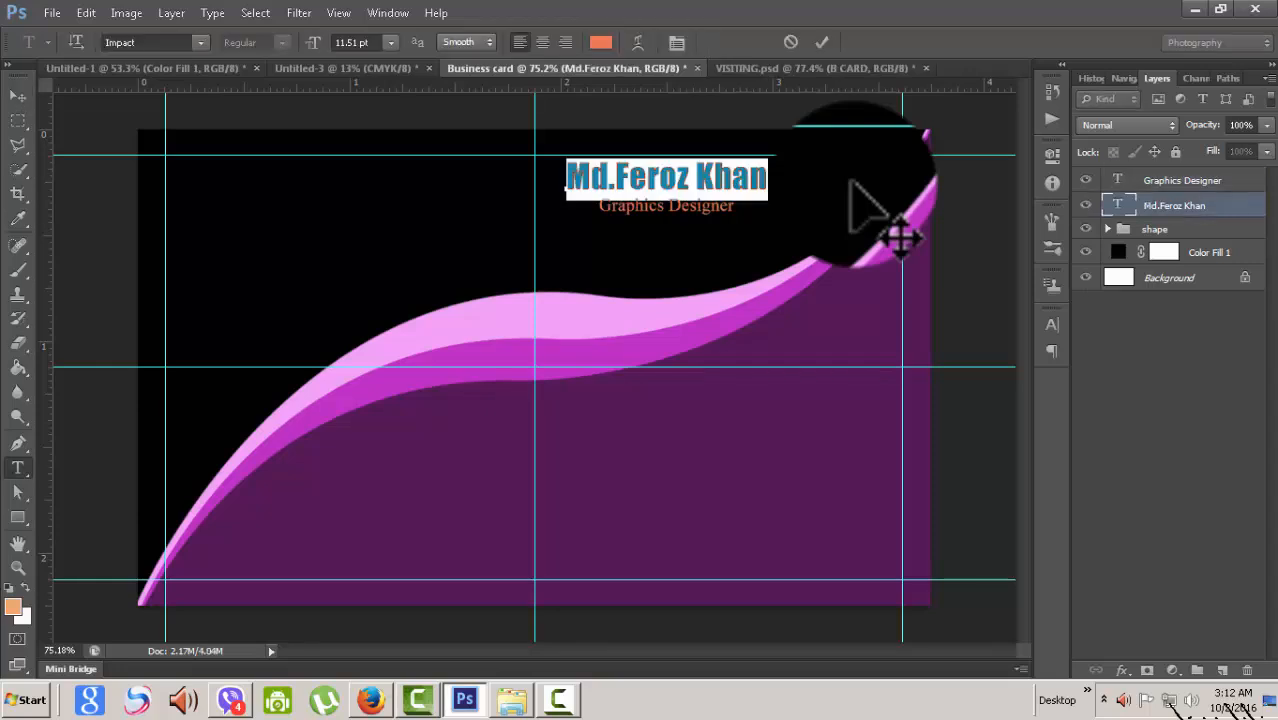
click(391, 42)
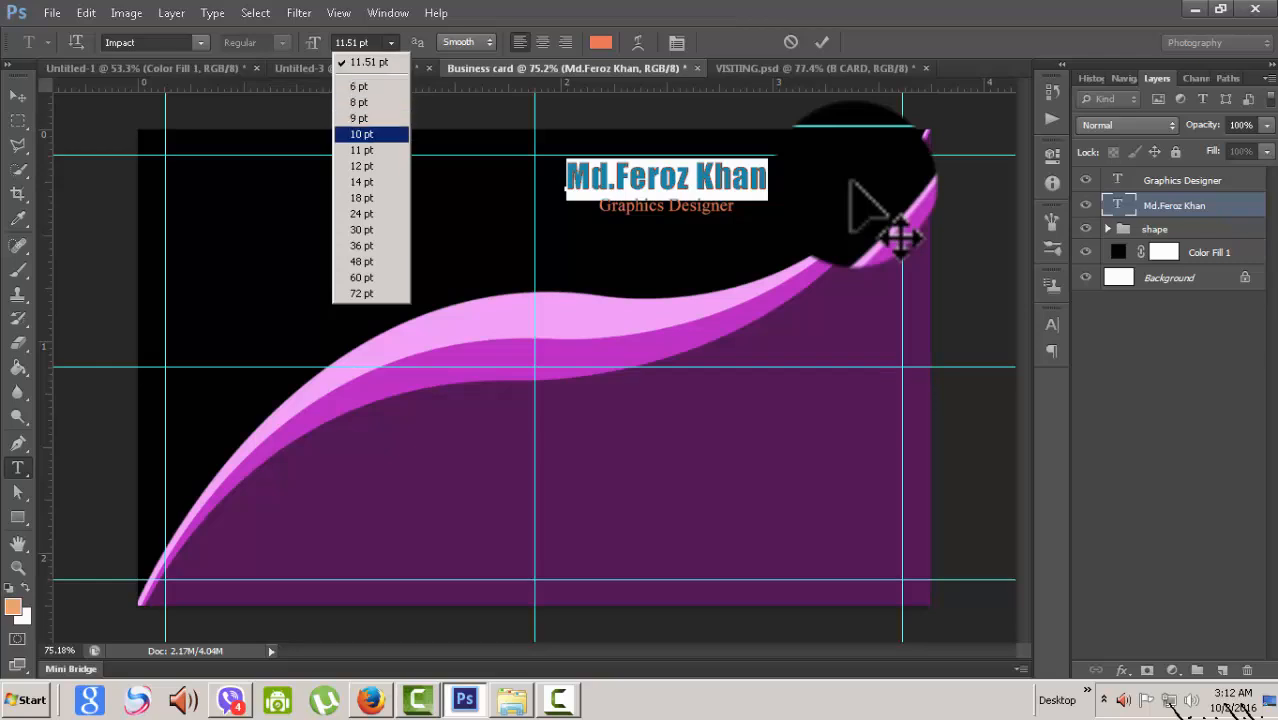
key(Return)
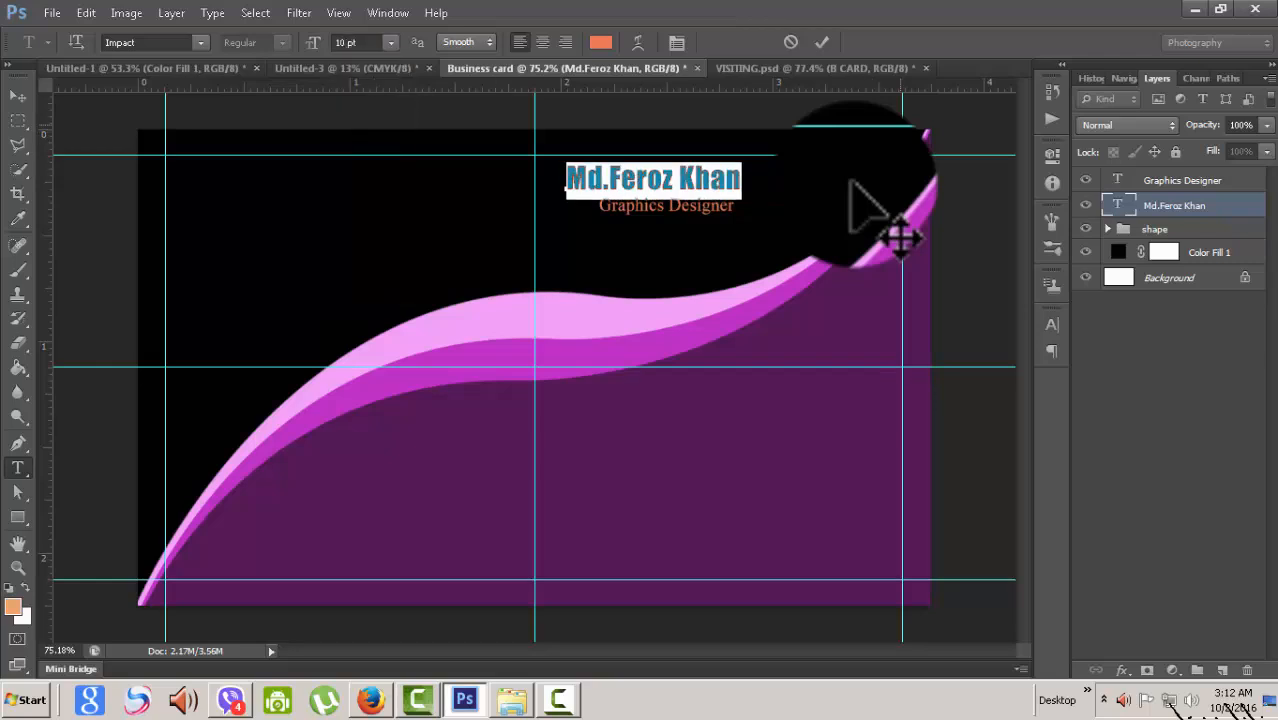
key(ctrl+Return)
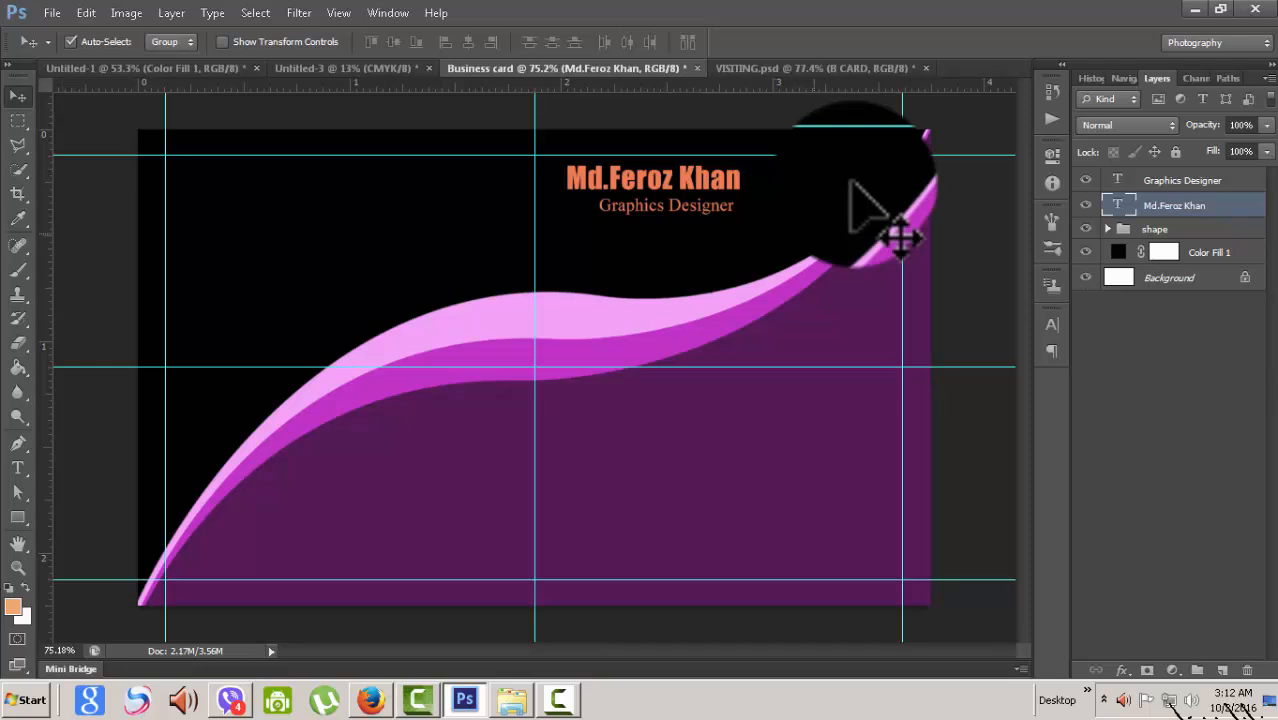
- Nudge the name heading right until it sits centred above the subtitle
key(Right)
key(Right)
key(Right)
key(Right)
key(Right)
key(Right)
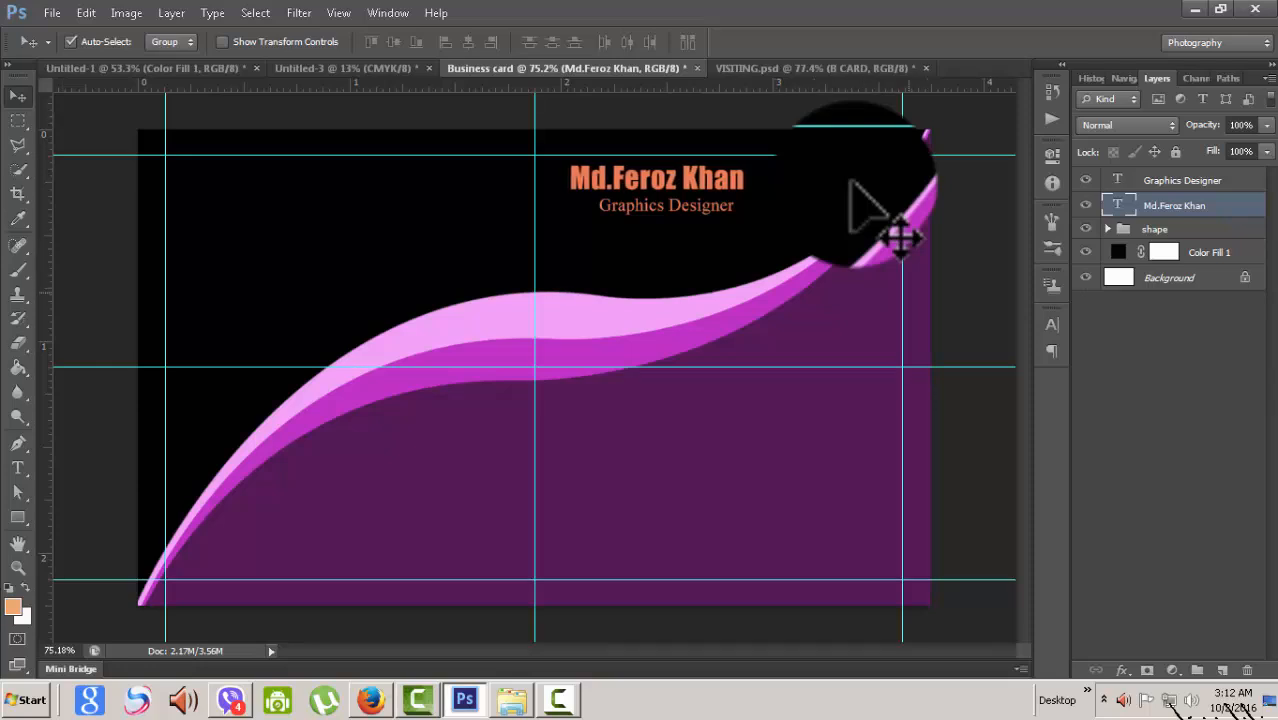
key(Right)
key(Right)
key(Right)
key(Right)
key(Right)
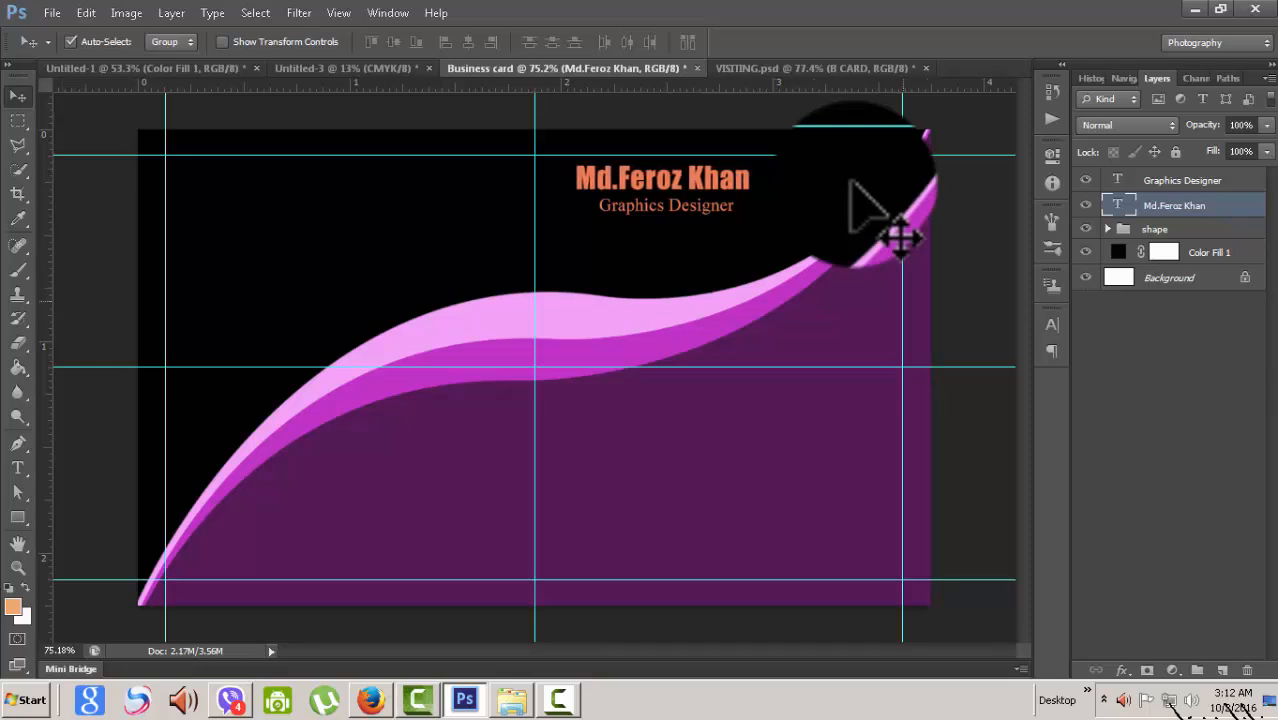
key(Right)
key(Right)
key(Right)
key(Right)
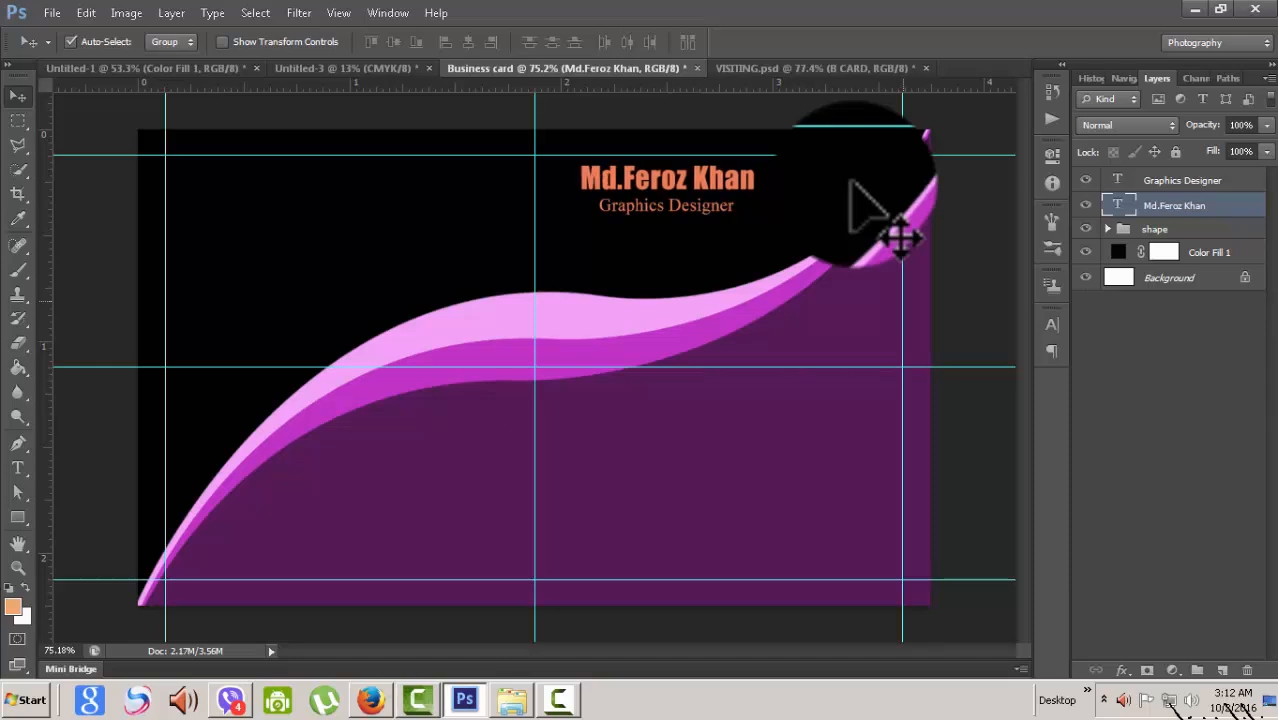
key(Right)
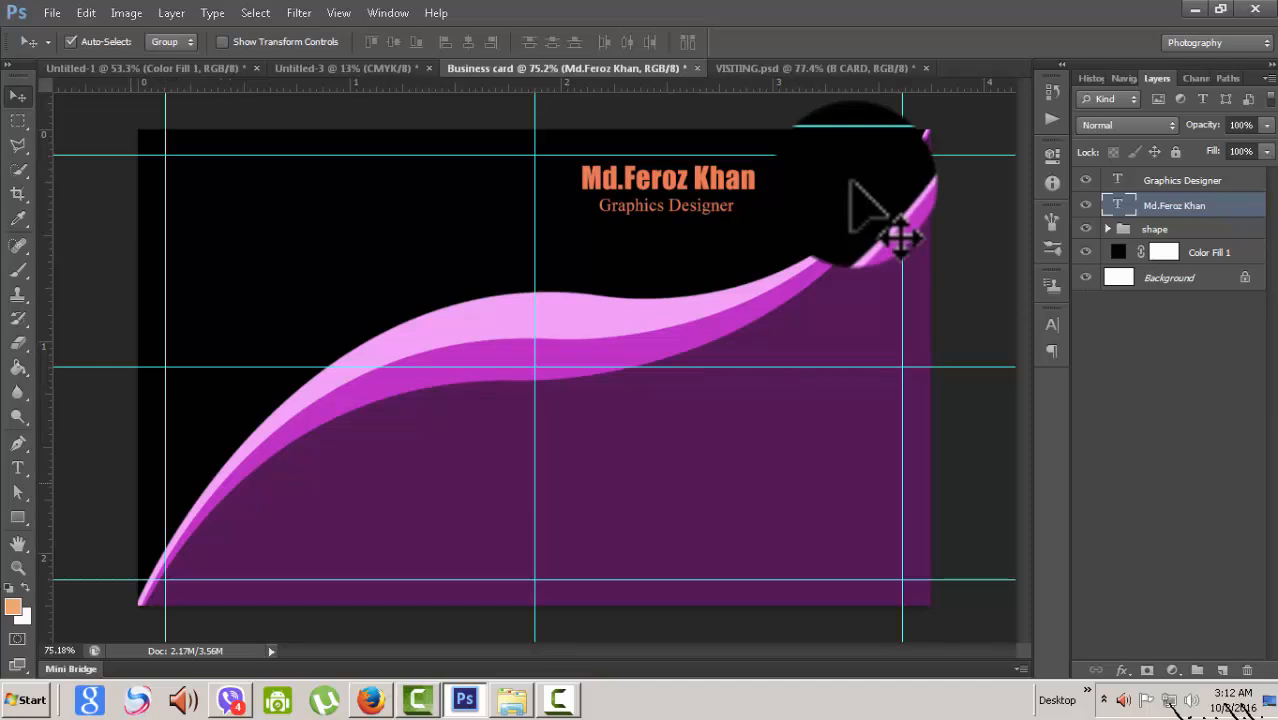
- Switch to the Custom Shape Tool from the shape tools flyout
key(u)
click(17, 517)
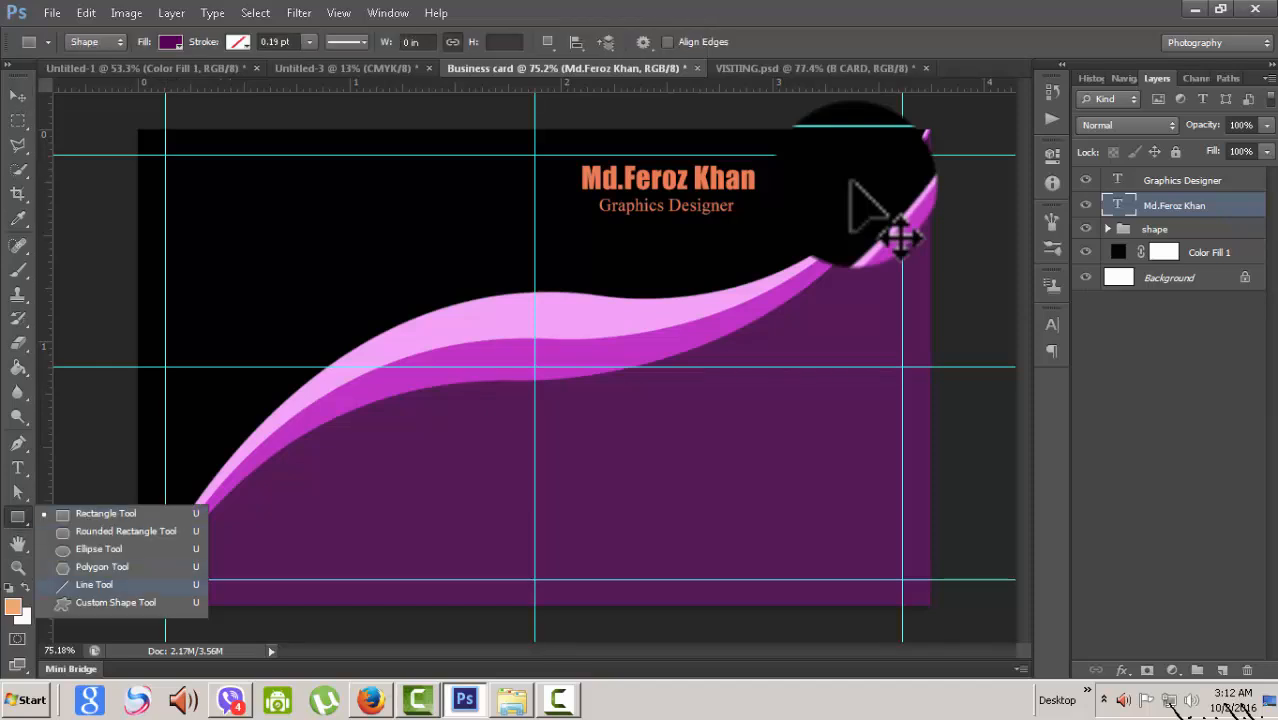
click(115, 602)
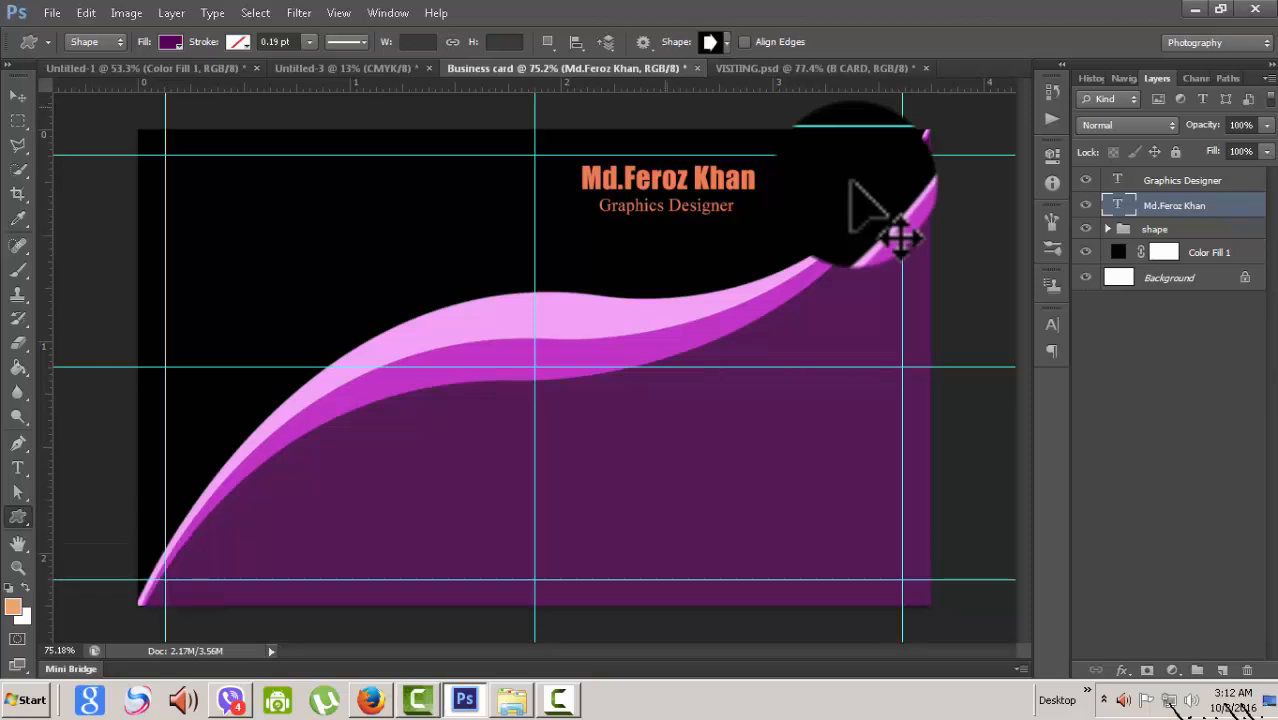
- Pick the scalloped Seal shape from the custom shape library
click(727, 41)
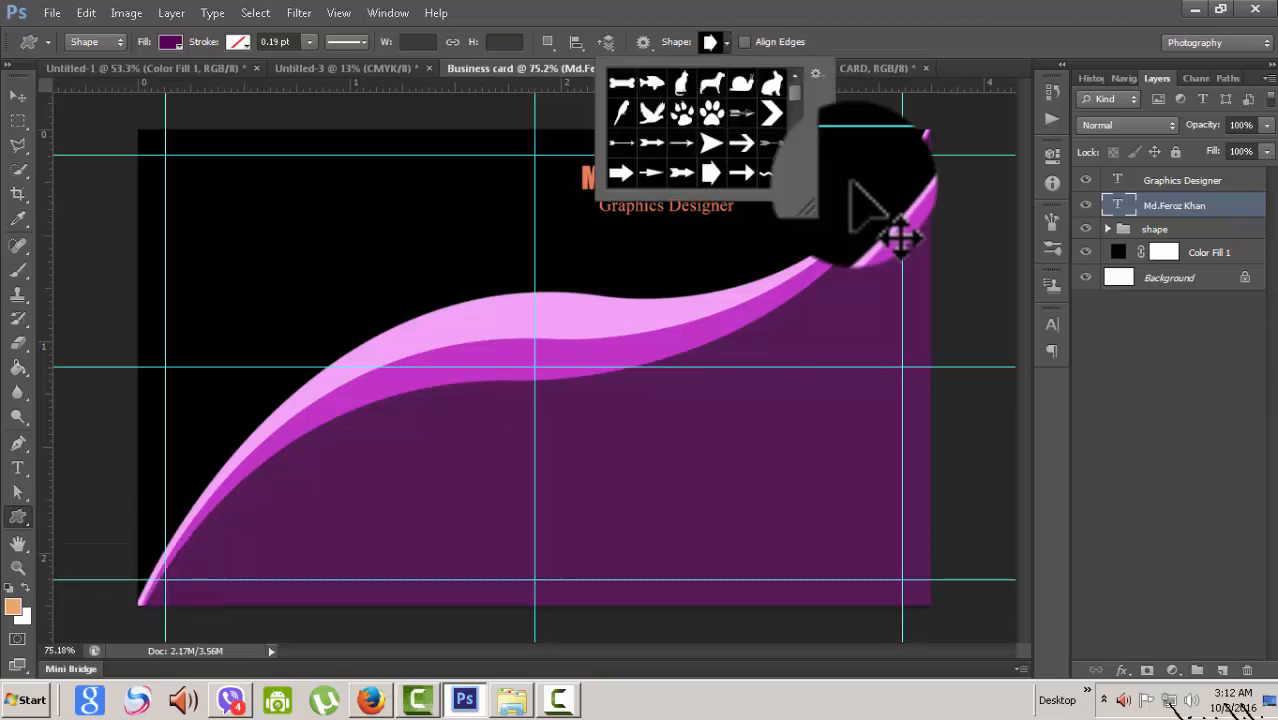
scroll(850, 183, down, 1)
scroll(850, 183, down, 2)
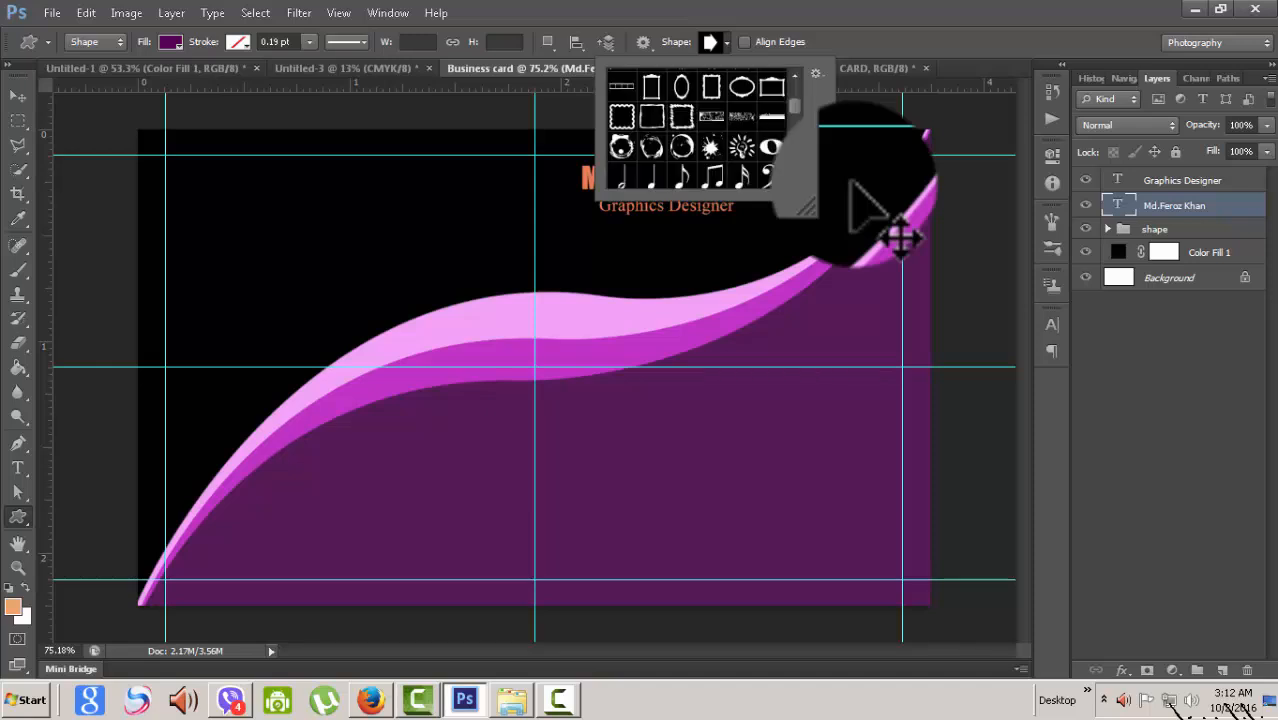
scroll(850, 183, down, 5)
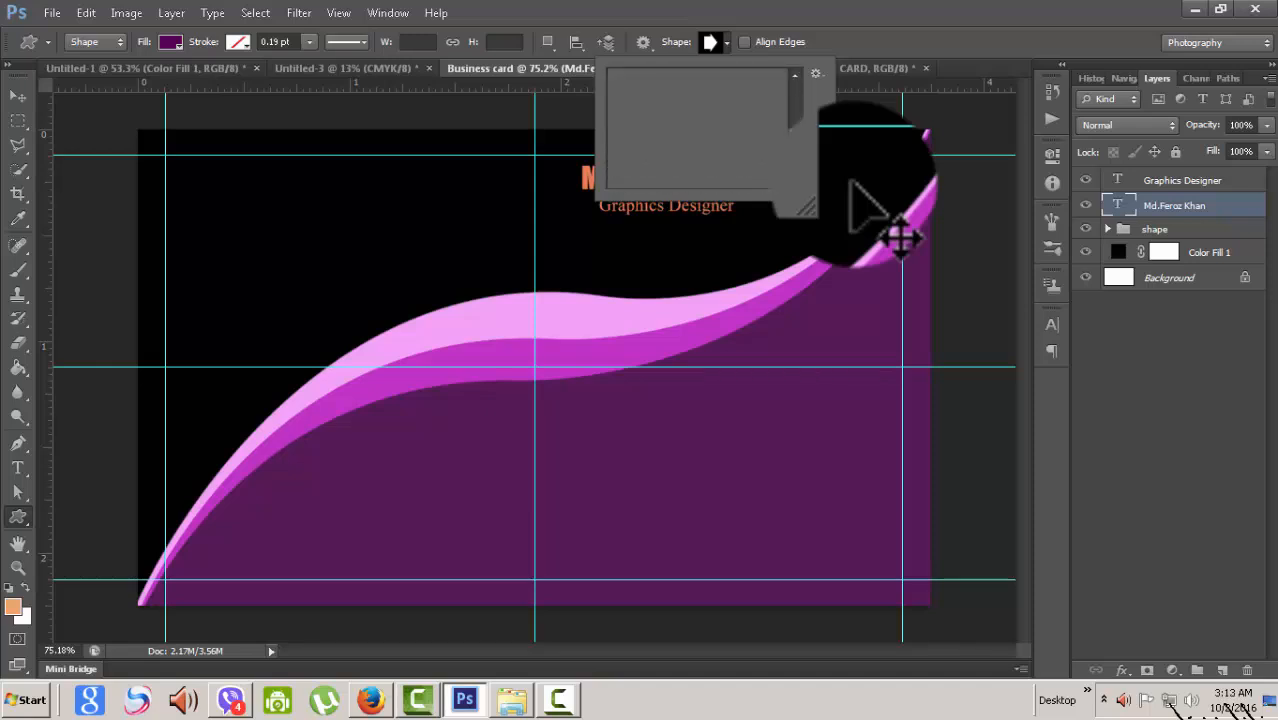
scroll(851, 182, down, 4)
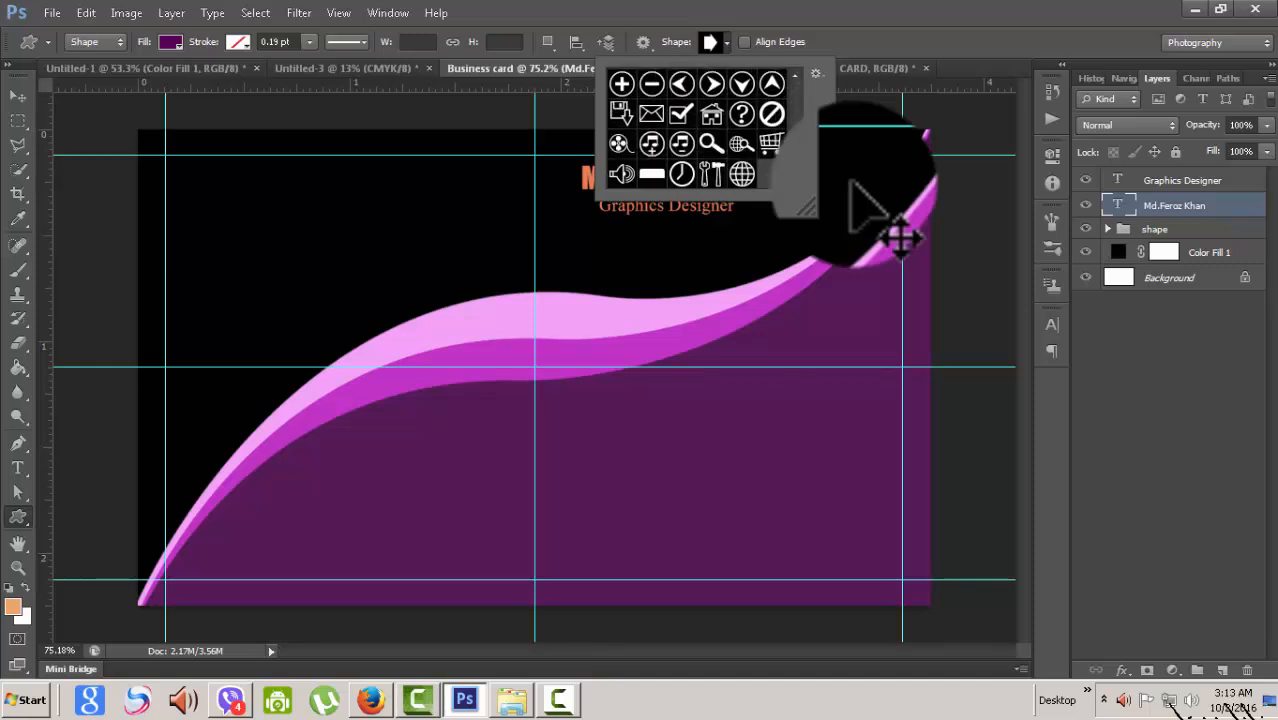
scroll(851, 183, up, 3)
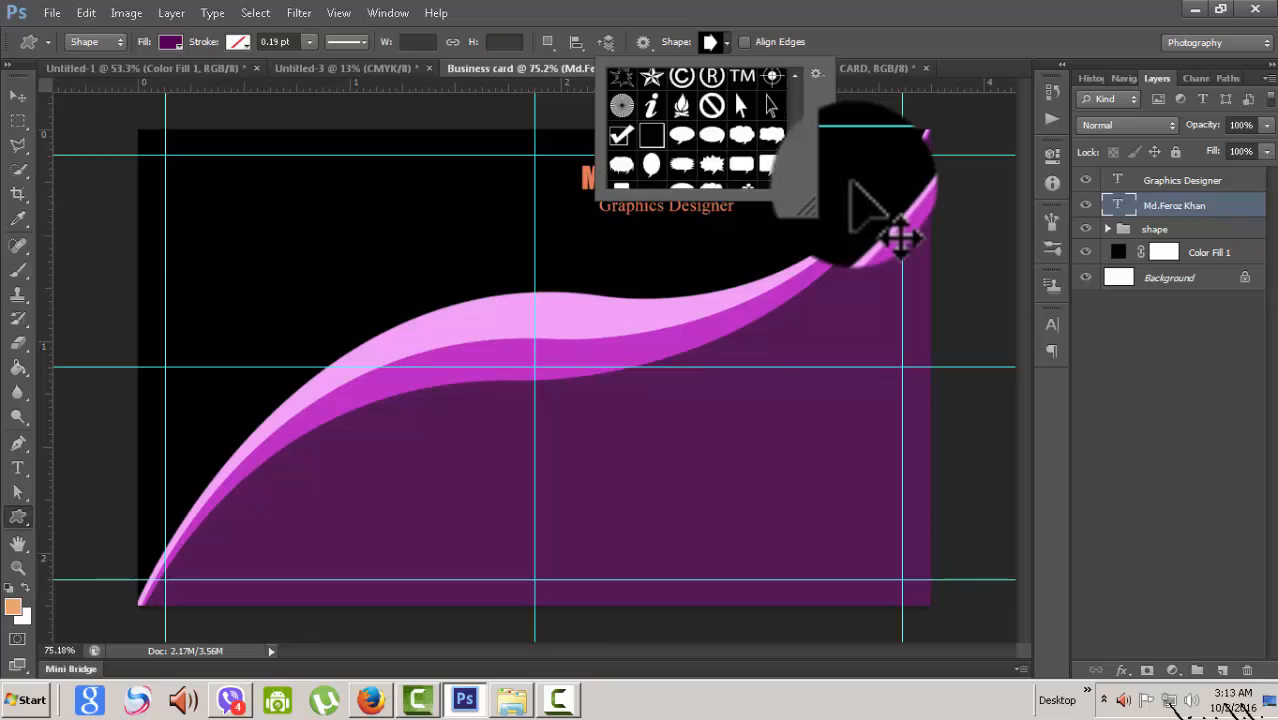
scroll(851, 183, up, 5)
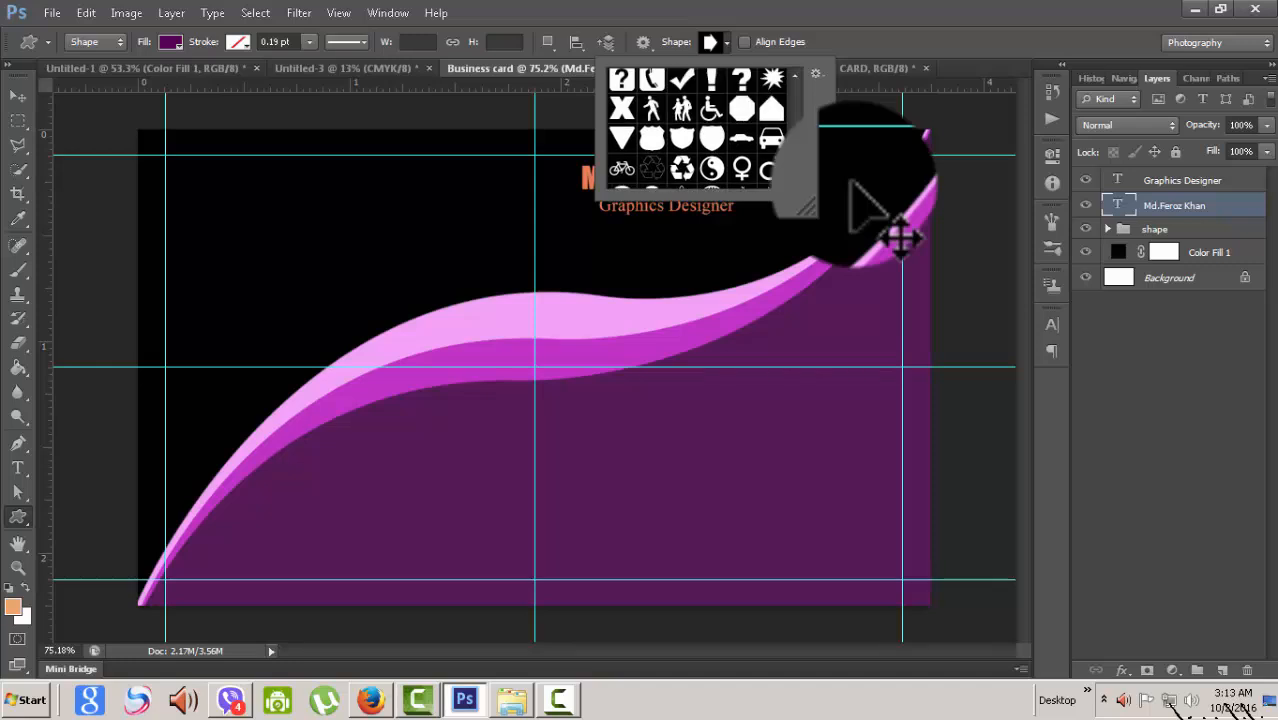
scroll(851, 183, up, 6)
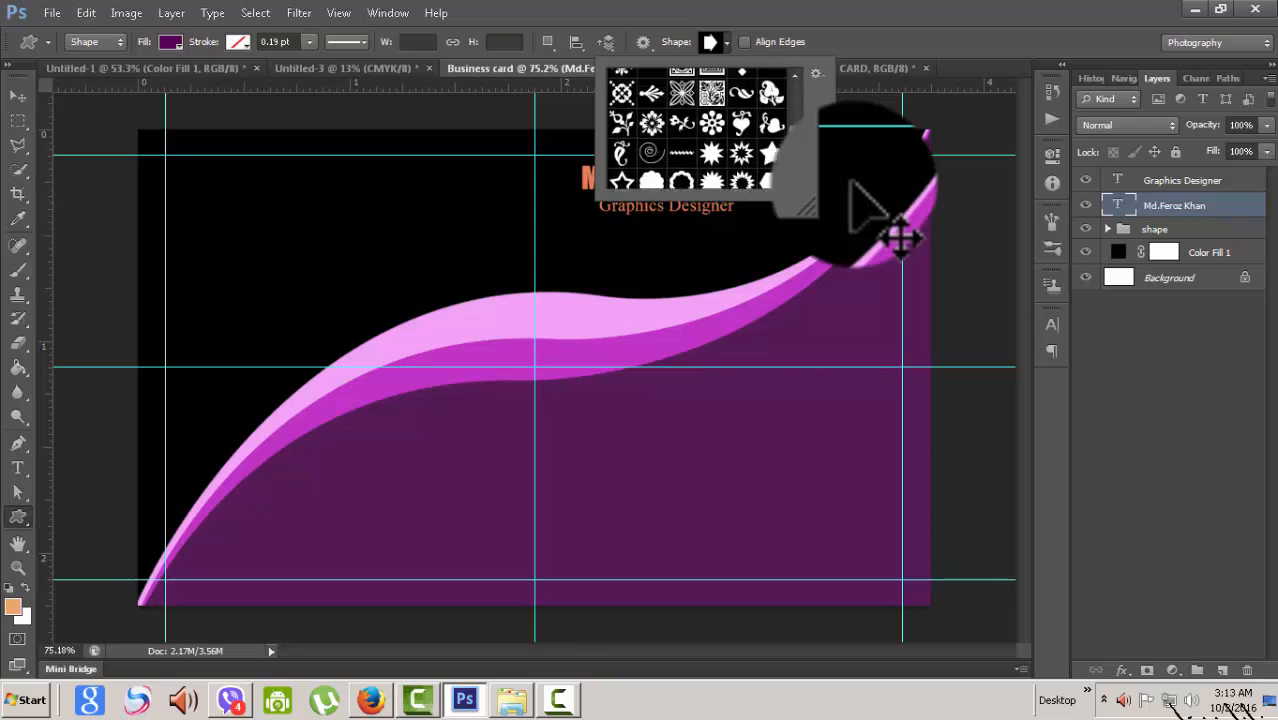
scroll(851, 183, up, 8)
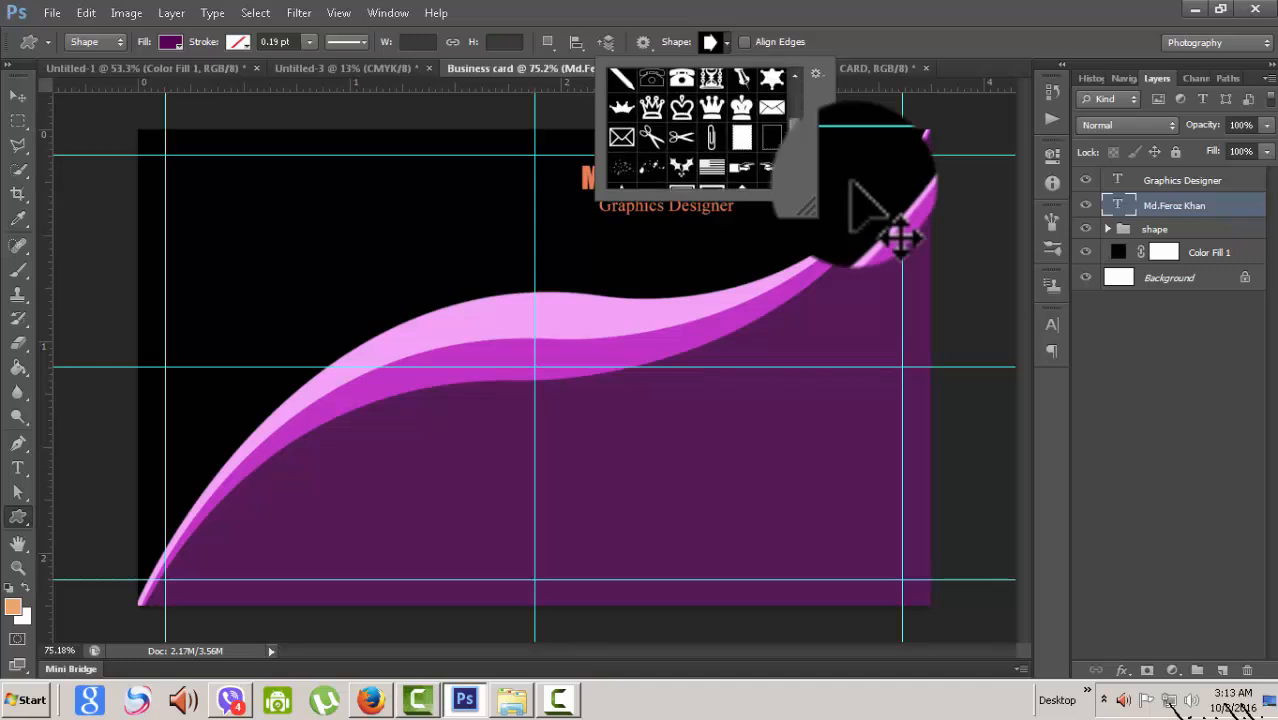
scroll(851, 183, up, 8)
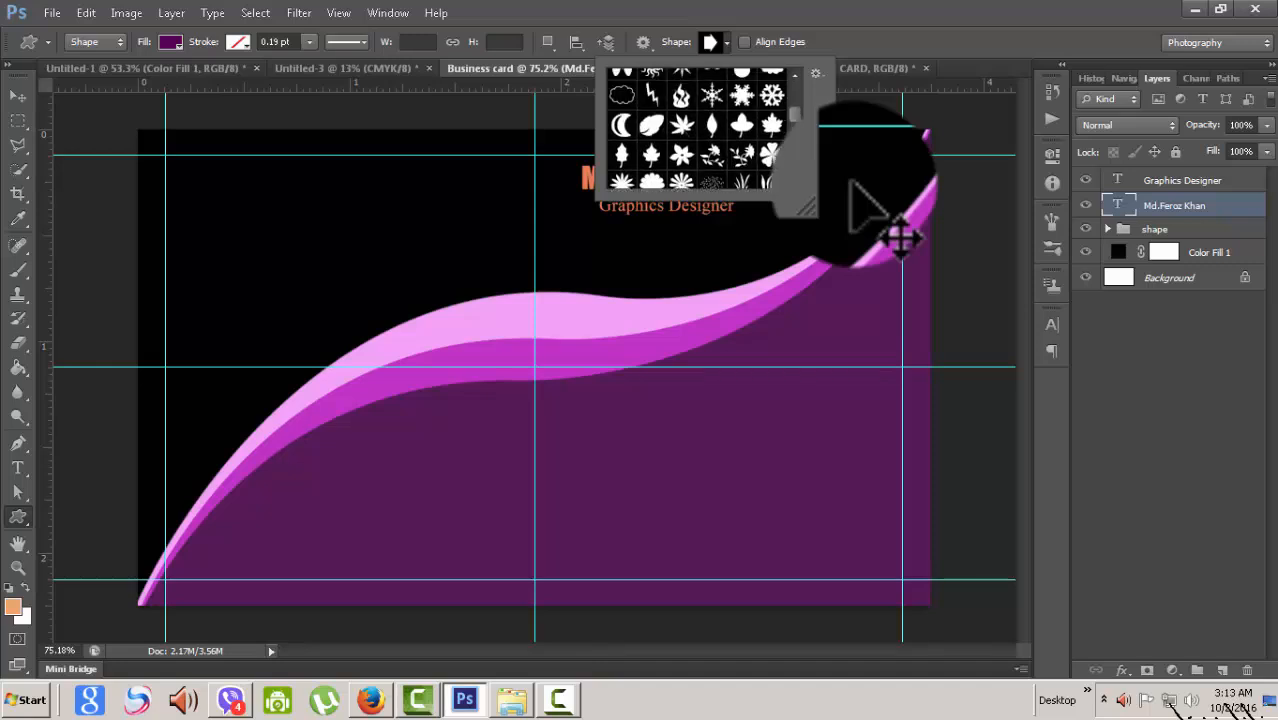
scroll(851, 183, up, 8)
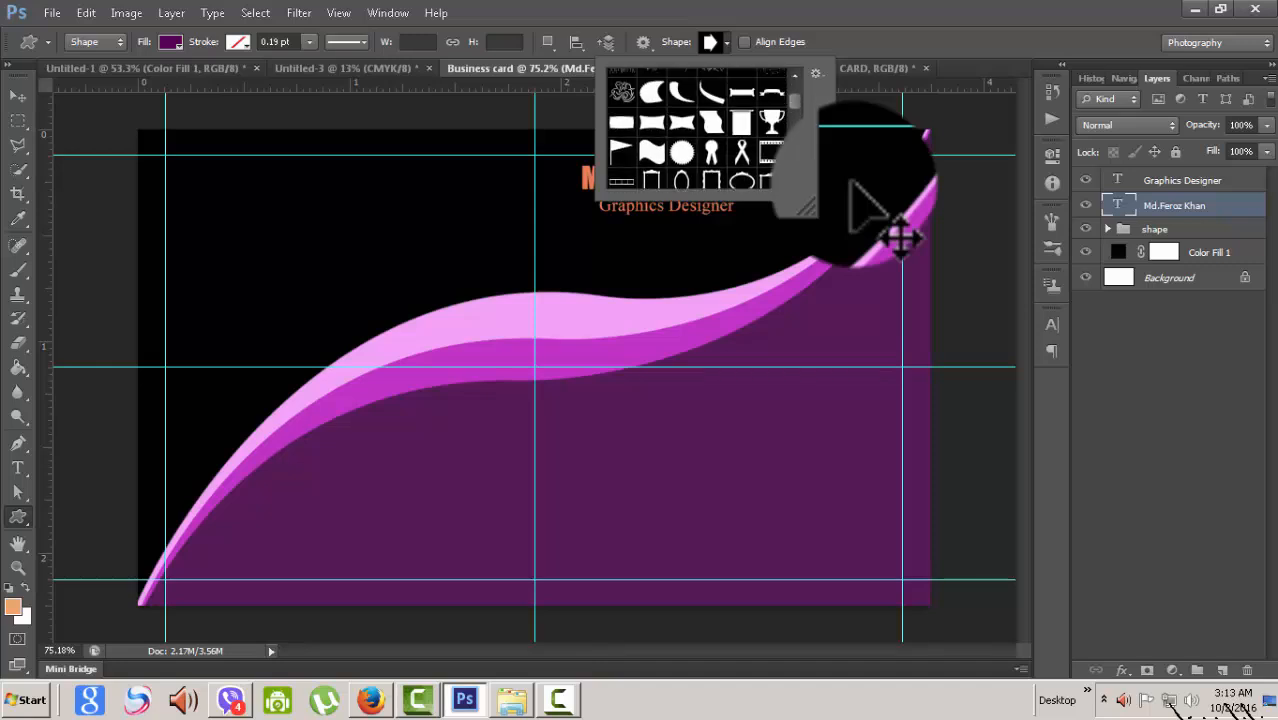
scroll(851, 183, up, 2)
scroll(851, 183, down, 10)
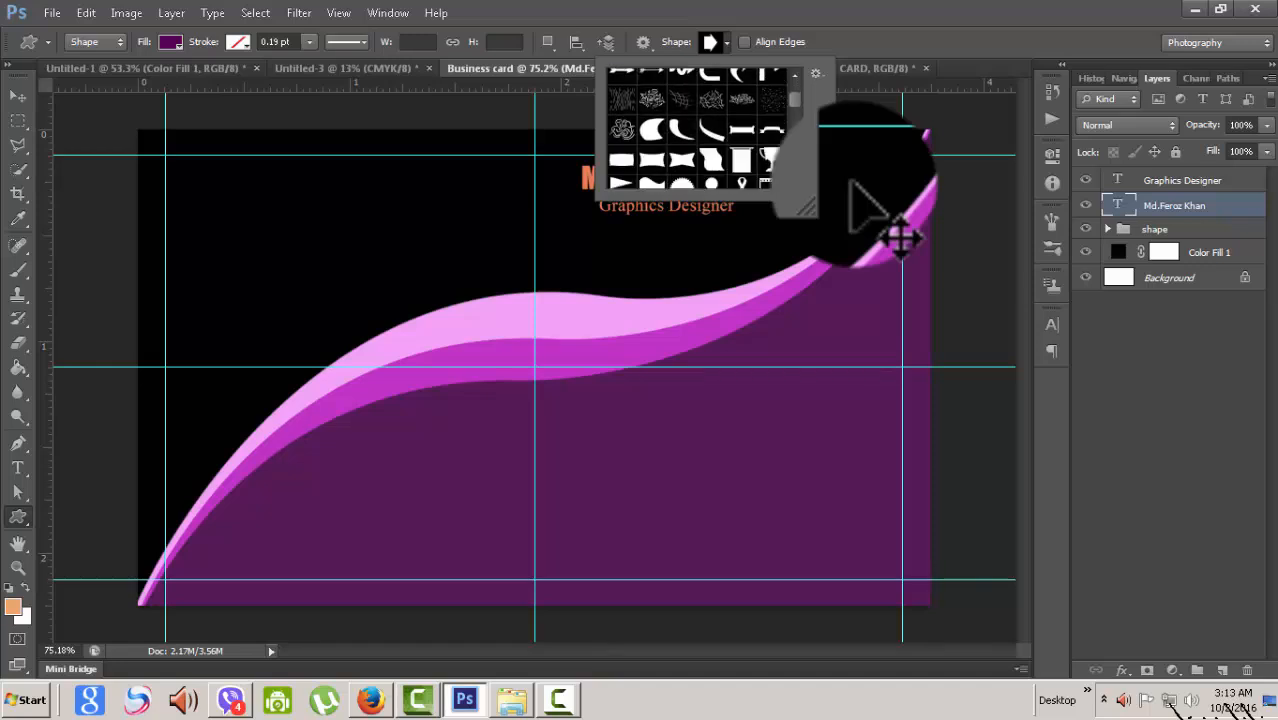
scroll(851, 183, down, 8)
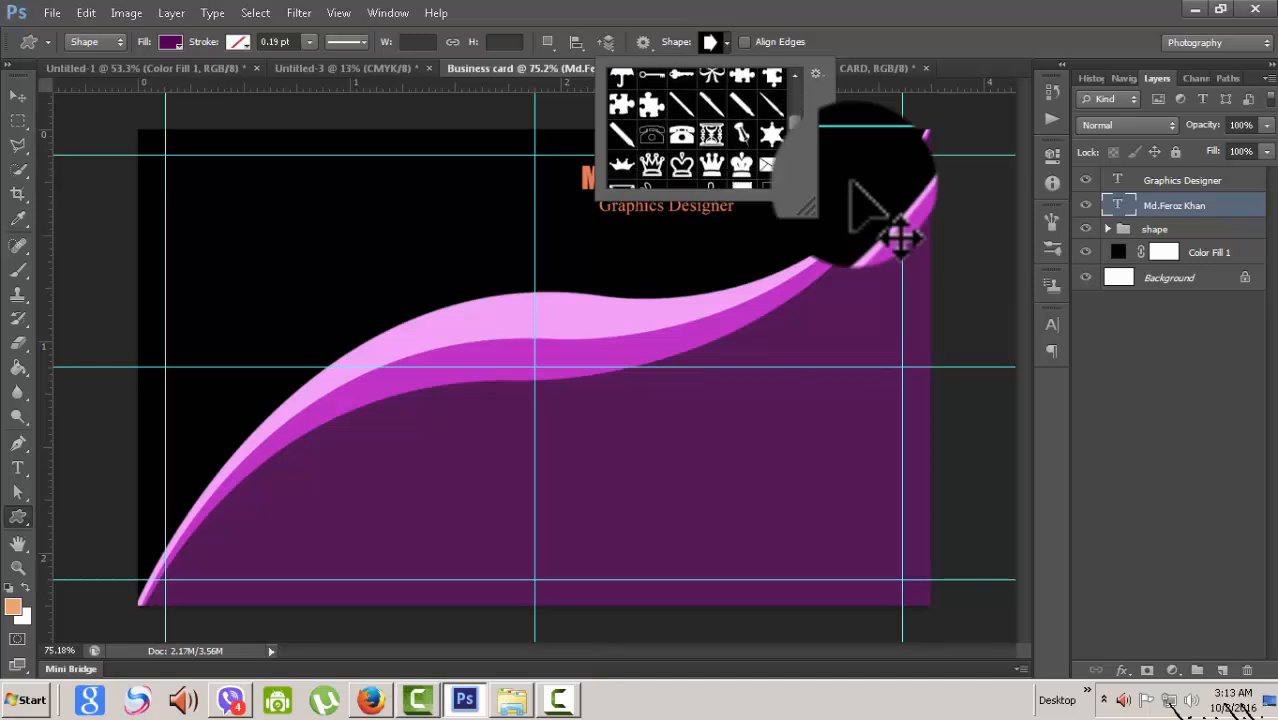
scroll(851, 183, down, 8)
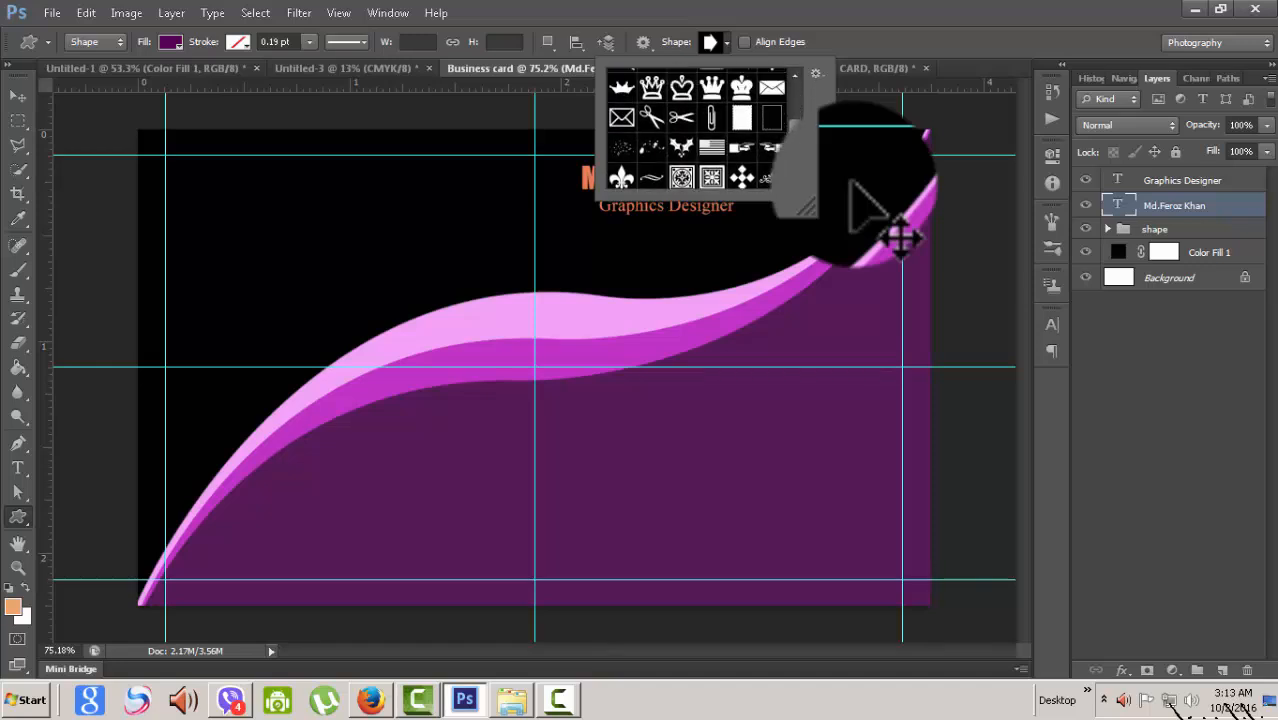
scroll(851, 183, down, 2)
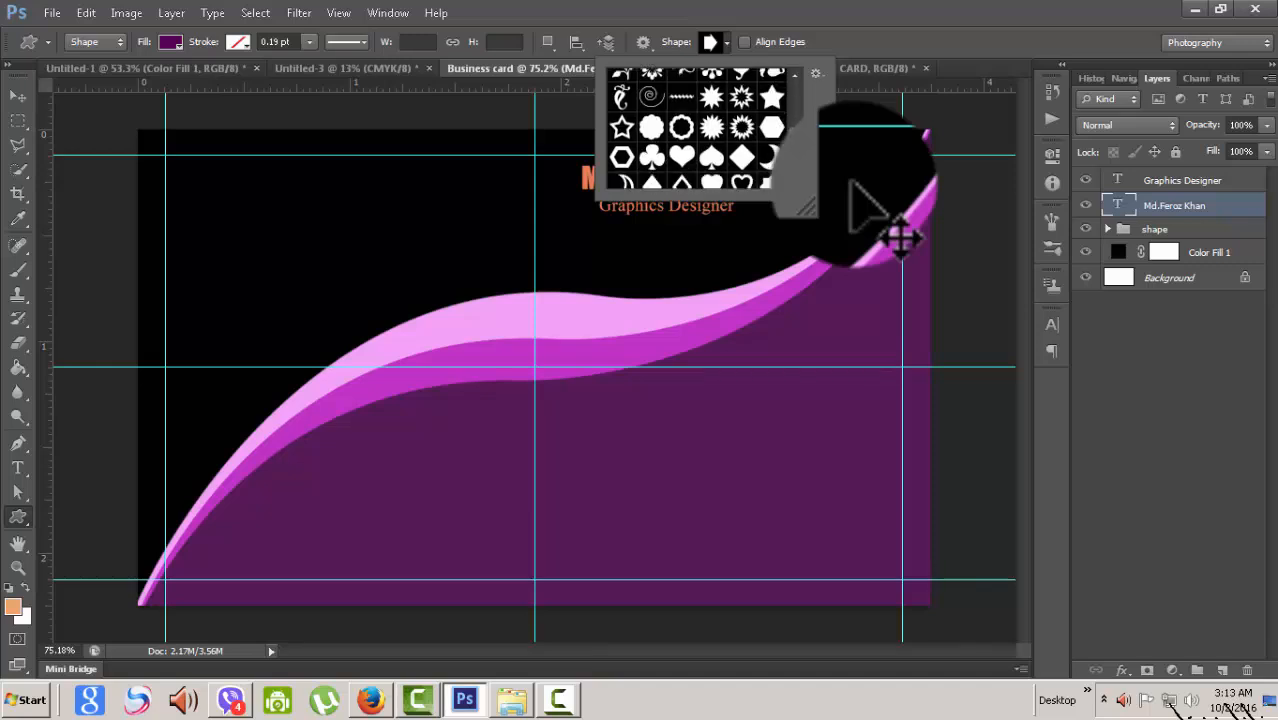
click(651, 127)
key(Return)
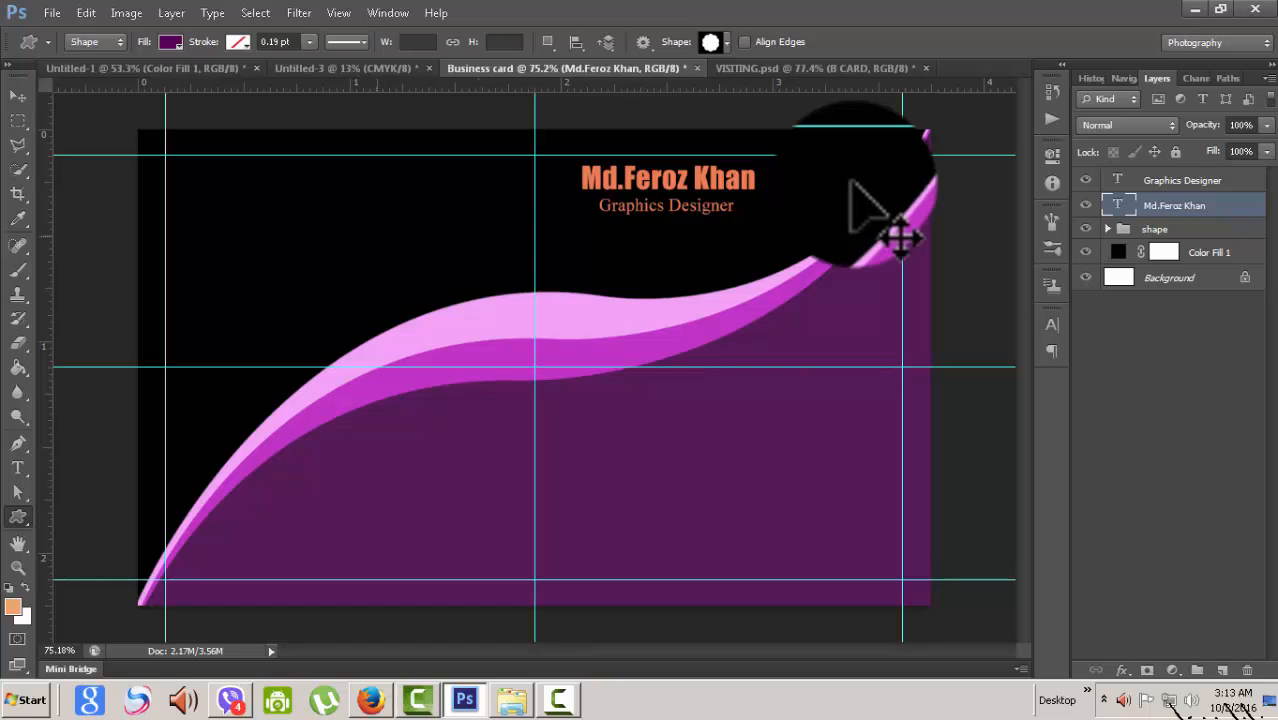
- Check VISITING.psd for reference, then draw a magenta seal near the Business card's top-left corner
click(815, 68)
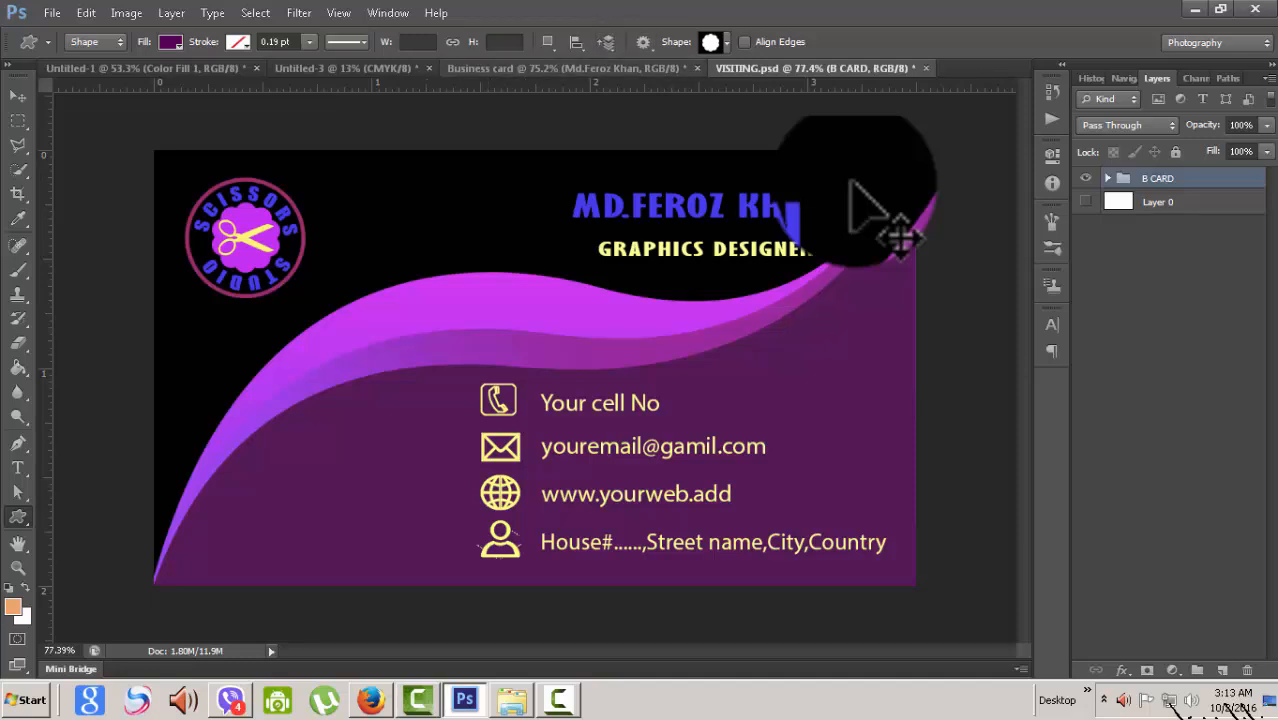
key(ctrl+shift+Tab)
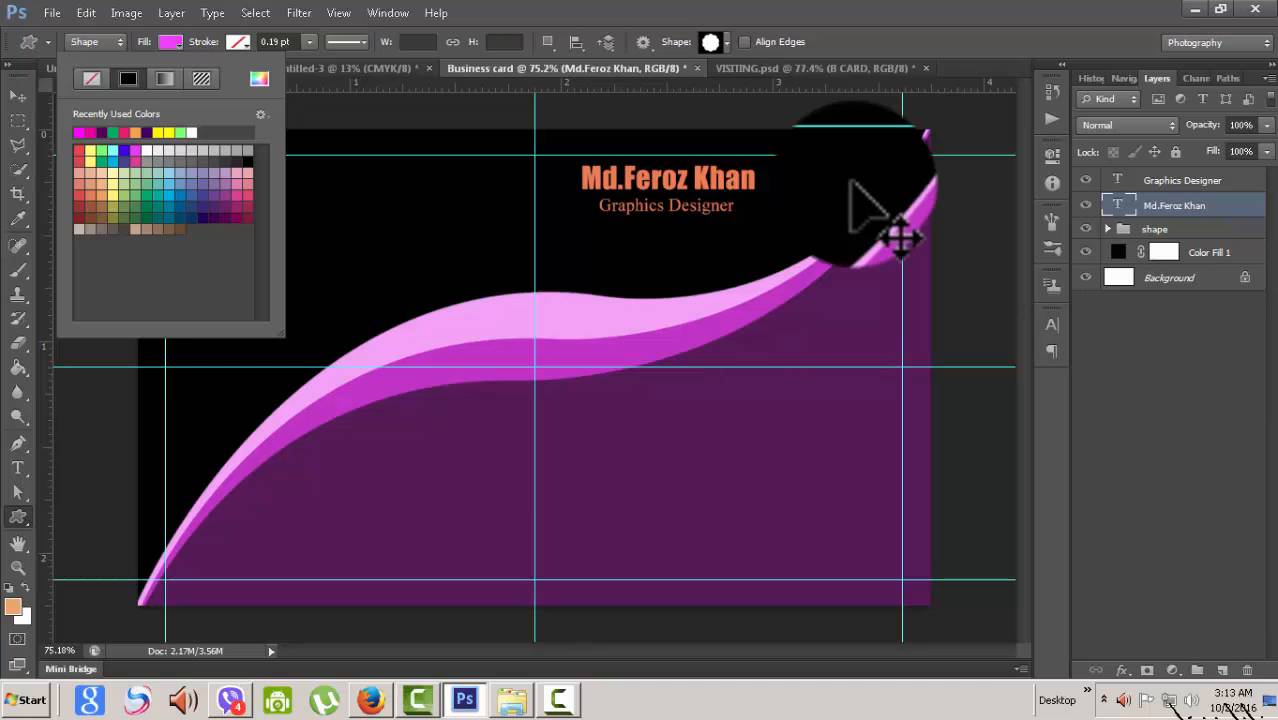
key(Return)
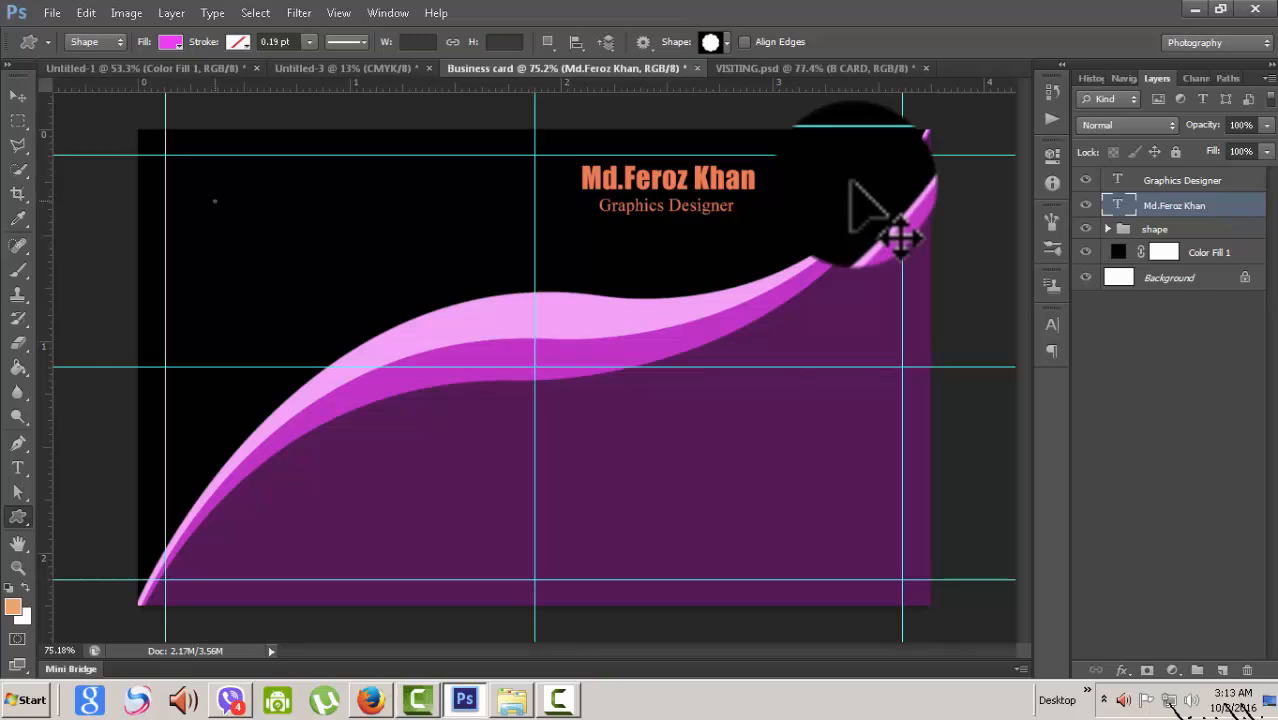
drag(214, 201, 244, 232)
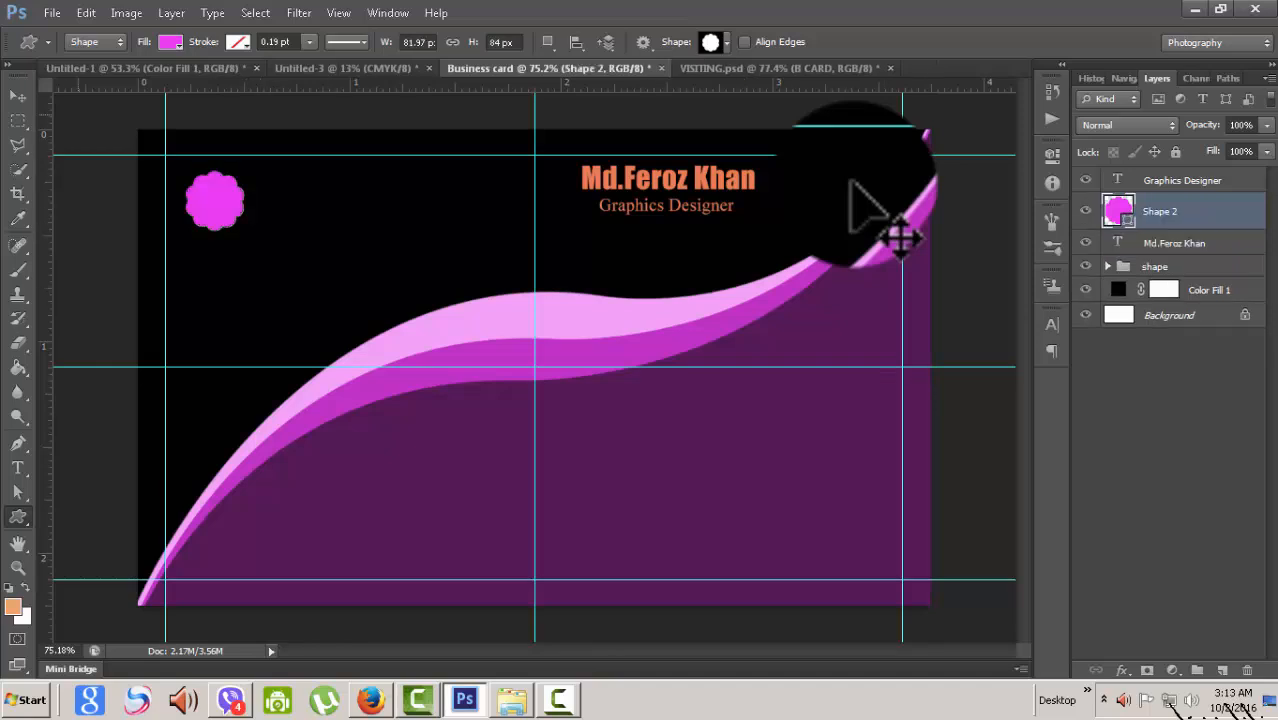
- Nudge the seal shape into position with the arrow keys
key(v)
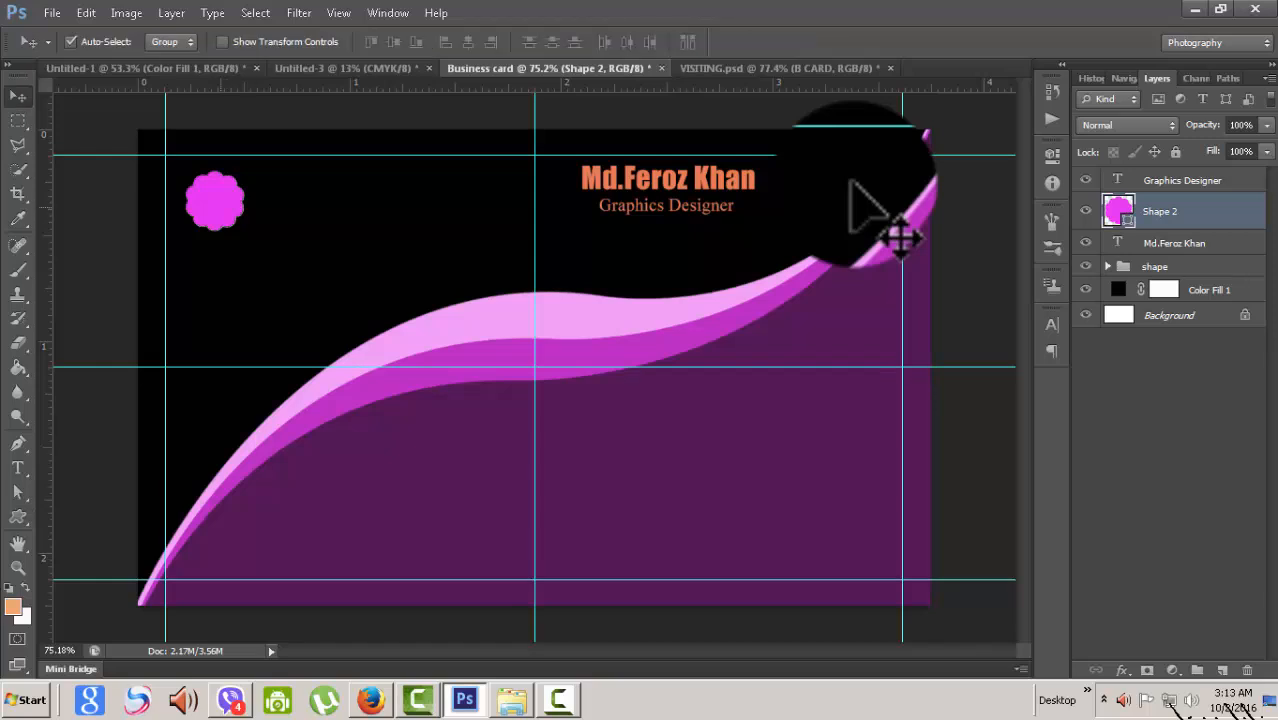
key(Left)
key(Left)
key(Left)
key(Left)
key(Left)
key(Left)
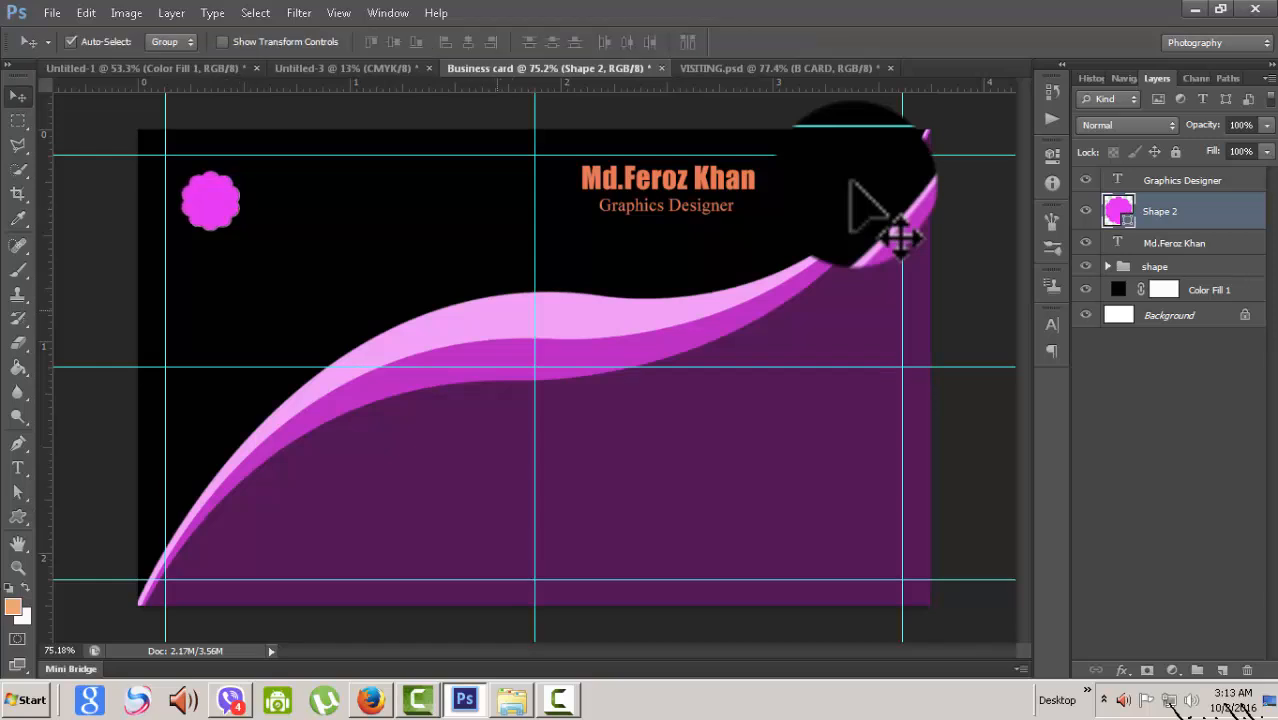
key(Up)
key(Up)
key(Down)
key(Down)
key(Down)
key(Right)
key(Right)
key(Right)
key(Right)
key(Right)
key(Right)
key(Right)
key(Right)
key(Down)
key(Down)
key(Down)
key(Down)
key(Down)
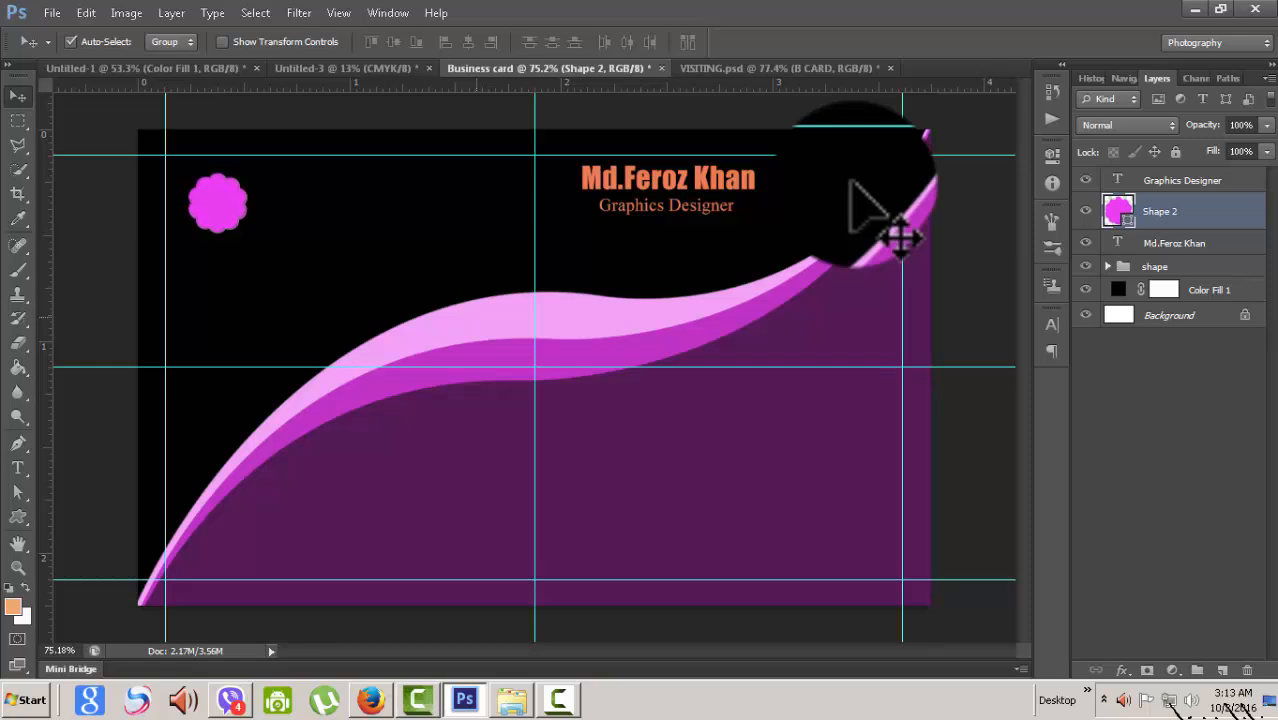
key(Down)
key(Down)
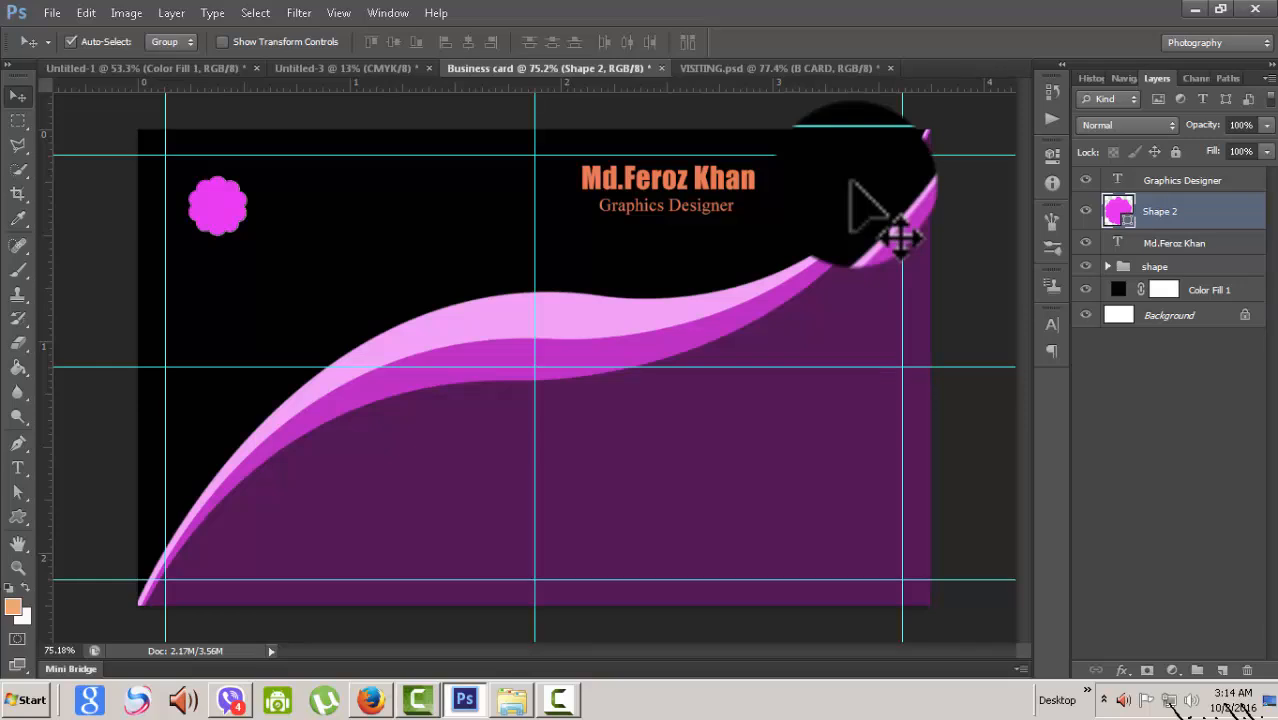
- With the Ellipse tool, clear the seal's fill and try a pink-red outline, then undo it
key(u)
click(17, 516)
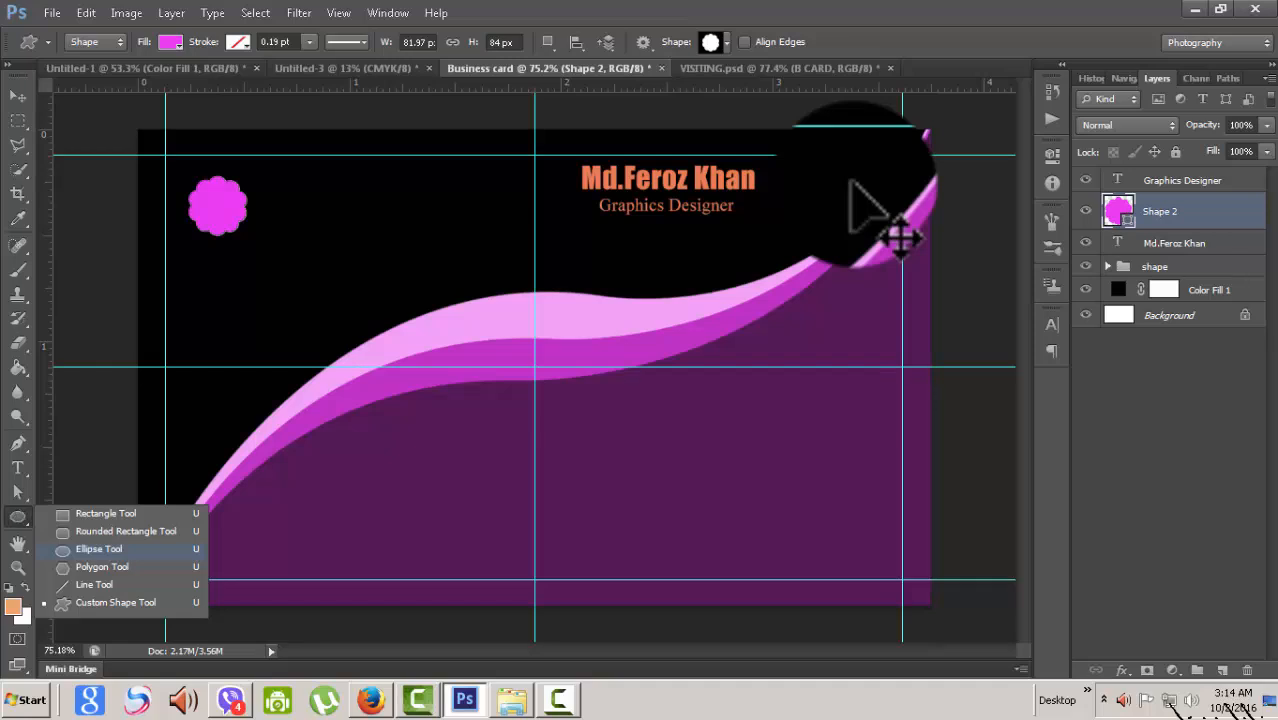
click(98, 549)
click(170, 42)
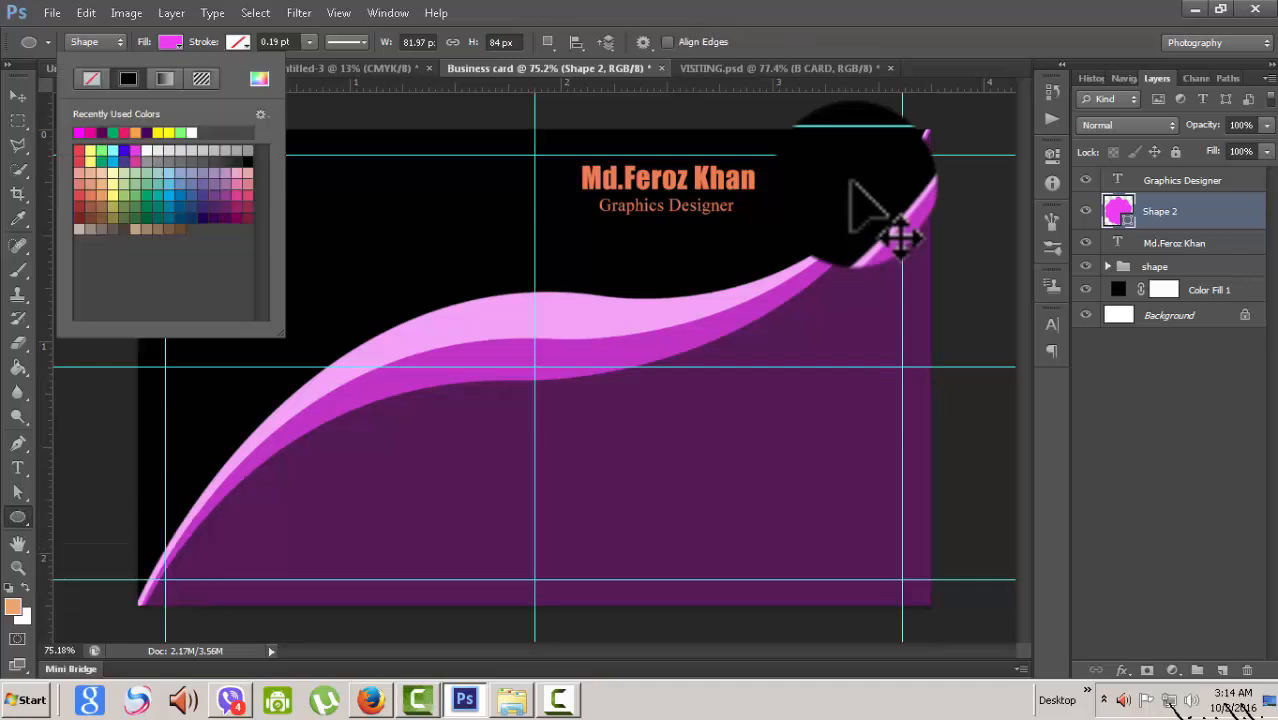
click(91, 78)
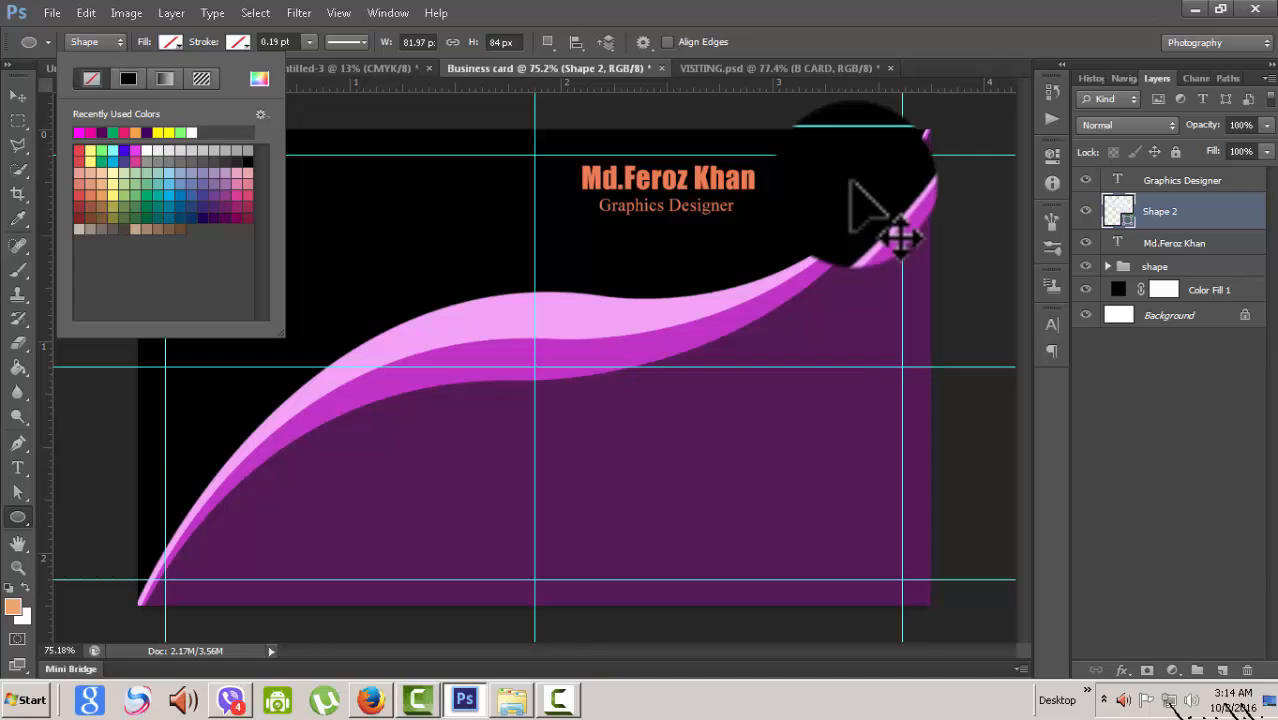
click(237, 42)
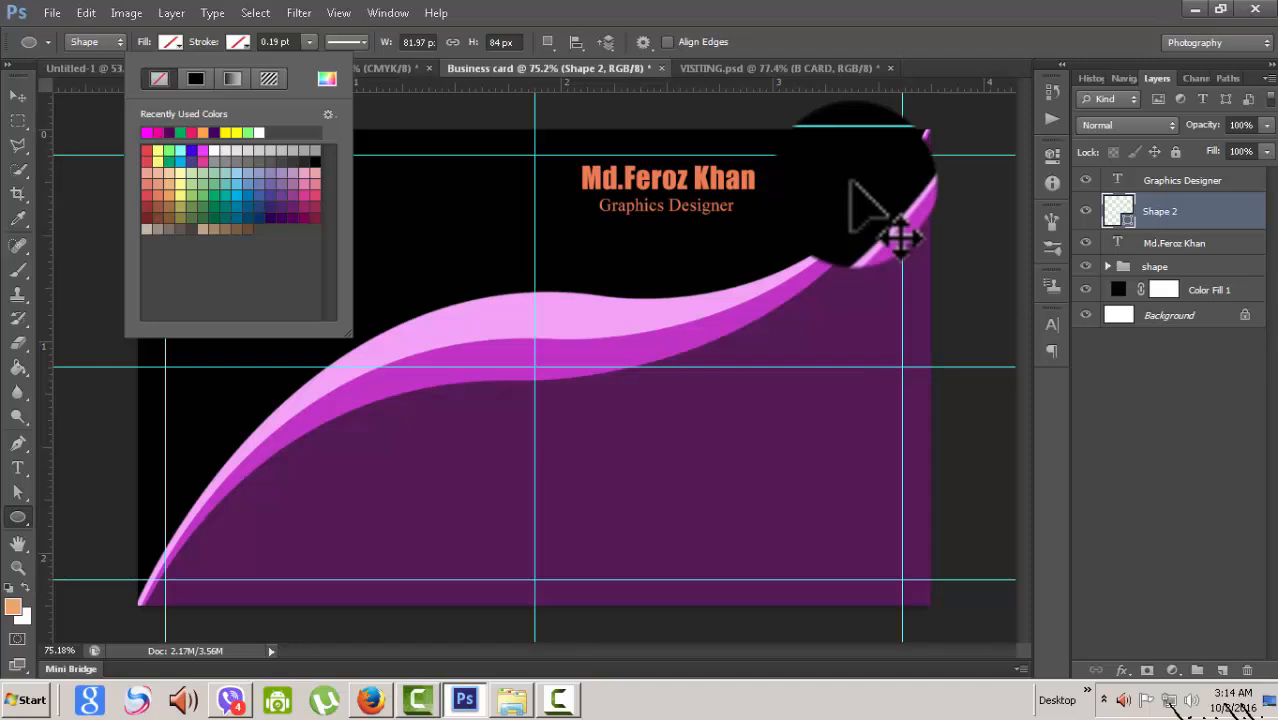
click(314, 195)
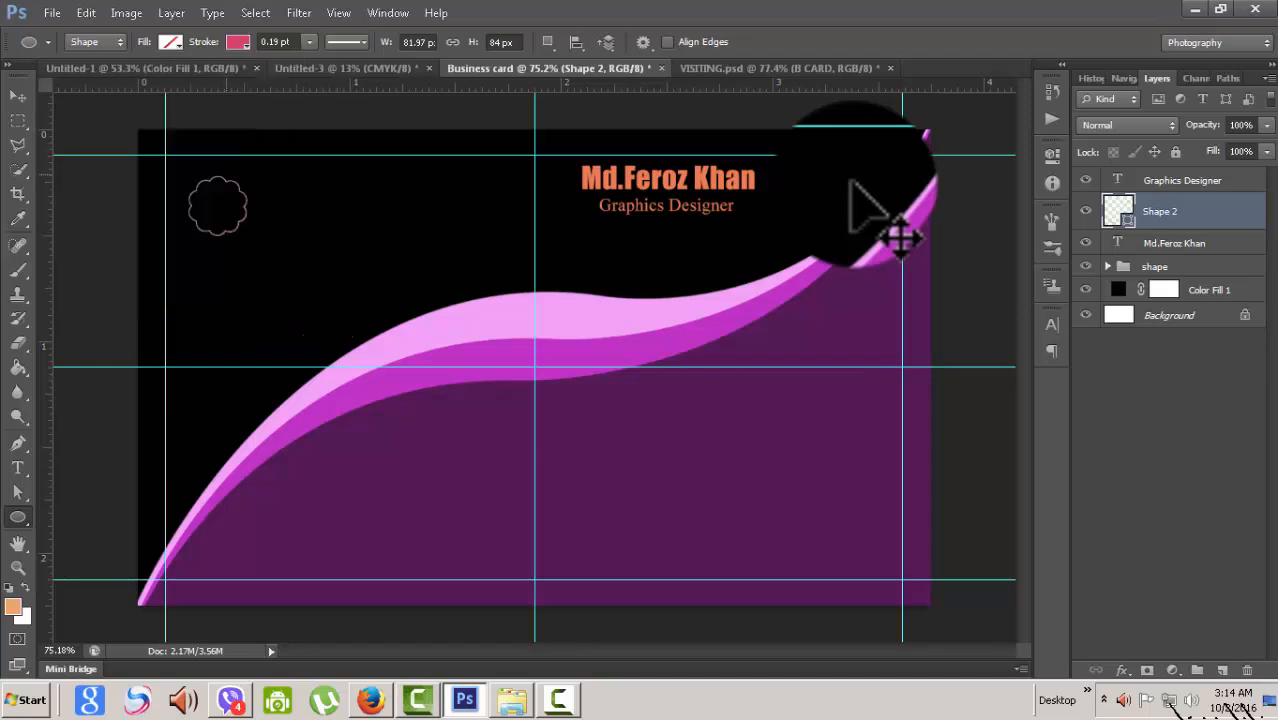
key(ctrl+z)
- Remove the seal's outline and give it a solid magenta fill
click(169, 42)
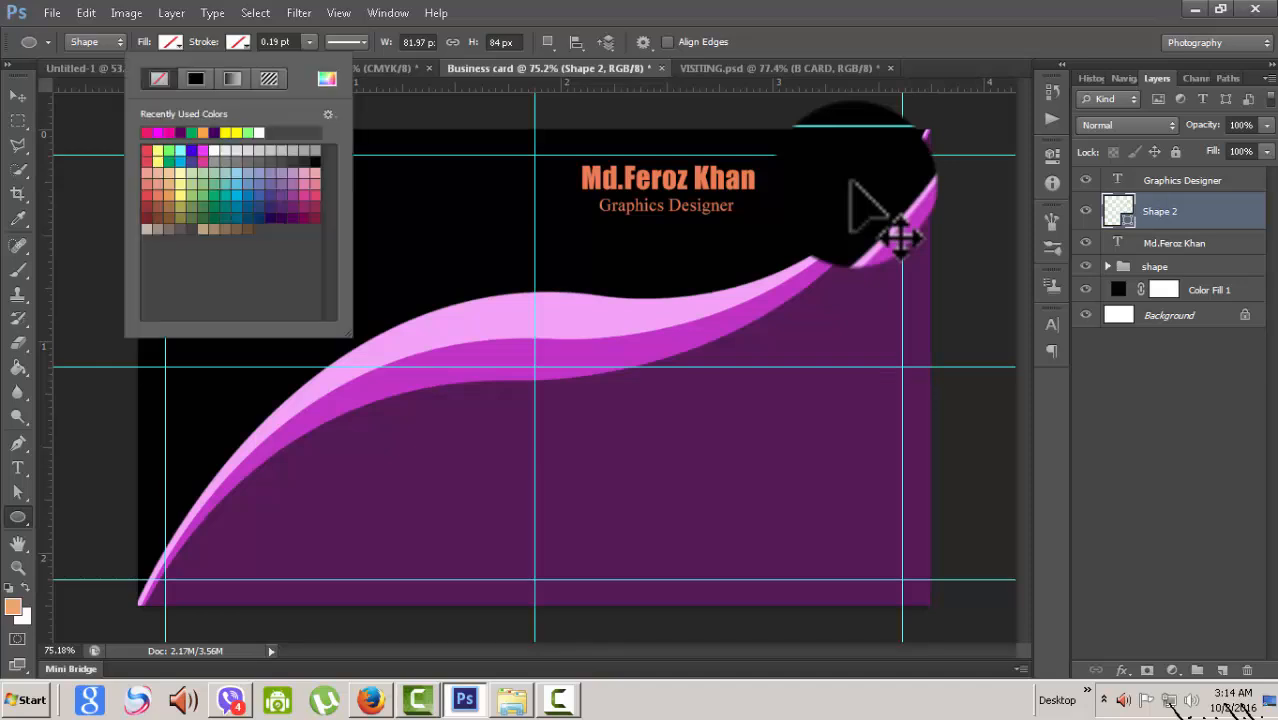
click(203, 150)
key(Return)
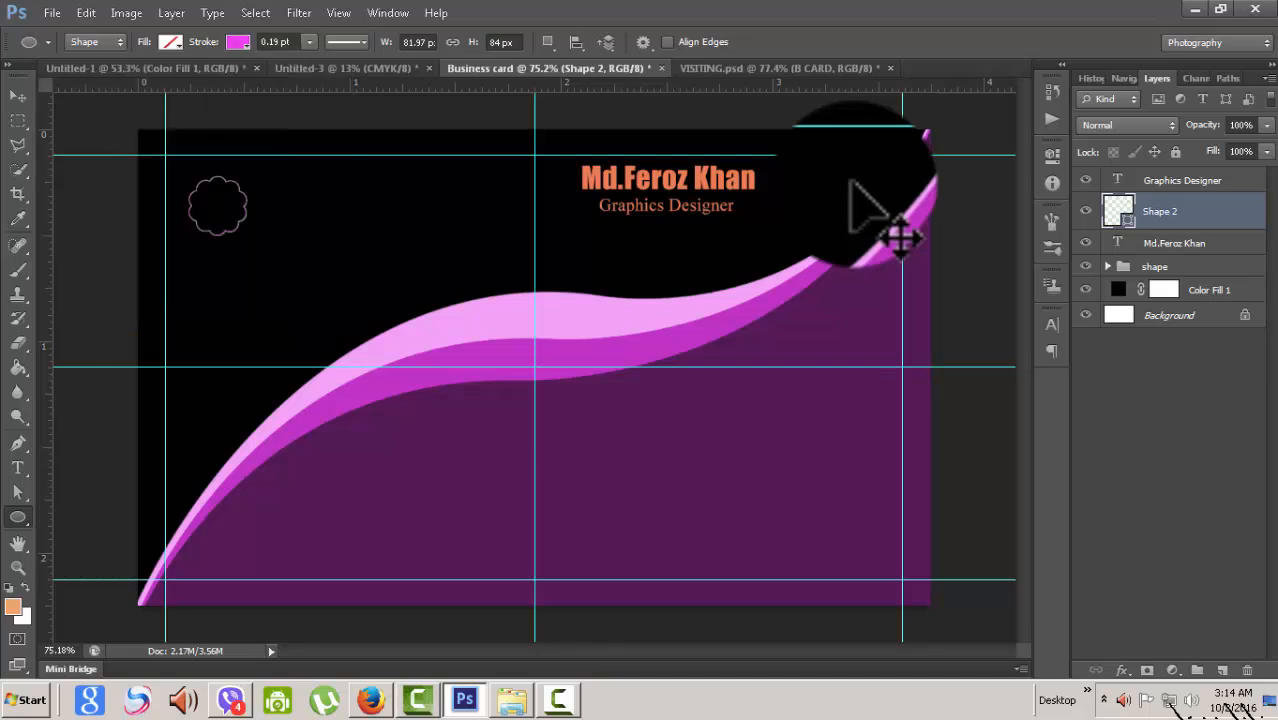
click(169, 42)
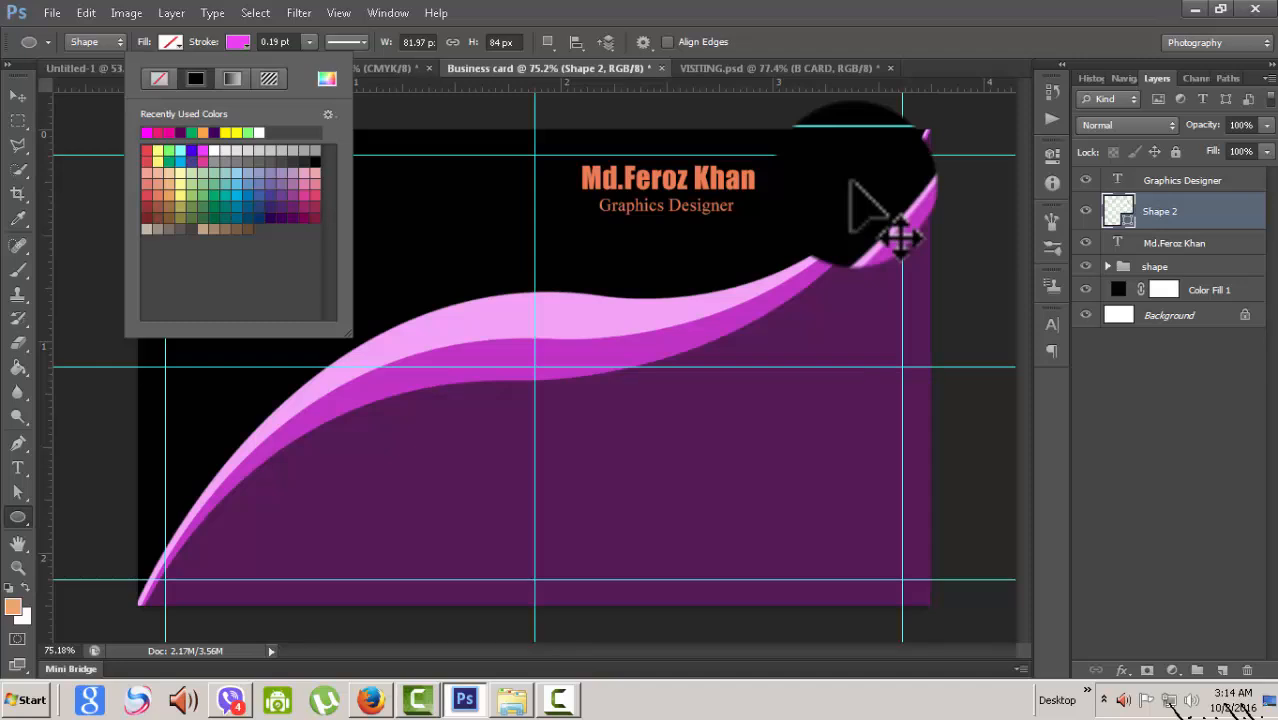
click(159, 78)
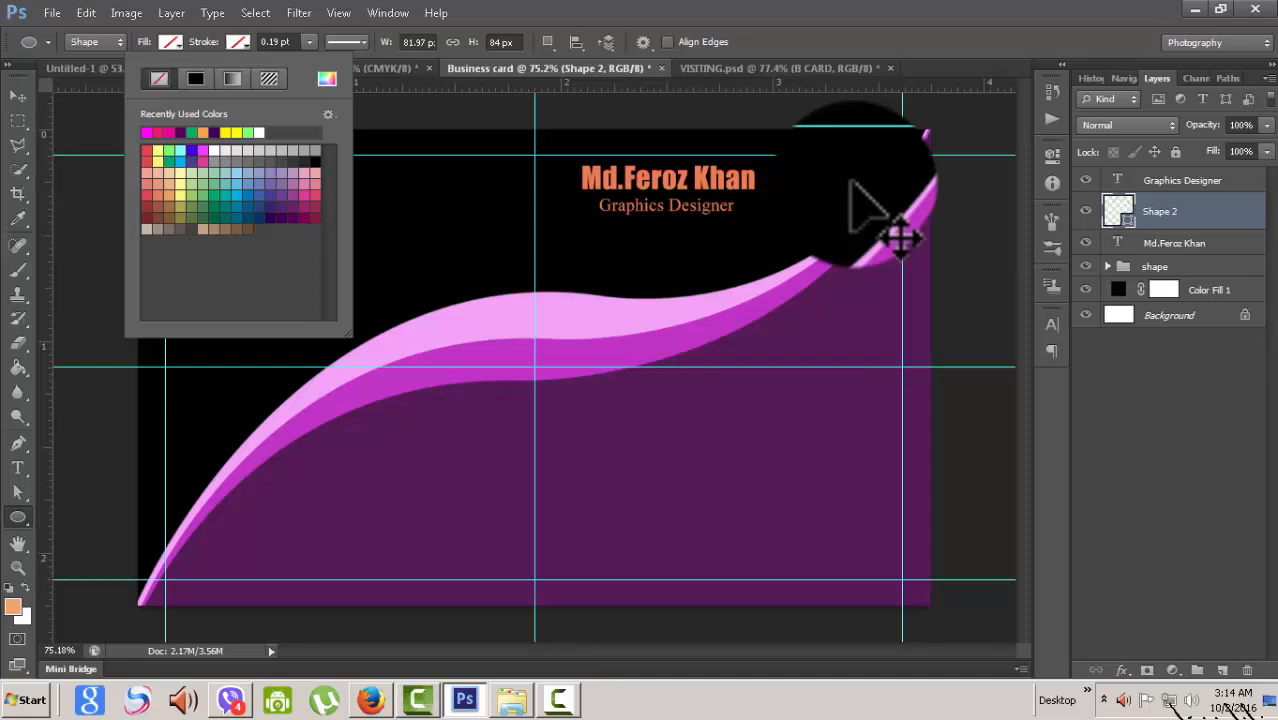
key(Return)
click(171, 42)
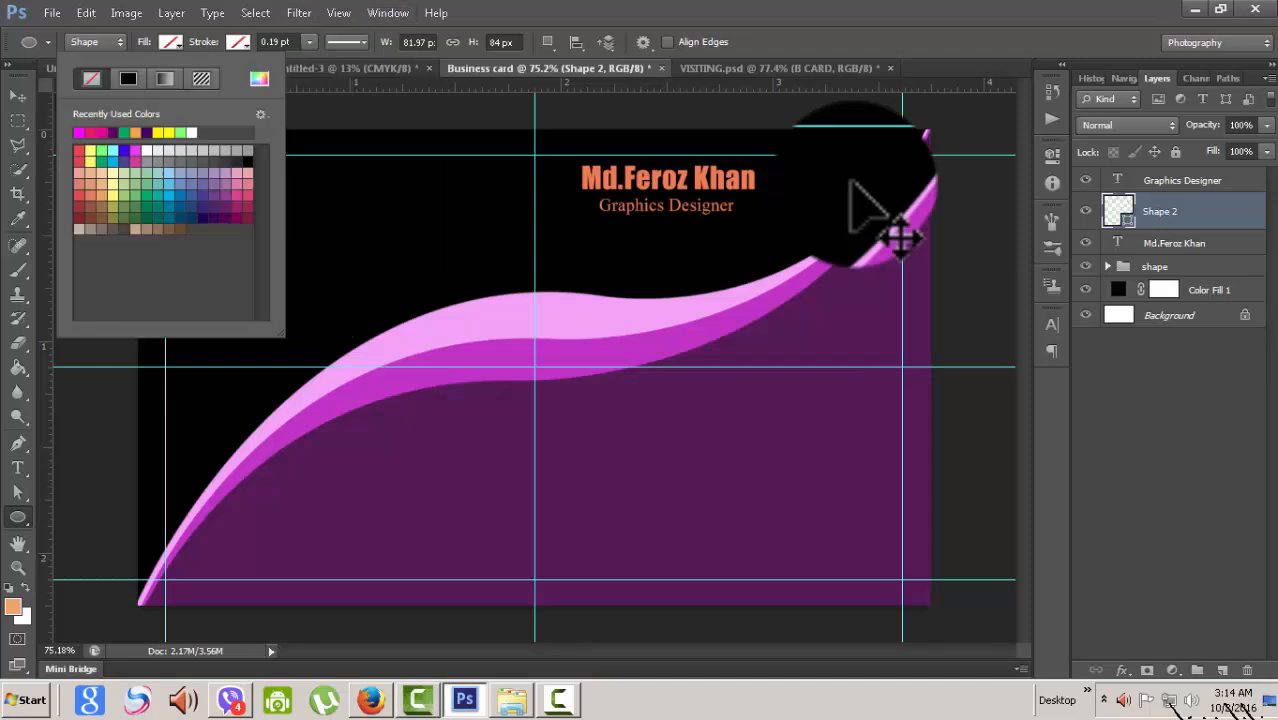
click(79, 132)
key(Return)
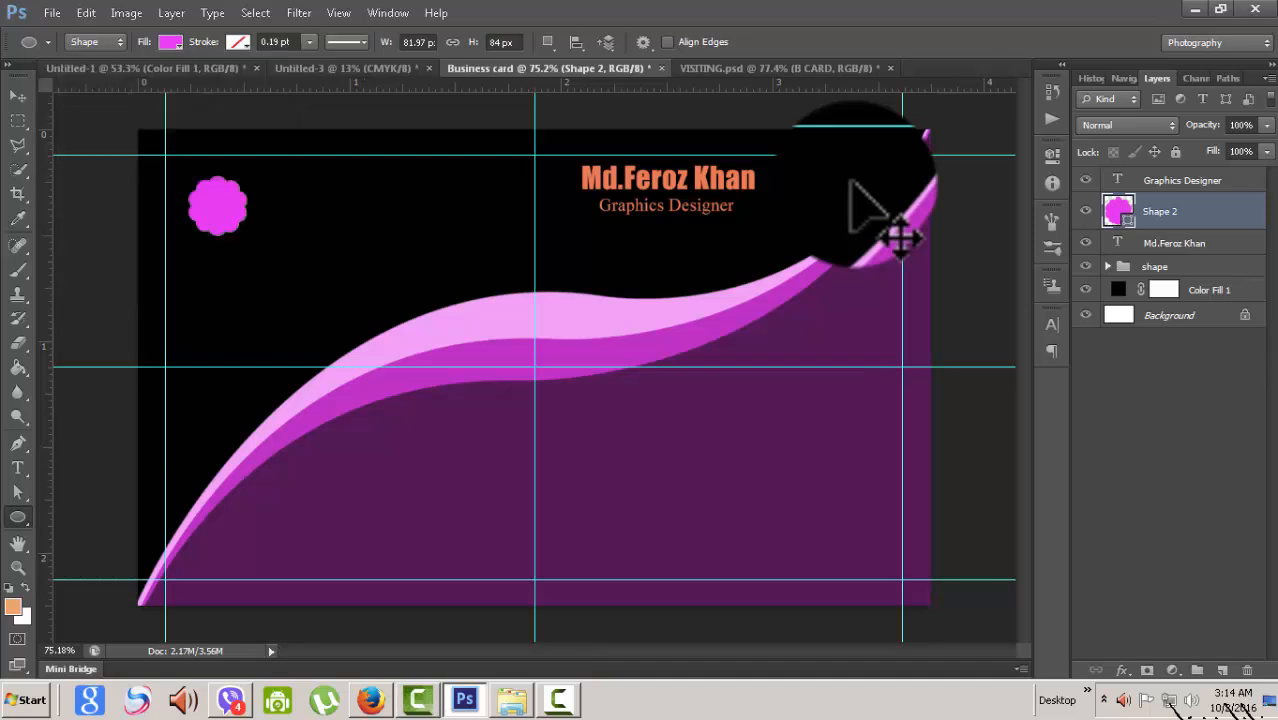
key(v)
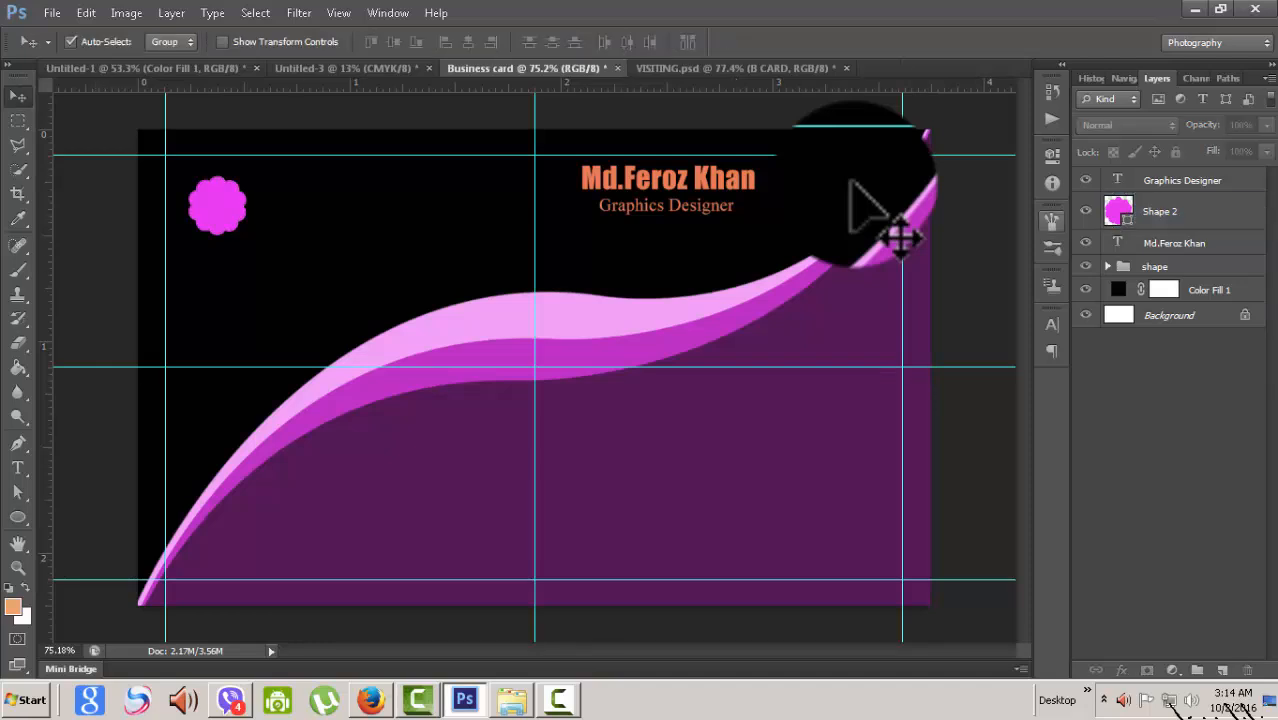
- Draw an unfilled pink-outlined circle around the magenta flower
click(1182, 180)
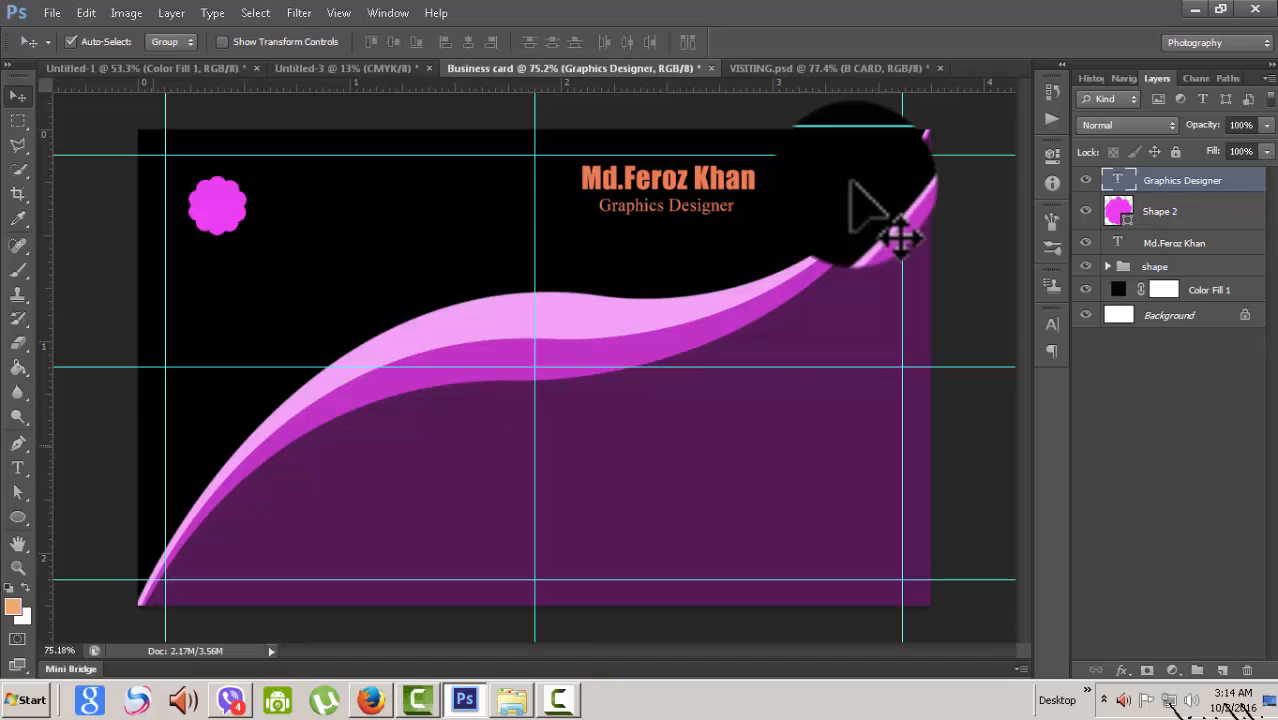
click(18, 517)
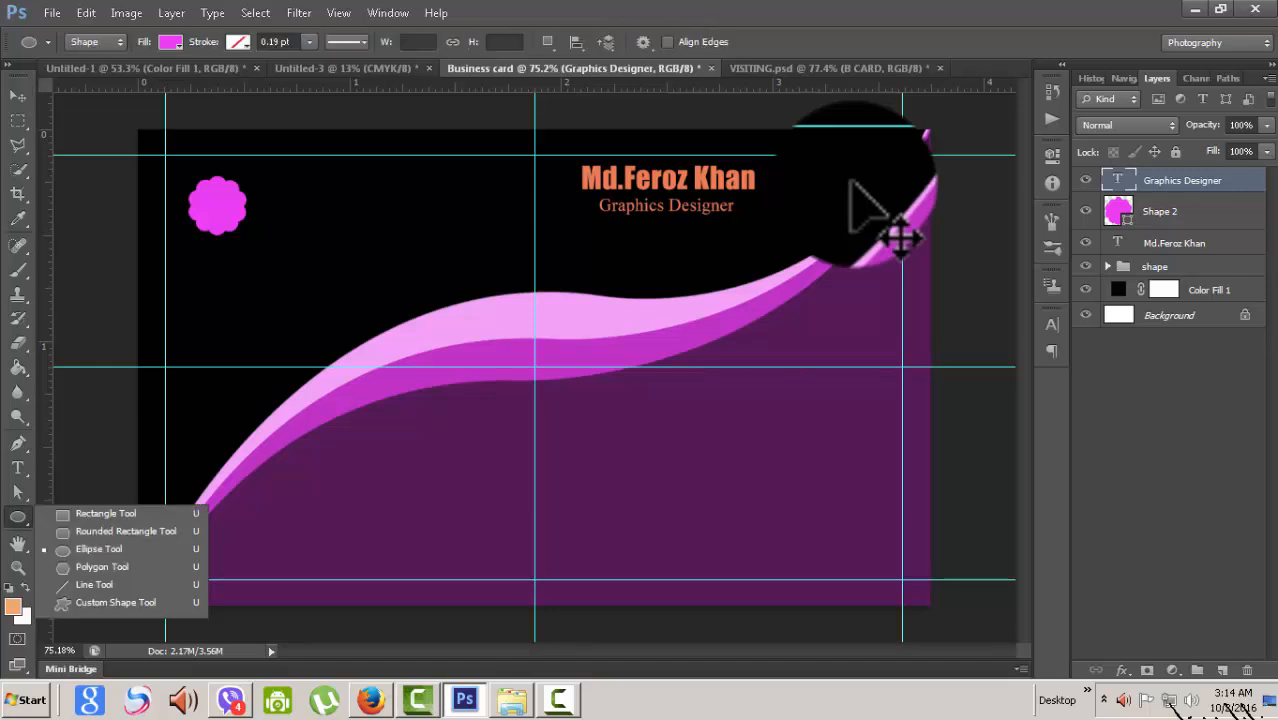
key(Escape)
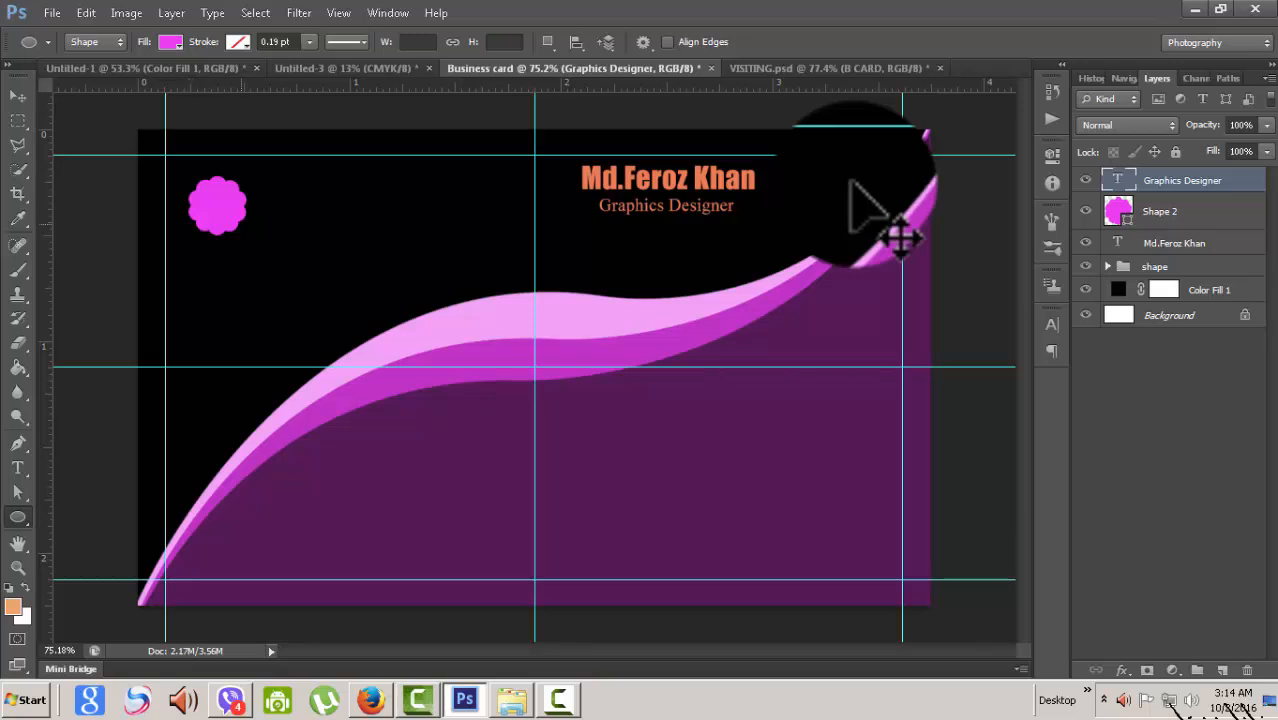
click(170, 42)
click(91, 78)
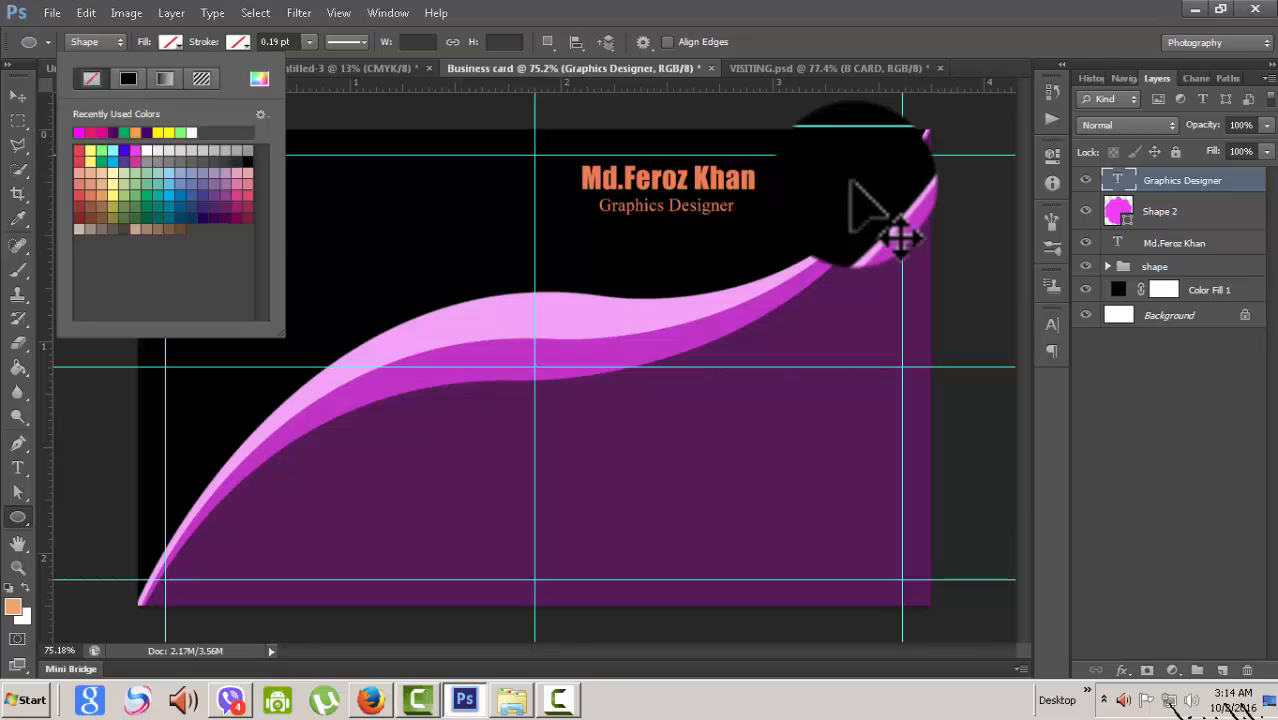
key(Escape)
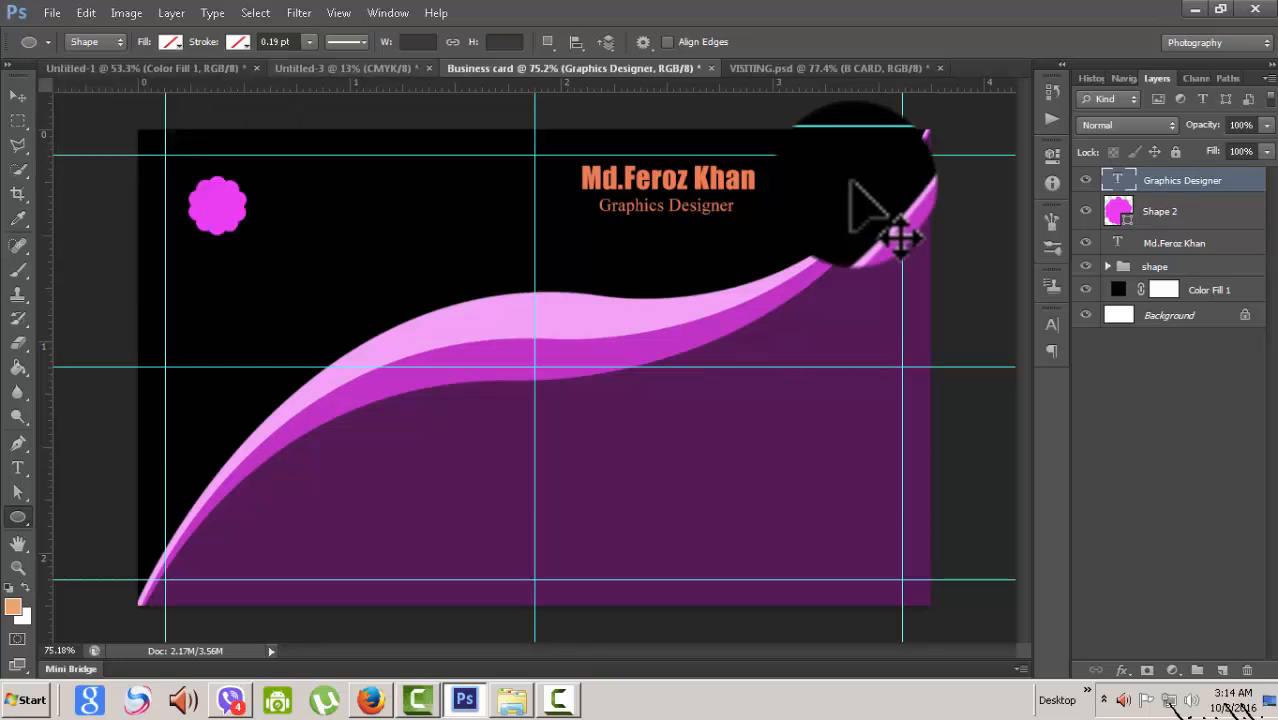
click(237, 42)
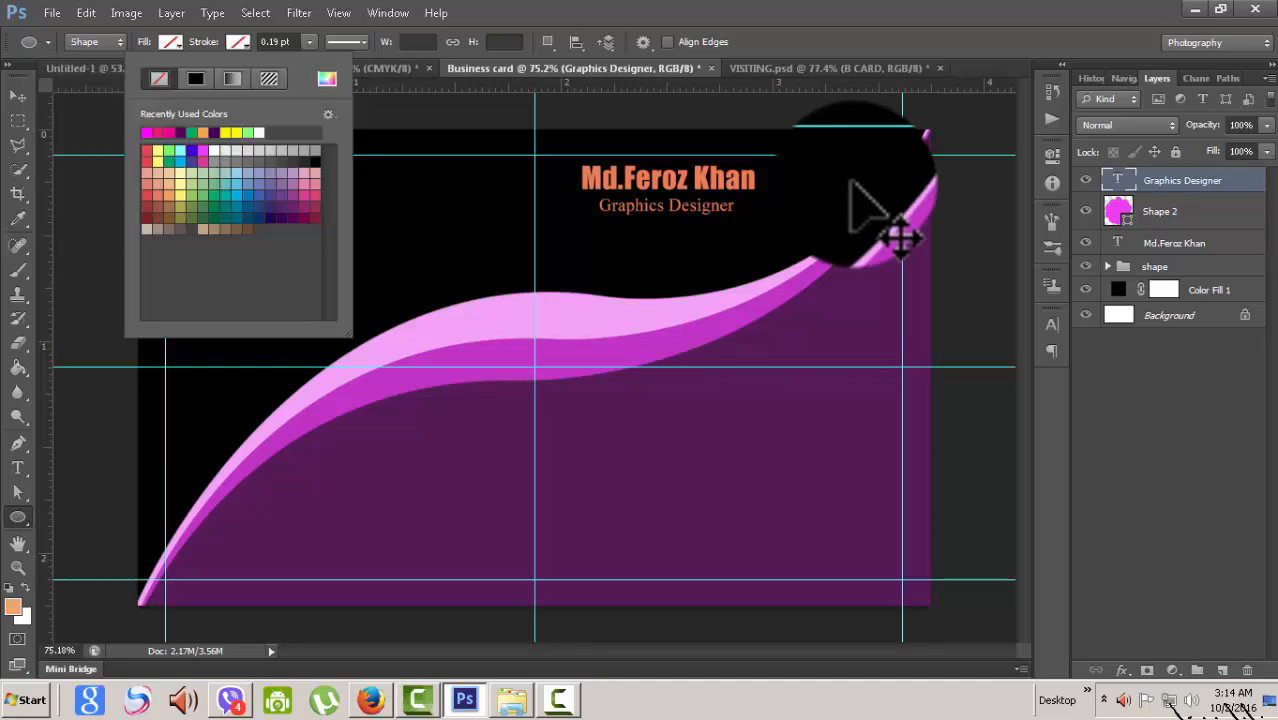
key(Escape)
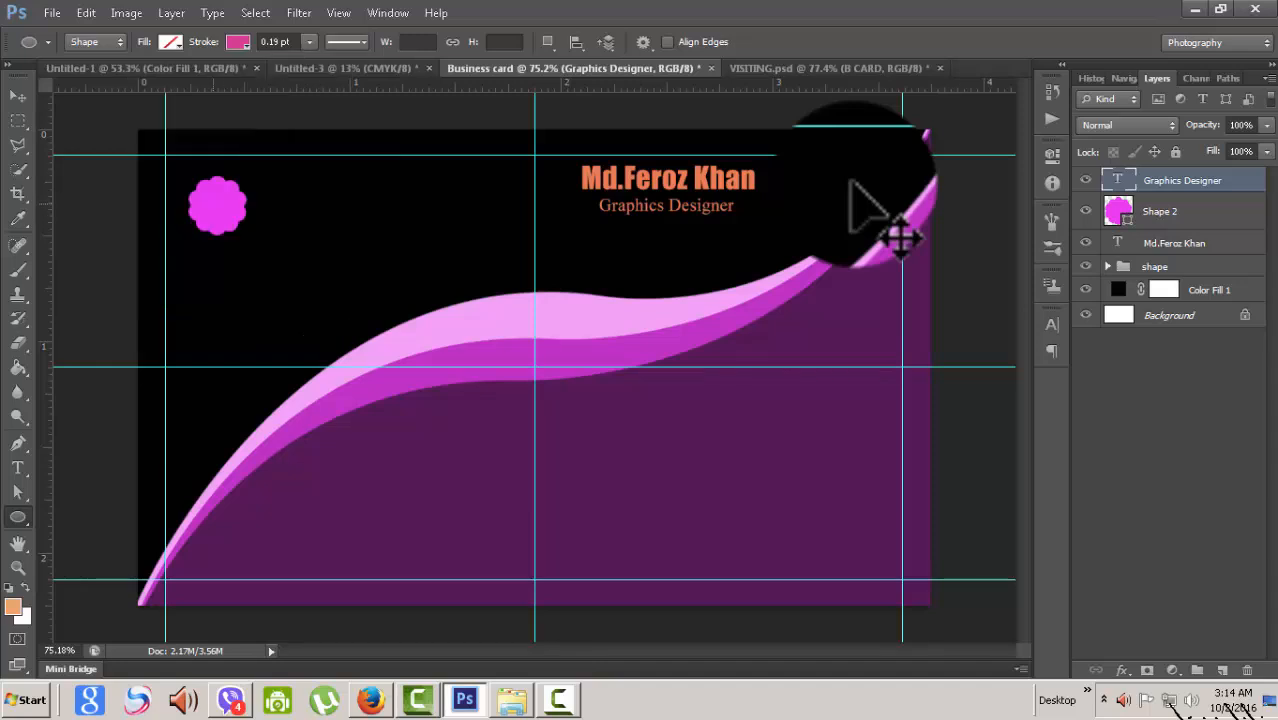
drag(216, 203, 257, 240)
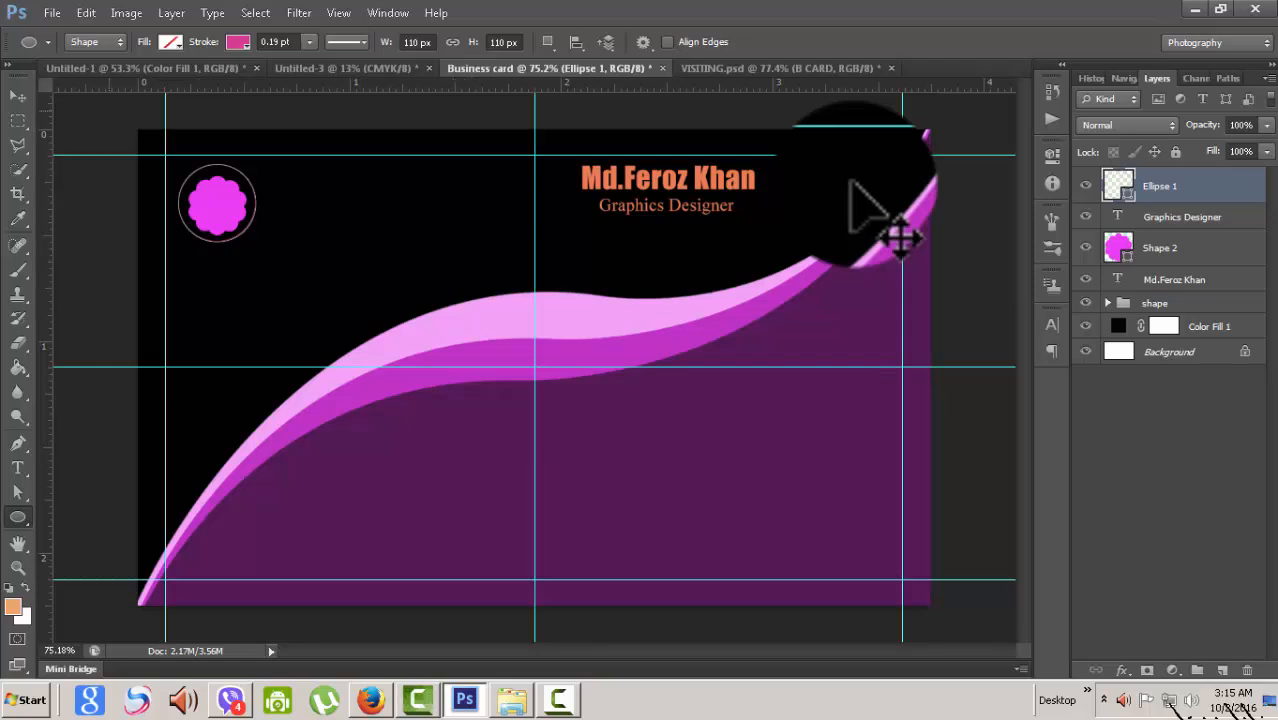
- Scale the circle down to 86.36% so it closely hugs the flower
key(v)
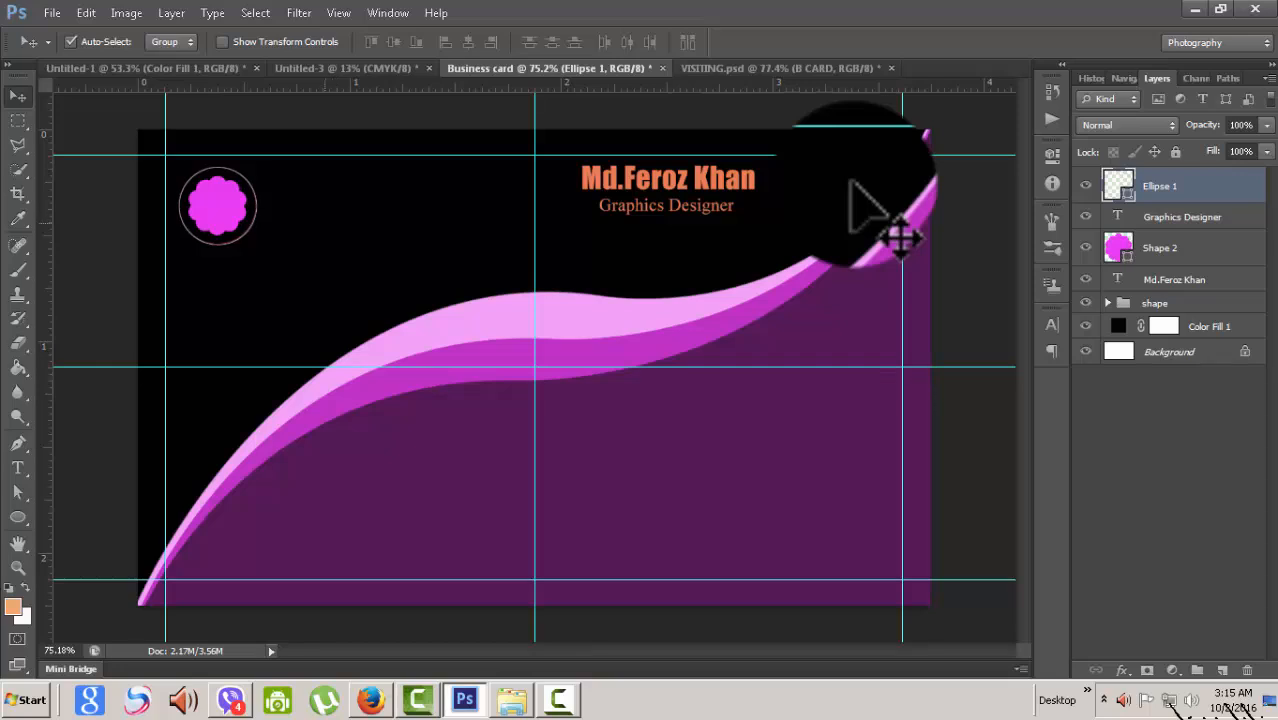
key(ctrl+t)
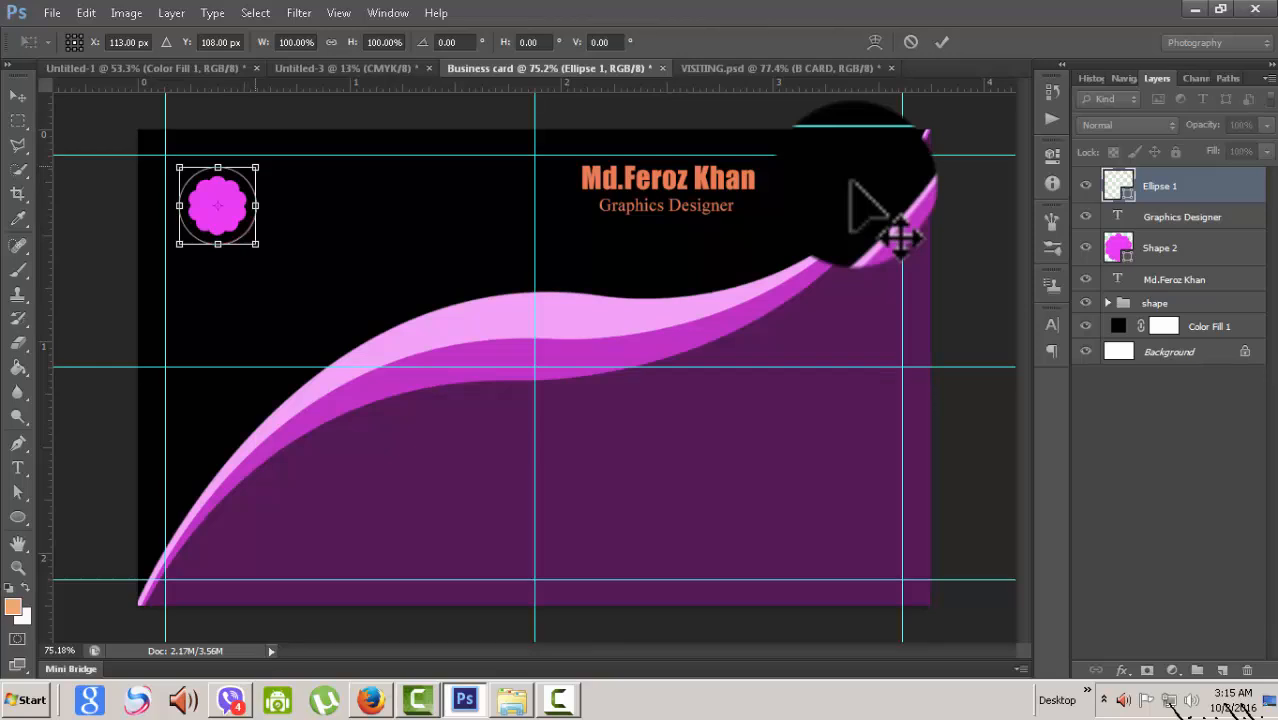
drag(255, 167, 250, 172)
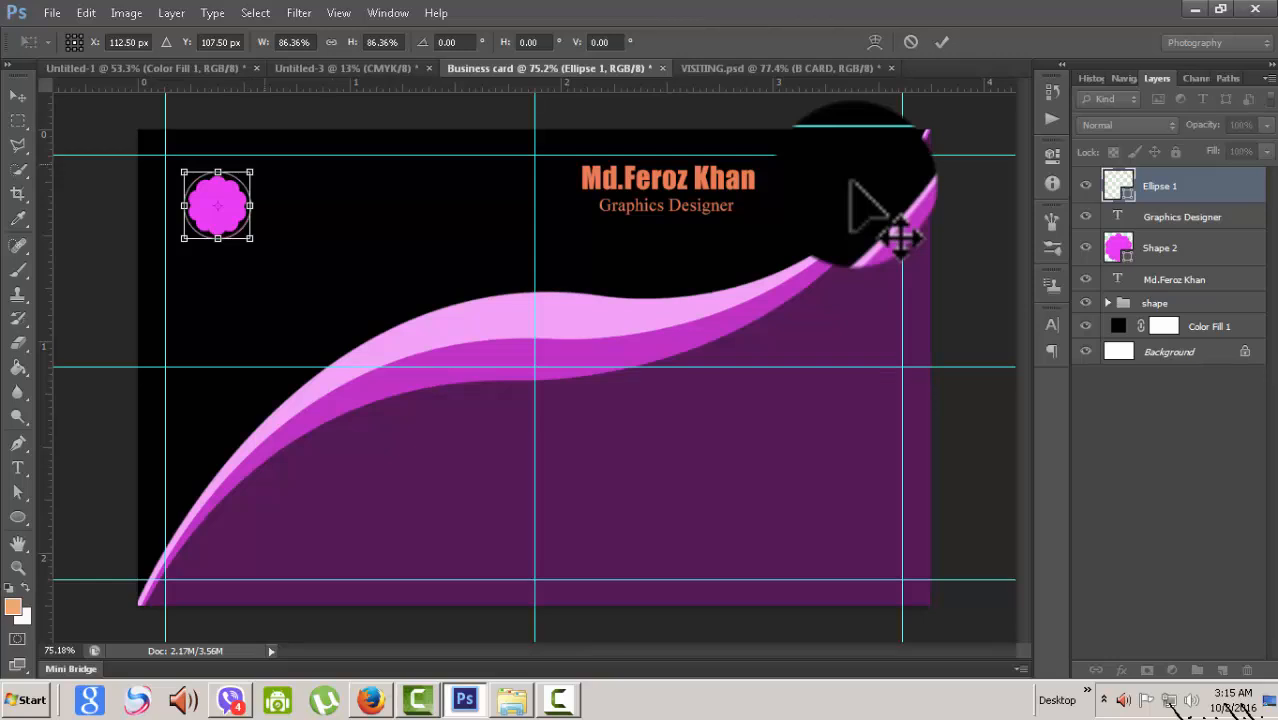
key(v)
key(Return)
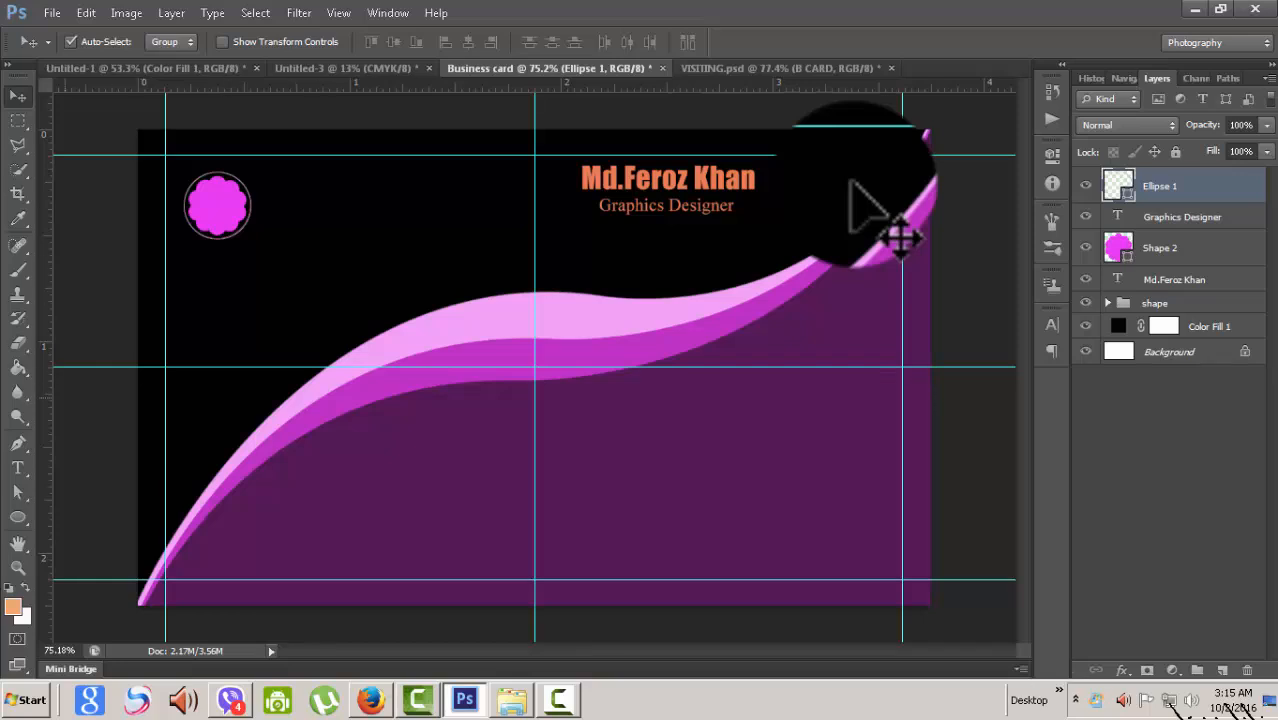
key(t)
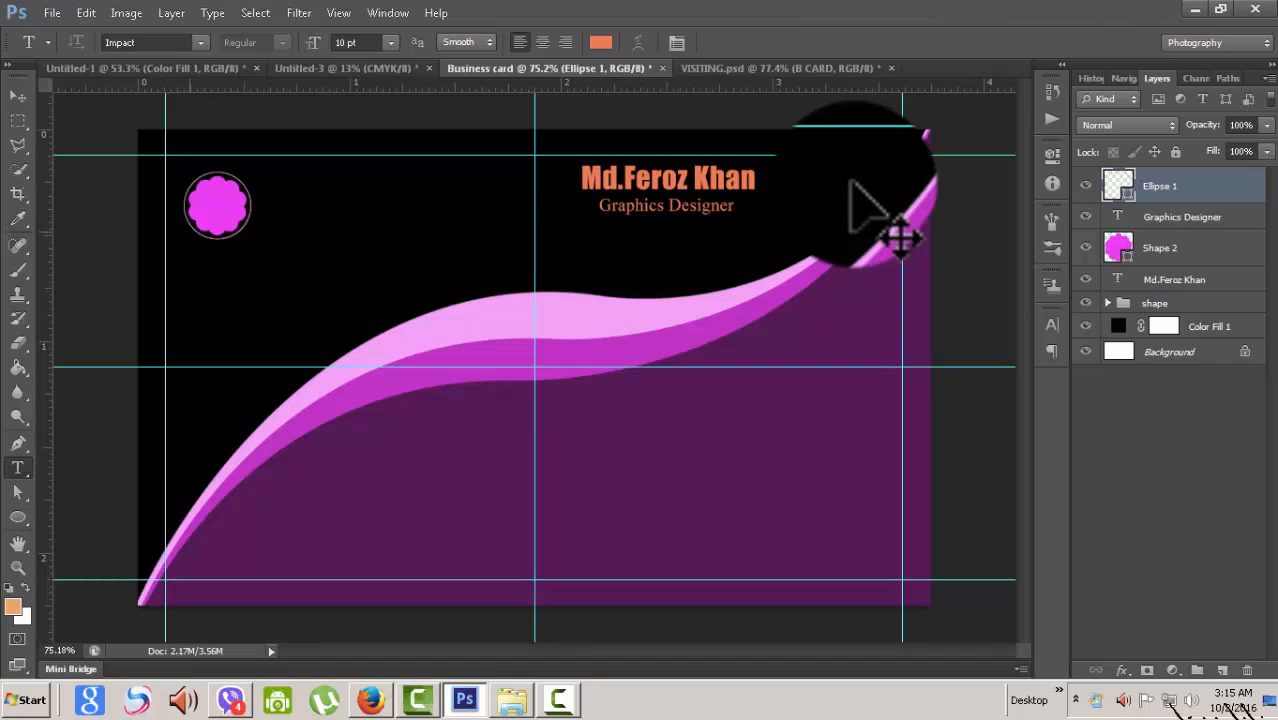
key(ctrl+plus)
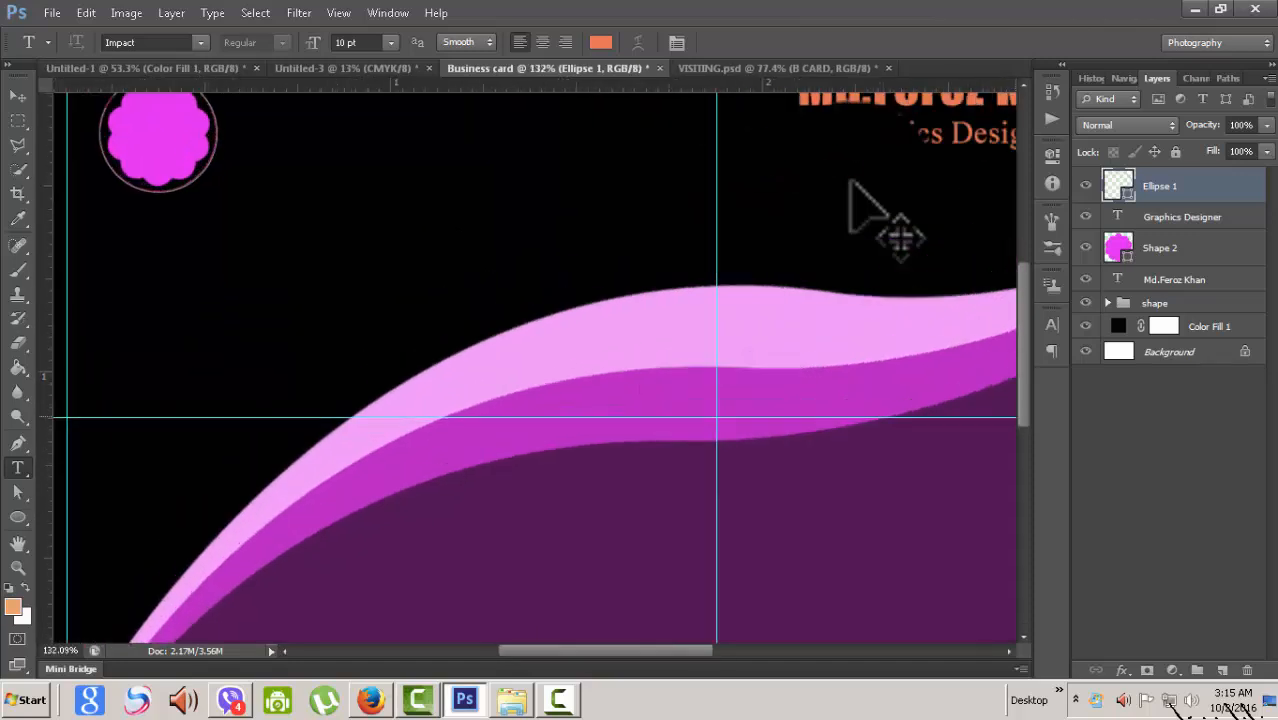
- Type 'SCISSORS' along the circle's path
scroll(850, 182, up, 3)
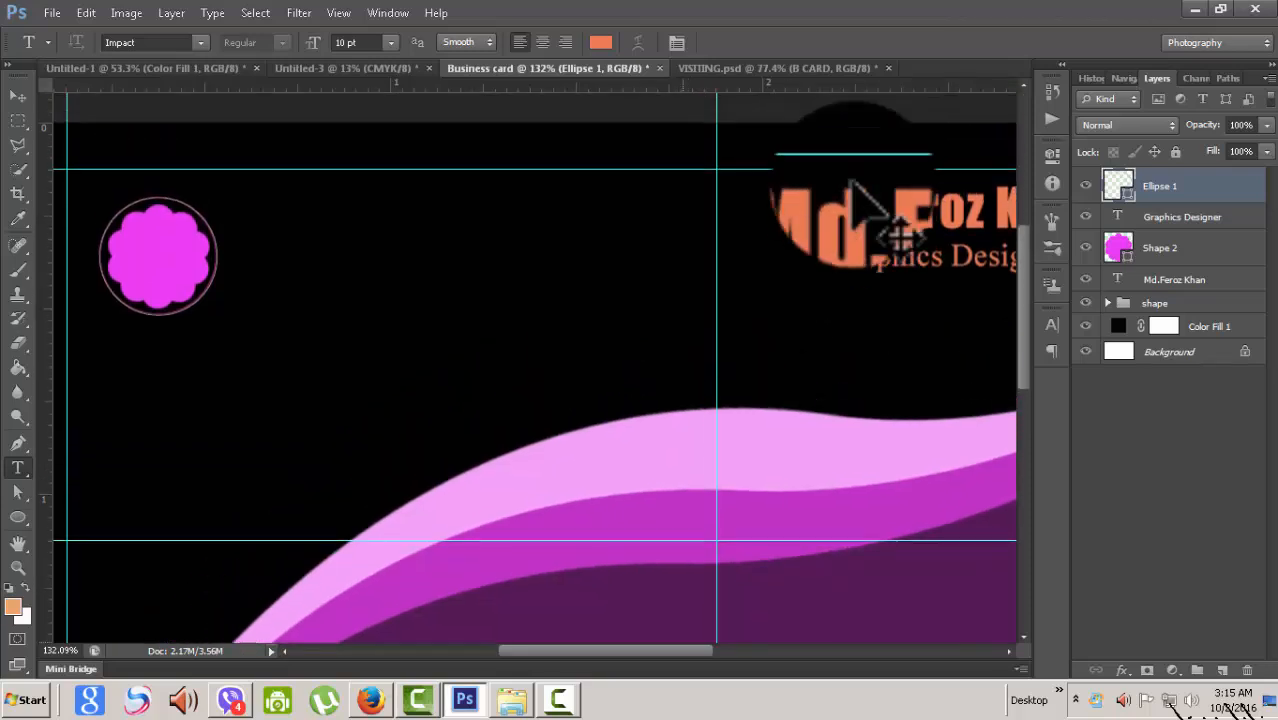
scroll(850, 182, left, 4)
scroll(850, 182, left, 3)
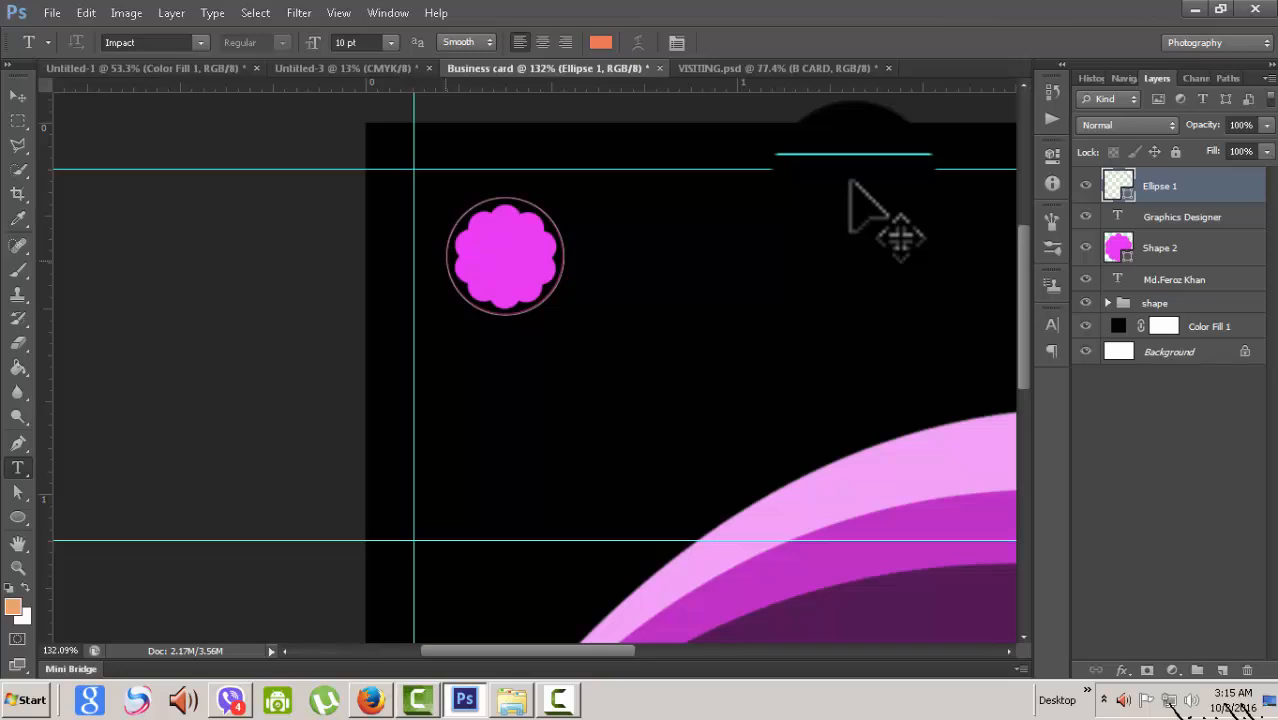
click(446, 260)
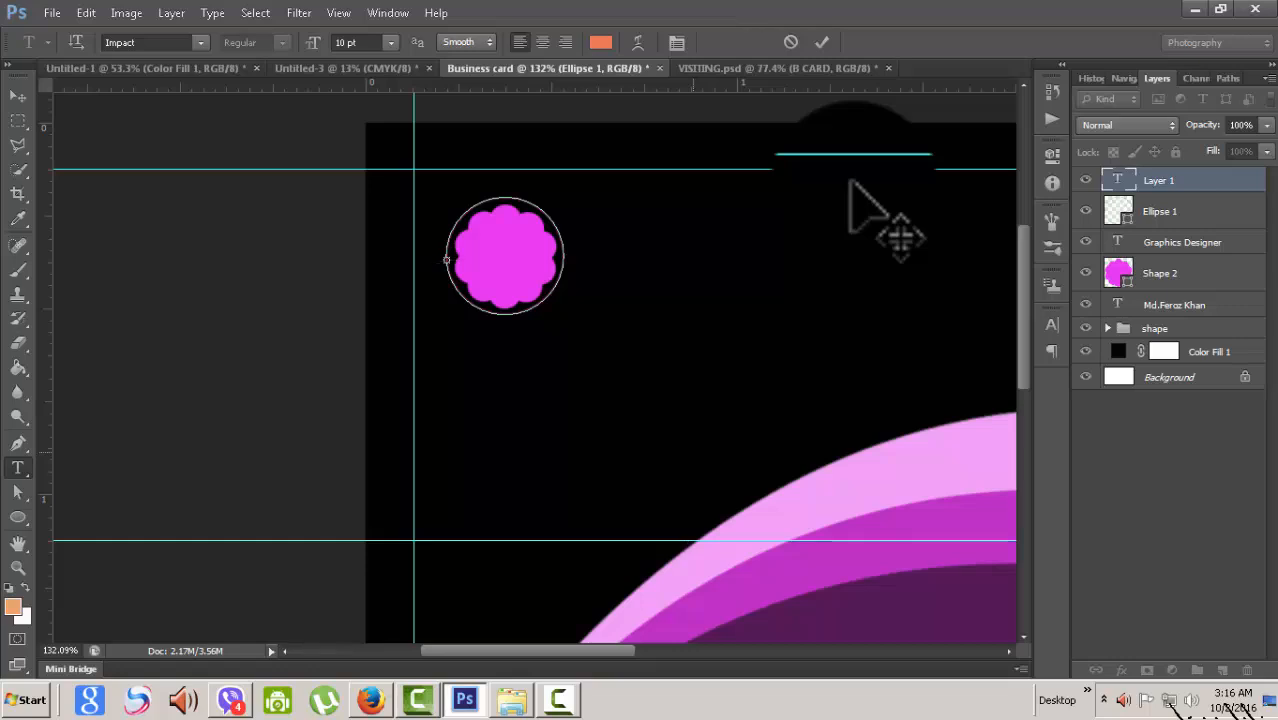
text(SG)
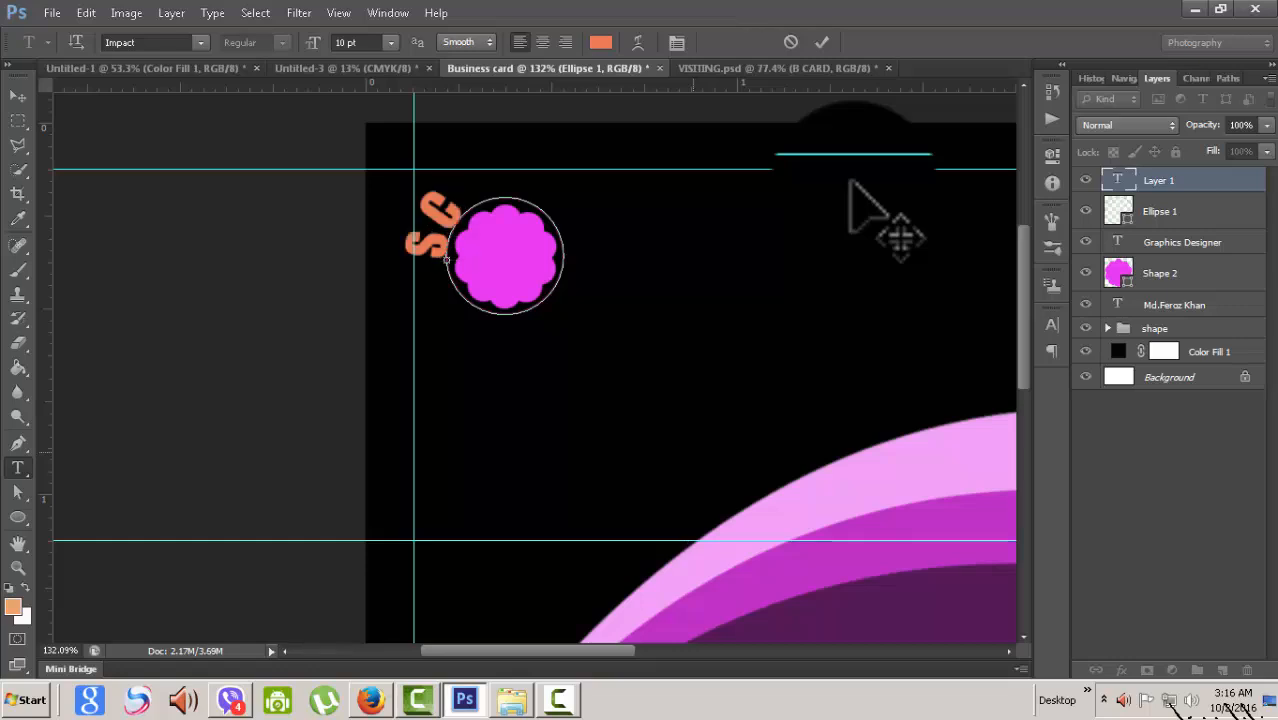
text(ISS)
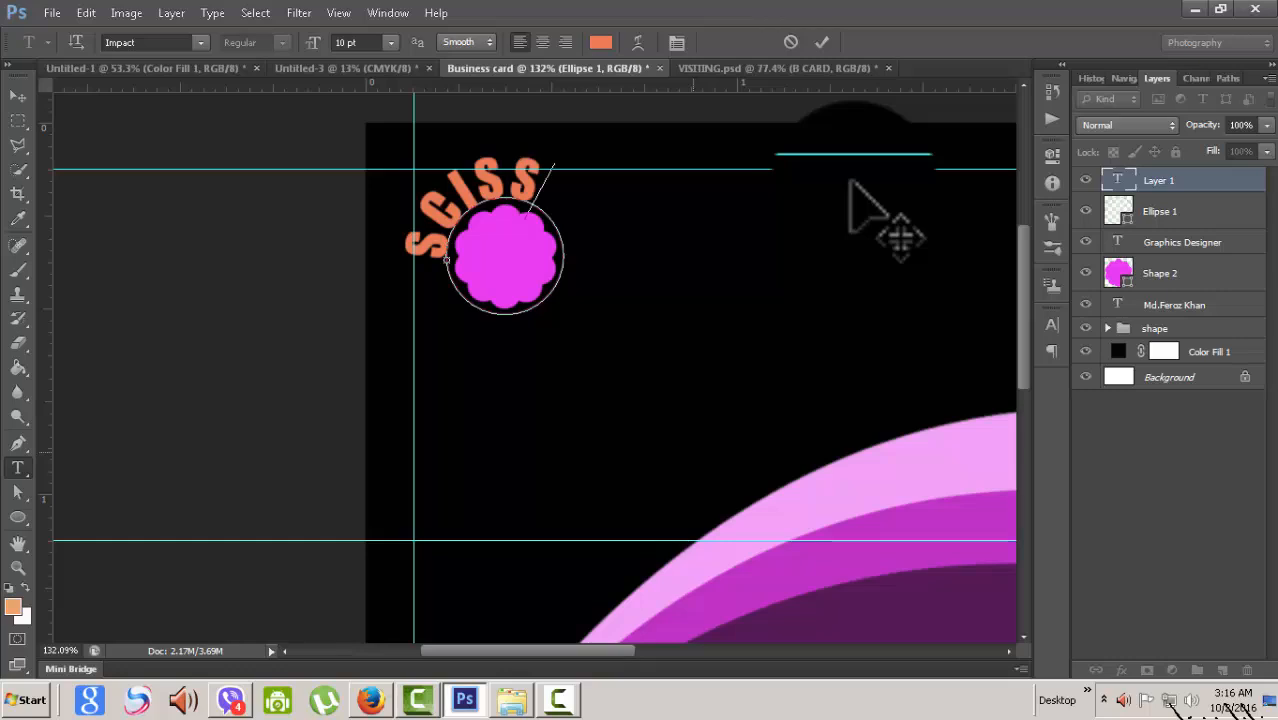
text(ORS)
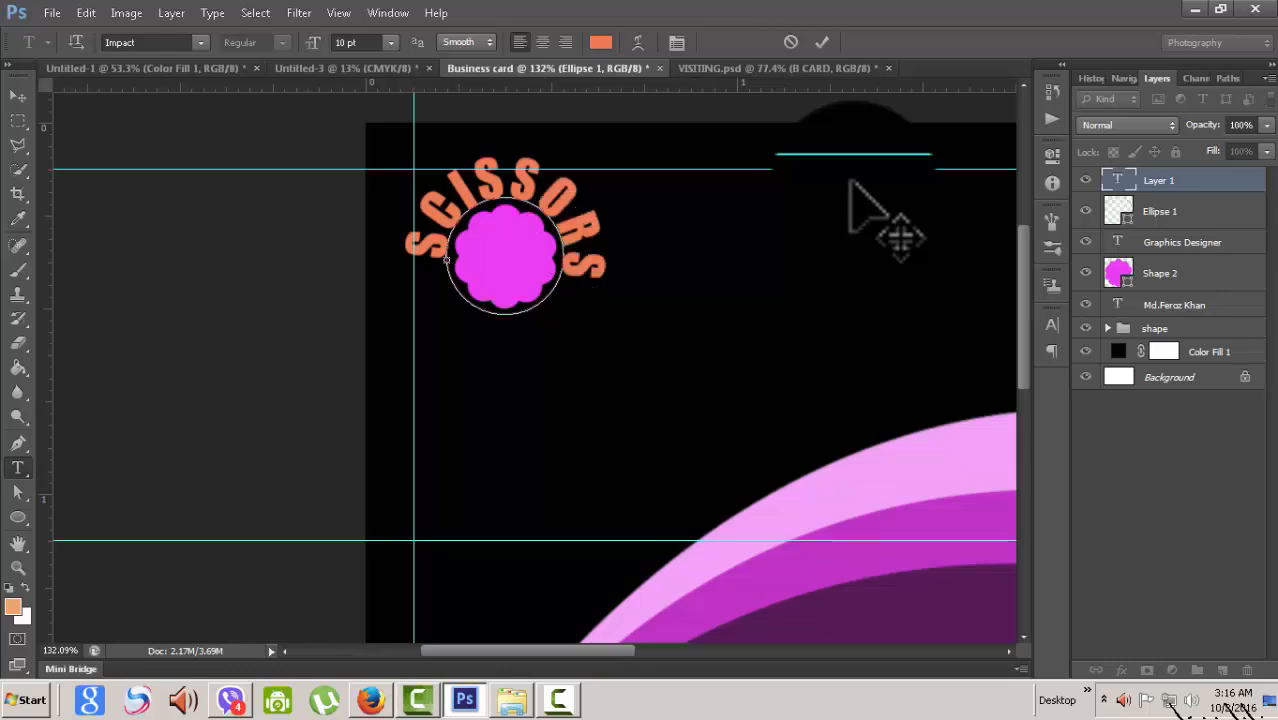
- Set the curved text to 6 pt and extend it to read 'SCISSORS STUDIO'
key(ctrl+a)
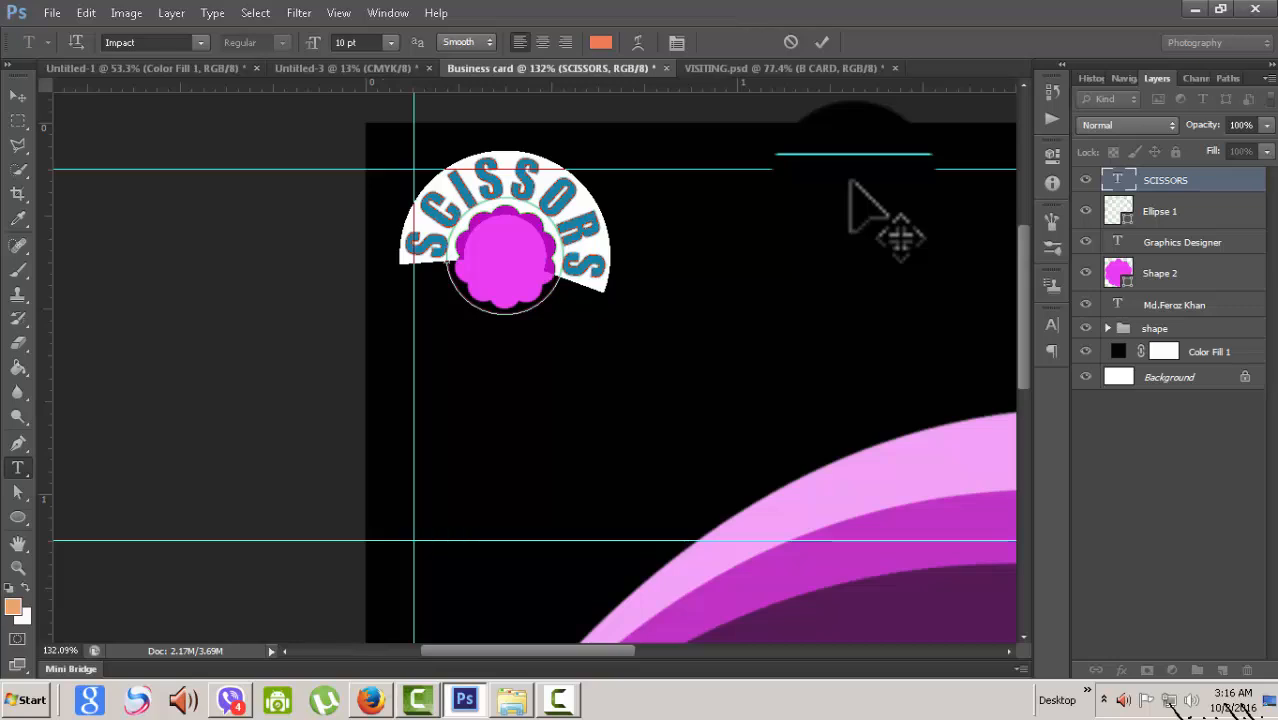
click(390, 42)
click(365, 87)
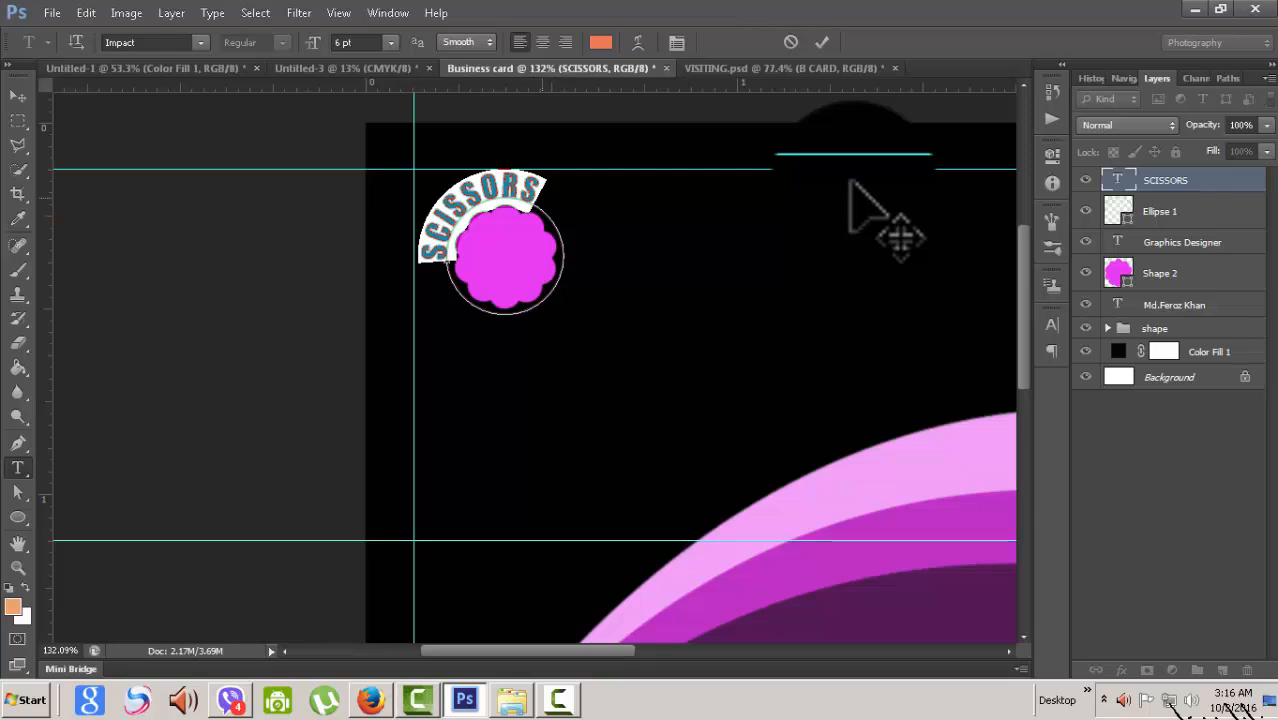
click(532, 200)
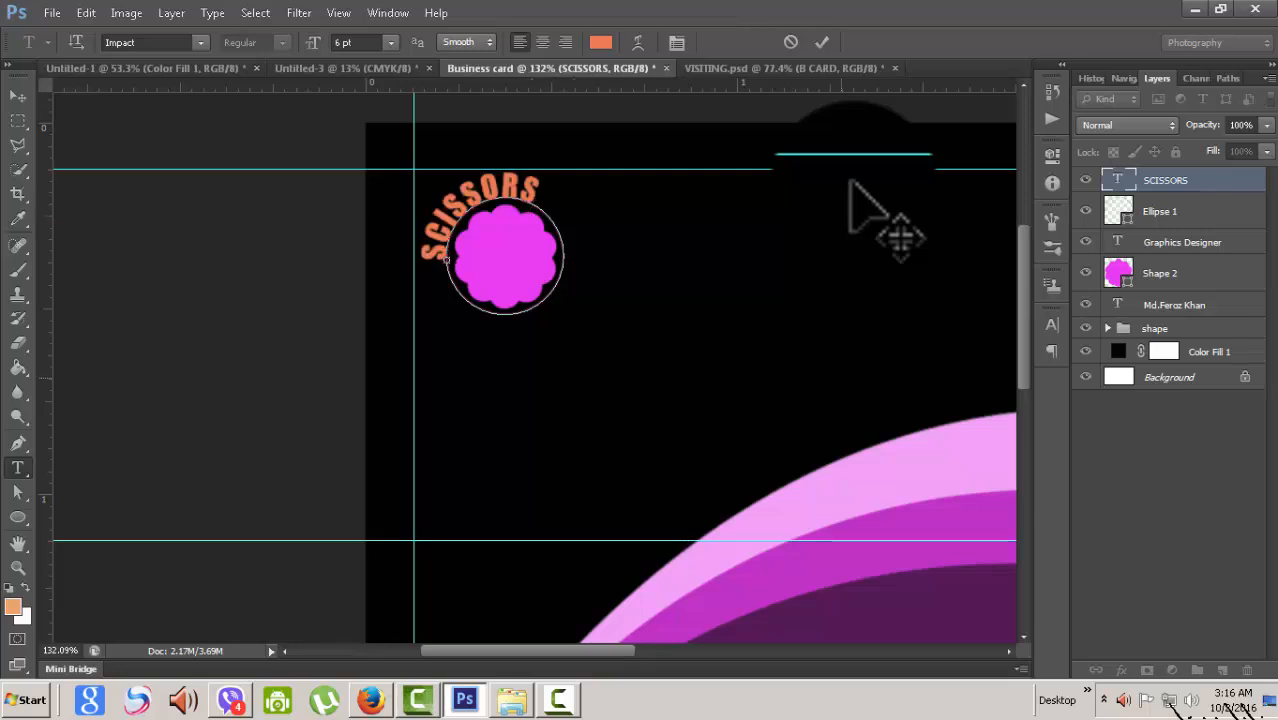
text(STU)
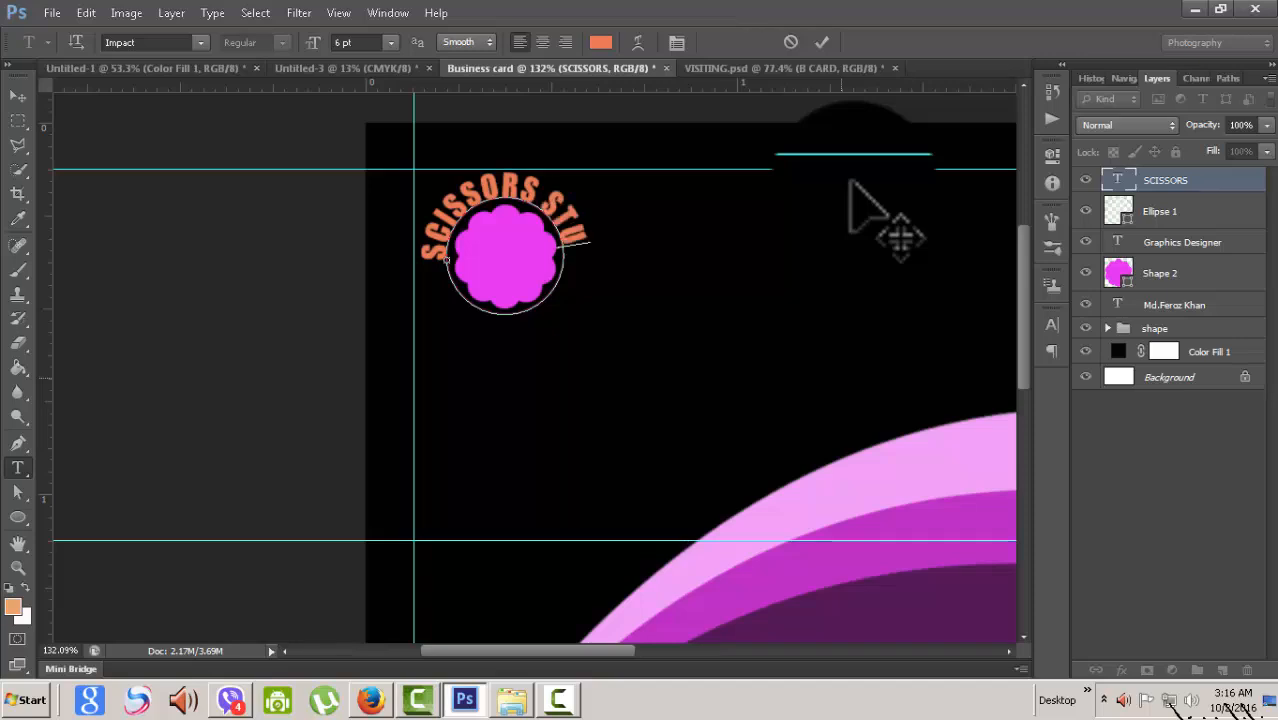
text(DIO)
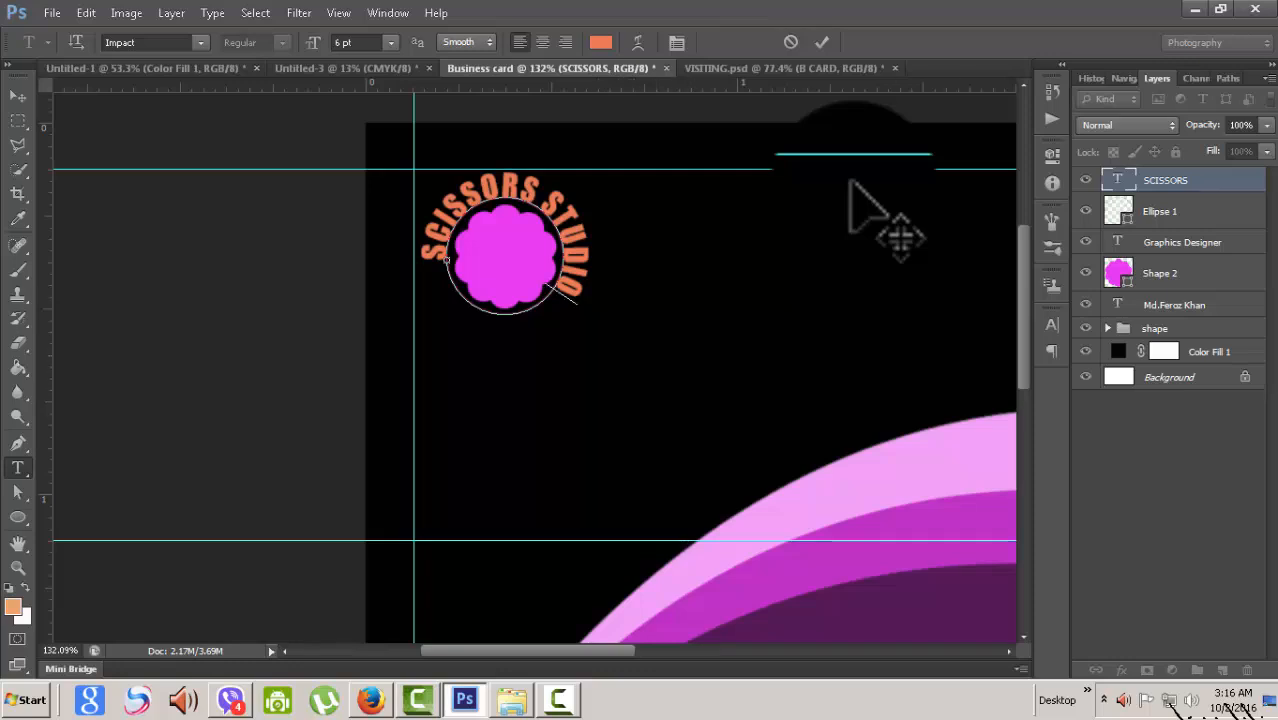
key(ctrl+a)
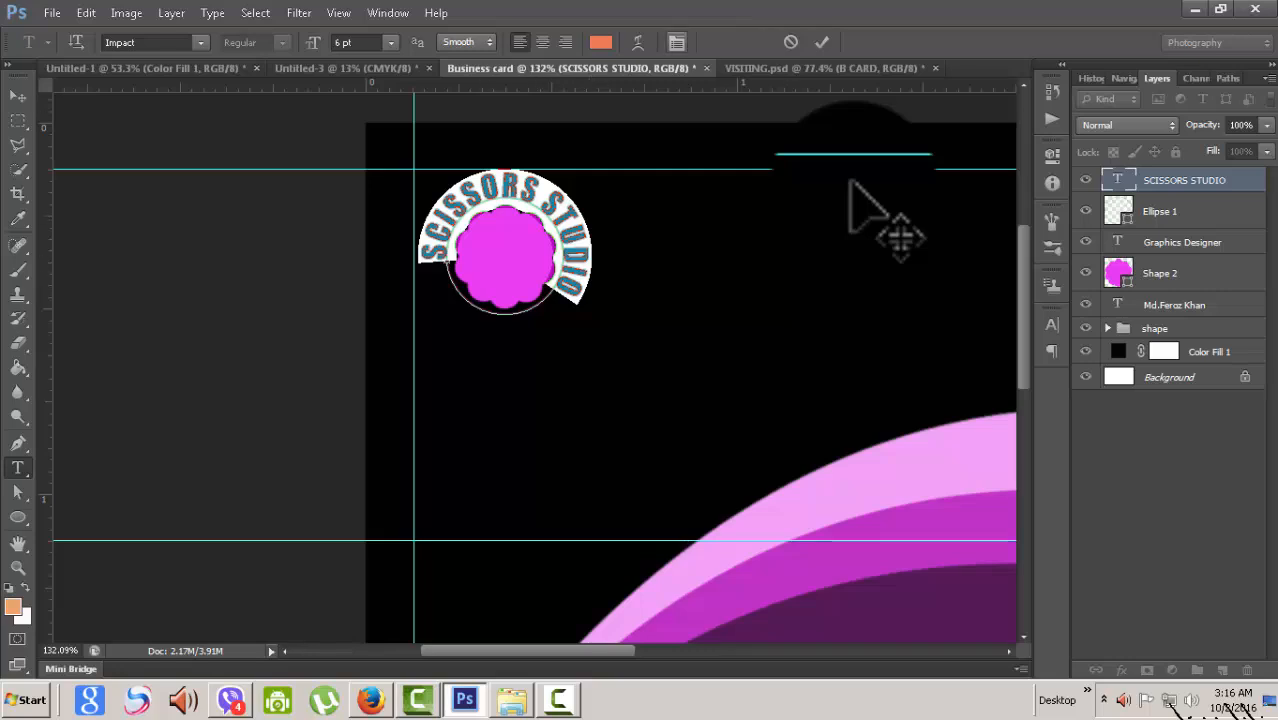
key(ctrl+t)
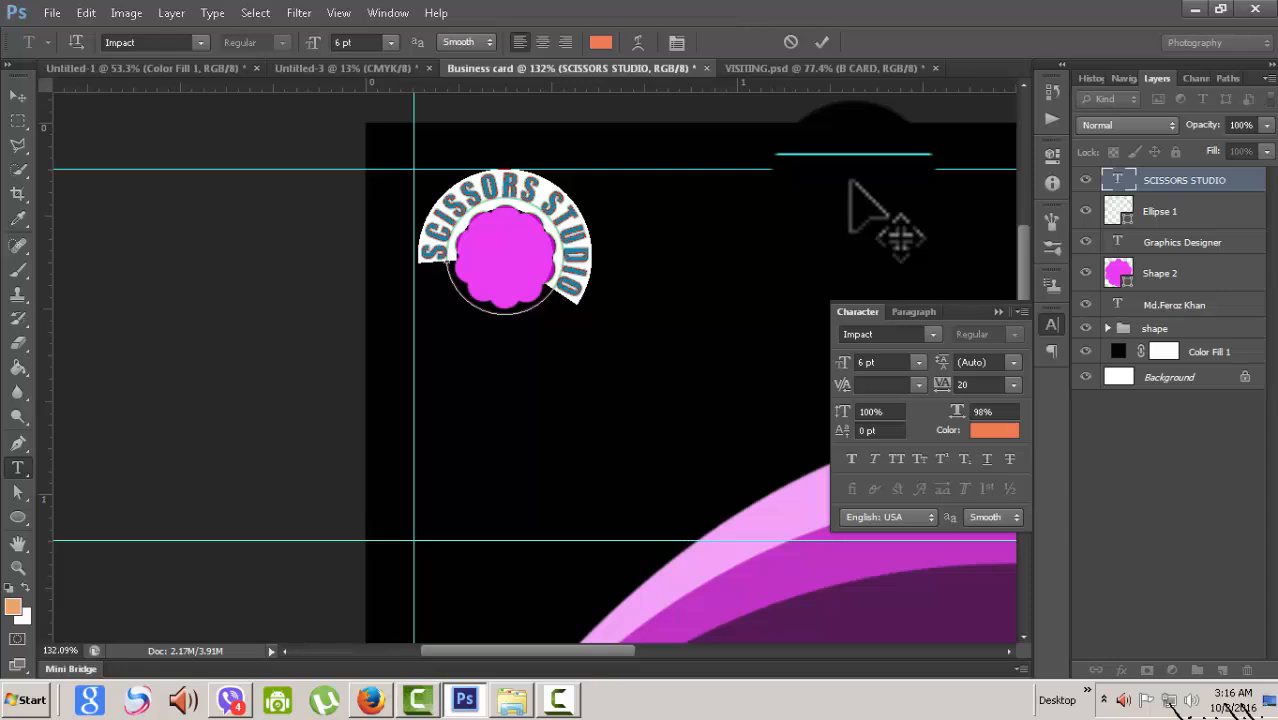
- Raise the SCISSORS STUDIO horizontal scale step by step to 155% and commit the text
click(993, 411)
key(Up)
key(Up)
key(Up)
key(Up)
key(Up)
key(Up)
key(Up)
key(Up)
key(Up)
key(Up)
key(Up)
key(Up)
key(Up)
key(Up)
key(Up)
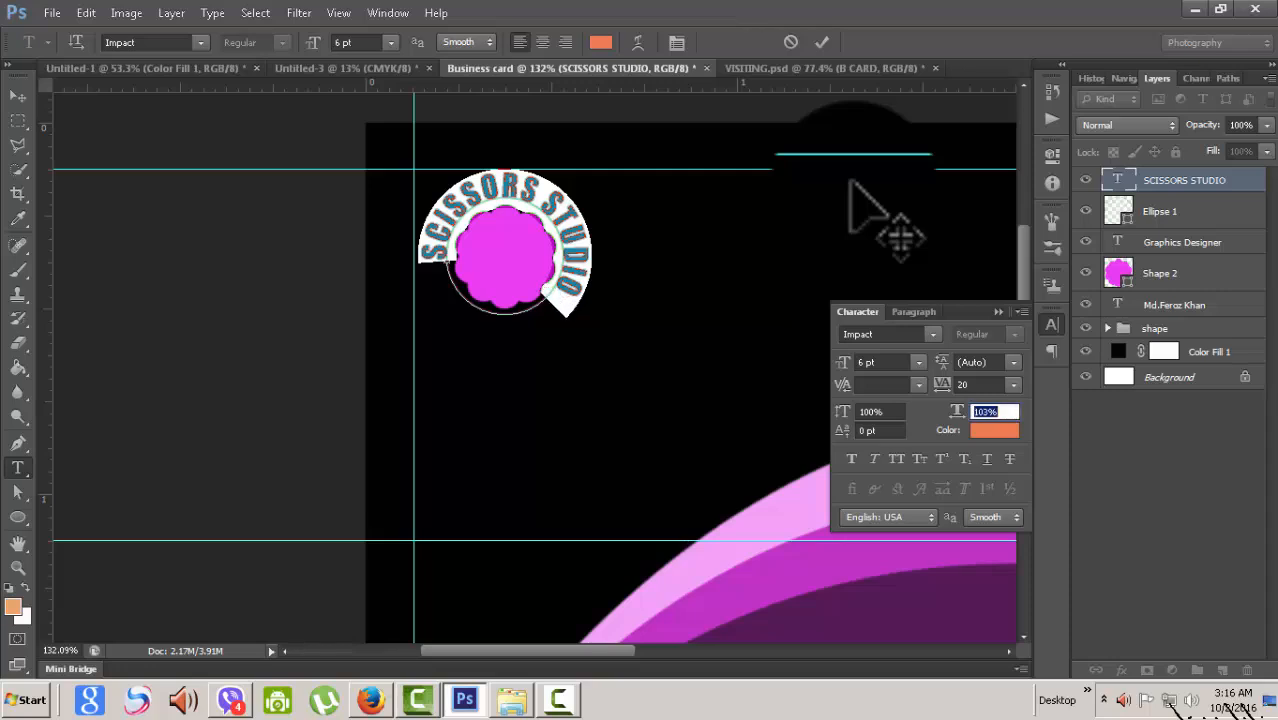
key(Up)
key(Up)
key(Up)
key(Up)
key(Up)
key(Up)
key(Up)
key(Up)
key(Up)
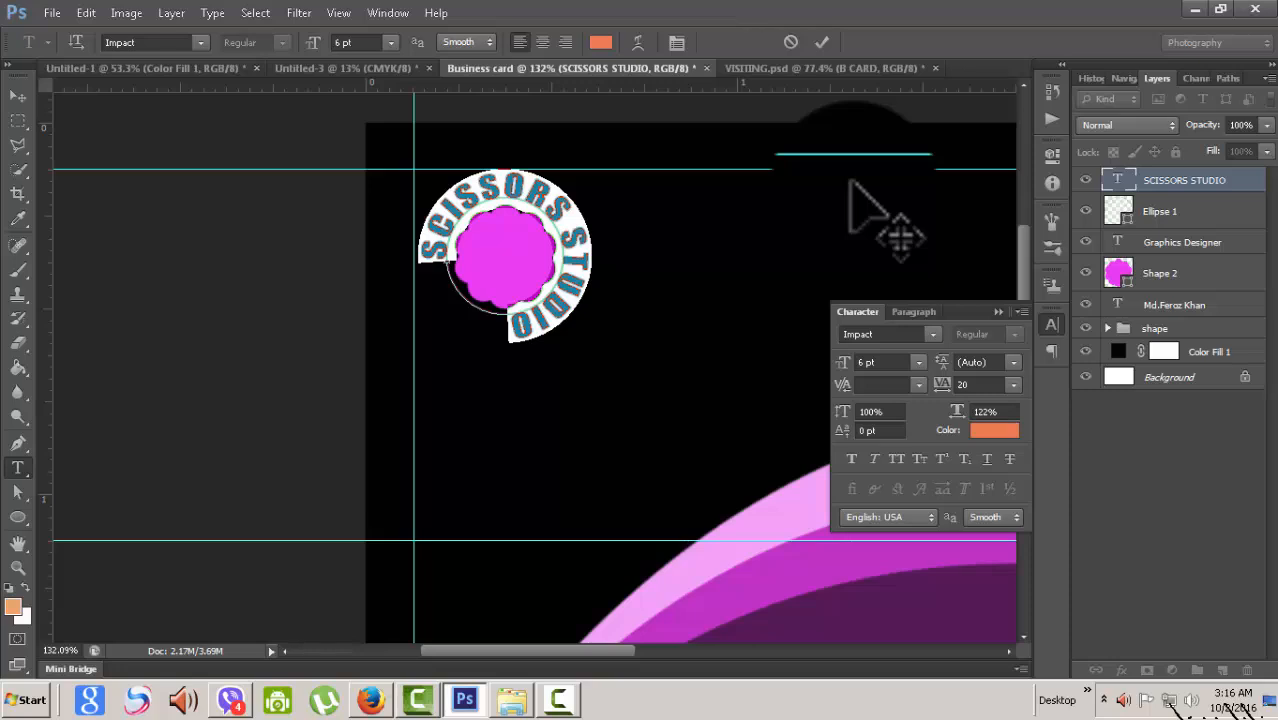
key(Up)
key(Up)
key(Up)
key(Up)
key(Up)
key(Up)
key(Up)
key(Up)
key(Up)
key(Up)
key(Up)
key(Up)
key(Up)
key(Up)
key(Up)
key(Up)
key(Up)
key(Up)
key(Up)
key(Up)
key(Up)
key(Up)
key(Up)
key(Up)
key(Up)
key(Up)
key(Up)
key(Up)
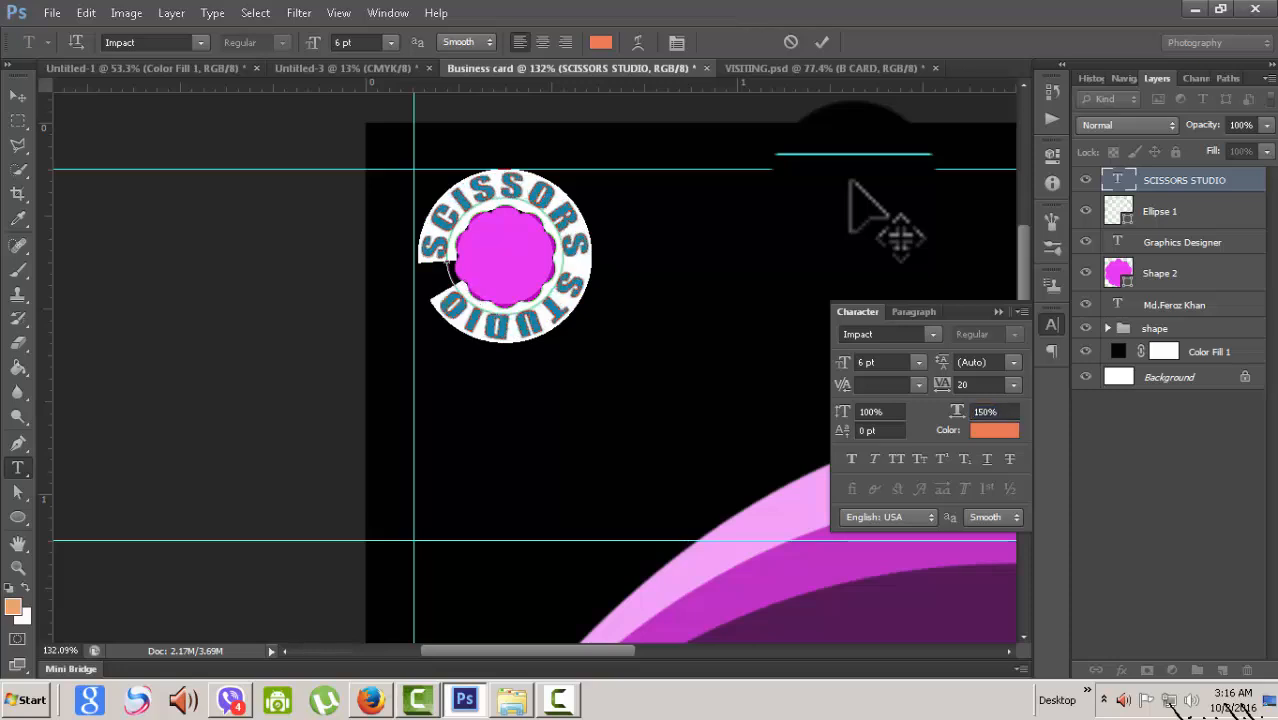
key(Up)
key(Up)
key(Up)
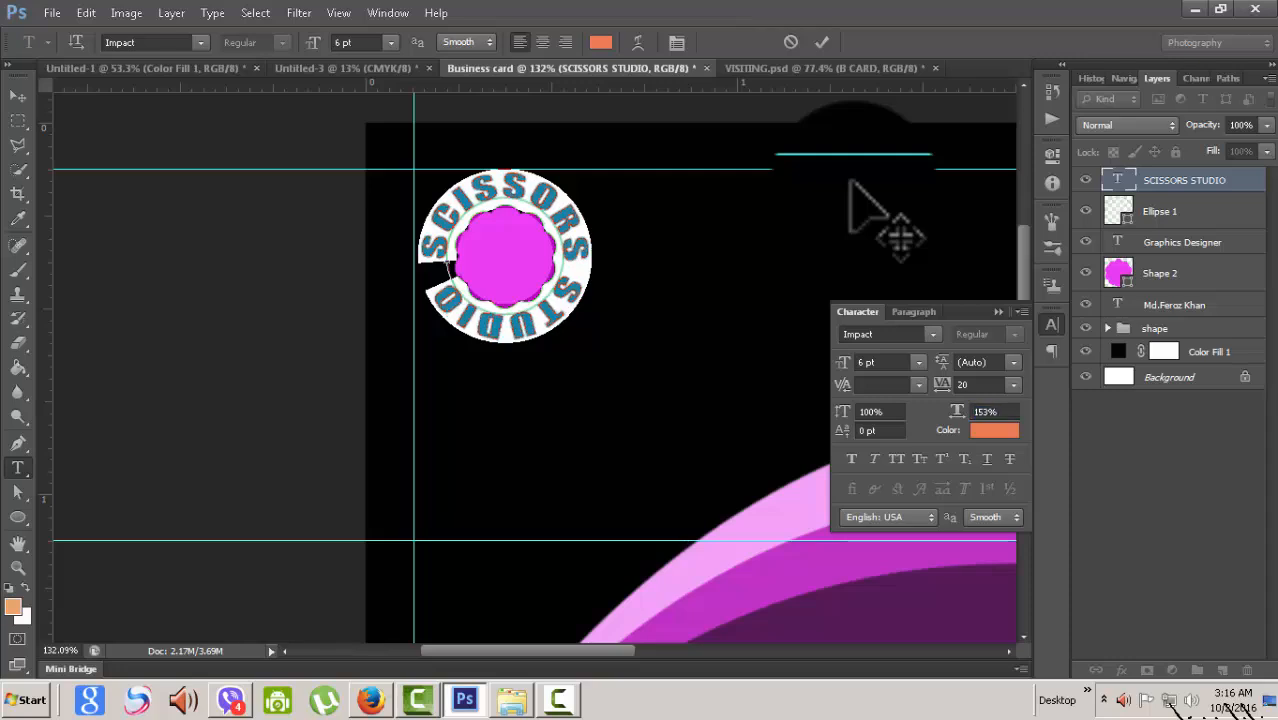
key(Up)
key(Up)
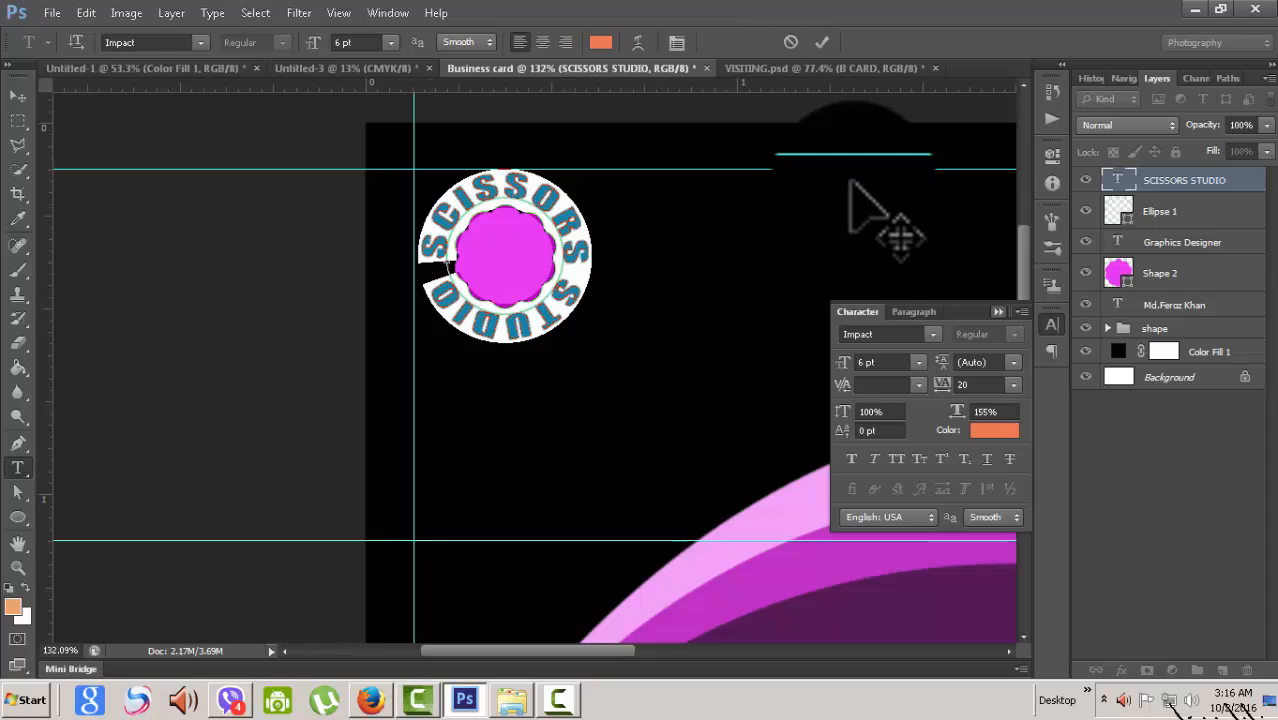
click(997, 312)
click(822, 42)
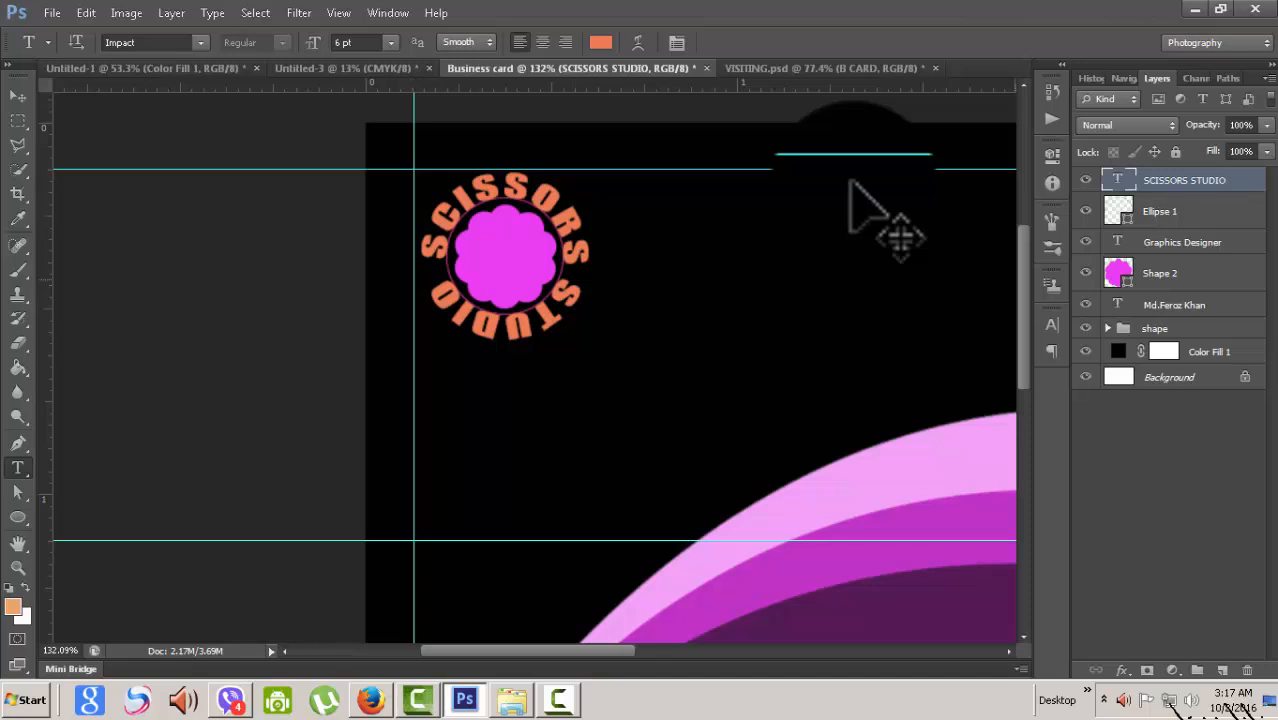
scroll(850, 183, down, 5)
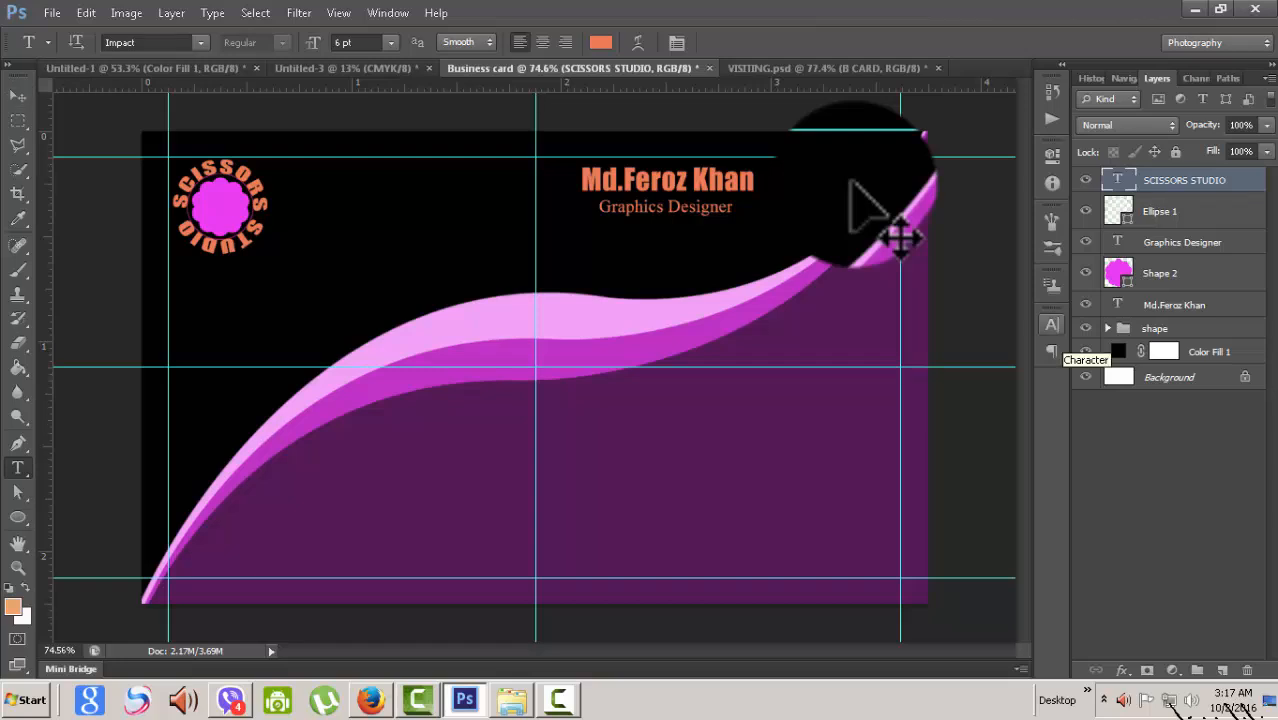
- Toggle the Ellipse 1 ring's visibility to compare, leaving it visible
click(1085, 211)
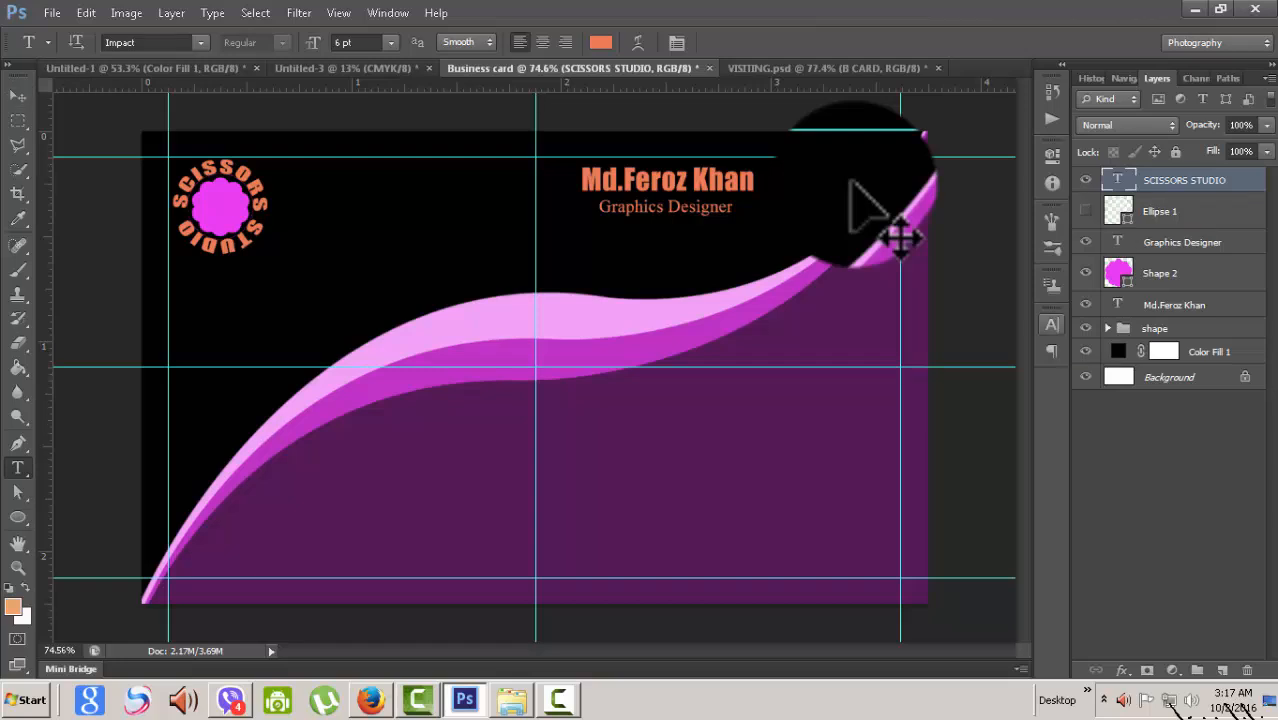
click(1085, 211)
click(1085, 211)
key(ctrl+z)
- Enlarge the Ellipse 1 ring about its centre to roughly 150%
click(1178, 211)
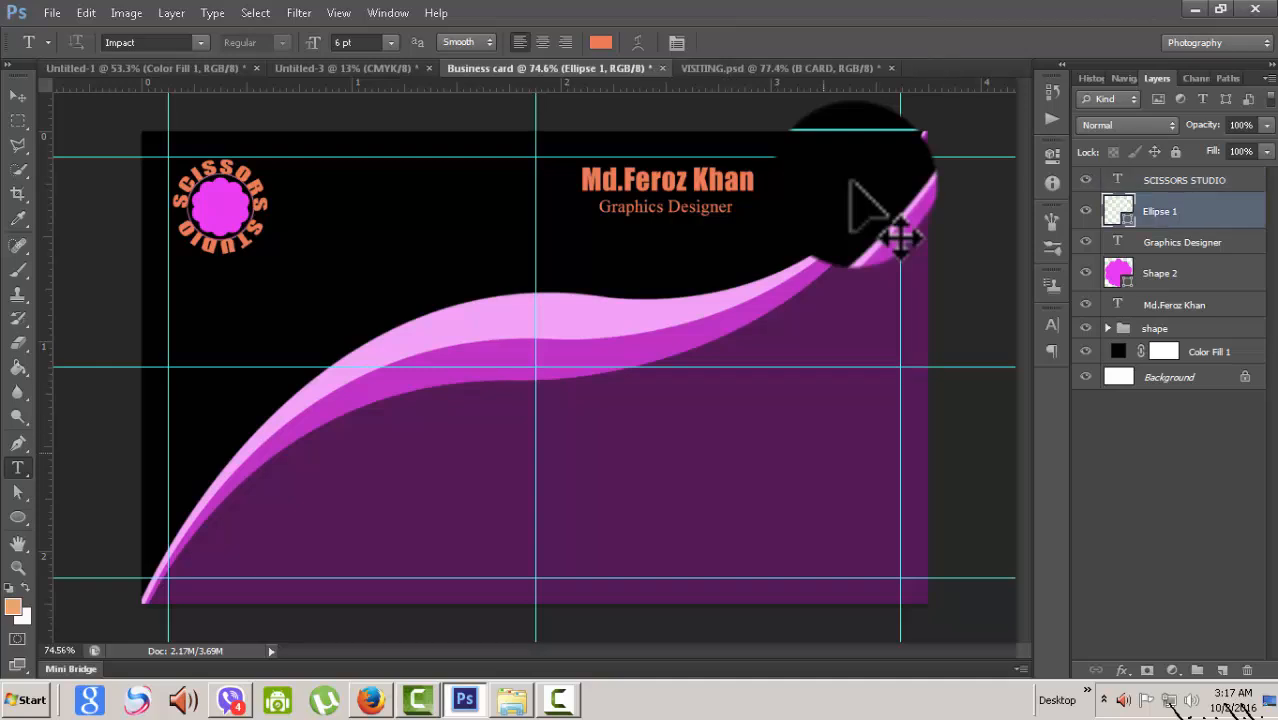
key(ctrl+t)
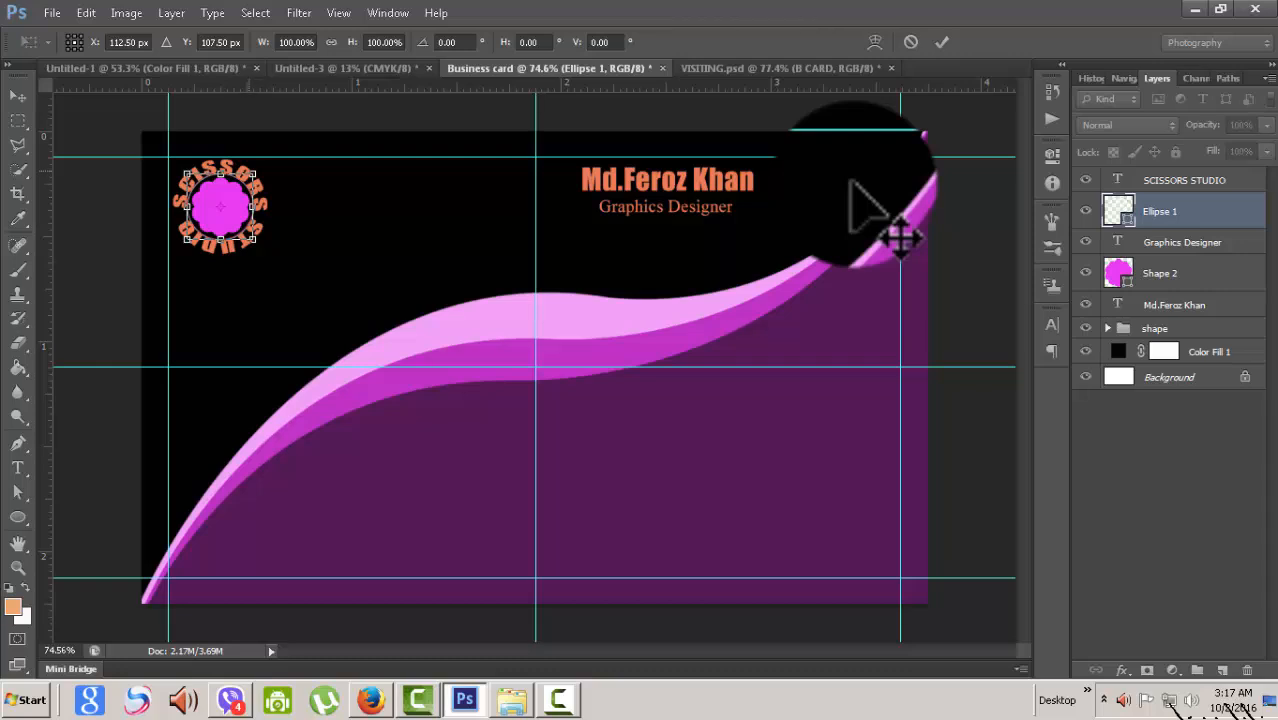
drag(253, 173, 271, 156)
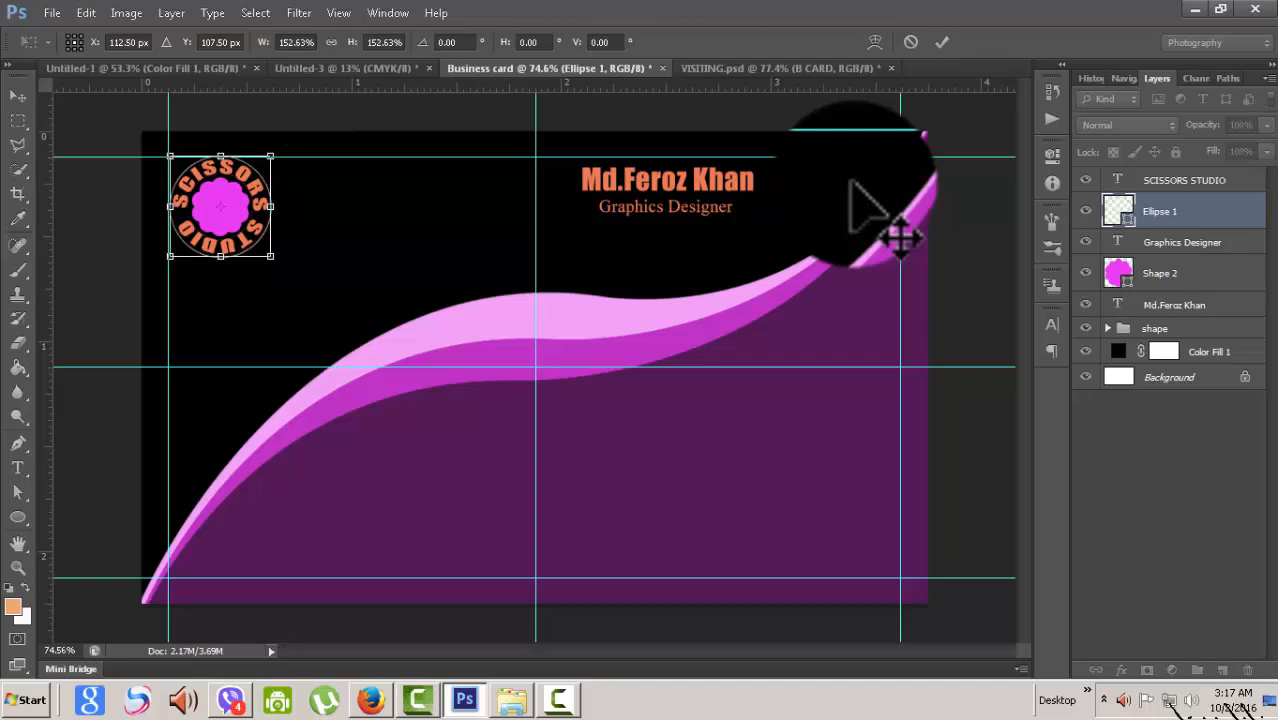
key(Return)
key(t)
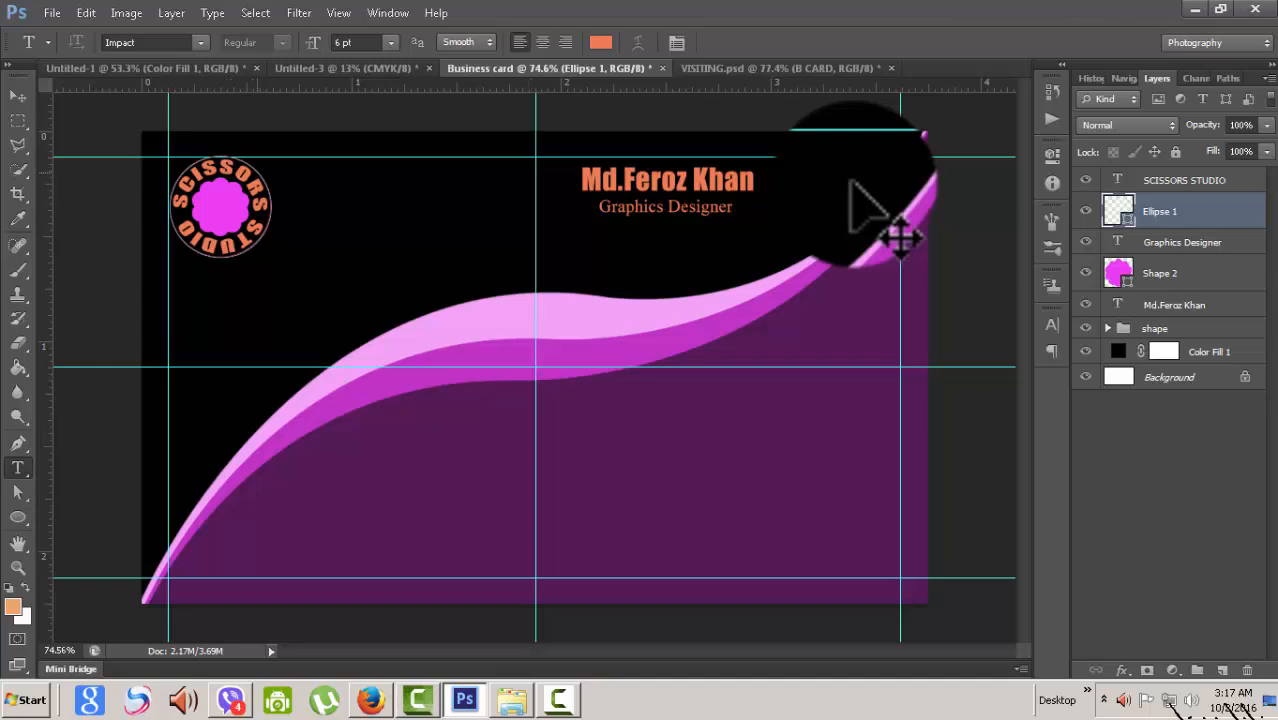
key(m)
key(v)
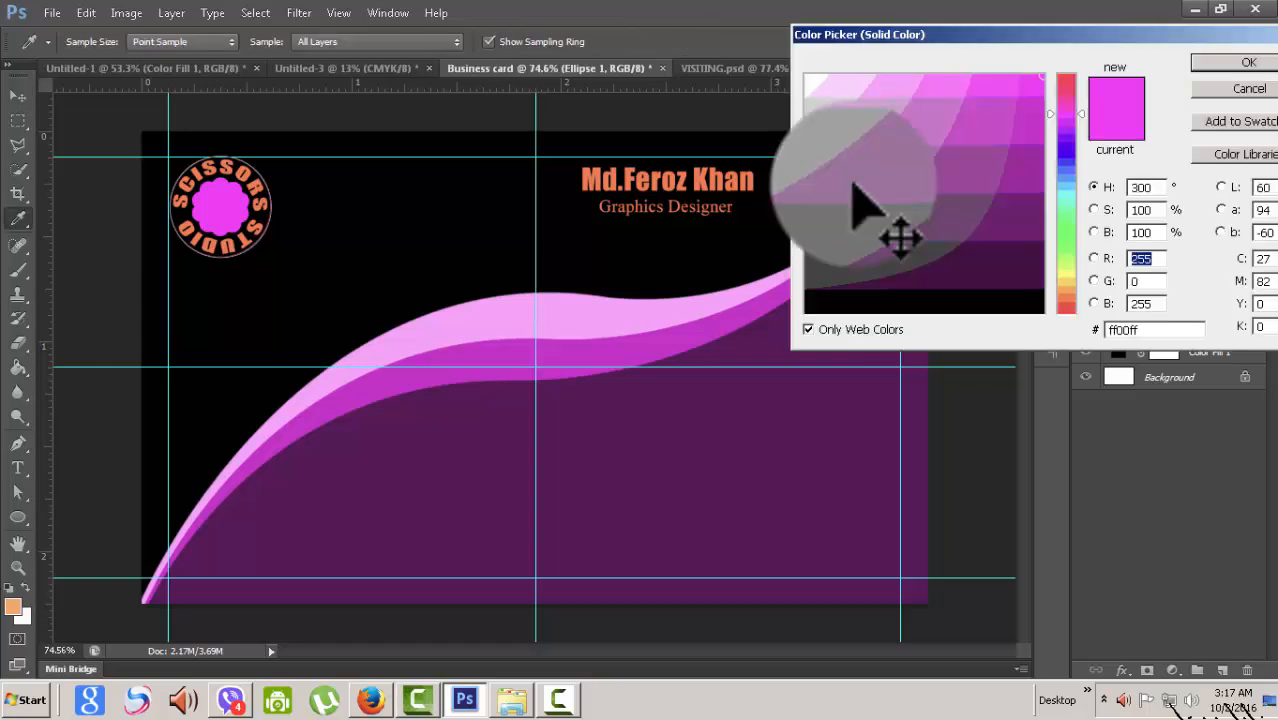
- Preview a redder hue and pink ff0099 for the badge, then cancel the Color Picker
click(1066, 79)
click(1066, 97)
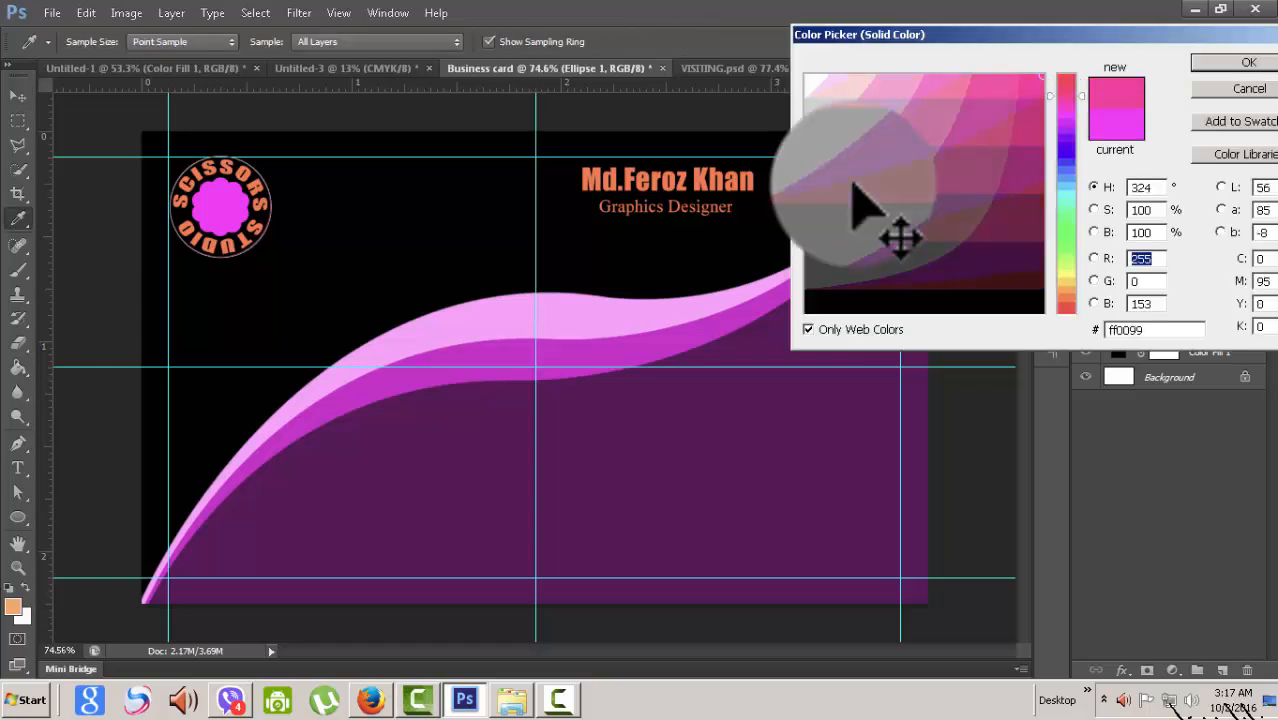
key(Escape)
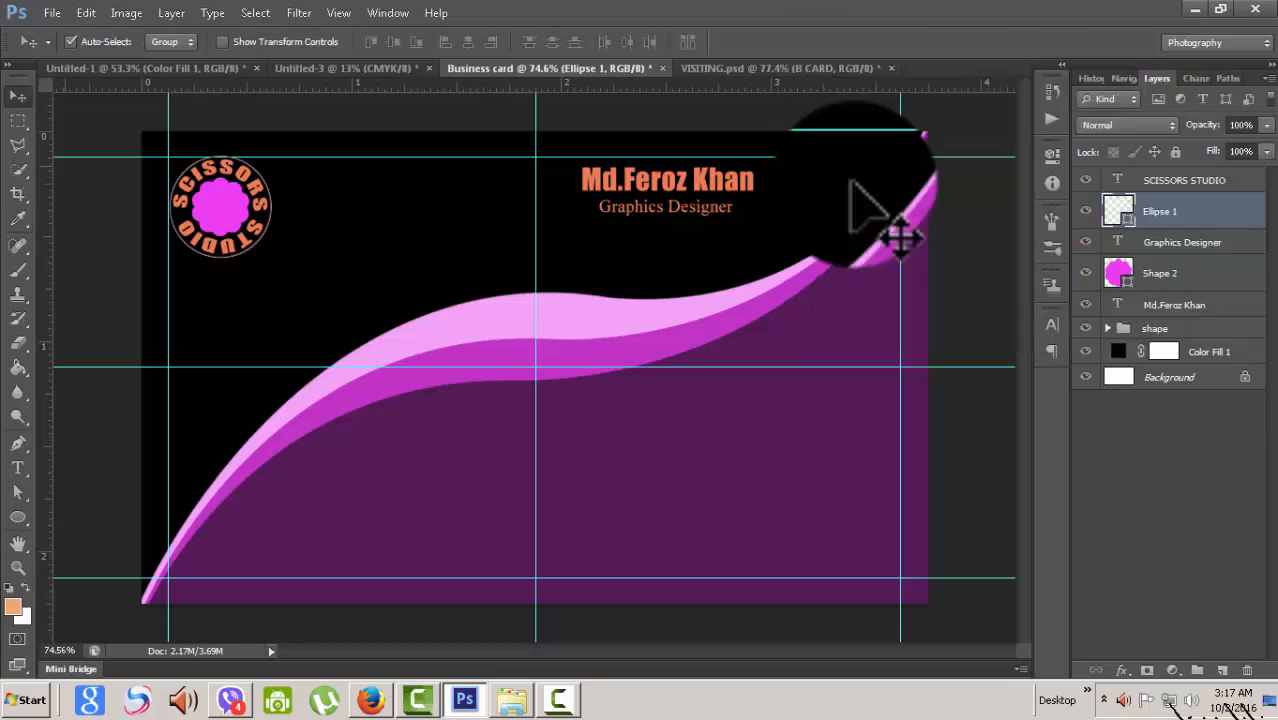
- Set the ring's outline width to 0.24 pt
key(u)
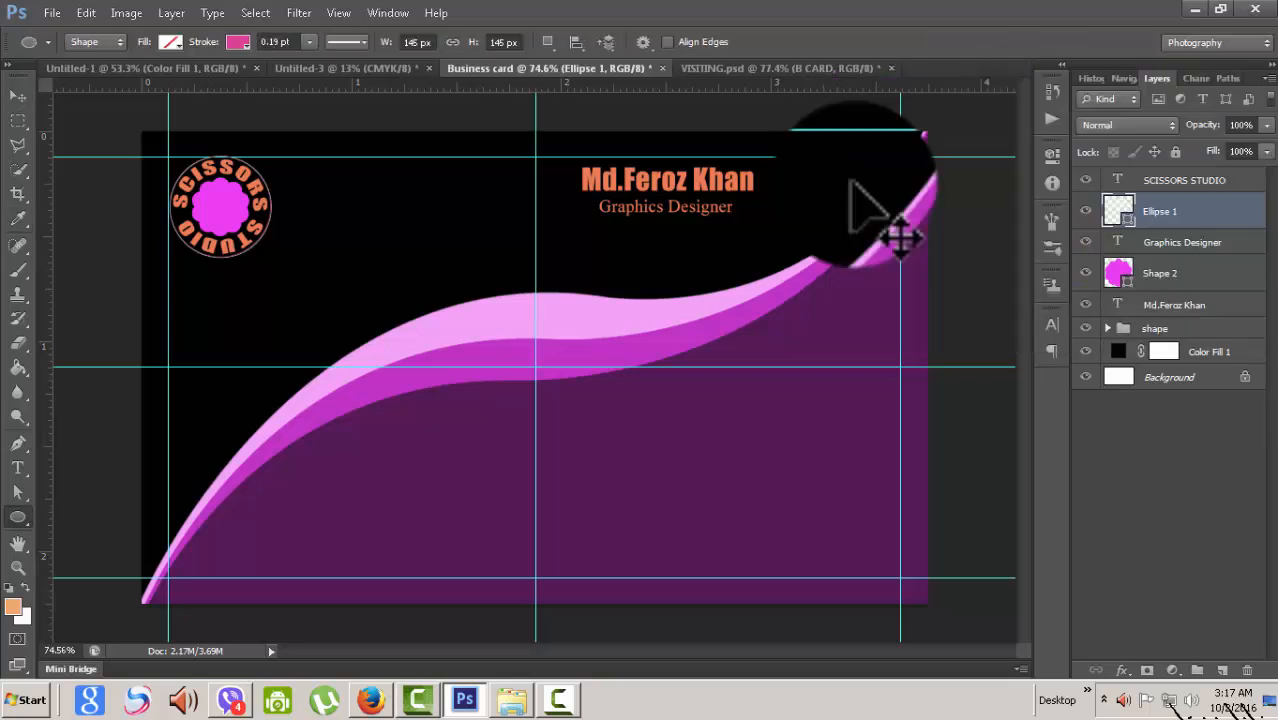
click(310, 42)
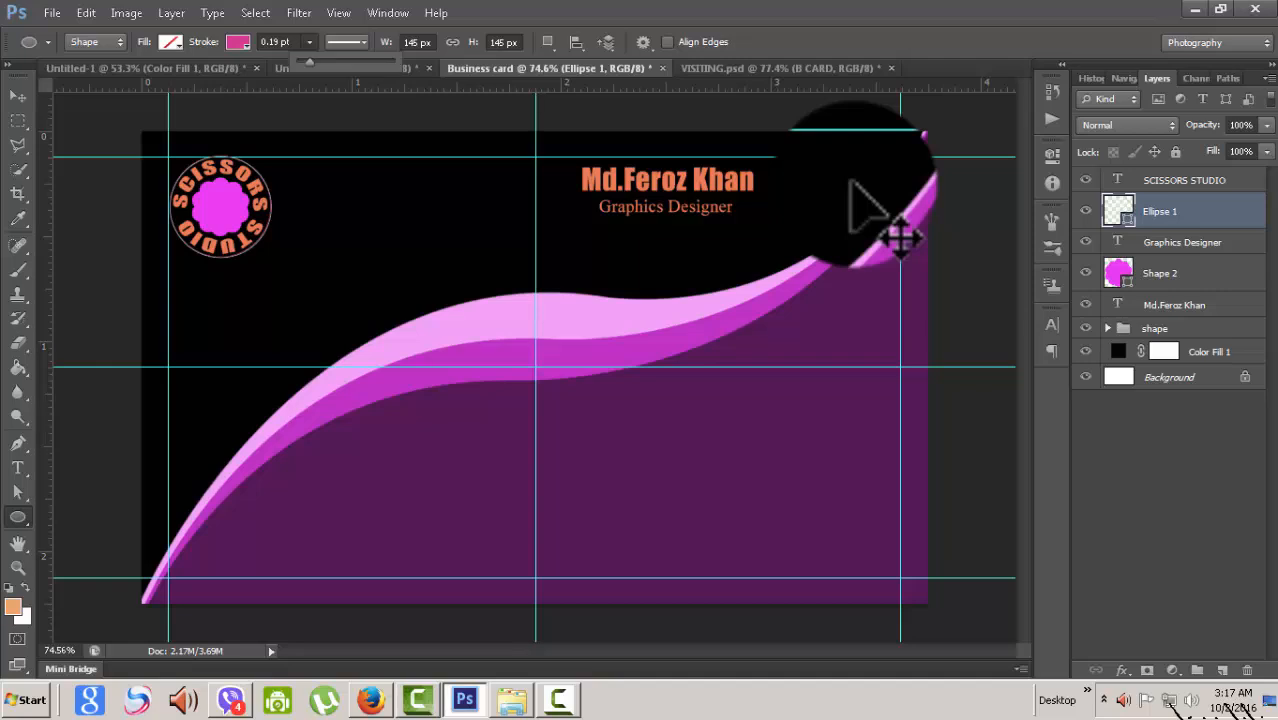
drag(308, 61, 311, 61)
key(Return)
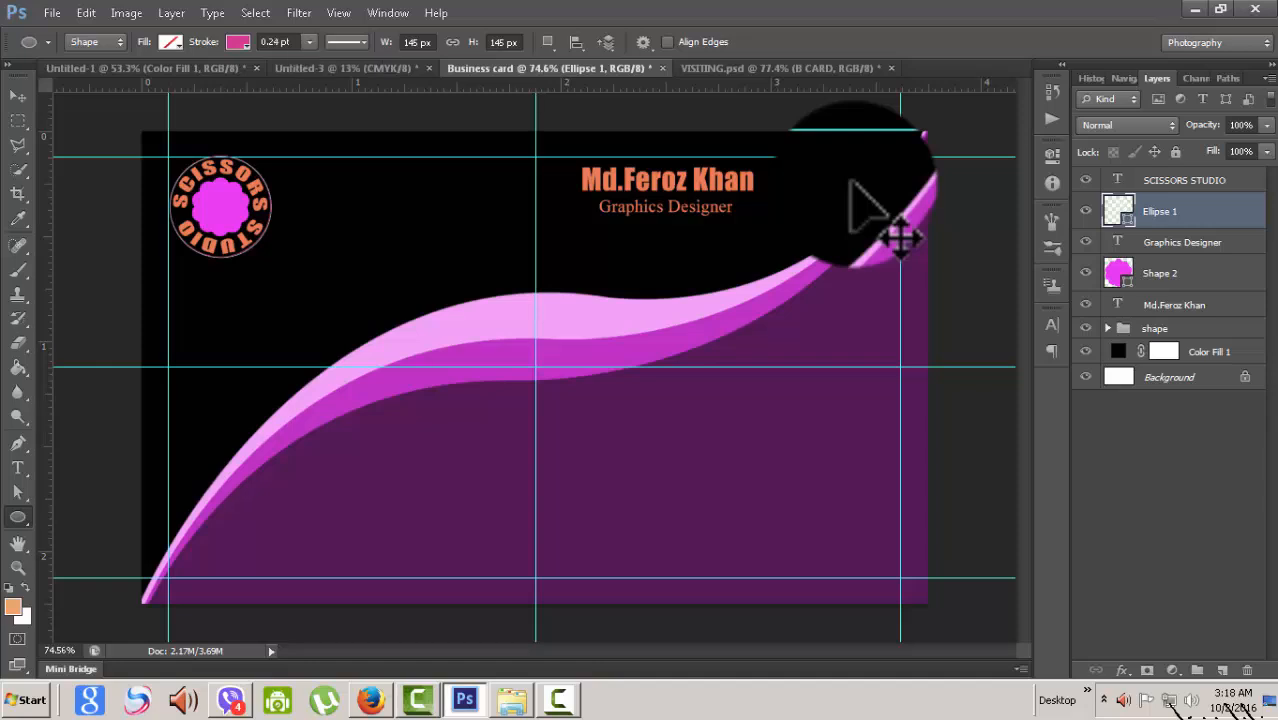
- Create a 145 px test circle, then delete it and deselect the ring layer
click(388, 209)
key(Return)
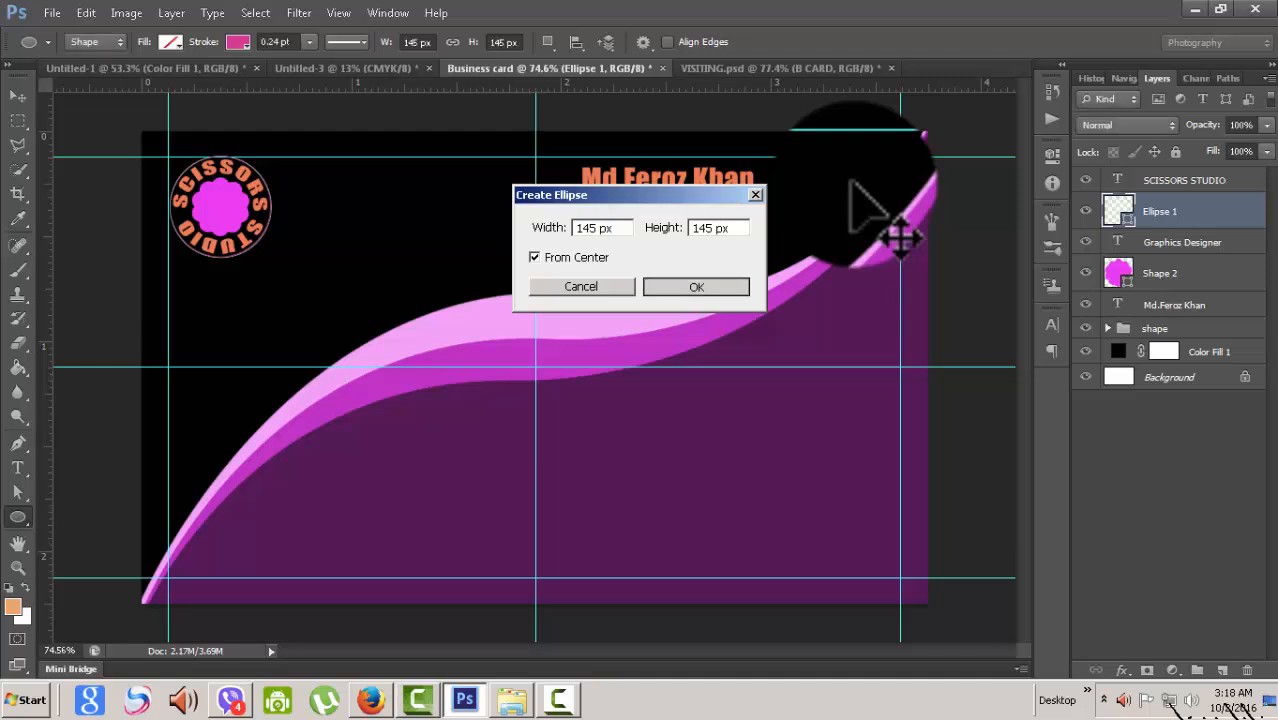
key(Delete)
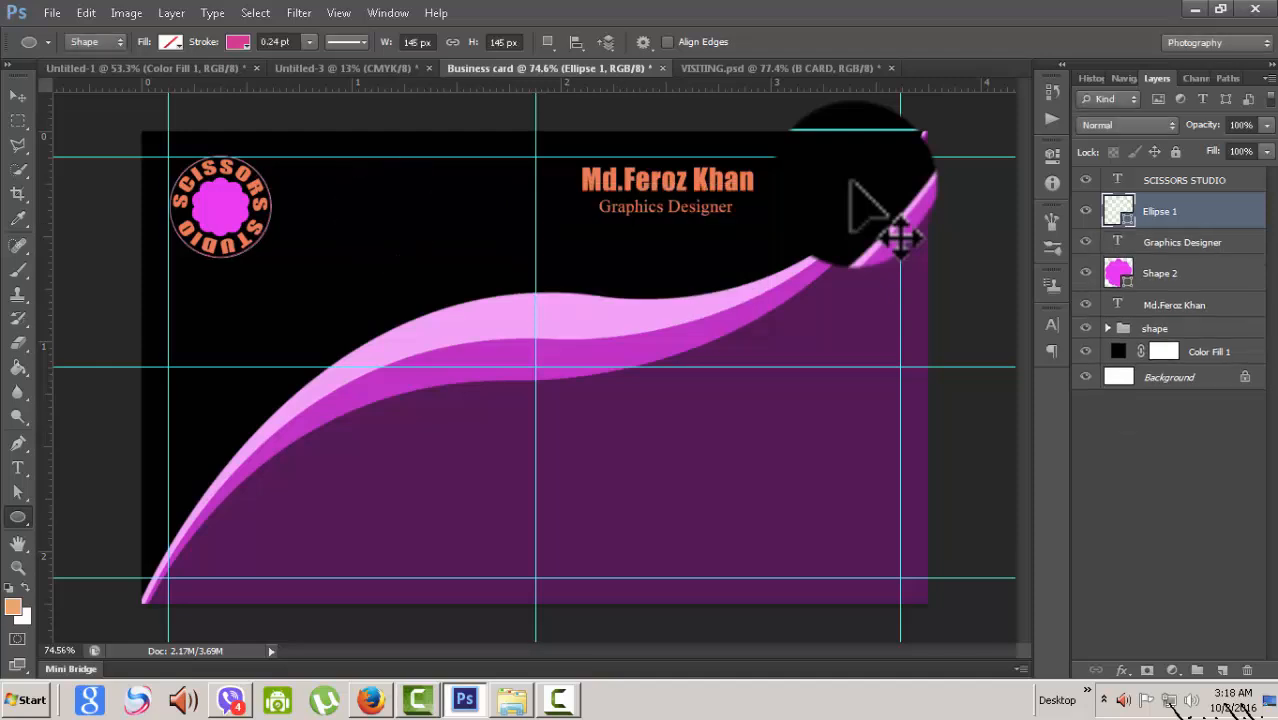
key(v)
click(852, 182)
scroll(852, 182, down, 2)
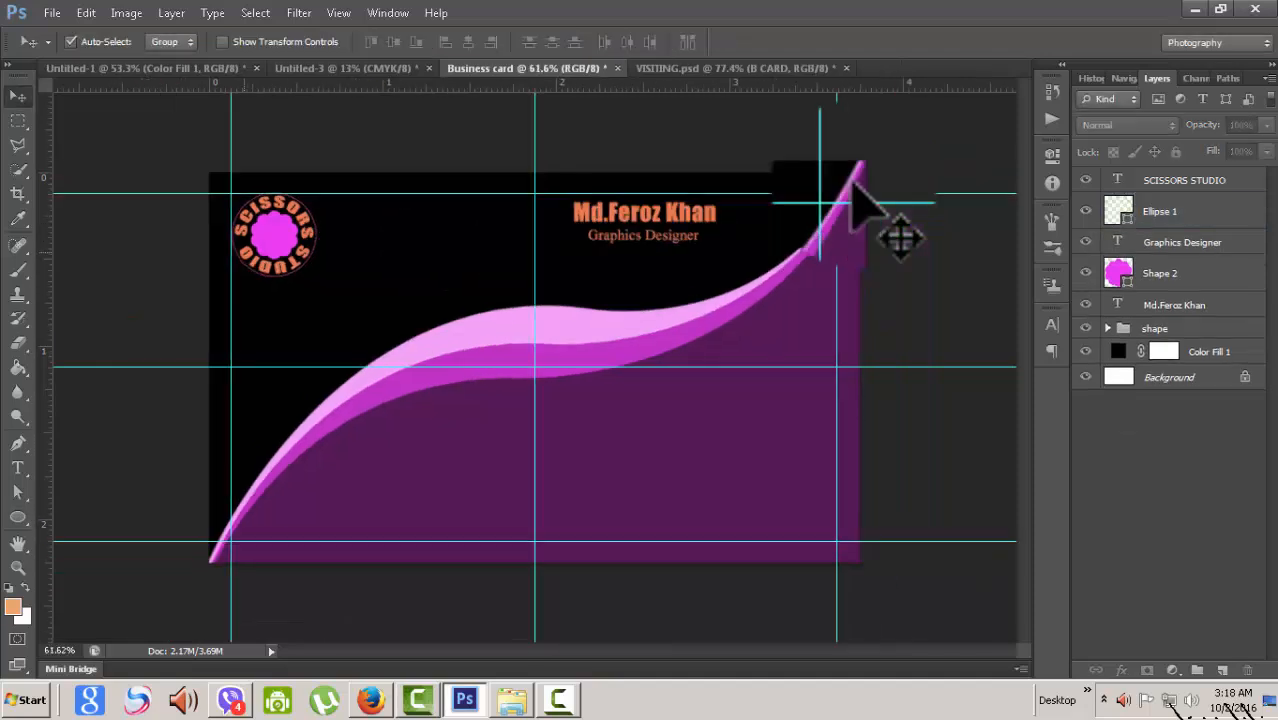
scroll(852, 182, up, 2)
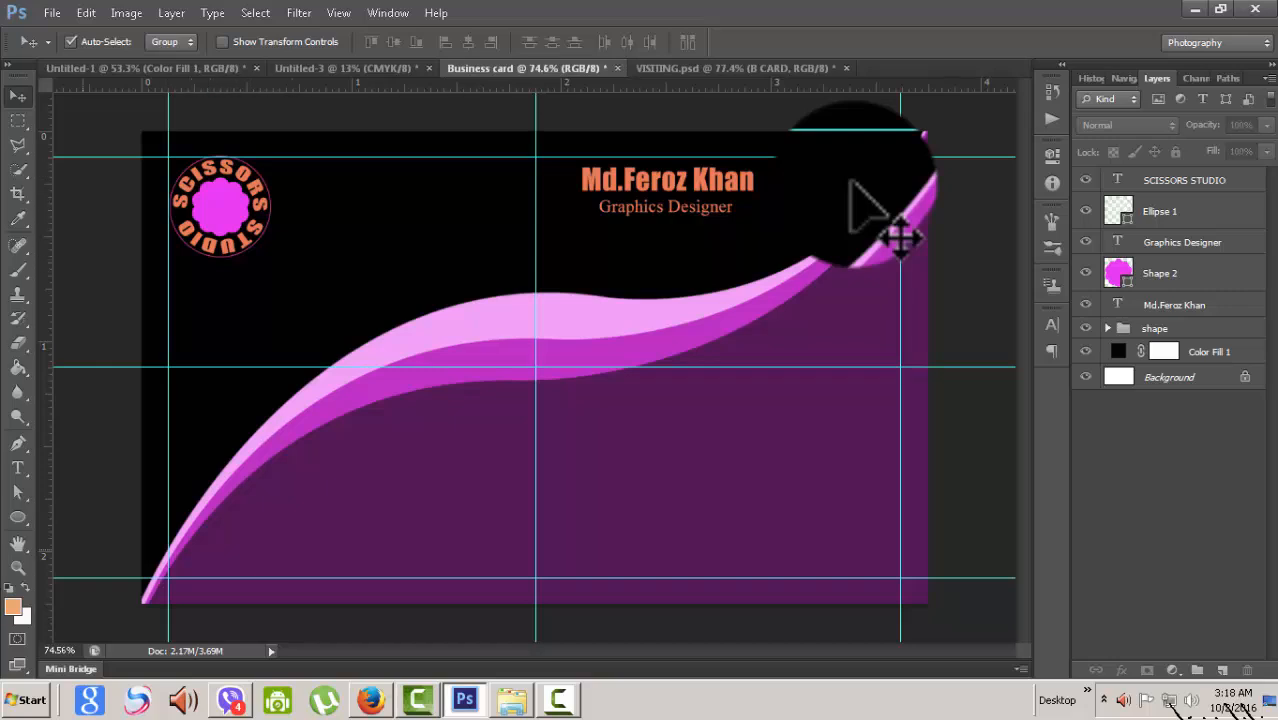
- Switch to the Custom Shape tool and pick the scissors shape from the shape gallery
key(u)
click(18, 517)
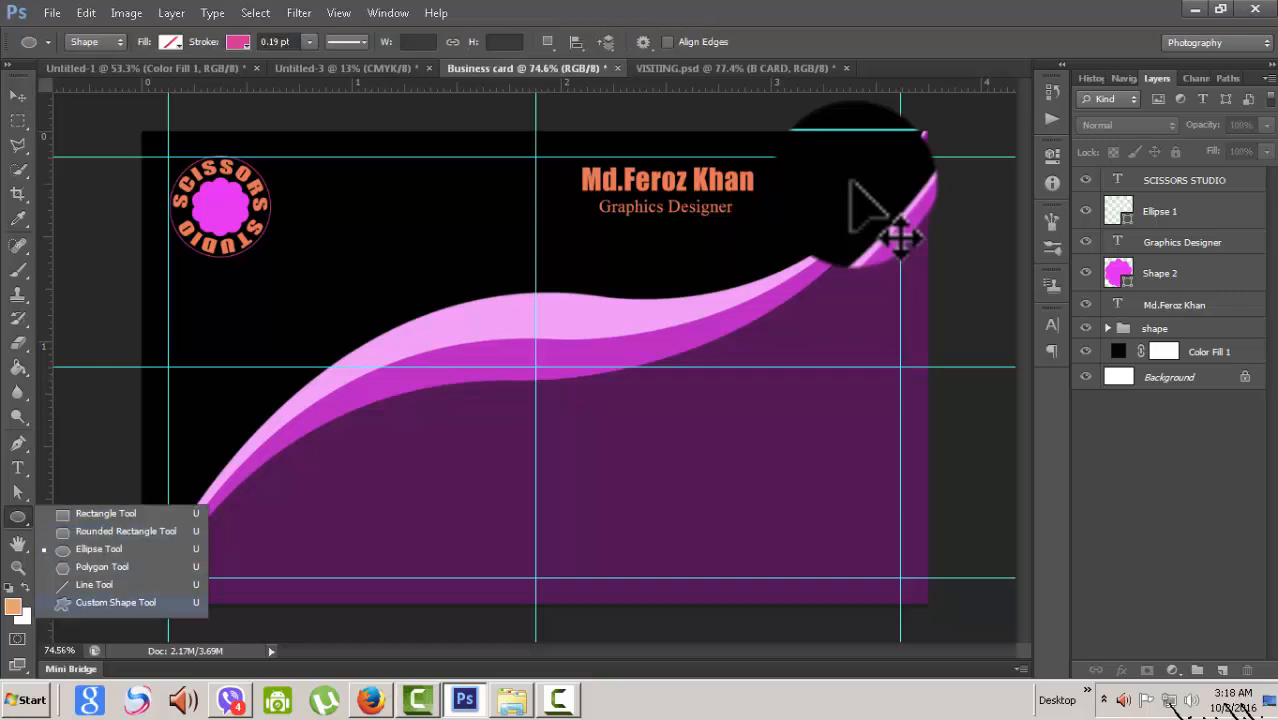
click(115, 602)
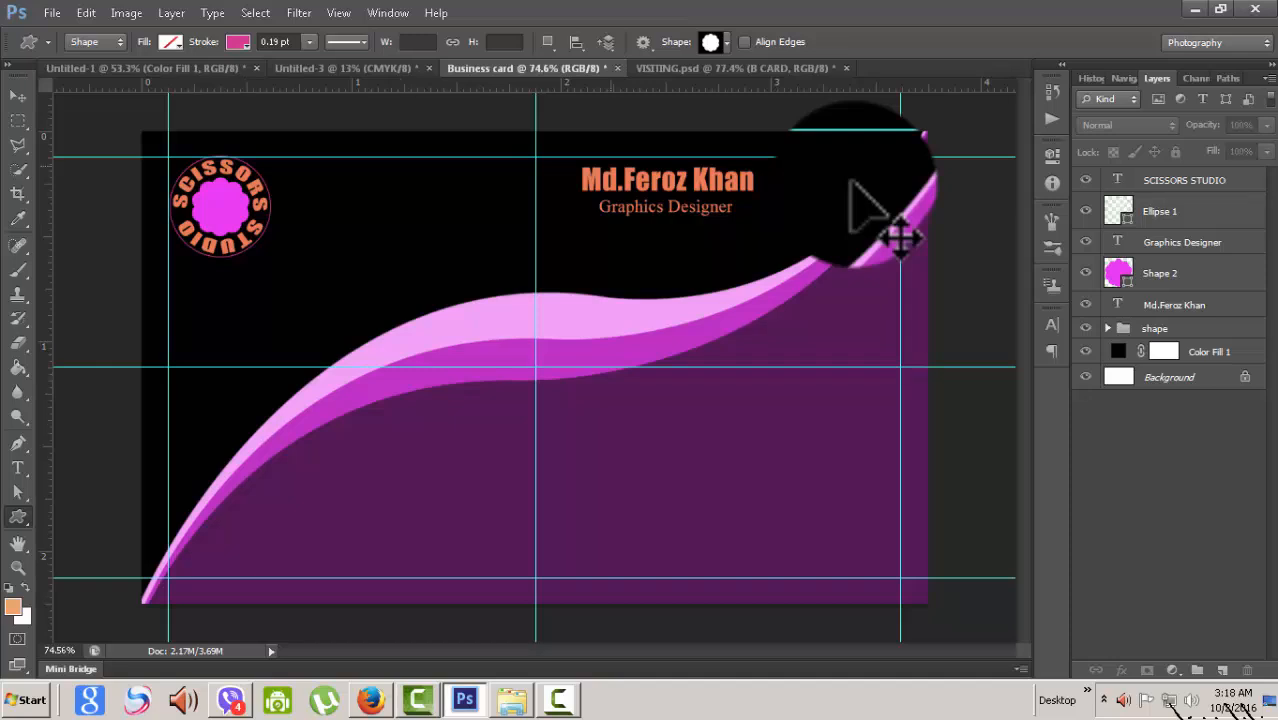
click(726, 42)
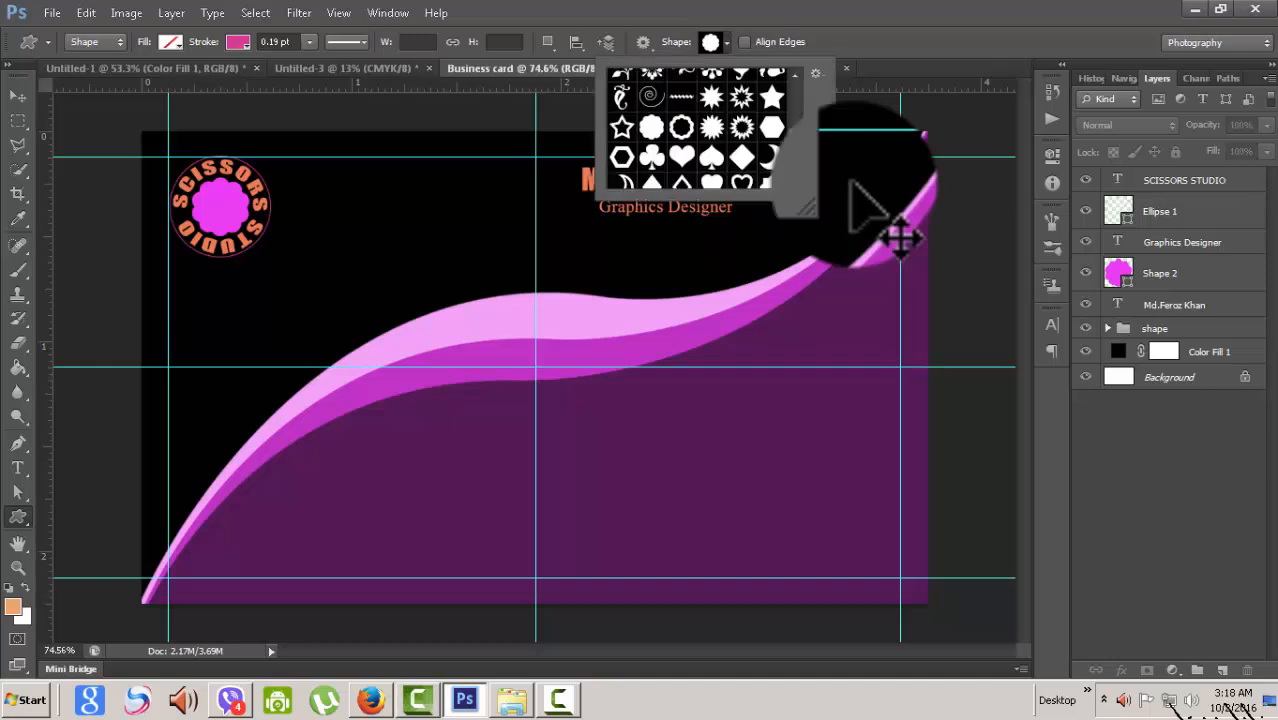
scroll(697, 130, down, 5)
scroll(697, 130, down, 8)
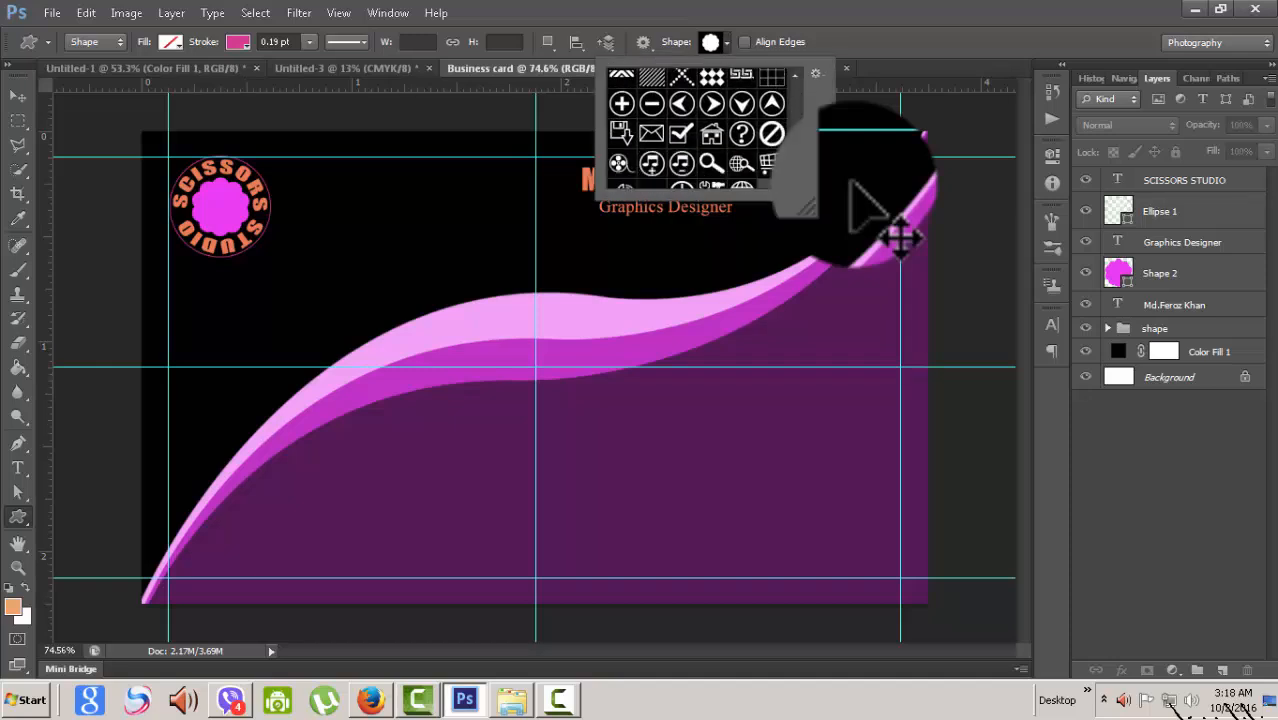
scroll(697, 130, up, 15)
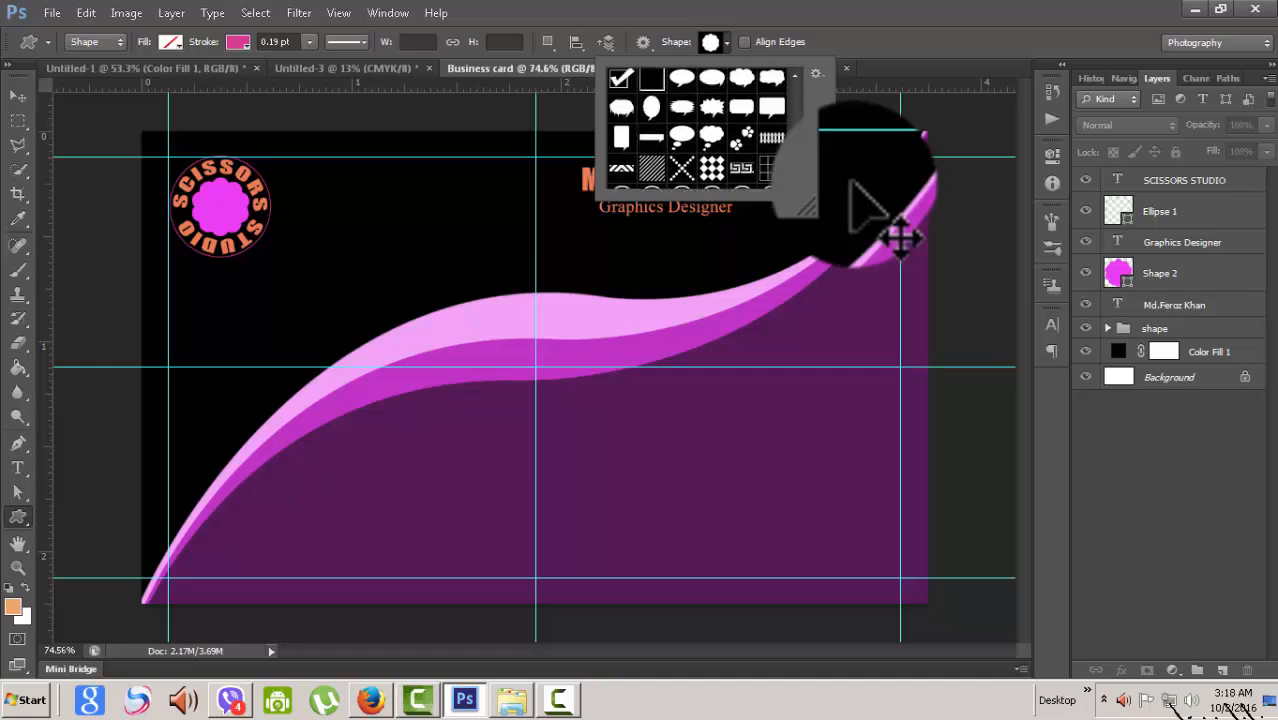
scroll(697, 130, down, 12)
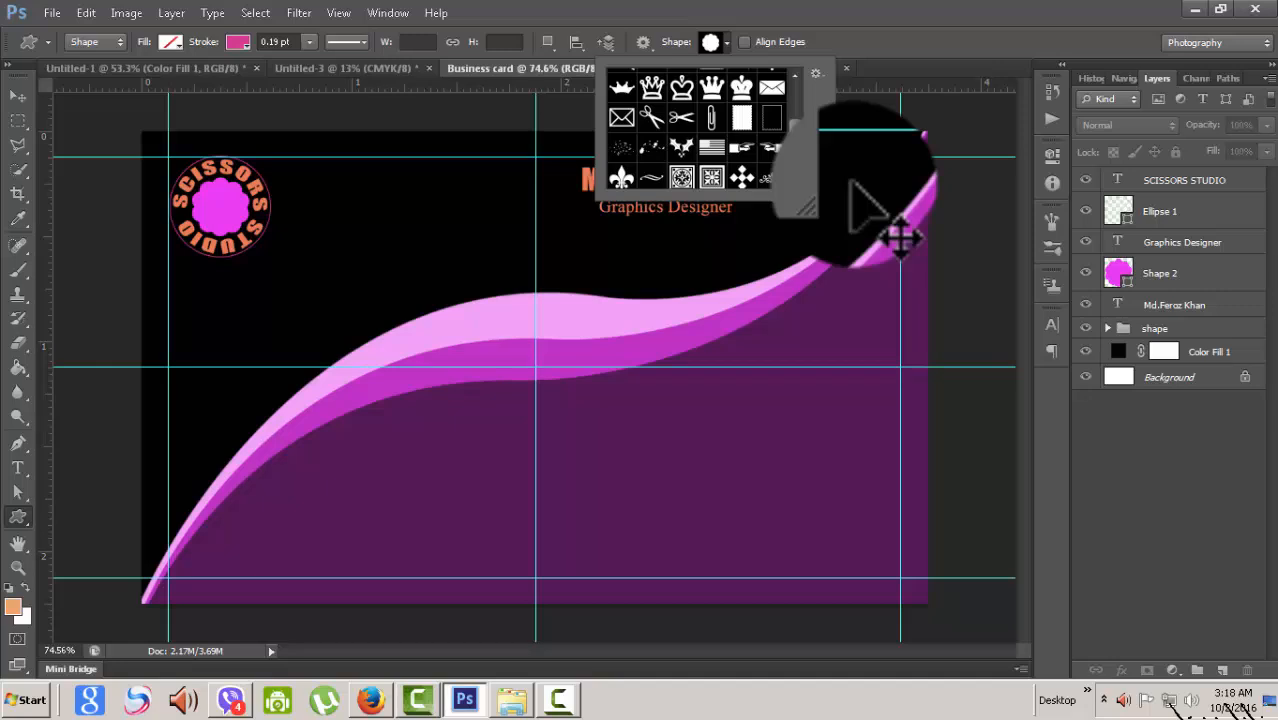
click(681, 117)
click(899, 236)
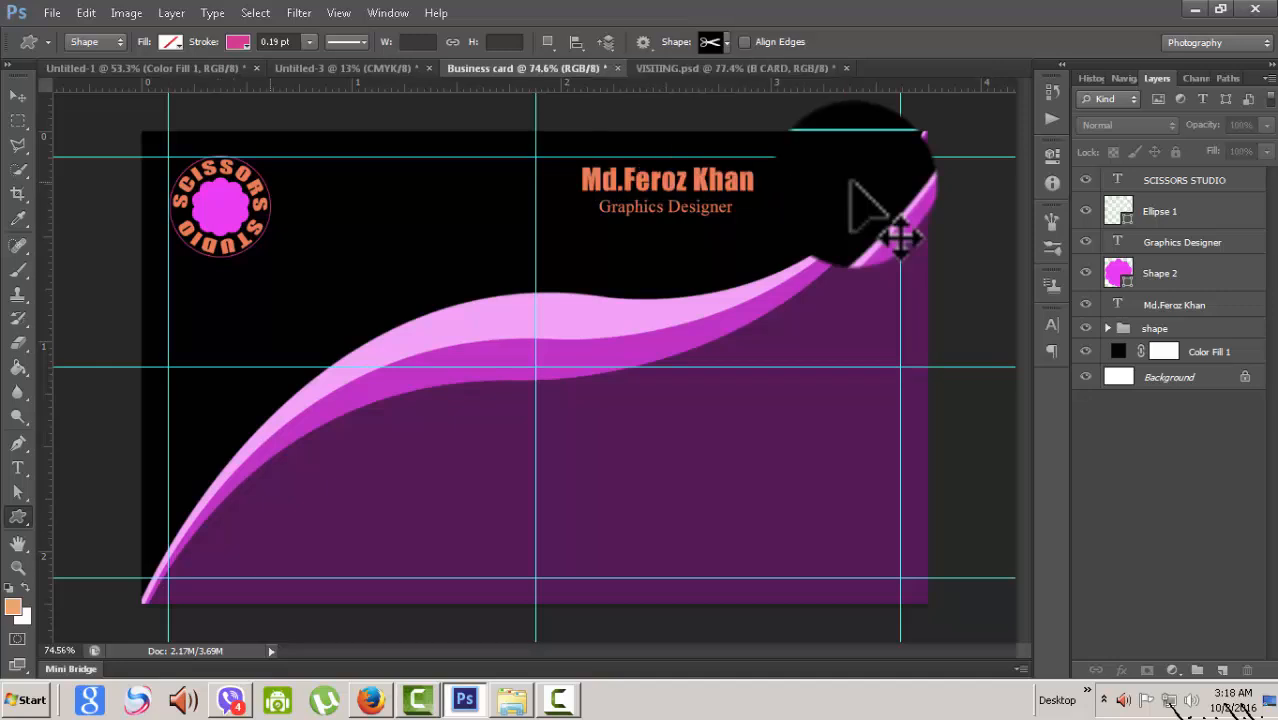
- Set the Move tool's auto-select target to Group
click(238, 42)
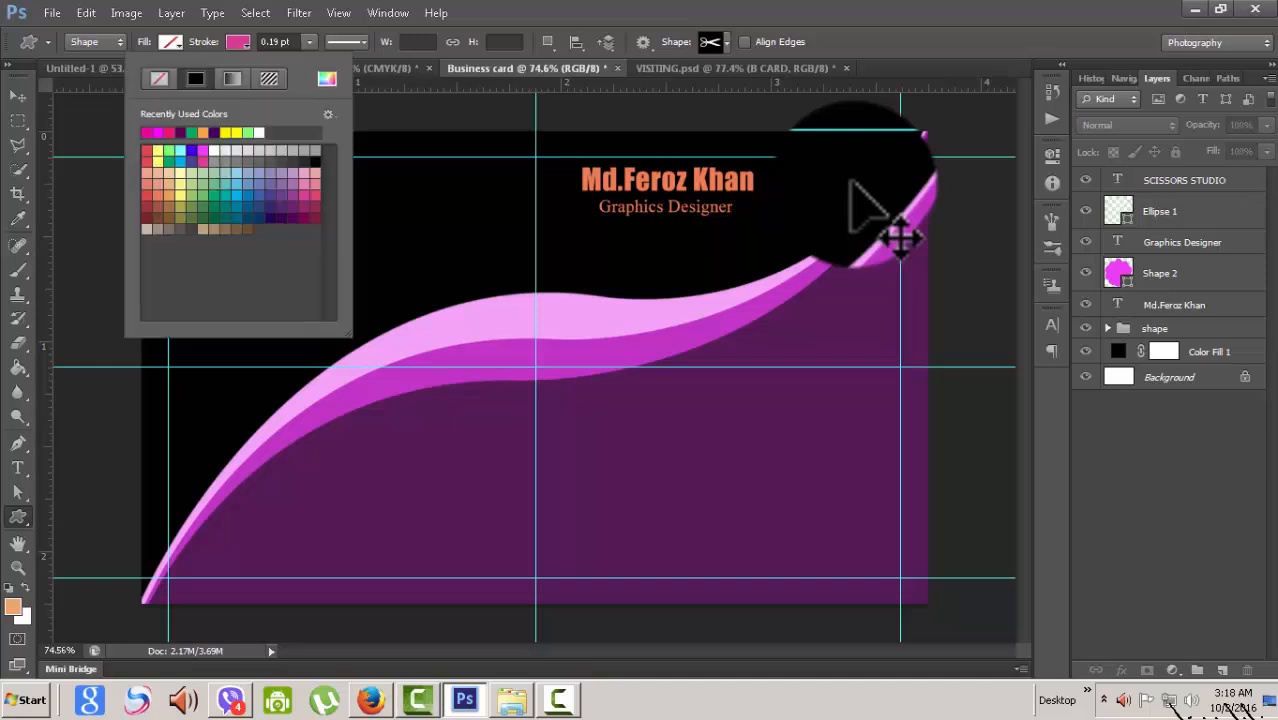
click(1184, 180)
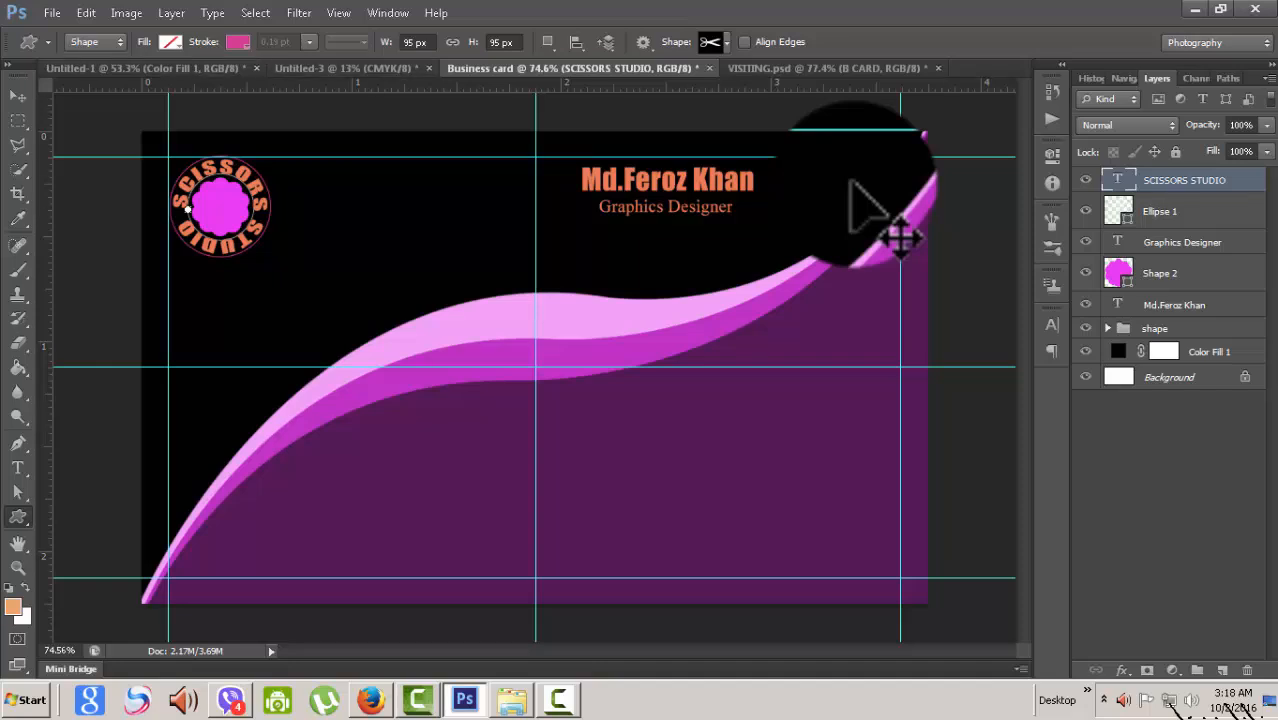
click(18, 96)
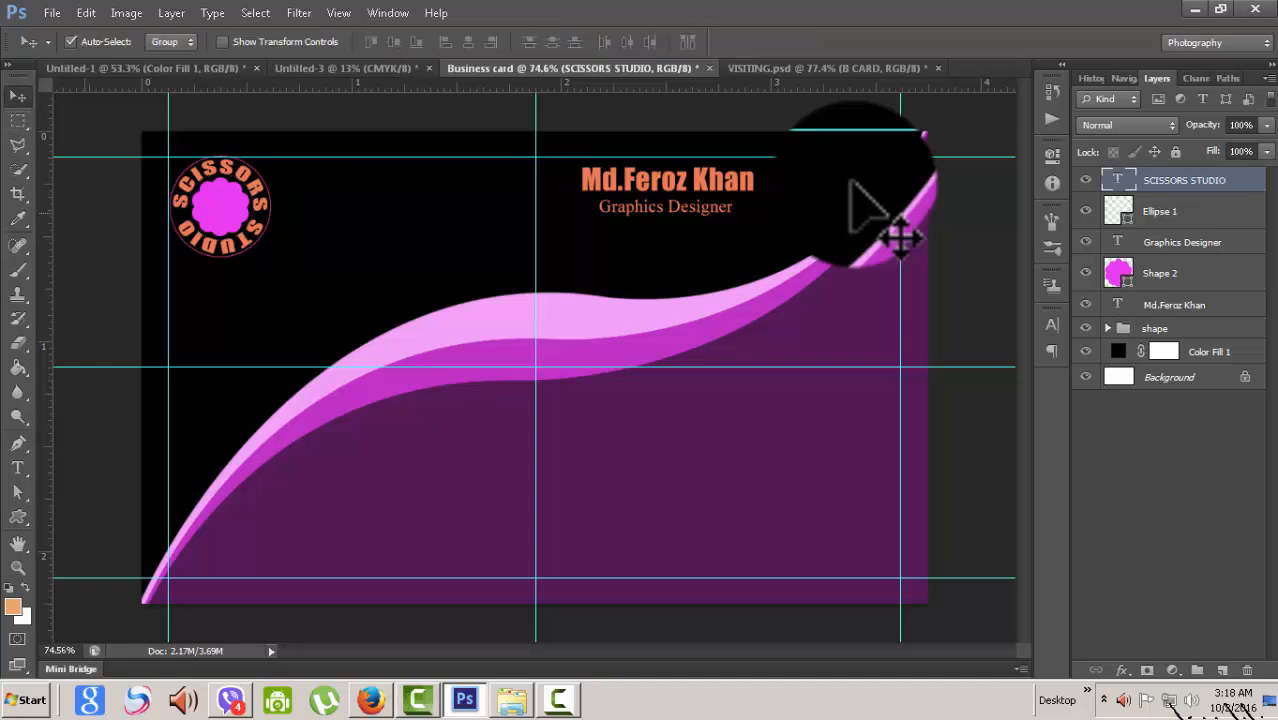
click(100, 214)
click(171, 42)
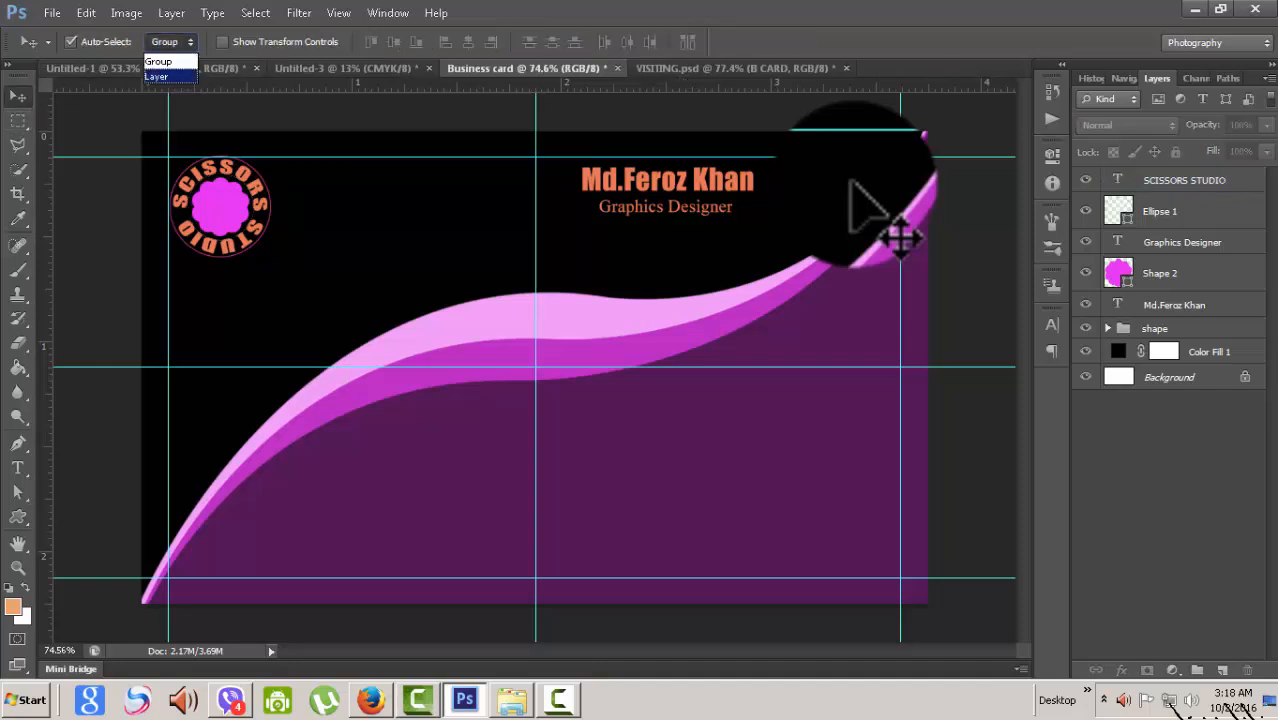
click(165, 62)
- Place a trial 100 × 100 px scissors shape with the Custom Shape tool, then undo it
click(18, 516)
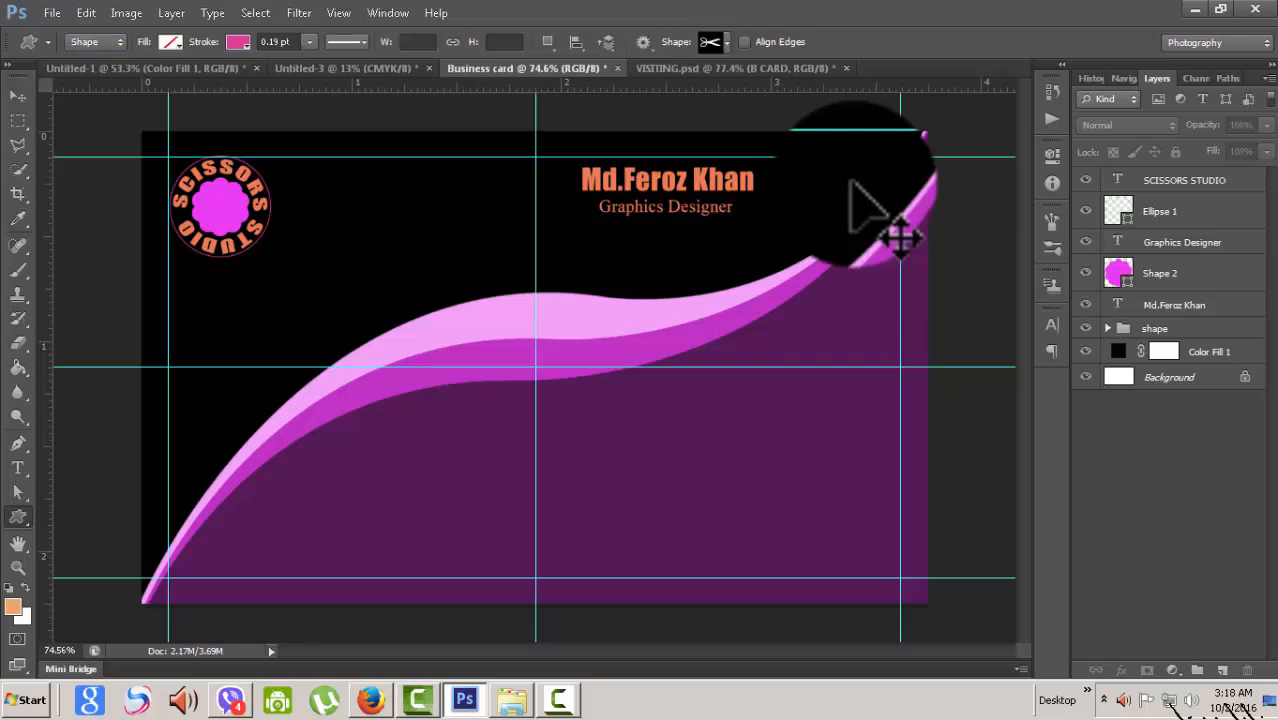
right_click(18, 516)
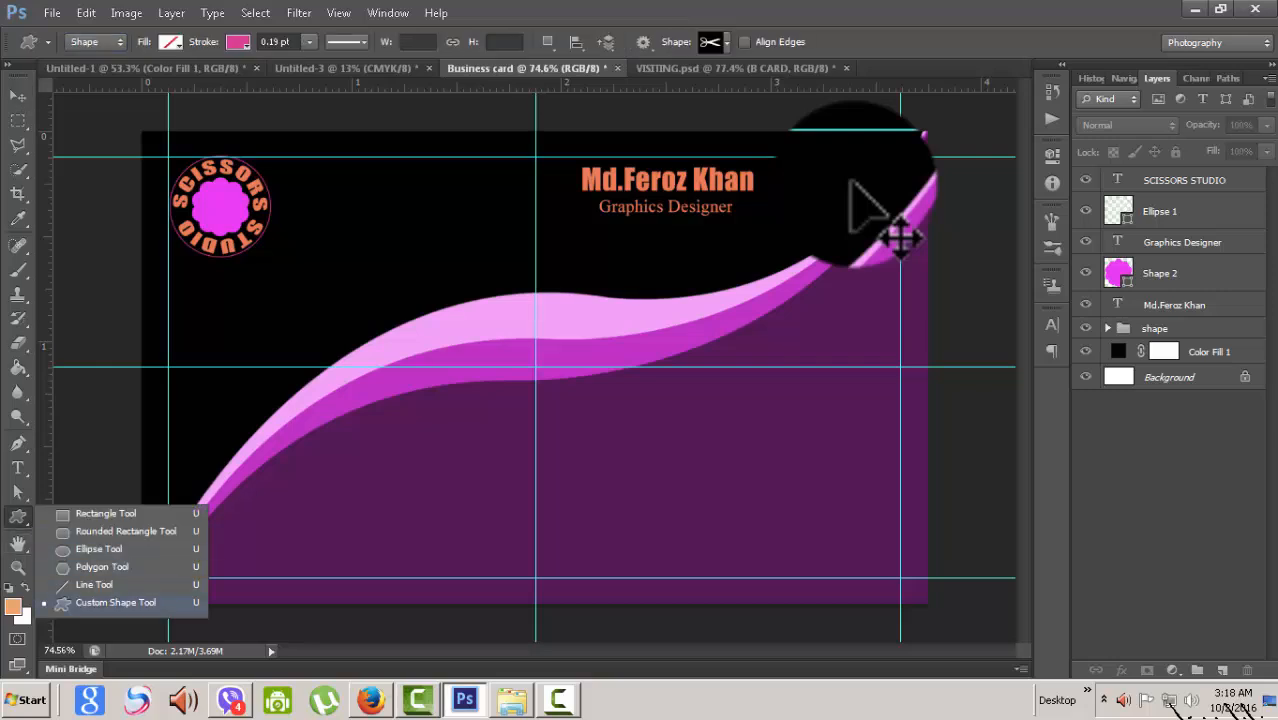
click(115, 602)
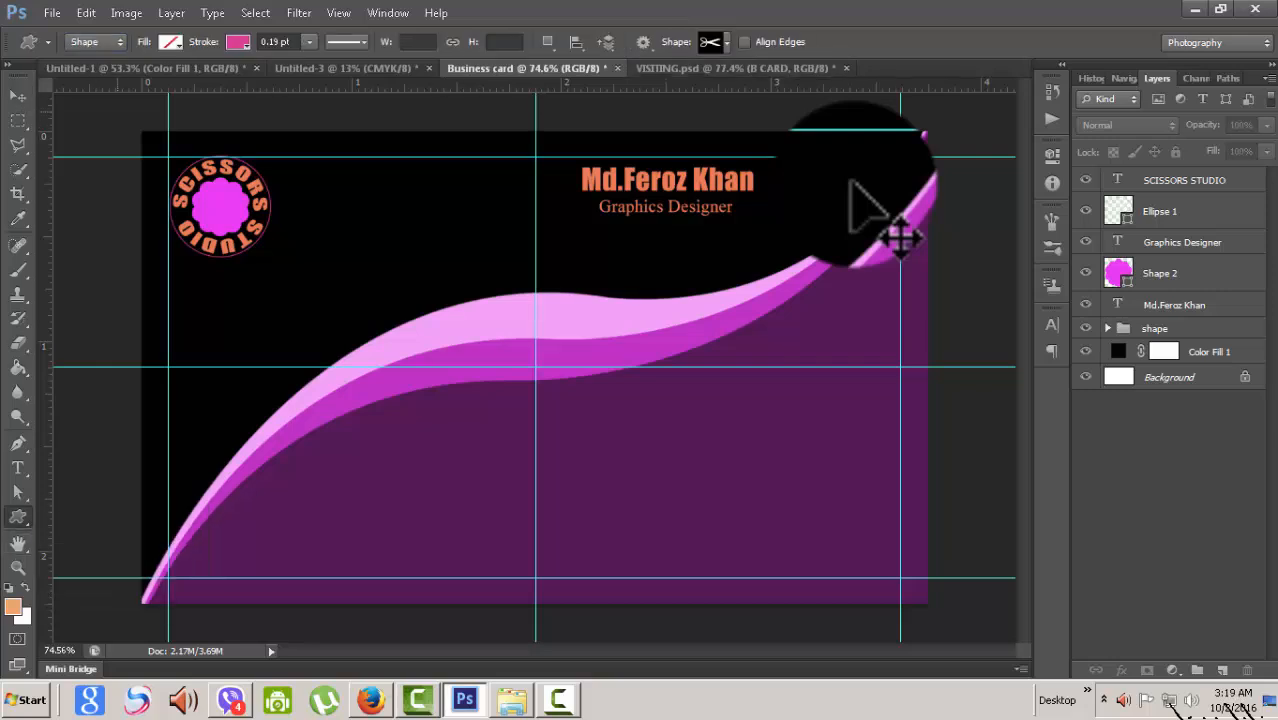
click(171, 42)
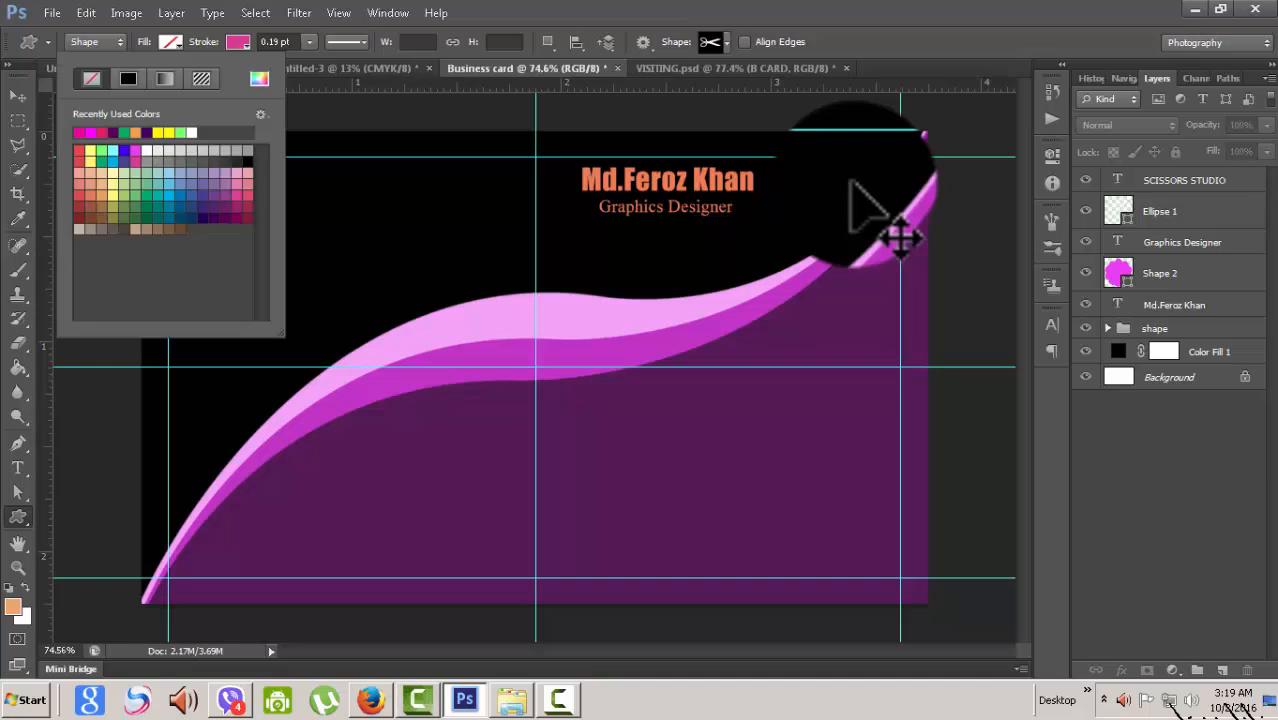
click(400, 230)
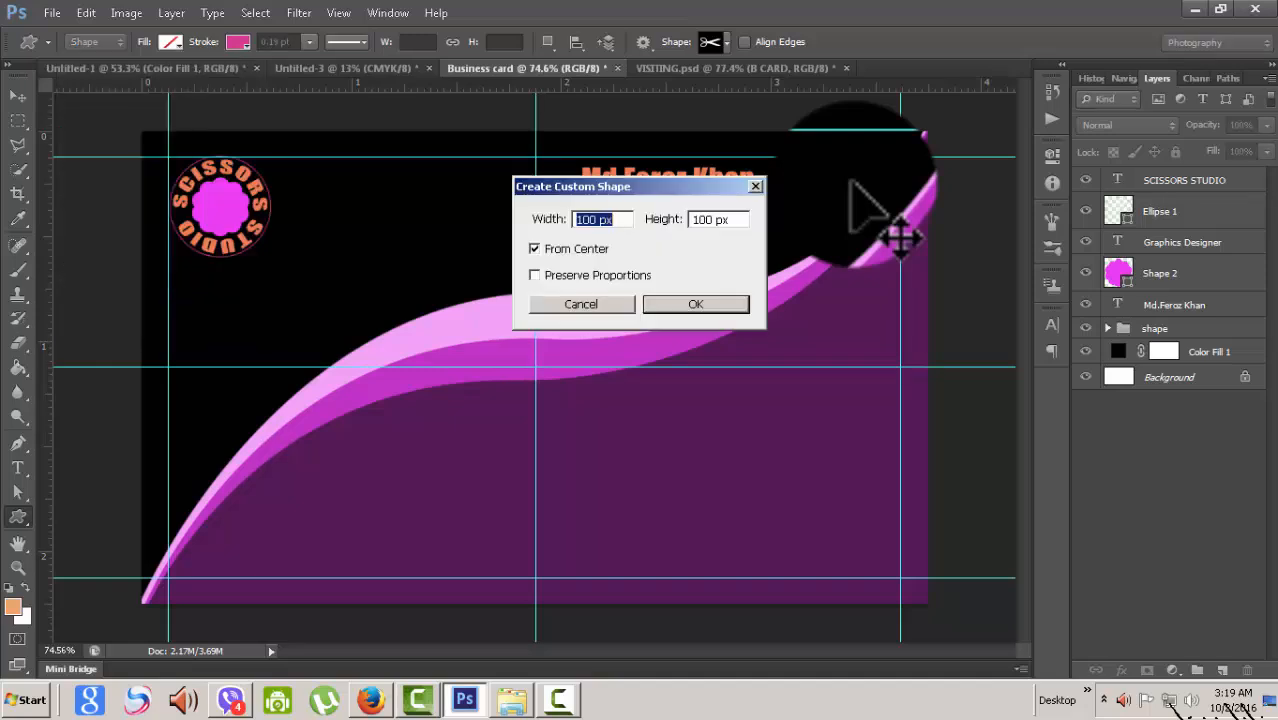
click(695, 304)
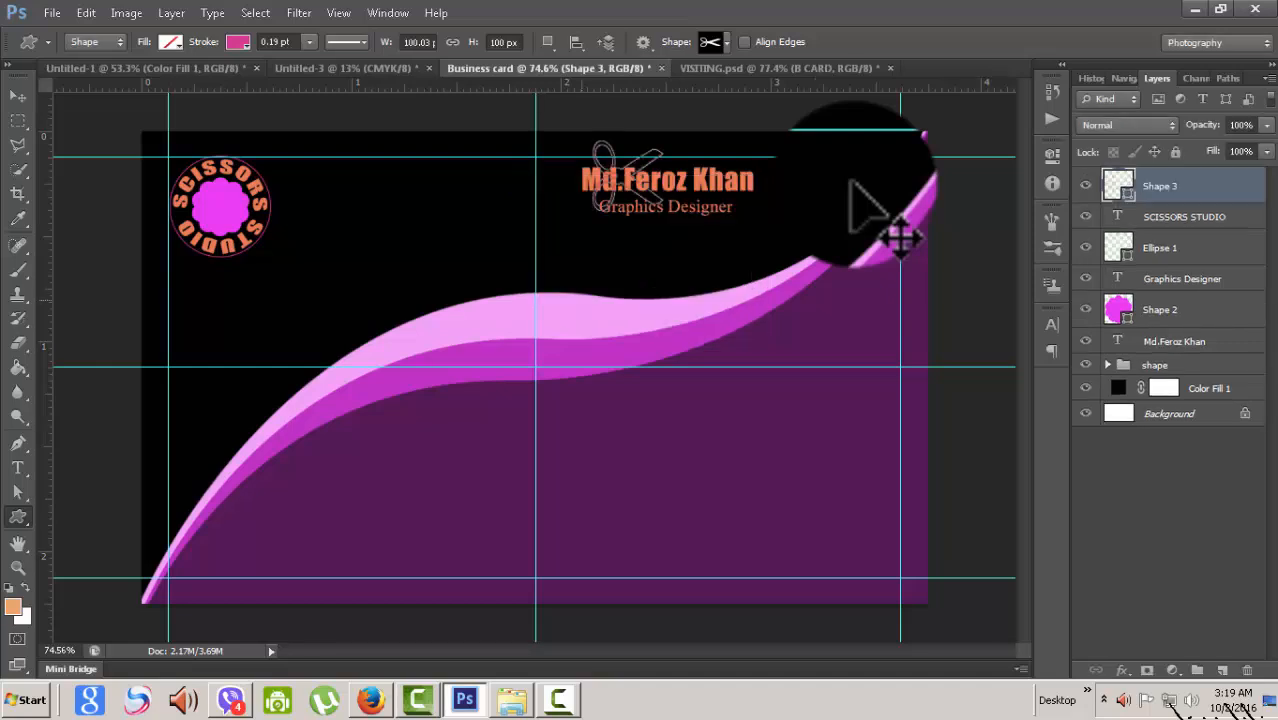
key(ctrl+z)
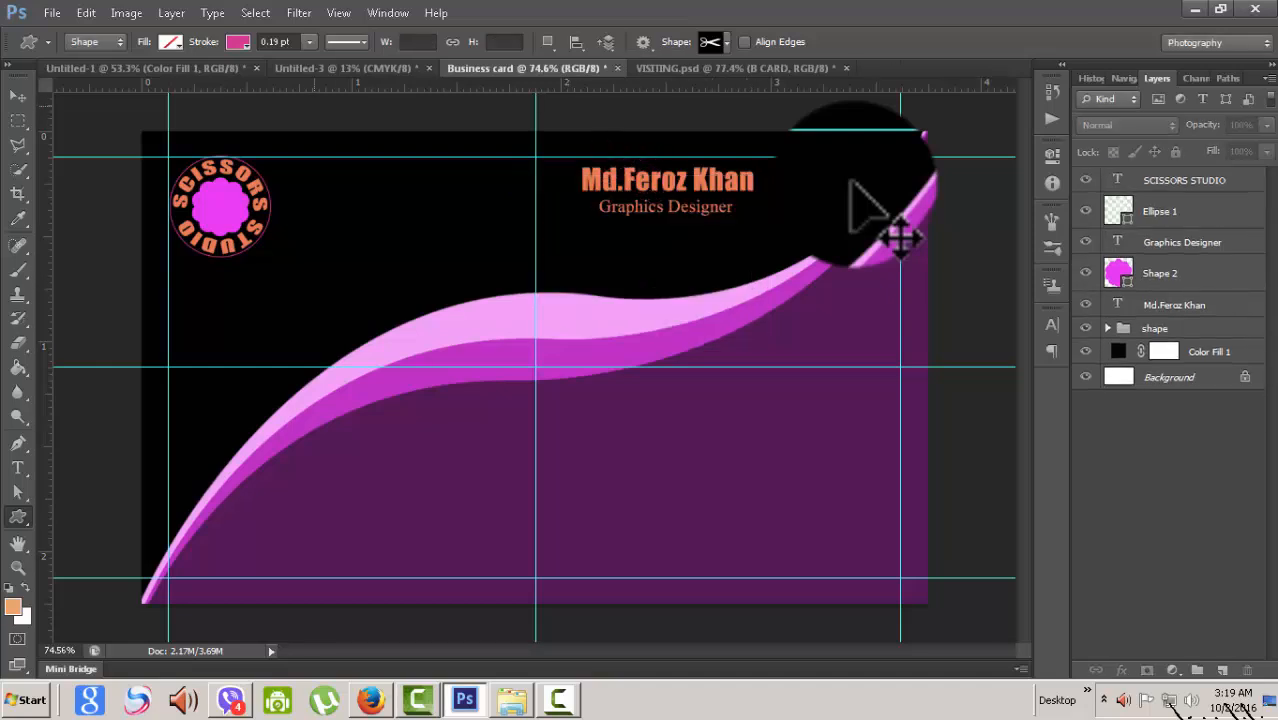
- Set the scissors shape to no stroke and a salmon fill
click(171, 41)
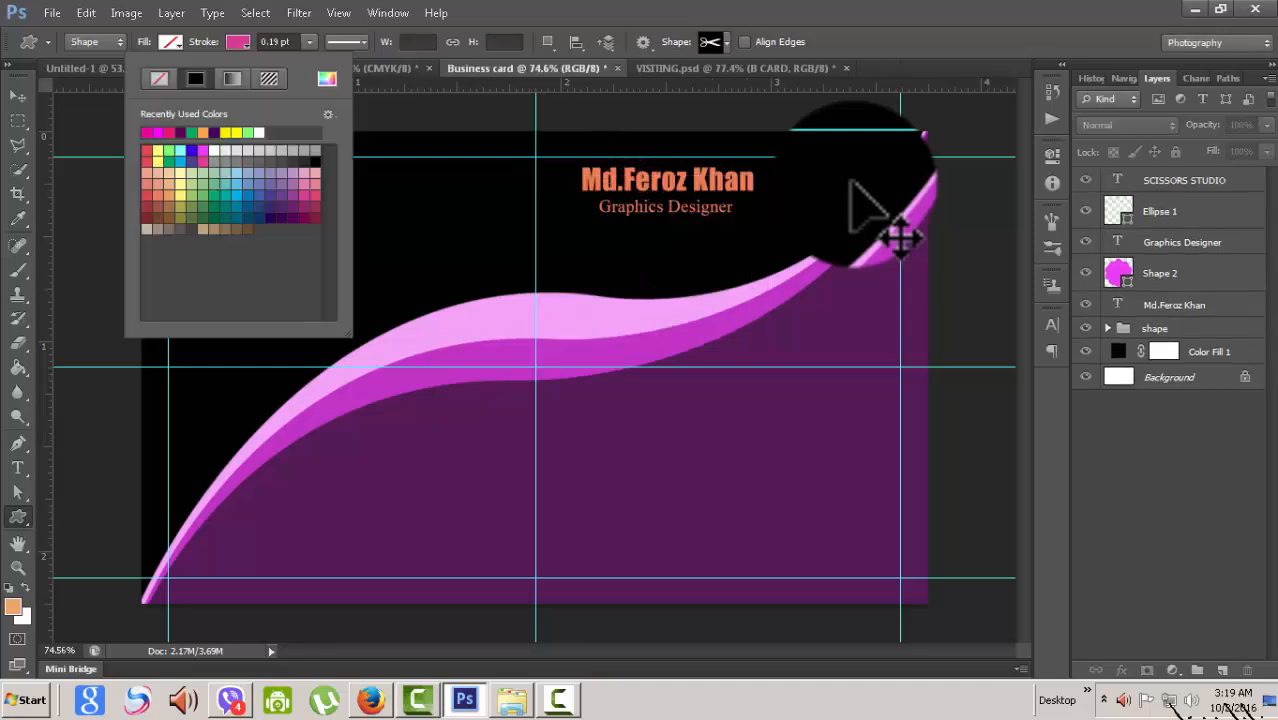
click(158, 78)
click(480, 13)
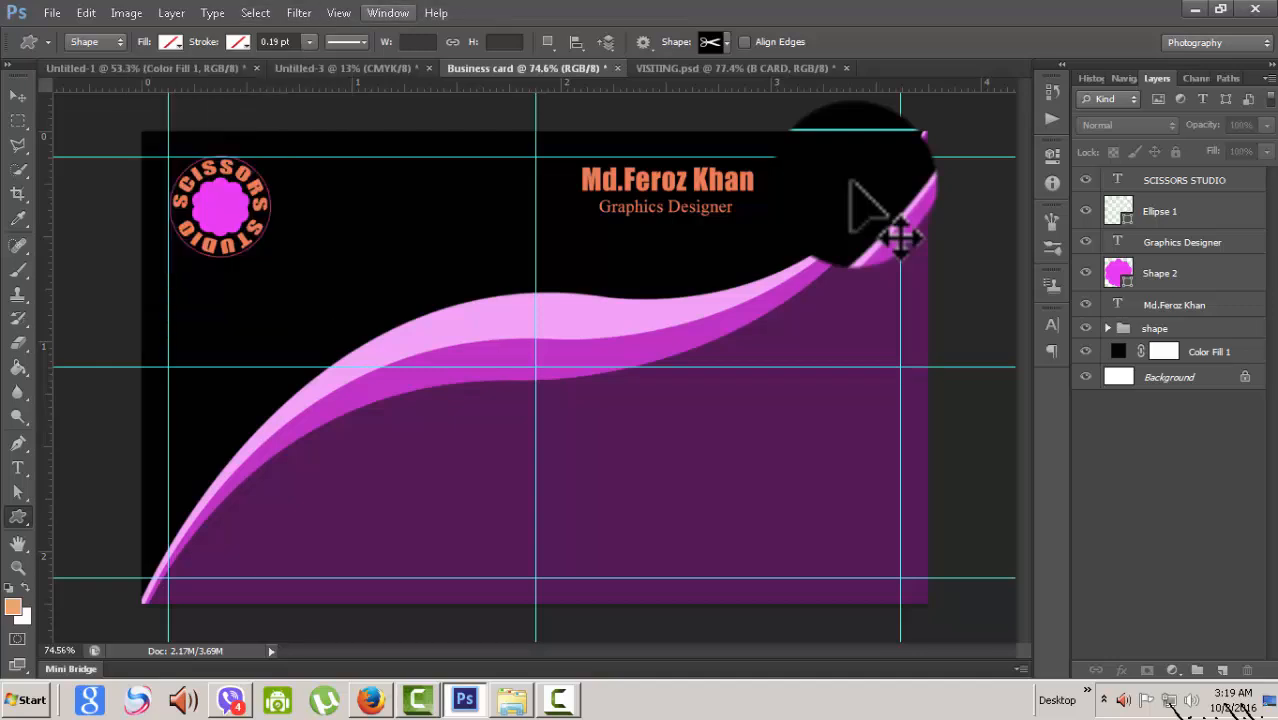
click(170, 41)
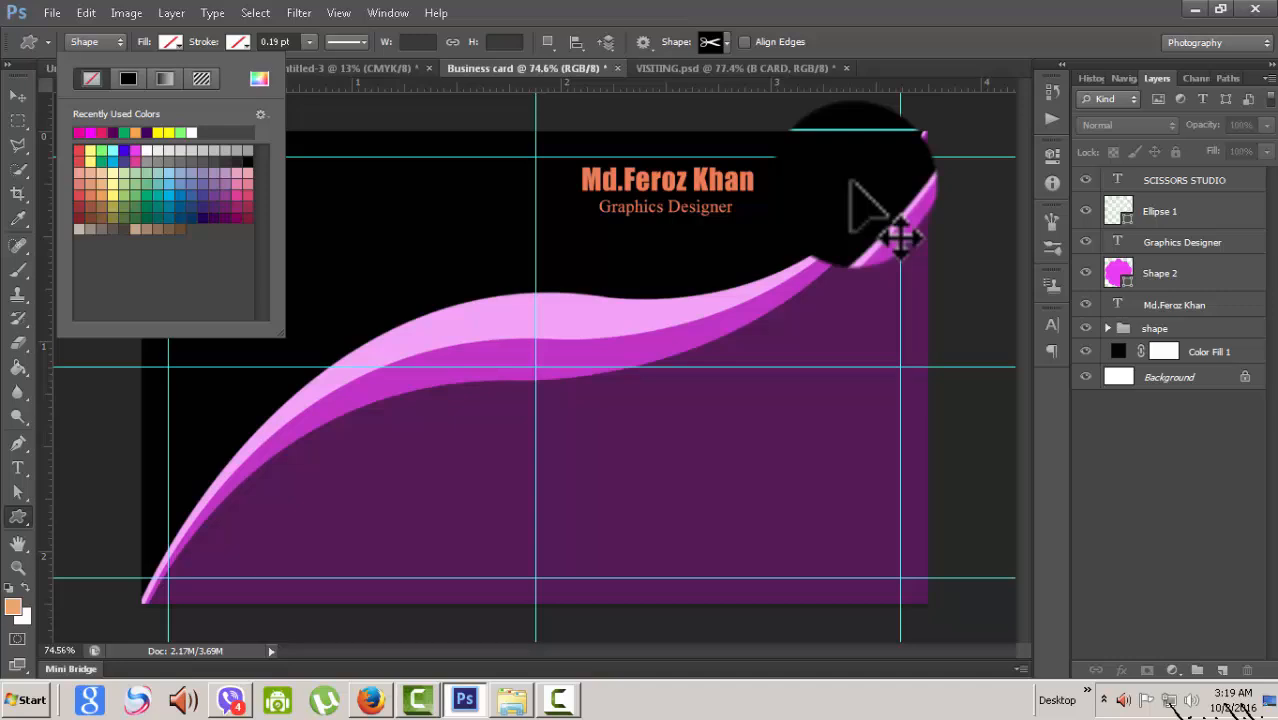
click(79, 184)
key(Return)
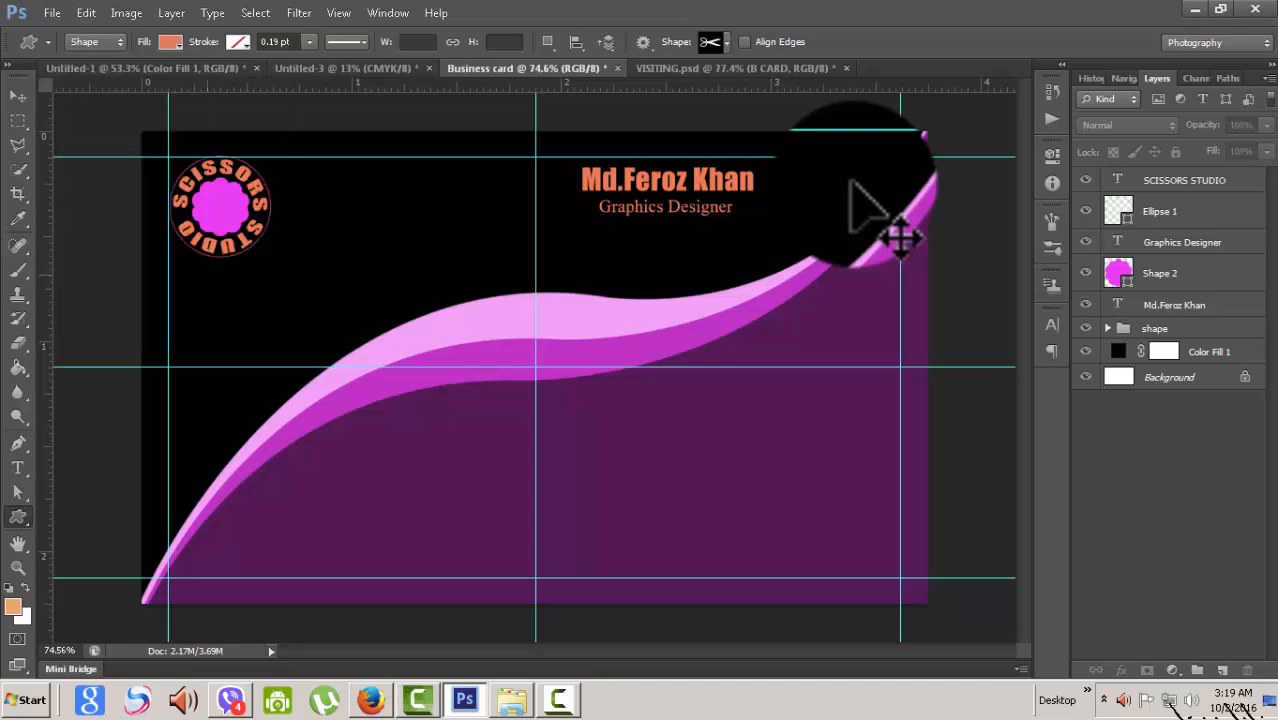
- Draw the scissors shape over the badge's pink flower and stretch it slightly taller
mouse_move(200, 195)
mouse_down()
mouse_move(241, 214)
mouse_move(212, 203)
mouse_up()
key(v)
key(ctrl+t)
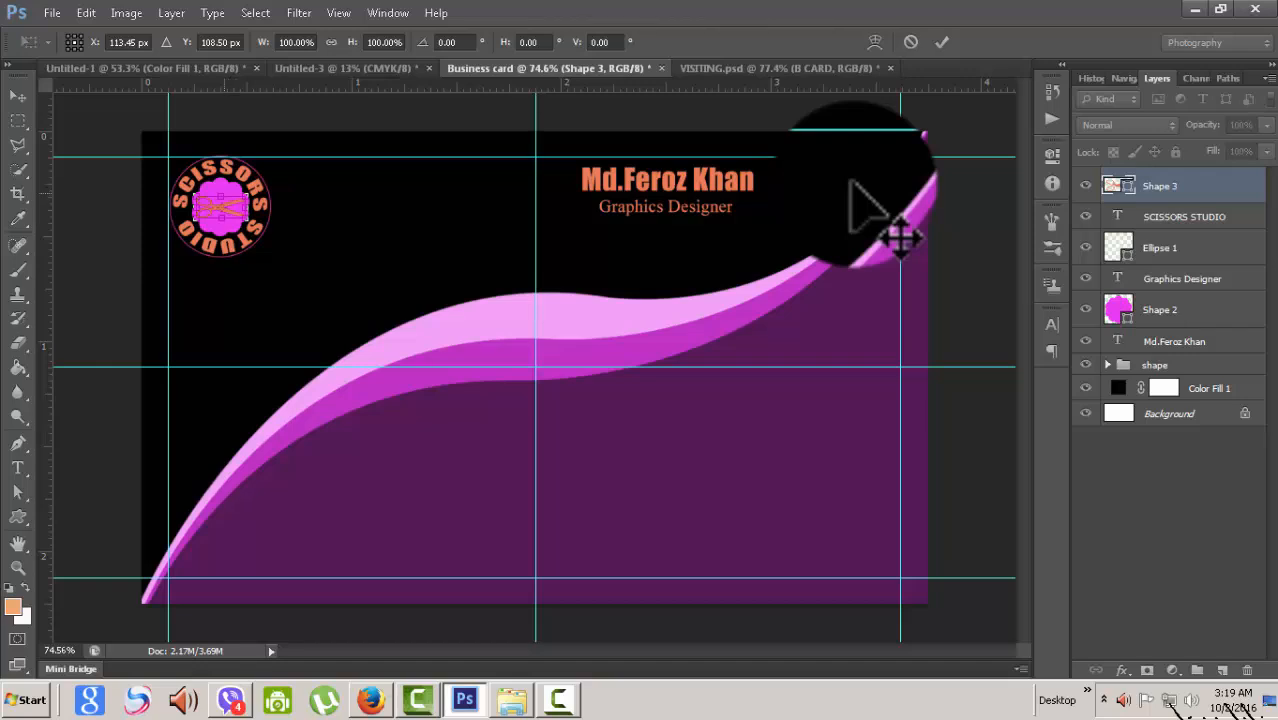
drag(221, 195, 221, 188)
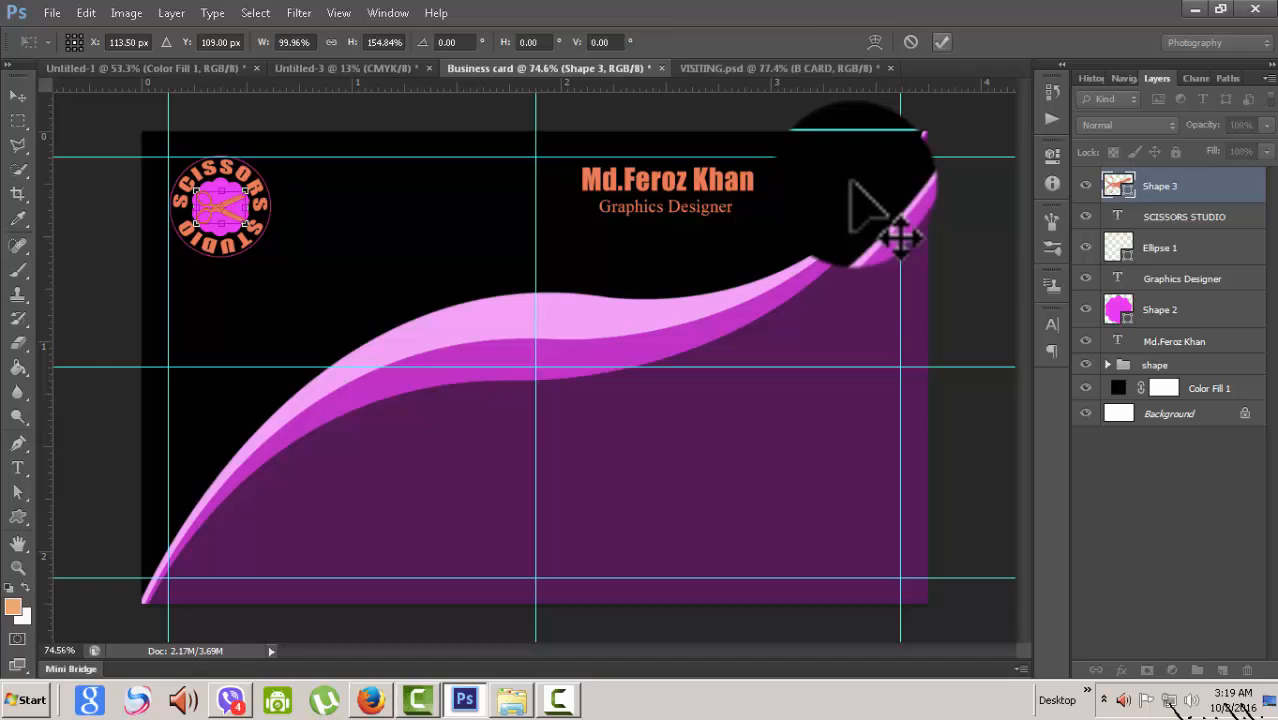
key(Return)
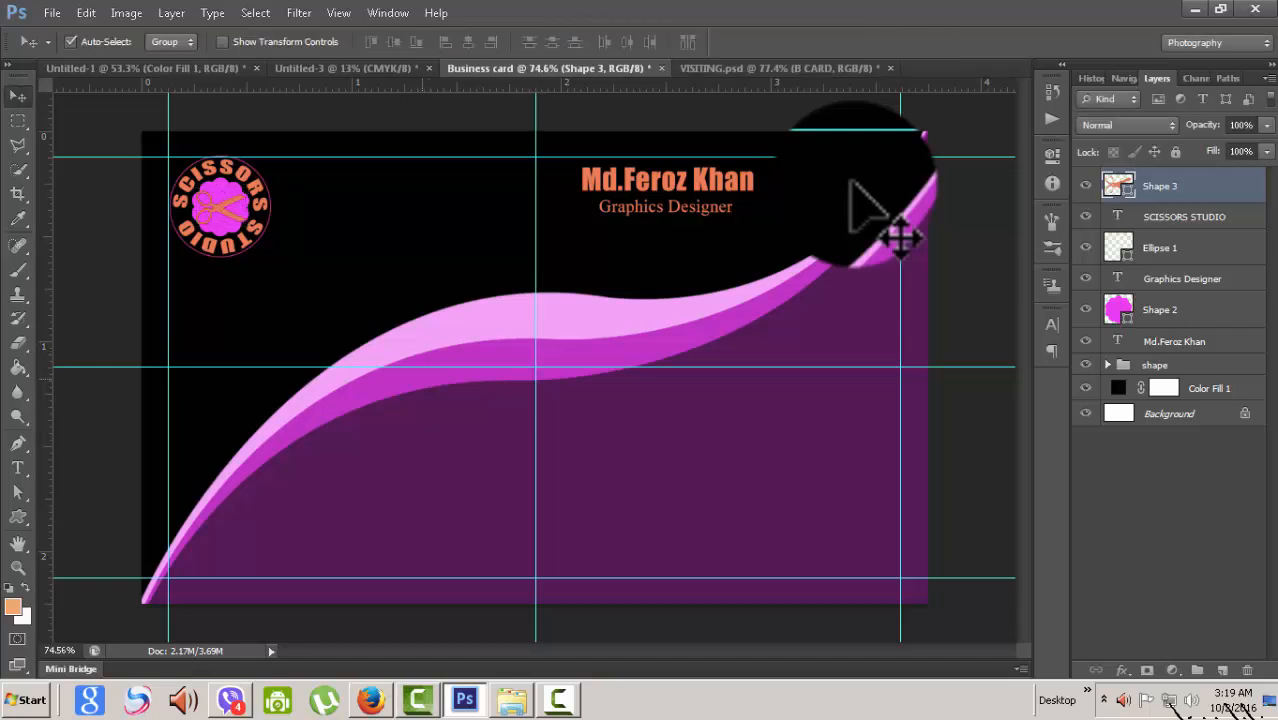
- Scale the scissors down to about 92% so it fits inside the badge
scroll(900, 235, up, 3)
scroll(900, 235, up, 1)
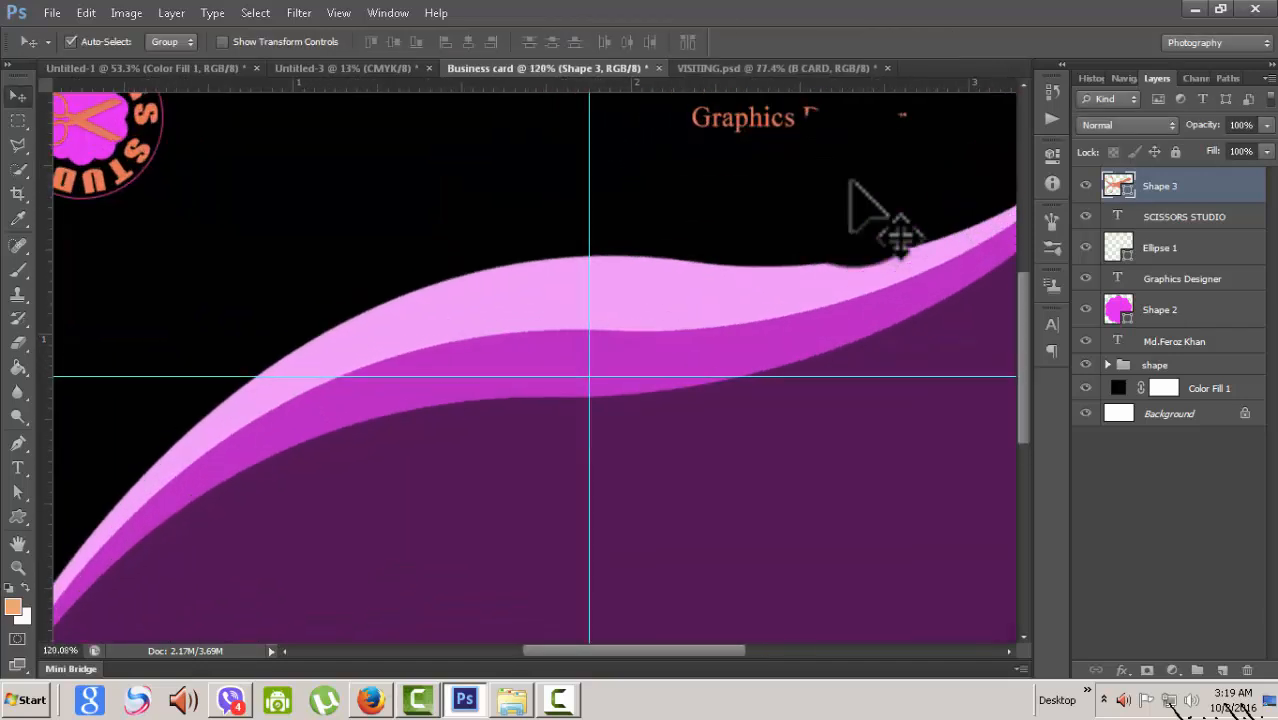
scroll(851, 183, left, 3)
scroll(851, 183, up, 2)
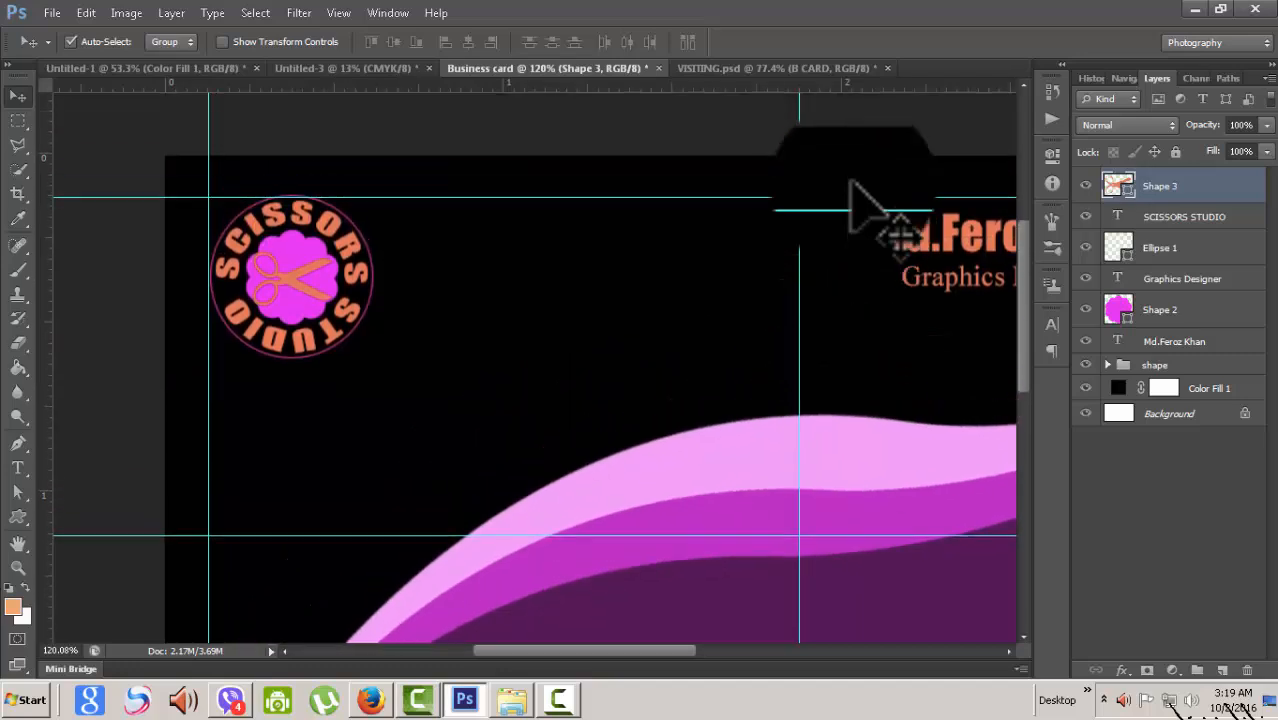
scroll(851, 183, up, 1)
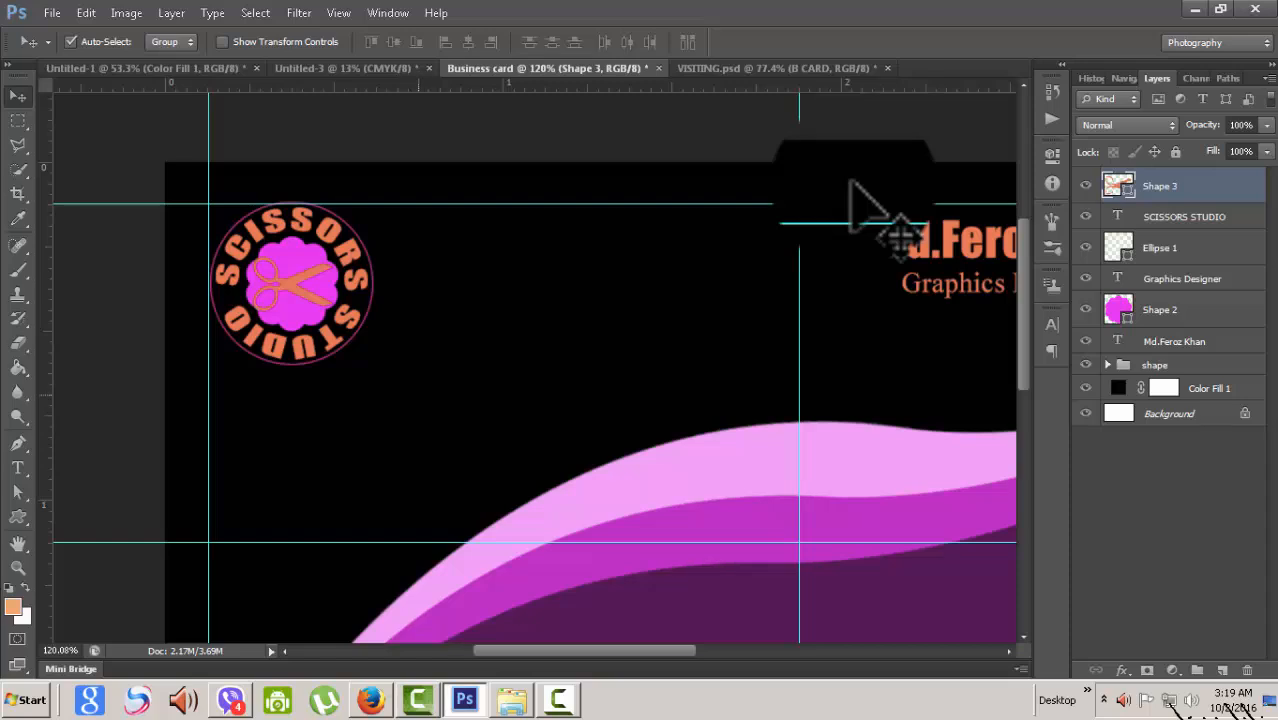
key(ctrl+t)
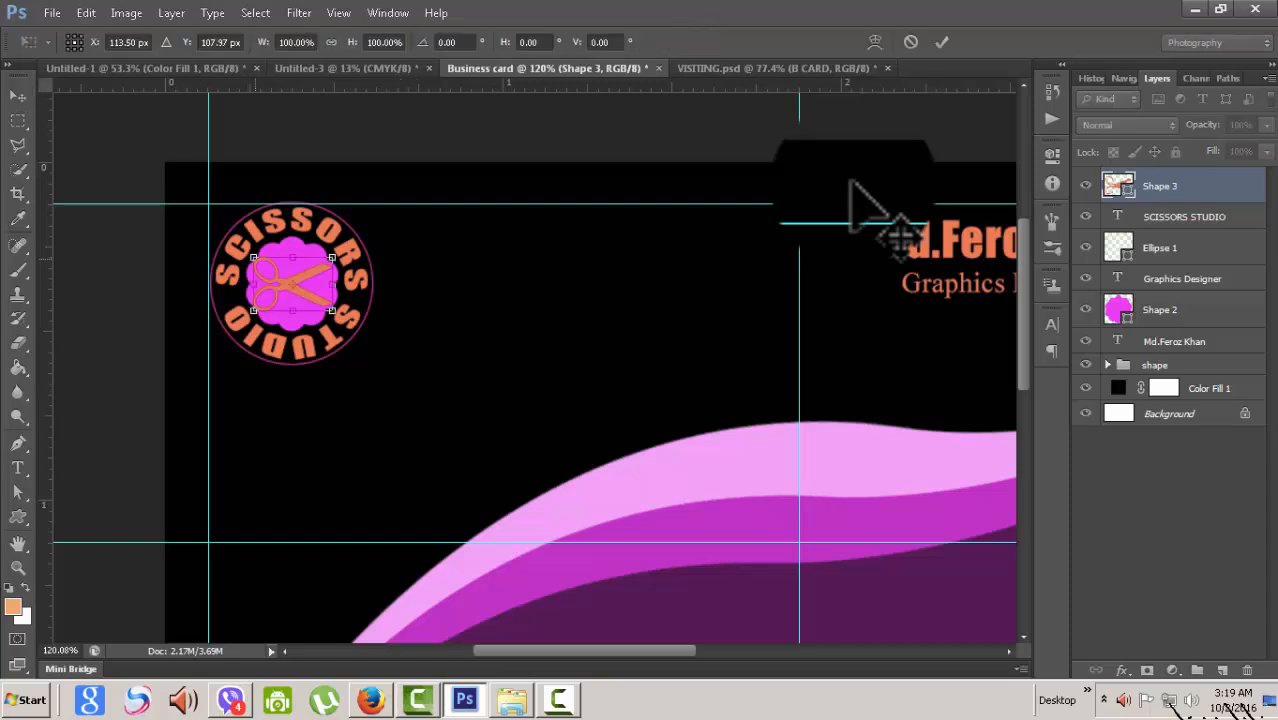
drag(254, 257, 257, 259)
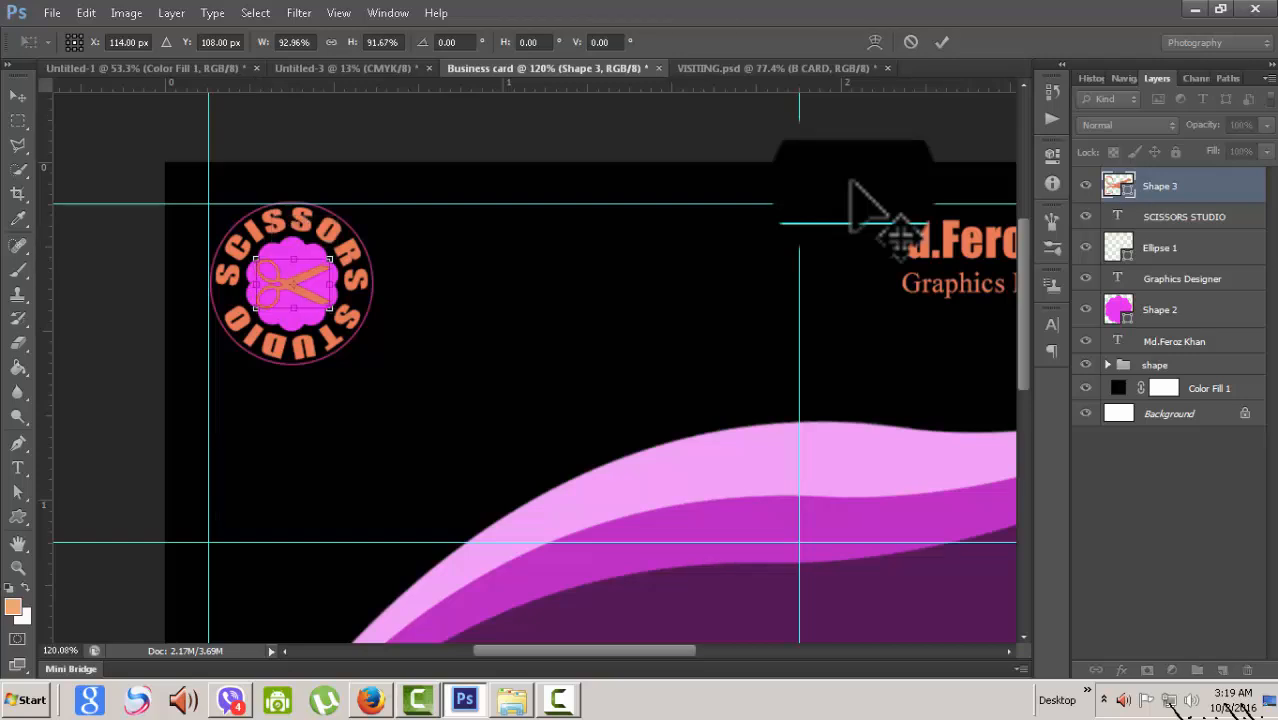
key(Return)
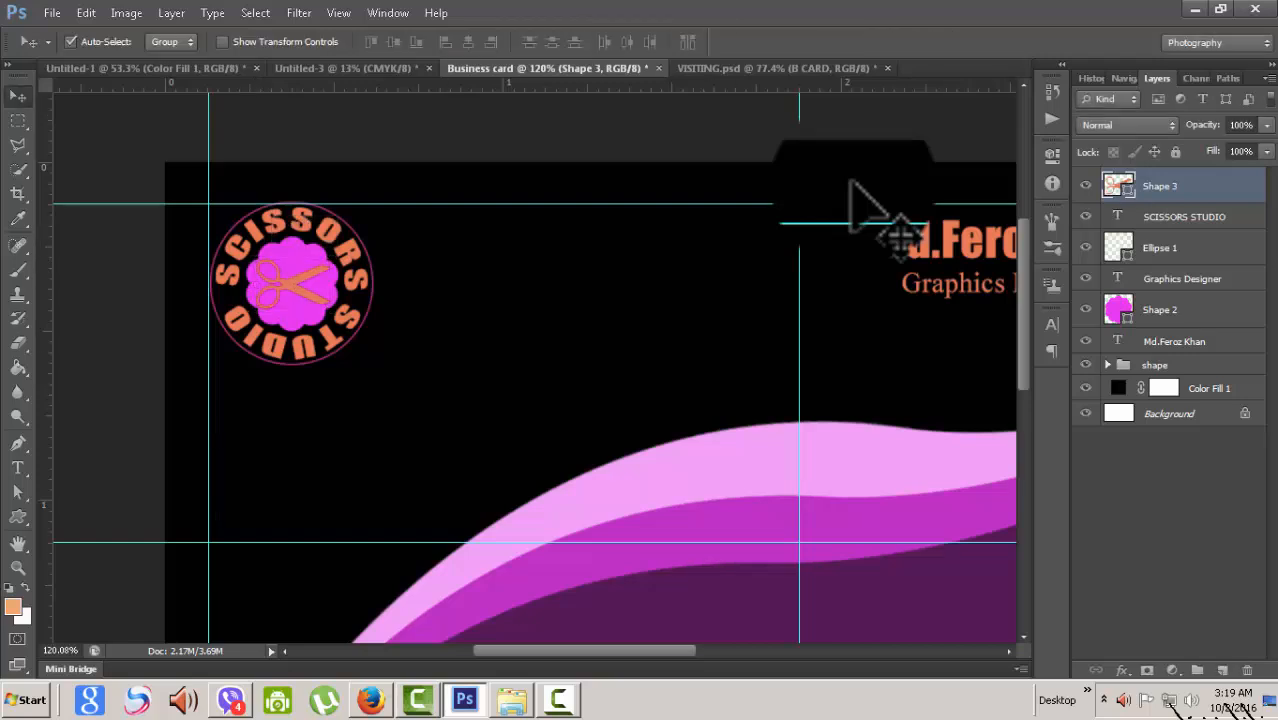
- Make the scissors fill black and deselect the shape layer
click(933, 302)
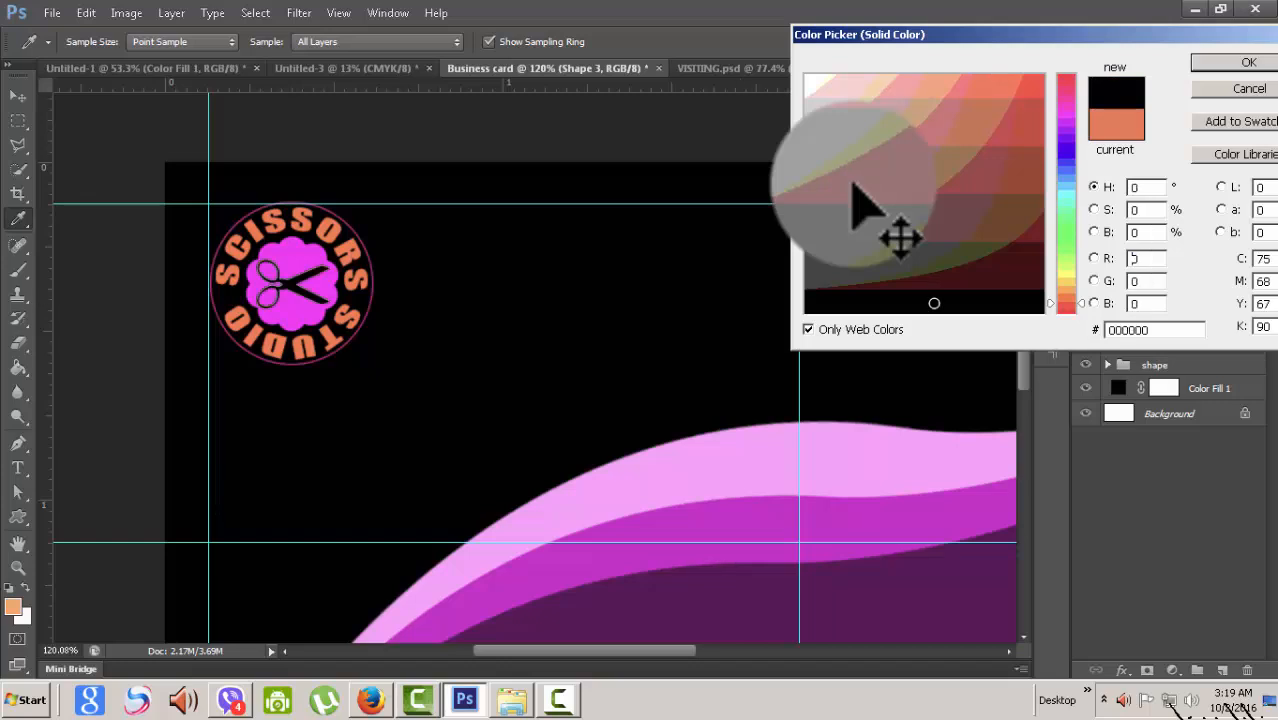
key(Return)
scroll(529, 393, down, 3)
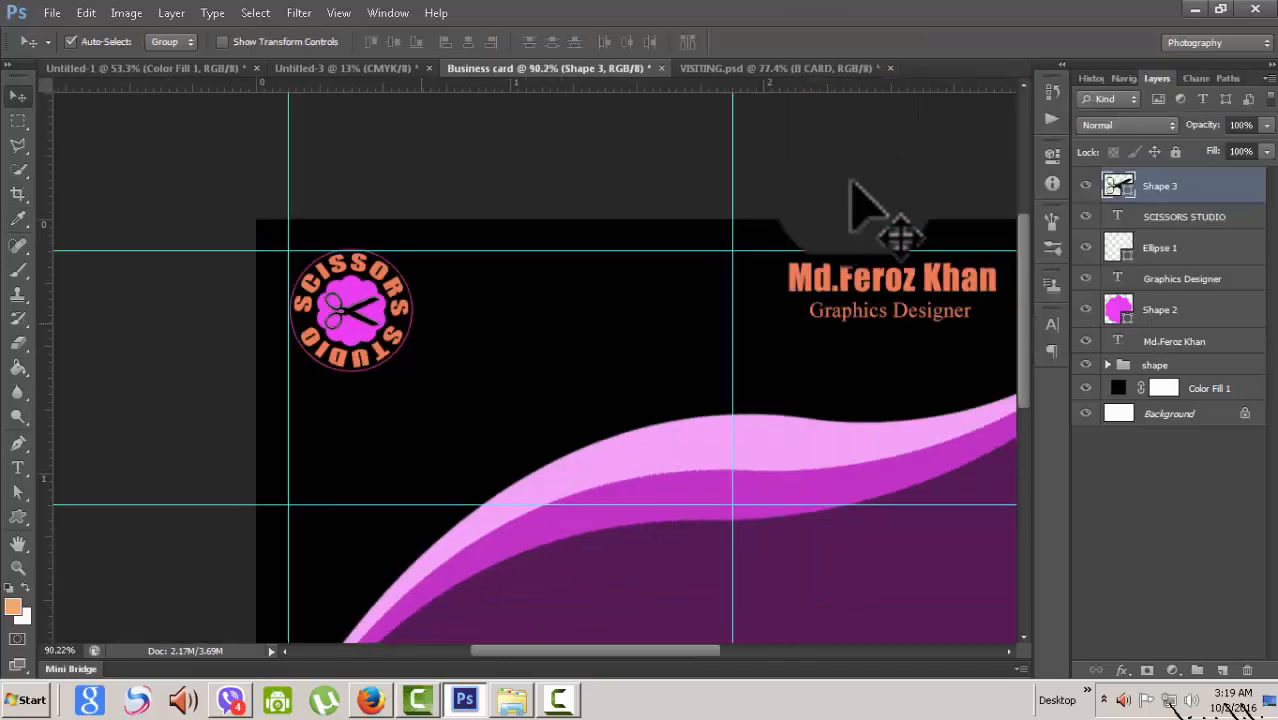
click(852, 183)
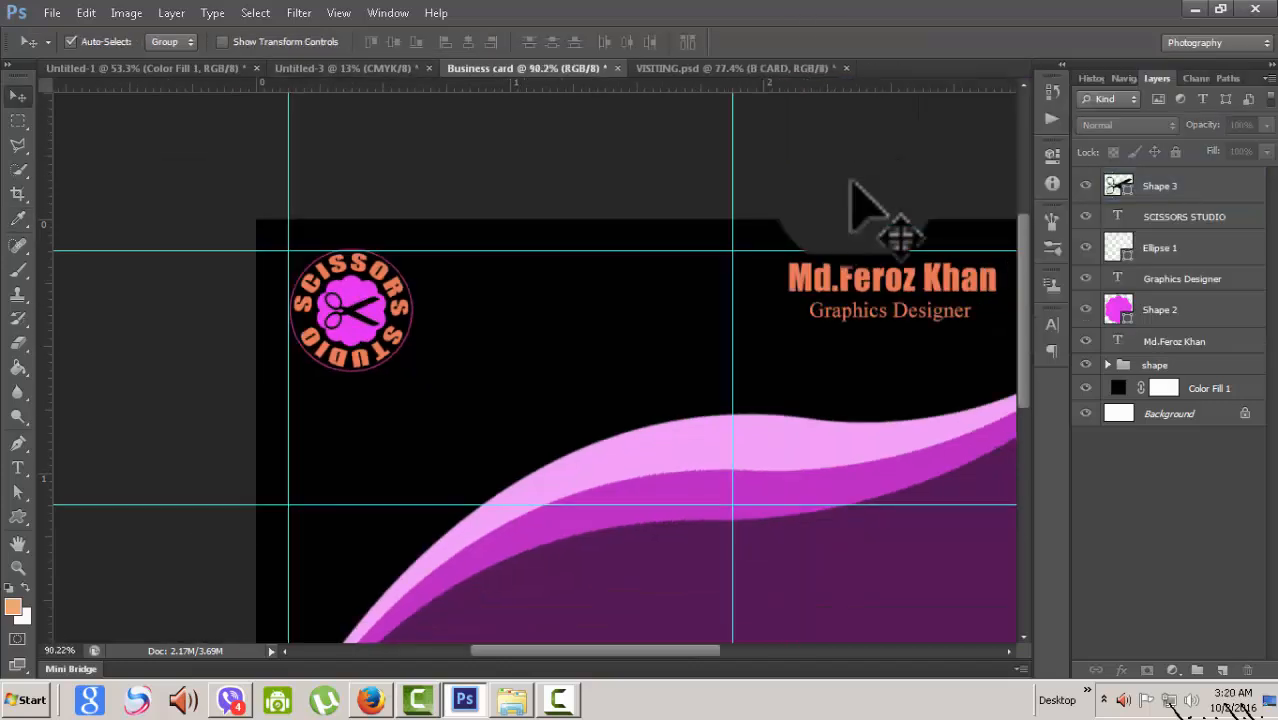
- Flip between Business card and VISITING.psd to compare the two designs
key(ctrl+Tab)
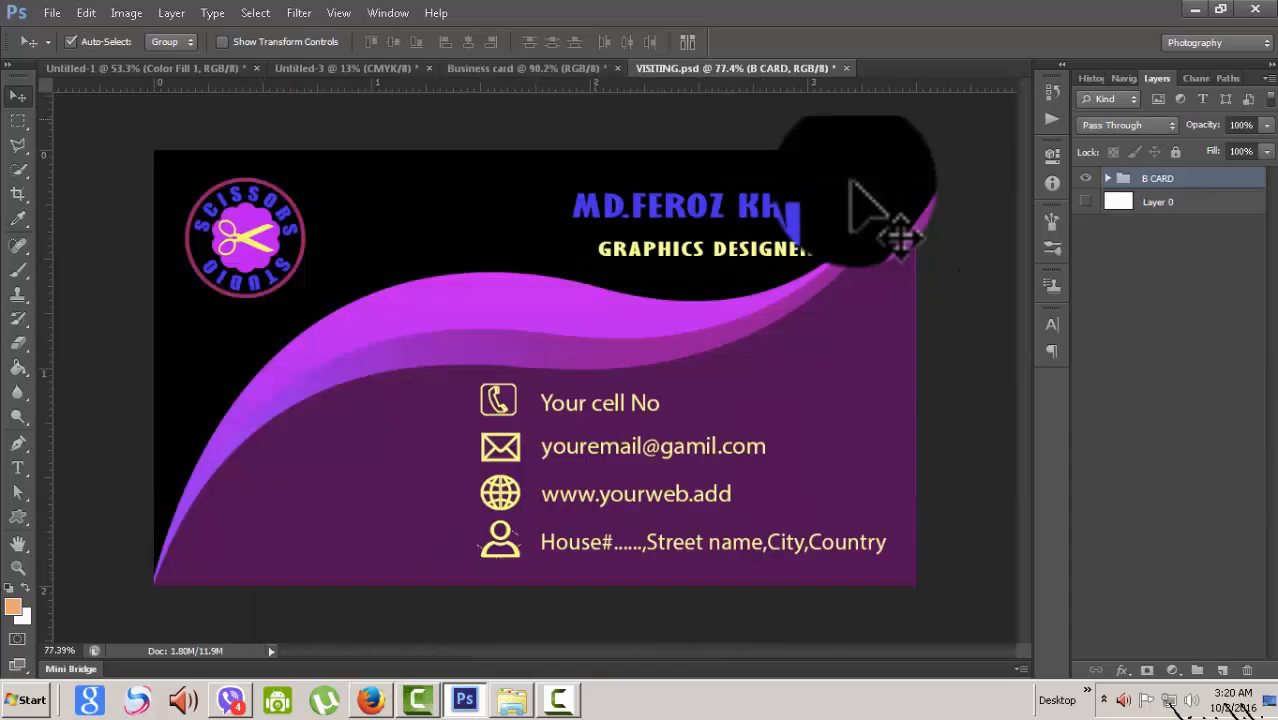
key(ctrl+shift+Tab)
scroll(852, 186, down, 3)
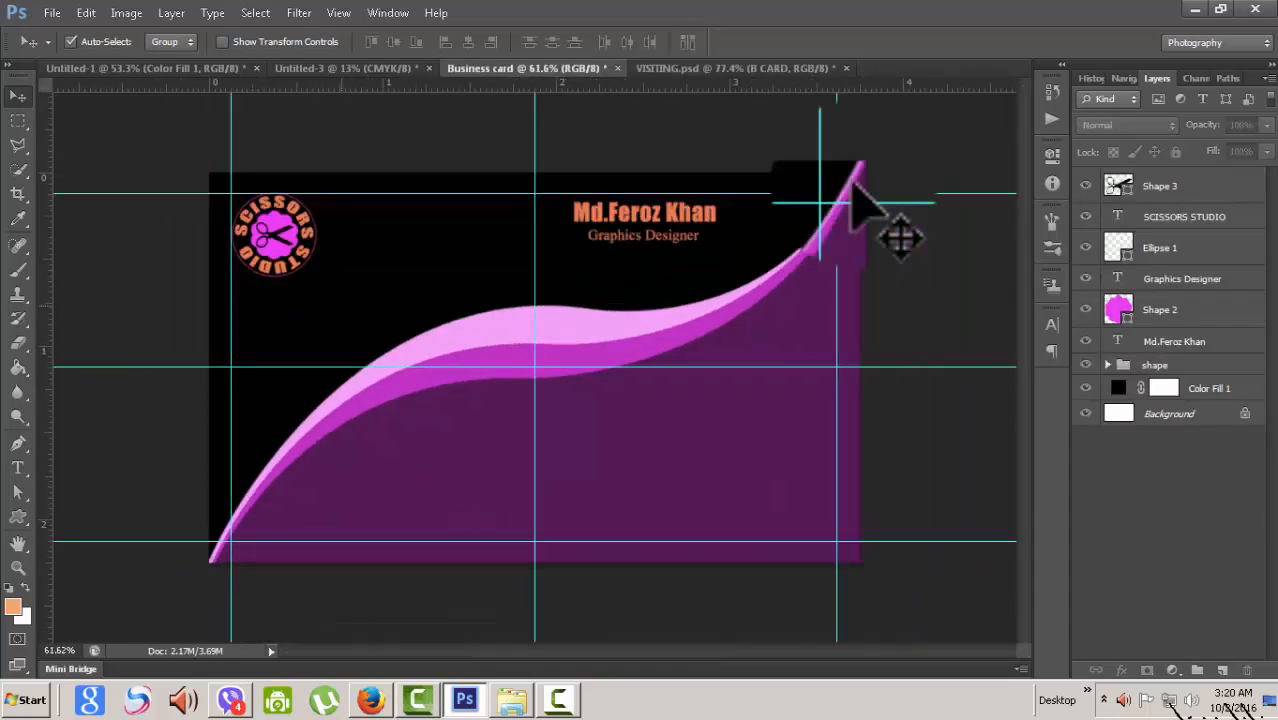
scroll(853, 185, up, 2)
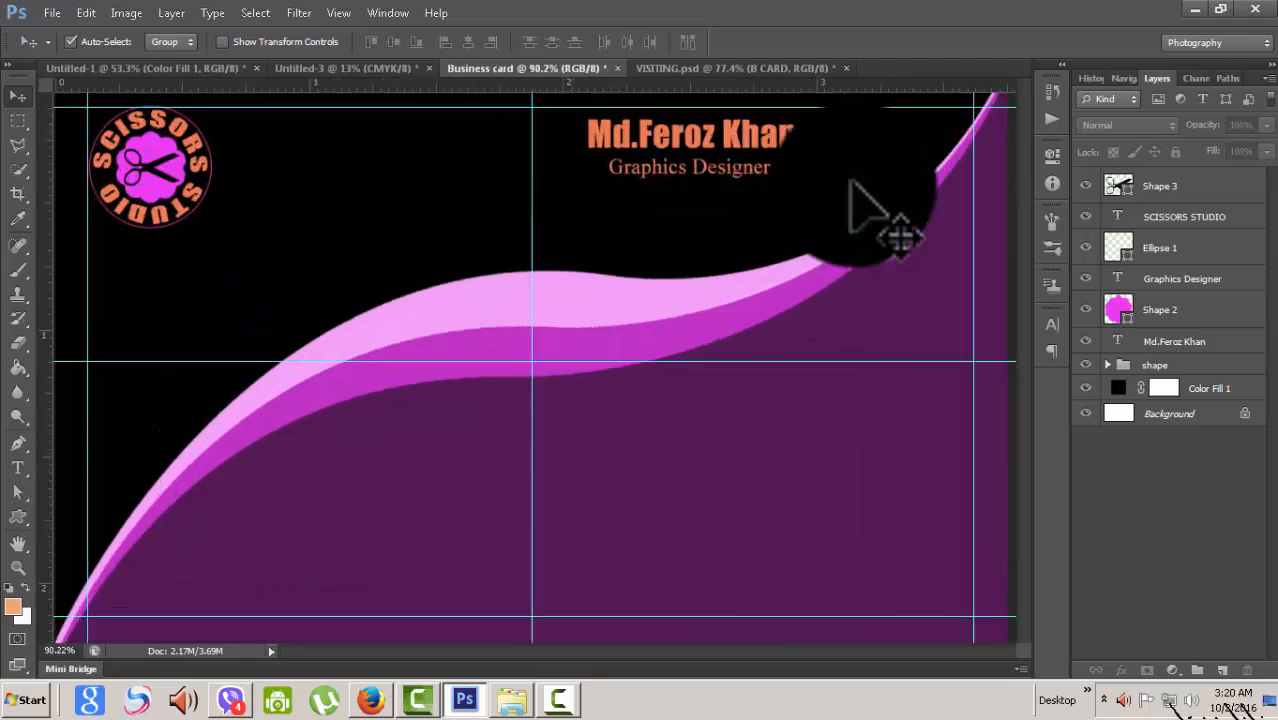
scroll(853, 185, down, 3)
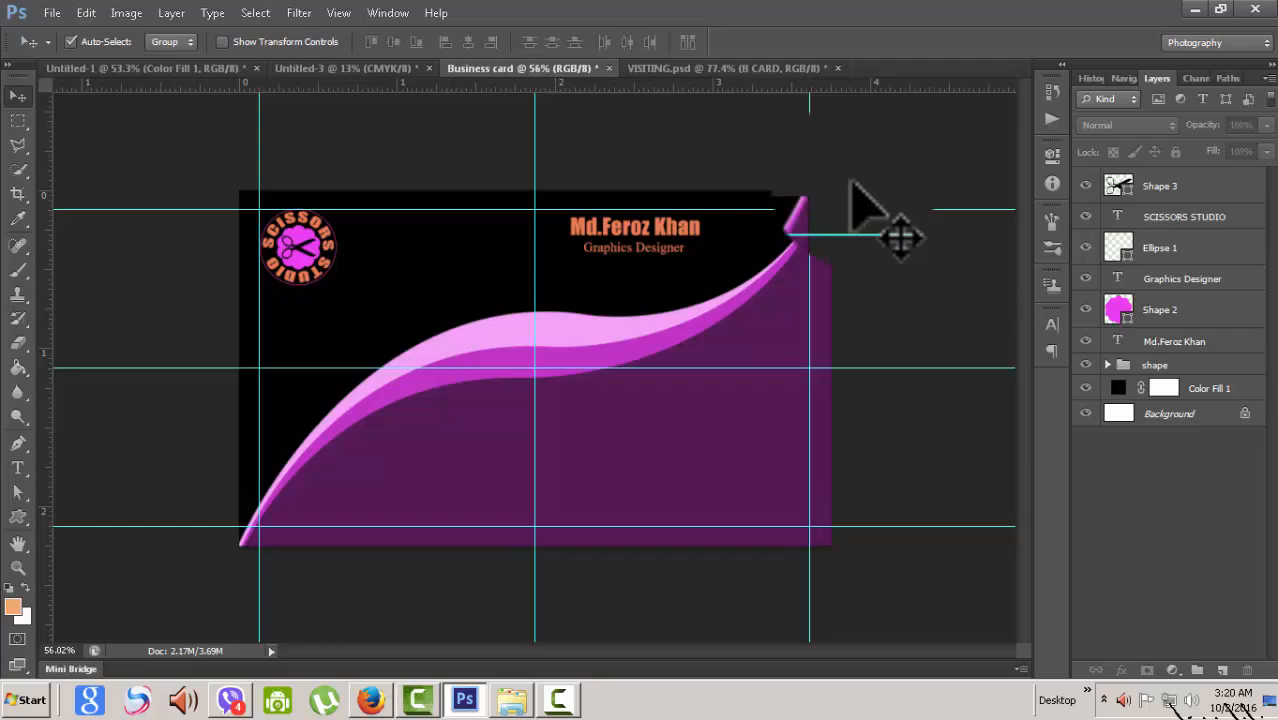
key(ctrl+Tab)
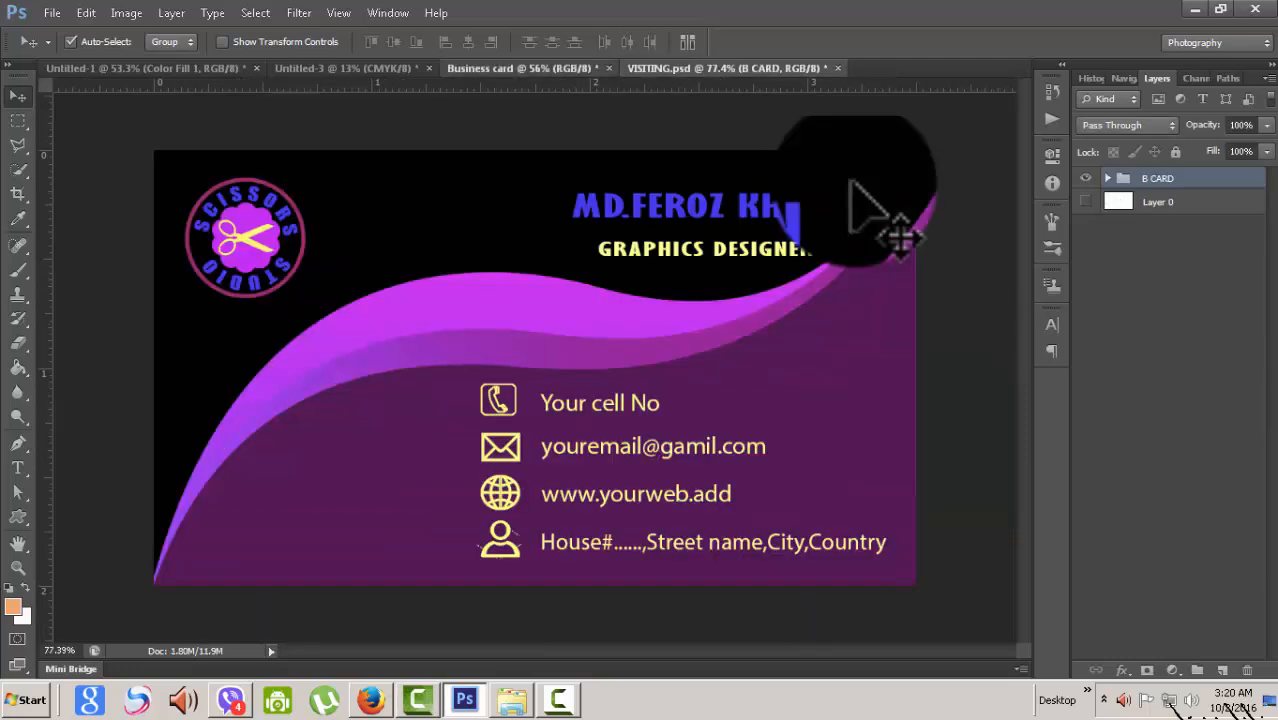
key(ctrl+shift+Tab)
key(ctrl+Tab)
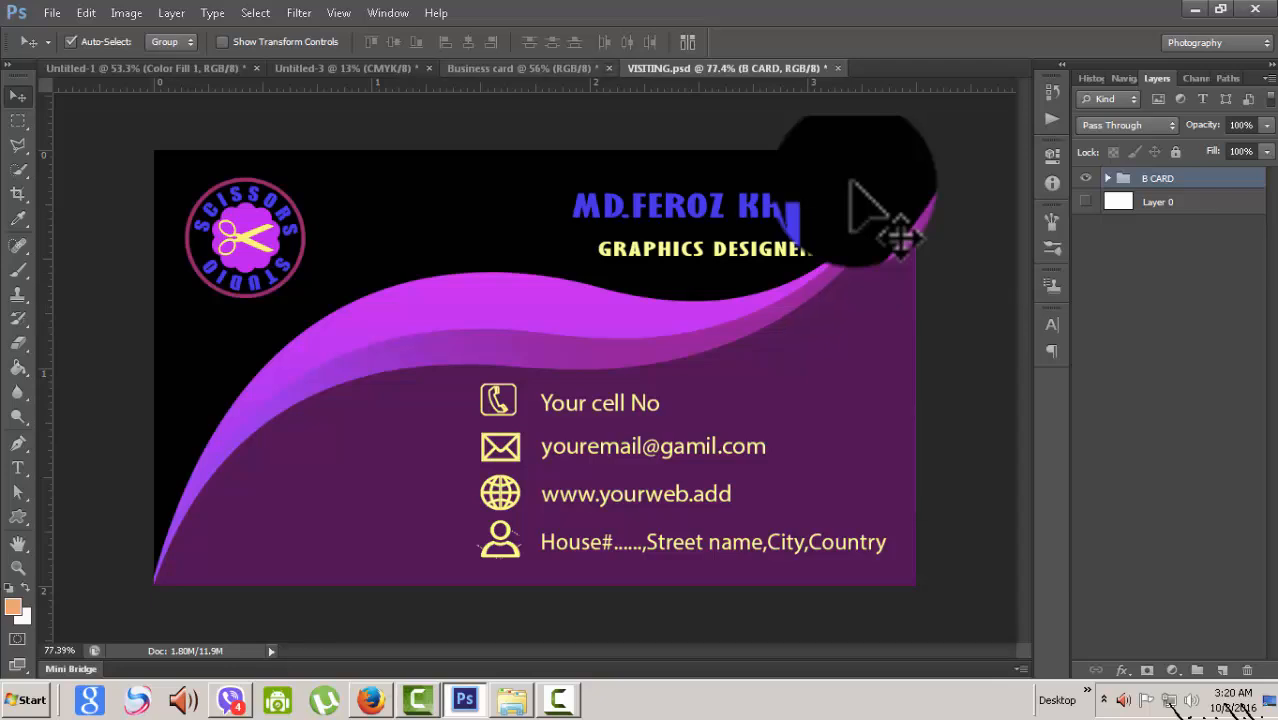
key(ctrl+shift+Tab)
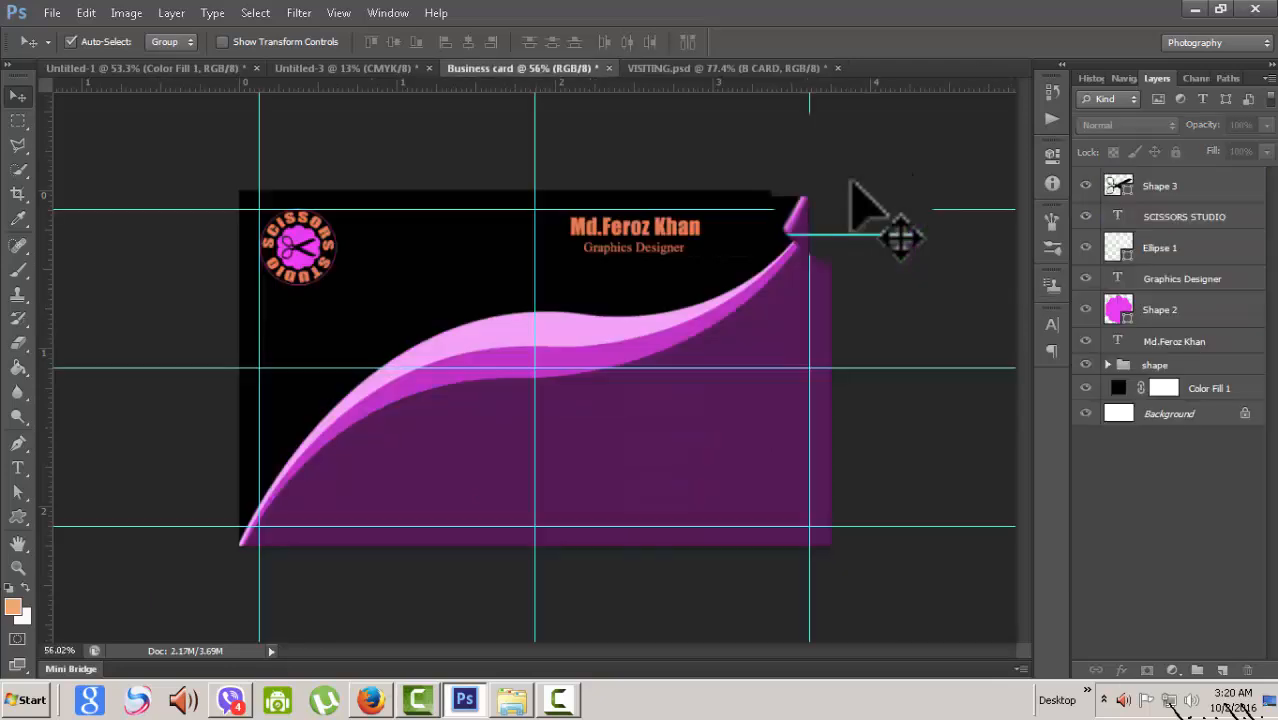
- Select the Ellipse 1 ring and thicken its outline to 1.33 pt
click(1085, 247)
click(1085, 247)
click(1160, 247)
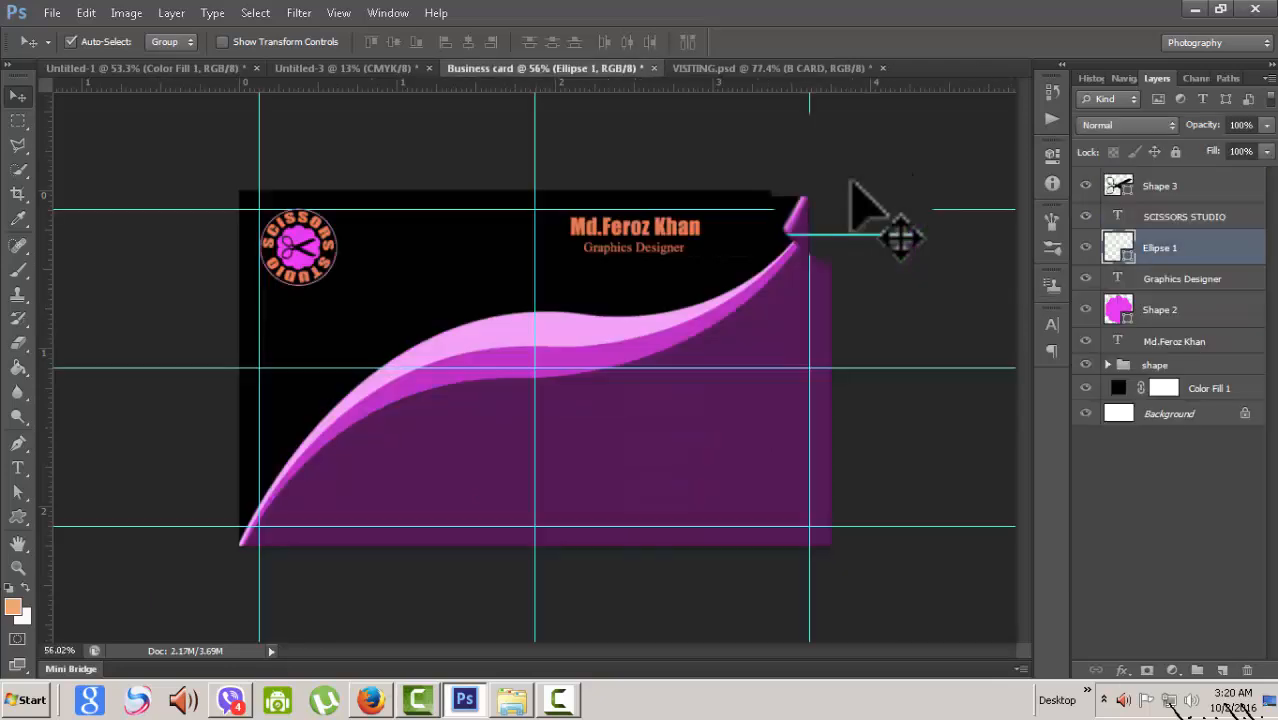
click(17, 516)
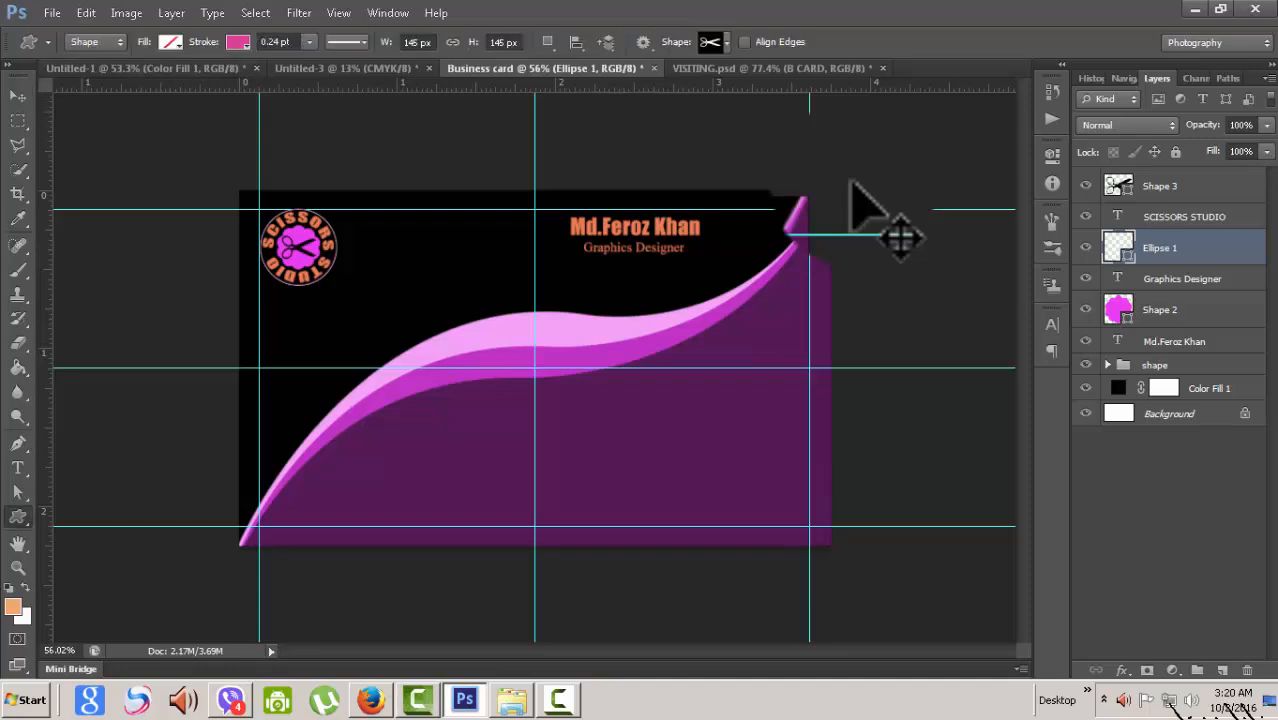
click(309, 42)
mouse_move(309, 62)
mouse_down()
mouse_move(327, 62)
mouse_move(311, 62)
mouse_up()
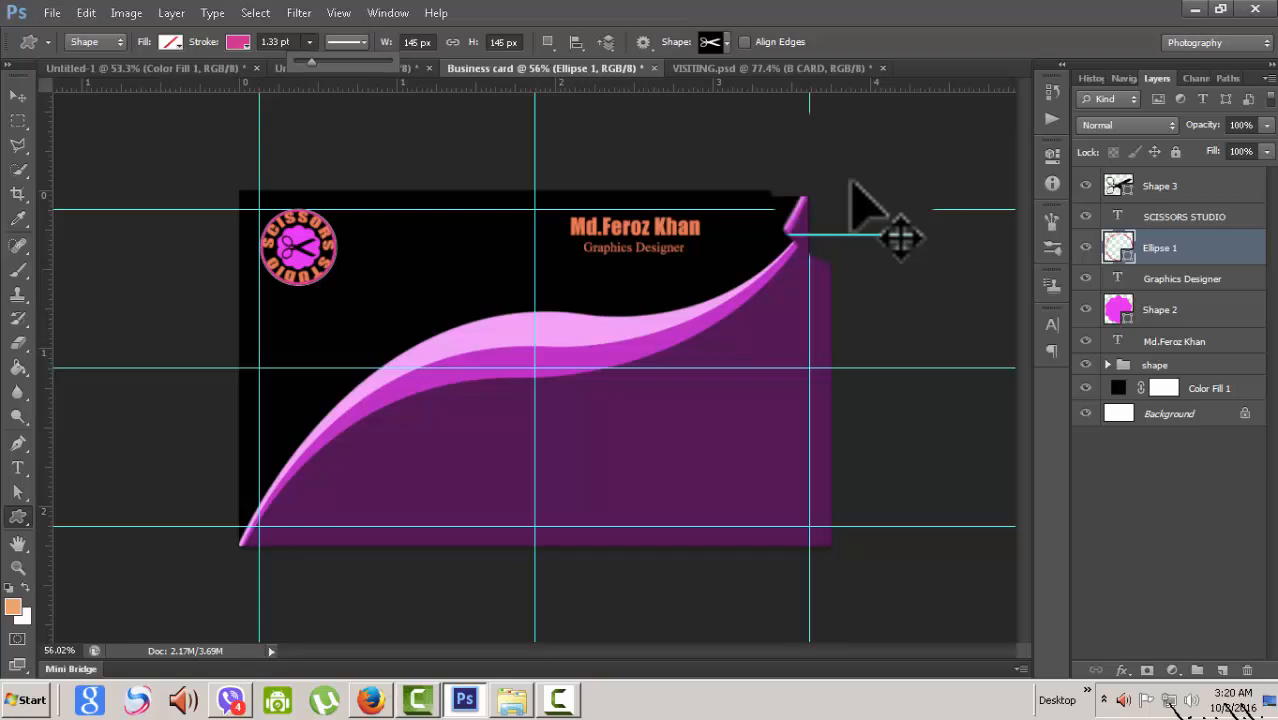
key(v)
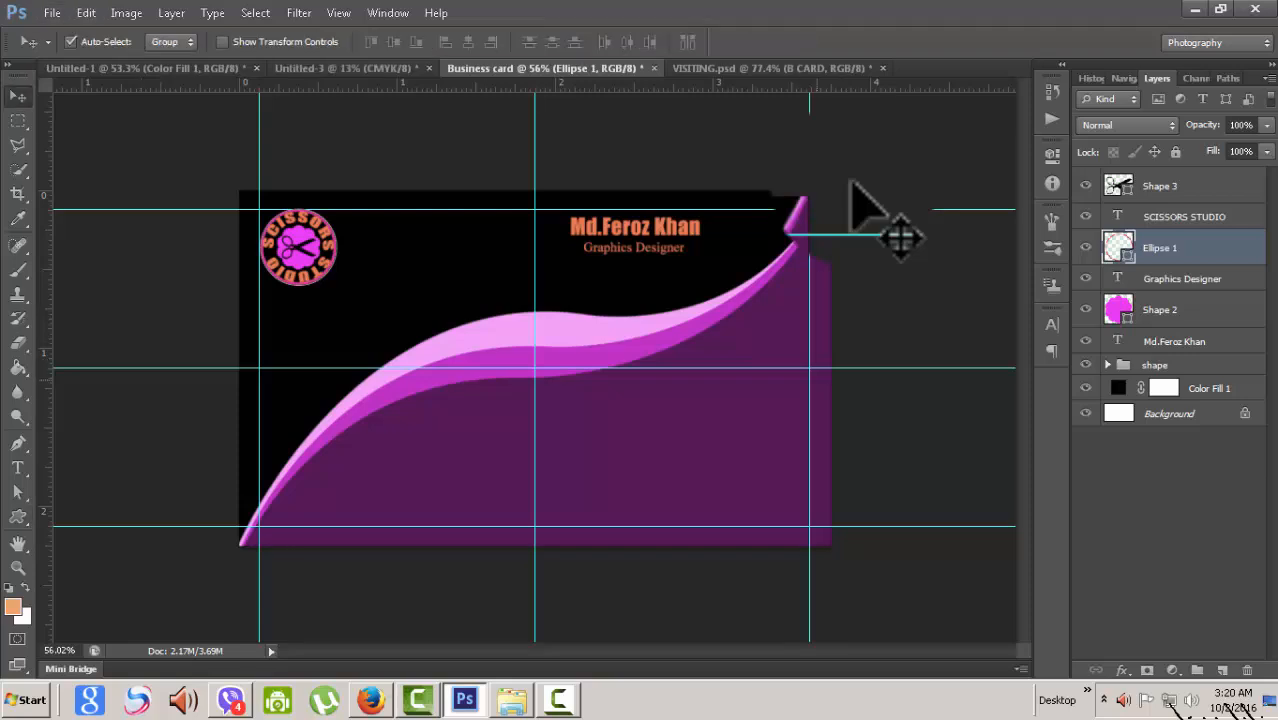
- Enlarge the ring to about 106.21% and deselect it
key(ctrl+t)
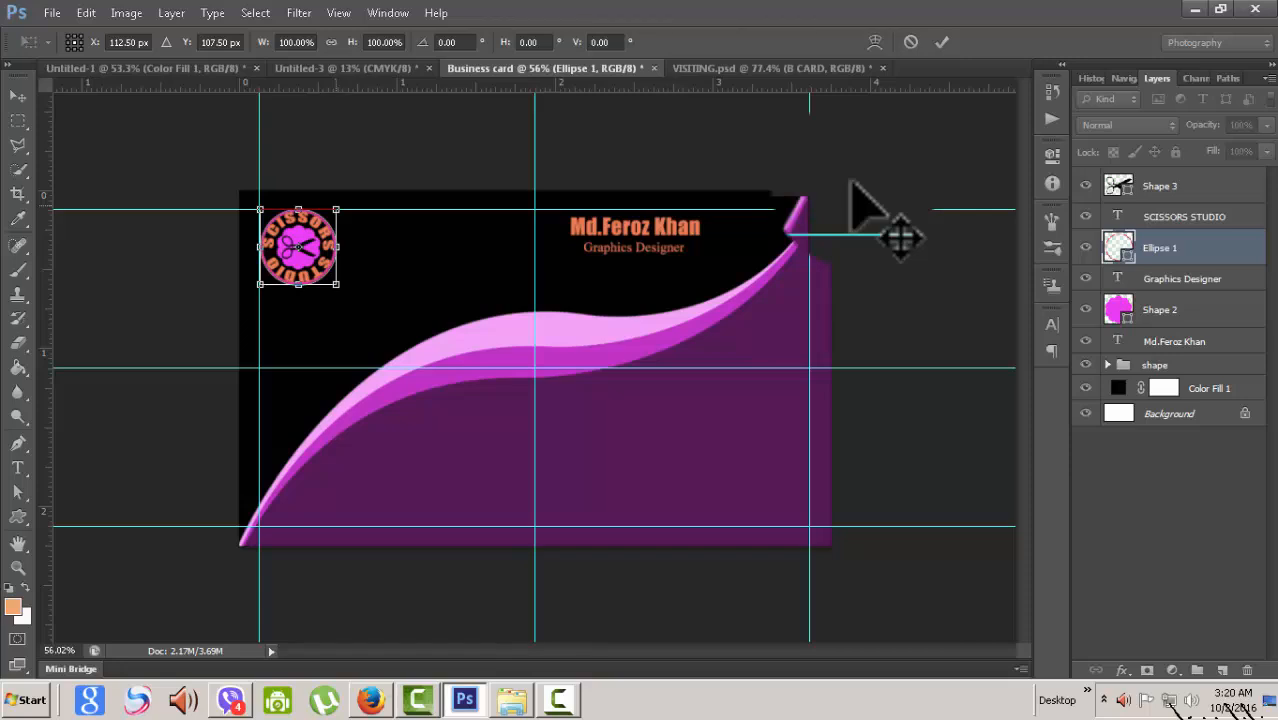
drag(336, 209, 339, 206)
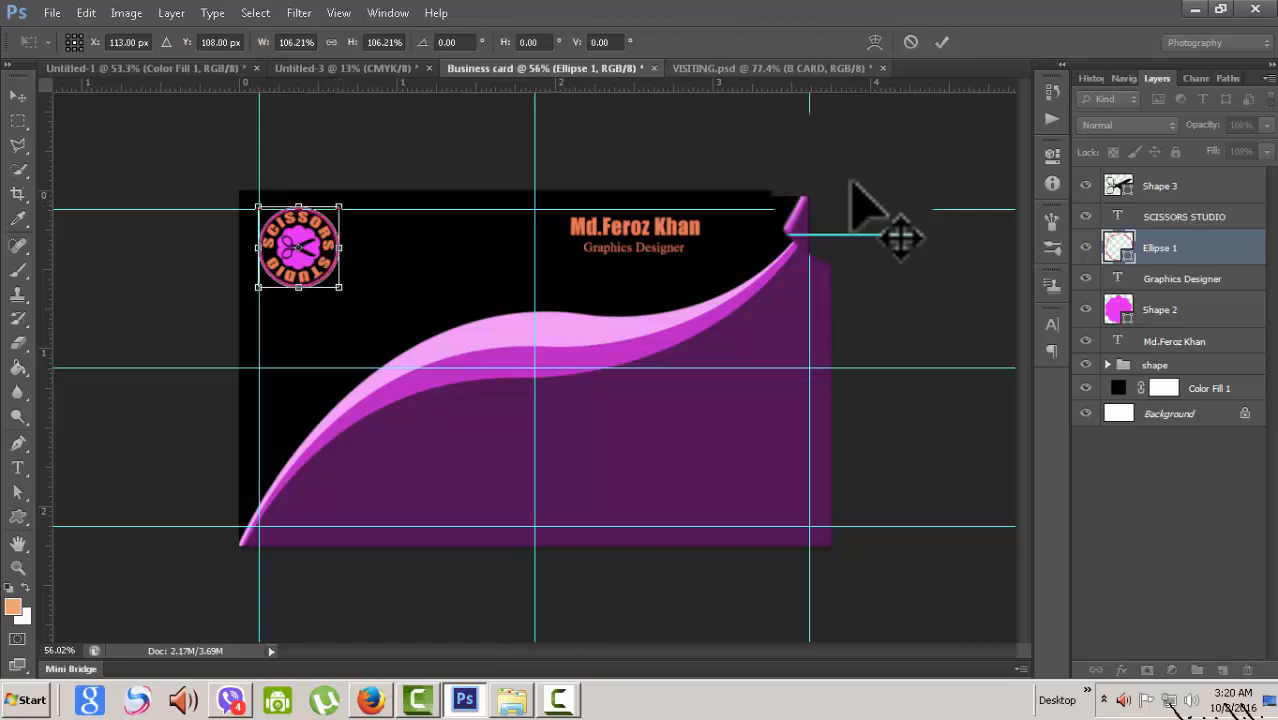
click(941, 42)
scroll(534, 367, down, 2)
scroll(534, 367, up, 2)
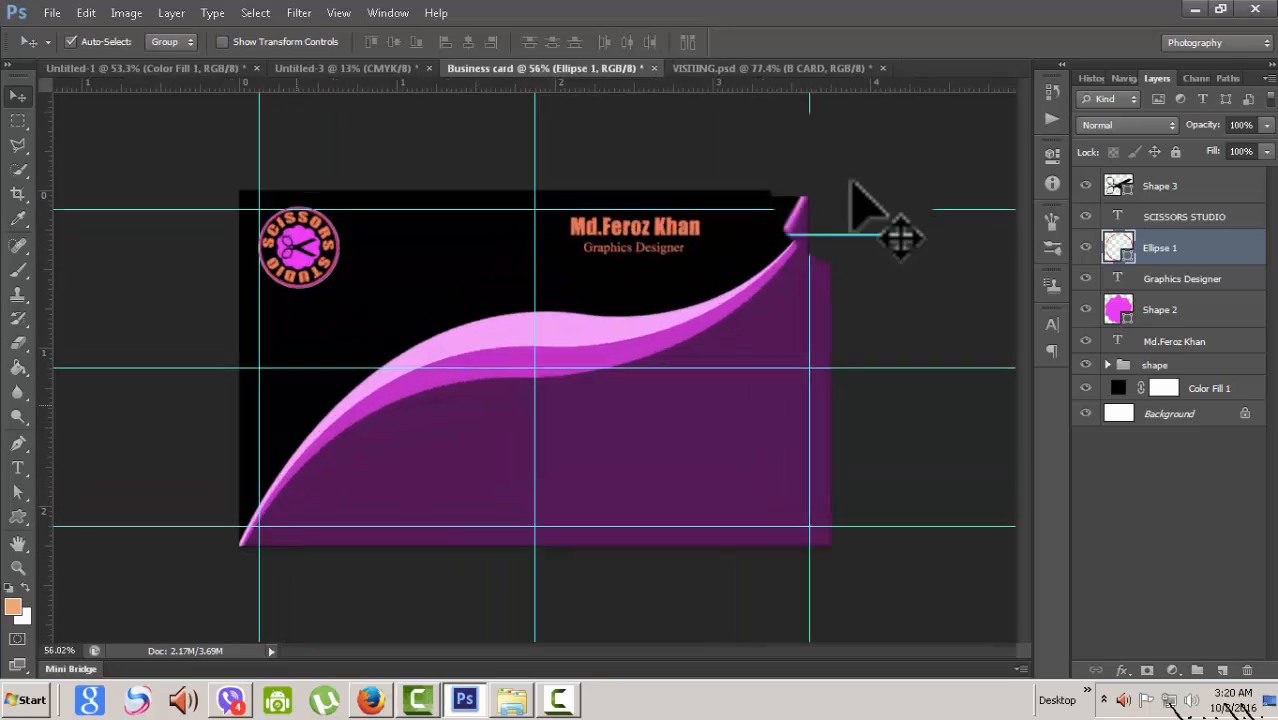
click(852, 183)
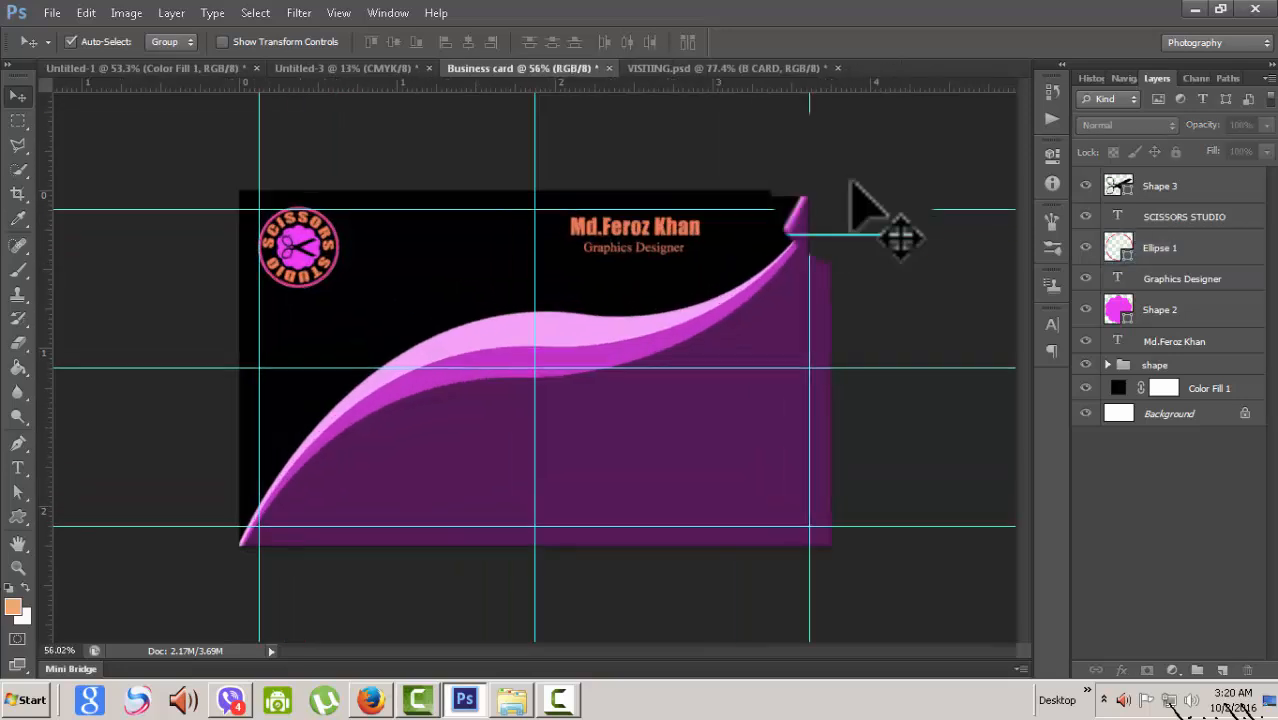
double_click(1118, 185)
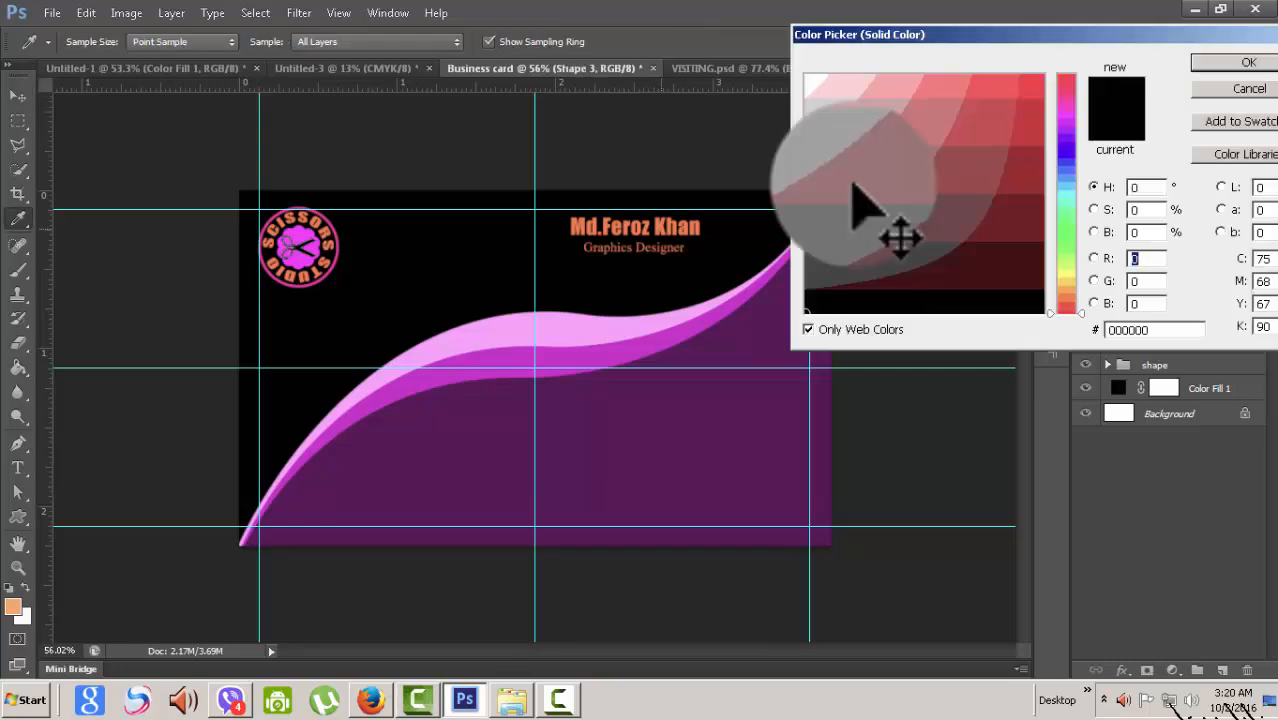
click(635, 226)
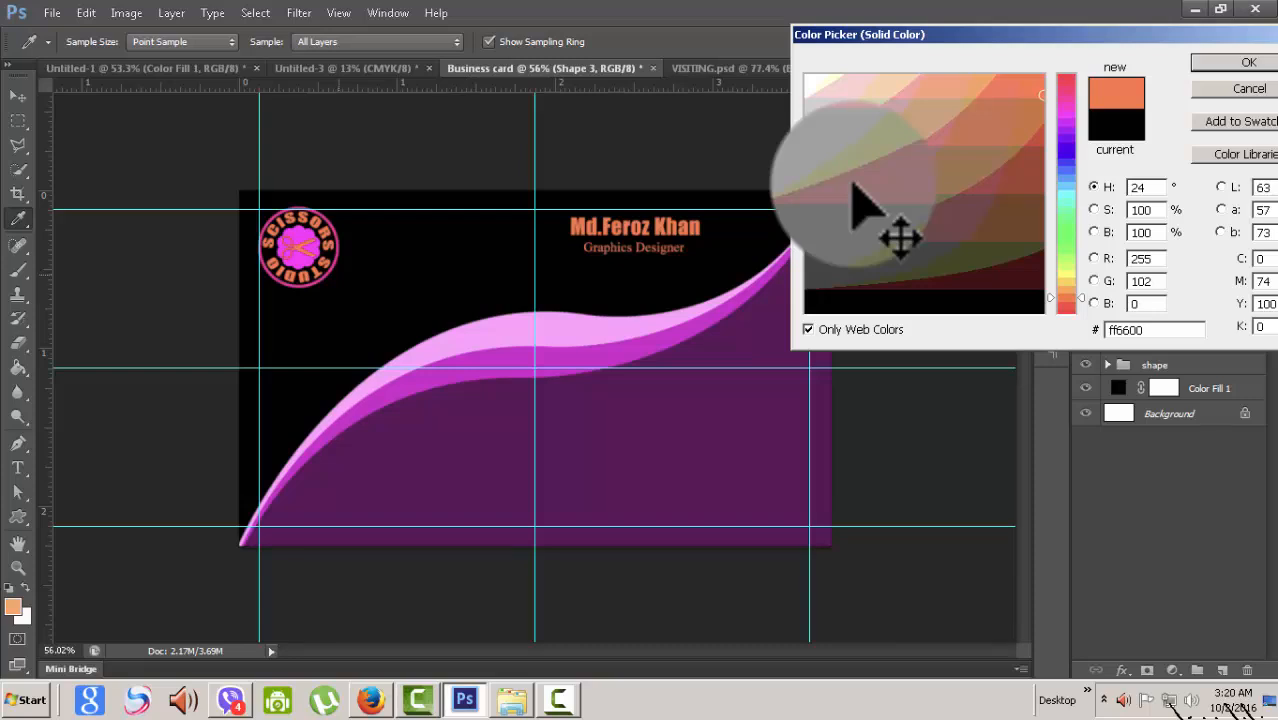
key(Return)
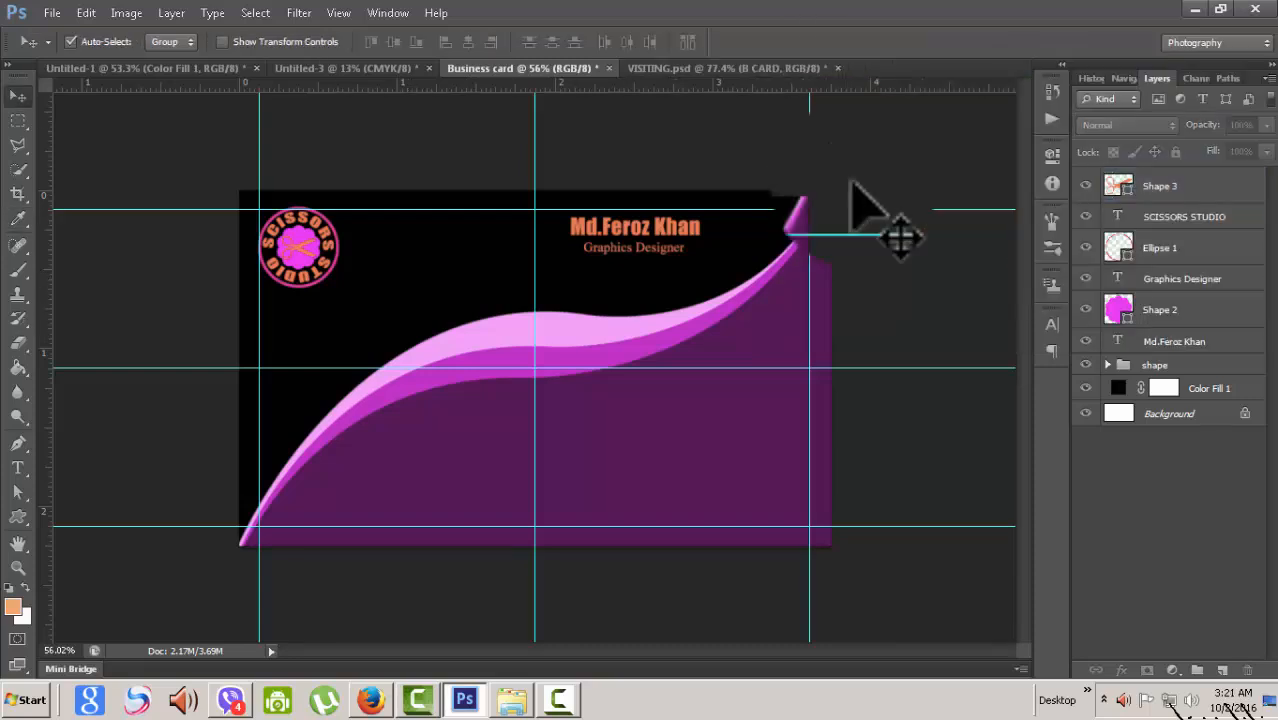
click(725, 68)
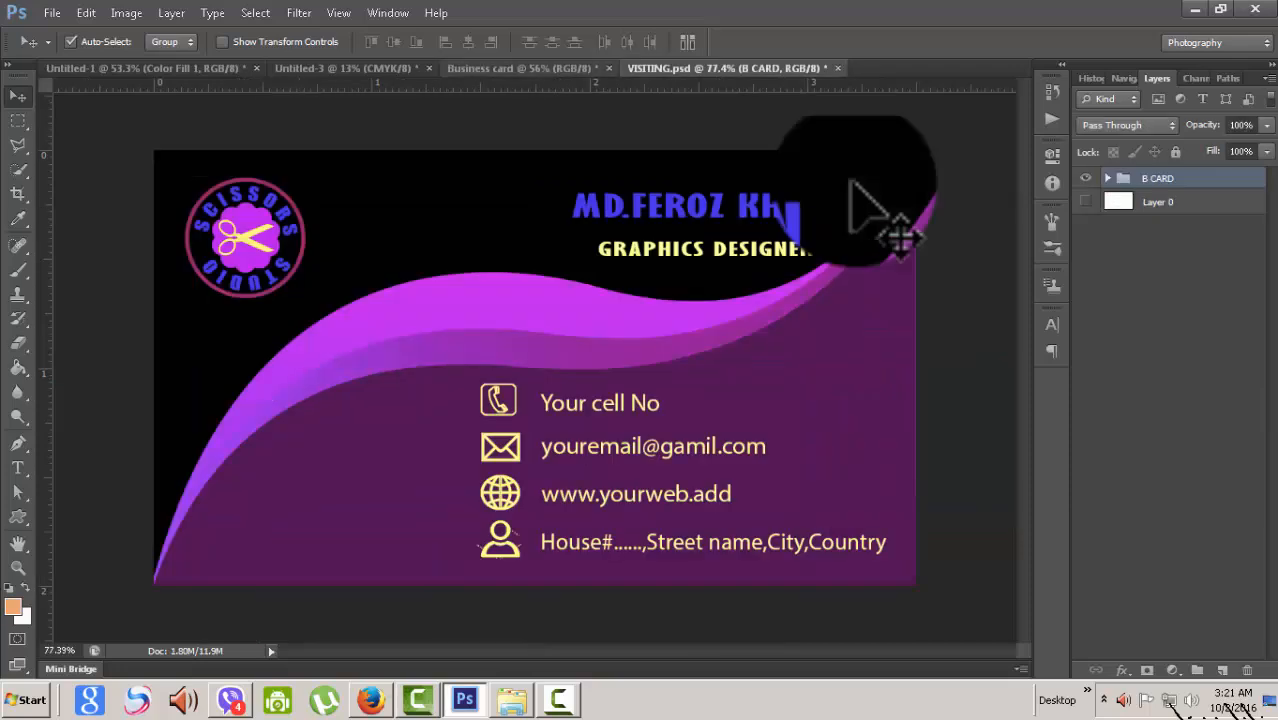
click(522, 68)
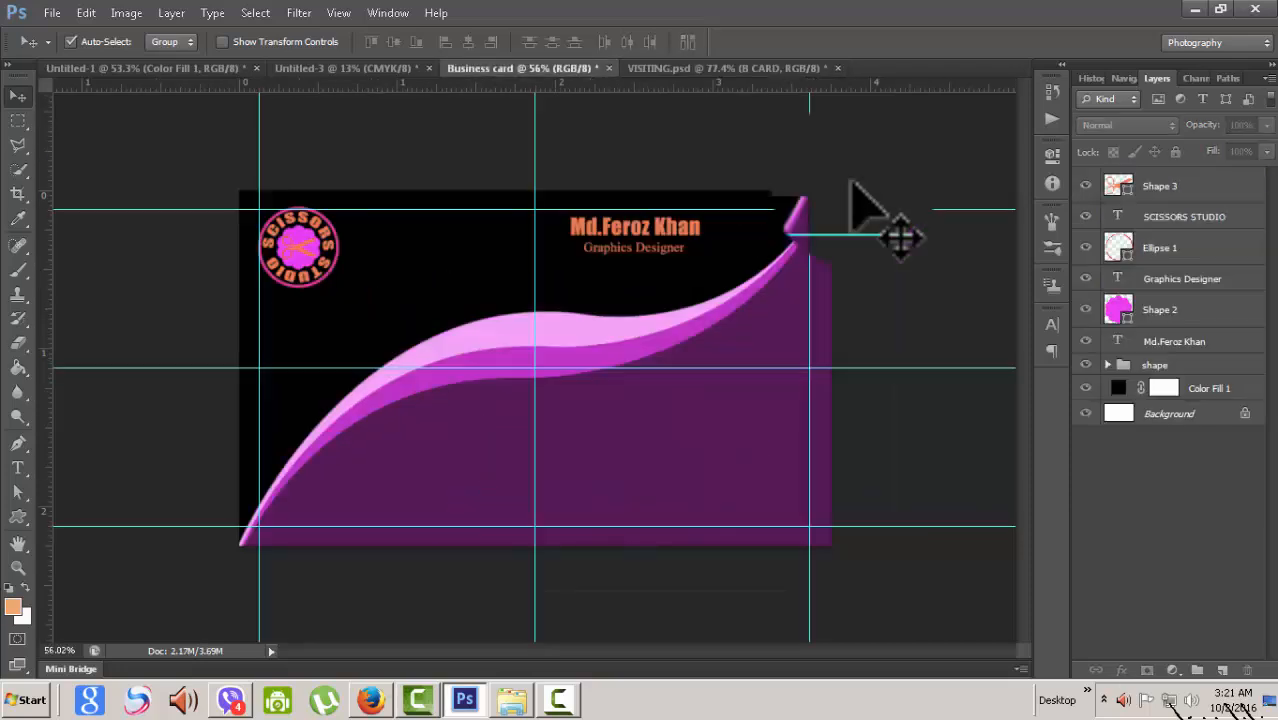
double_click(1118, 186)
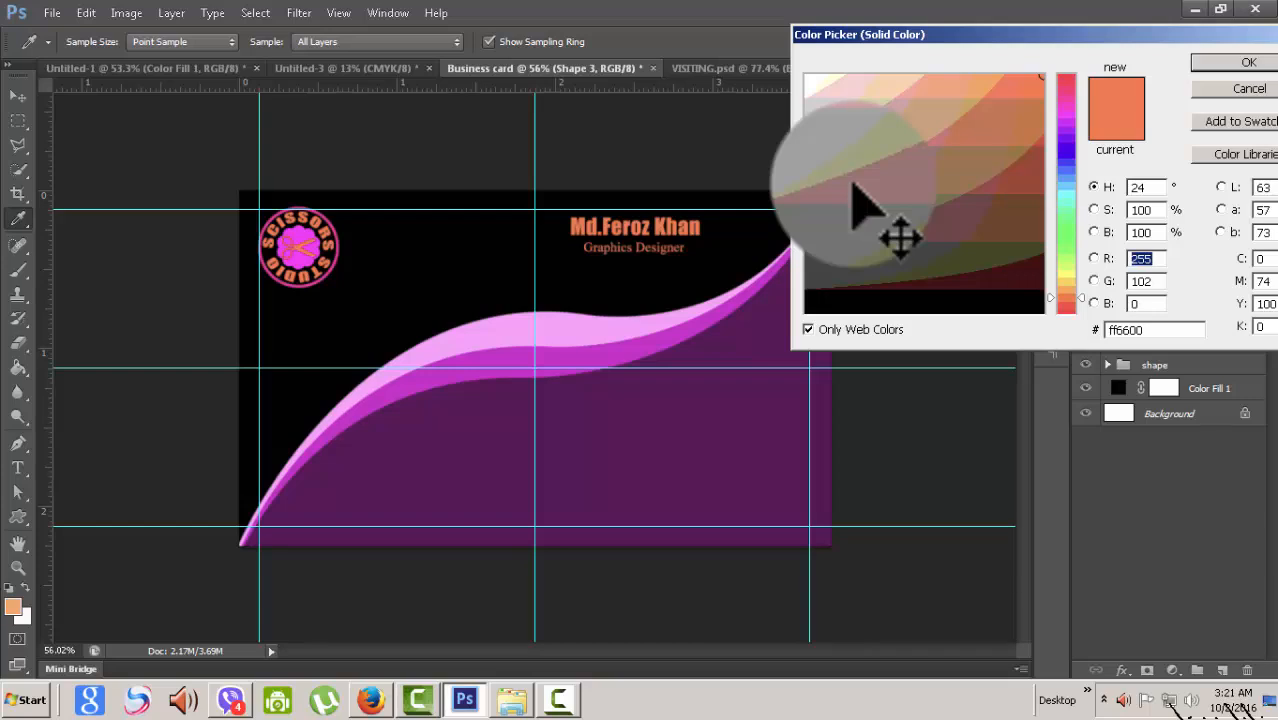
click(1066, 274)
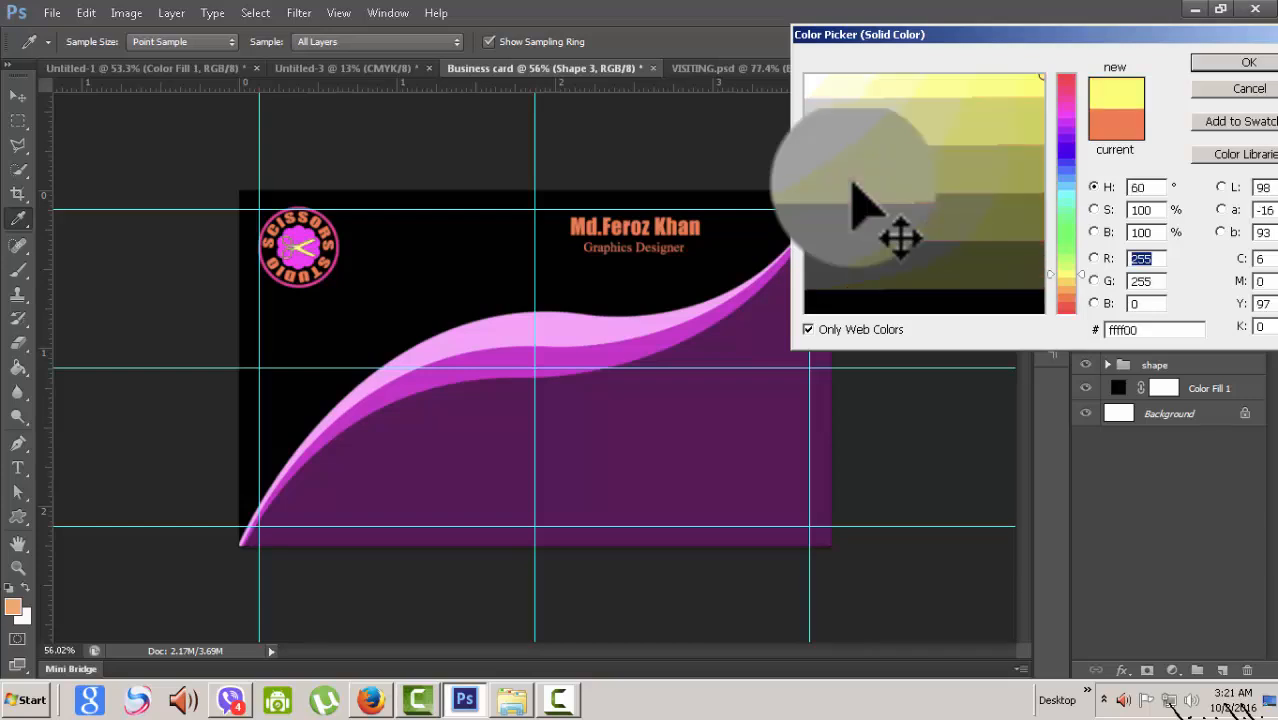
key(Return)
click(1168, 500)
key(ctrl+0)
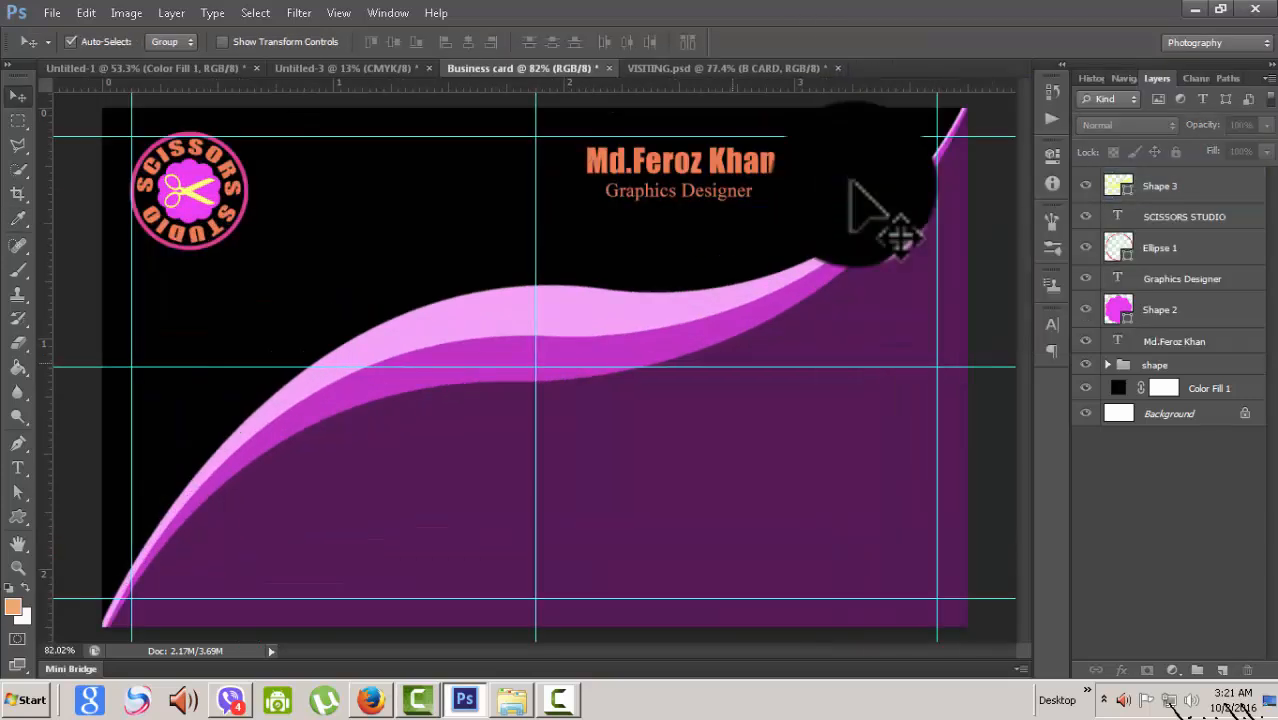
key(ctrl+minus)
key(ctrl+minus)
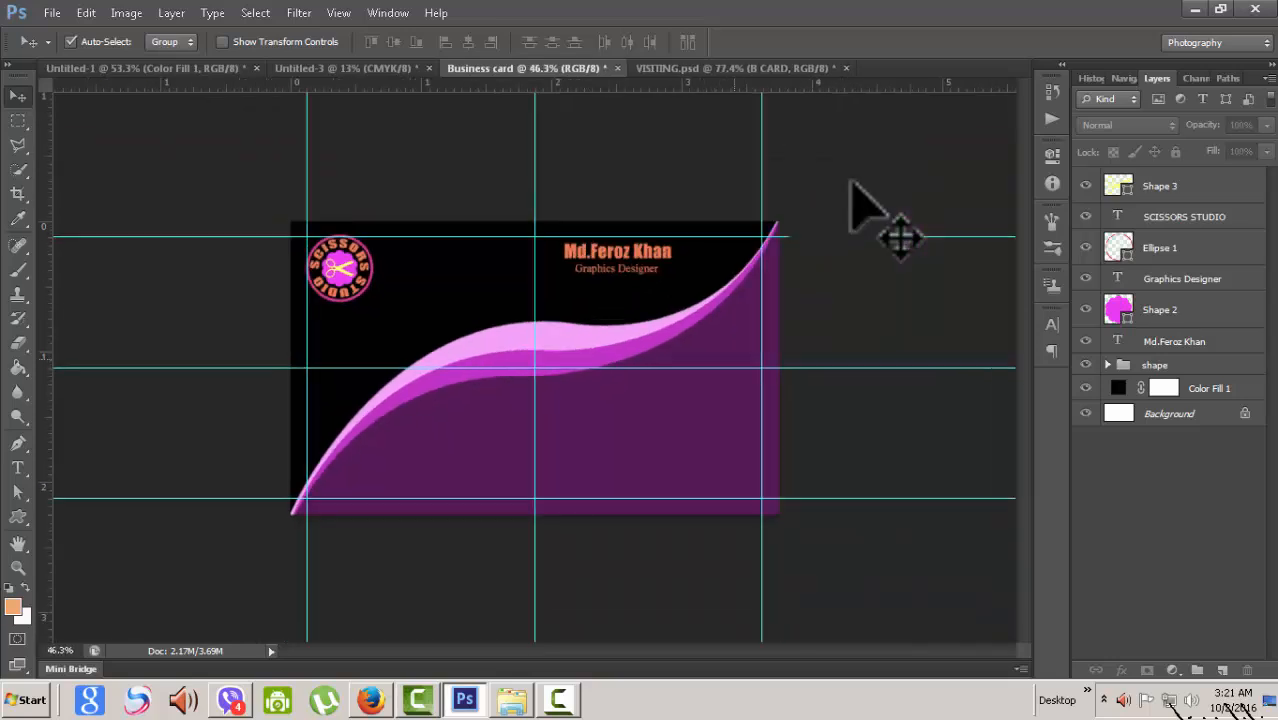
scroll(852, 183, up, 1)
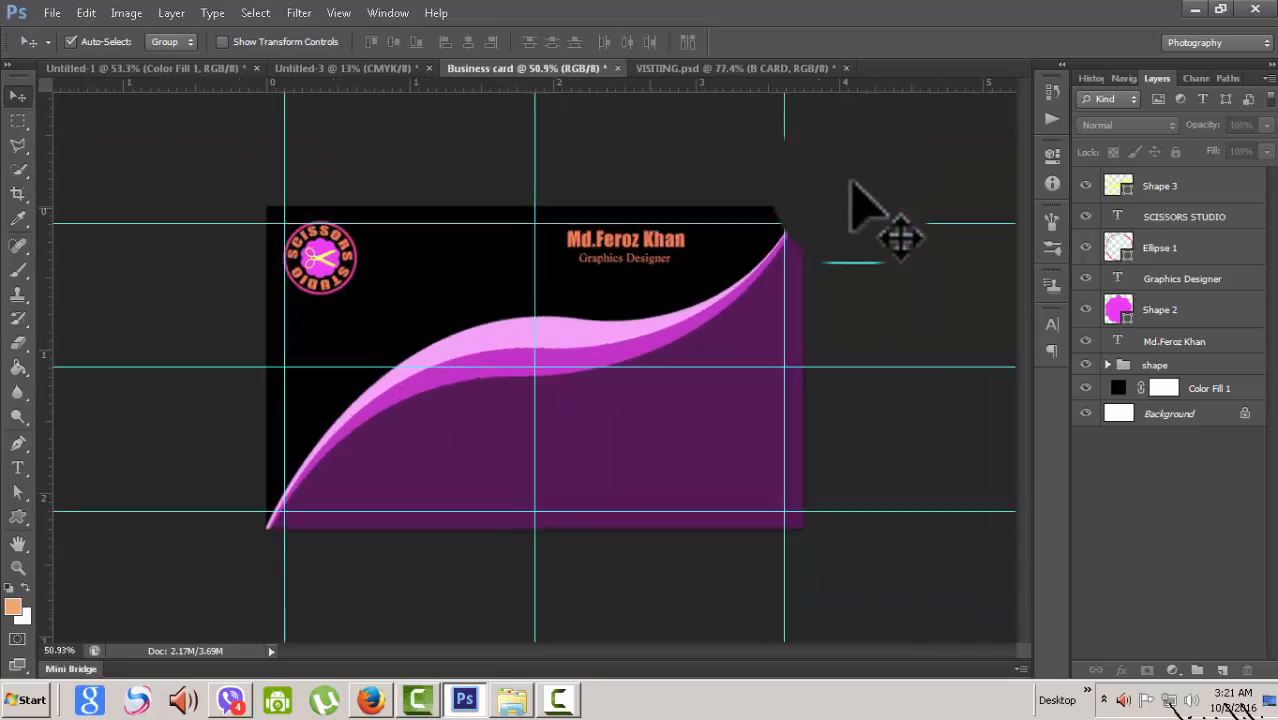
key(ctrl+Tab)
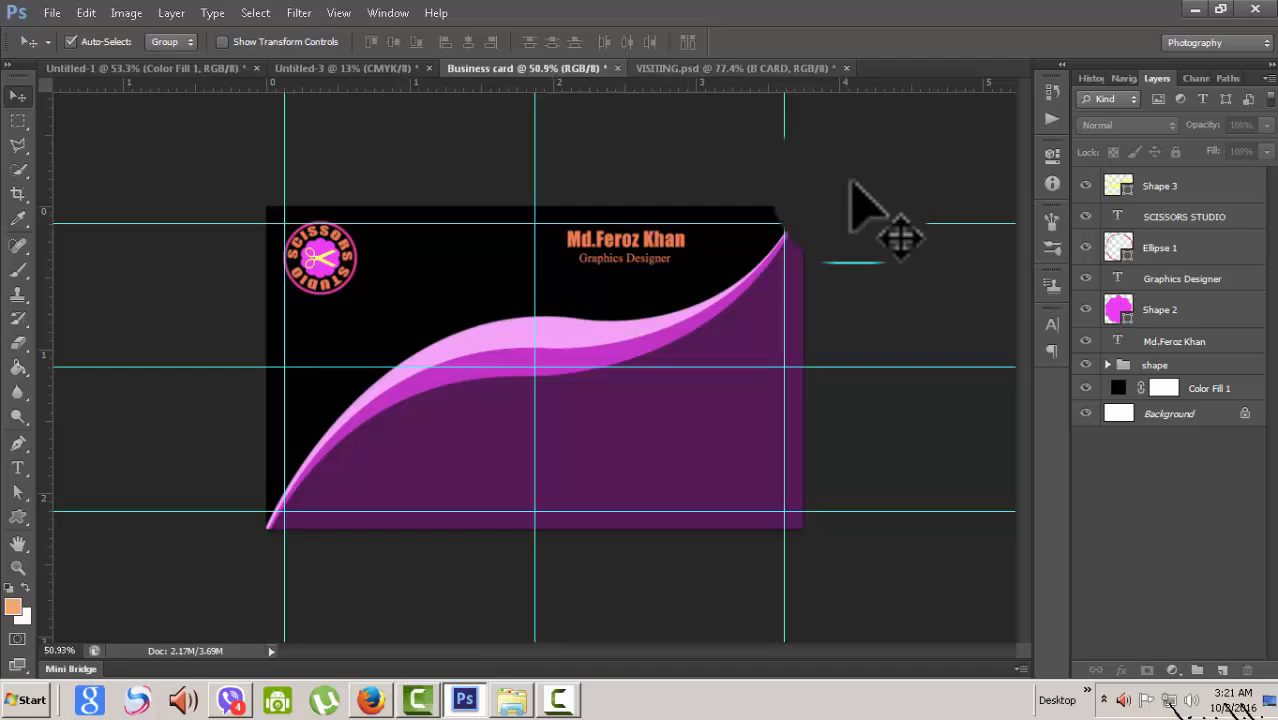
key(ctrl+shift+Tab)
key(ctrl+Tab)
key(ctrl+shift+Tab)
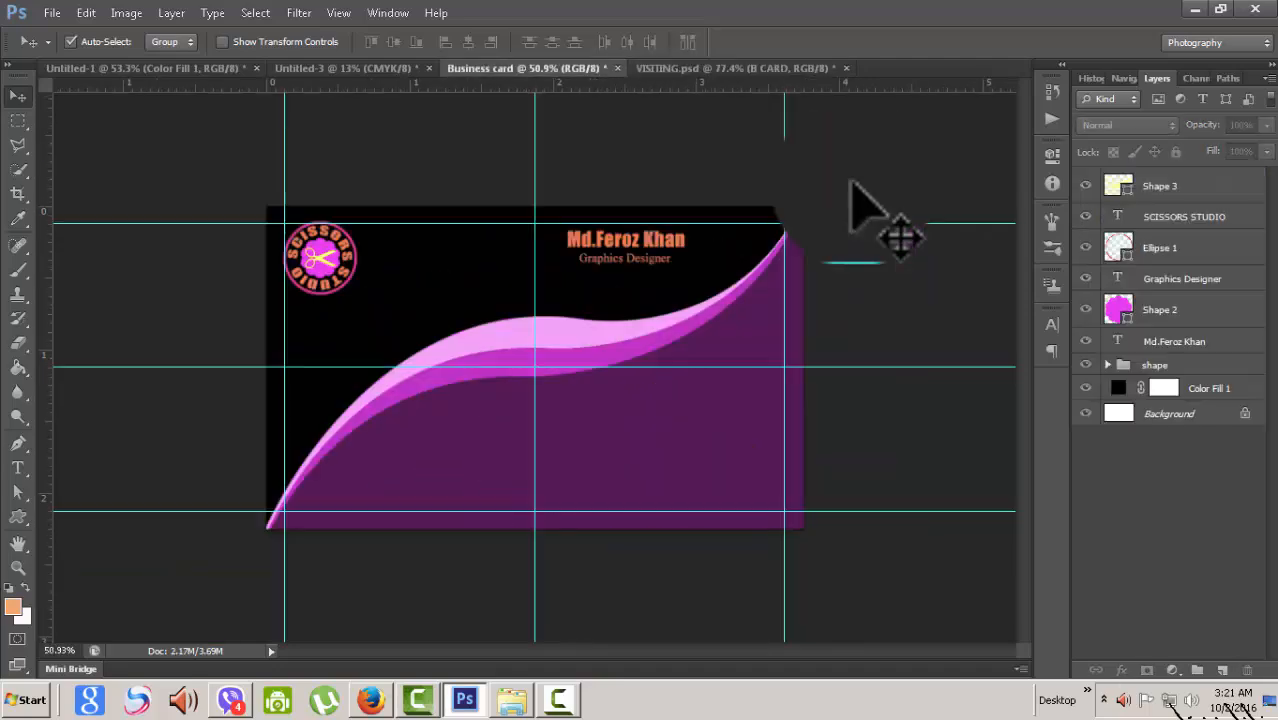
key(ctrl+Tab)
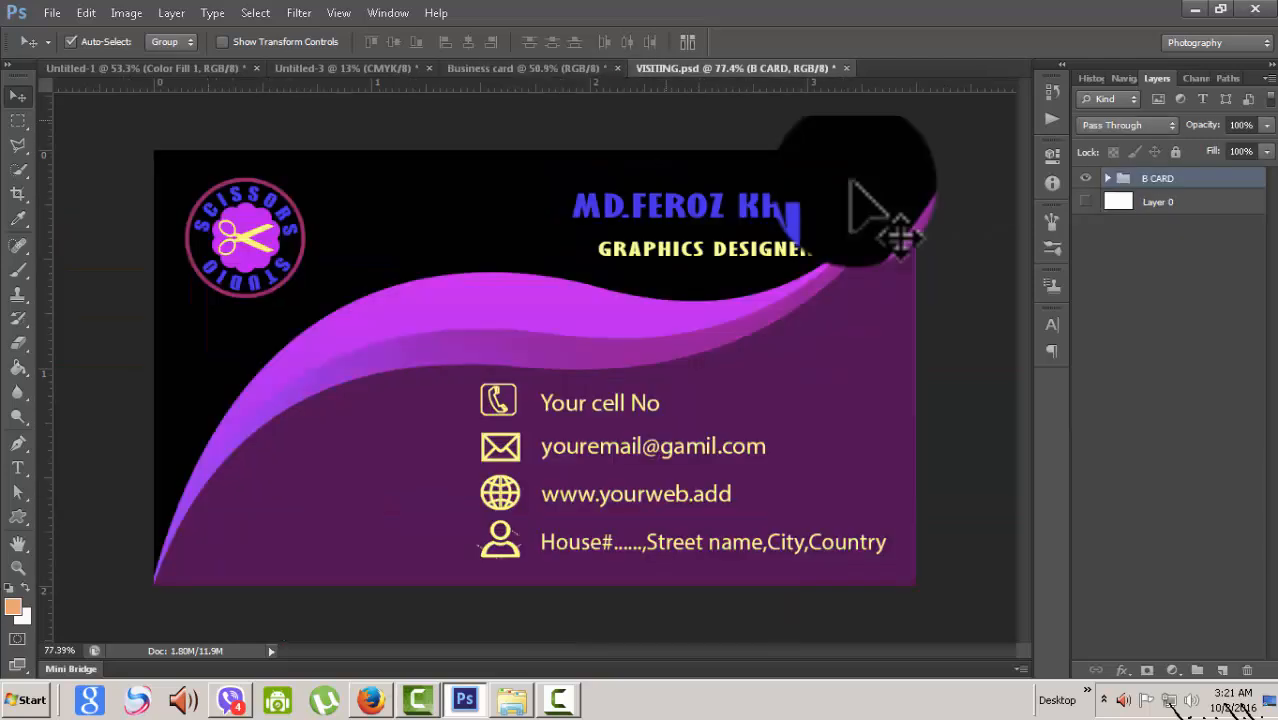
key(ctrl+shift+Tab)
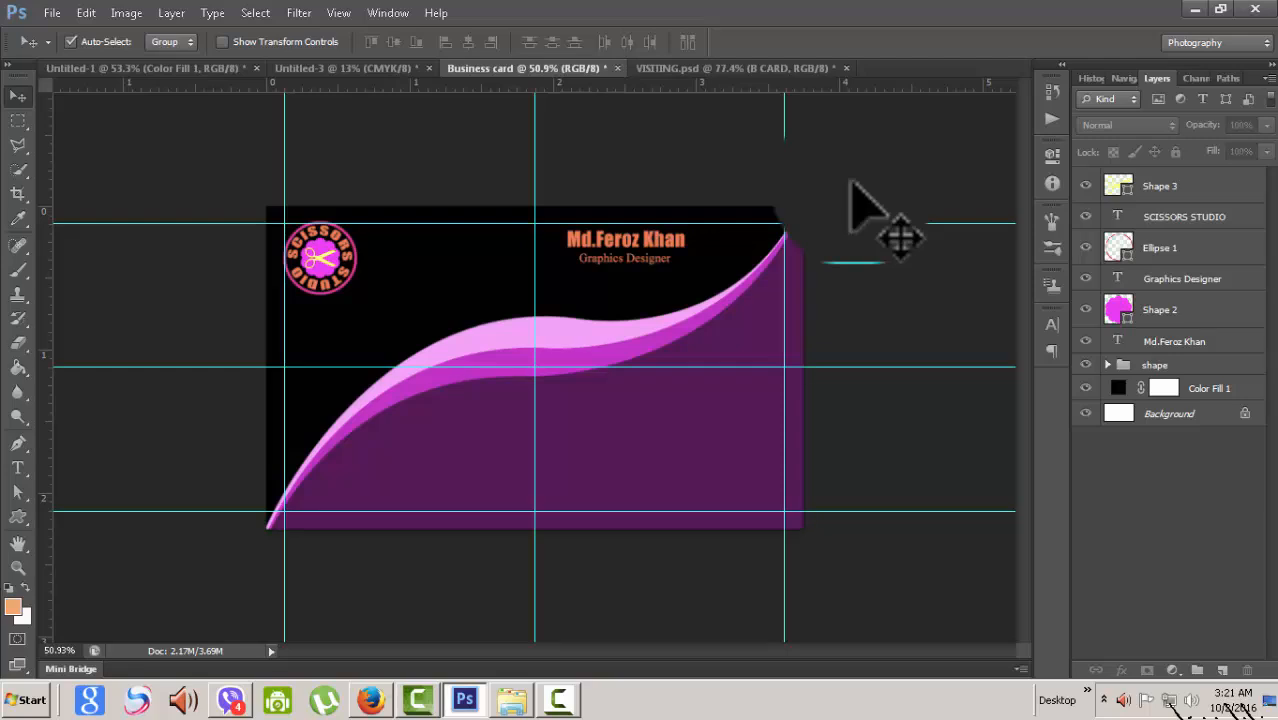
- Color the curved SCISSORS STUDIO lettering 0000ff blue and the scissors icon ffff00 yellow
click(296, 257)
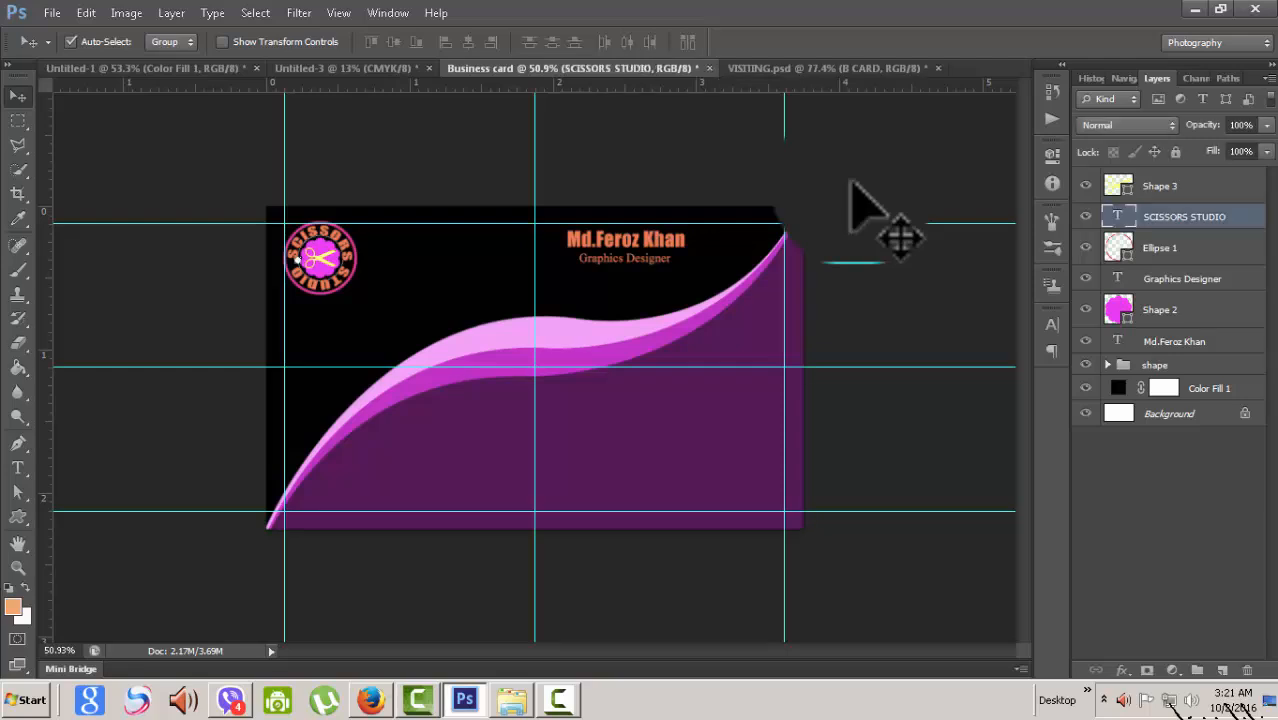
double_click(296, 257)
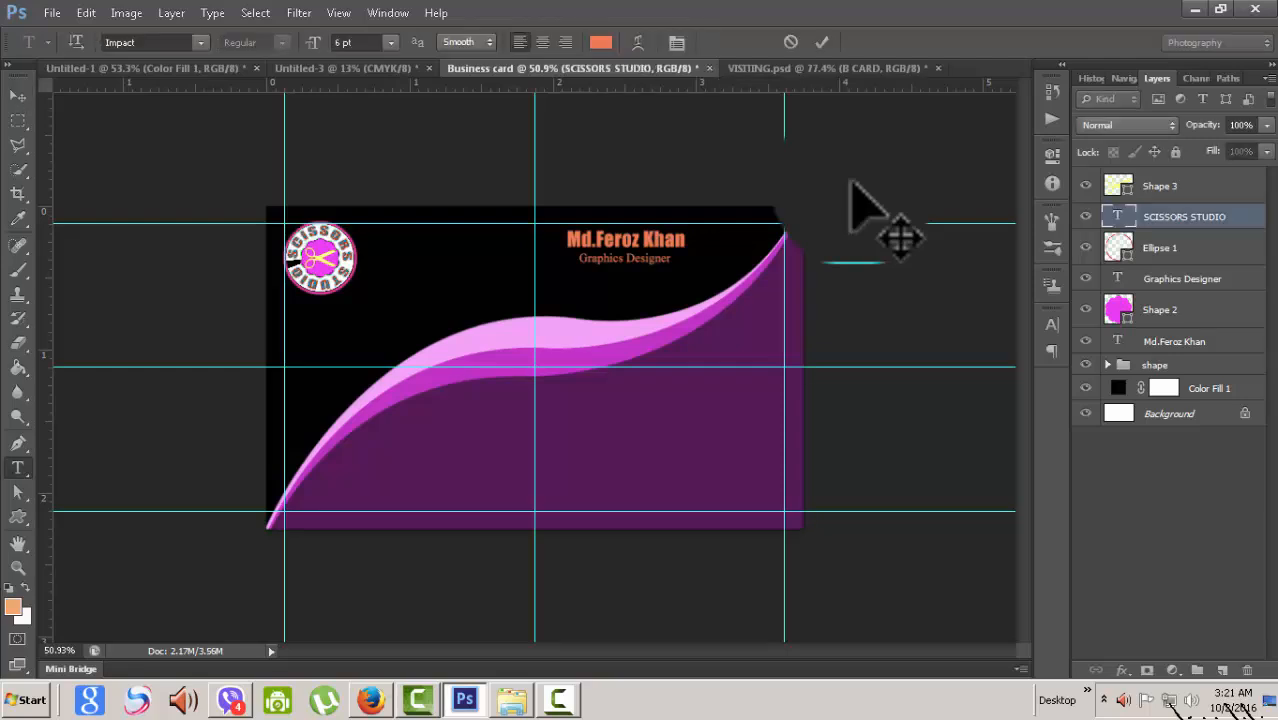
click(600, 42)
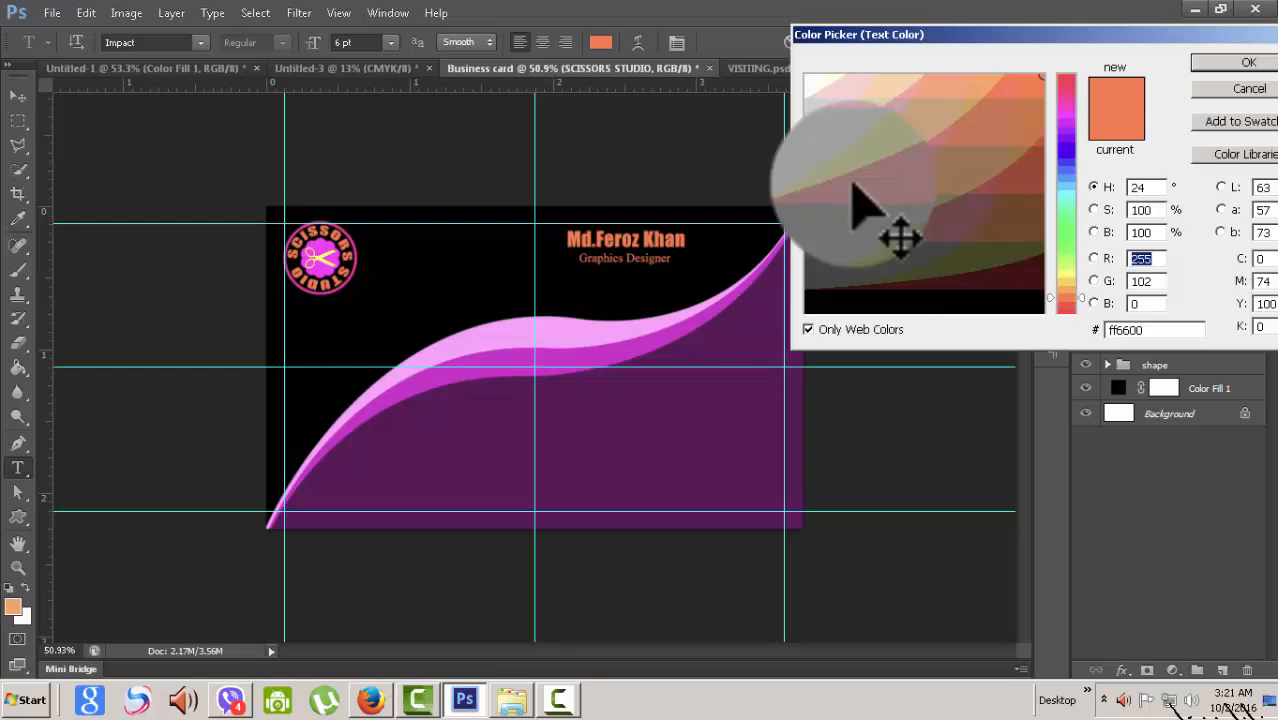
click(1066, 154)
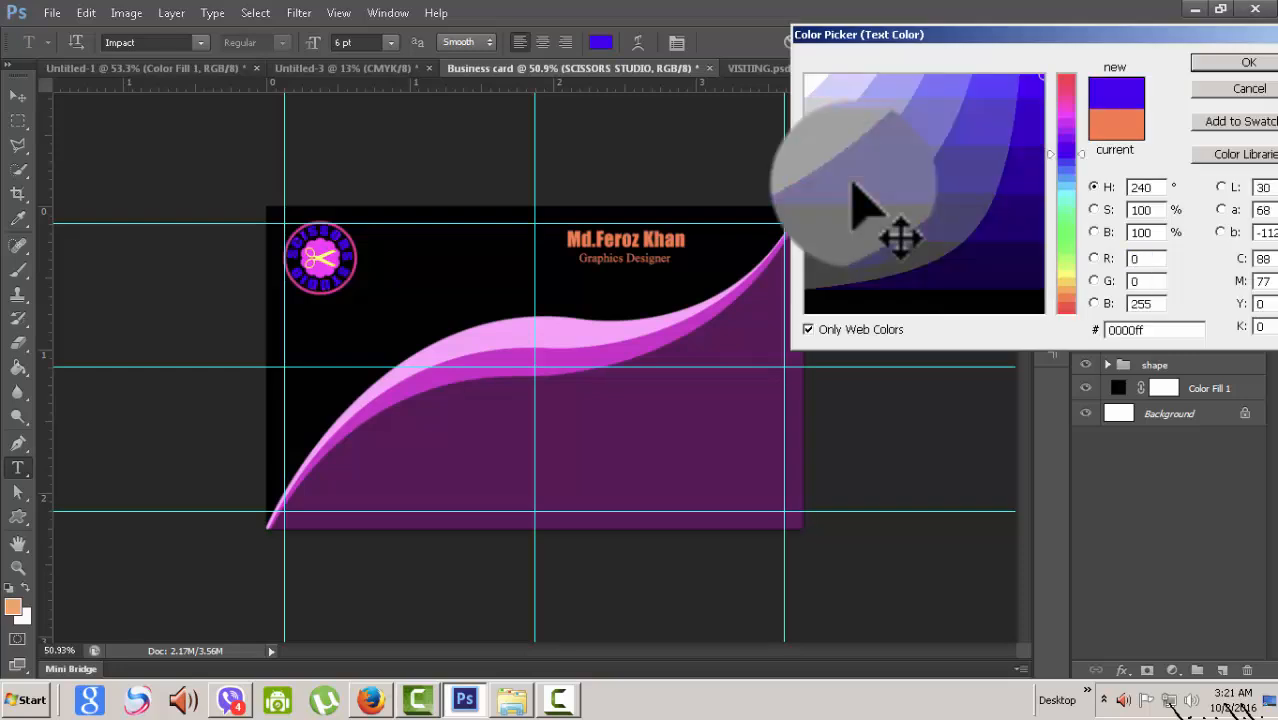
key(Return)
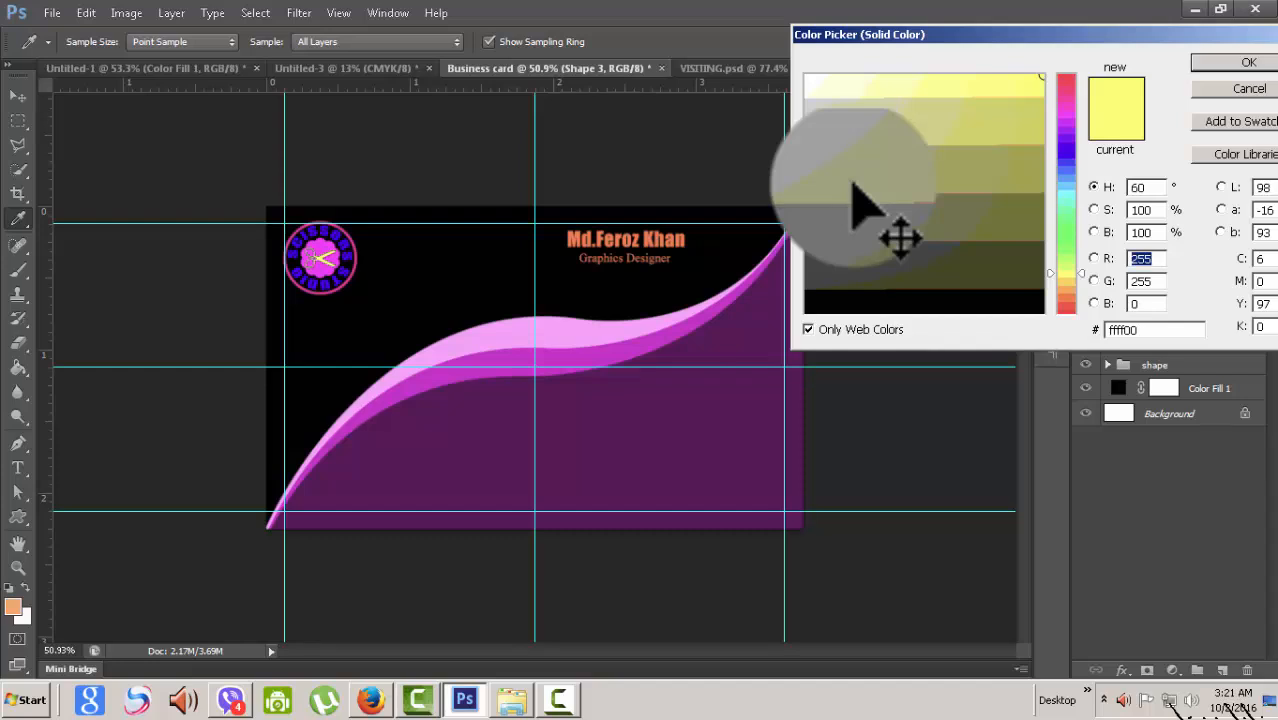
key(Return)
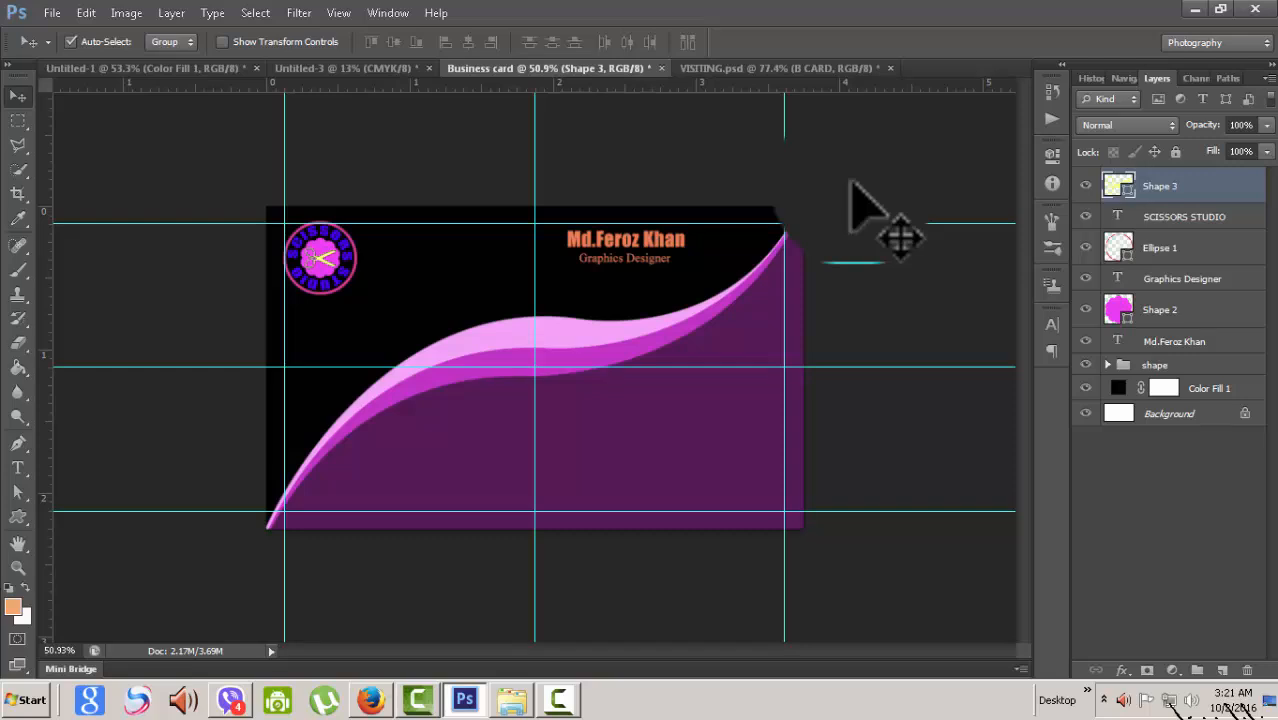
- Recolour the card's name text to 0000ff blue, commit it, and compare with VISITING.psd
double_click(1118, 341)
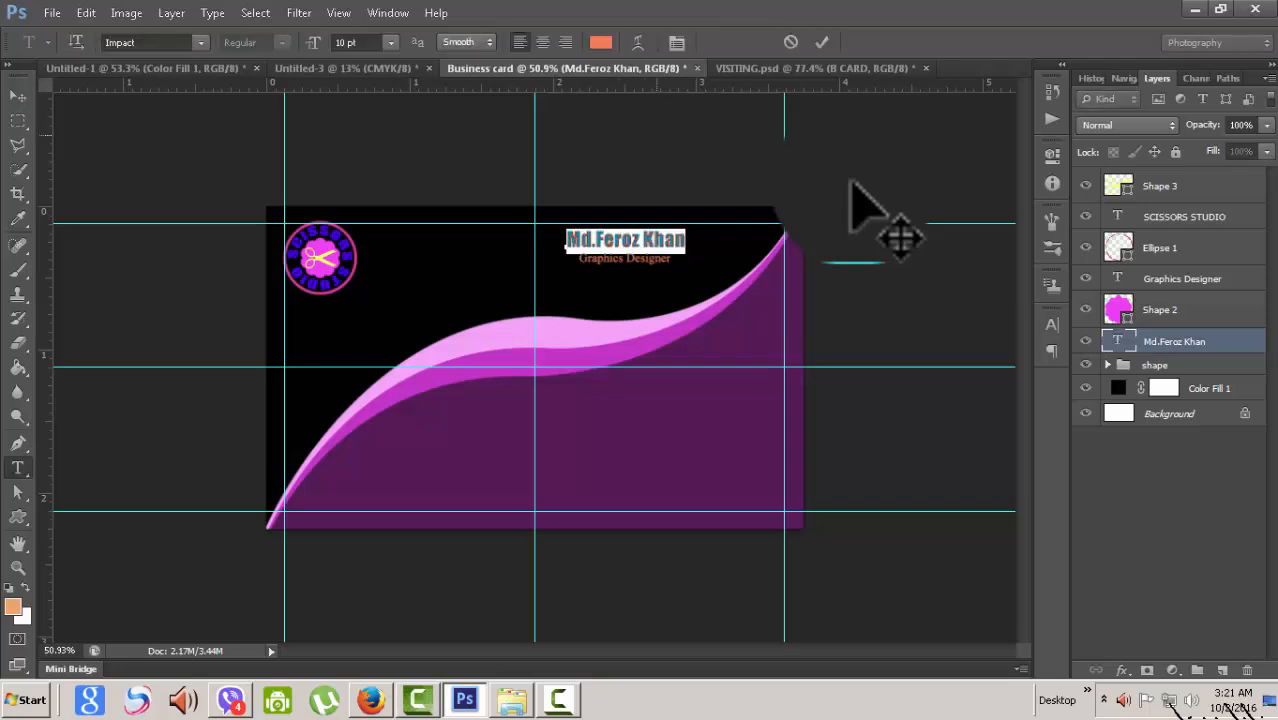
click(600, 42)
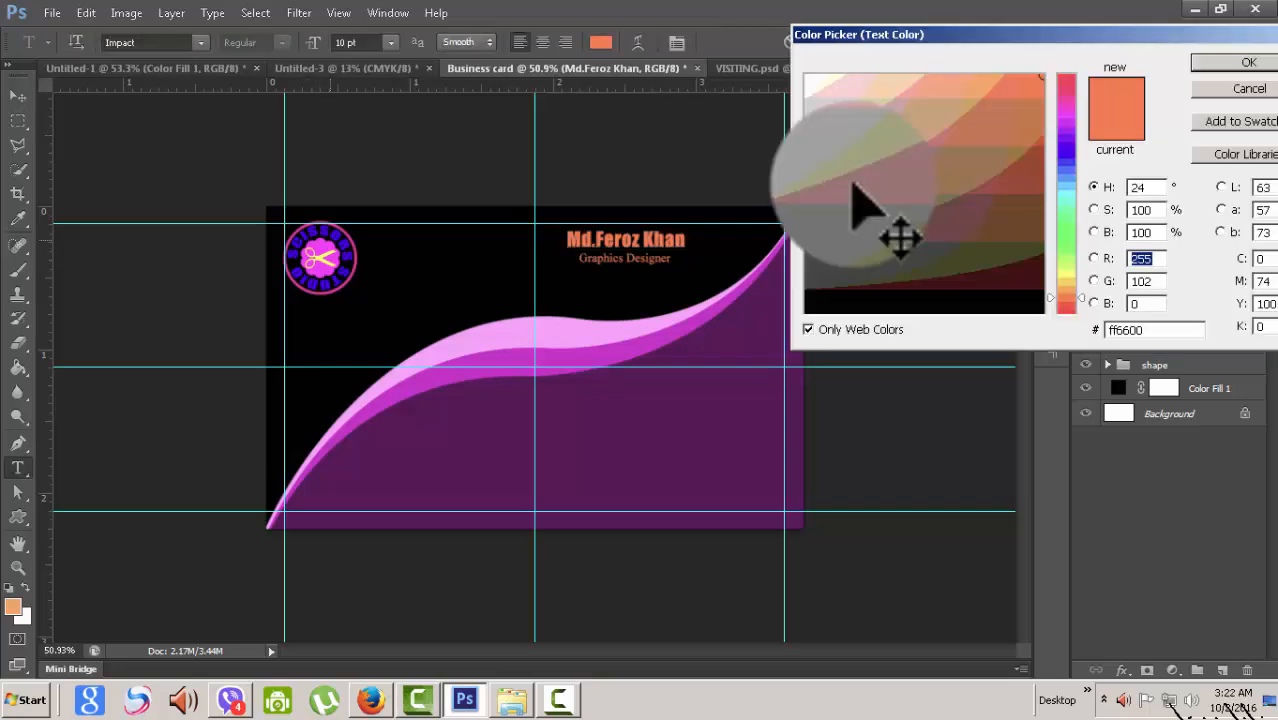
click(1066, 153)
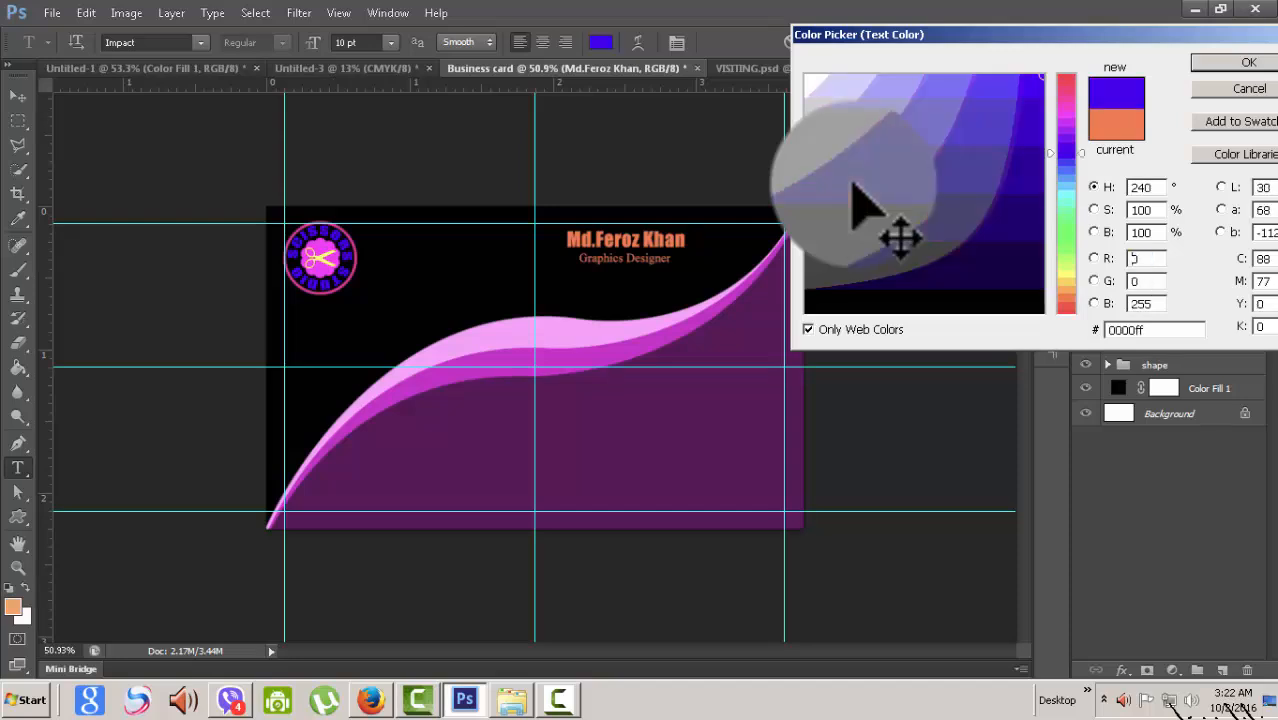
key(Return)
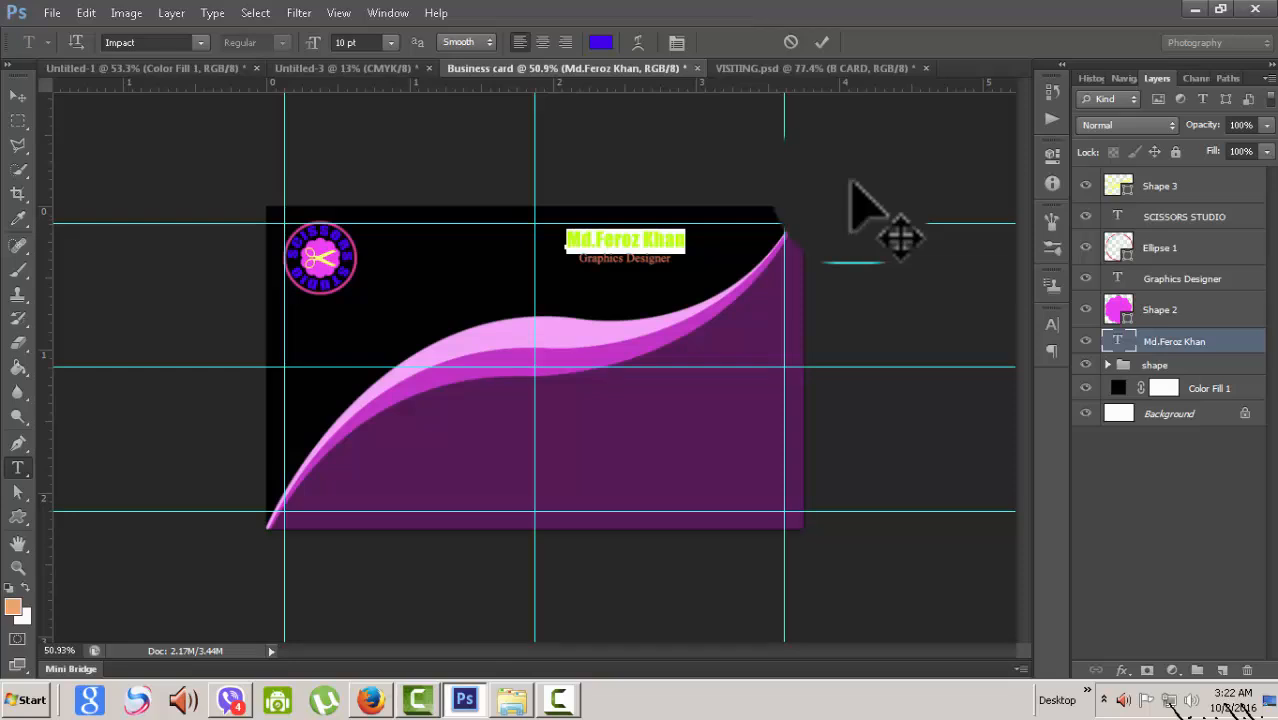
click(822, 42)
key(v)
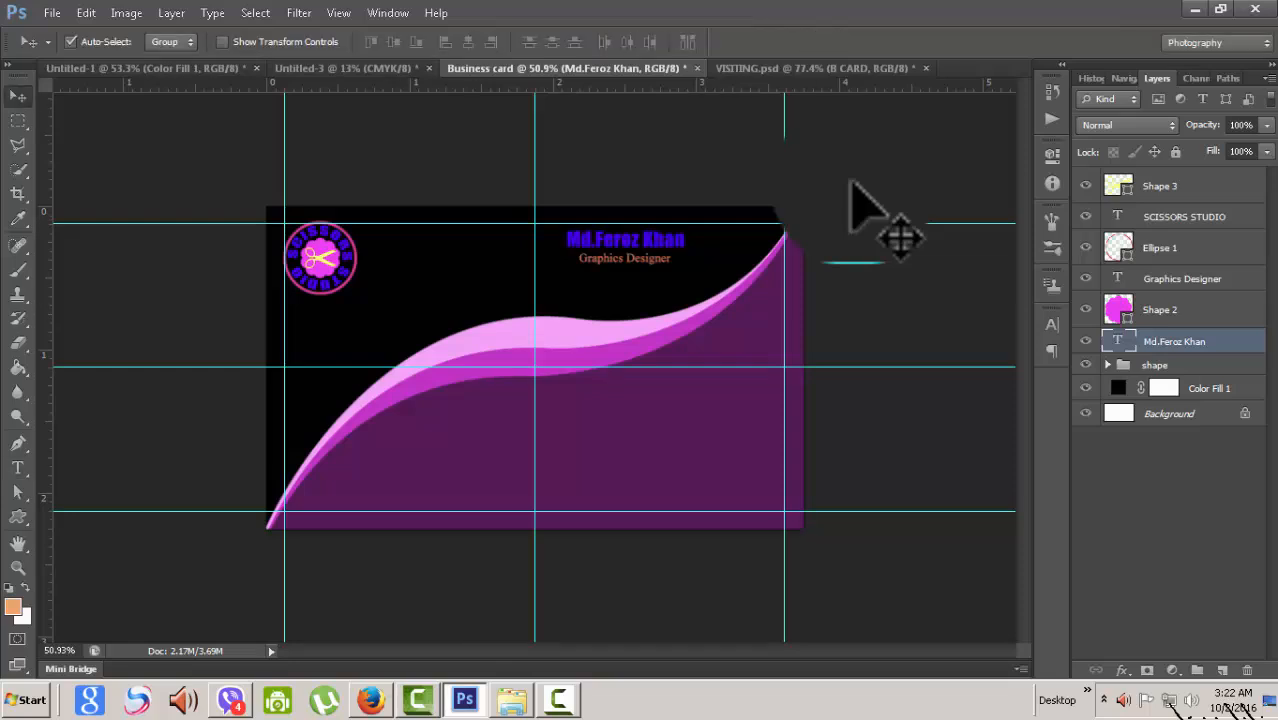
click(815, 68)
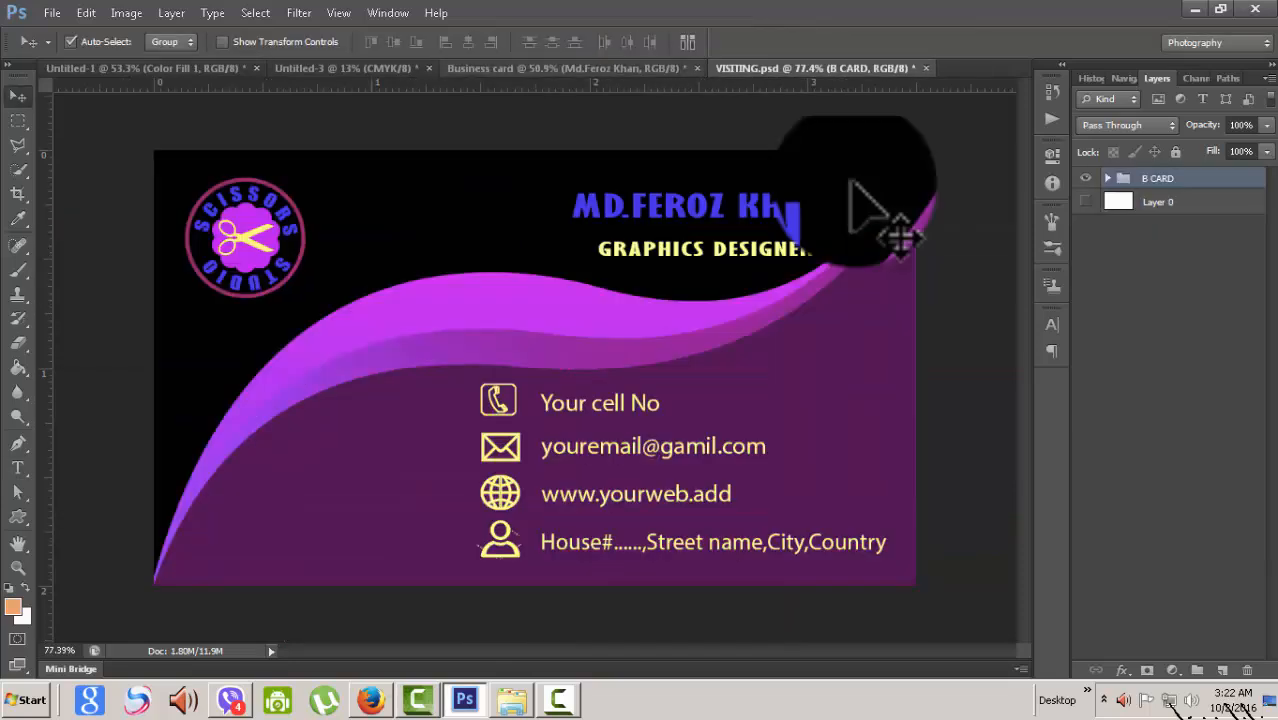
key(ctrl+shift+Tab)
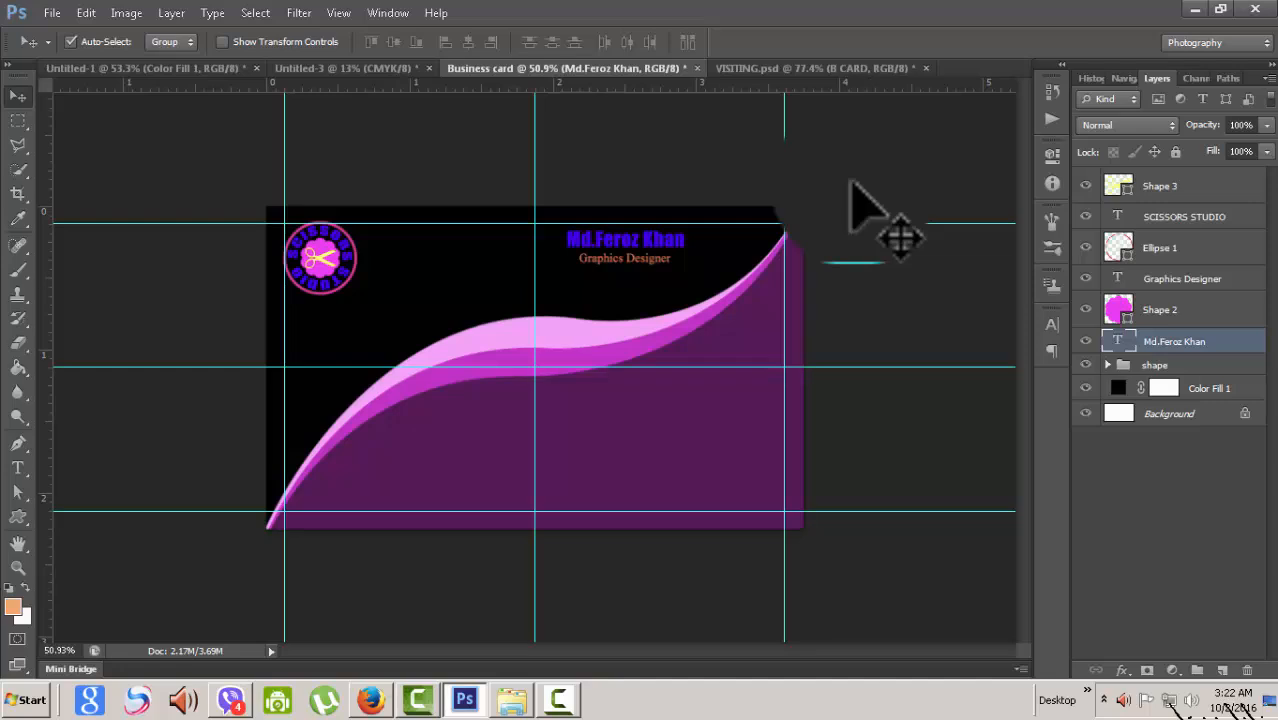
- Set the Graphics Designer title text to yellow ffff00
key(alt+bracketright)
key(alt+bracketright)
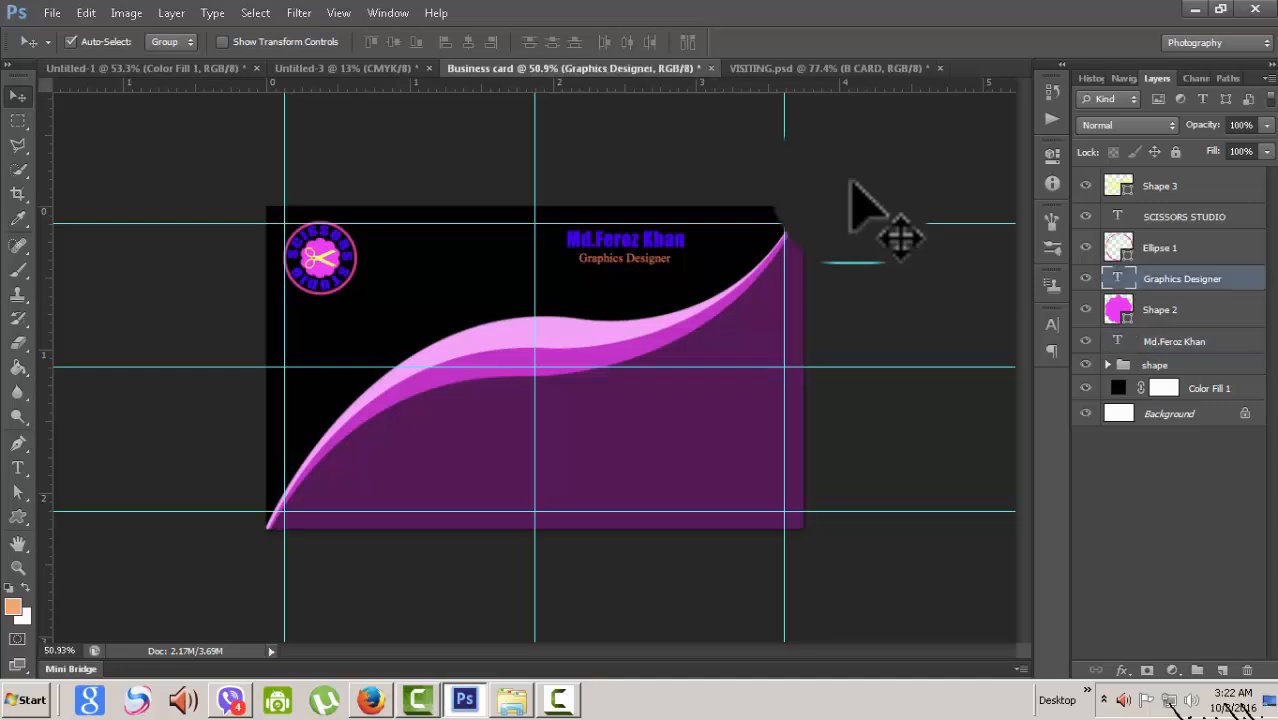
double_click(1117, 278)
click(600, 42)
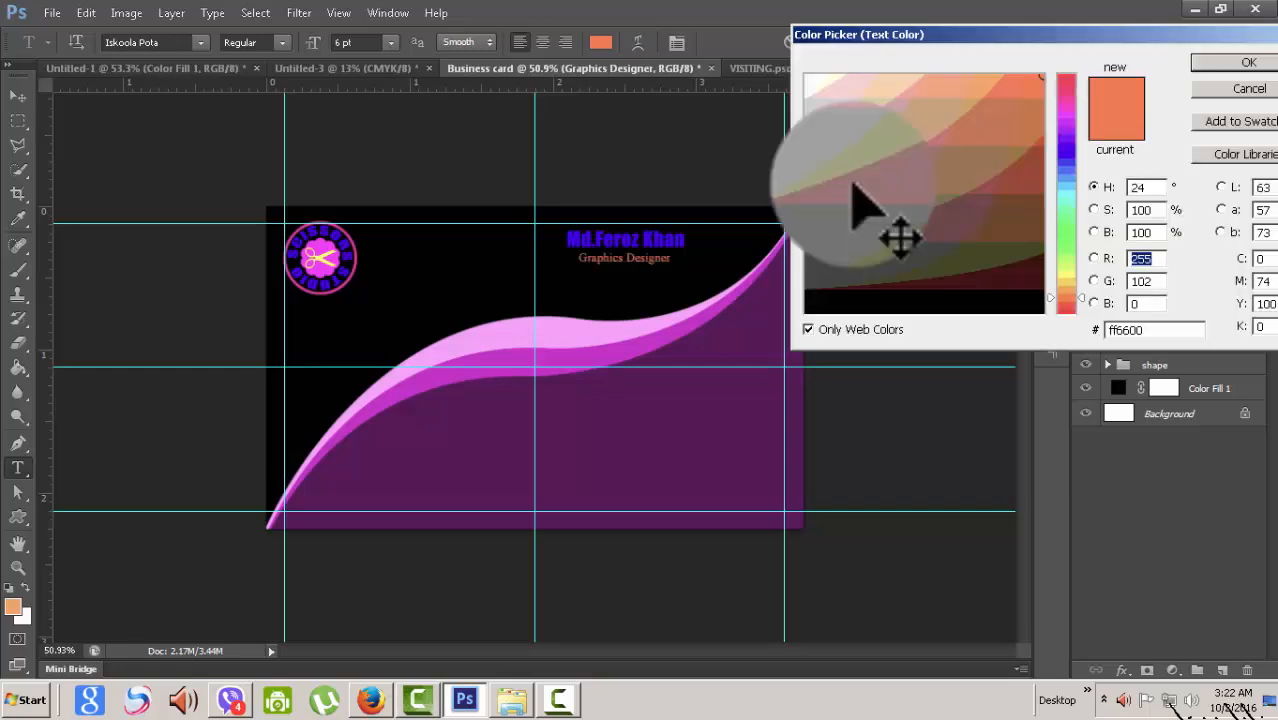
click(1066, 274)
click(1247, 62)
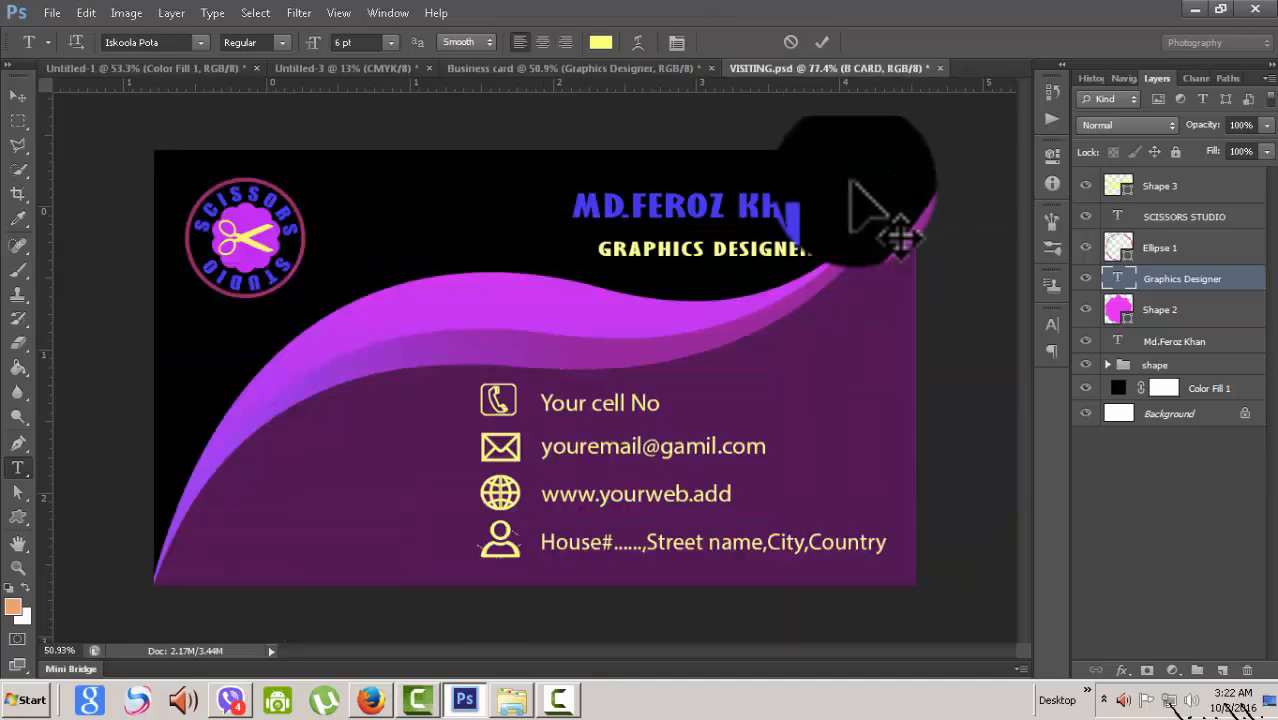
- Compare the card with VISITING.psd, then bring up and zoom into the Untitled-3 icons document
click(570, 68)
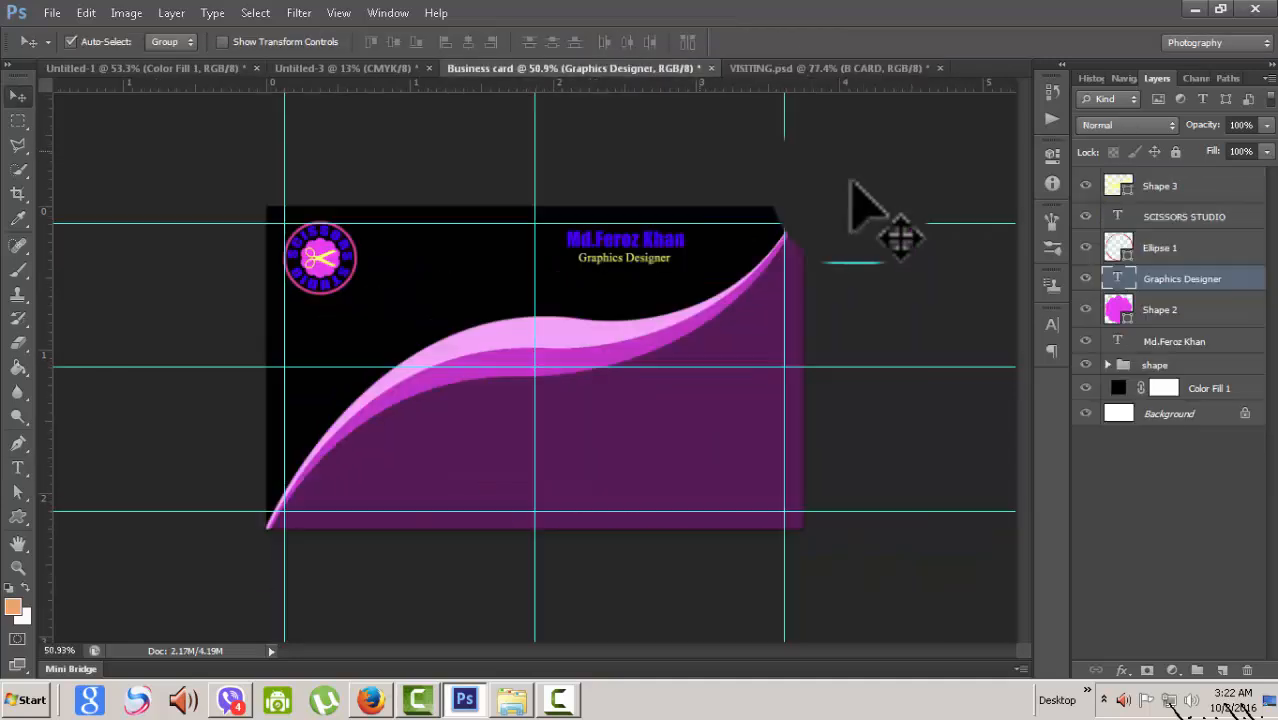
scroll(852, 182, down, 2)
scroll(852, 182, up, 5)
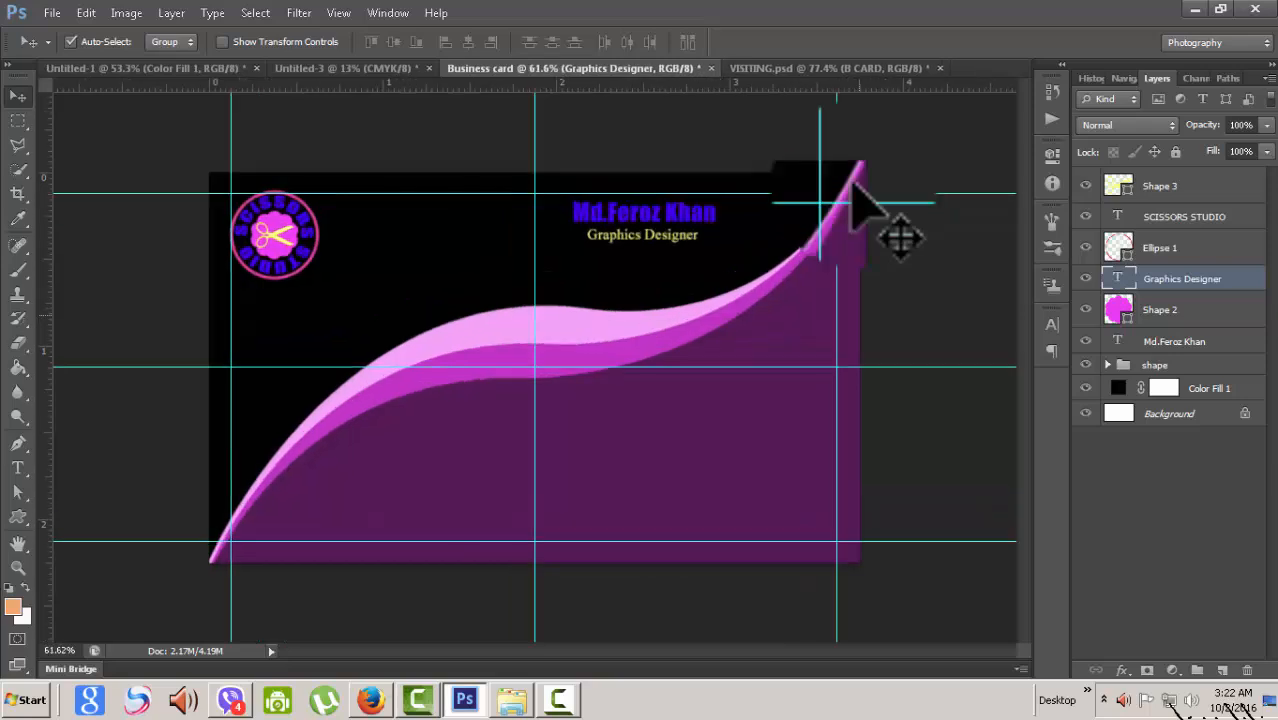
scroll(852, 182, up, 1)
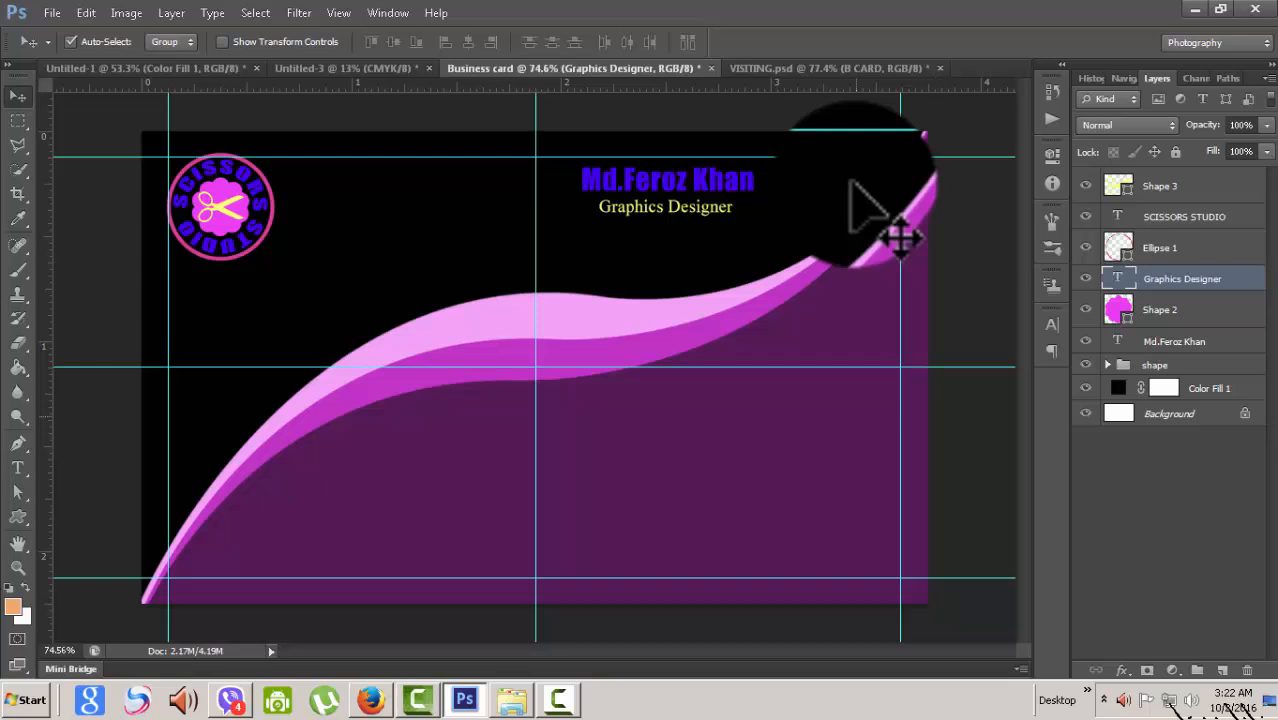
scroll(870, 210, down, 1)
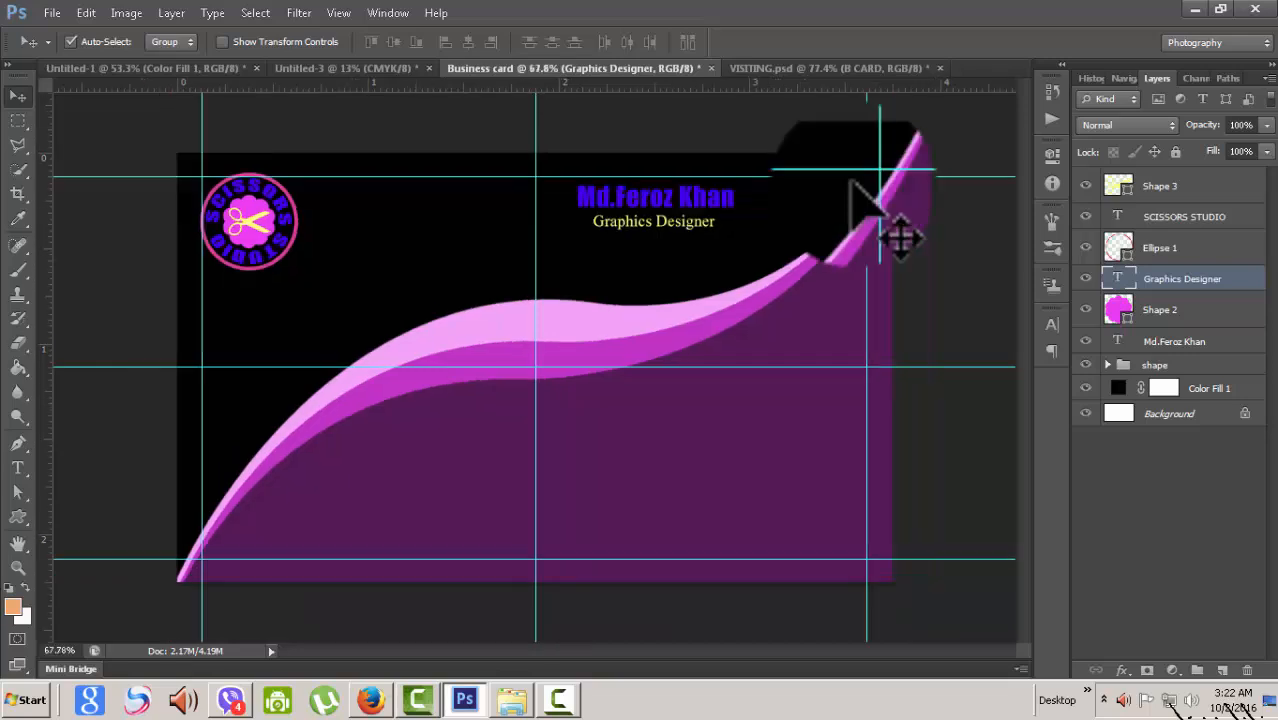
key(ctrl+Tab)
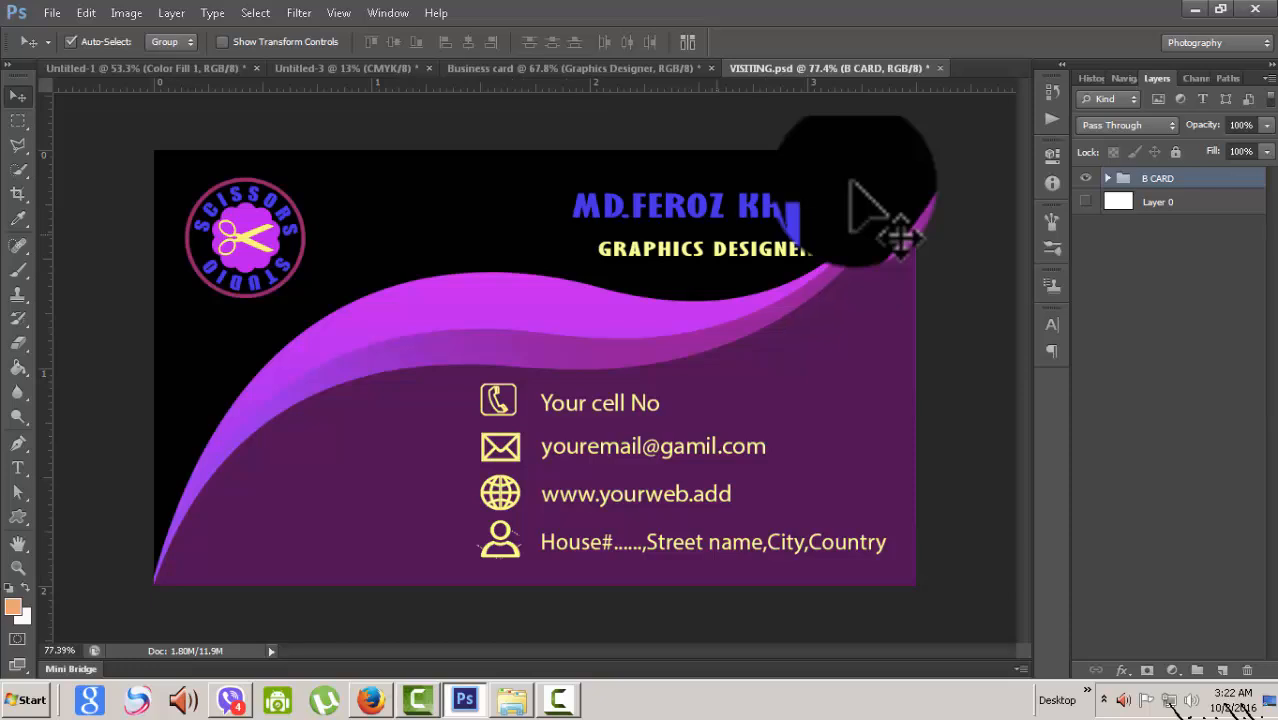
key(ctrl+shift+Tab)
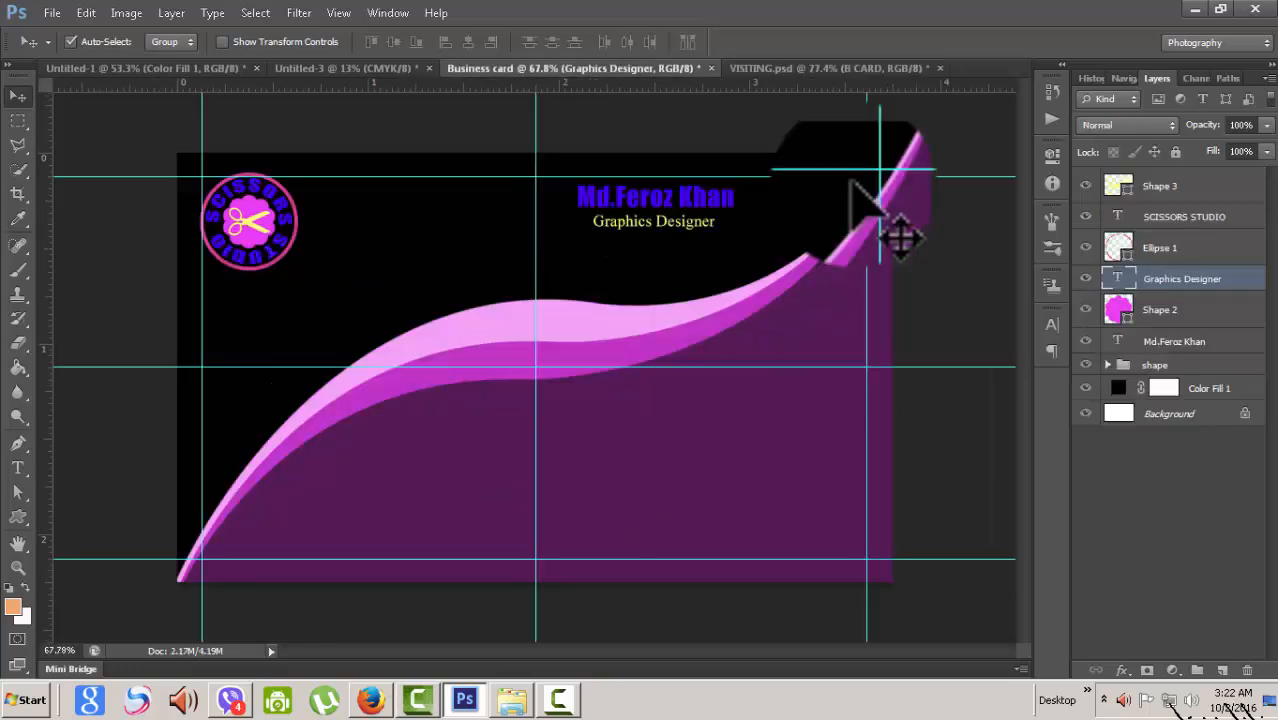
key(ctrl+shift+Tab)
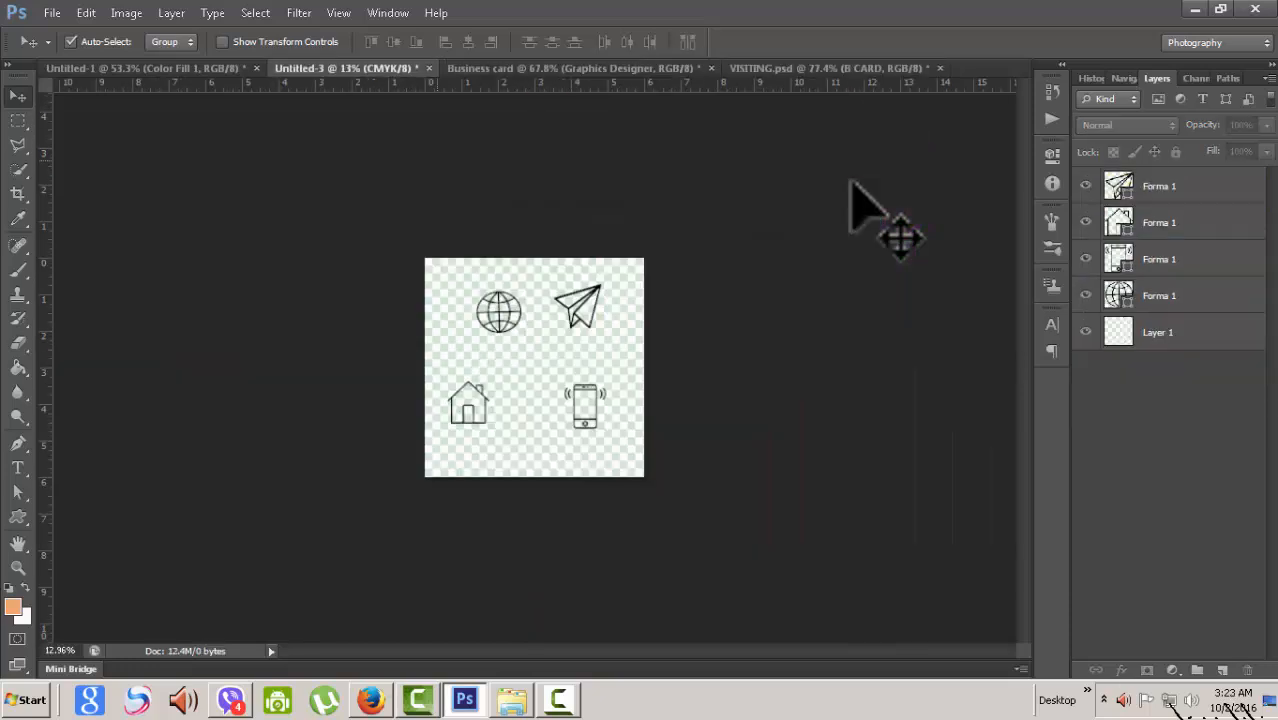
key(ctrl+plus)
key(ctrl+plus)
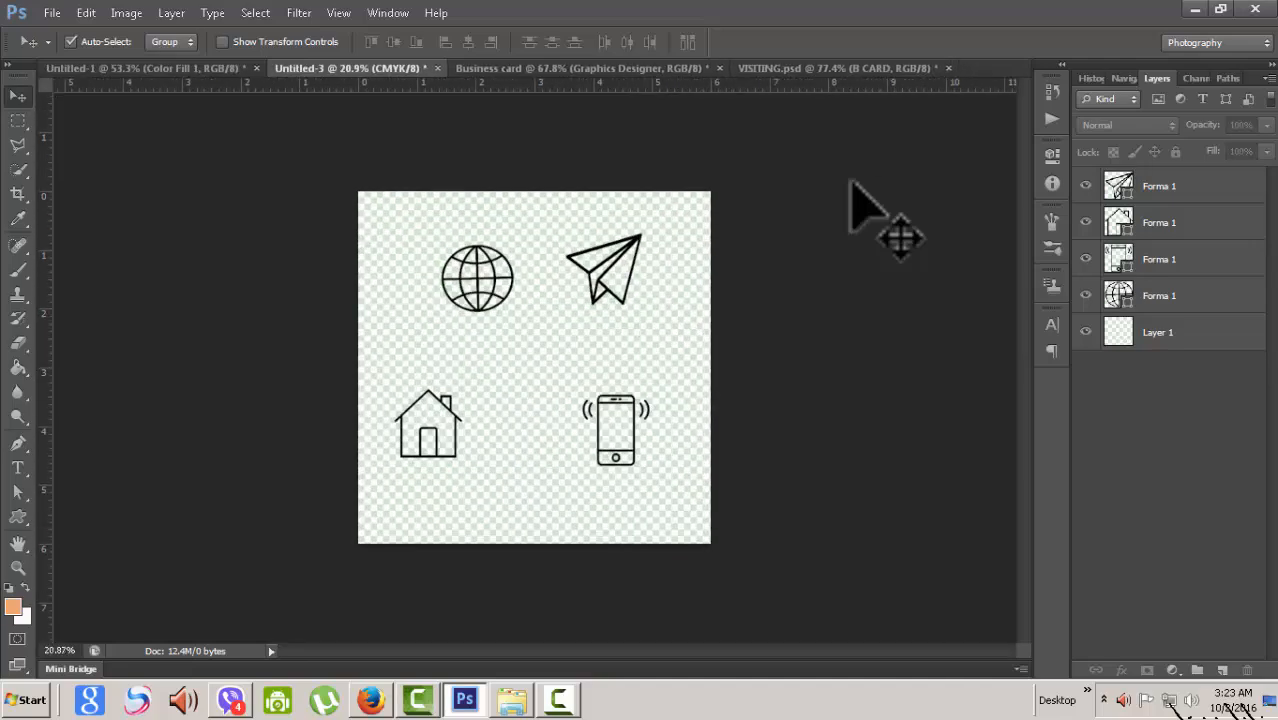
key(alt+Tab)
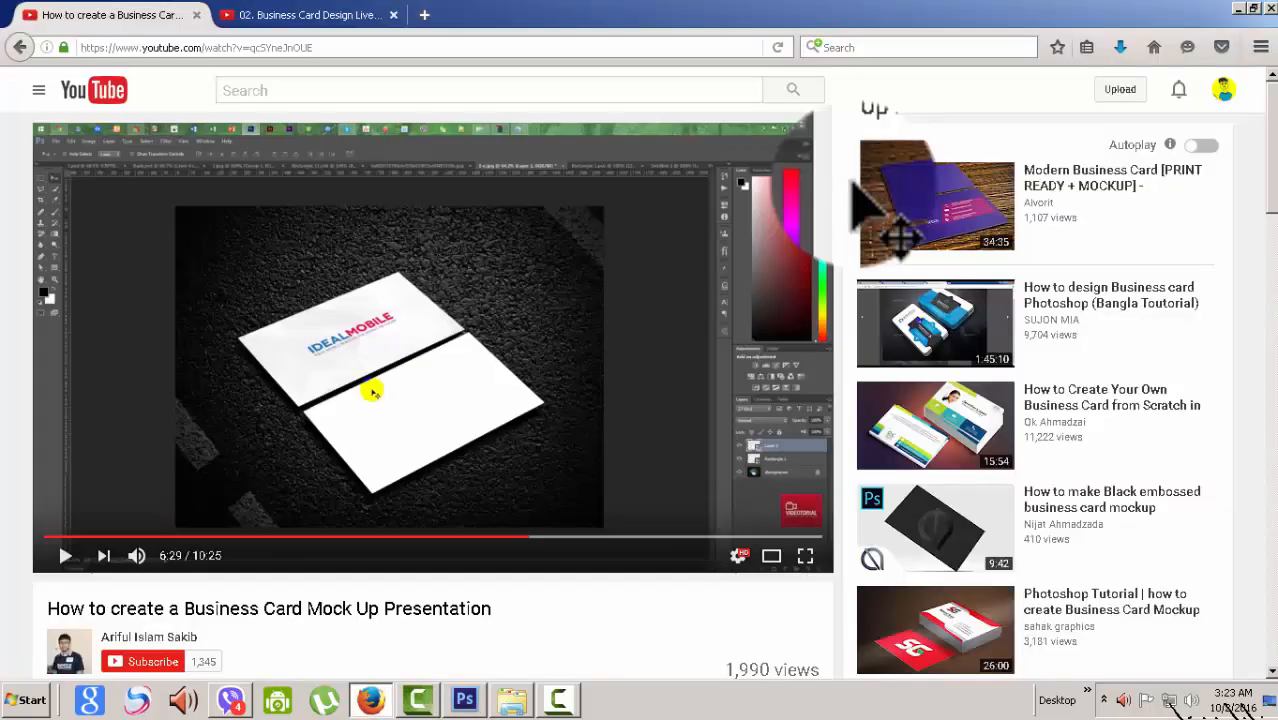
key(ctrl+t)
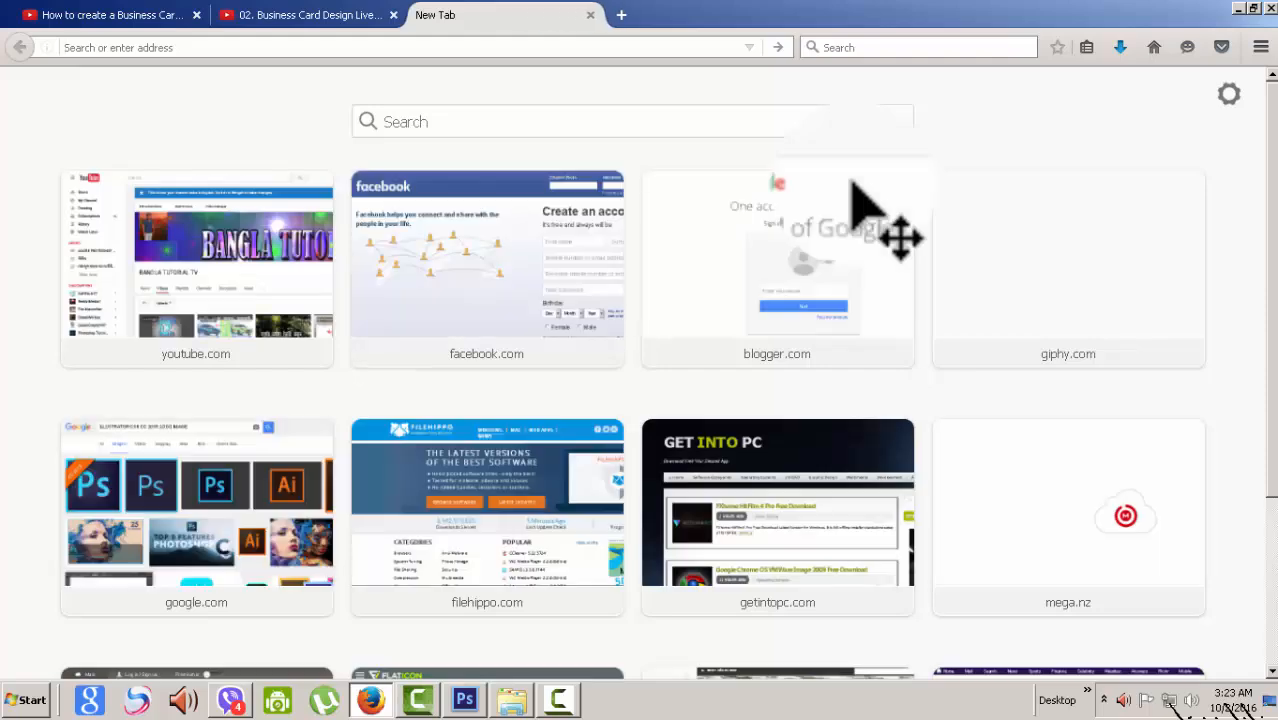
text(www.flat)
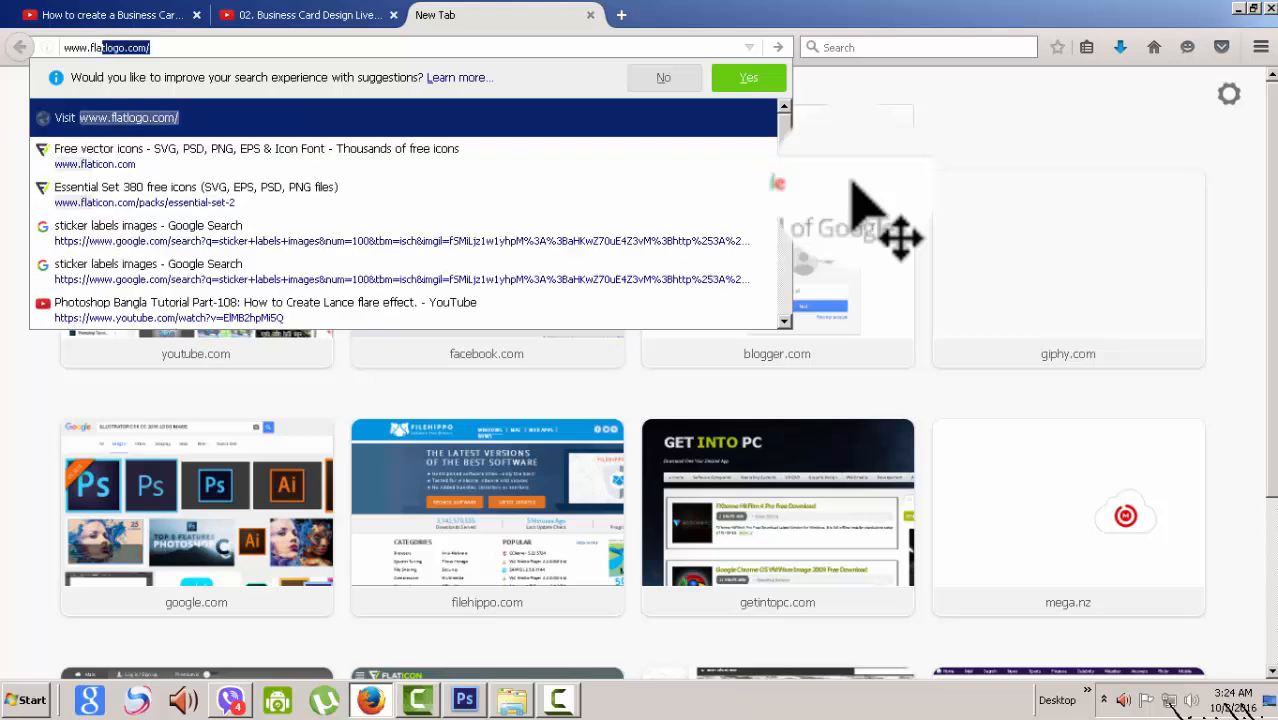
text(icon)
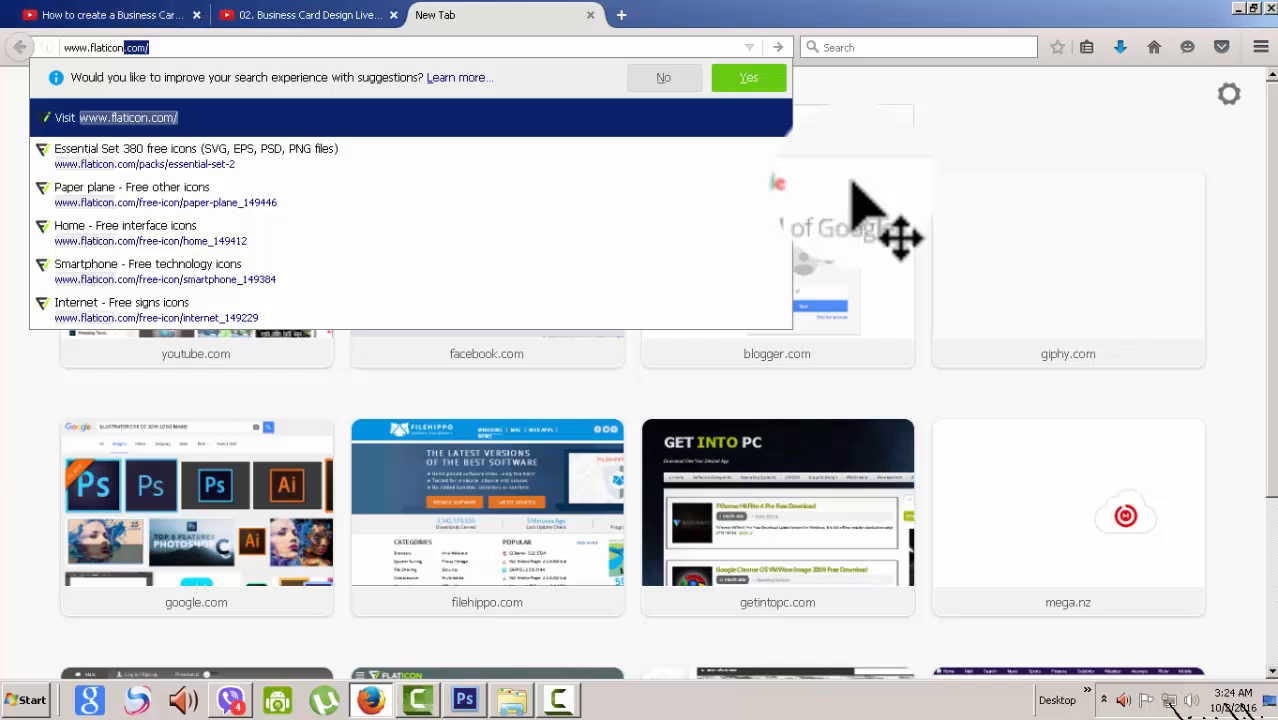
key(Return)
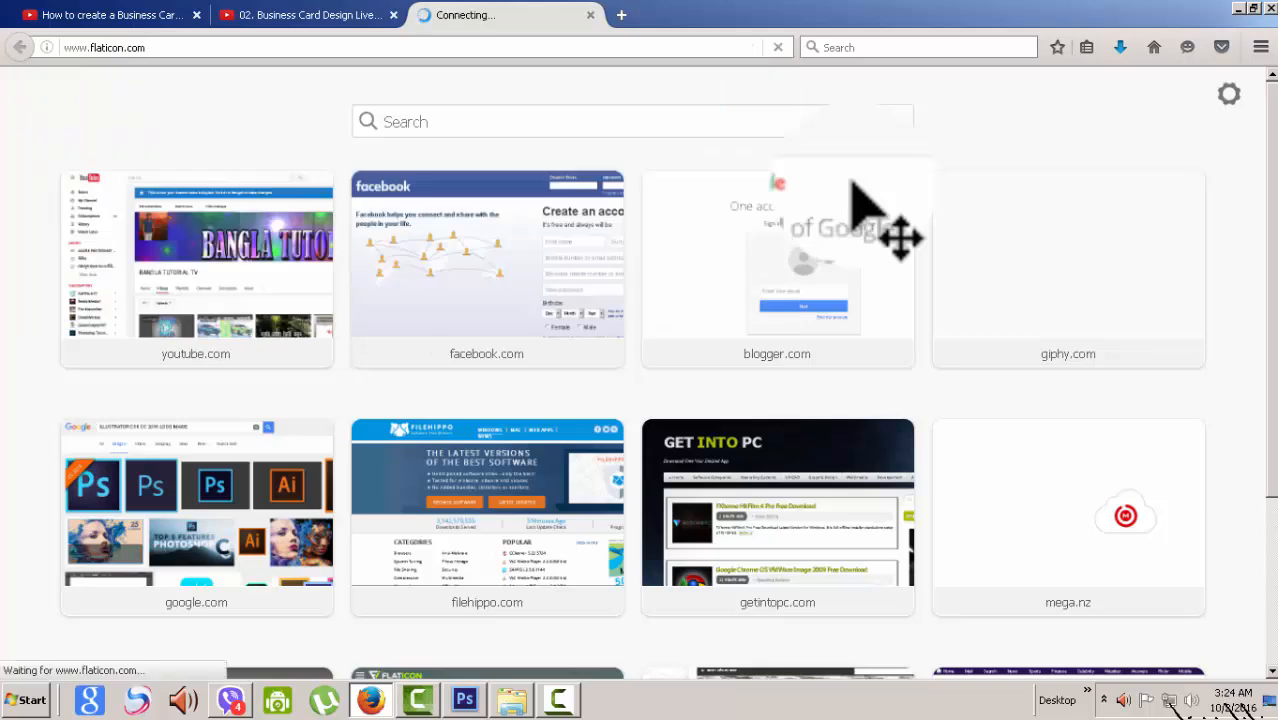
- Scroll through Flaticon's icon packs, then return to Photoshop
scroll(851, 183, down, 5)
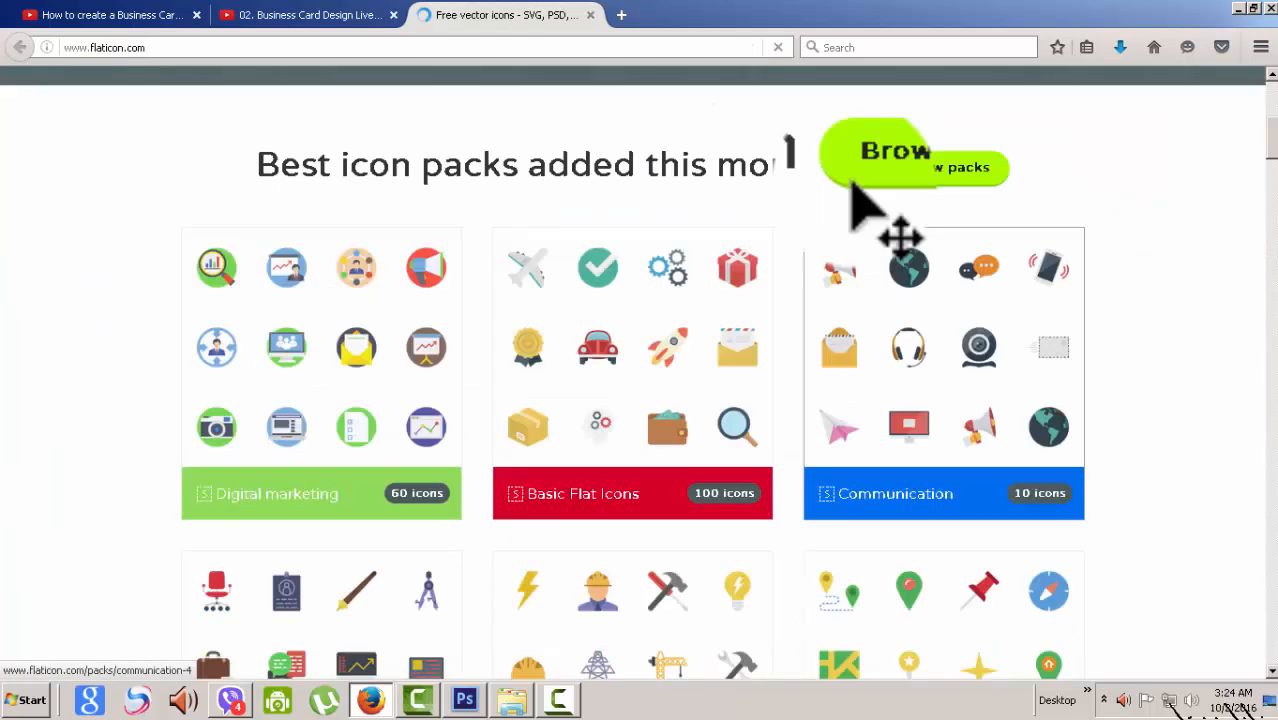
scroll(852, 185, down, 7)
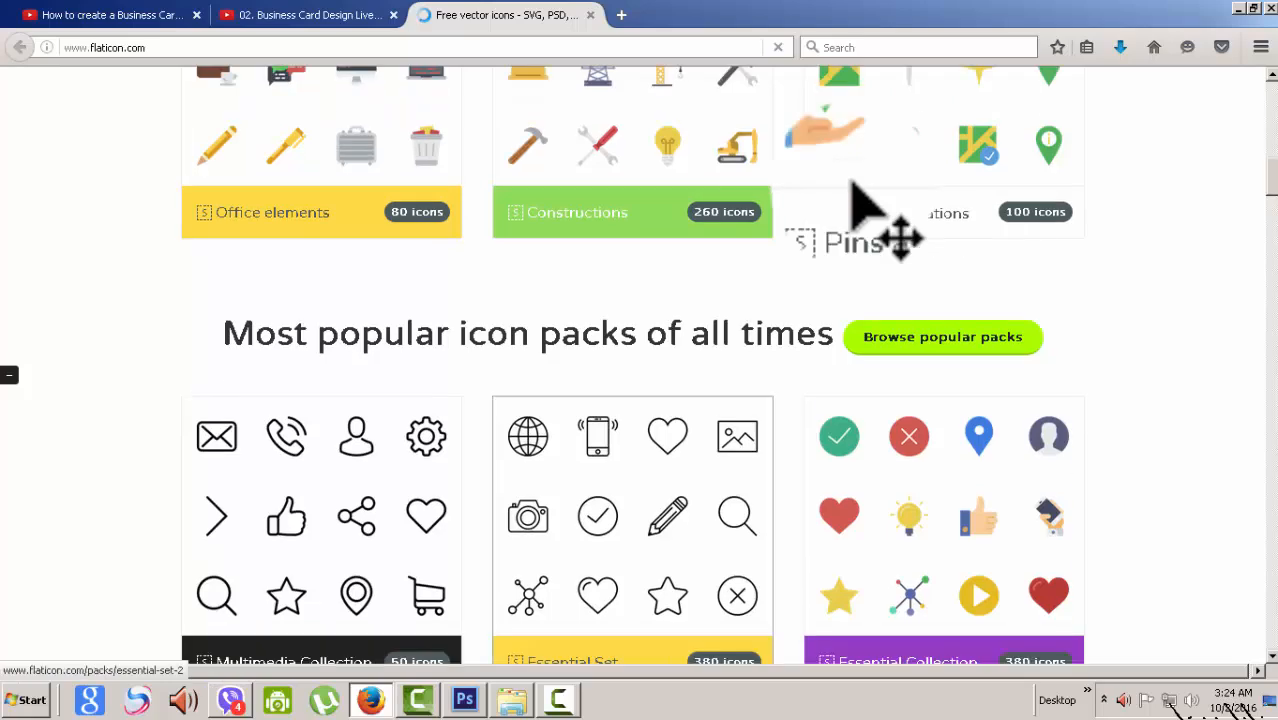
scroll(852, 185, up, 9)
scroll(851, 185, up, 3)
scroll(851, 185, down, 7)
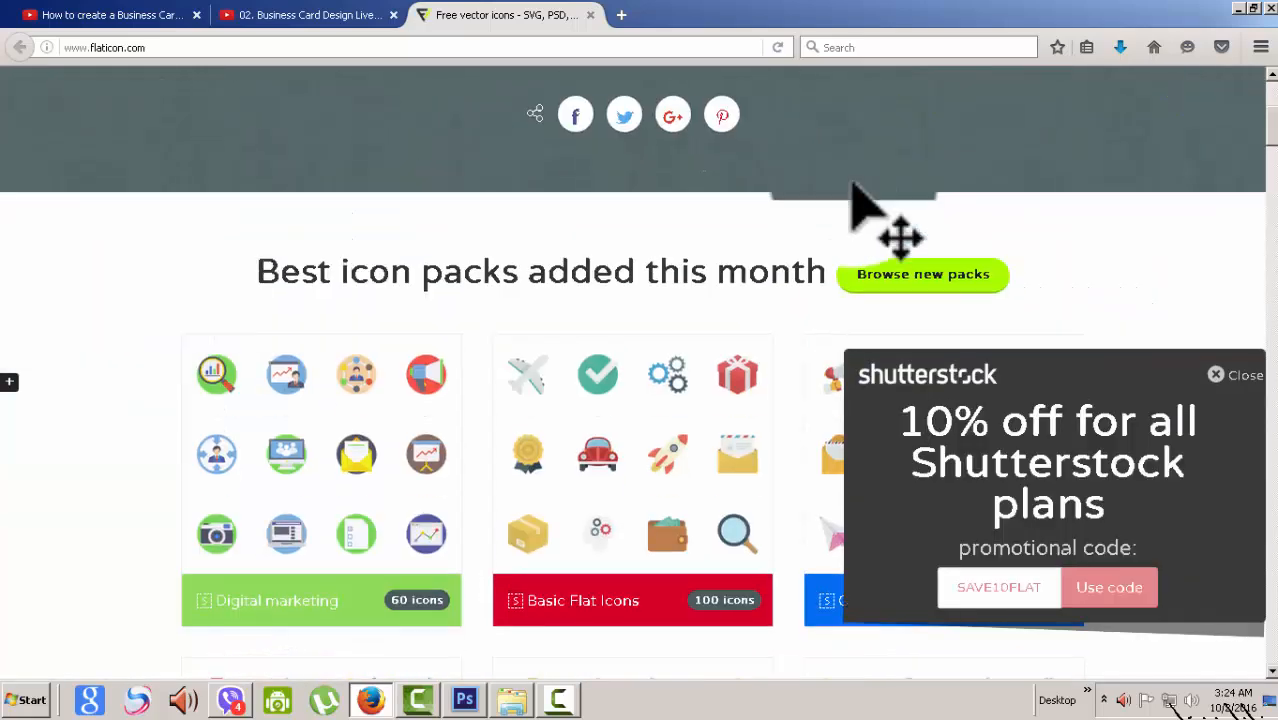
scroll(851, 185, down, 6)
scroll(851, 185, up, 2)
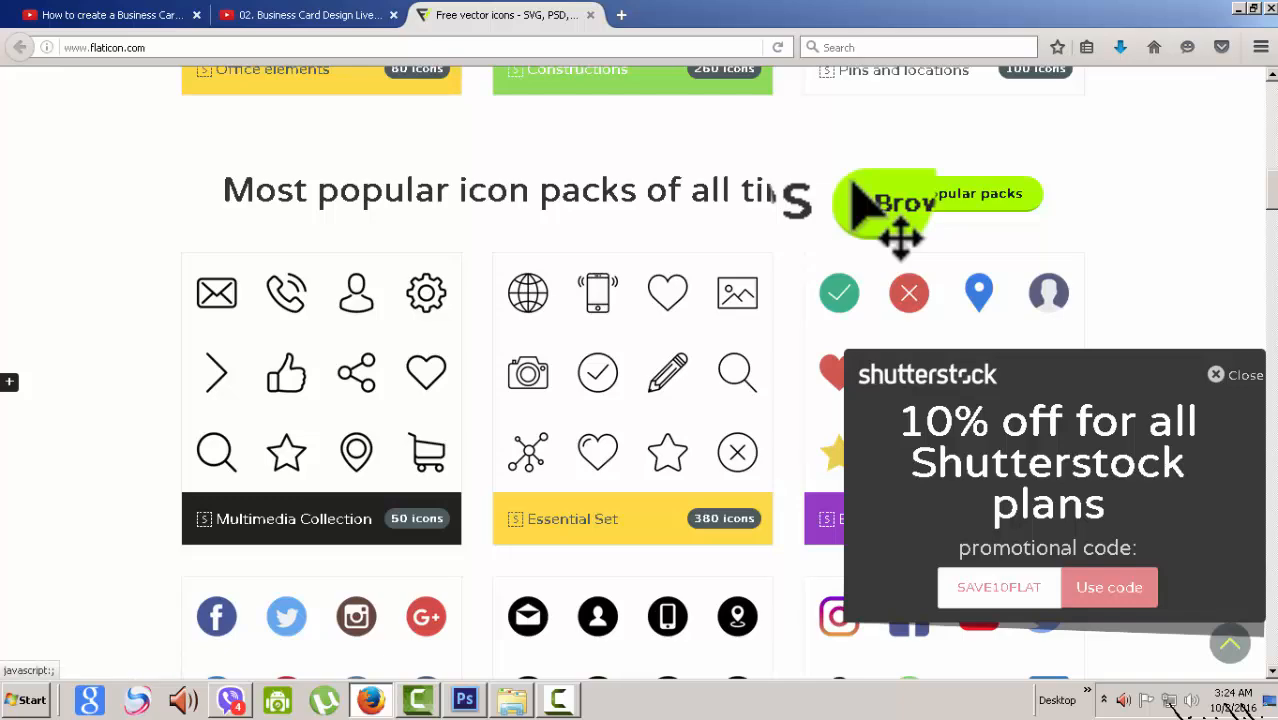
scroll(852, 186, down, 5)
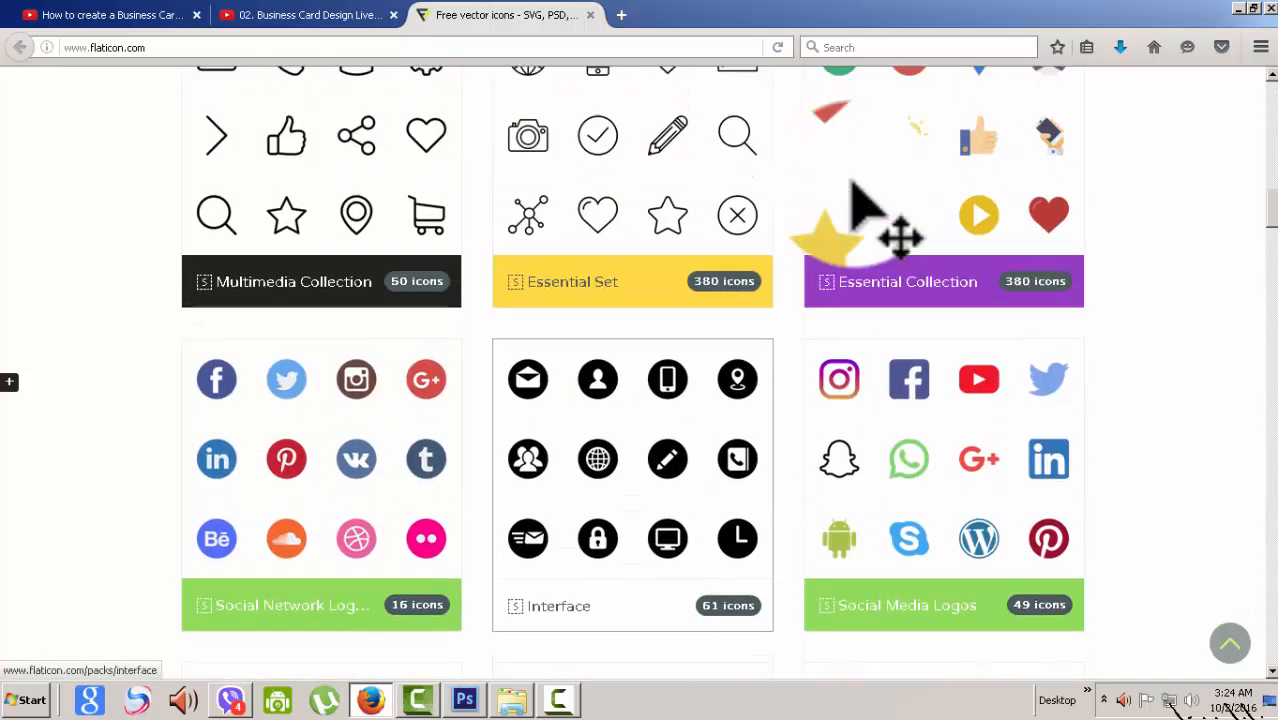
scroll(852, 186, up, 3)
key(alt+Tab)
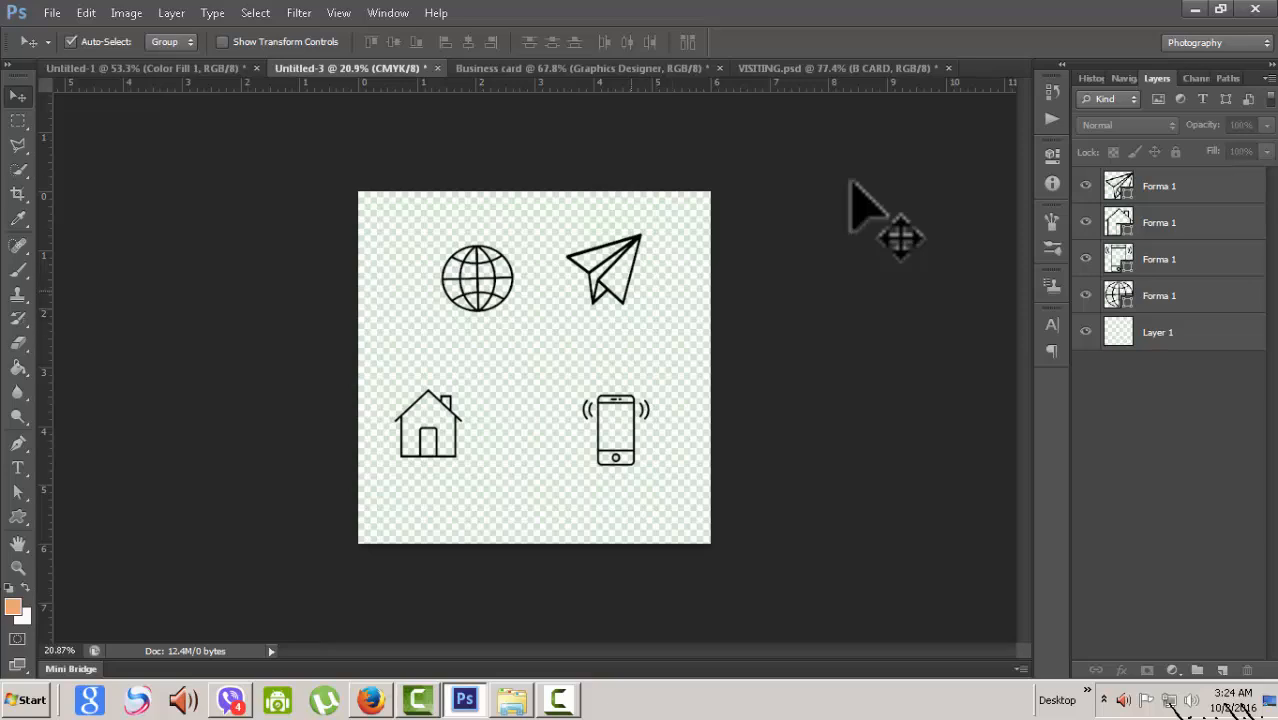
- On the Untitled-3 canvas, nudge the phone icon up a little above the house
key(ctrl+Tab)
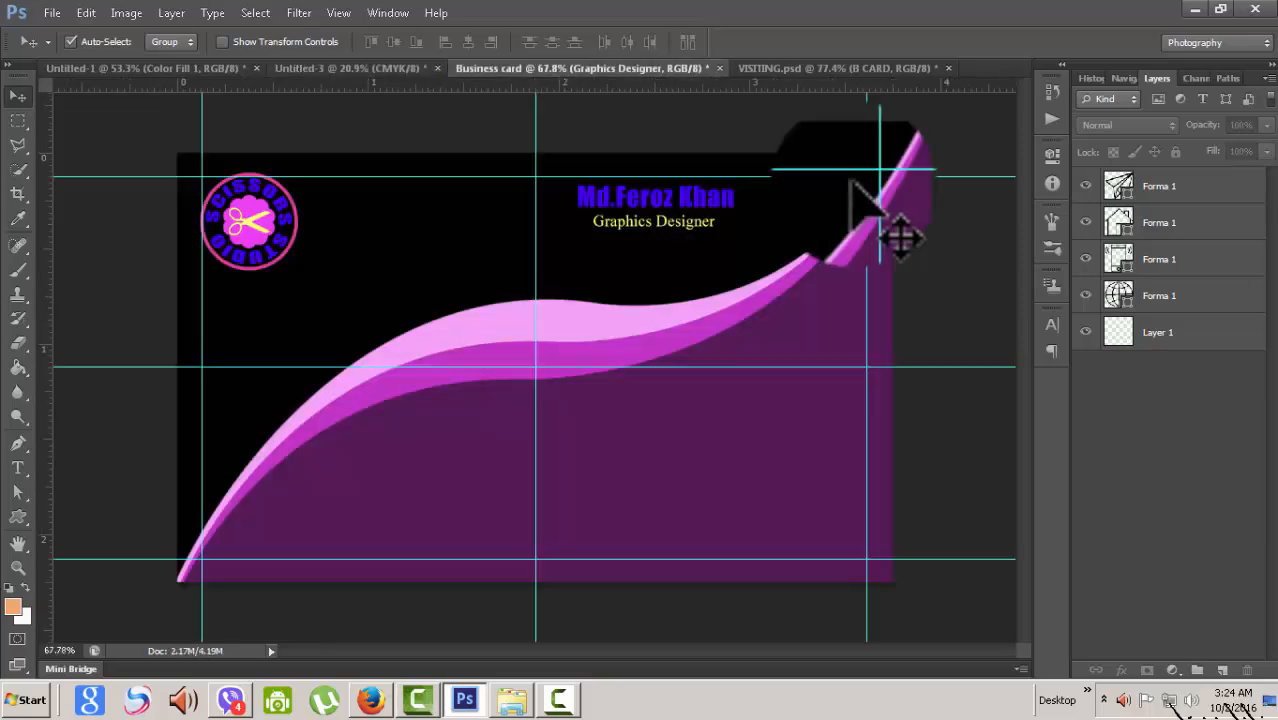
key(ctrl+shift+Tab)
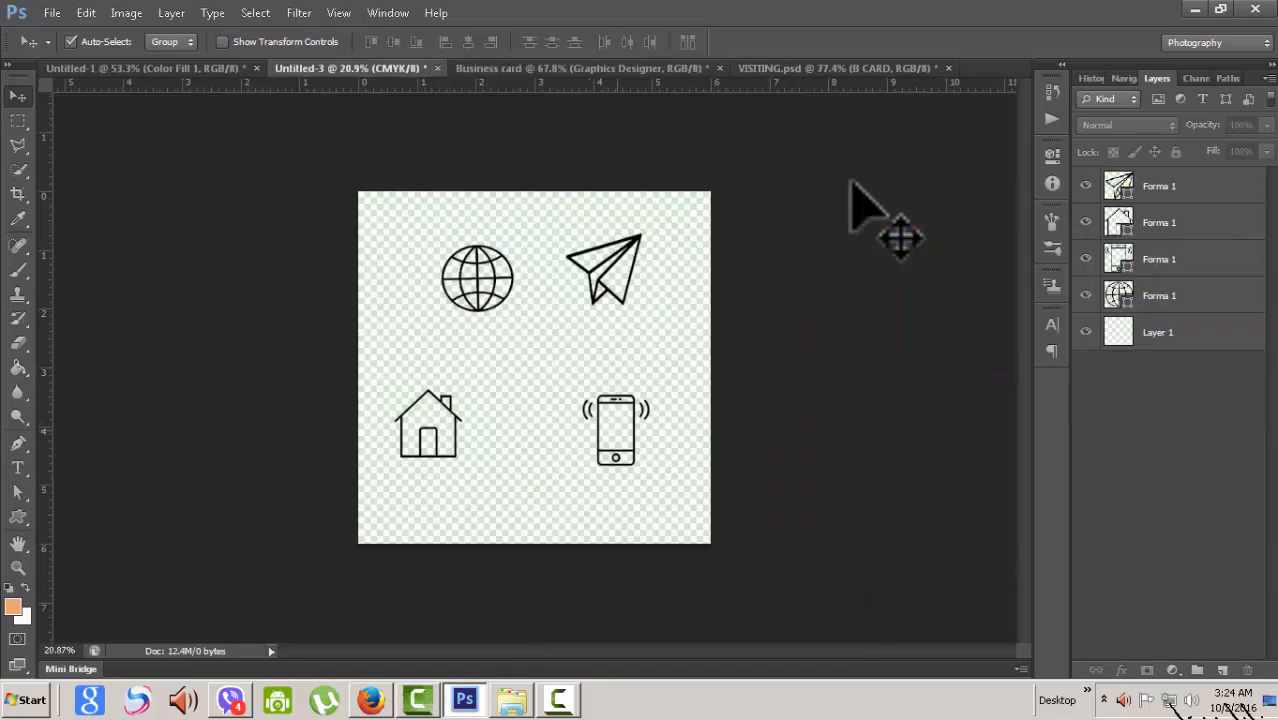
drag(618, 431, 598, 77)
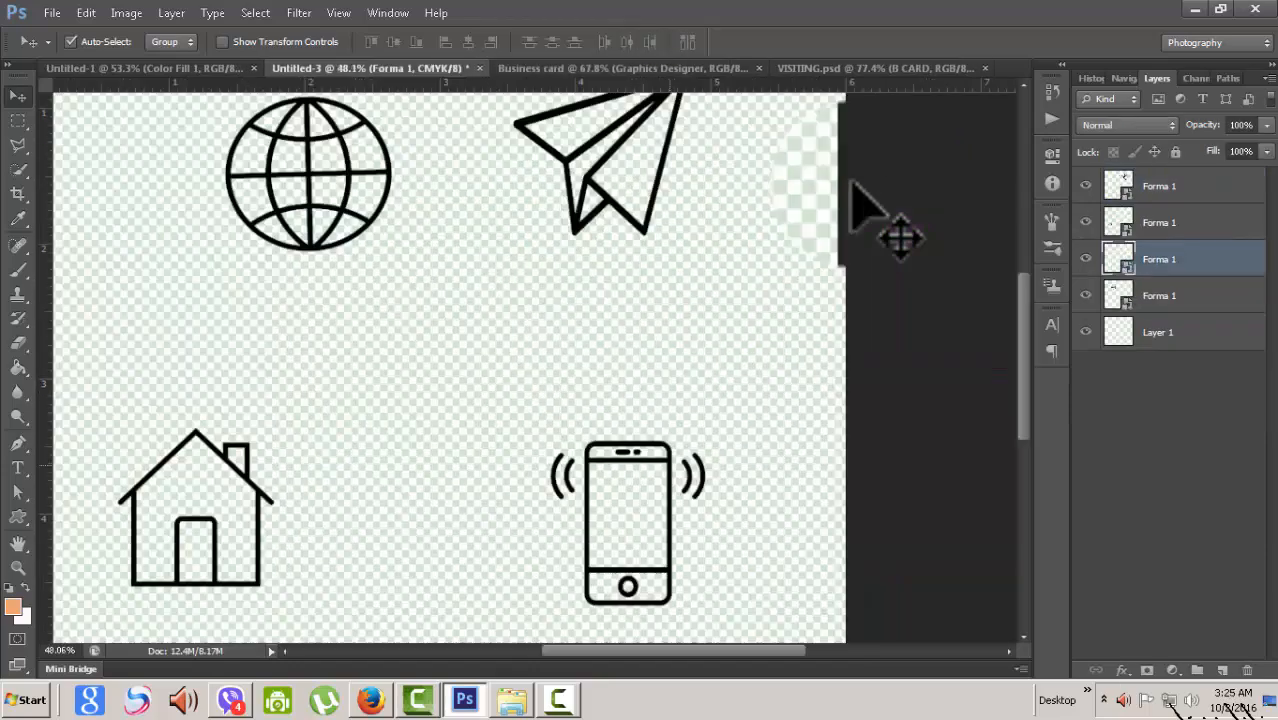
drag(668, 459, 663, 432)
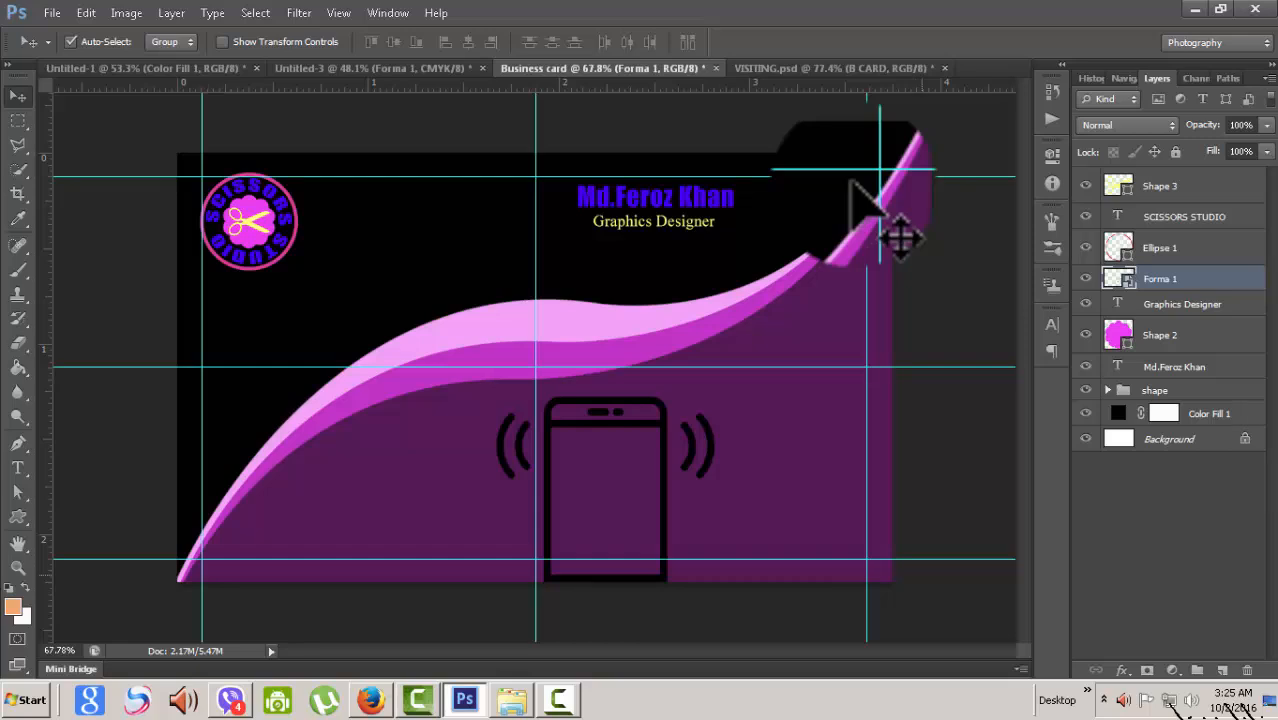
- Scale the phone icon on the card to about 17% and nudge it just below the wave
key(ctrl+t)
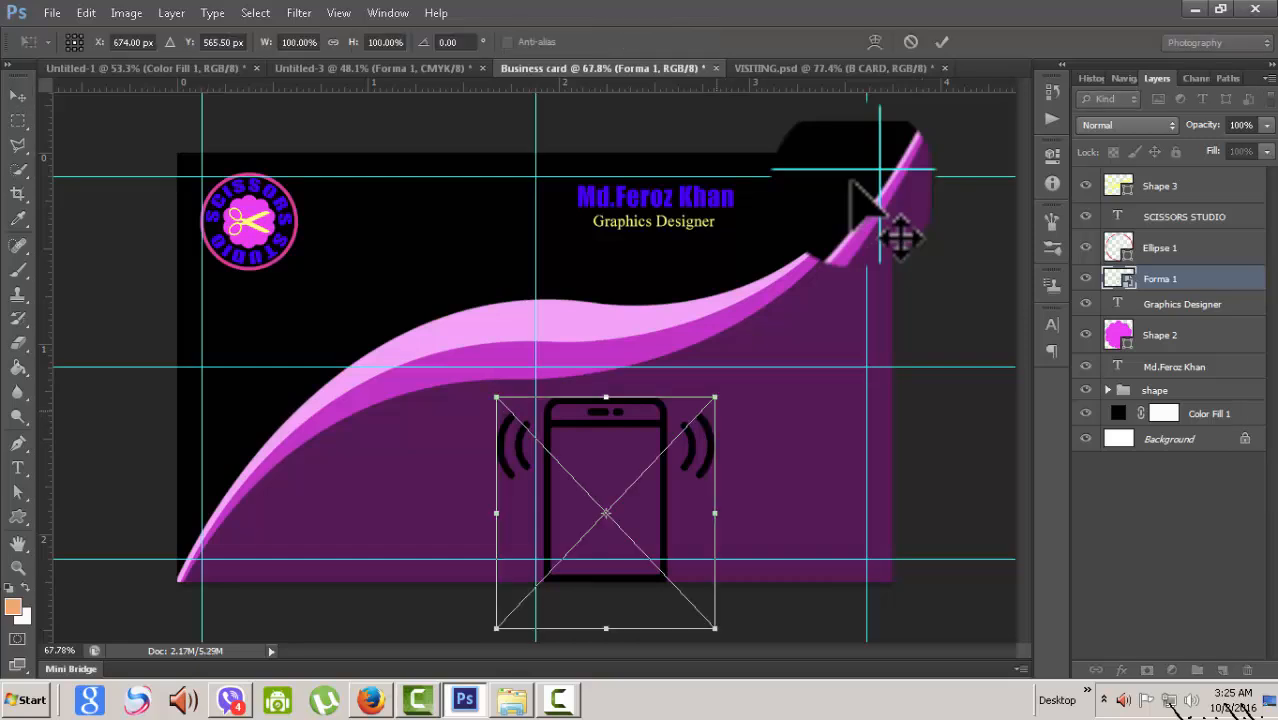
drag(715, 397, 586, 454)
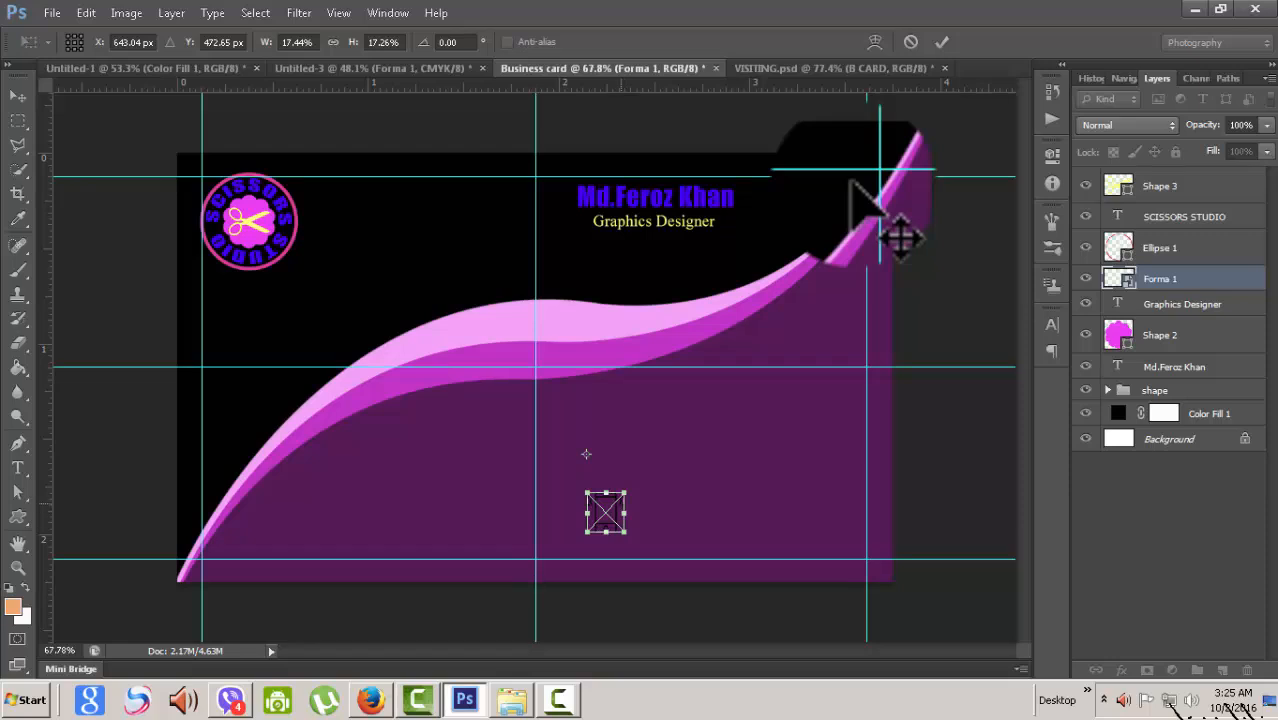
key(Up)
key(Up)
key(Up)
key(Up)
key(Up)
key(Up)
key(Up)
key(Up)
key(Up)
key(Up)
key(Up)
key(Up)
key(Up)
key(Up)
key(Up)
key(Up)
key(Up)
key(Up)
key(Up)
key(Up)
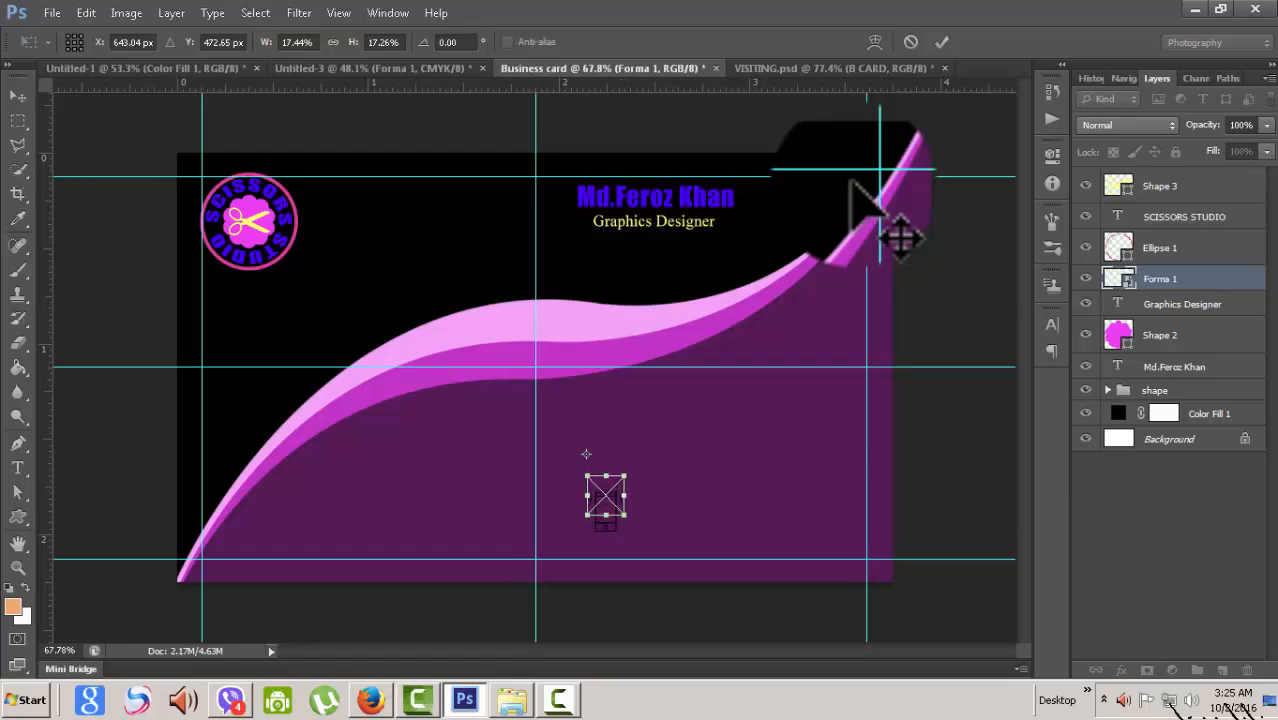
key(Up)
key(Up)
key(Up)
key(Up)
key(Up)
key(Up)
key(Up)
key(Up)
key(Up)
key(Up)
key(Up)
key(Up)
key(Up)
key(Up)
key(Up)
key(Up)
key(Up)
key(Up)
key(Up)
key(Up)
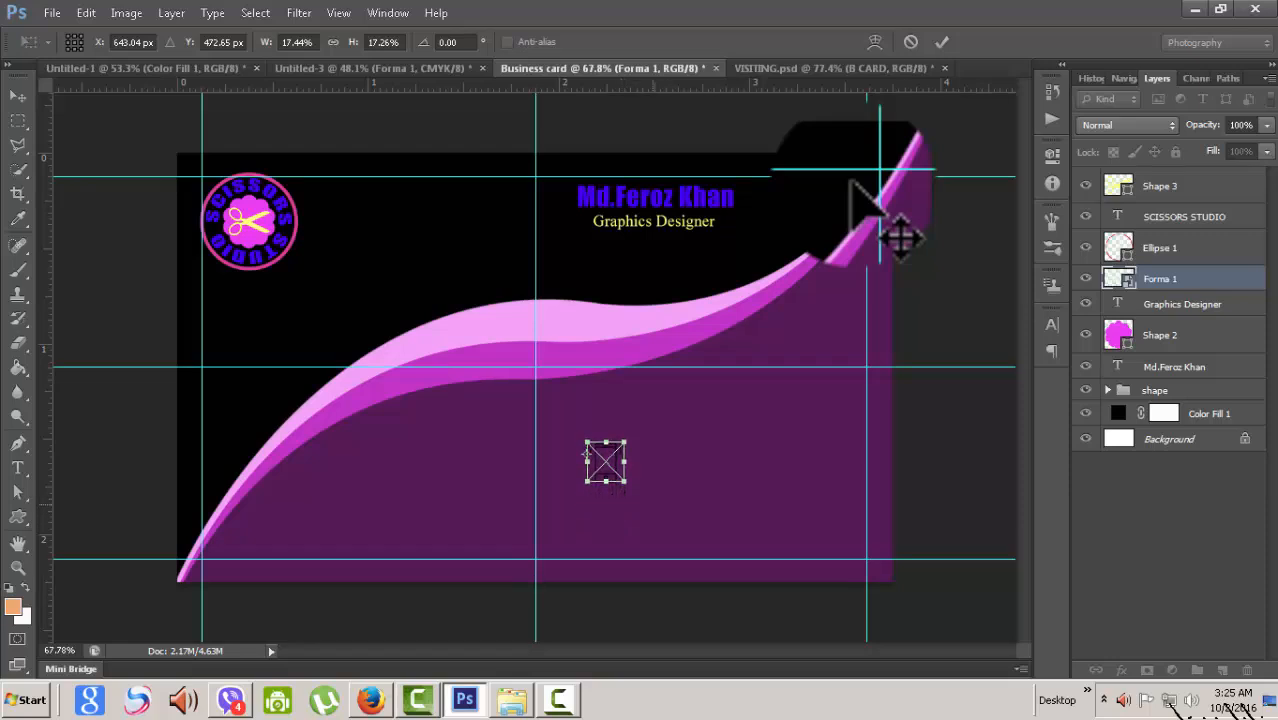
key(Up)
key(Up)
key(Up)
key(Up)
key(Up)
key(Up)
key(Up)
key(Up)
key(Up)
key(Up)
key(Up)
key(Up)
key(Up)
key(Up)
key(Up)
key(Up)
key(Up)
key(Up)
key(Up)
key(Up)
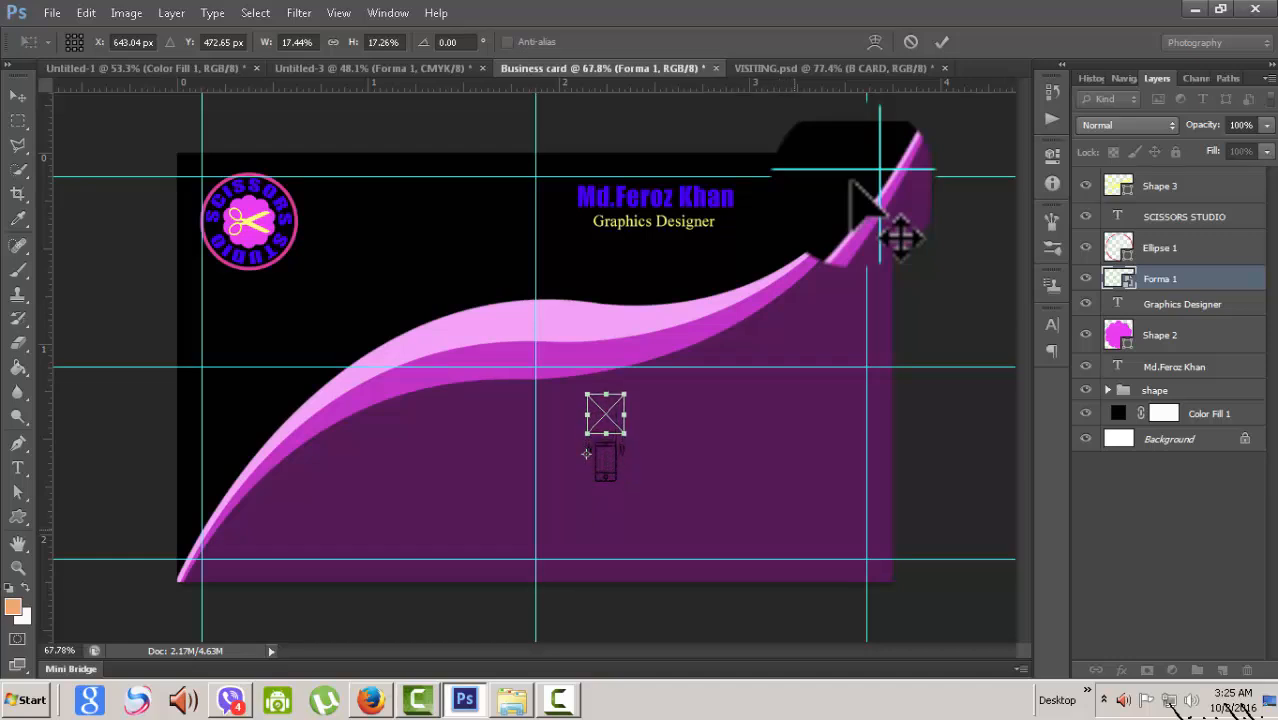
key(Up)
key(Up)
key(Up)
key(Up)
key(Up)
key(Up)
key(Up)
key(Up)
key(Up)
key(Up)
key(Up)
key(Up)
key(Left)
key(Left)
key(Left)
key(Left)
key(Left)
key(Left)
key(Left)
key(Left)
key(Left)
key(Left)
key(Left)
key(Left)
key(Left)
key(Left)
key(Left)
key(Left)
key(Left)
key(Left)
key(Left)
key(Left)
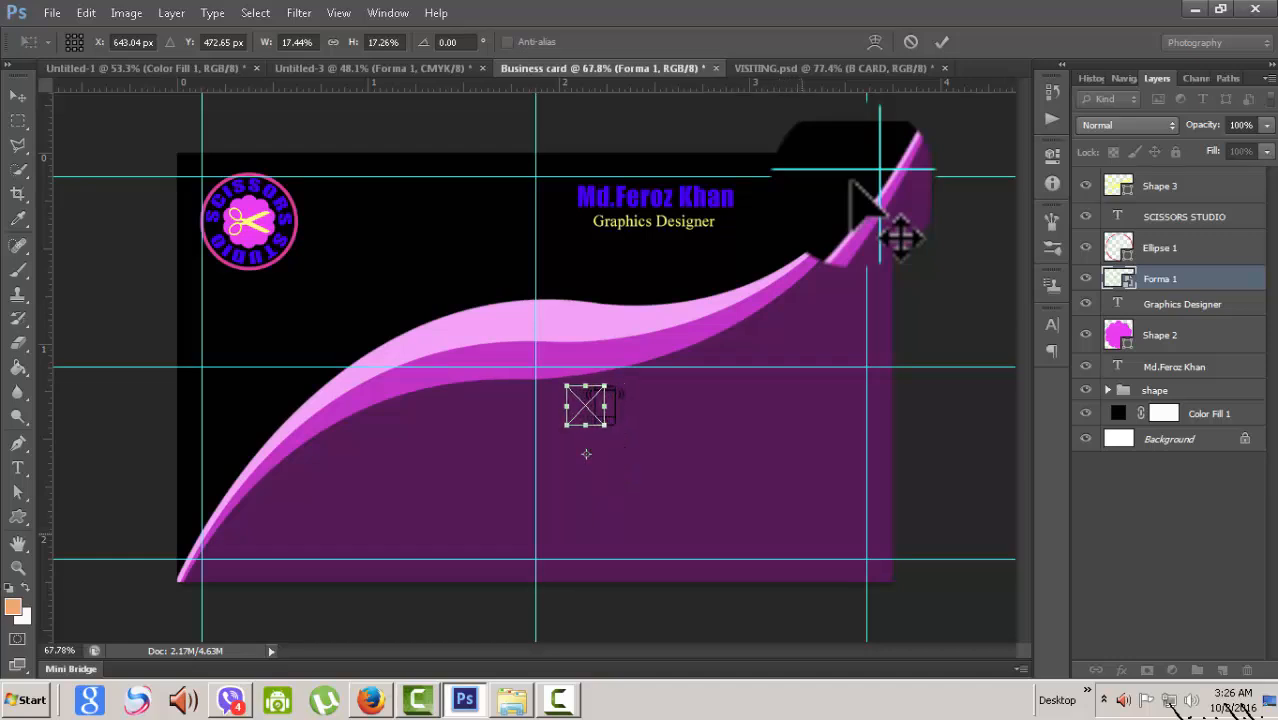
key(Left)
key(Left)
key(Left)
key(Left)
key(Left)
key(Left)
key(Left)
key(Left)
key(Left)
key(Left)
key(Left)
key(Left)
key(Left)
key(Left)
key(Left)
key(Left)
key(Left)
key(Left)
key(Left)
key(Left)
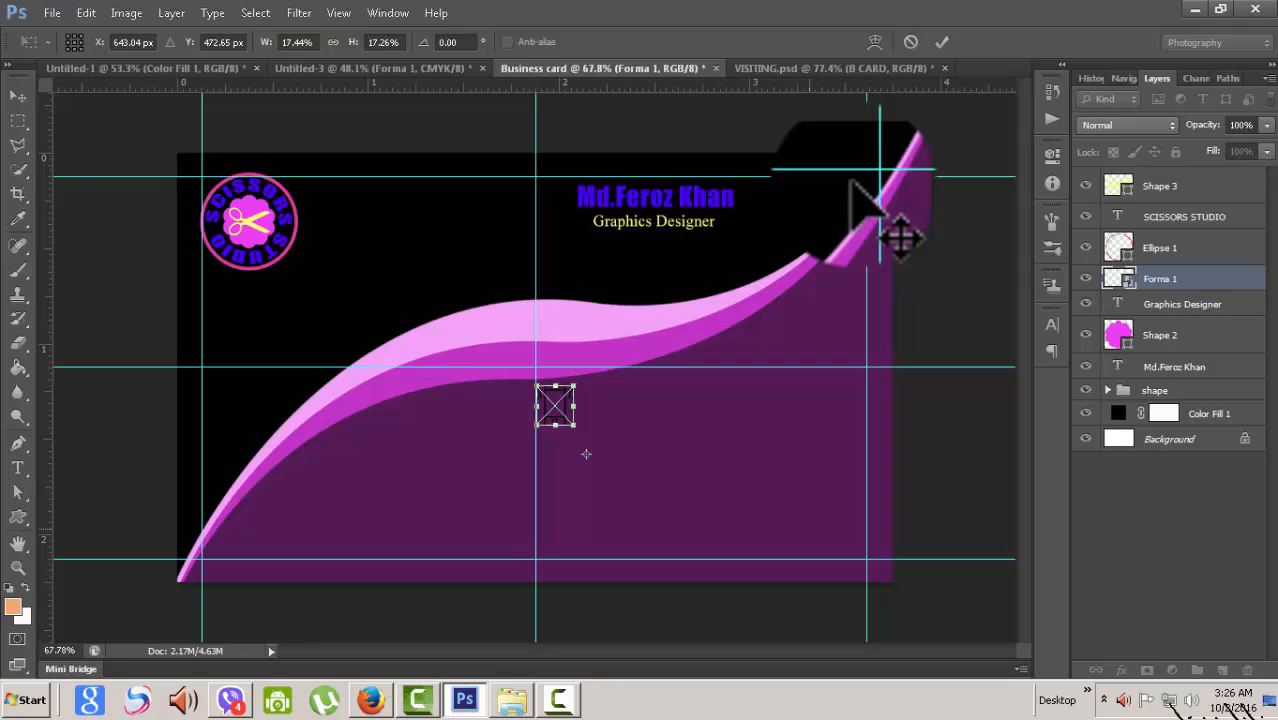
key(Right)
key(Right)
key(Right)
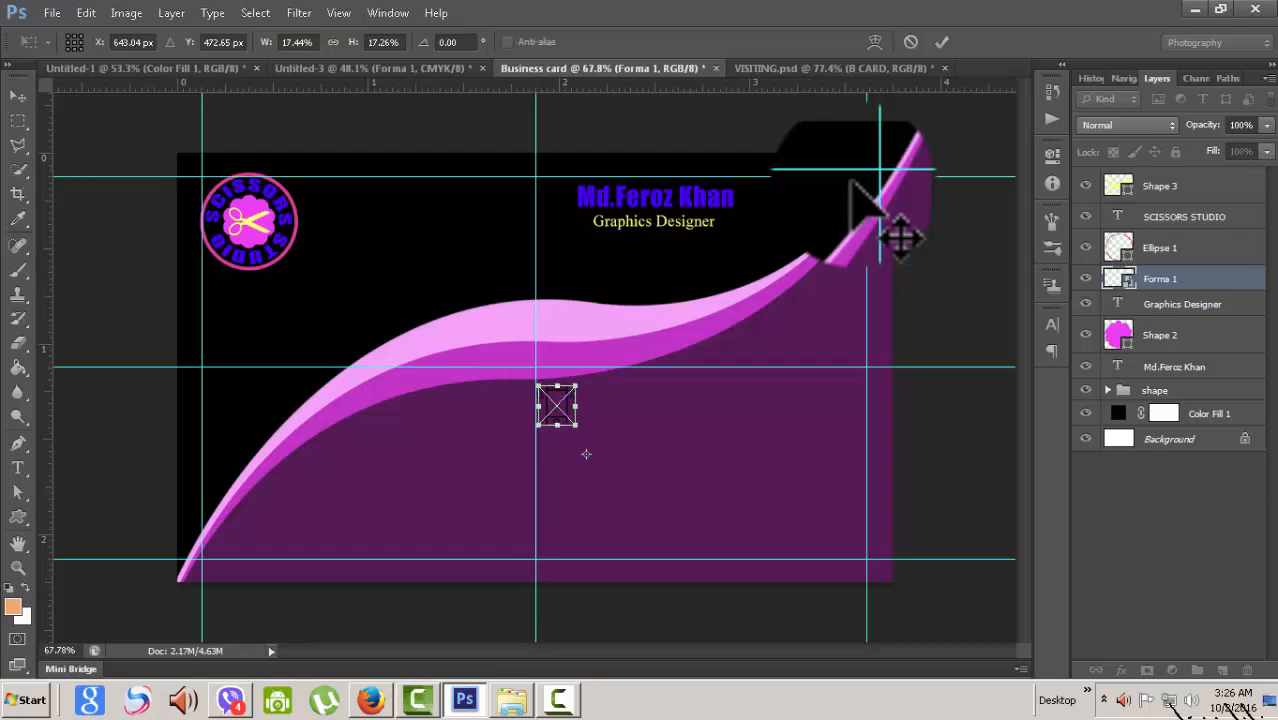
- Commit the phone placement, add a vertical guide at about 2.143 in, and return to the icons document
key(v)
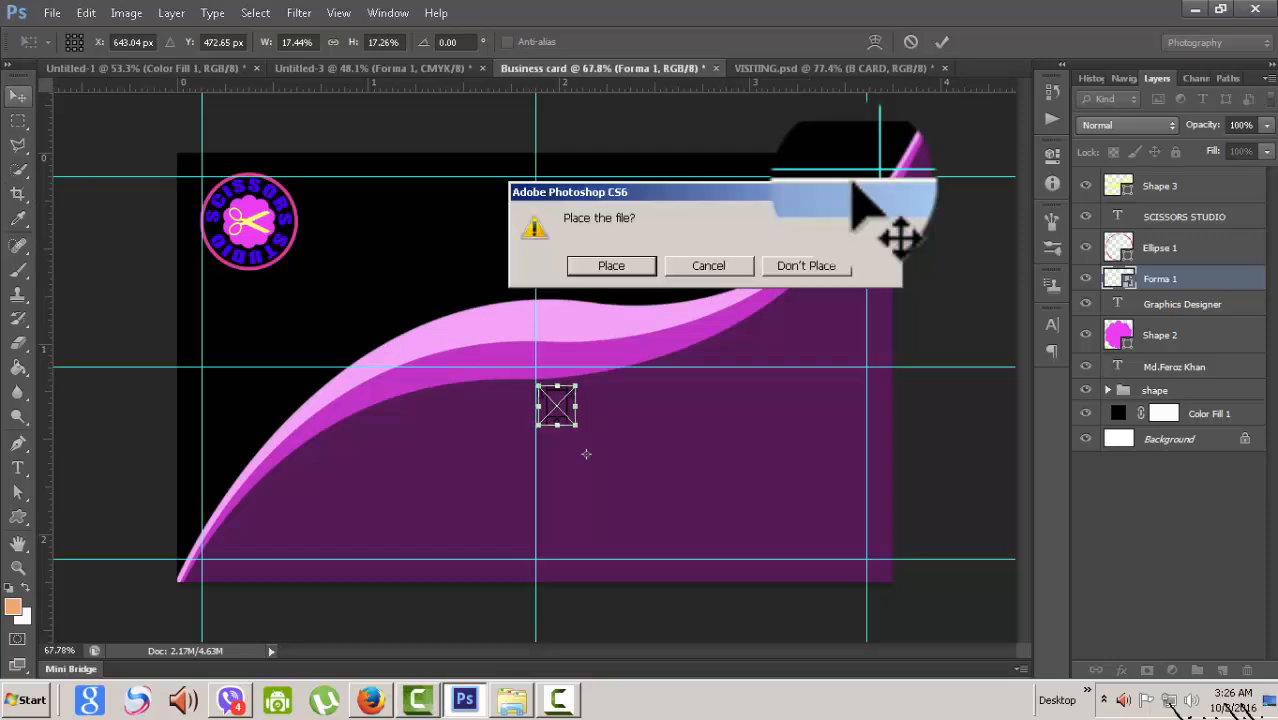
key(Return)
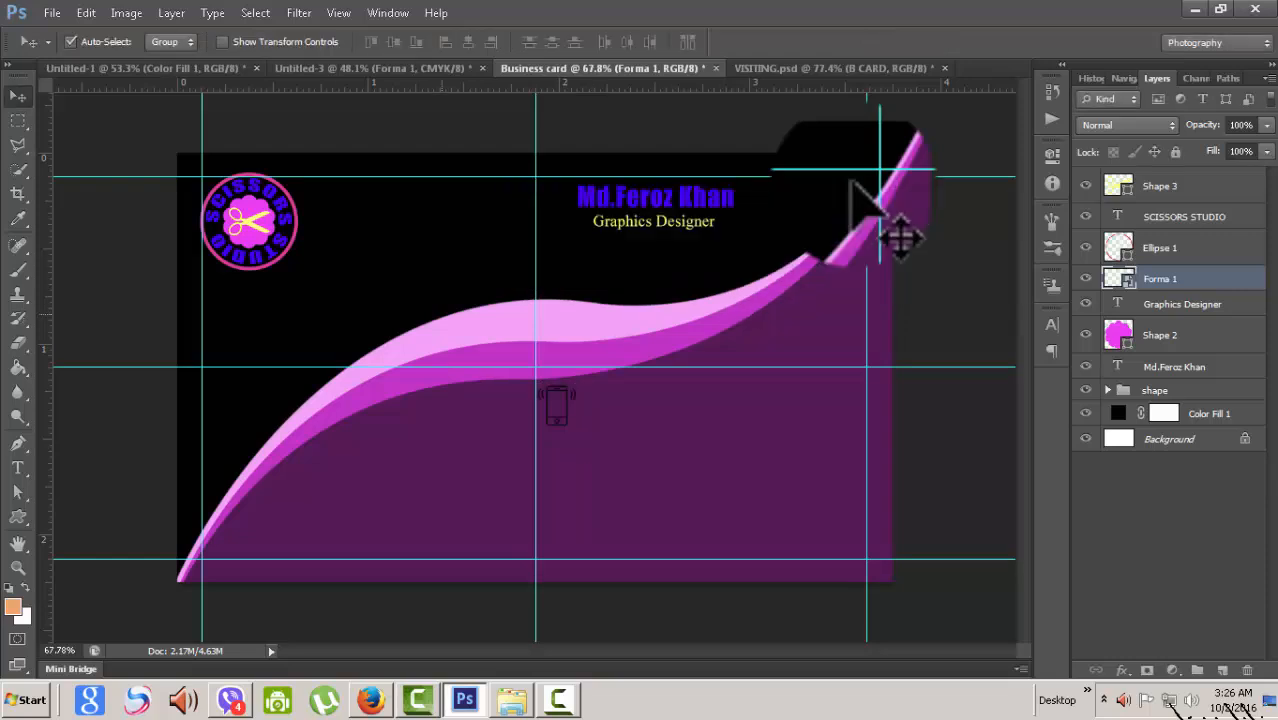
drag(68, 200, 575, 280)
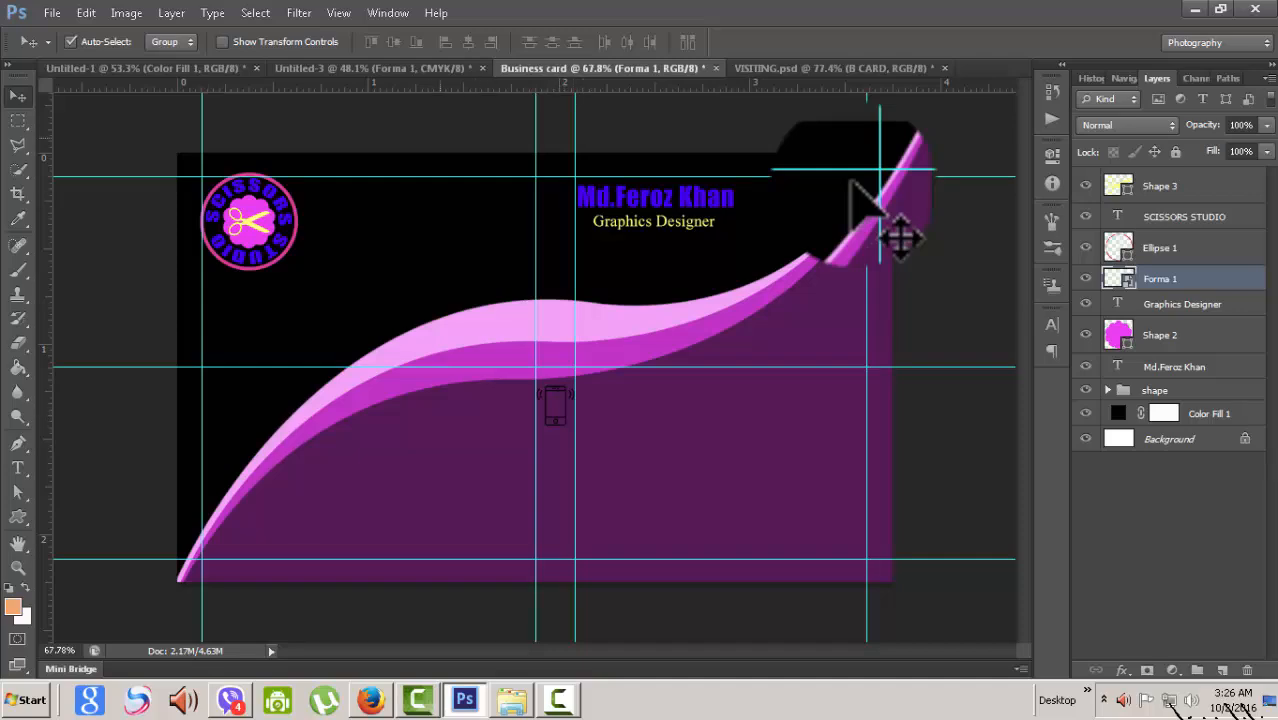
key(ctrl+shift+Tab)
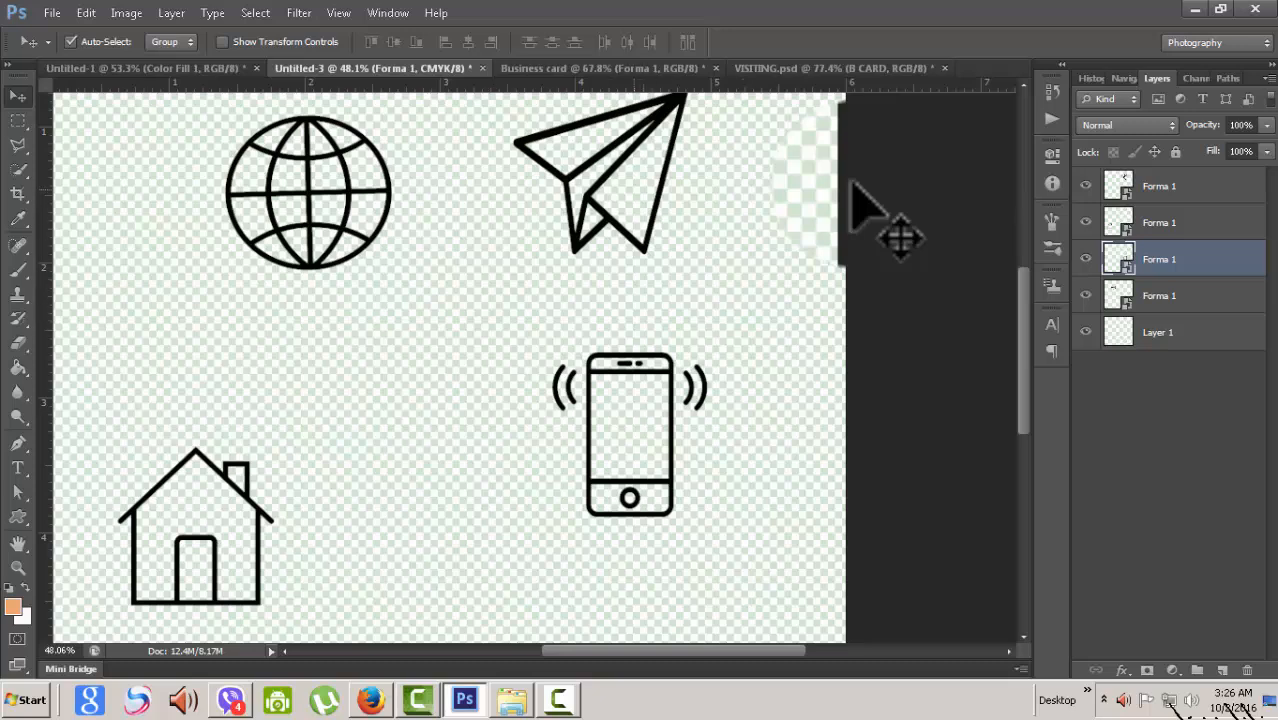
- Select the paper plane's Forma 1 layer and drag the plane onto the business card
click(851, 182)
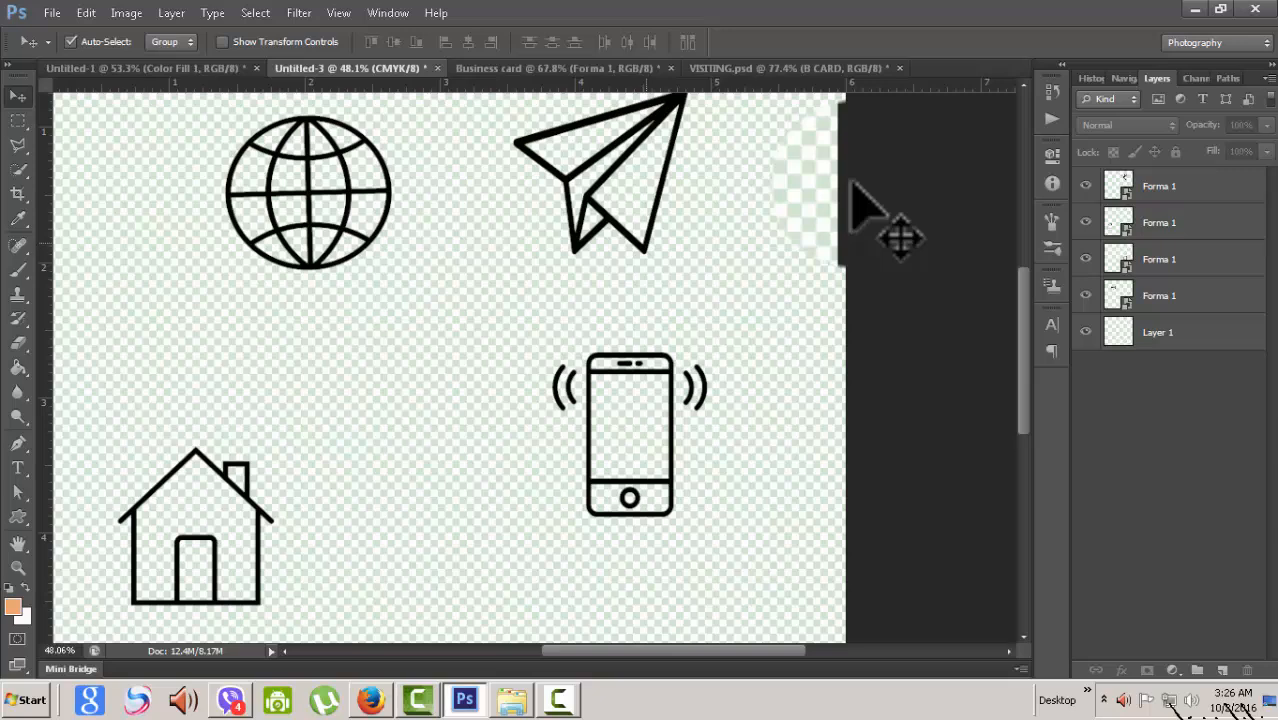
click(645, 248)
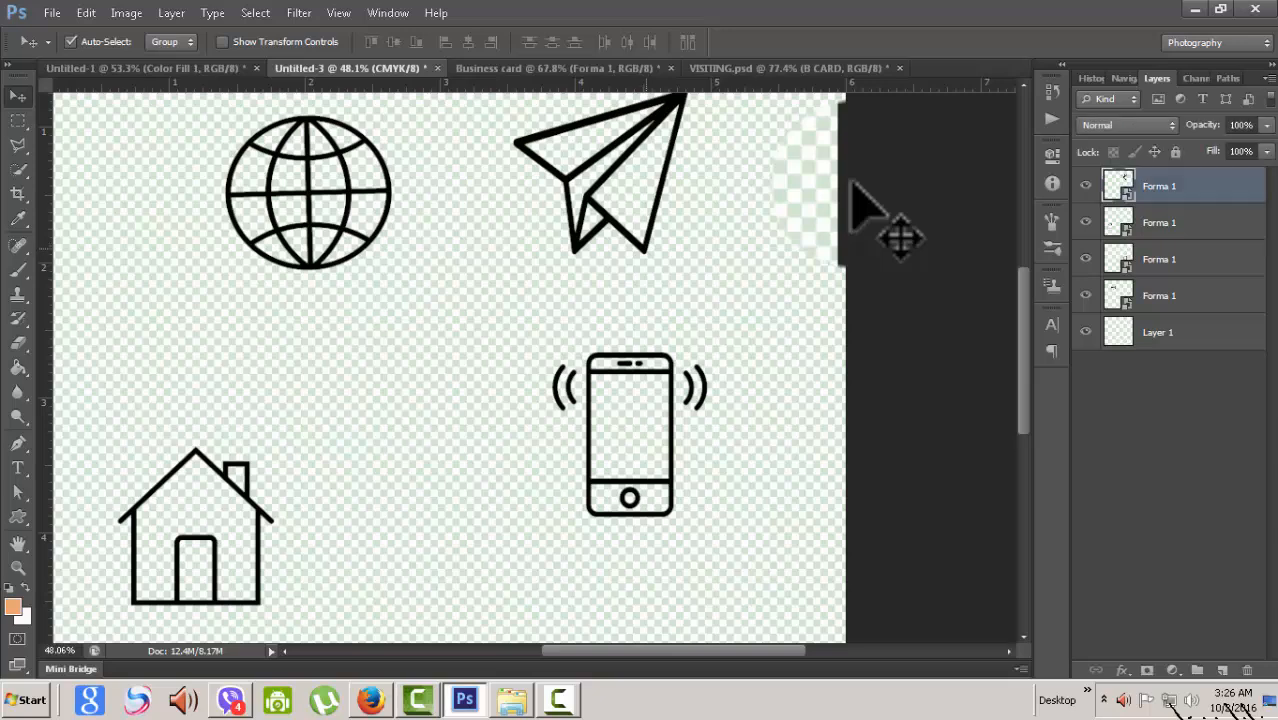
drag(645, 248, 641, 460)
drag(555, 405, 555, 405)
- Scale the paper plane to about 16% and position it directly below the phone icon
key(ctrl+t)
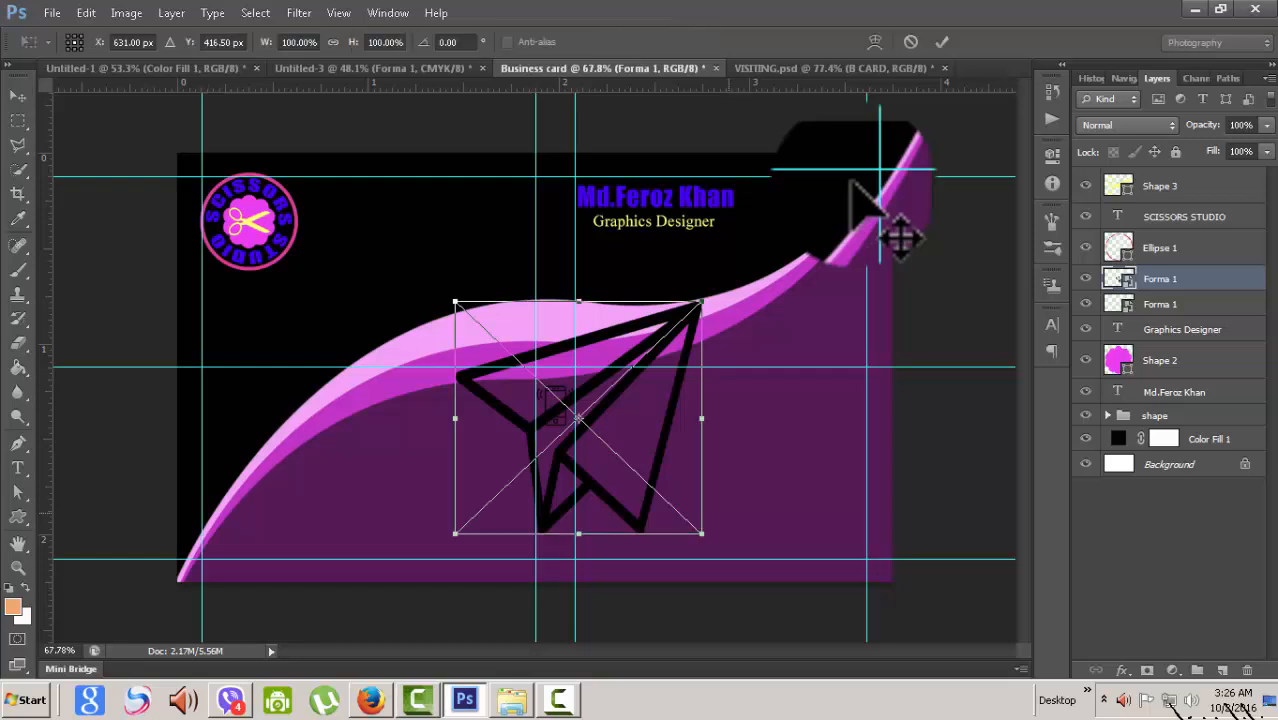
drag(701, 301, 599, 399)
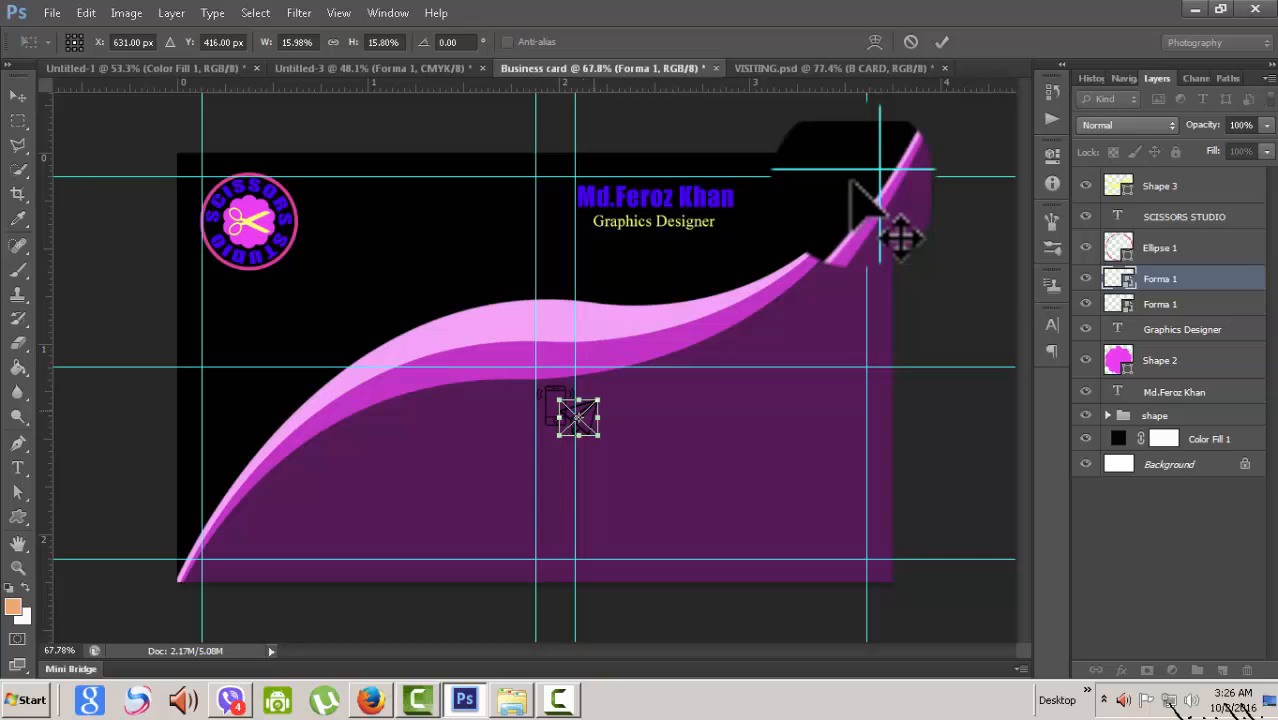
key(Left)
key(Left)
key(Left)
key(Left)
key(Left)
key(Left)
key(Left)
key(Left)
key(Left)
key(Left)
key(Left)
key(Left)
key(Left)
key(Left)
key(Left)
key(Left)
key(Left)
key(Left)
key(Left)
key(Left)
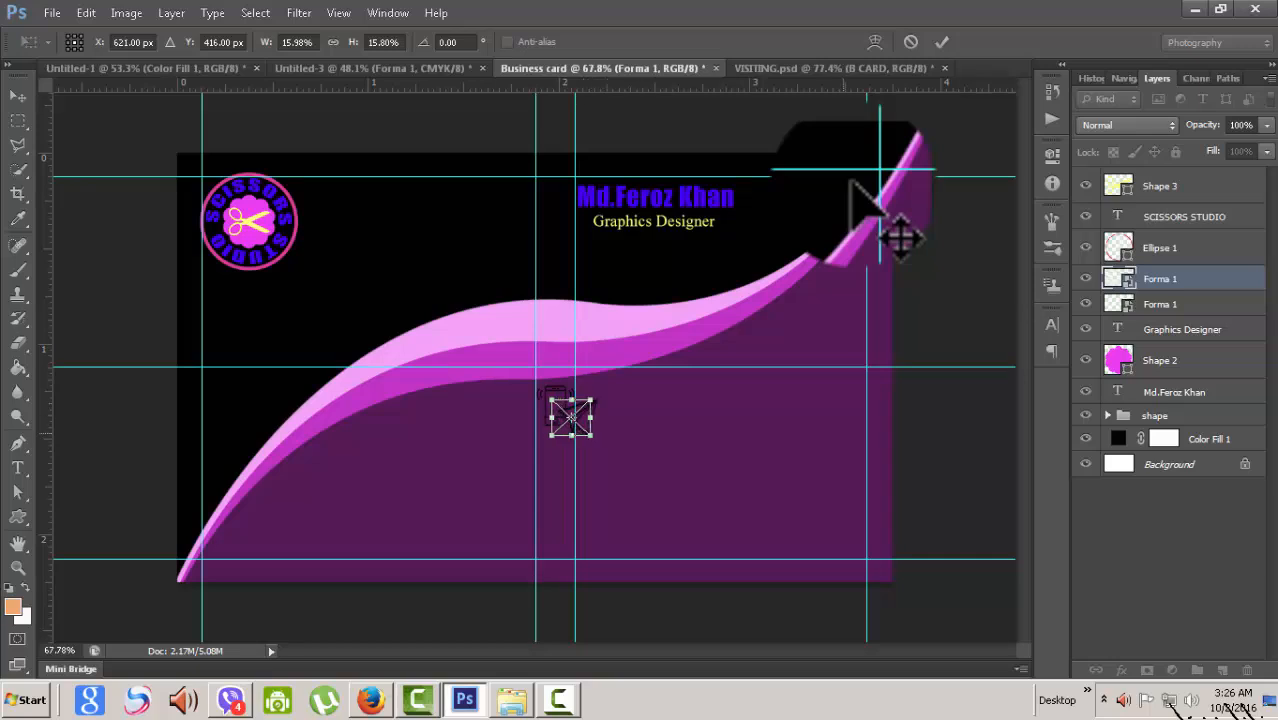
key(Left)
key(Left)
key(Left)
key(Left)
key(Down)
key(Down)
key(Down)
key(Down)
key(Down)
key(Down)
key(Down)
key(Down)
key(Down)
key(Down)
key(Down)
key(Down)
key(Down)
key(Down)
key(Down)
key(Down)
key(Down)
key(Down)
key(Down)
key(Down)
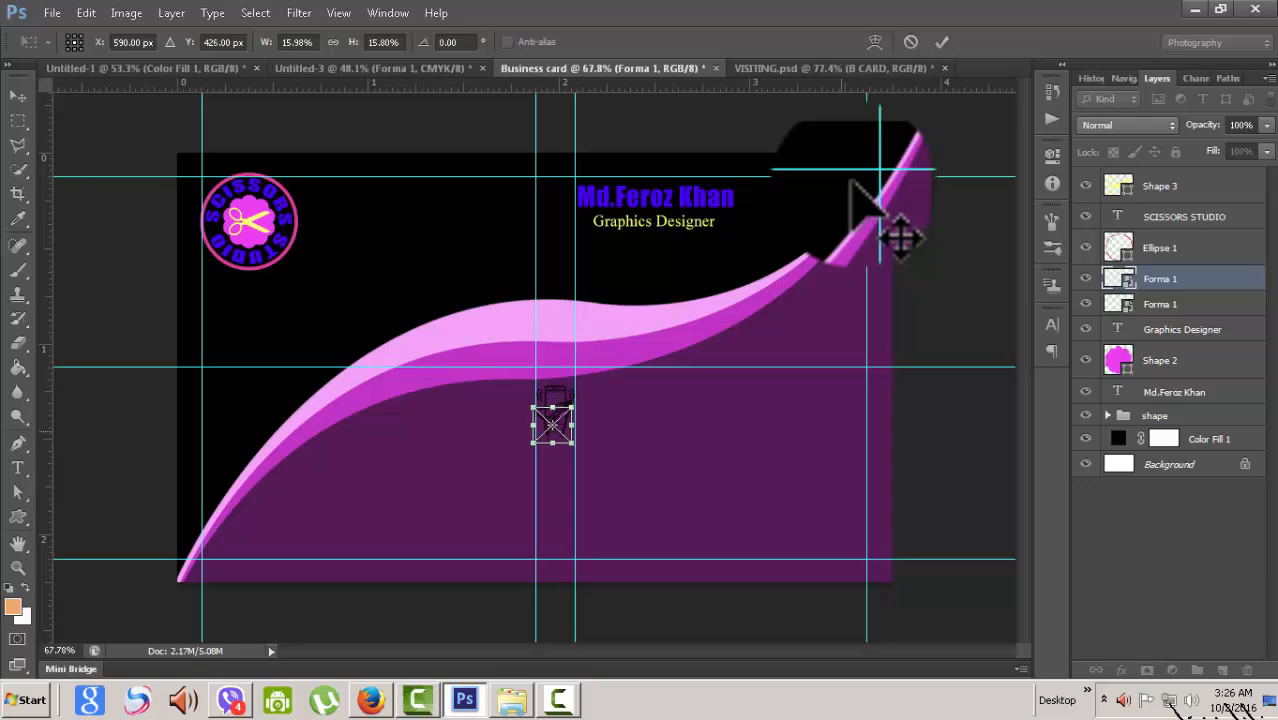
key(Down)
key(Down)
key(Down)
key(Down)
key(Down)
key(Down)
key(Down)
key(Down)
key(Down)
key(Down)
key(Down)
key(Down)
key(Down)
key(Down)
key(Down)
key(Down)
key(Down)
key(Down)
key(Down)
key(Down)
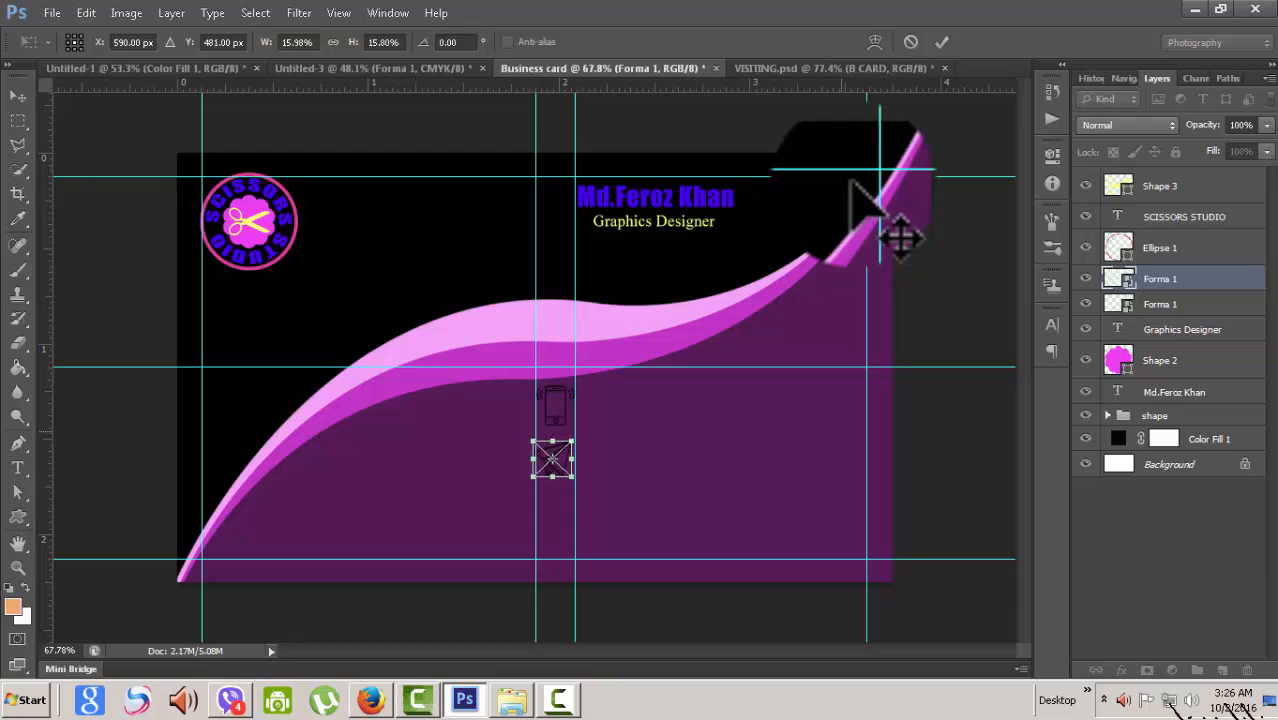
key(Up)
key(Up)
key(Up)
key(Up)
key(Up)
key(Up)
key(Up)
key(Up)
key(Up)
key(Up)
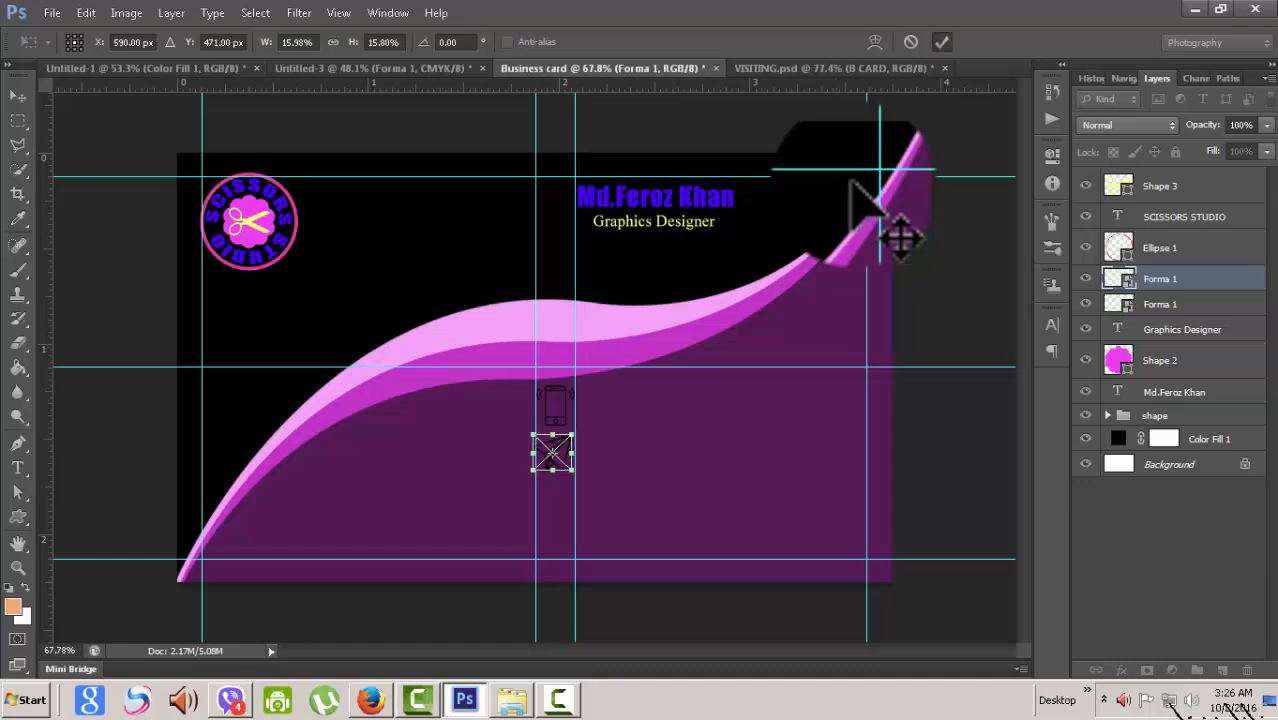
key(Return)
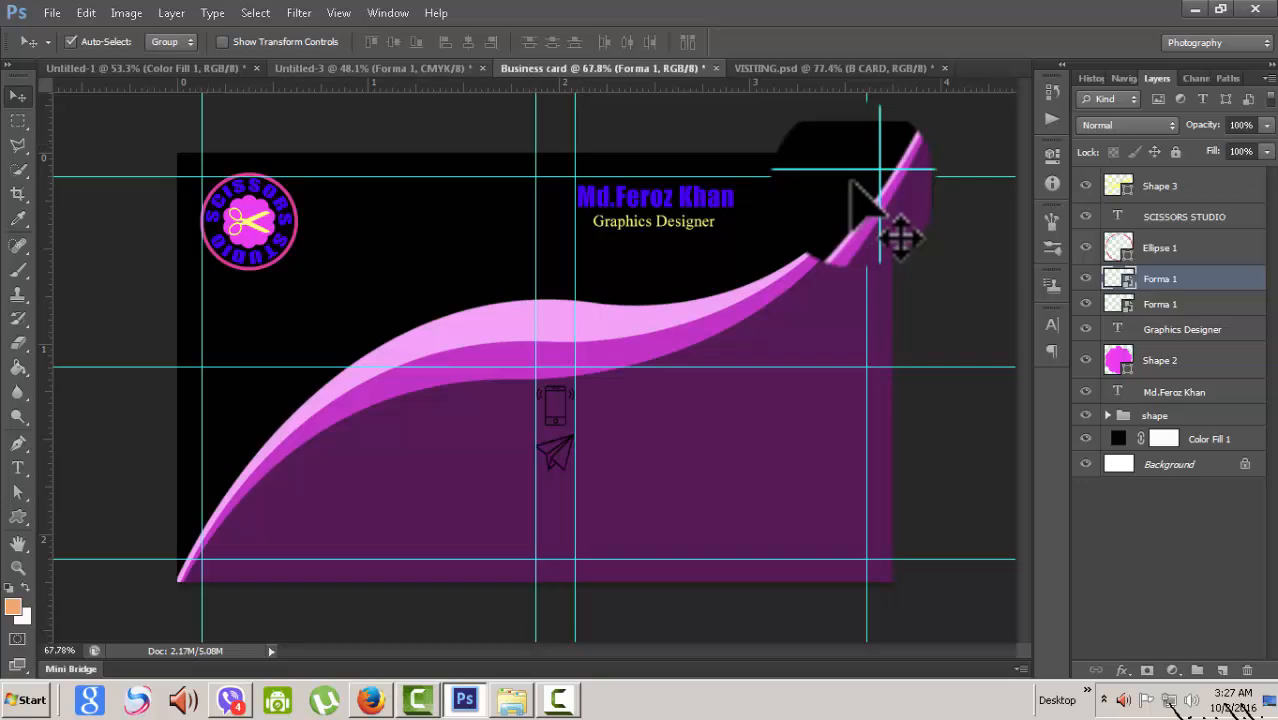
- Copy the globe icon's layer from Untitled-3 onto the business card
key(ctrl+shift+Tab)
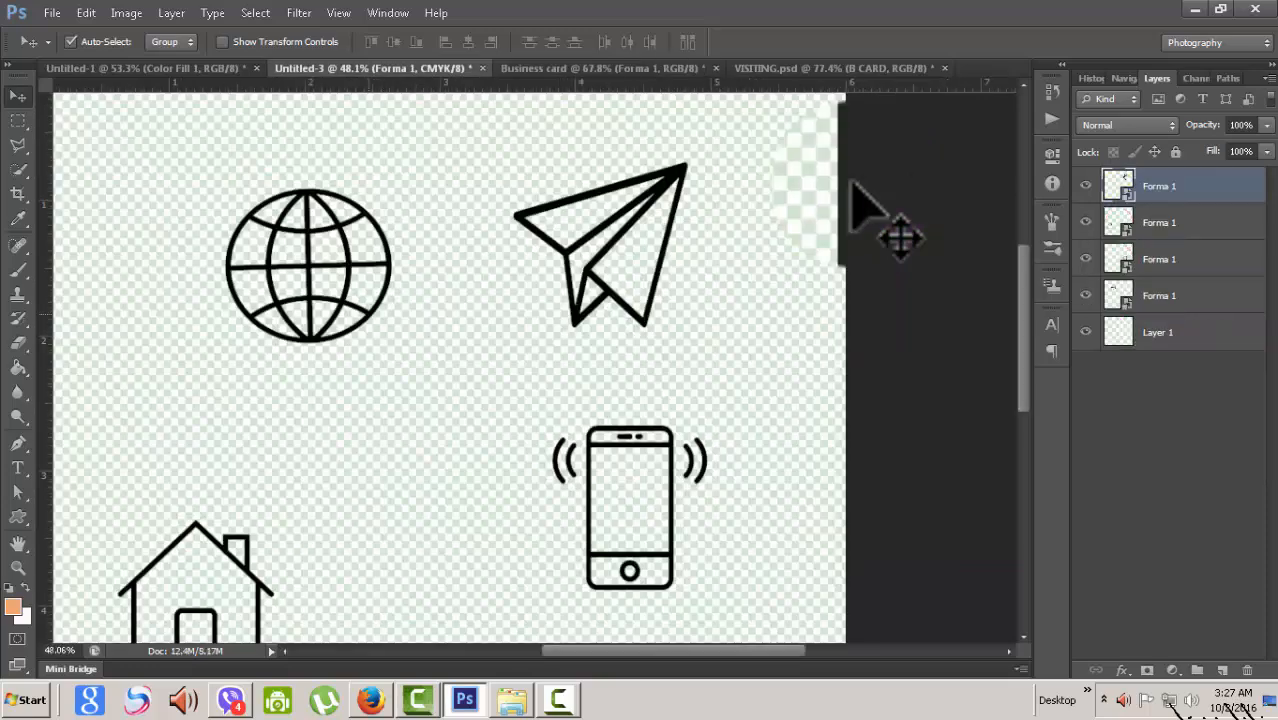
click(308, 266)
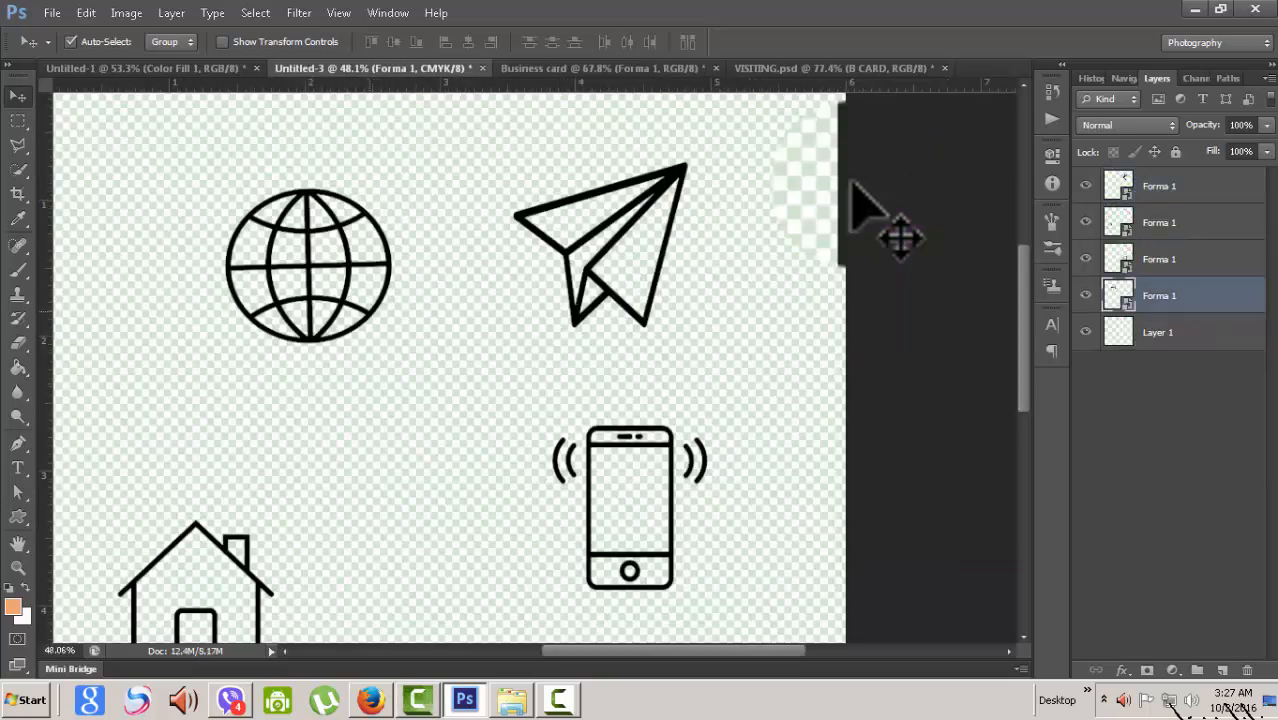
drag(308, 266, 420, 300)
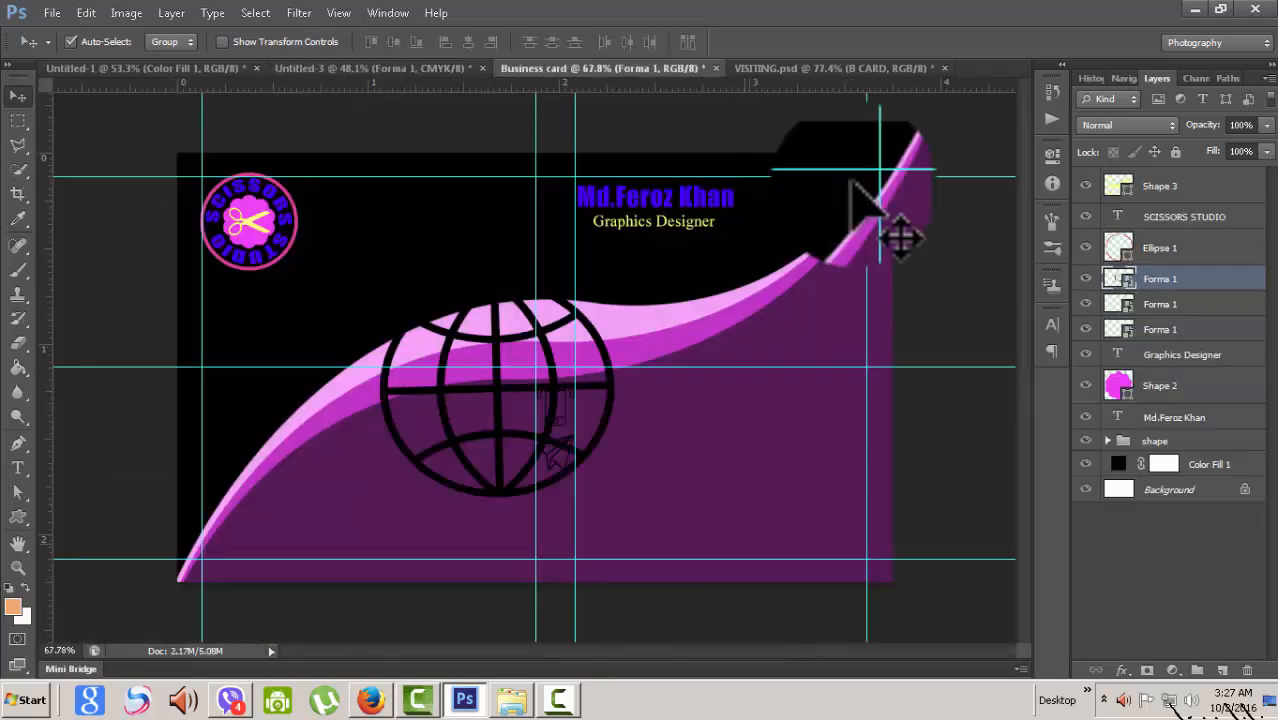
- Scale the globe to about 14% and place it just under the paper plane
key(ctrl+t)
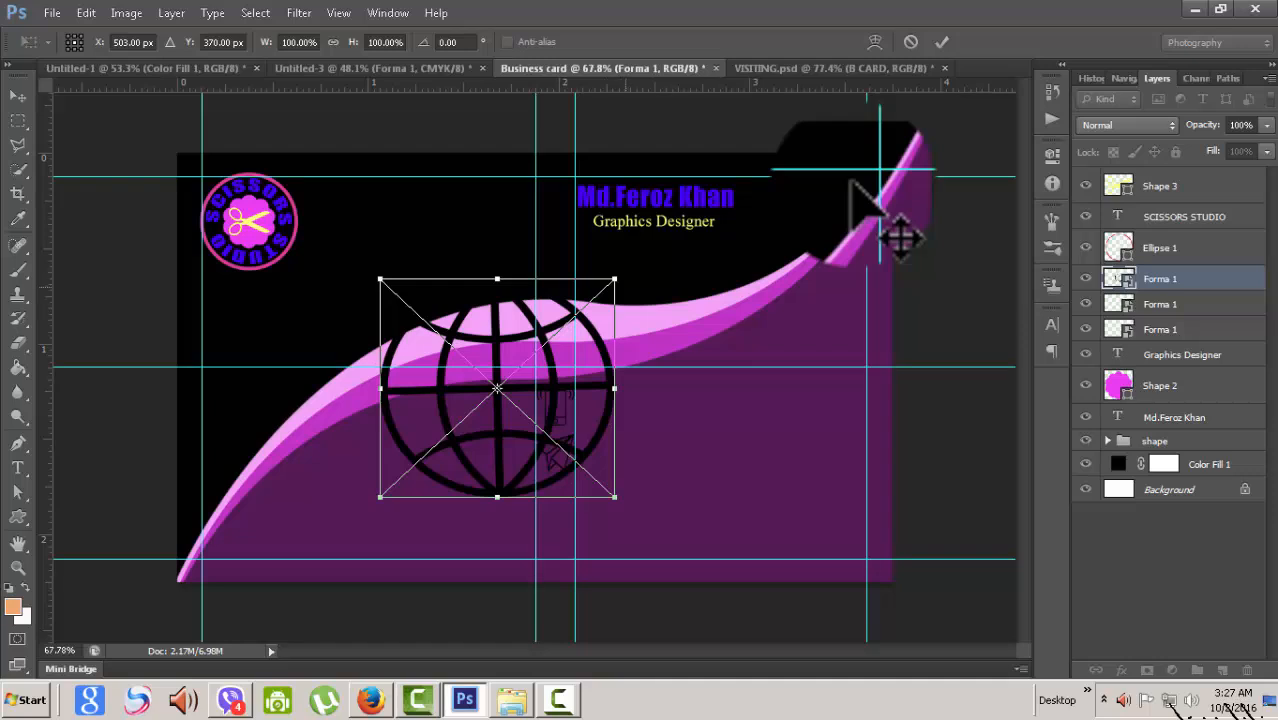
drag(614, 279, 514, 374)
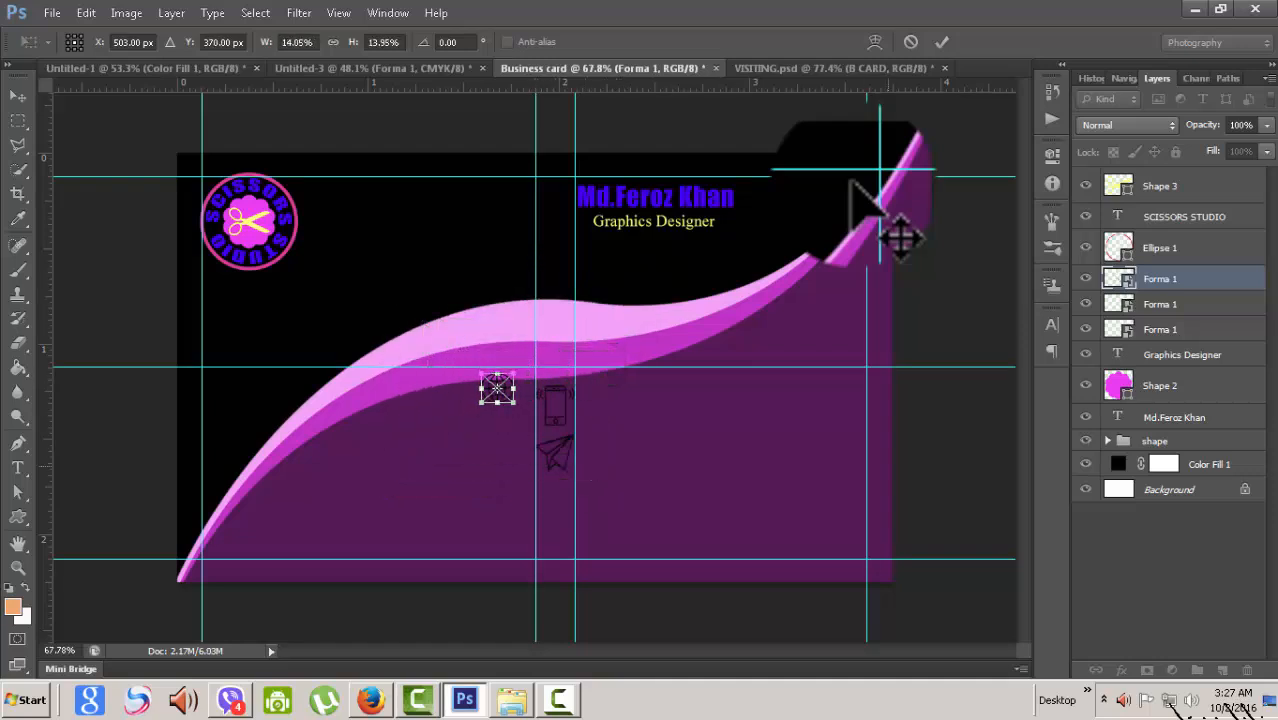
key(Down)
key(Down)
key(Down)
key(Down)
key(Down)
key(Down)
key(Down)
key(Down)
key(Down)
key(Down)
key(Down)
key(Down)
key(Down)
key(Down)
key(Down)
key(Down)
key(Down)
key(Down)
key(Down)
key(Down)
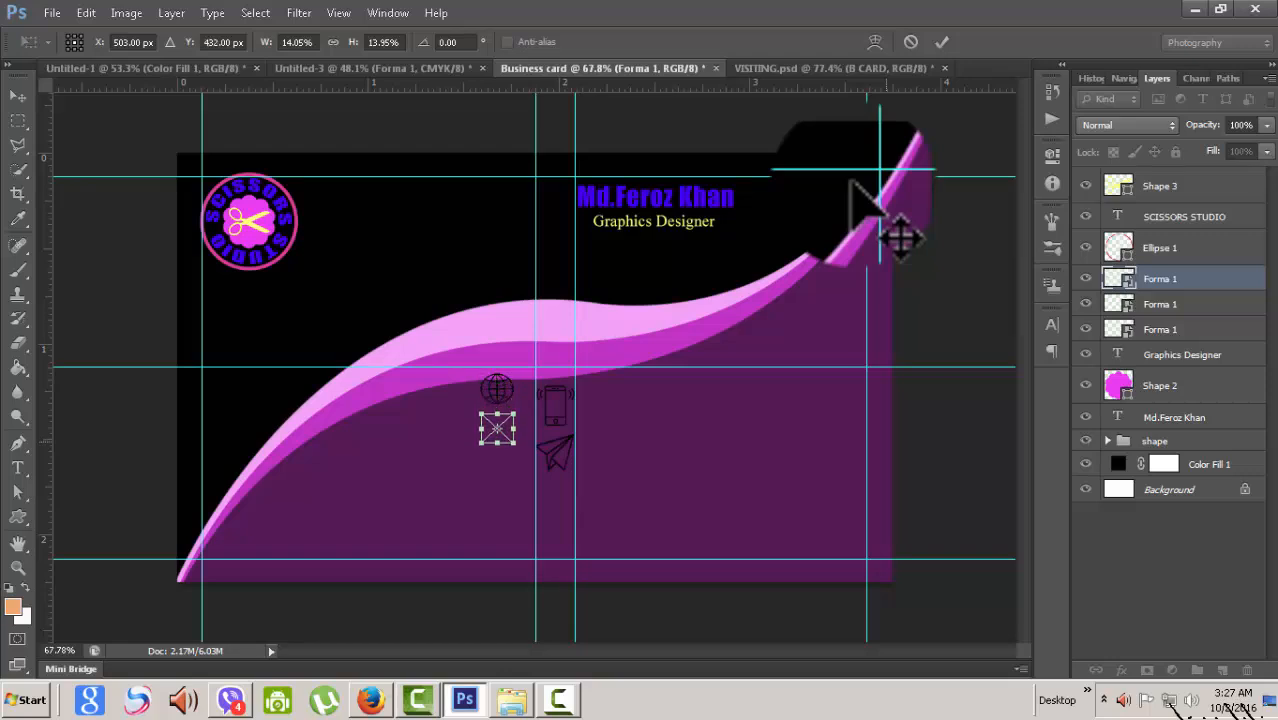
key(Down)
key(Down)
key(Down)
key(Down)
key(Down)
key(Down)
key(Down)
key(Down)
key(Down)
key(Down)
key(Down)
key(Down)
key(Down)
key(Down)
key(Down)
key(Down)
key(Down)
key(Down)
key(Down)
key(Down)
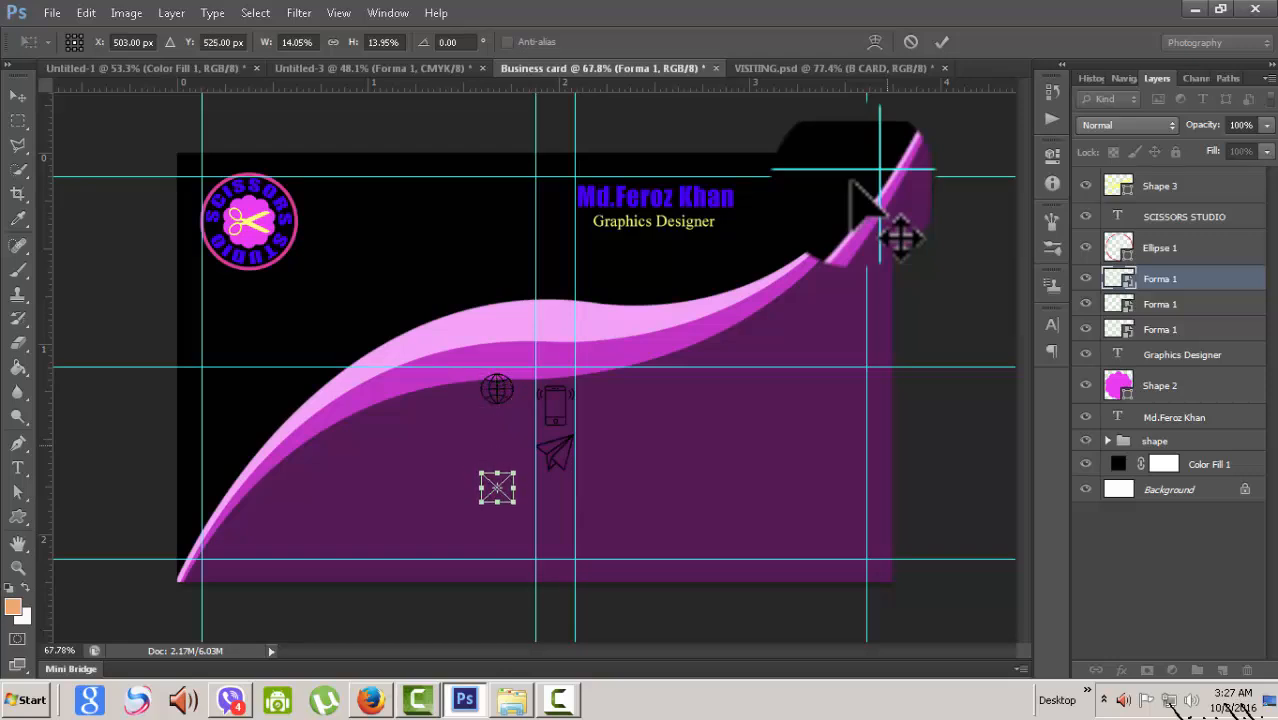
key(Down)
key(Down)
key(Down)
key(Right)
key(Right)
key(Right)
key(Right)
key(Right)
key(Right)
key(Right)
key(Right)
key(Right)
key(Right)
key(Right)
key(Right)
key(Right)
key(Right)
key(Right)
key(Right)
key(Right)
key(Right)
key(Right)
key(Right)
key(Right)
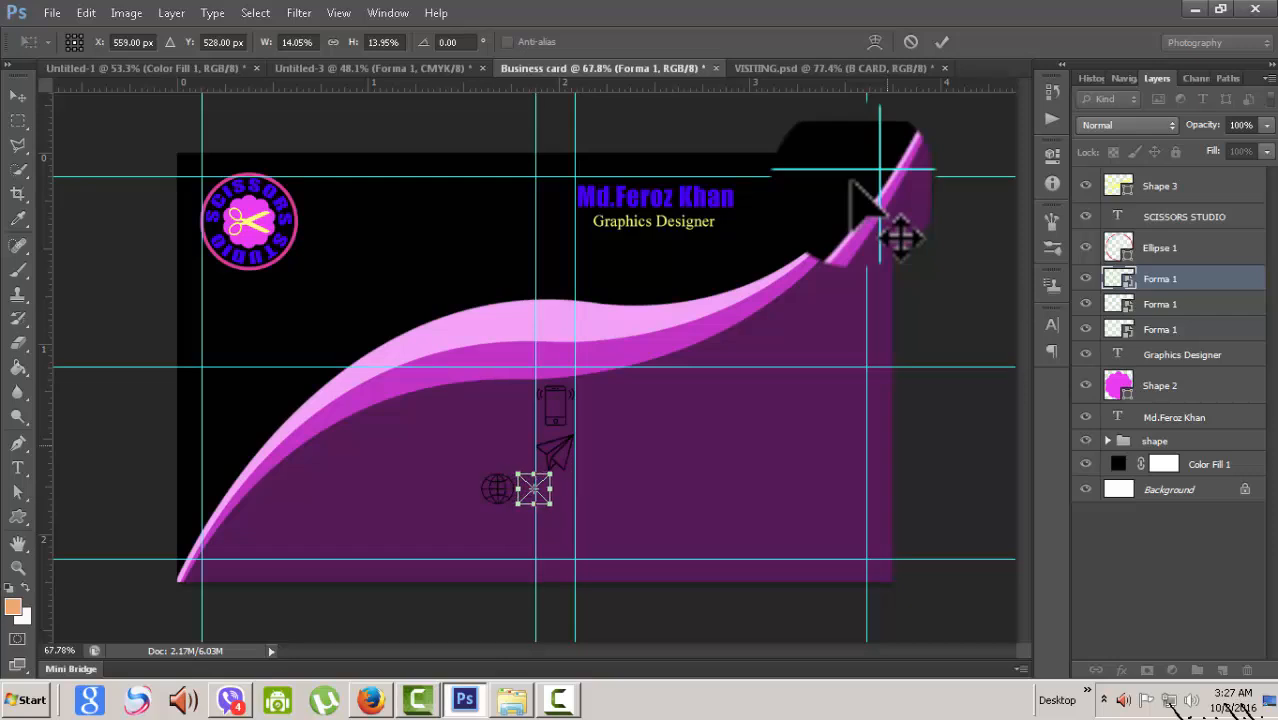
key(Left)
key(Left)
key(Left)
key(Left)
key(Left)
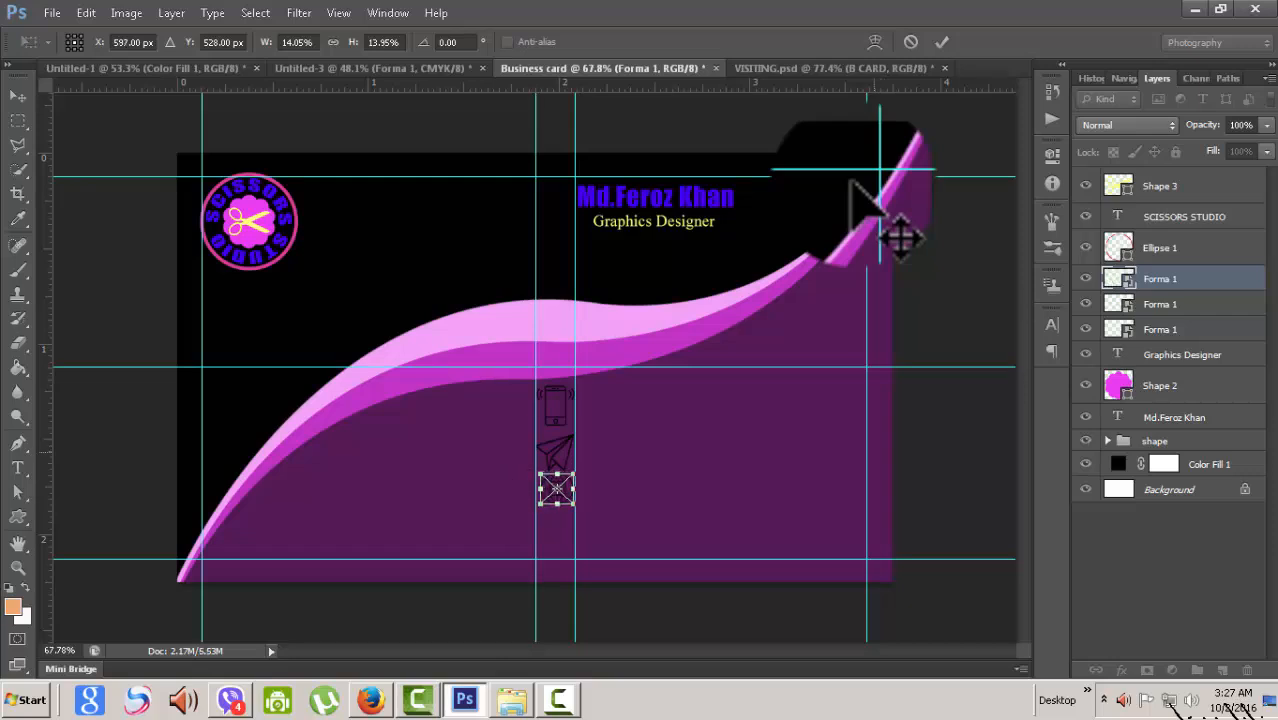
key(Down)
key(Down)
key(Down)
key(Down)
key(Down)
key(Down)
key(Down)
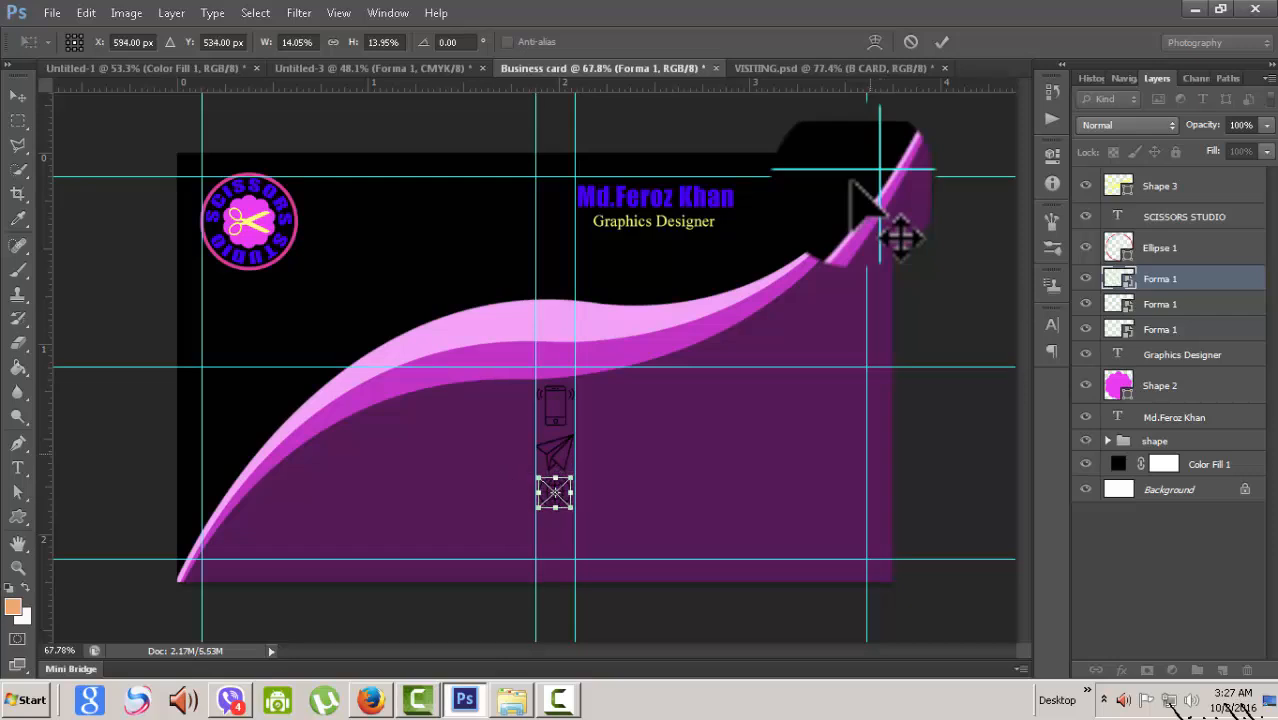
key(Return)
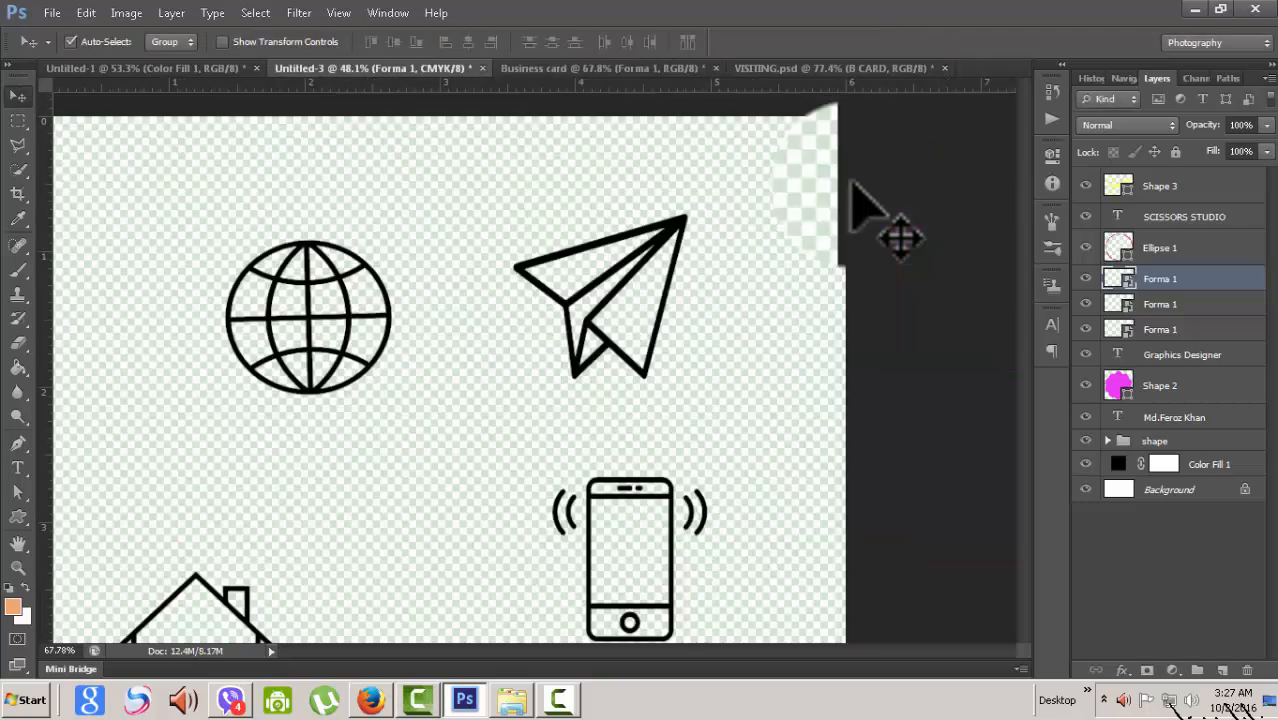
- Bring the house icon from Untitled-3 over onto the business card
key(ctrl+shift+Tab)
scroll(852, 185, down, 5)
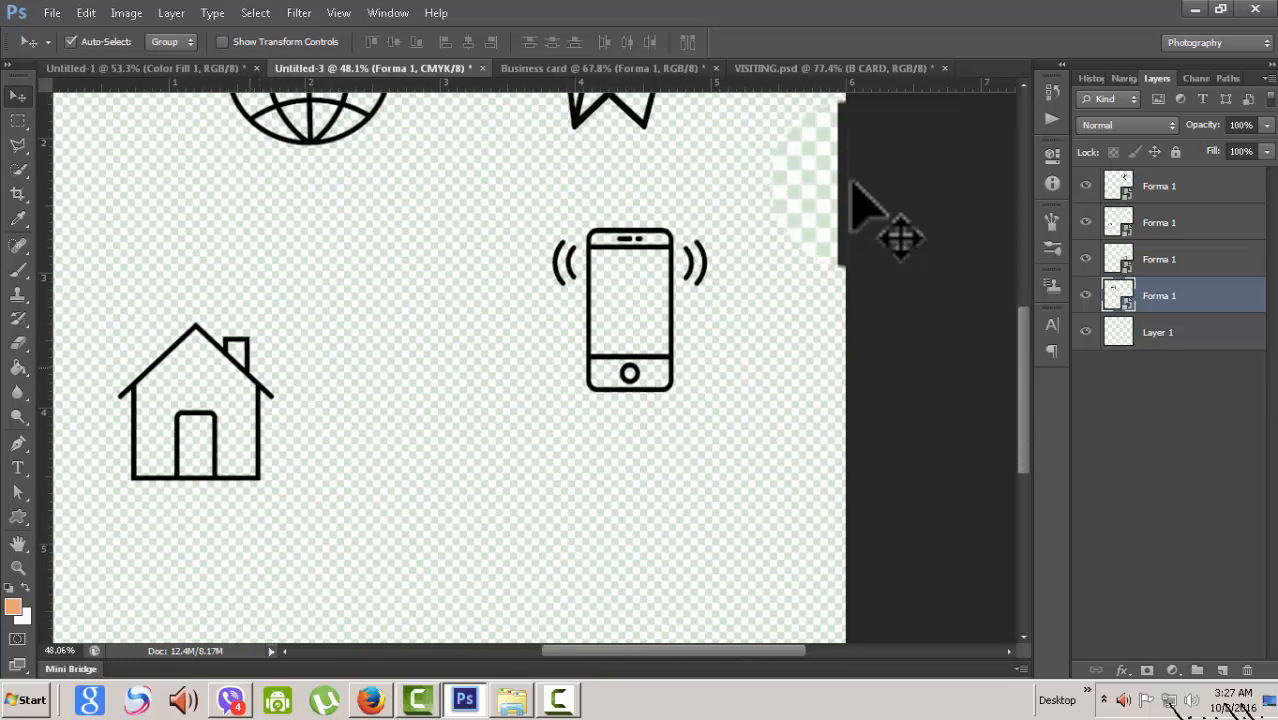
drag(237, 345, 570, 58)
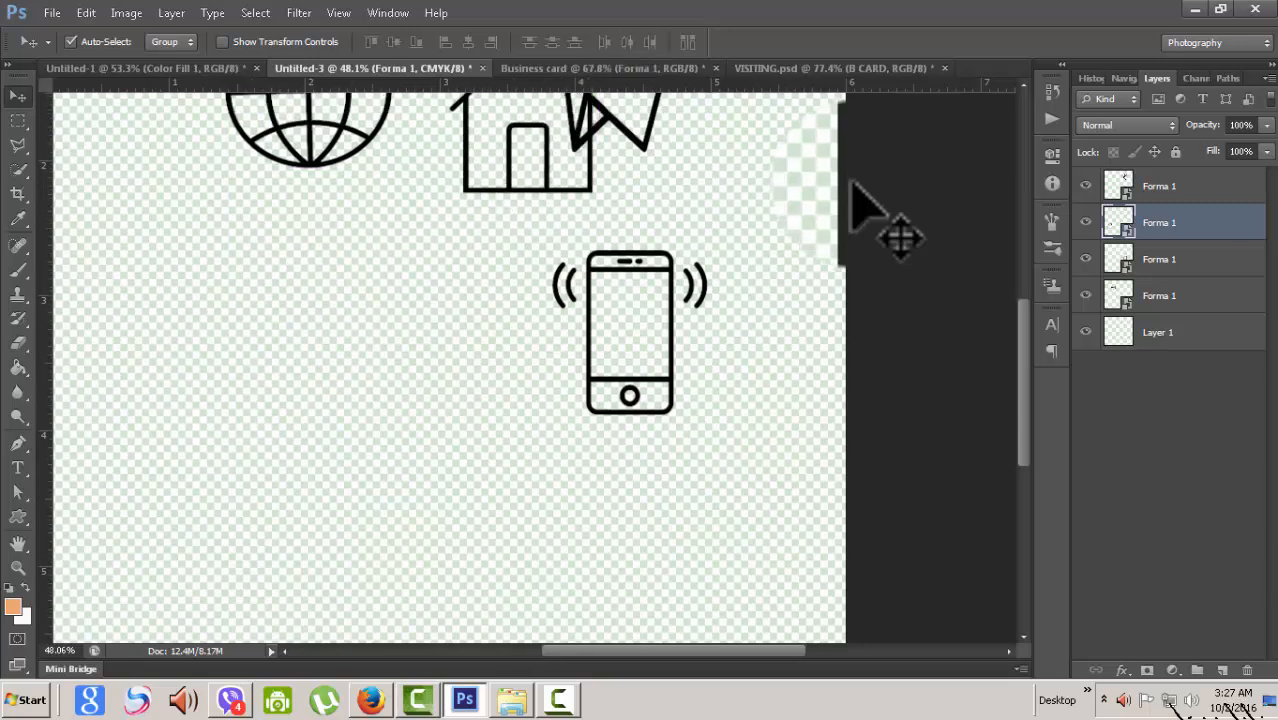
drag(851, 182, 851, 182)
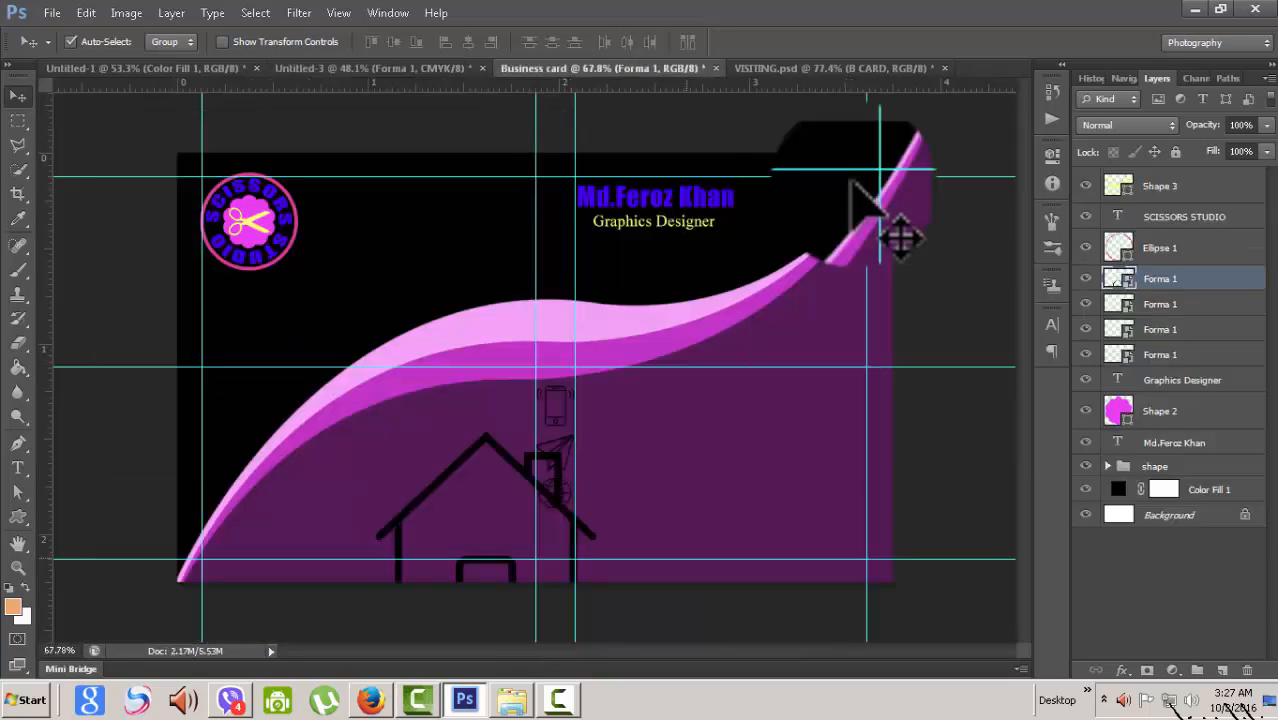
- Scale the house to about 15% and set it beneath the globe, completing the icon column
key(ctrl+t)
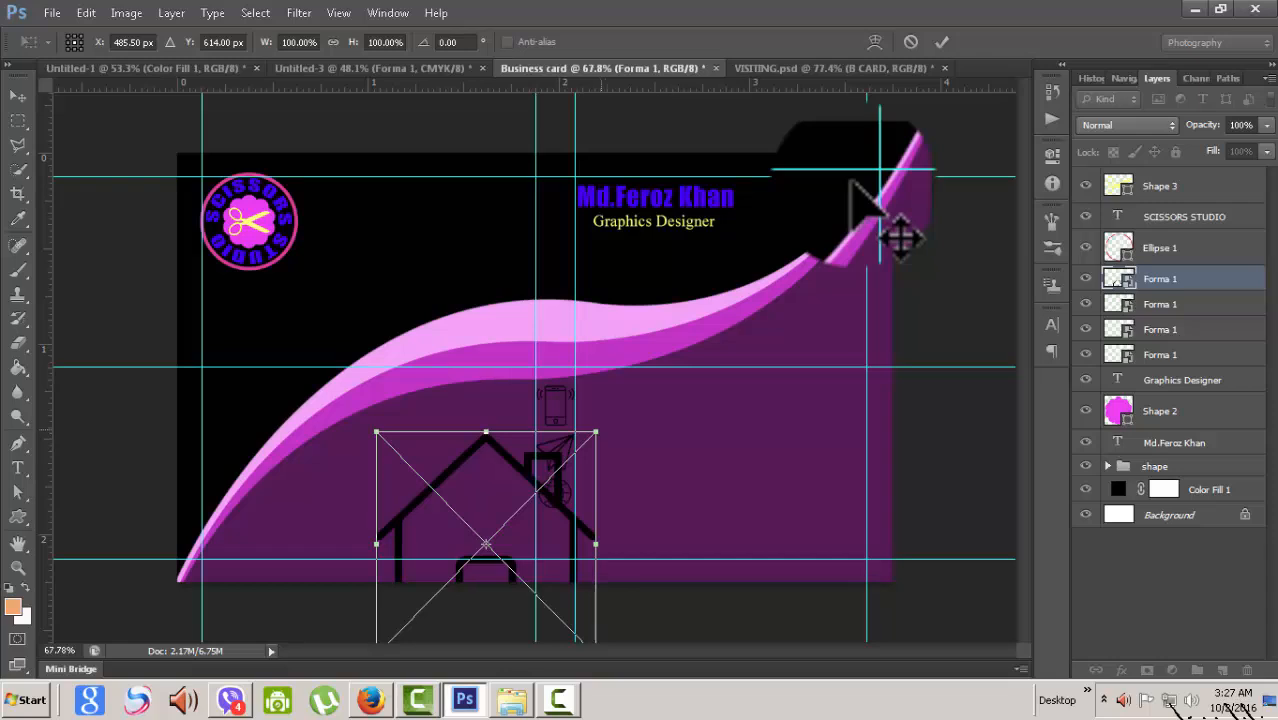
drag(596, 432, 504, 525)
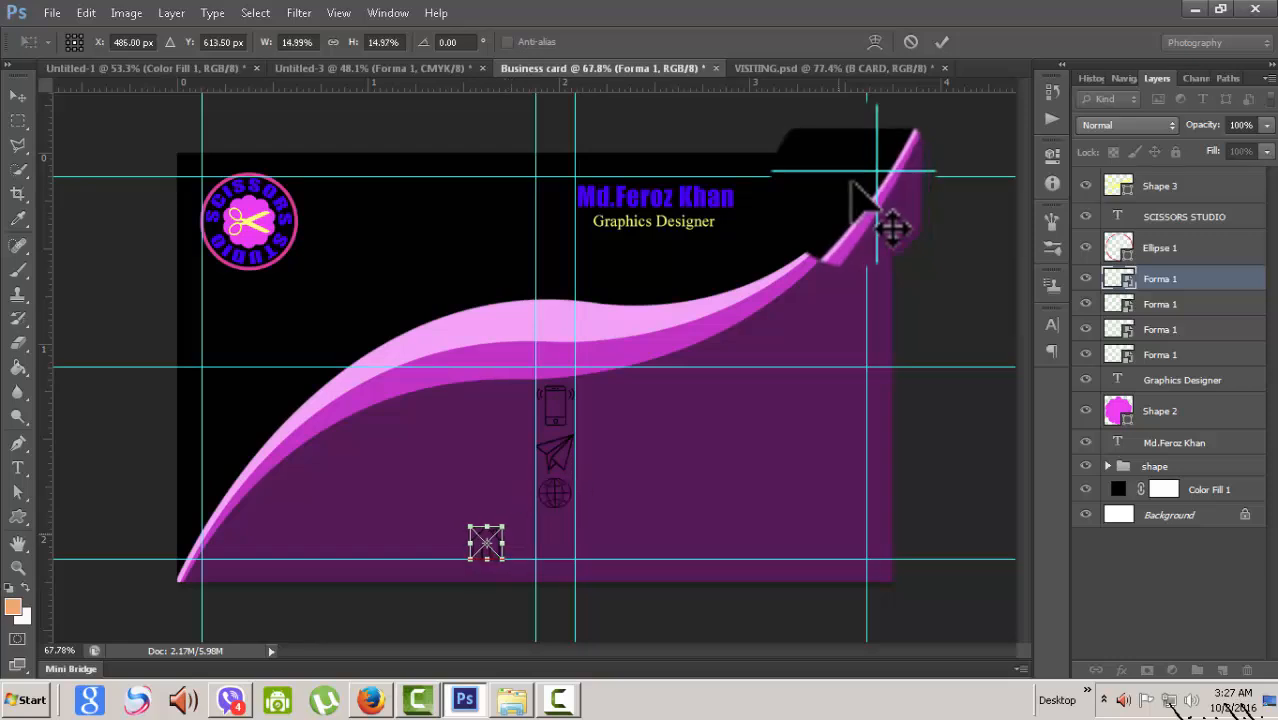
key(Right)
key(Right)
key(Right)
key(Right)
key(Right)
key(Right)
key(Right)
key(Right)
key(Right)
key(Right)
key(Right)
key(Right)
key(Right)
key(Right)
key(Right)
key(Right)
key(Right)
key(Right)
key(Right)
key(Right)
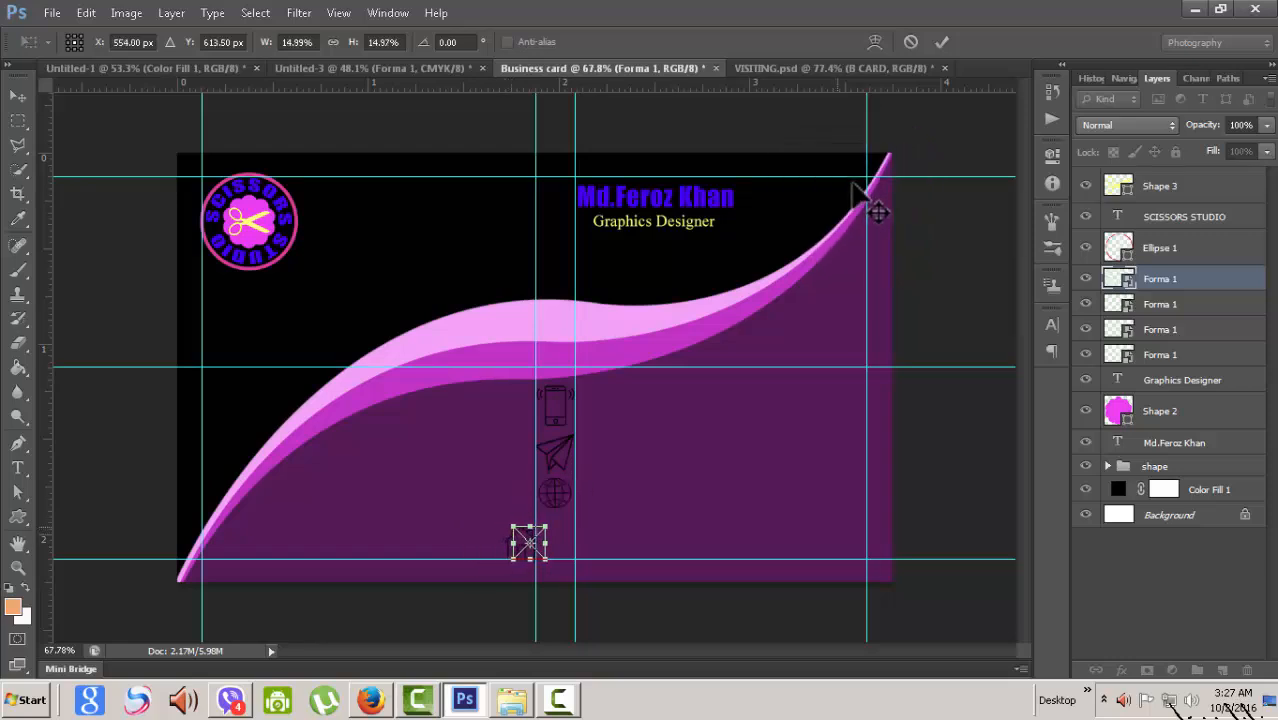
key(Right)
key(Right)
key(Right)
key(Right)
key(Right)
key(Right)
key(Right)
key(Right)
key(Right)
key(Right)
key(Right)
key(Right)
key(Right)
key(Right)
key(Right)
key(Right)
key(Right)
key(Right)
key(Right)
key(Right)
key(Up)
key(Up)
key(Up)
key(Up)
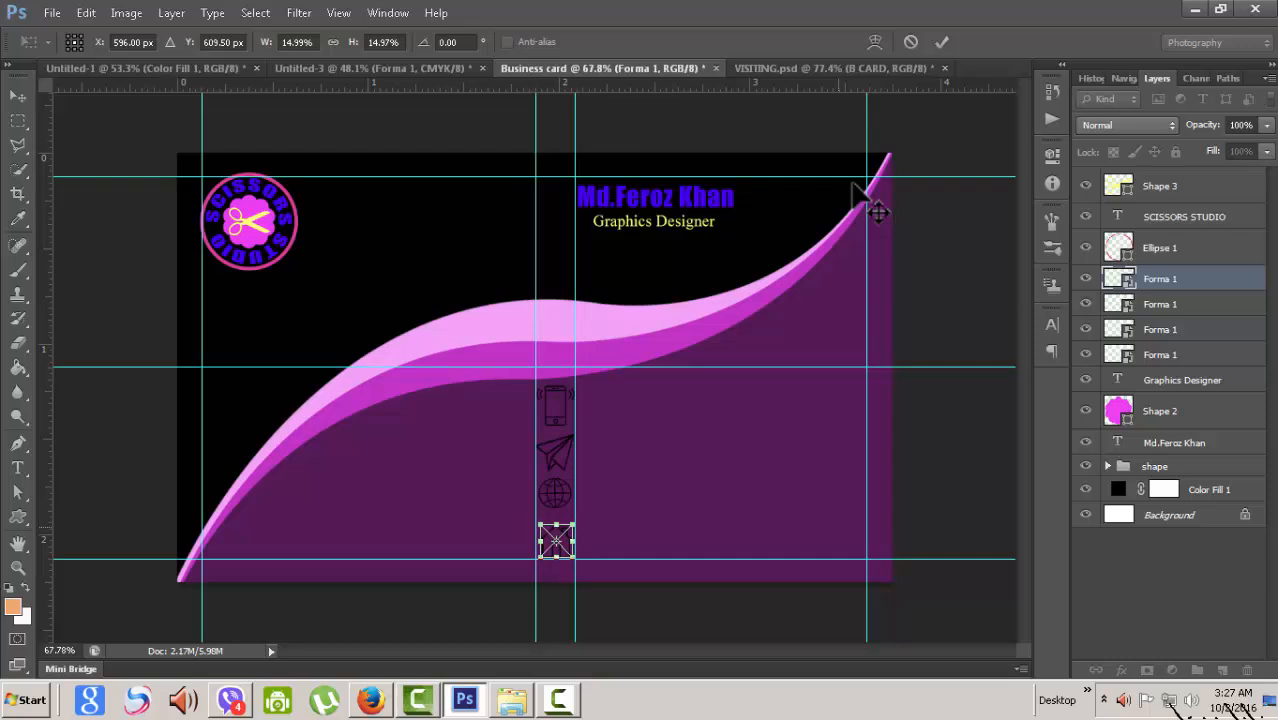
key(Up)
key(Up)
key(Up)
key(Up)
key(Up)
key(Up)
key(Up)
key(Up)
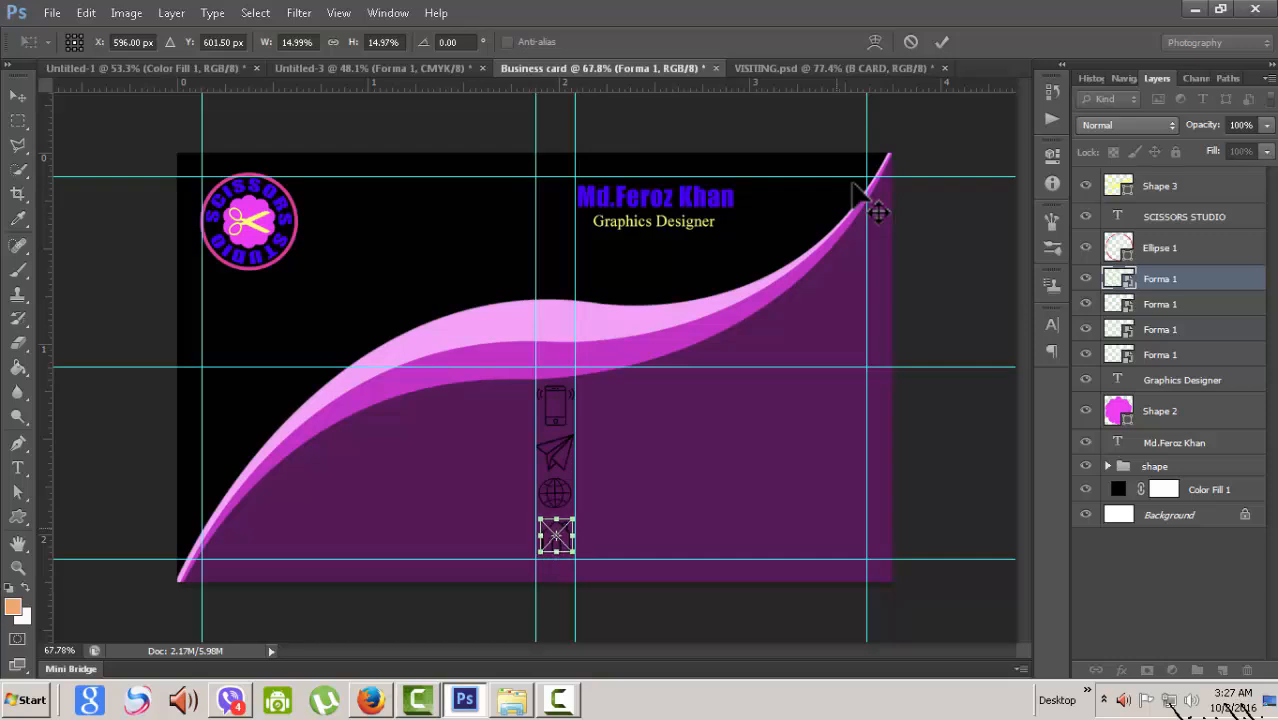
key(Up)
key(Return)
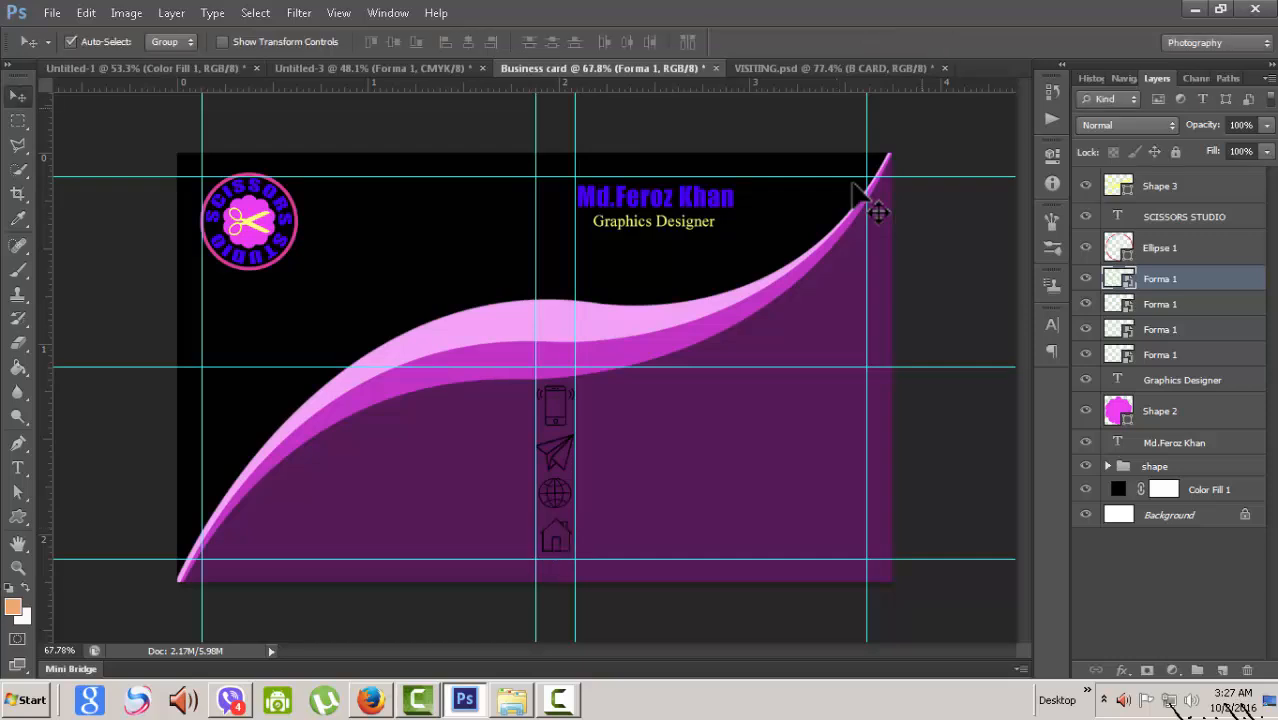
key(ctrl+minus)
key(ctrl+plus)
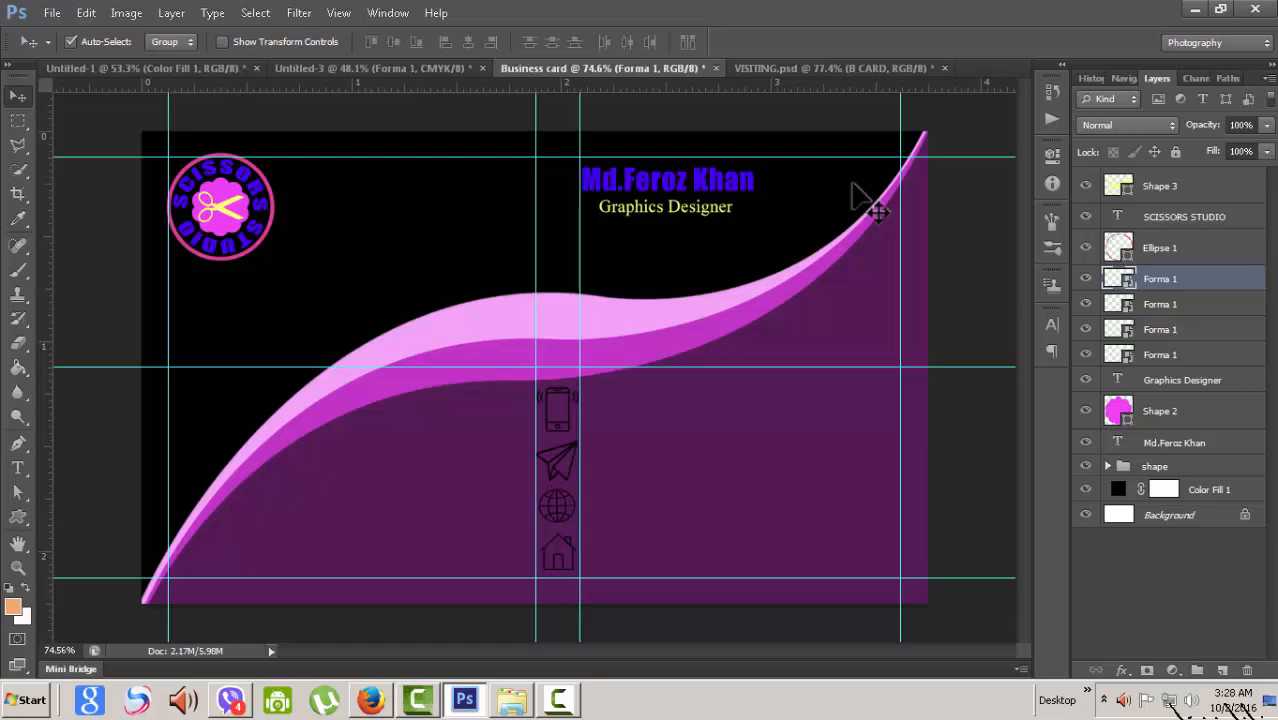
- Rename the house icon's Forma 1 layer to 'home'
key(Delete)
key(ctrl+z)
double_click(1160, 279)
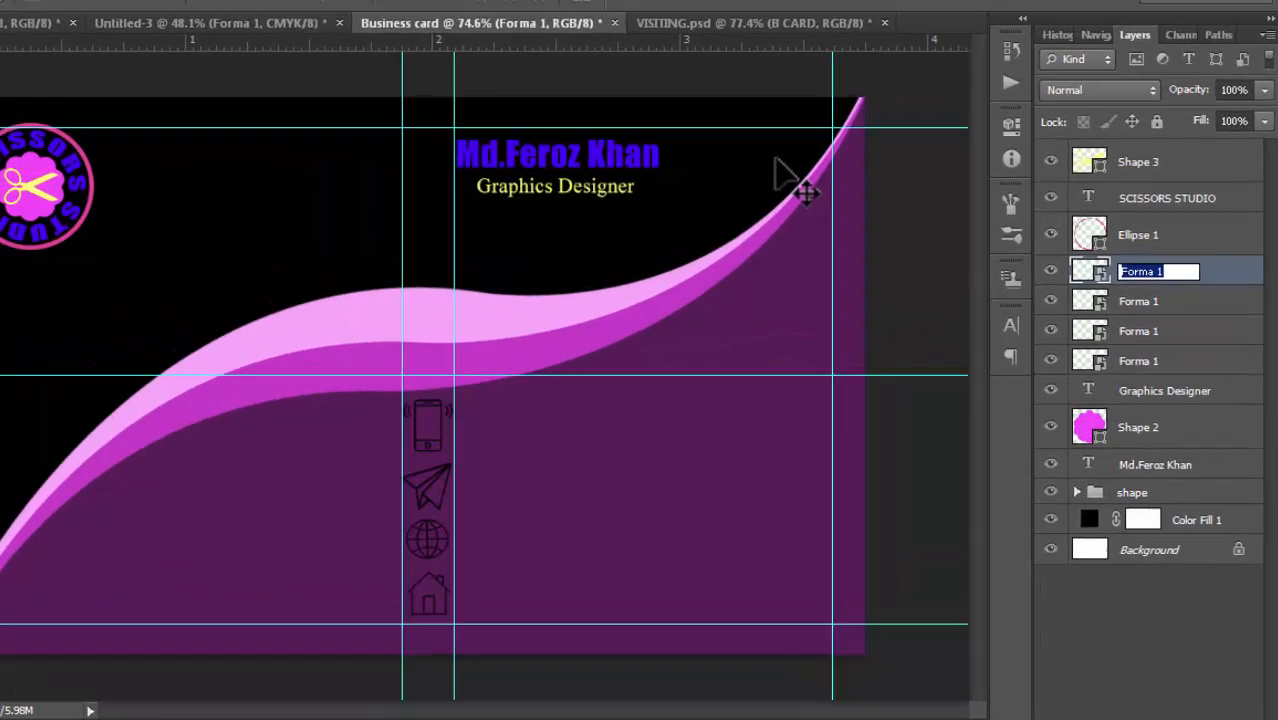
text(hom)
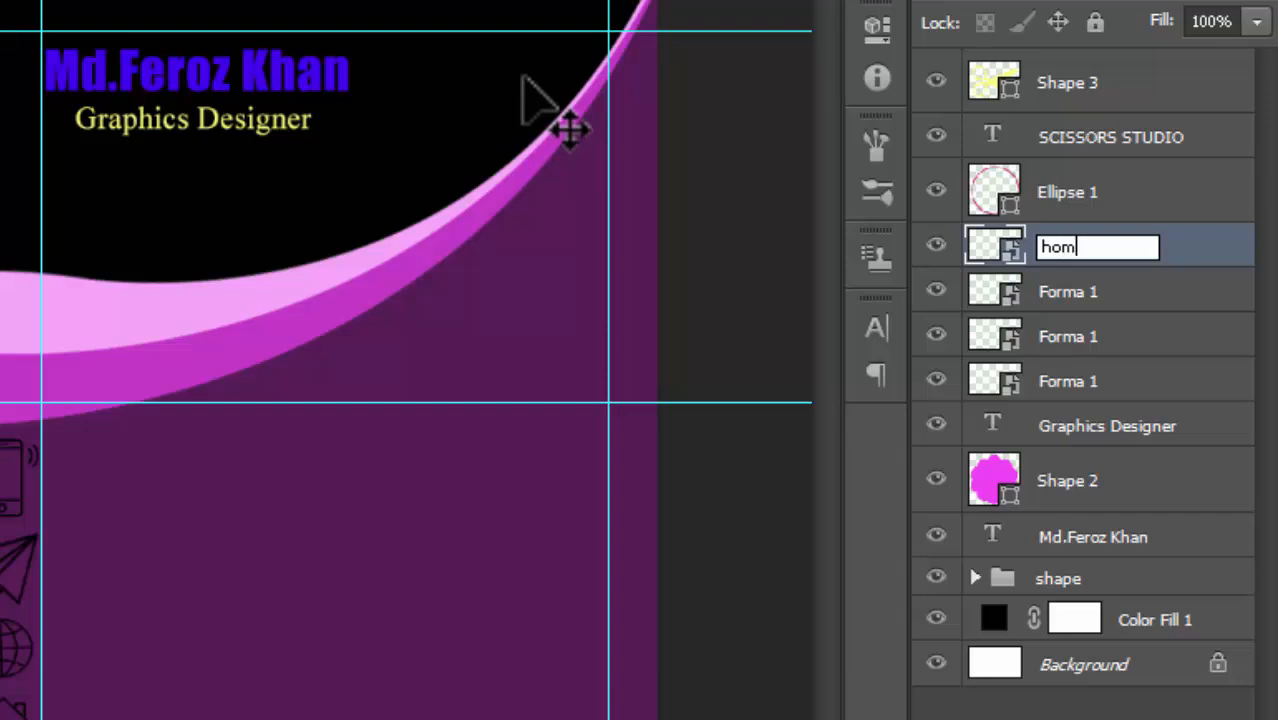
text(e)
click(1100, 291)
- Rename the remaining icon layers to web, email and cell, then select all four
click(936, 290)
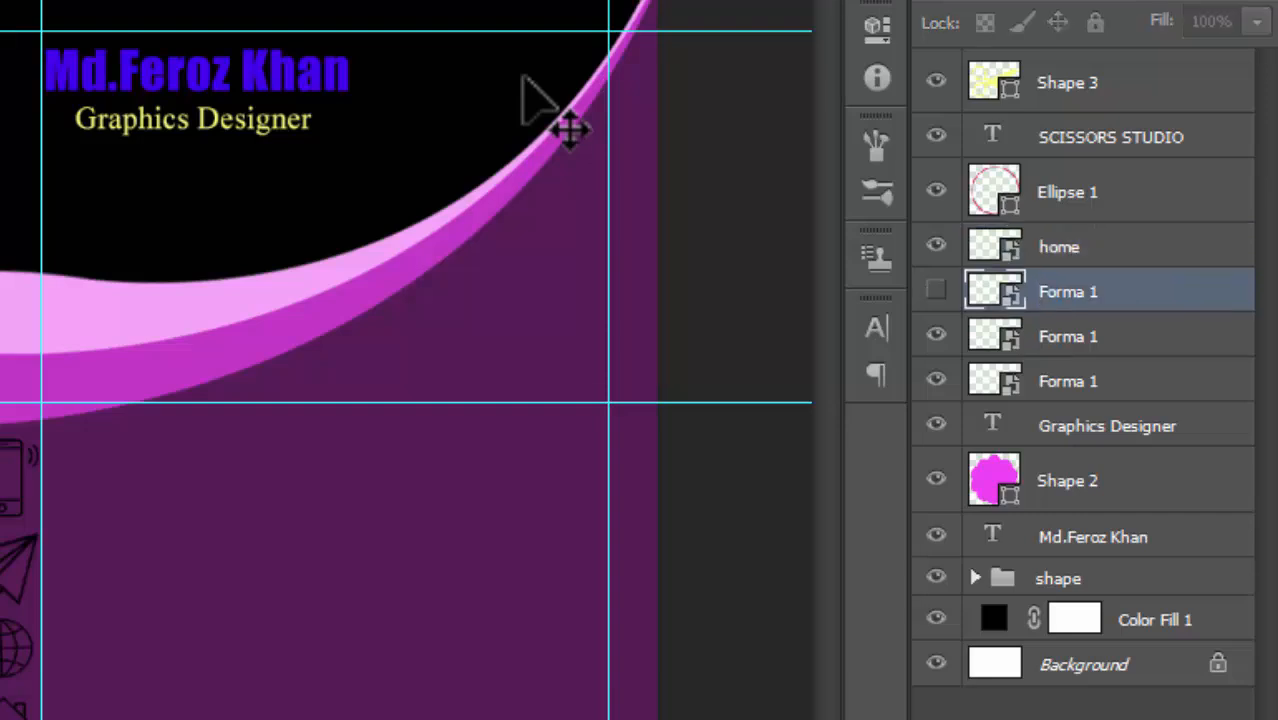
click(936, 290)
double_click(1068, 291)
text(w)
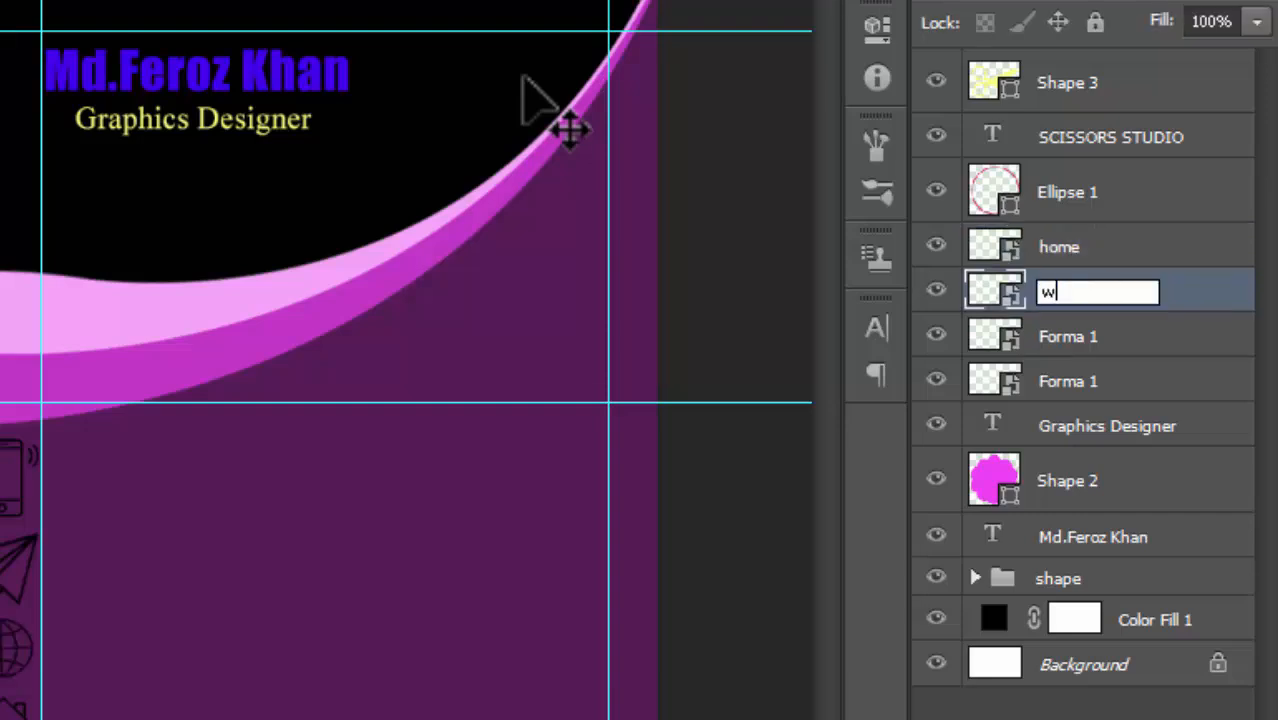
text(eb)
key(Tab)
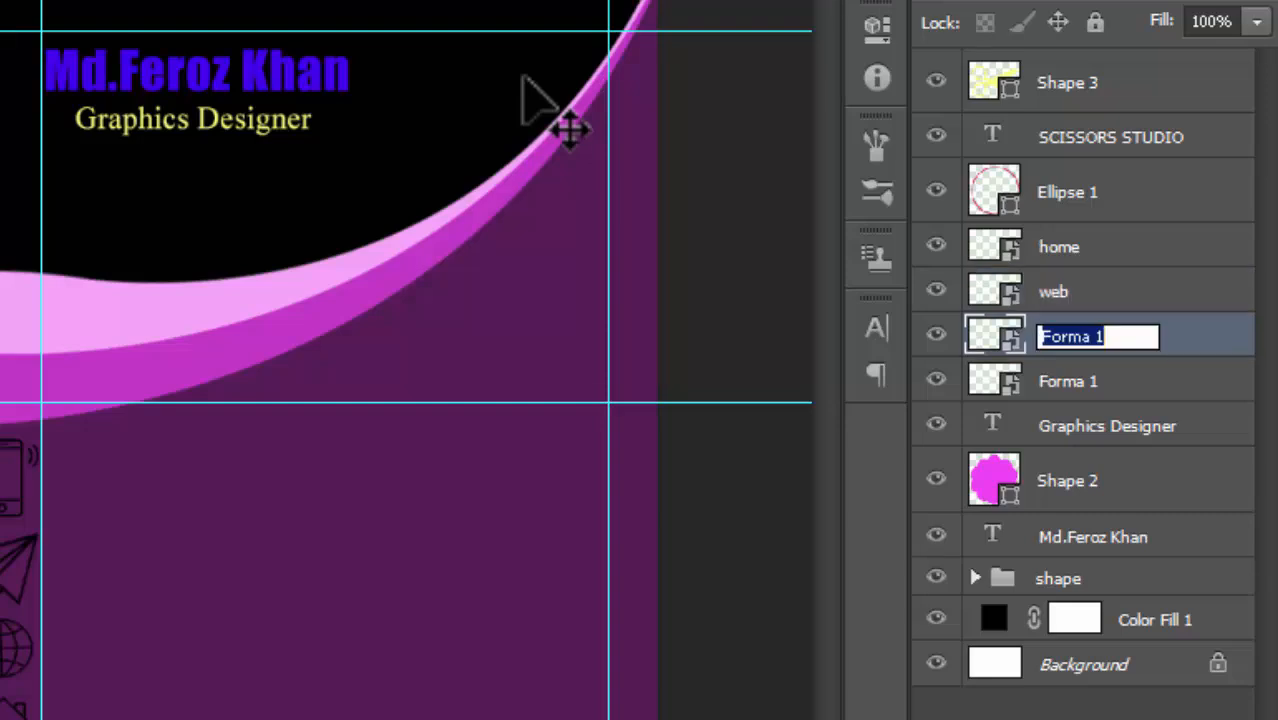
text(em)
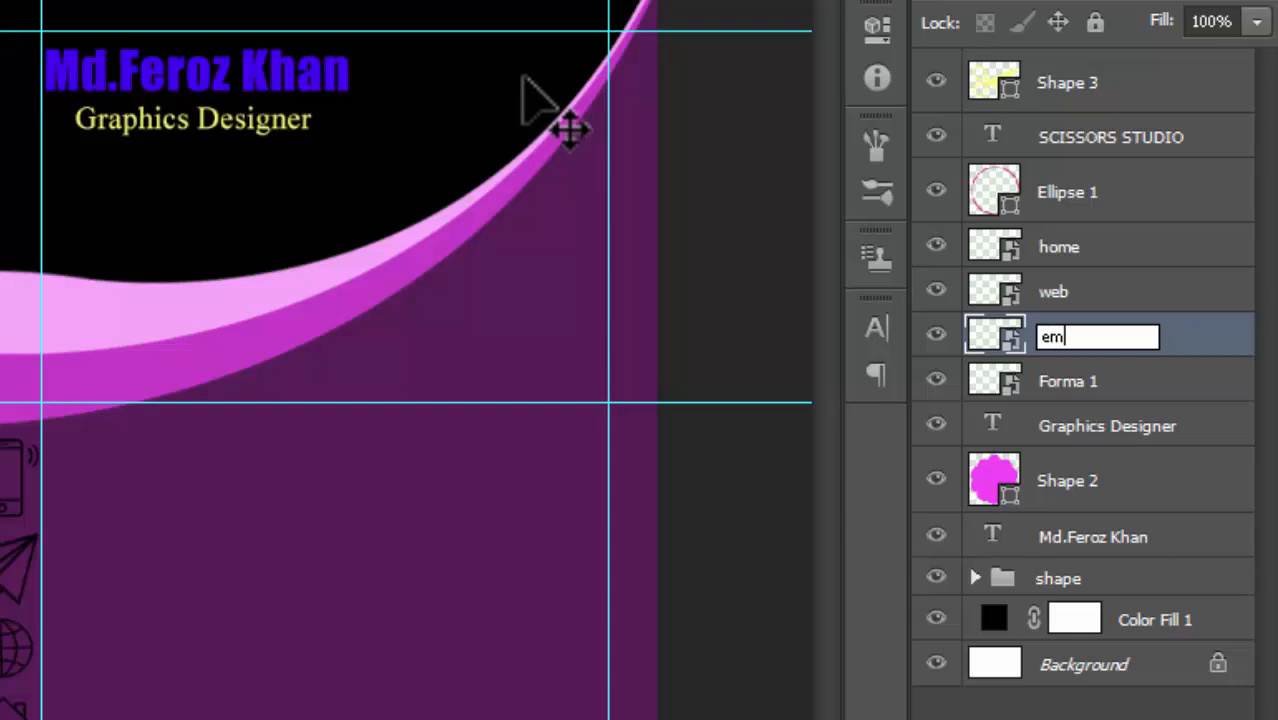
text(ail)
key(Tab)
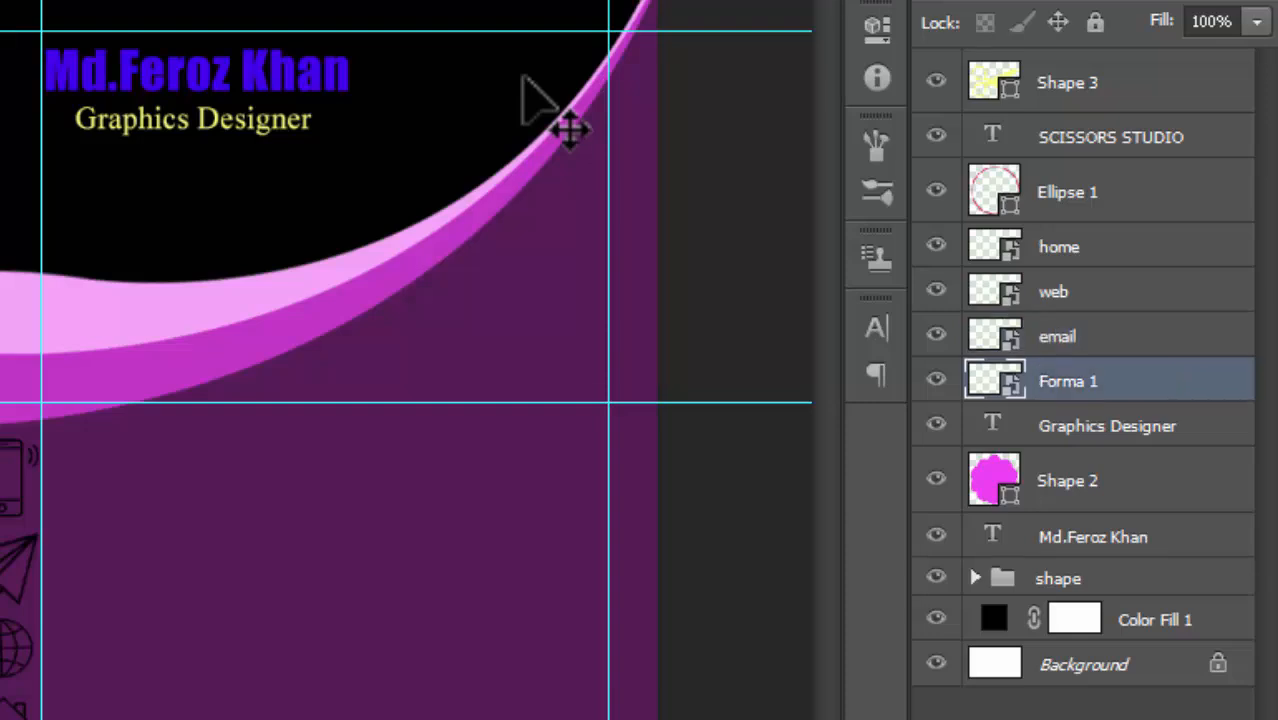
text(cell)
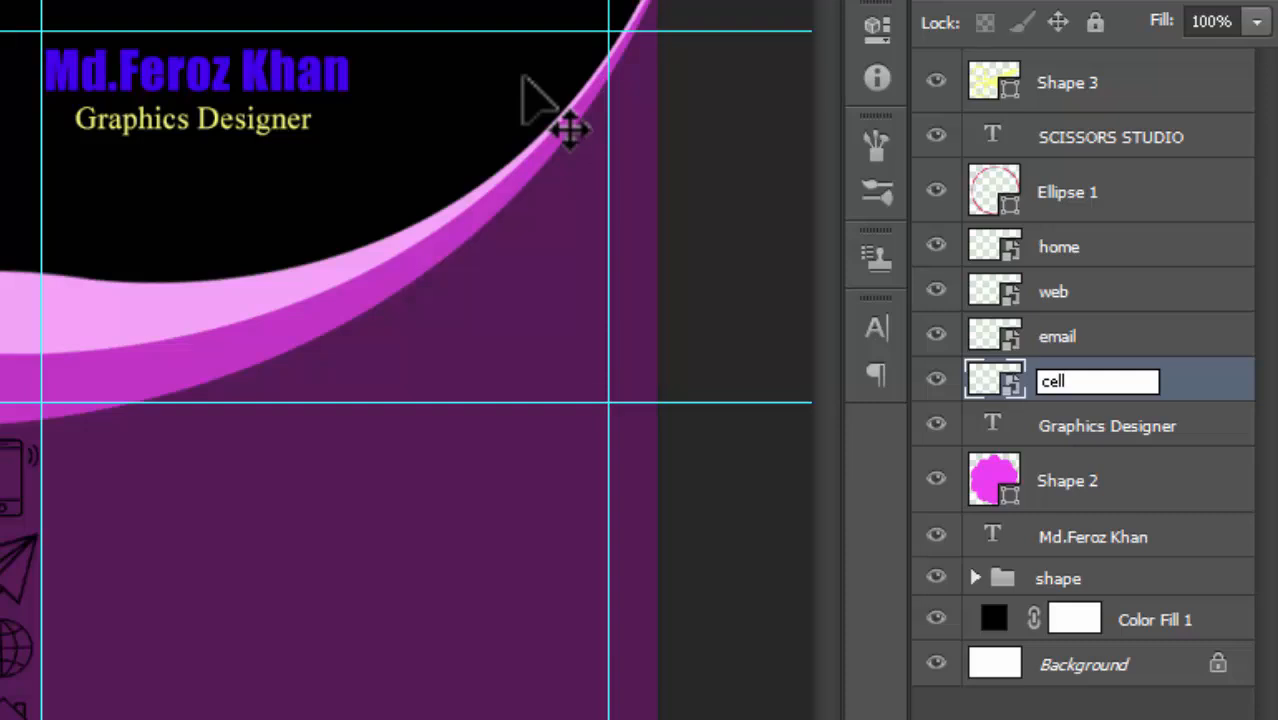
key(Return)
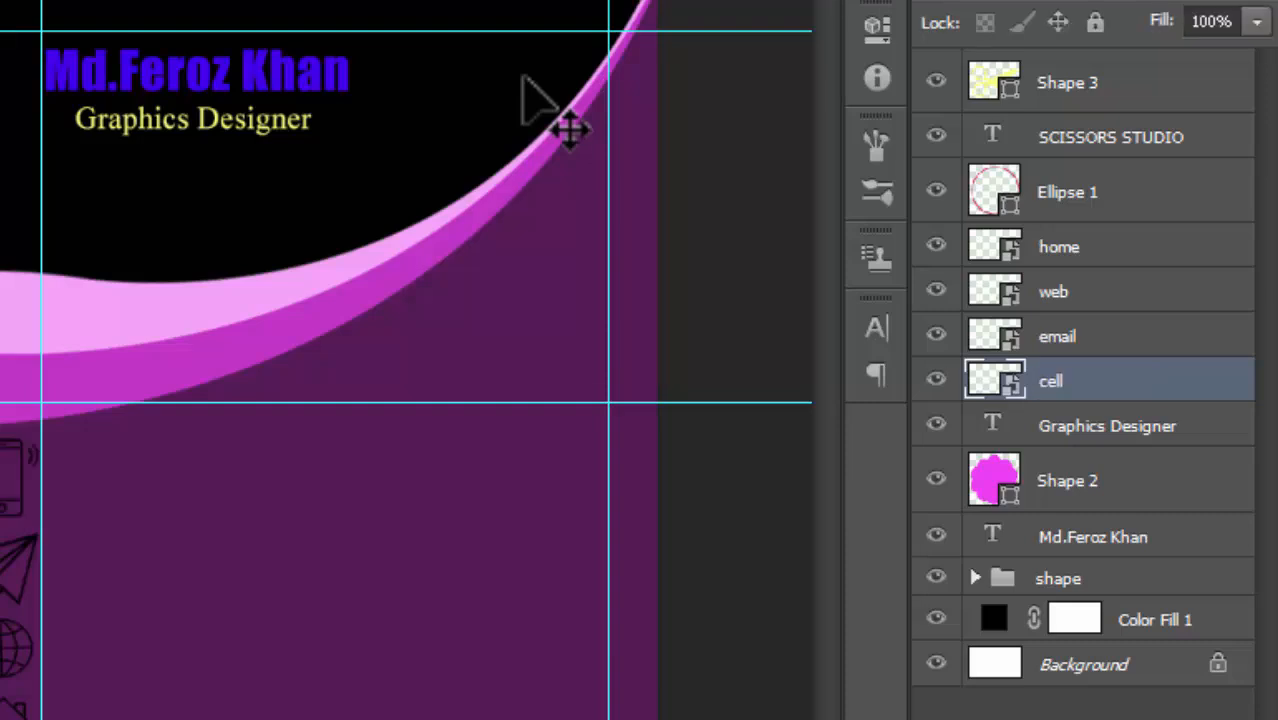
key(shift+alt+bracketright)
key(shift+alt+bracketright)
key(shift+alt+bracketright)
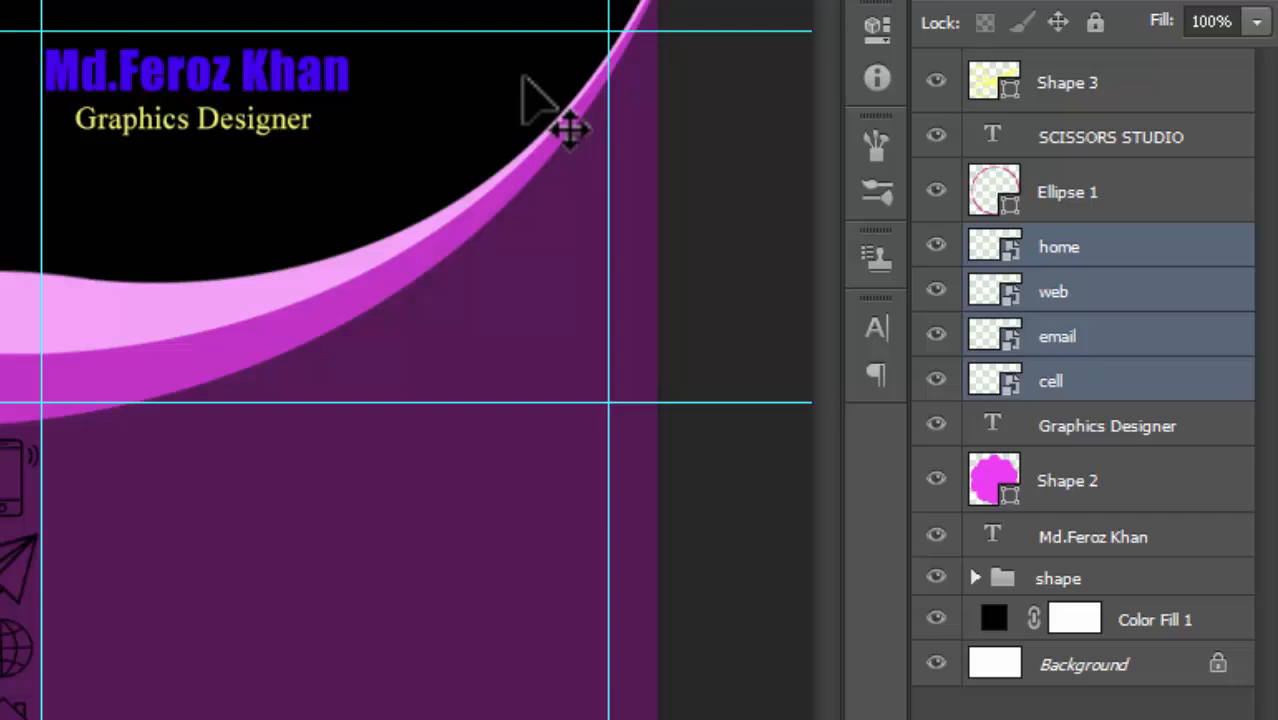
- Group the four contact icon layers into a folder named 'icon'
key(ctrl+g)
key(F2)
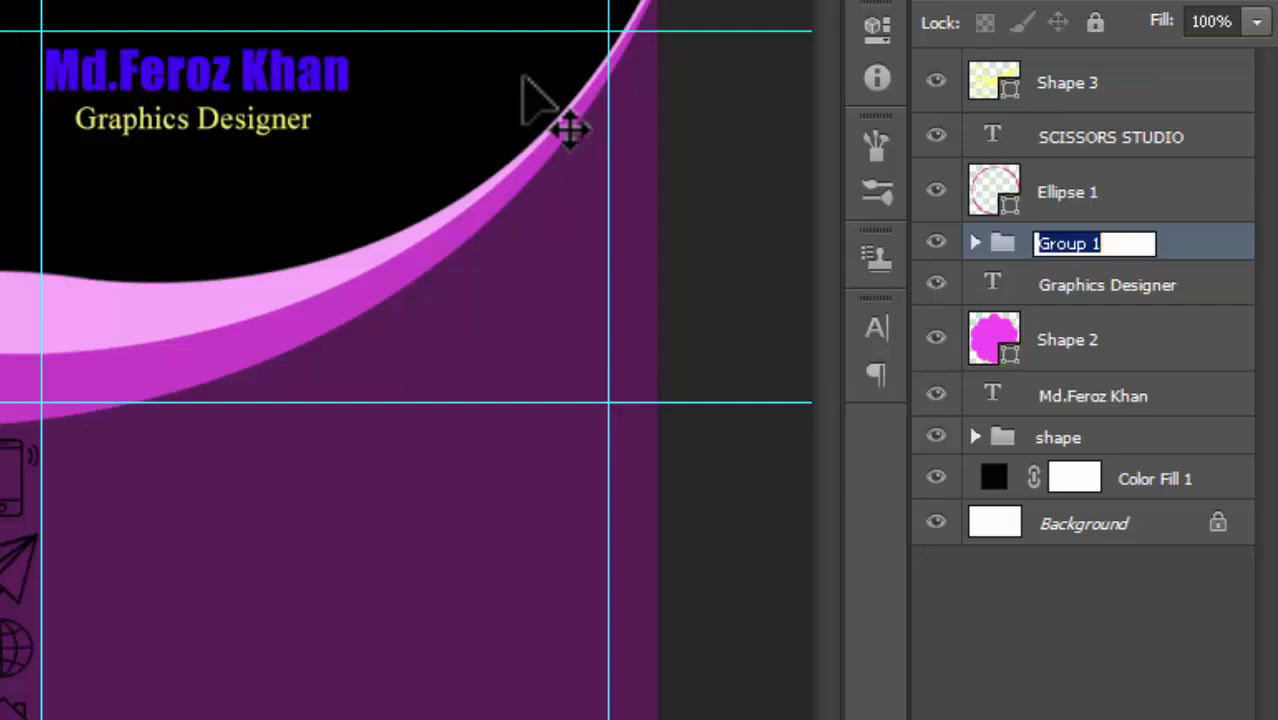
text(ic)
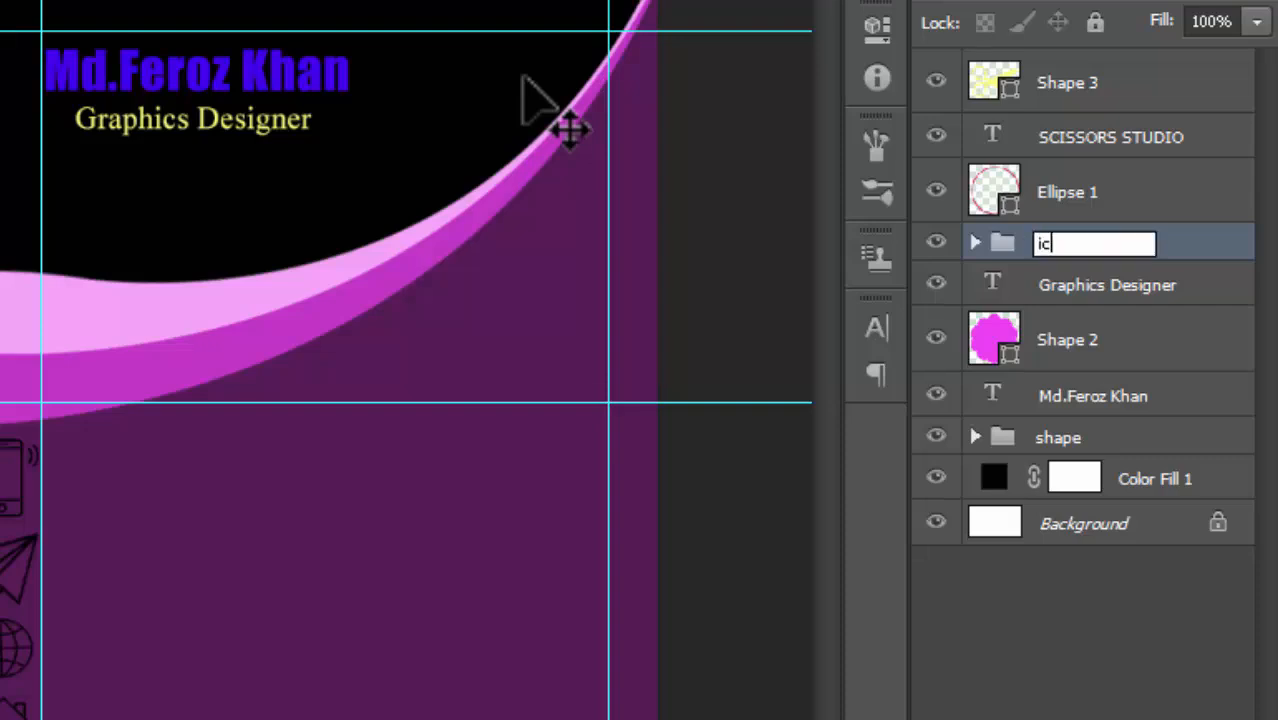
text(on)
key(Return)
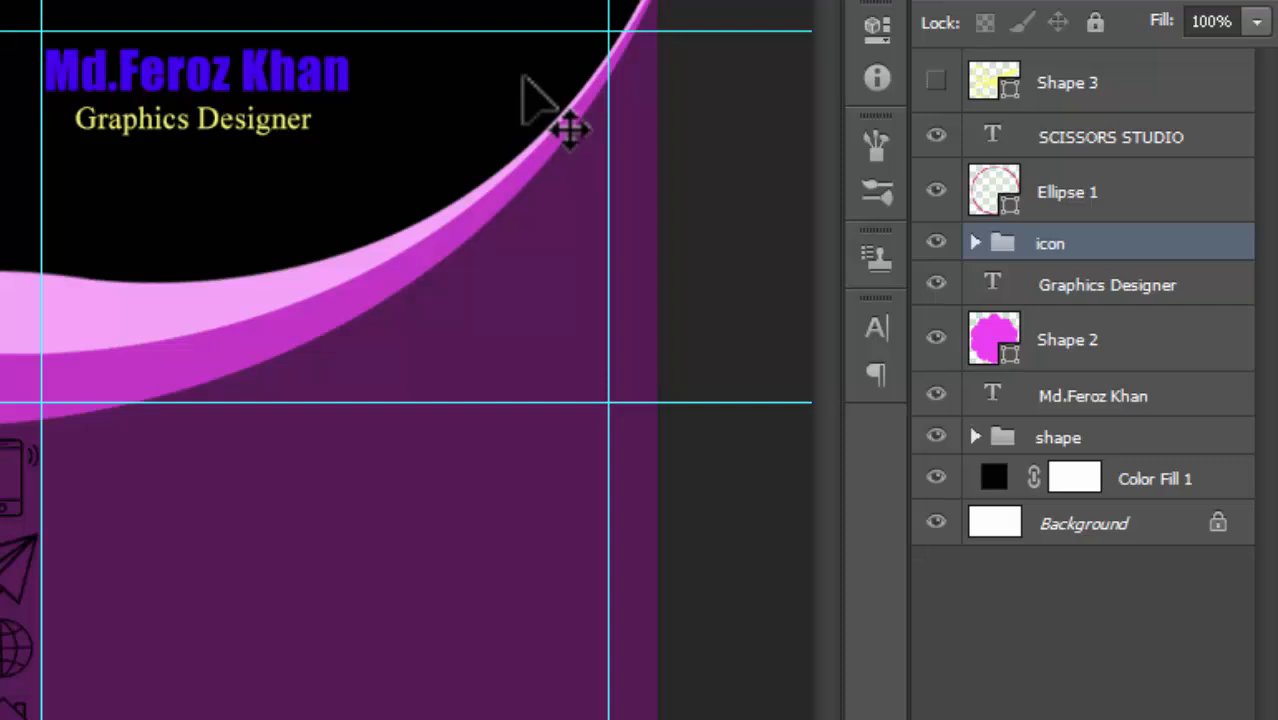
- Move Shape 2 up just below Ellipse 1 and select all four logo layers
key(alt+shift+period)
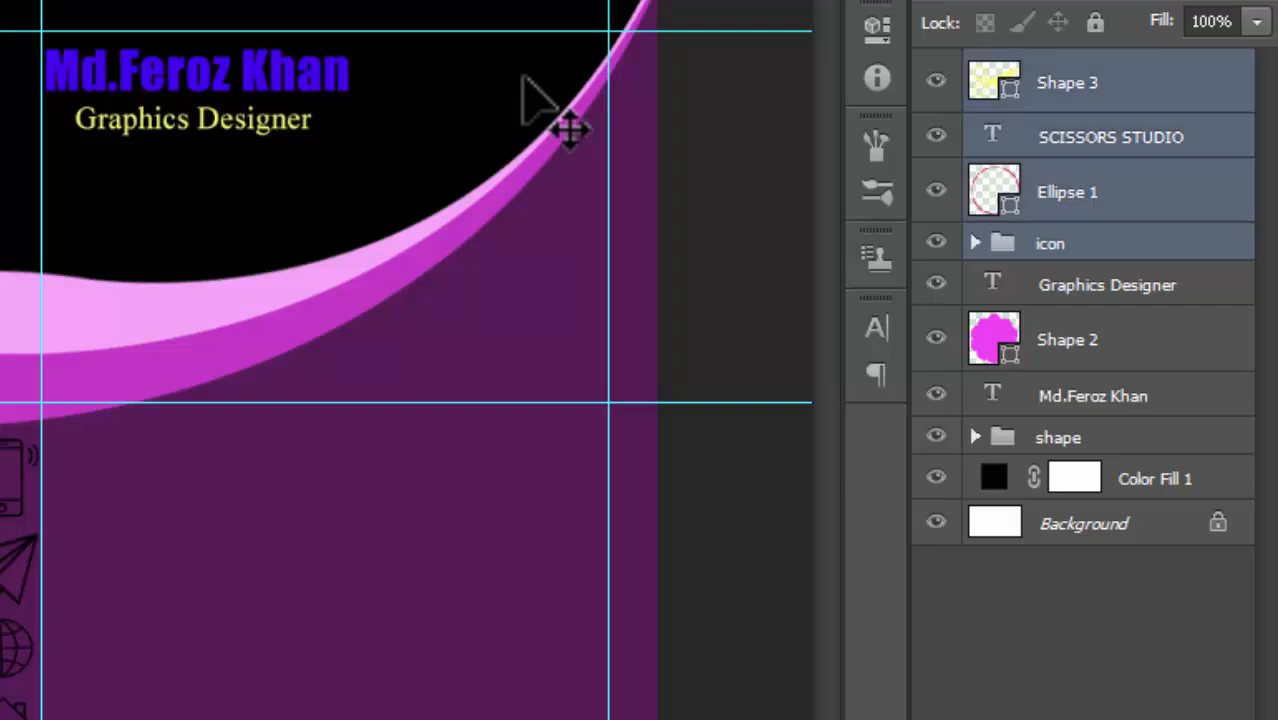
key(alt+bracketright)
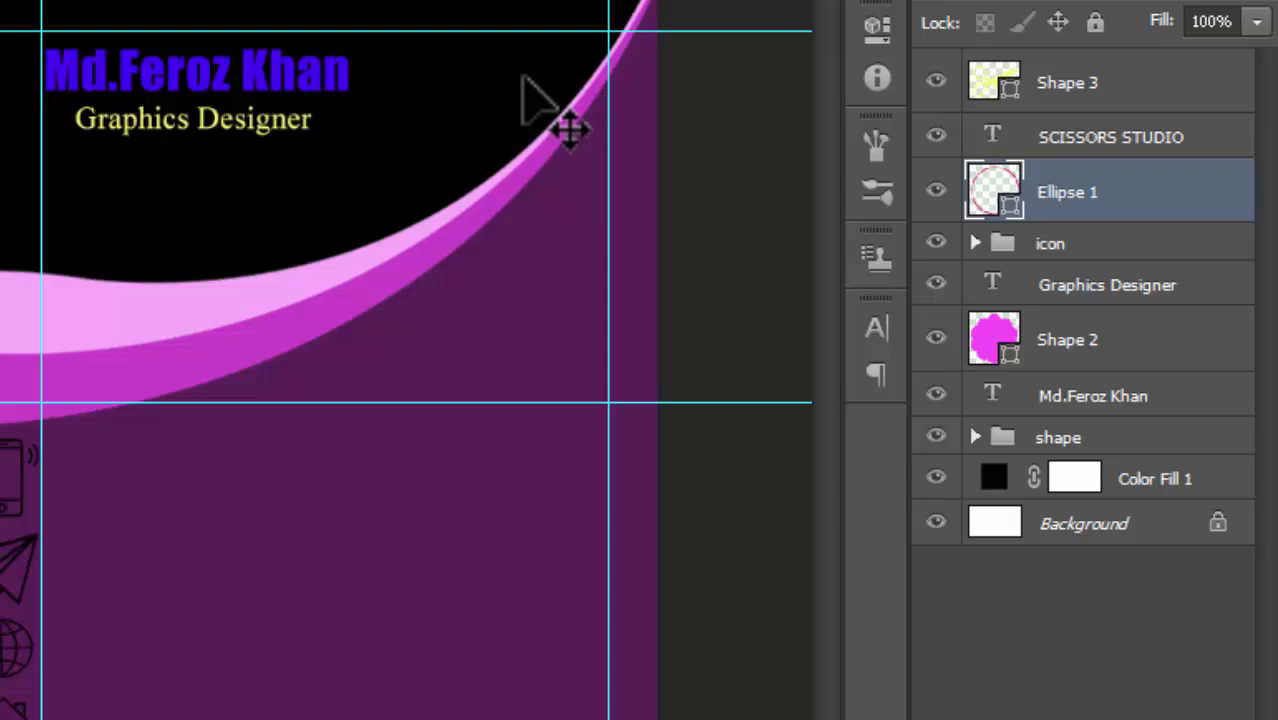
drag(1067, 339, 1067, 217)
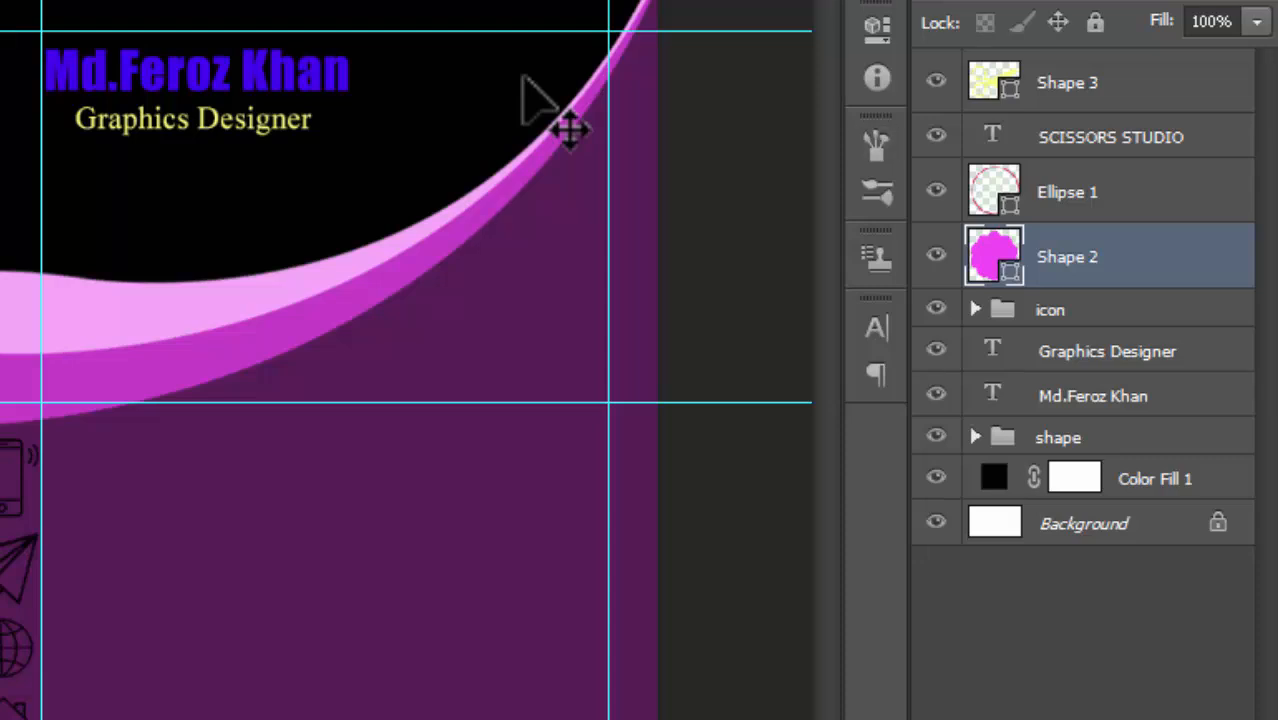
shift+click(1067, 83)
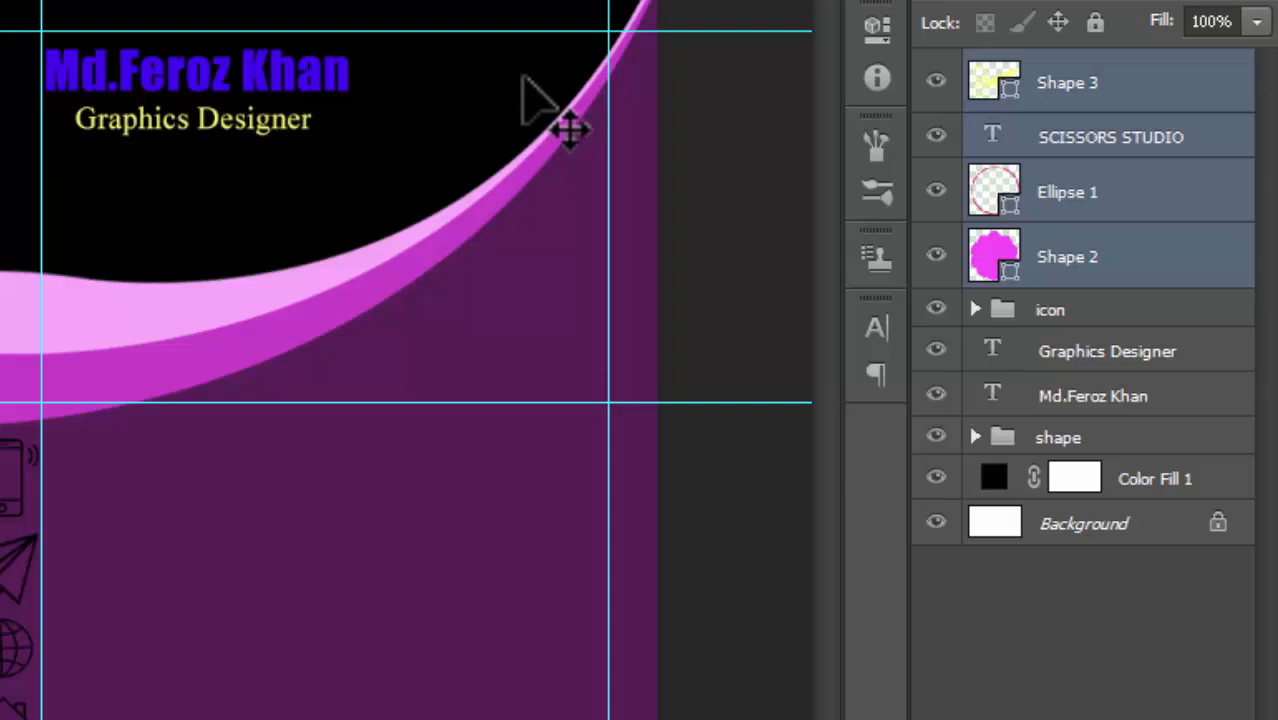
- Group the four logo layers into a folder named 'logo'
key(ctrl+g)
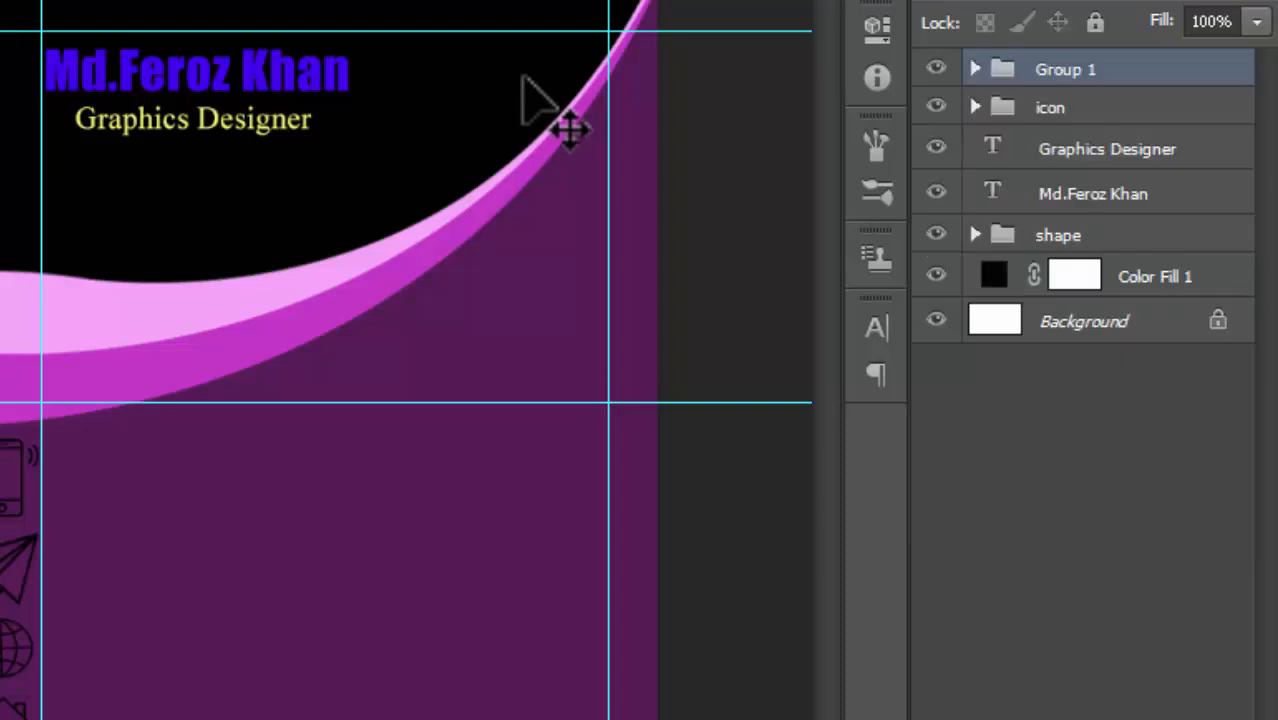
key(F2)
text(lo)
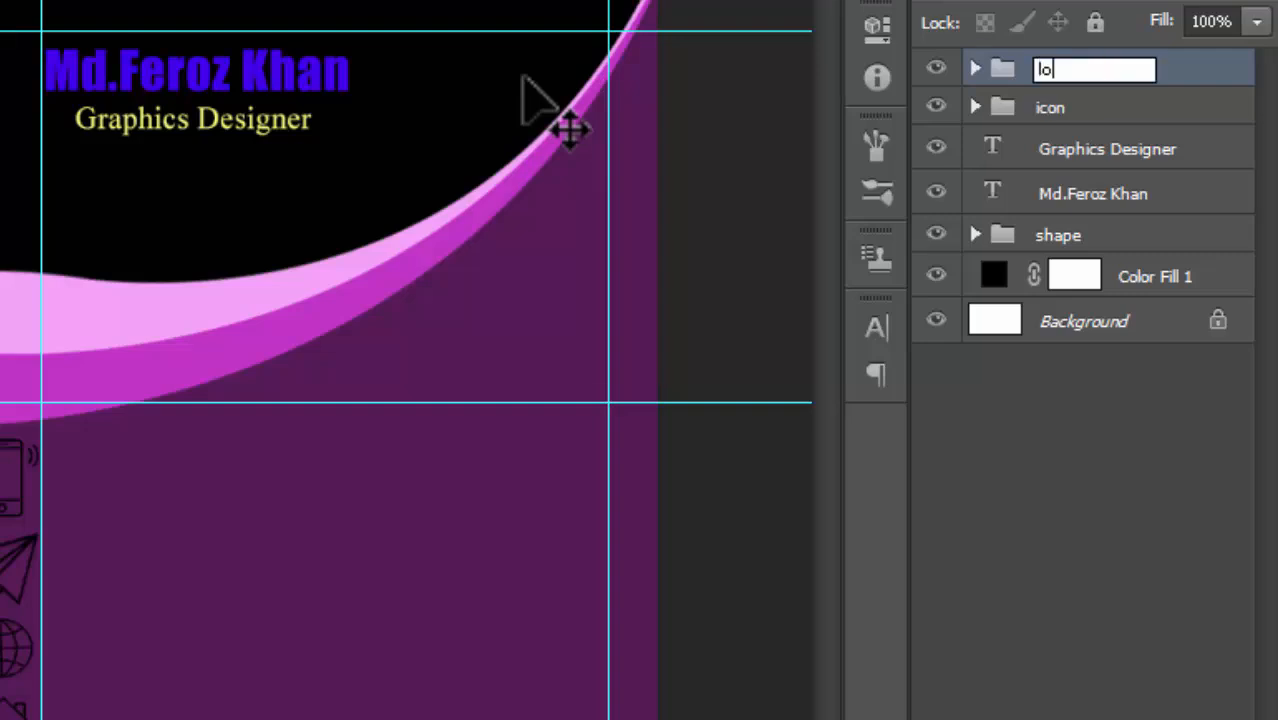
text(go)
key(Return)
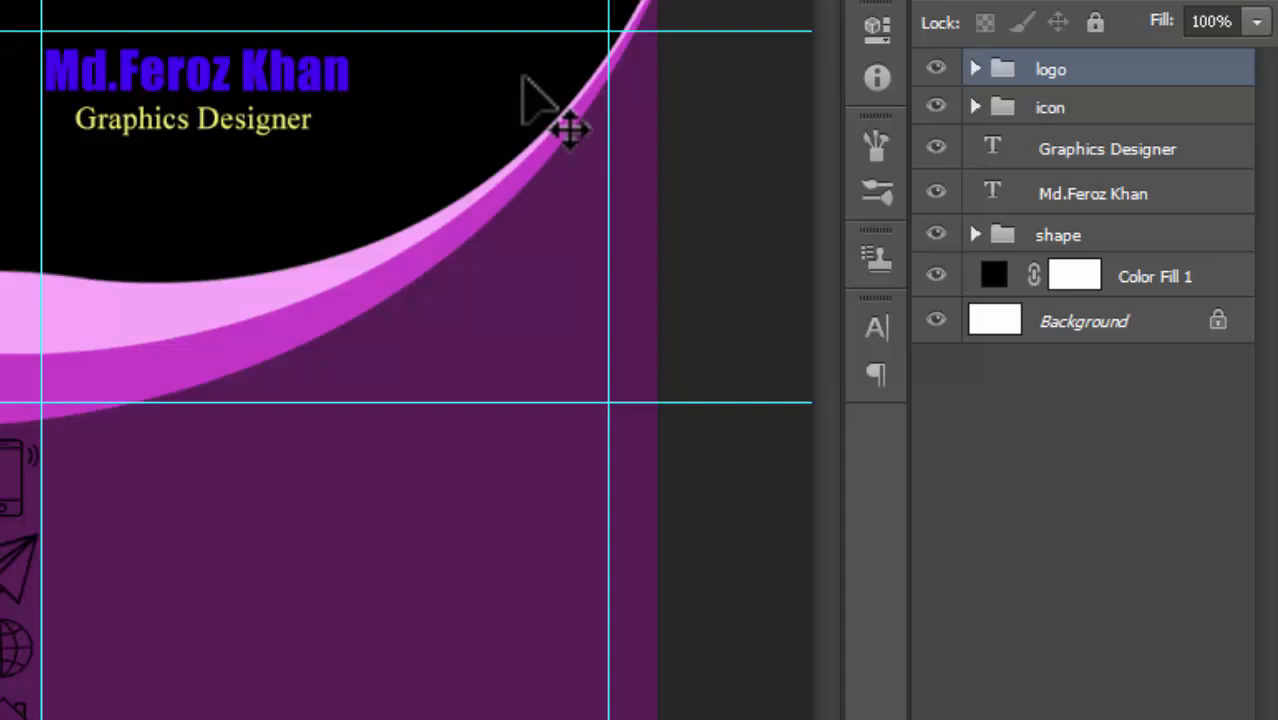
key(ctrl+z)
key(ctrl+z)
key(ctrl+z)
key(ctrl+z)
- Group the name and Graphics Designer text layers into a folder named 'name'
key(alt+[)
key(alt+[)
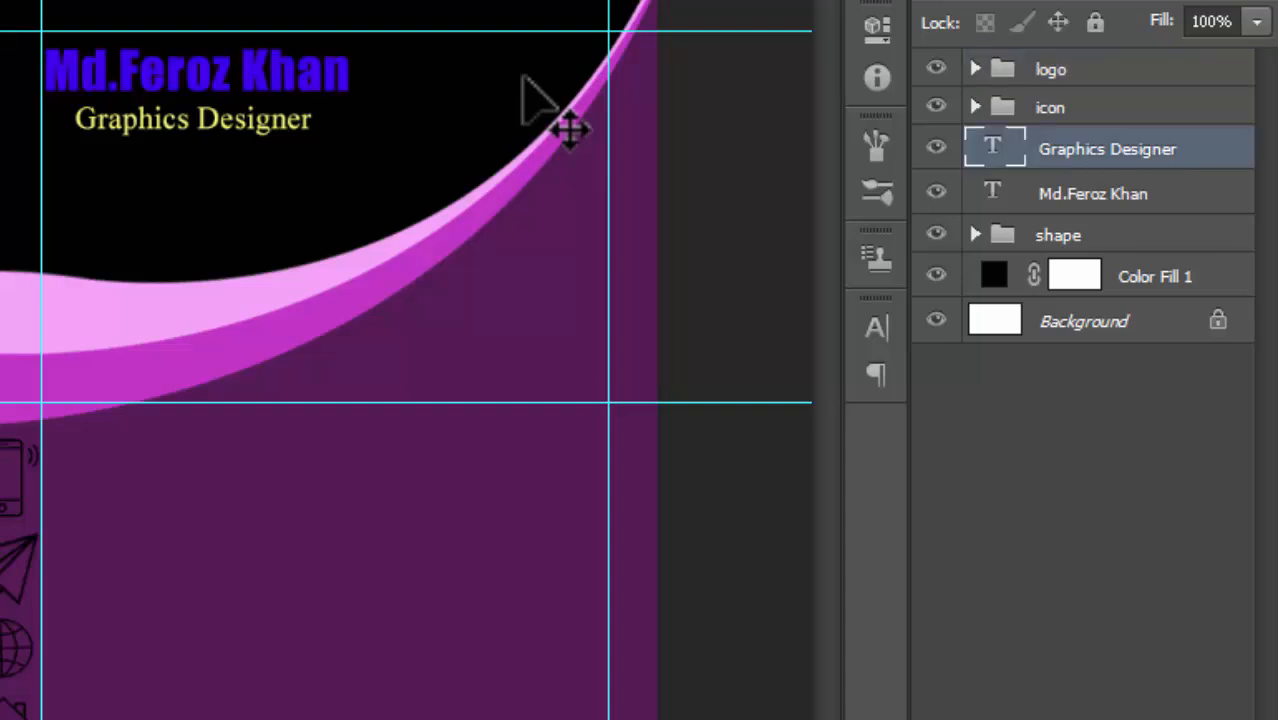
key(alt+shift+[)
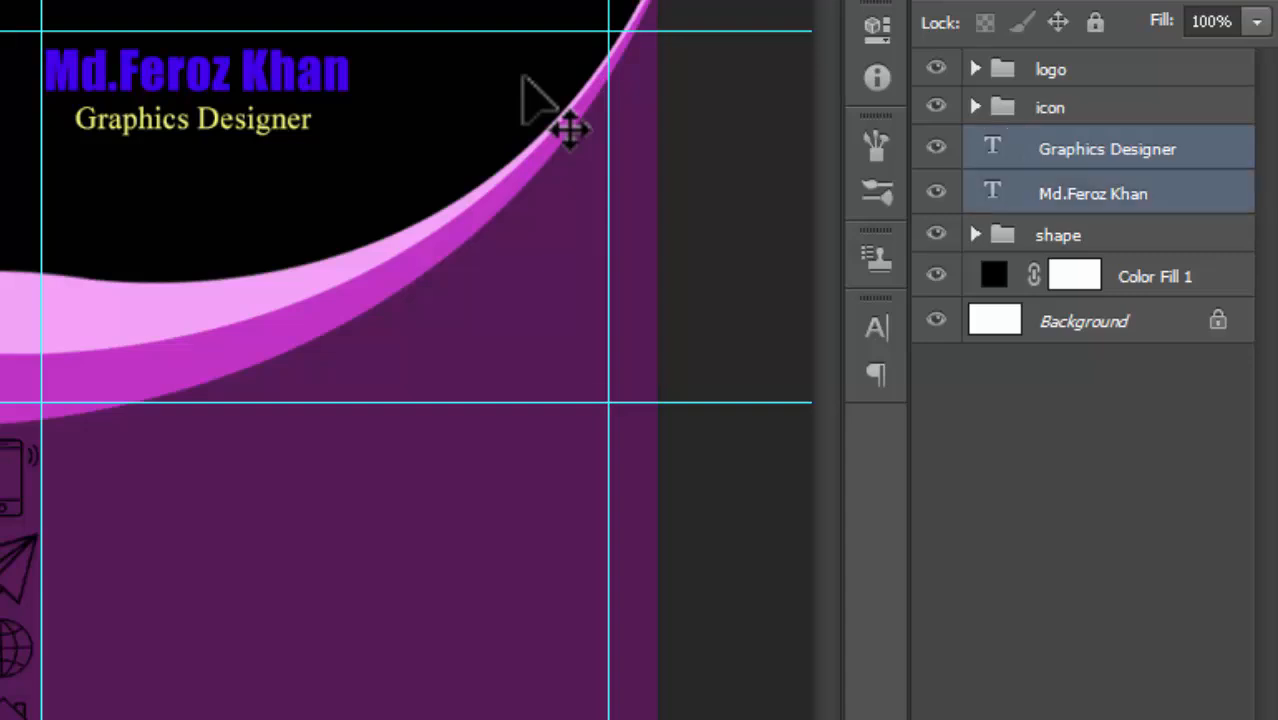
key(ctrl+g)
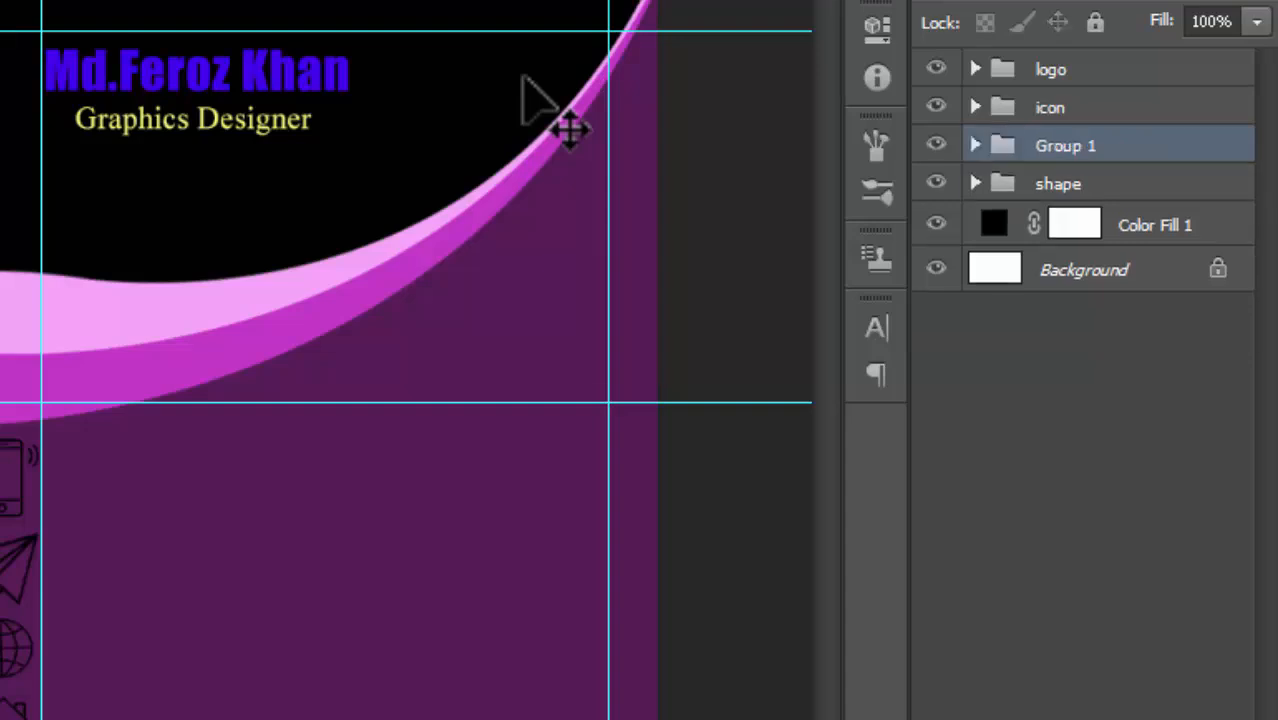
key(F2)
text(name)
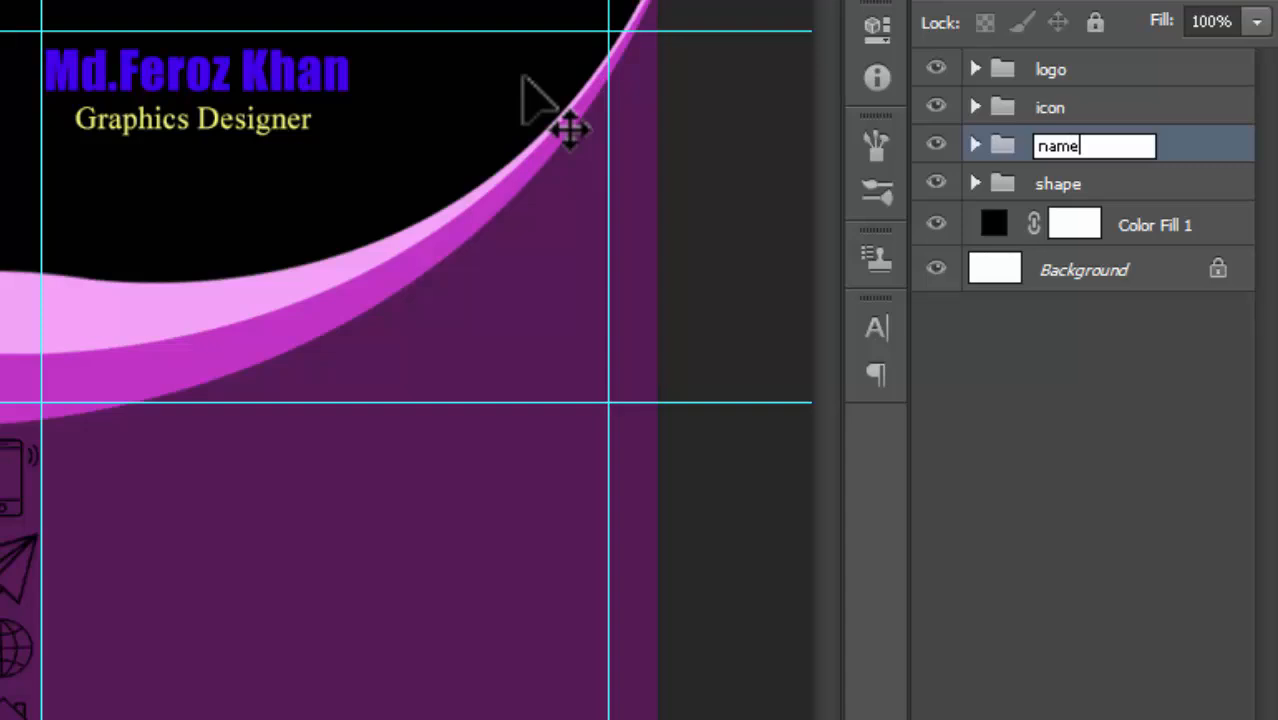
key(Return)
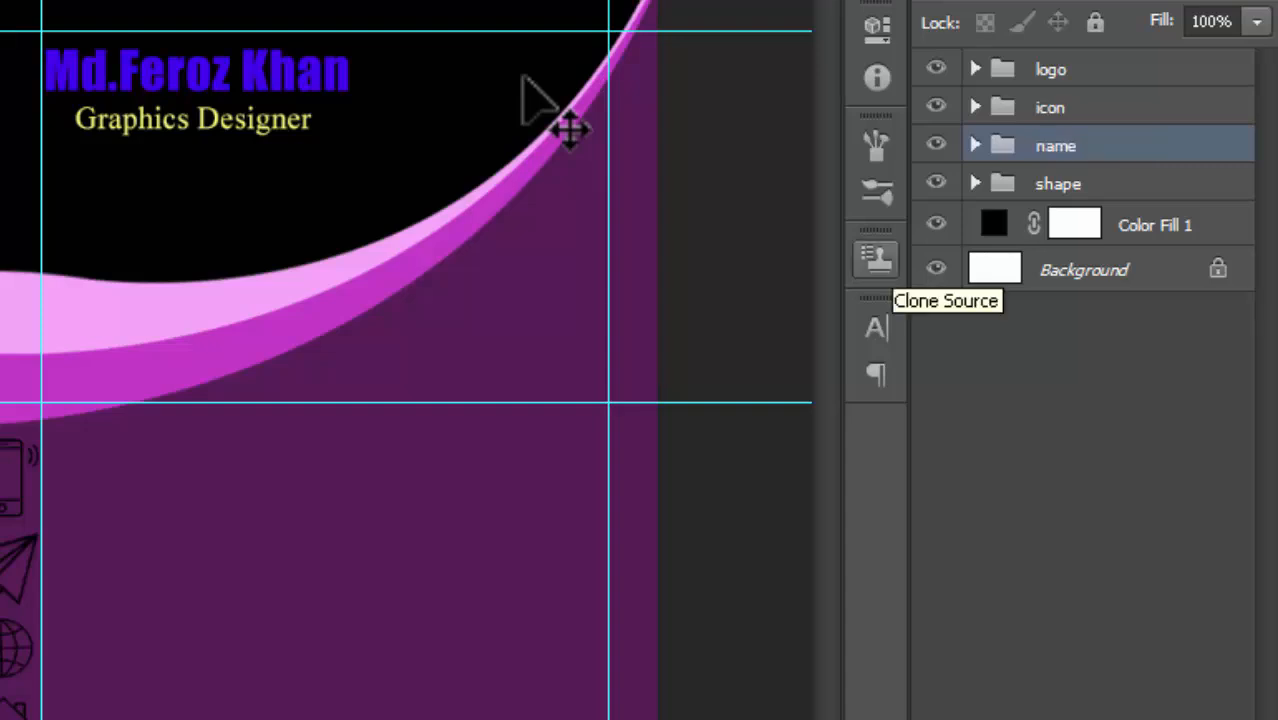
click(935, 183)
click(935, 183)
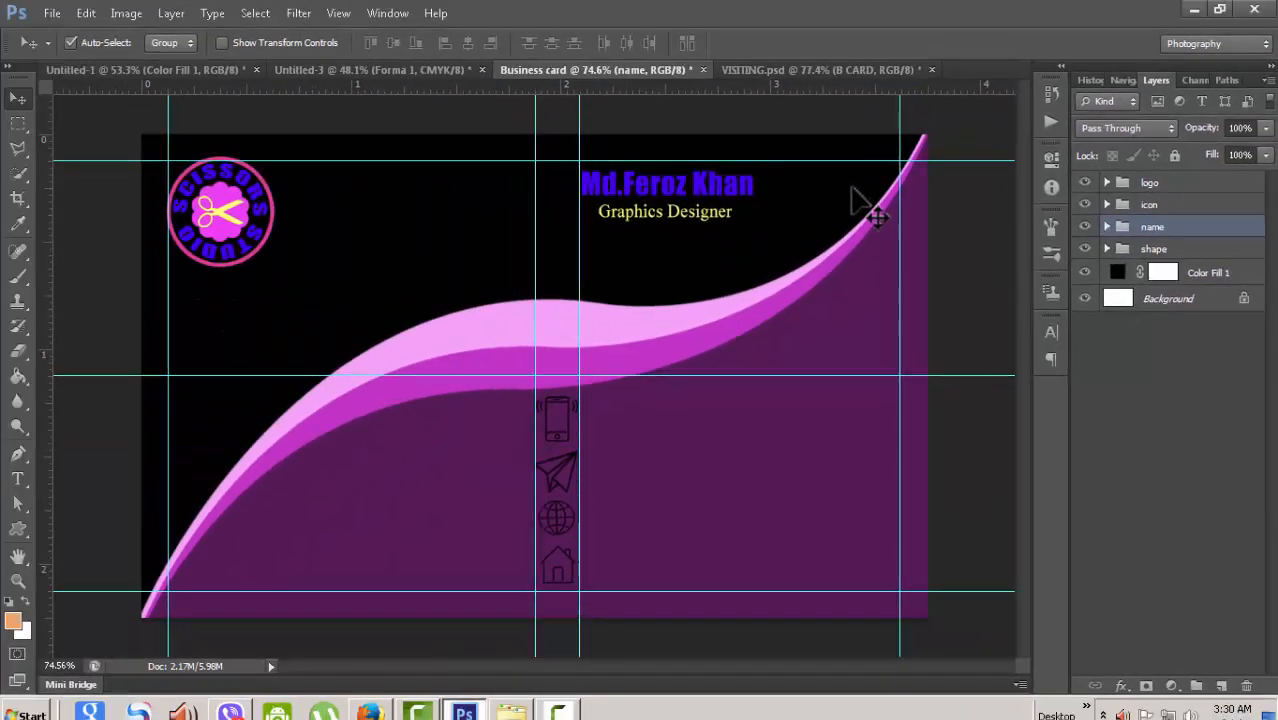
click(935, 183)
key(ctrl+alt+z)
key(ctrl+alt+z)
key(ctrl+alt+z)
key(ctrl+alt+z)
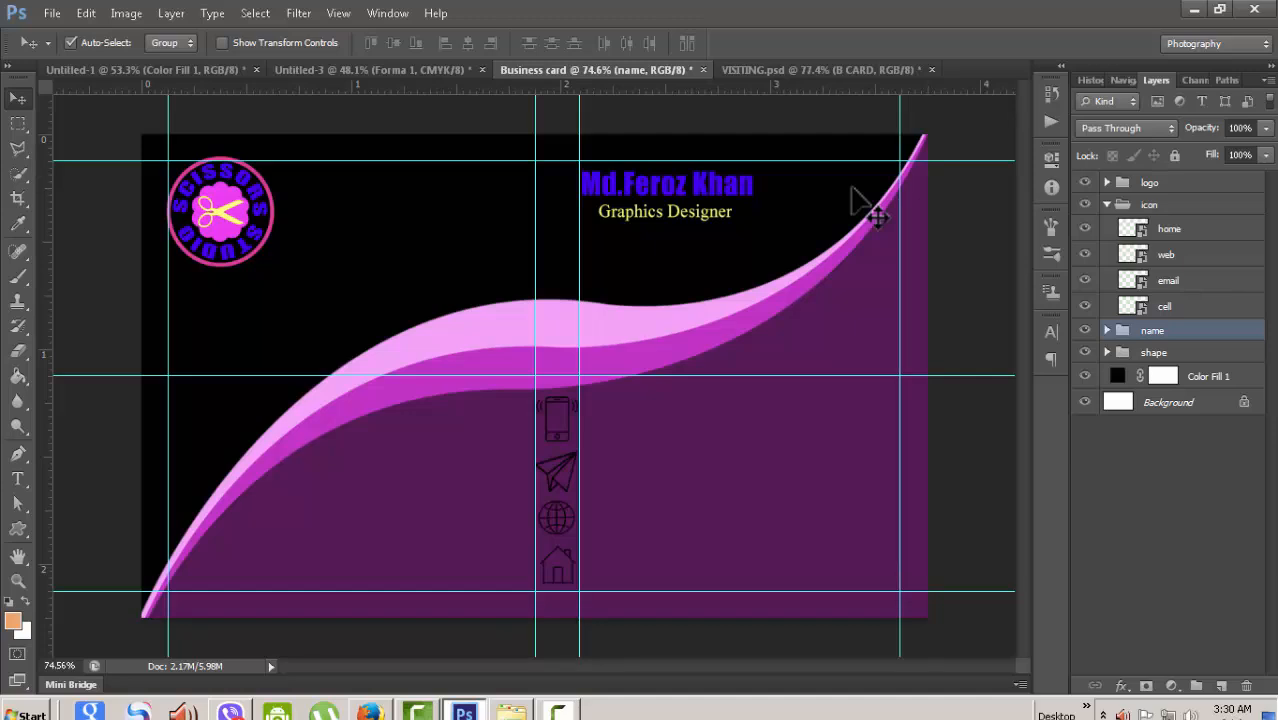
key(alt+bracketright)
key(t)
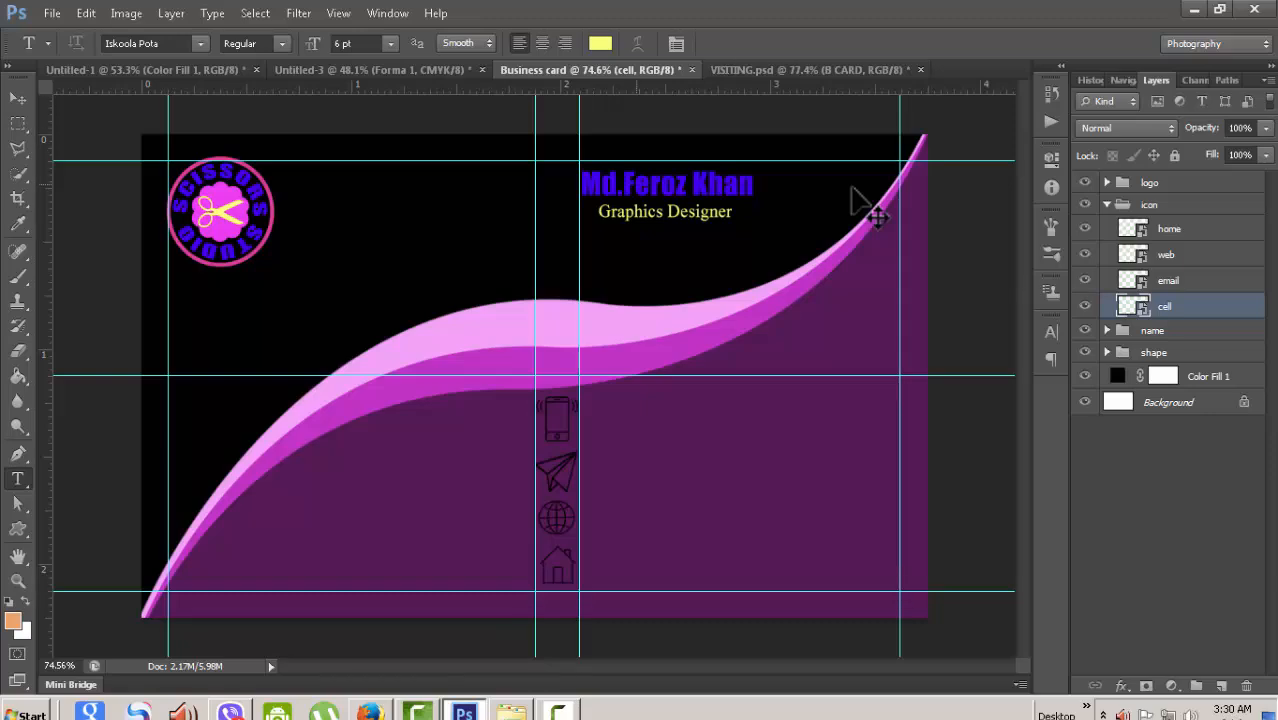
key(ctrl+shift+Tab)
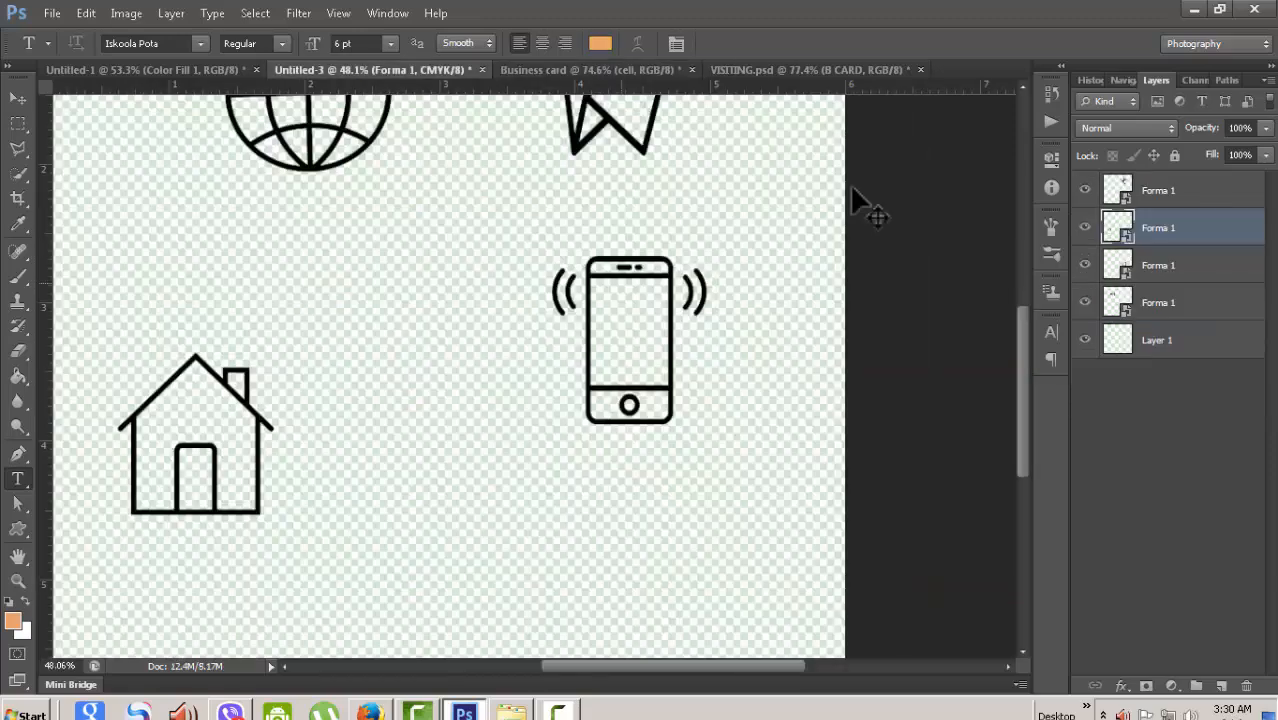
key(ctrl+Tab)
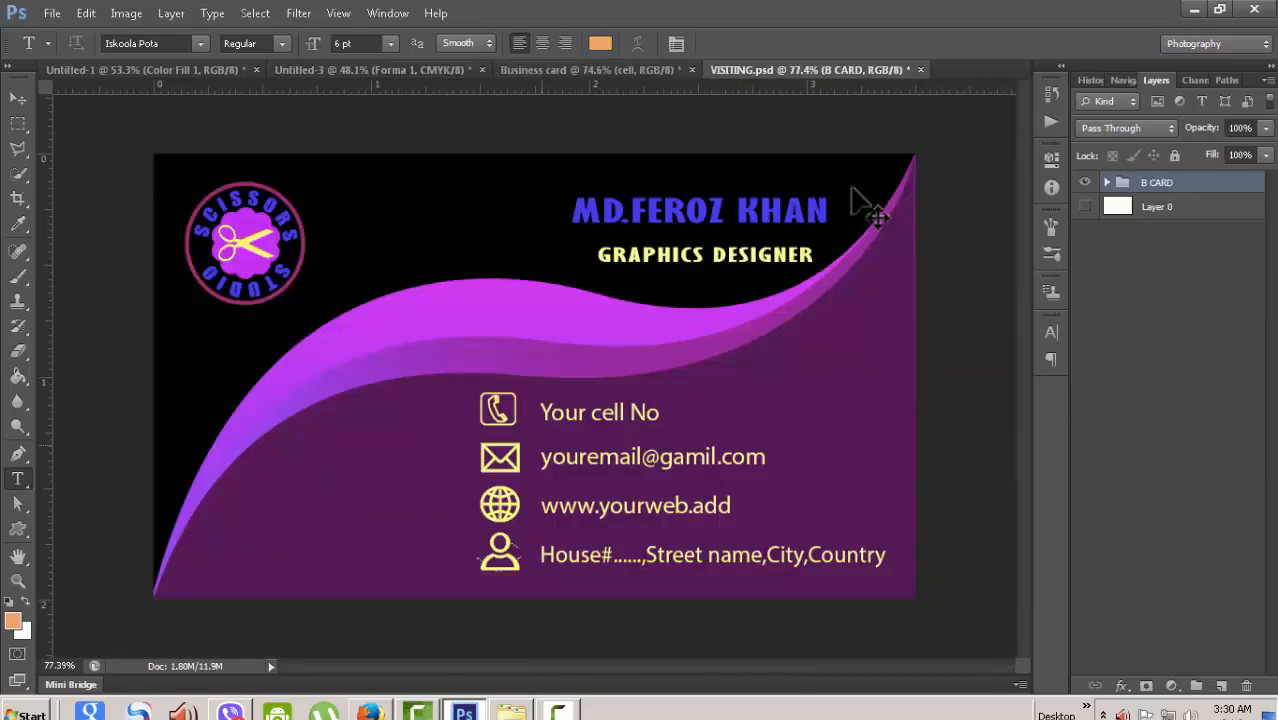
key(ctrl+shift+Tab)
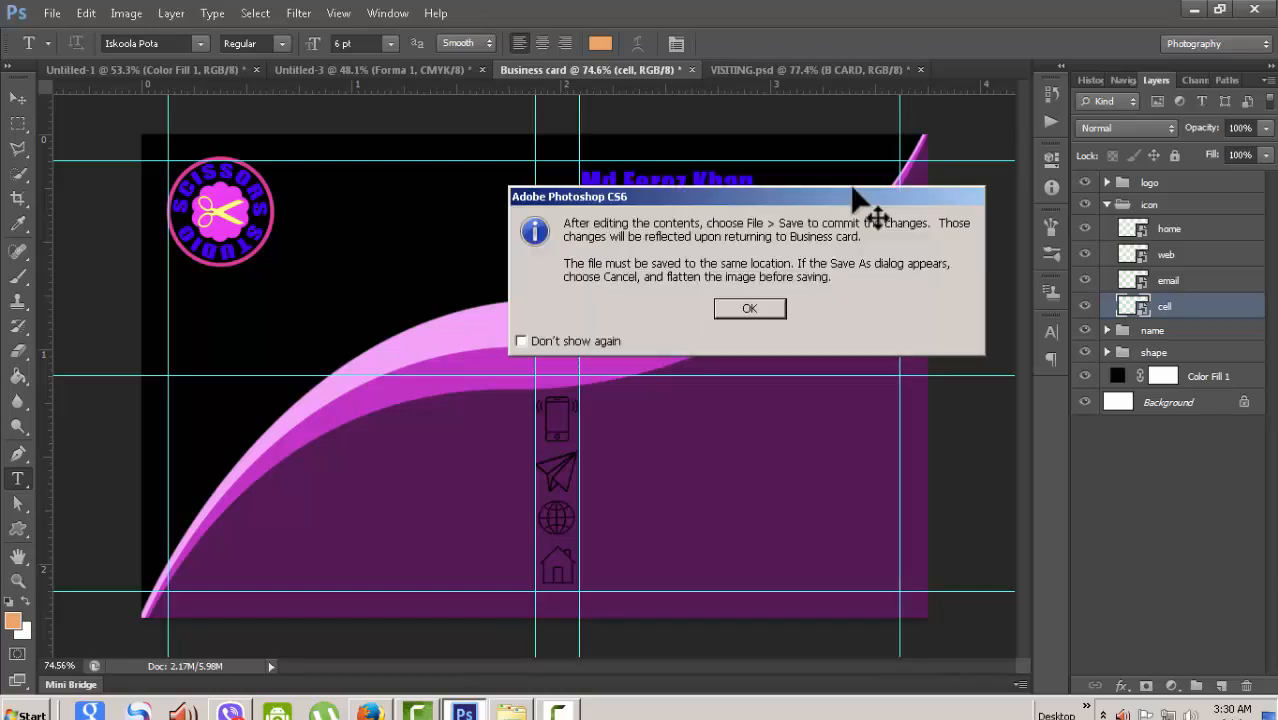
key(Return)
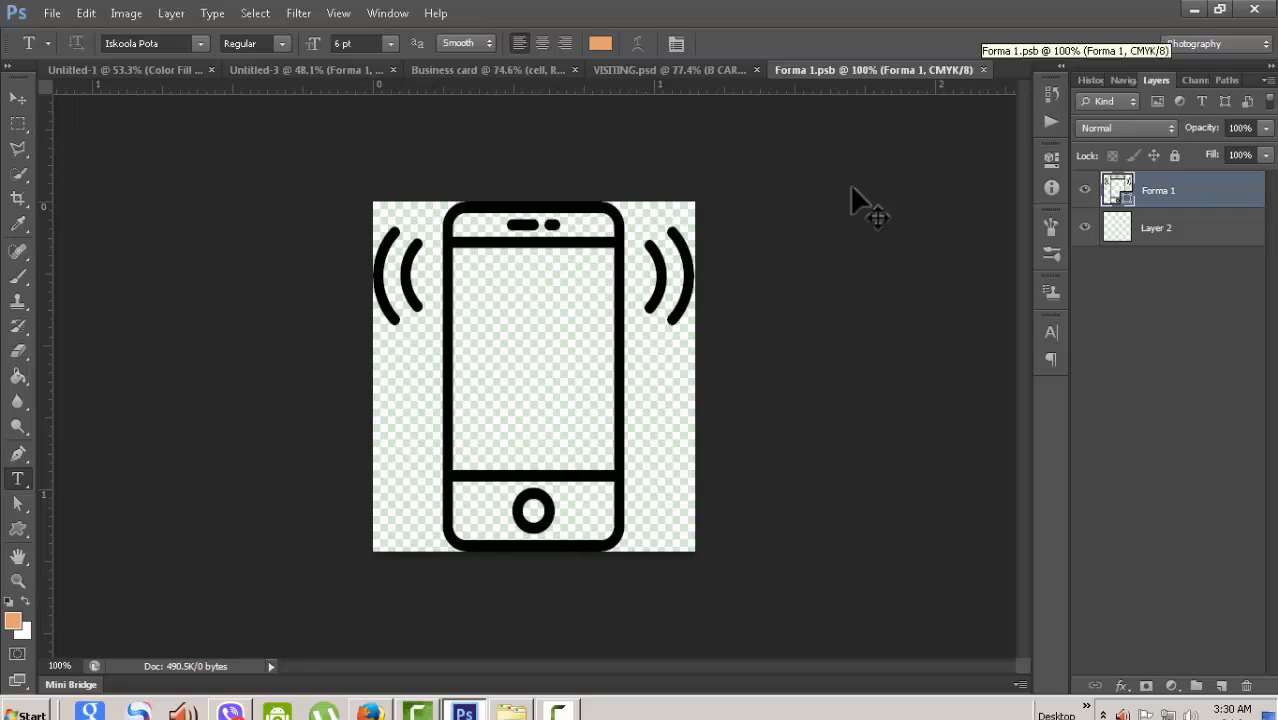
key(ctrl+w)
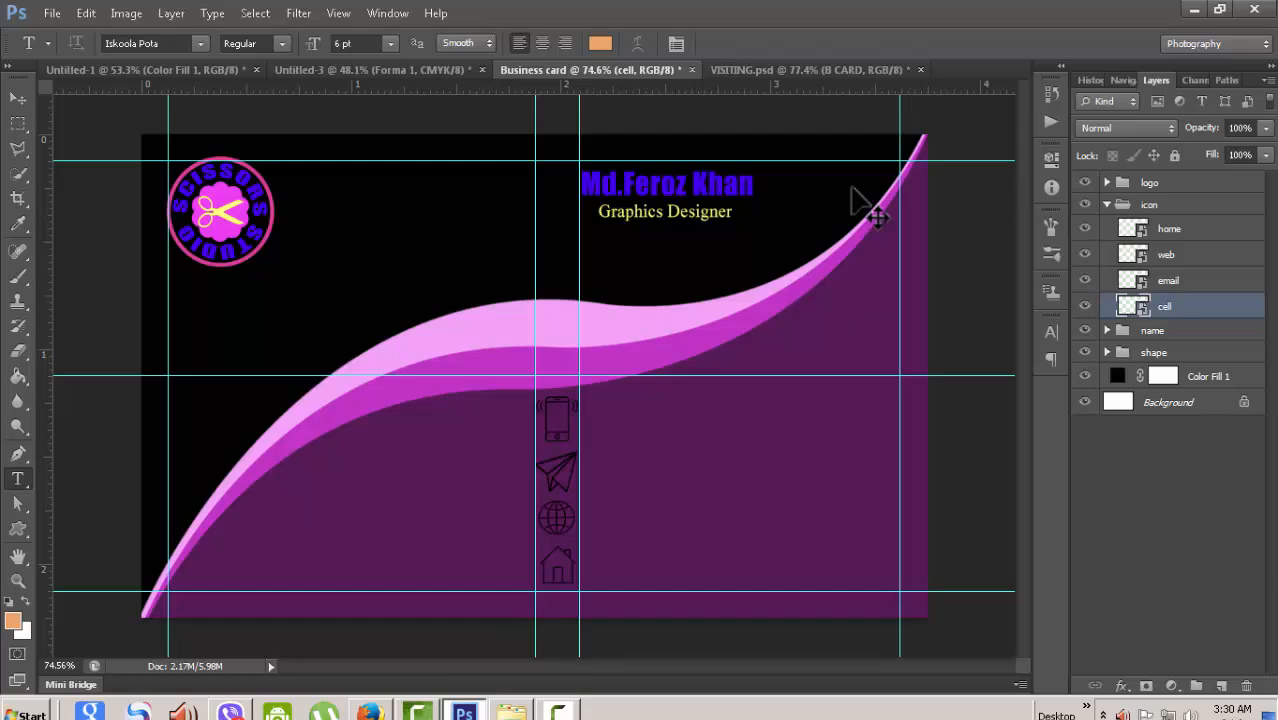
click(1149, 204)
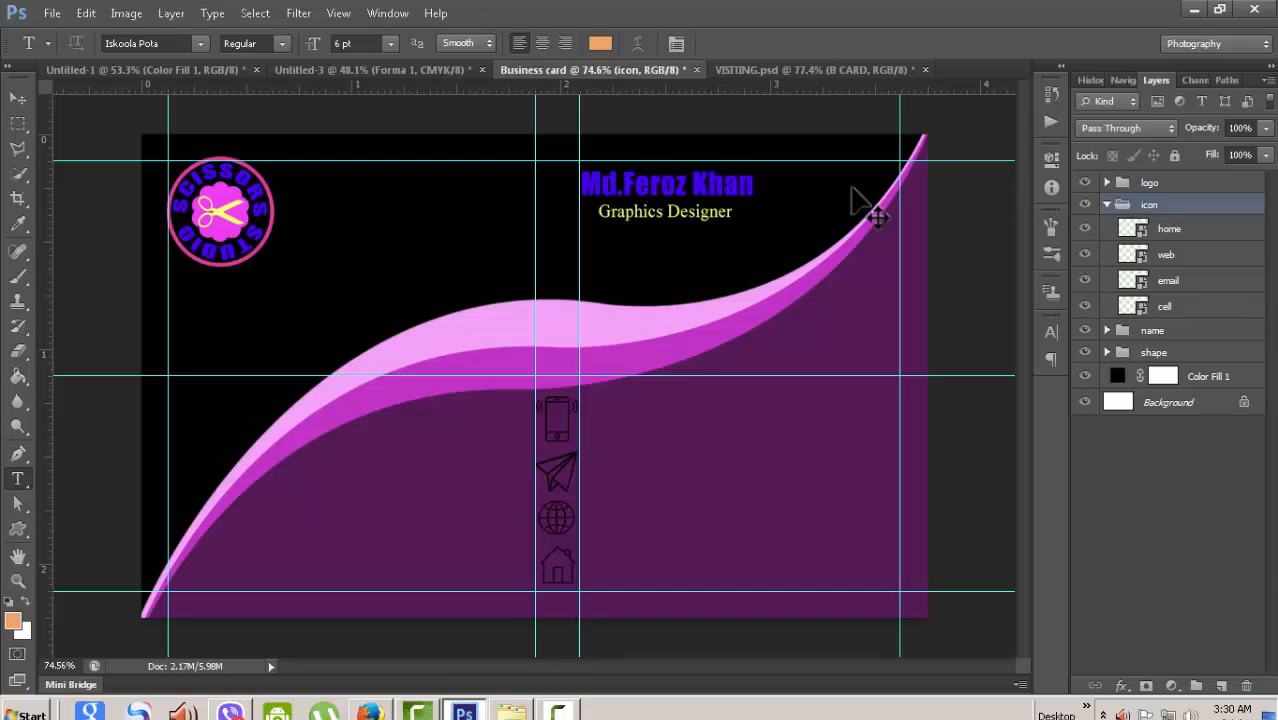
click(1107, 204)
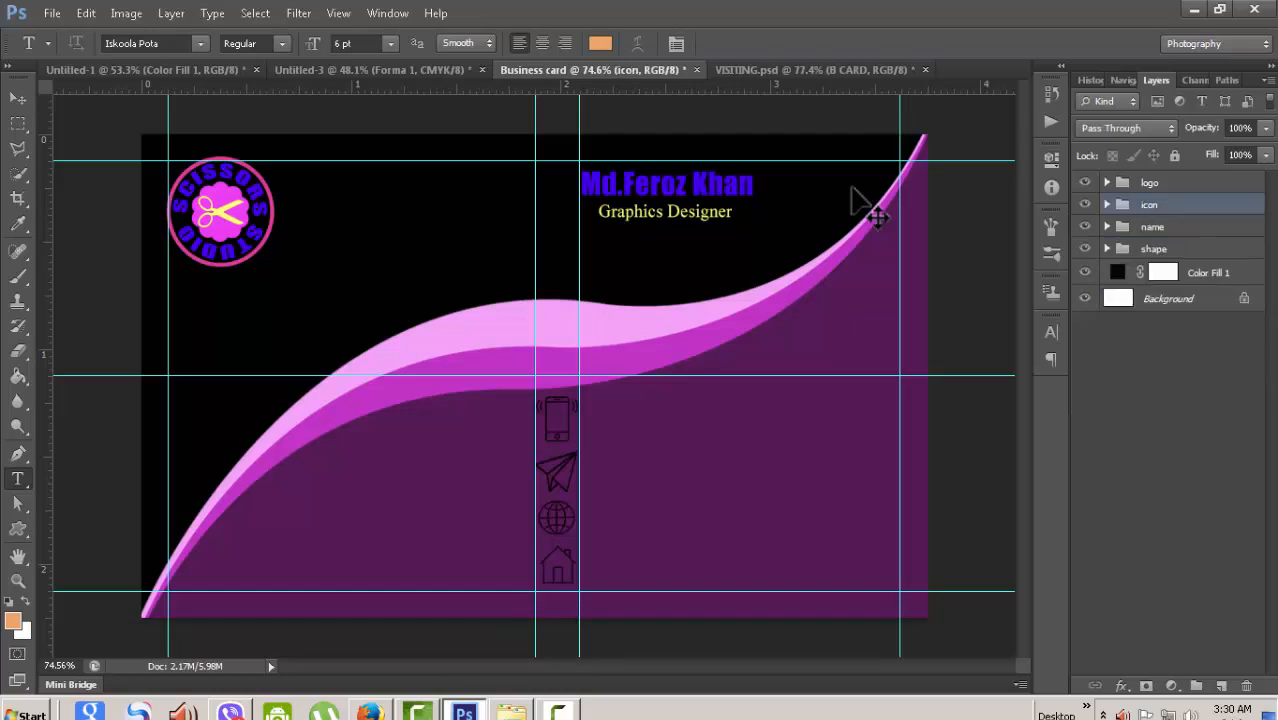
right_click(1149, 204)
click(1188, 215)
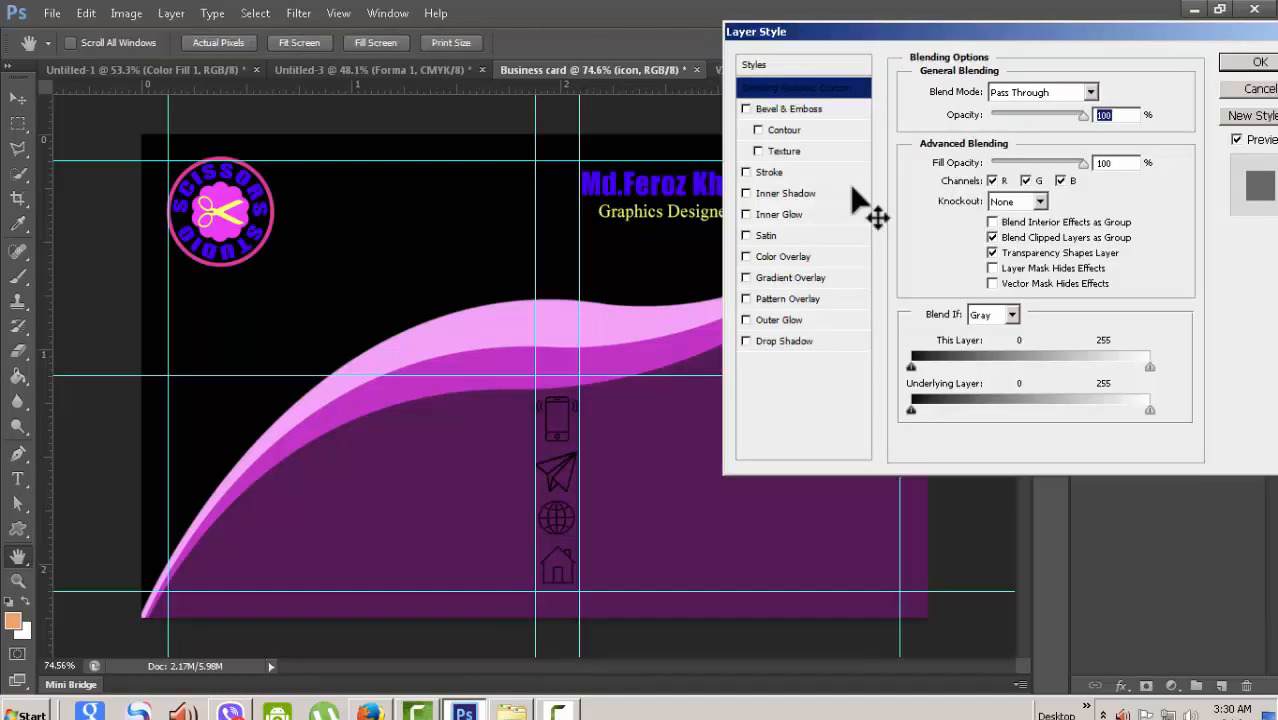
click(745, 256)
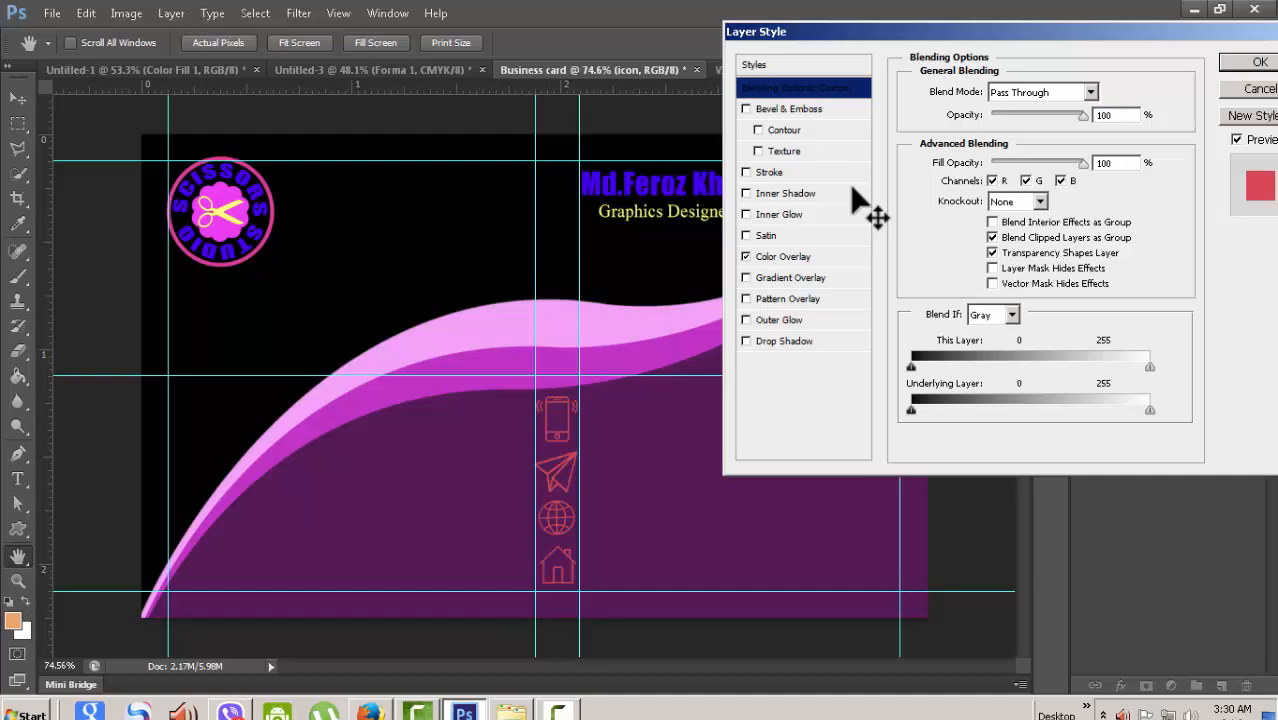
key(Escape)
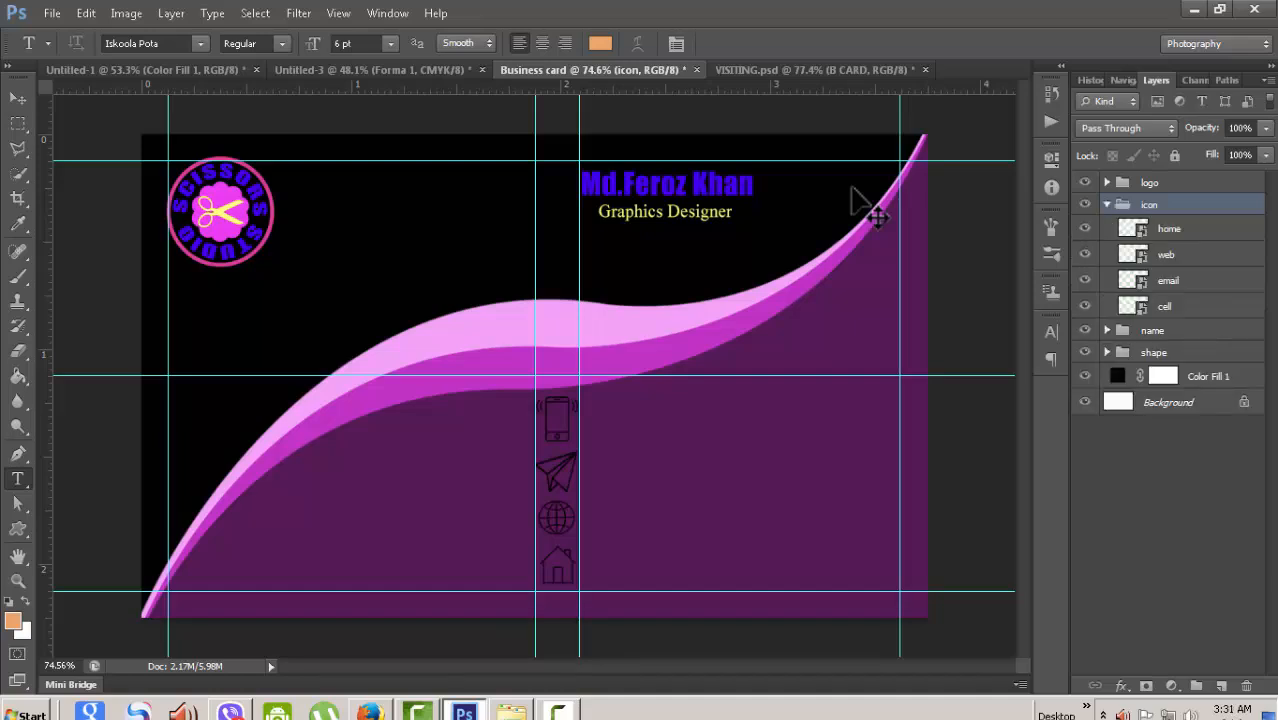
key(alt+[)
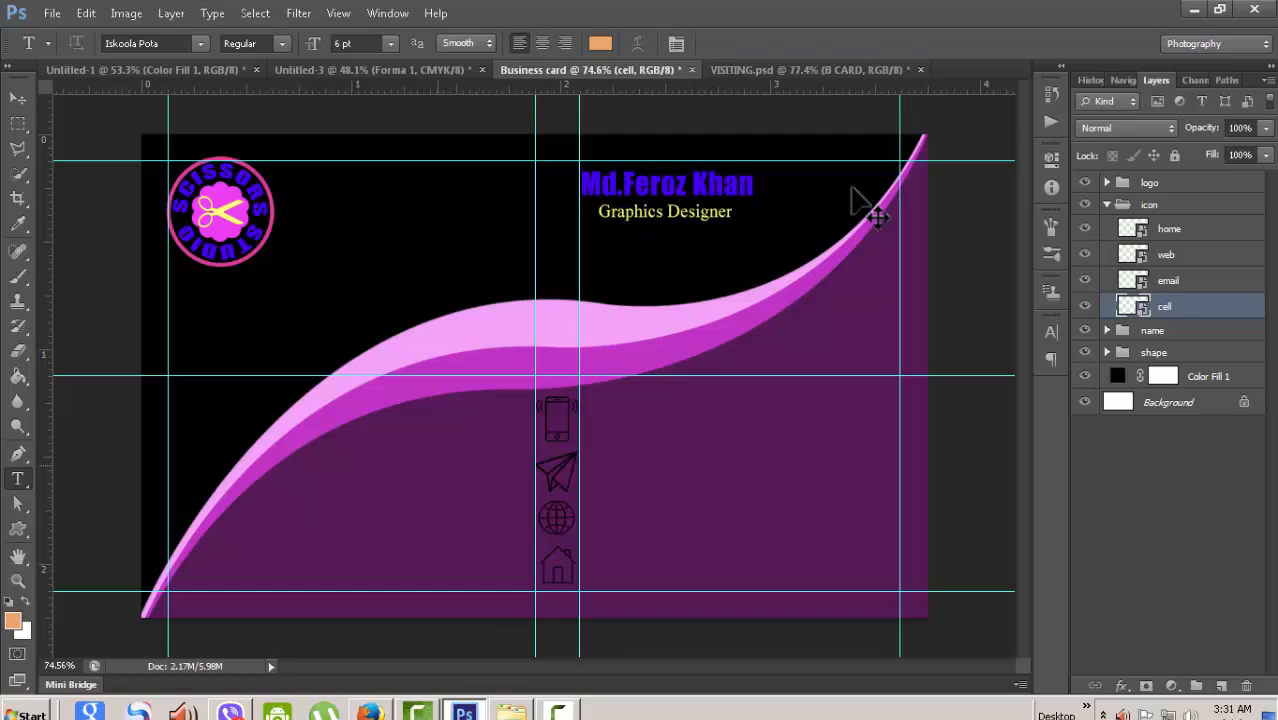
- Type the first phone number in 8 pt text beside the phone icon
click(585, 410)
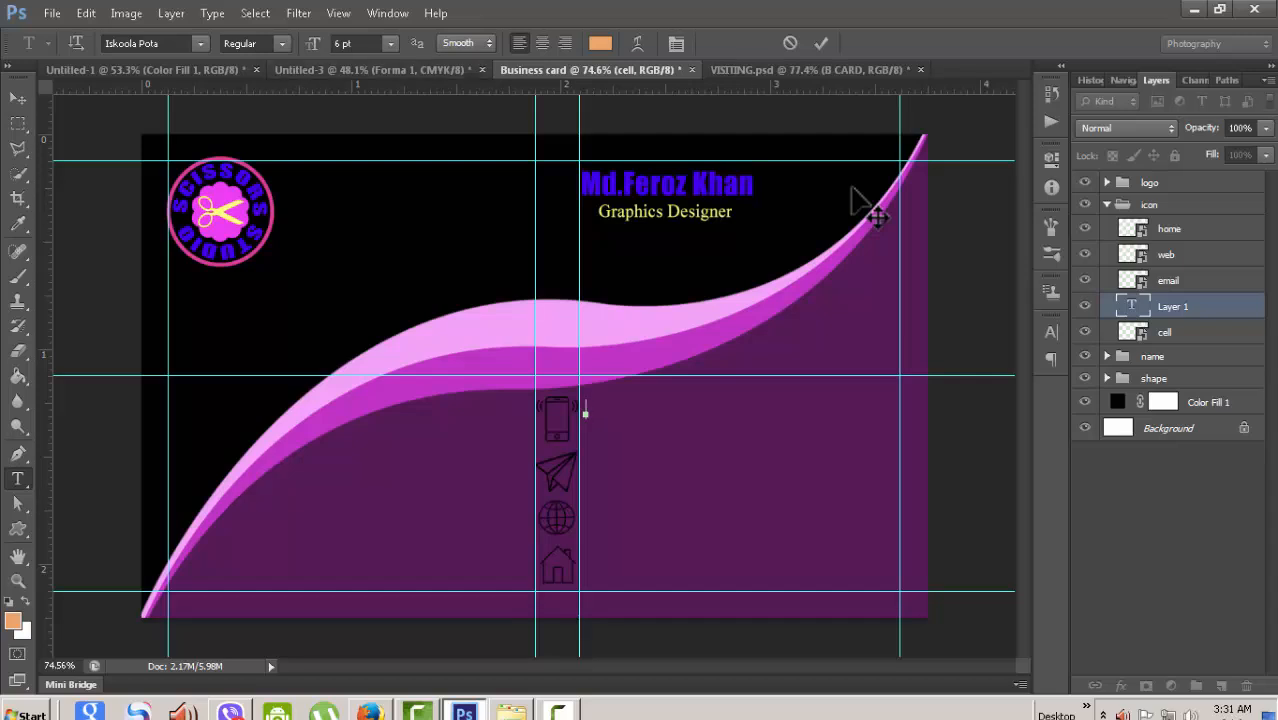
click(390, 43)
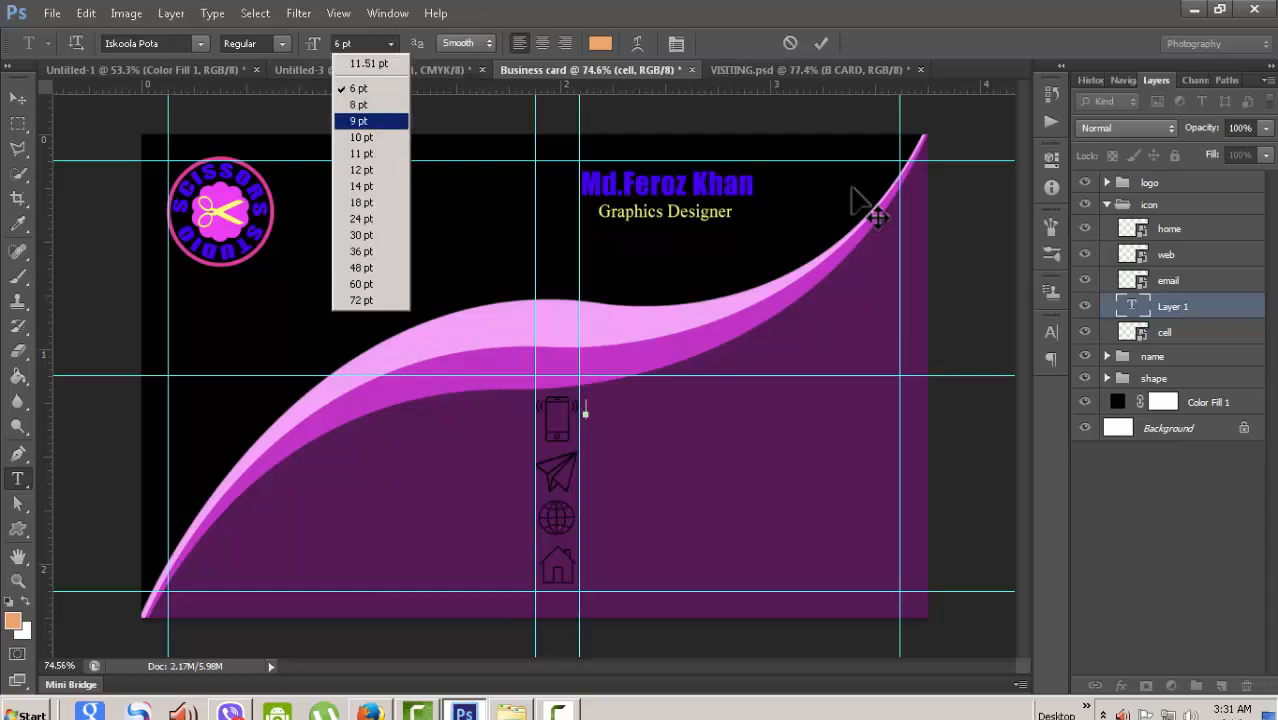
click(359, 104)
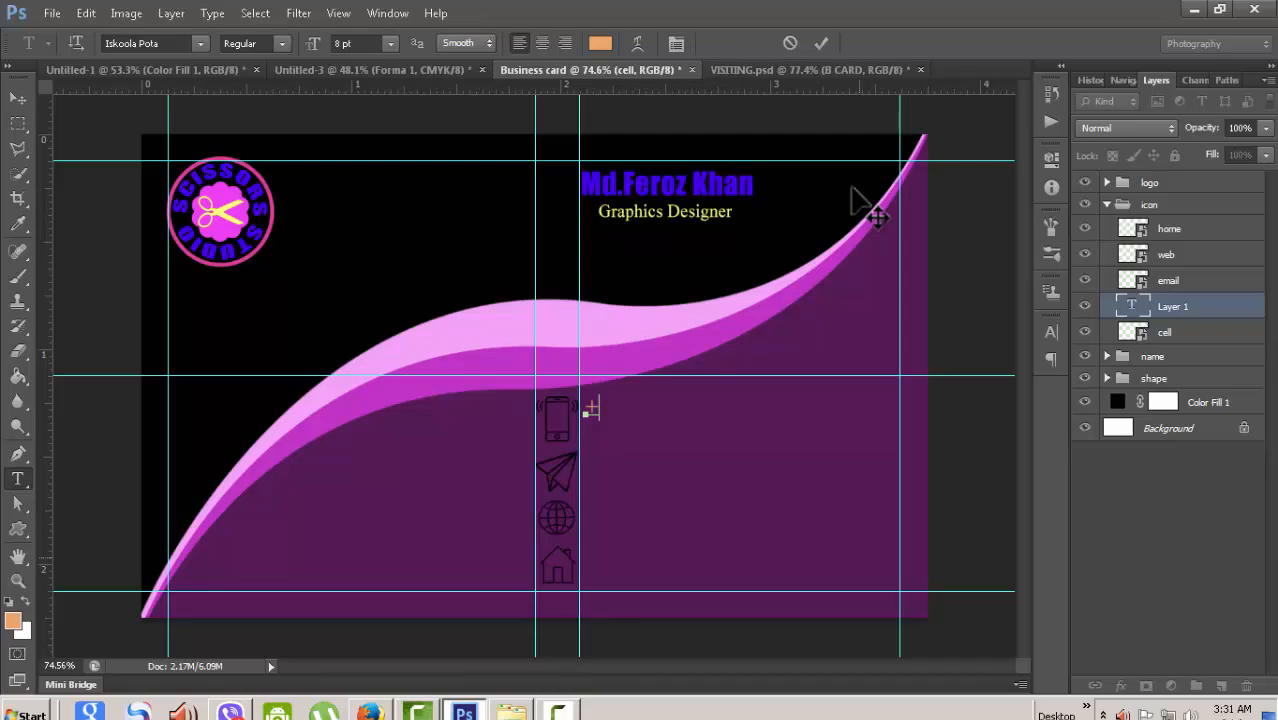
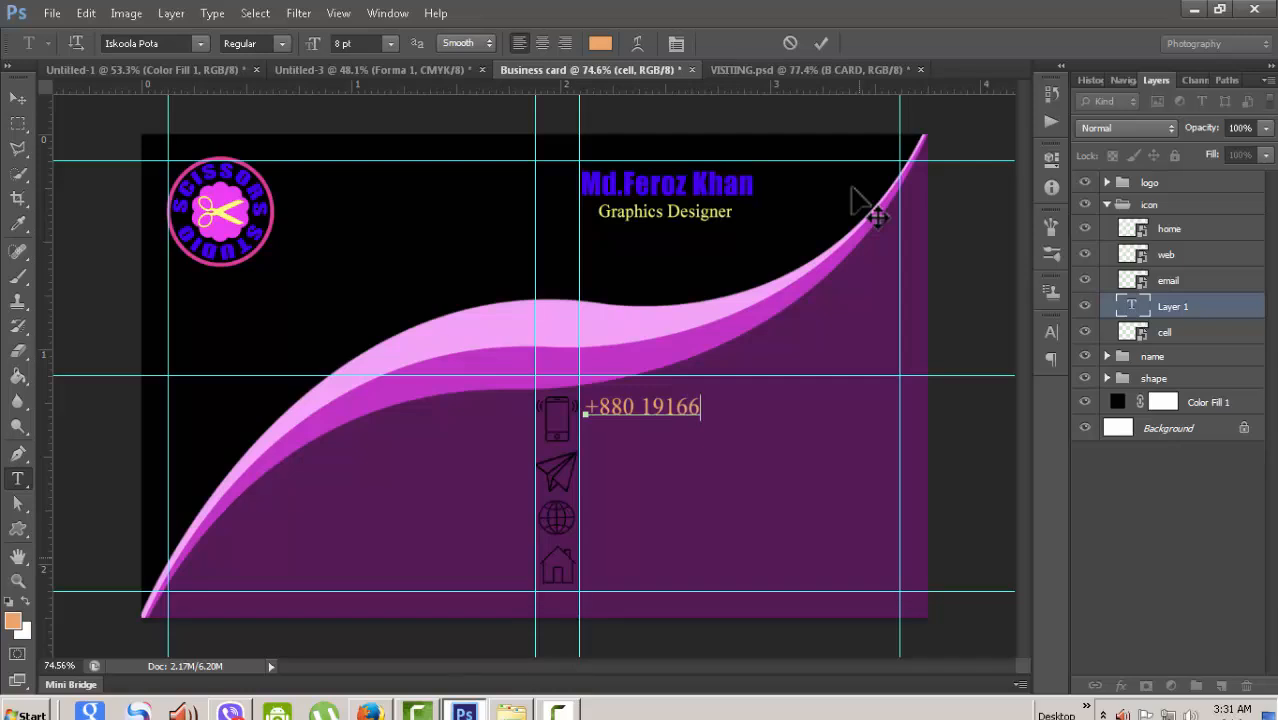
- Add a second phone number on the next line, fix a stray zero, and commit
key(Return)
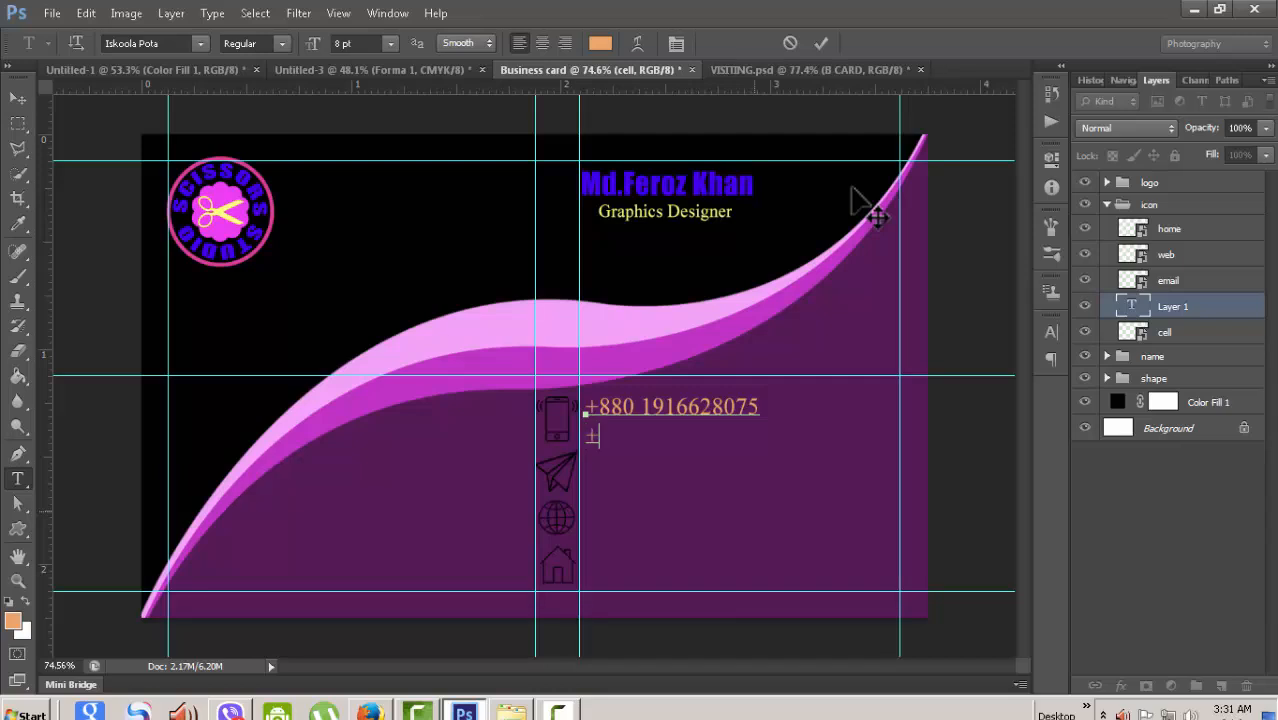
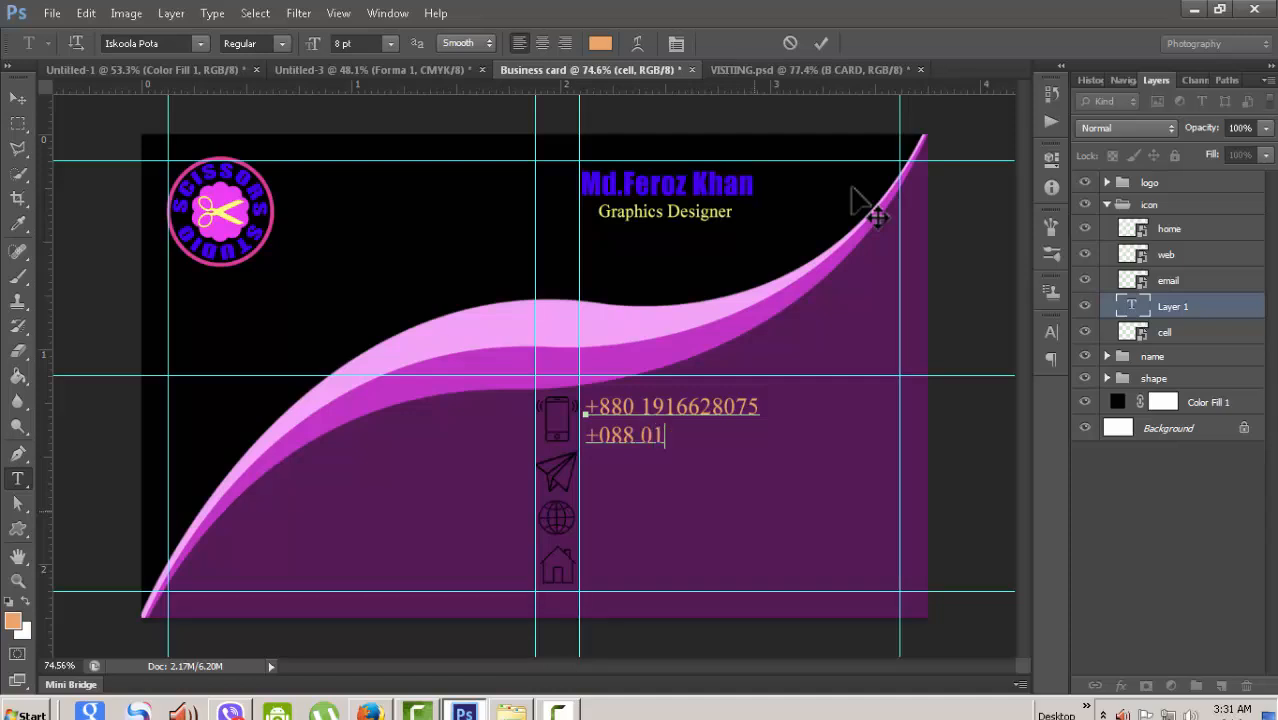
key(Left)
key(Left)
key(Left)
key(Left)
key(Right)
key(Right)
key(Right)
key(Right)
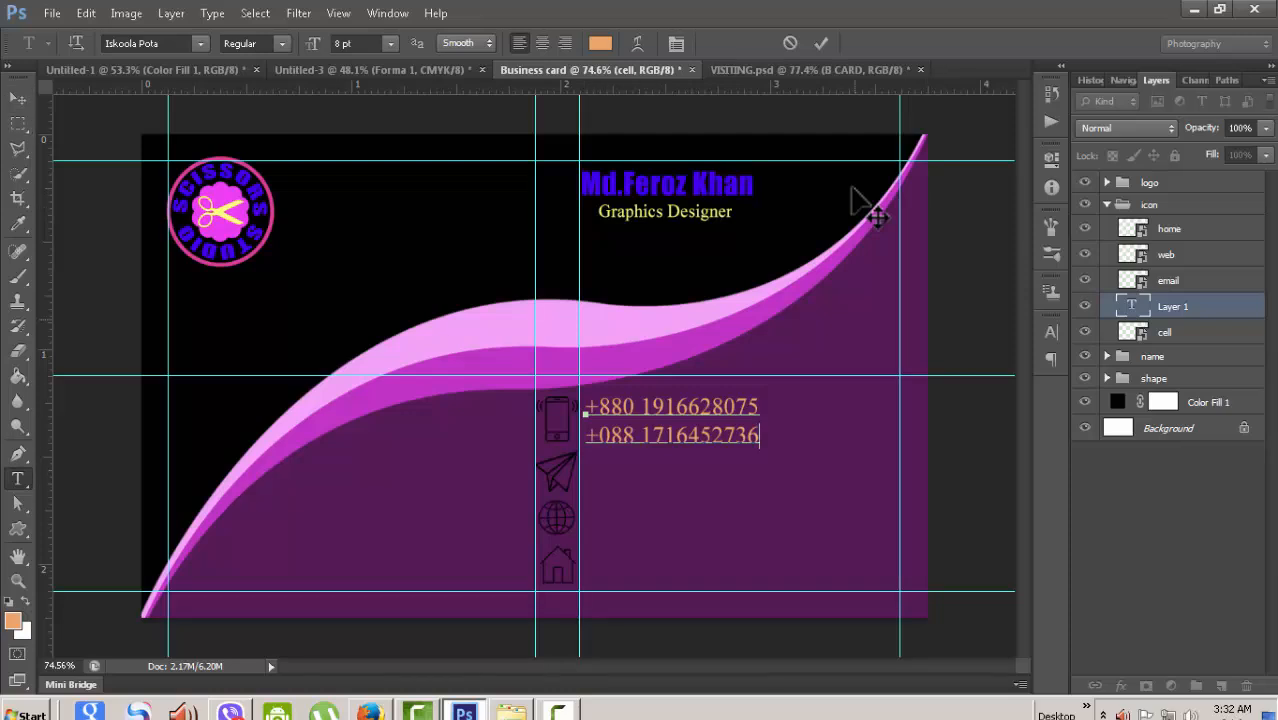
key(ctrl+Return)
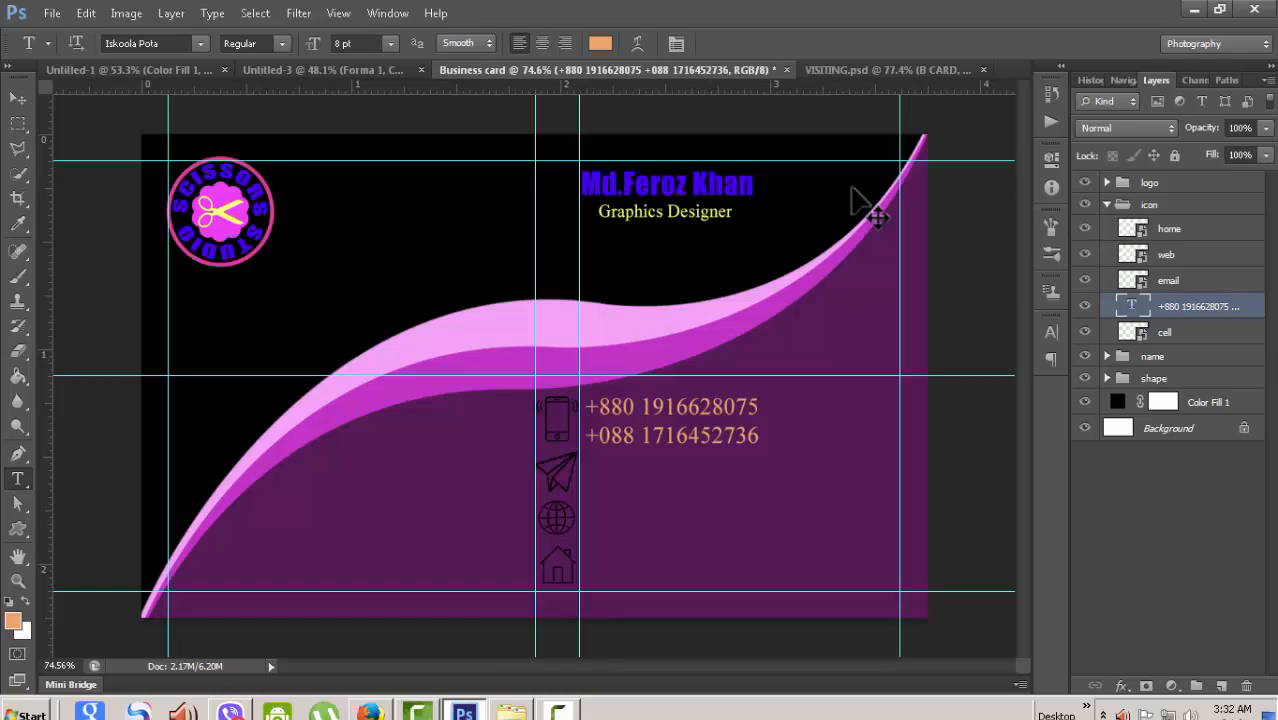
key(alt+bracketright)
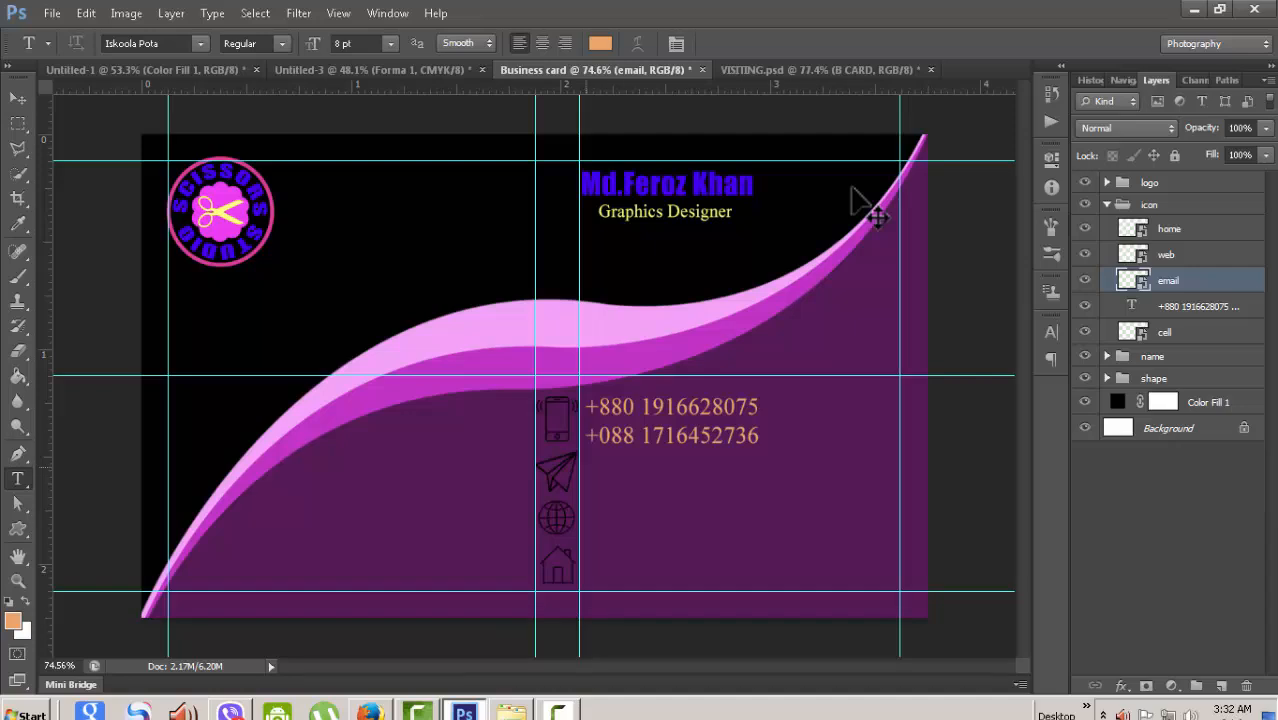
- Type the e-mail address beside the paper-plane icon
click(585, 467)
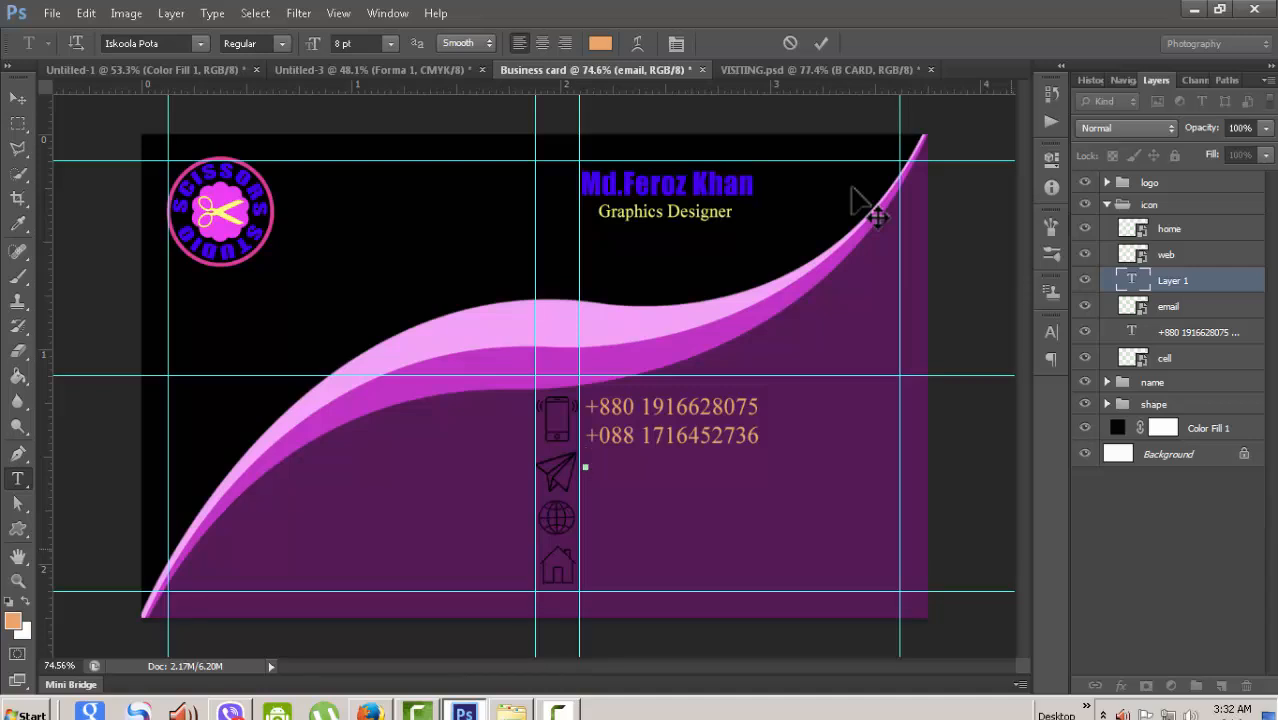
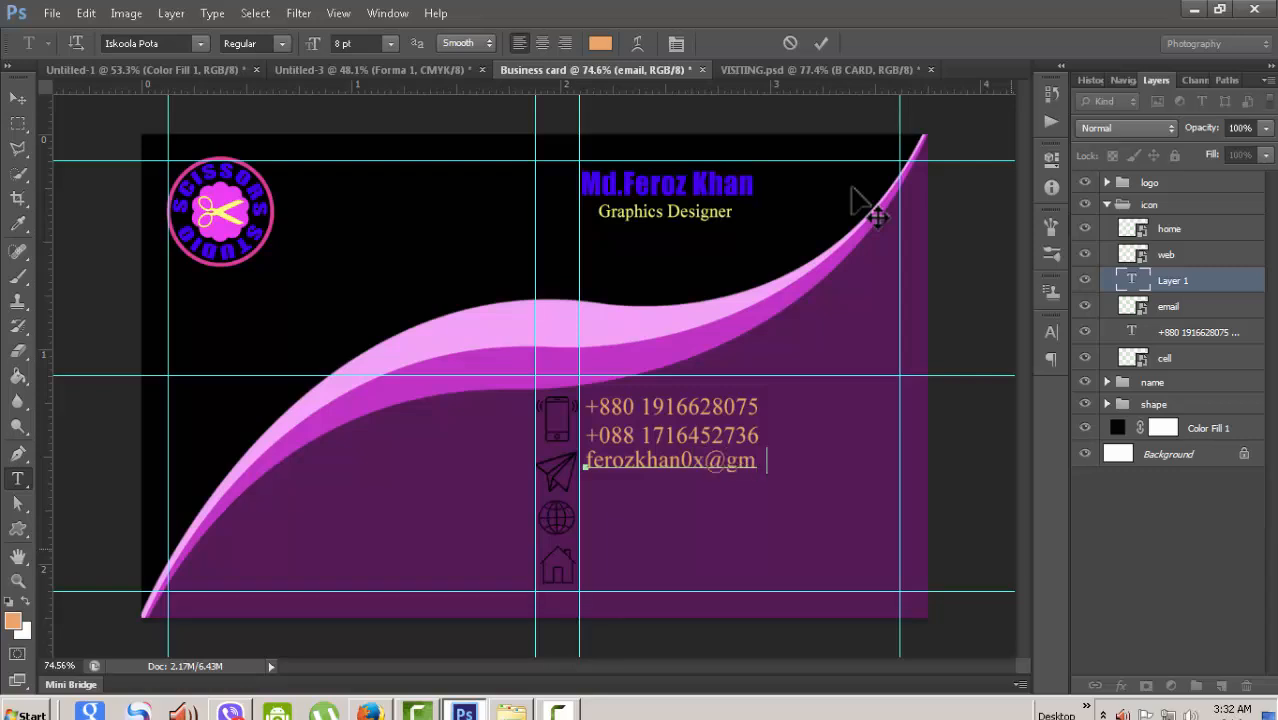
key(ctrl+Return)
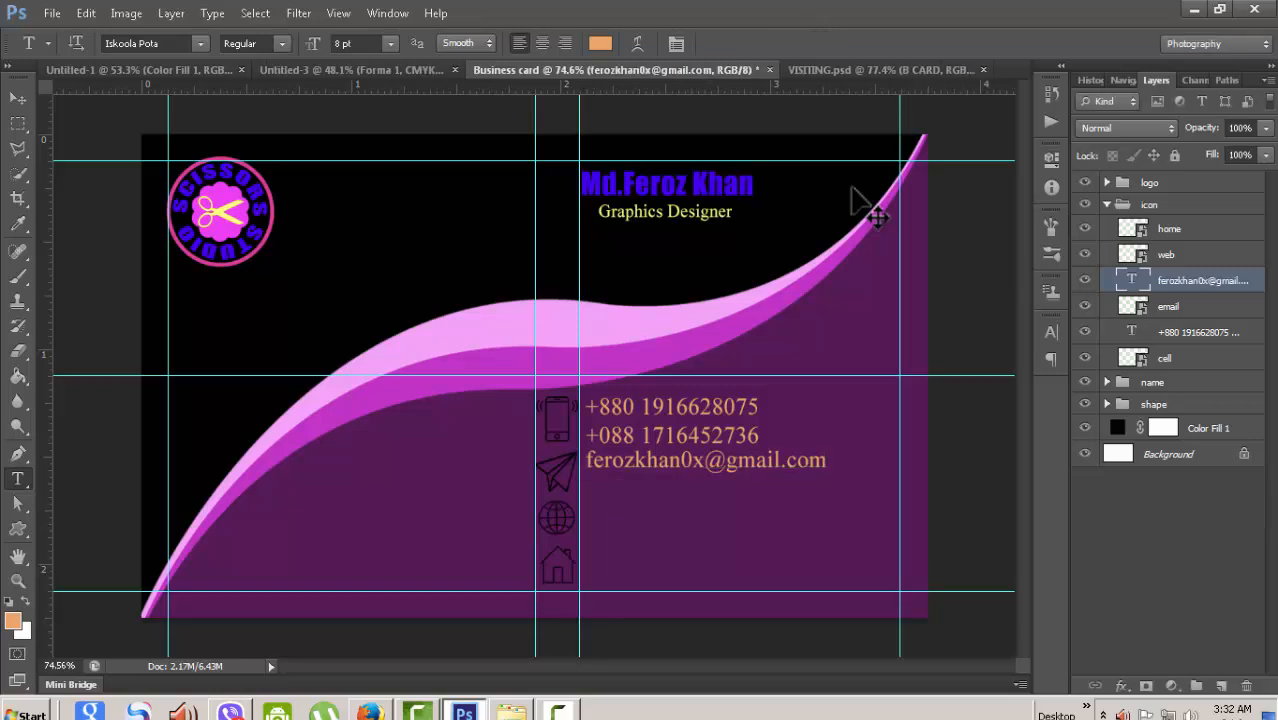
- Nudge the e-mail line down four steps to level it with its icon
key(v)
key(Down)
key(Down)
key(Down)
key(Down)
key(Down)
key(Down)
key(Down)
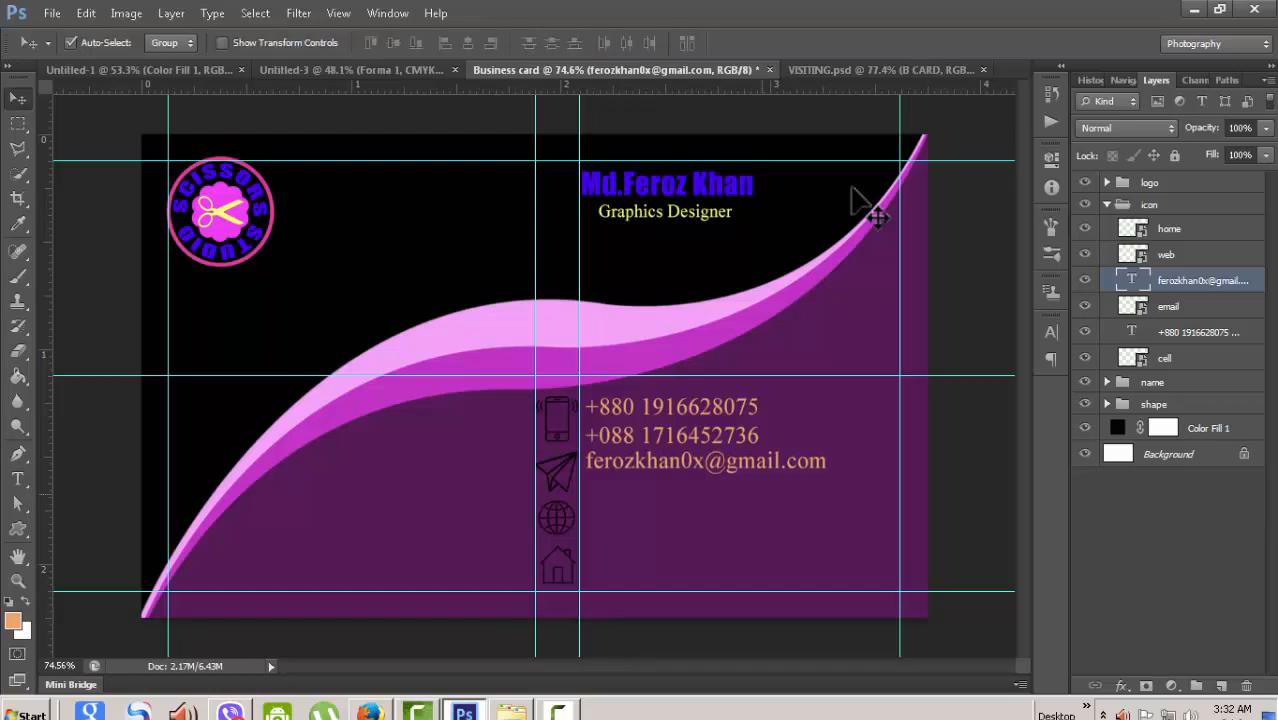
key(Down)
key(Down)
key(Down)
key(Down)
key(Down)
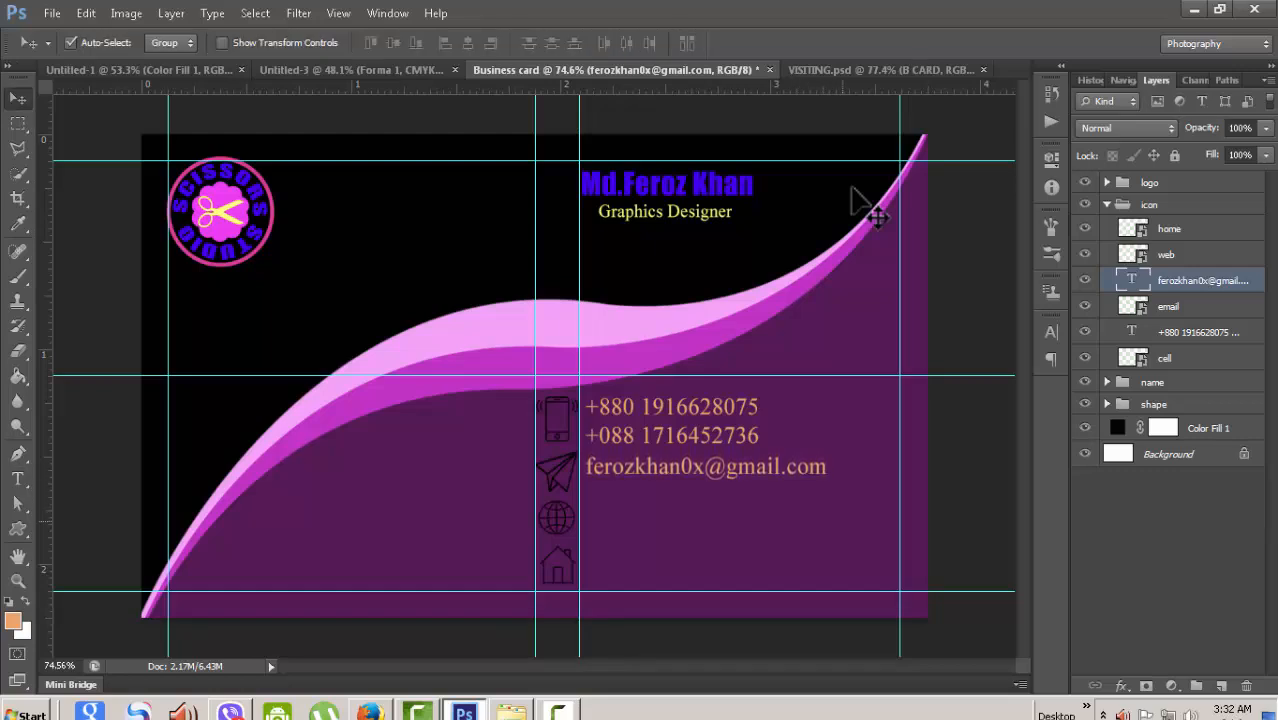
key(Down)
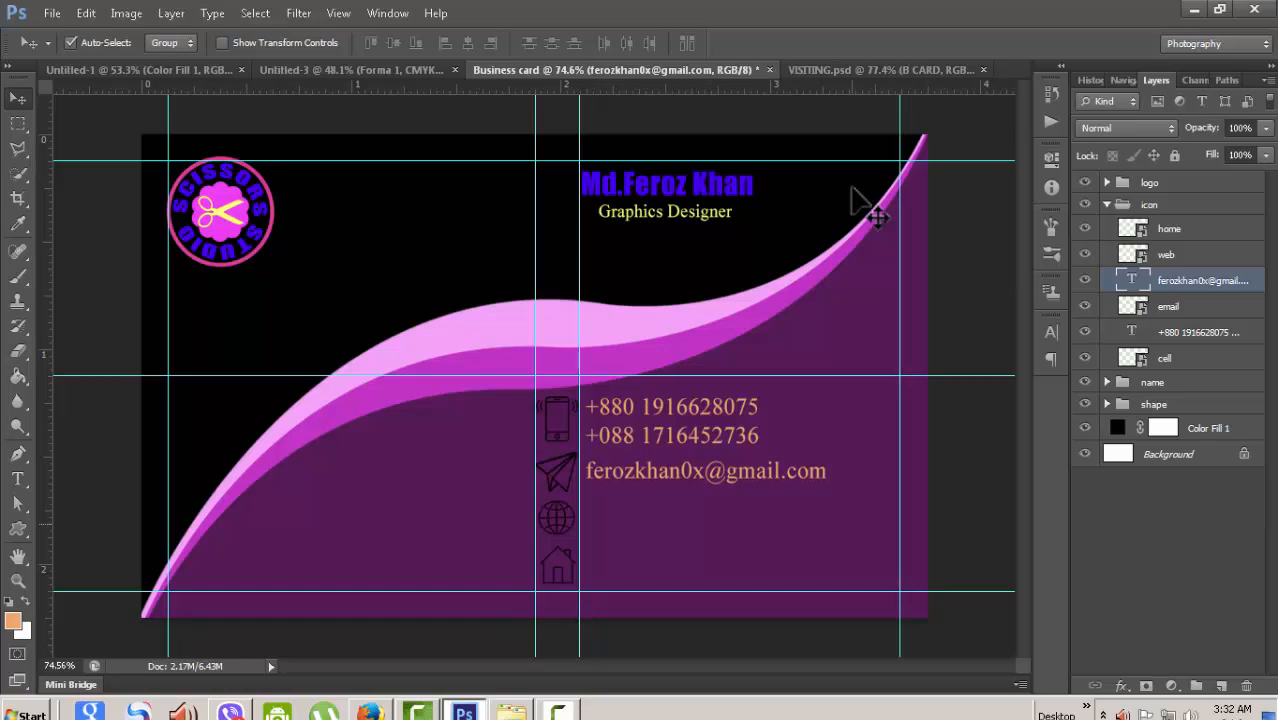
key(Down)
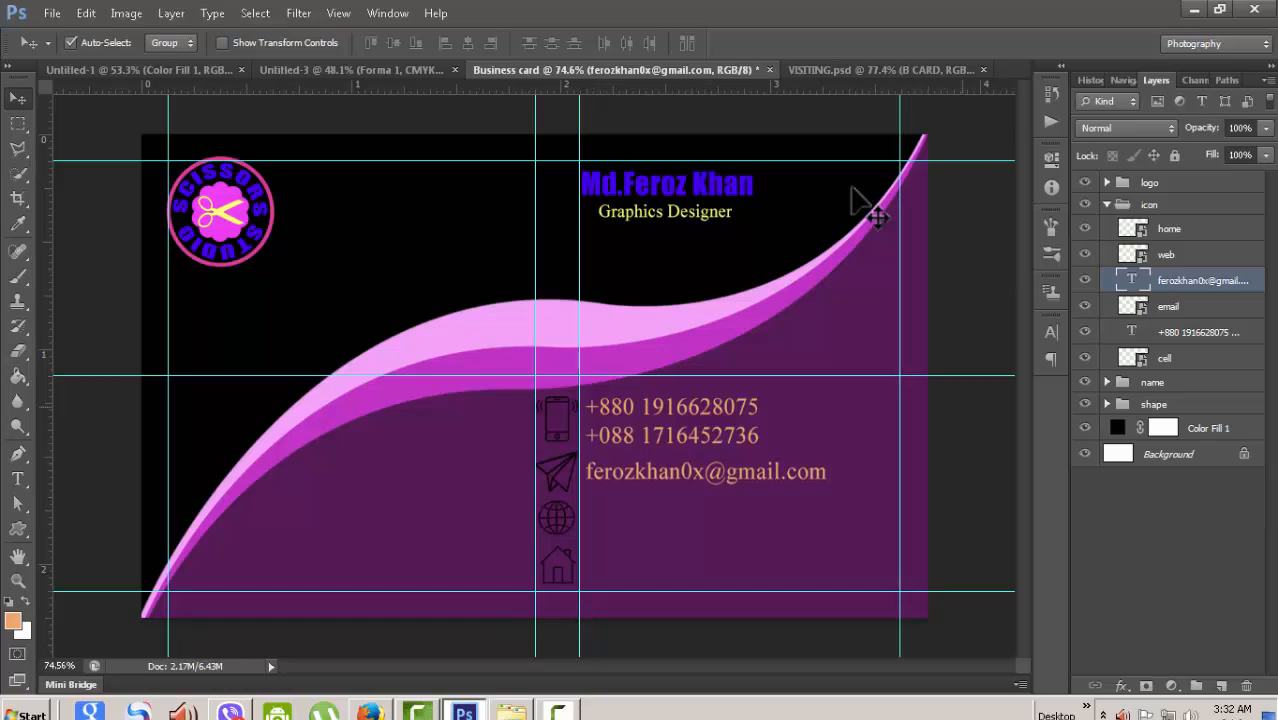
key(alt+bracketright)
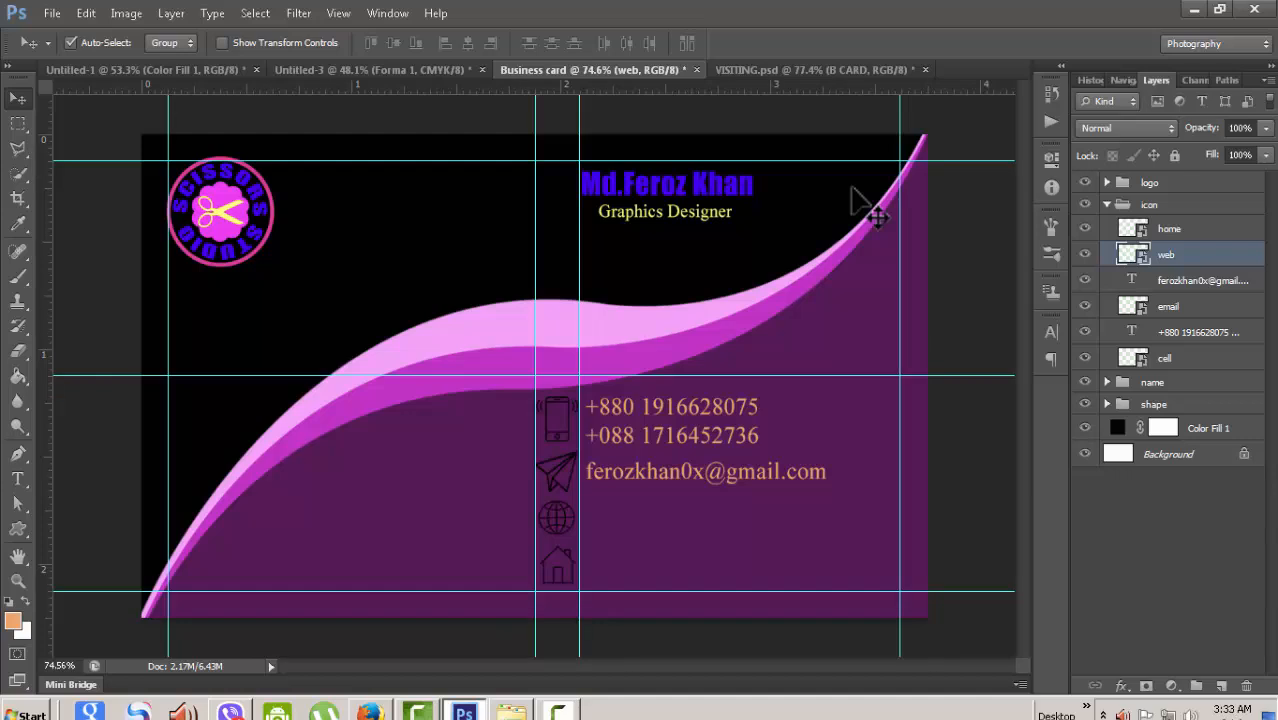
key(t)
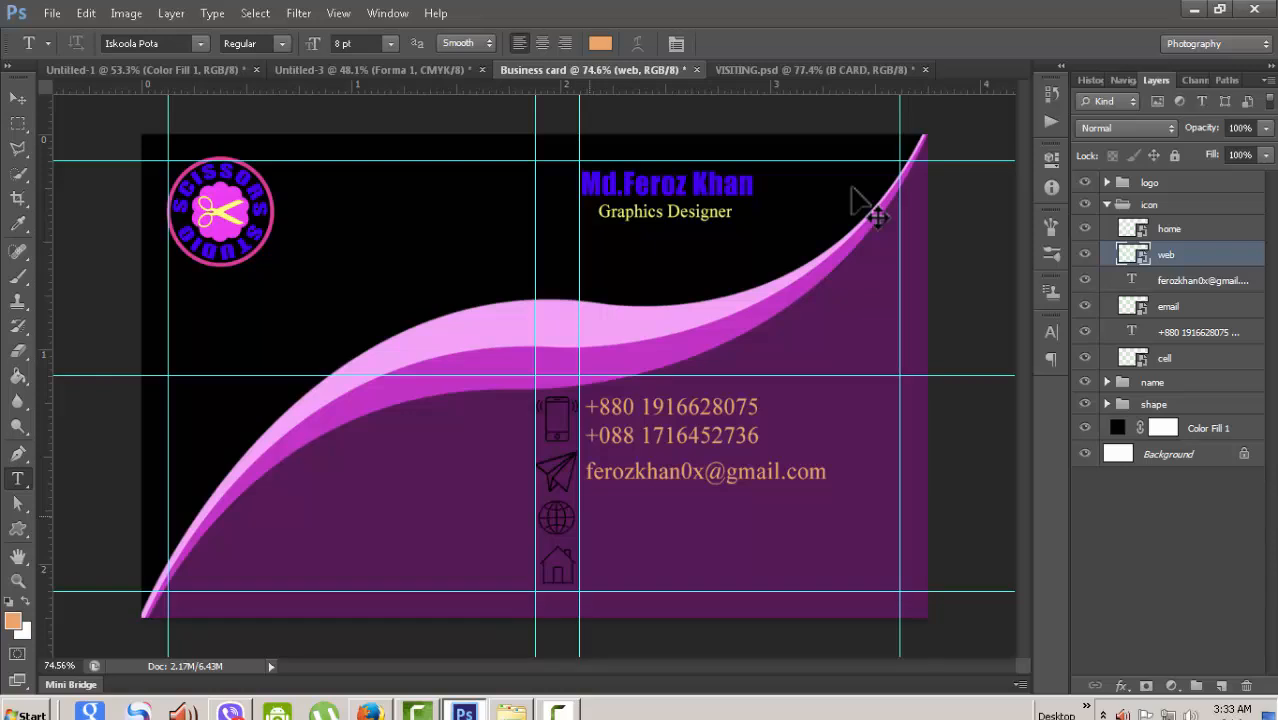
click(588, 516)
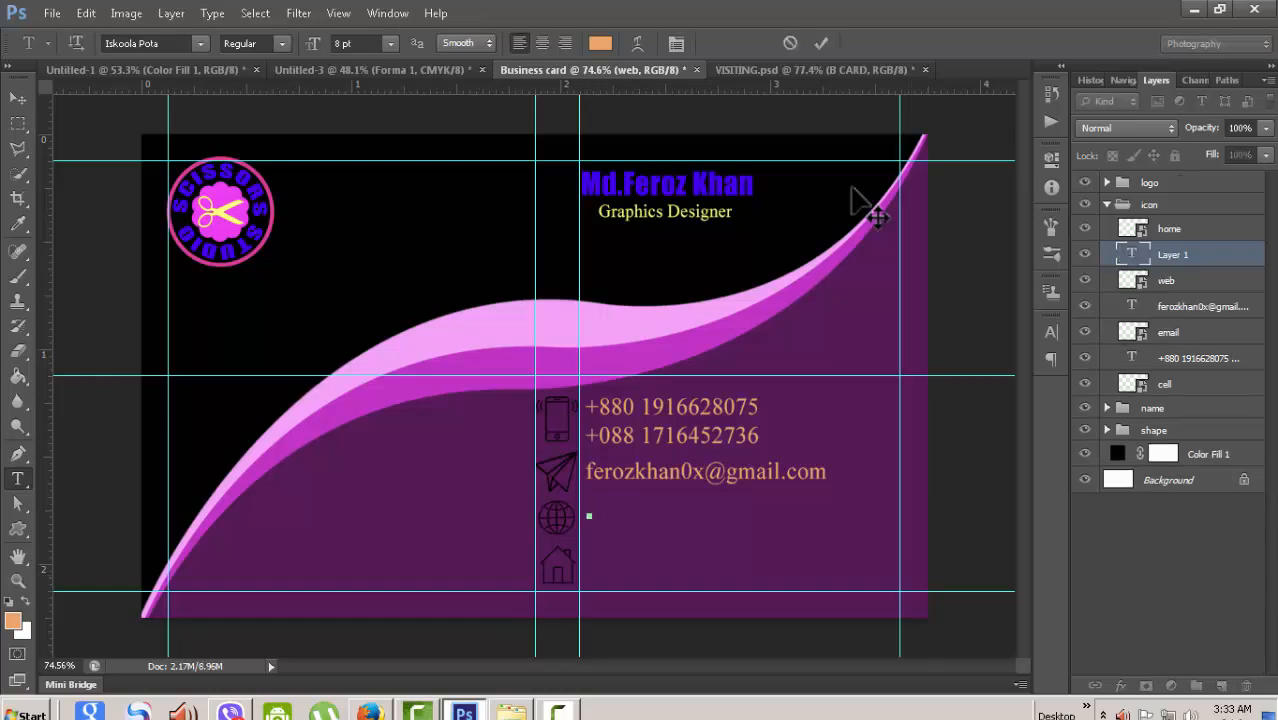
text(www.)
text(yourweb)
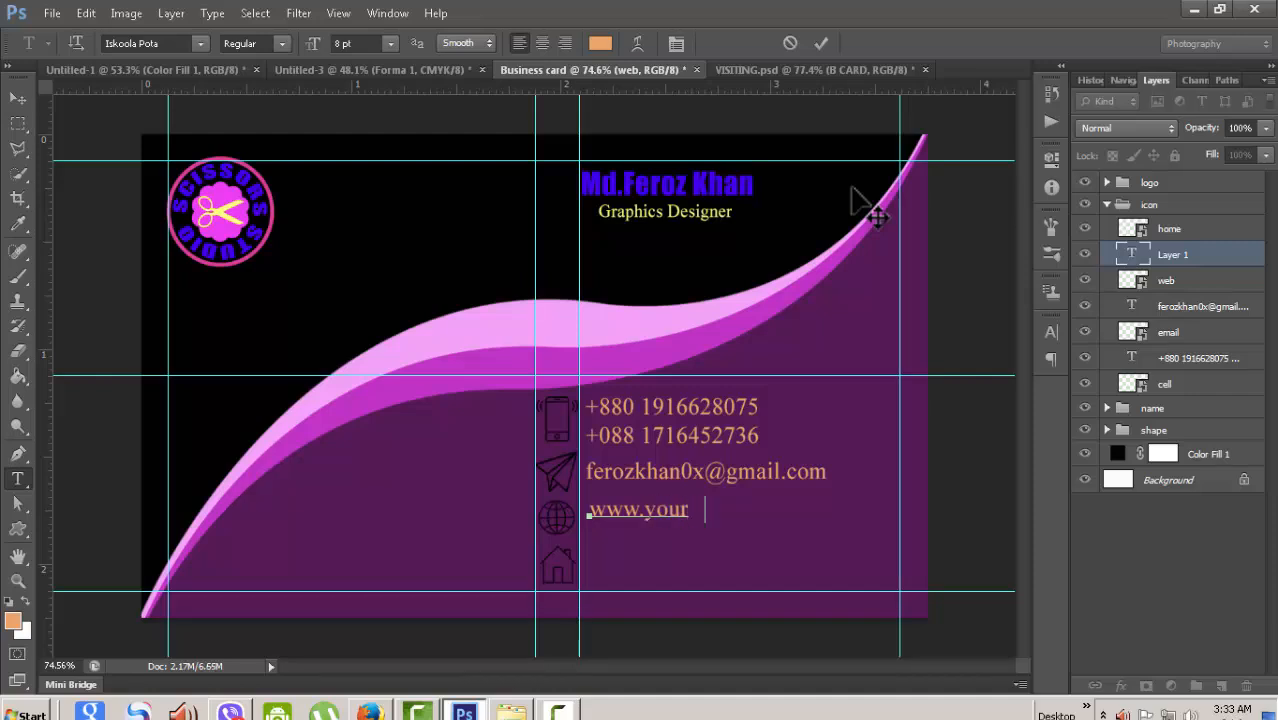
text(.com)
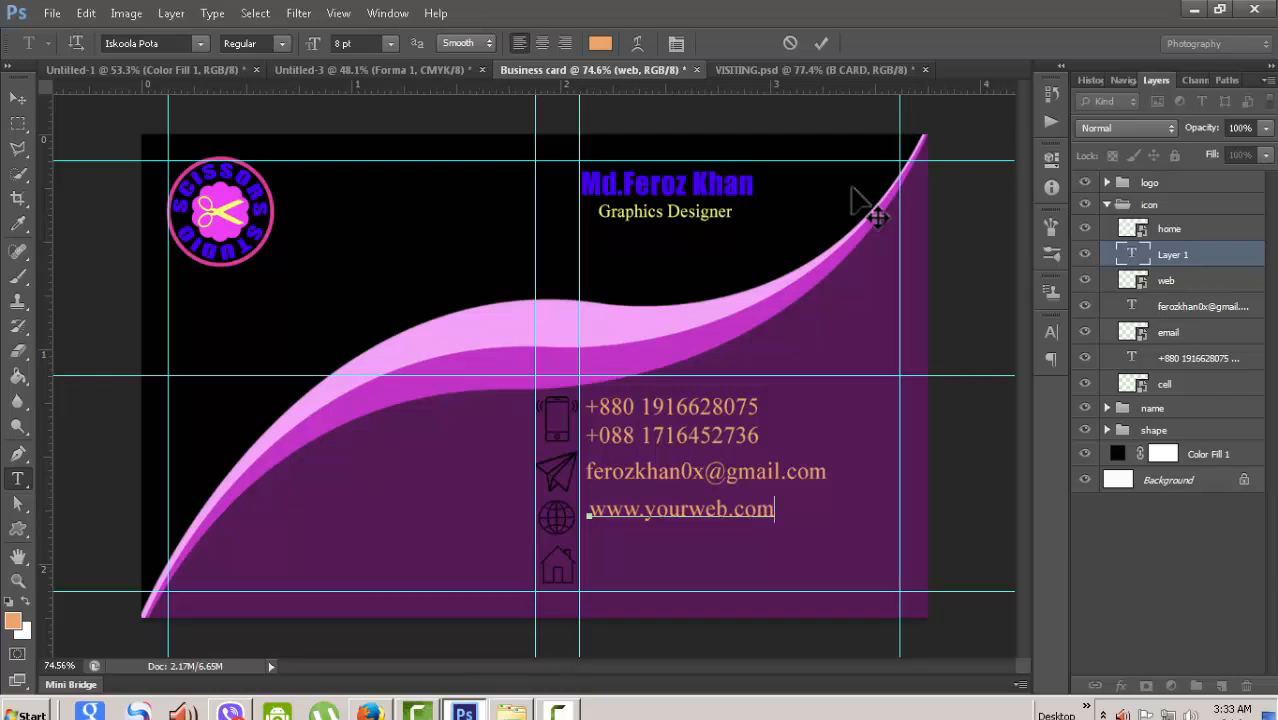
key(ctrl+Return)
- Nudge the website line two steps down and two steps left to align it
key(v)
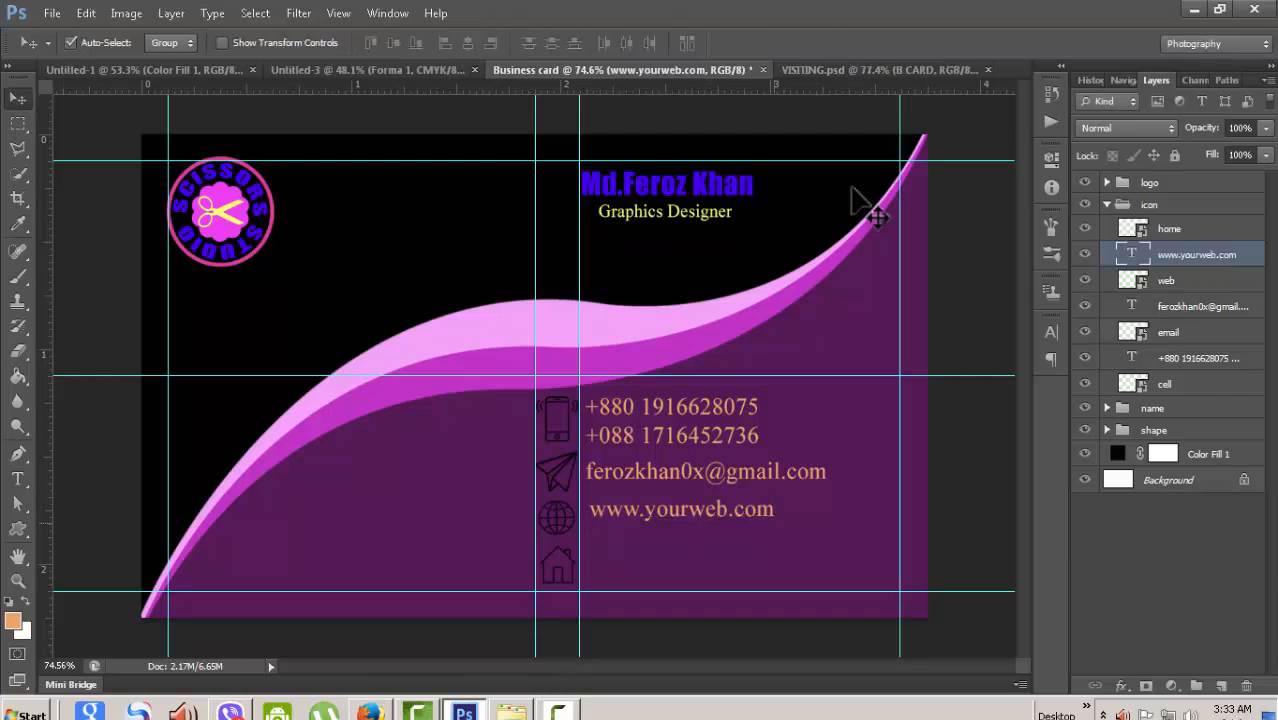
key(Down)
key(Down)
key(Down)
key(Down)
key(Down)
key(Down)
key(Down)
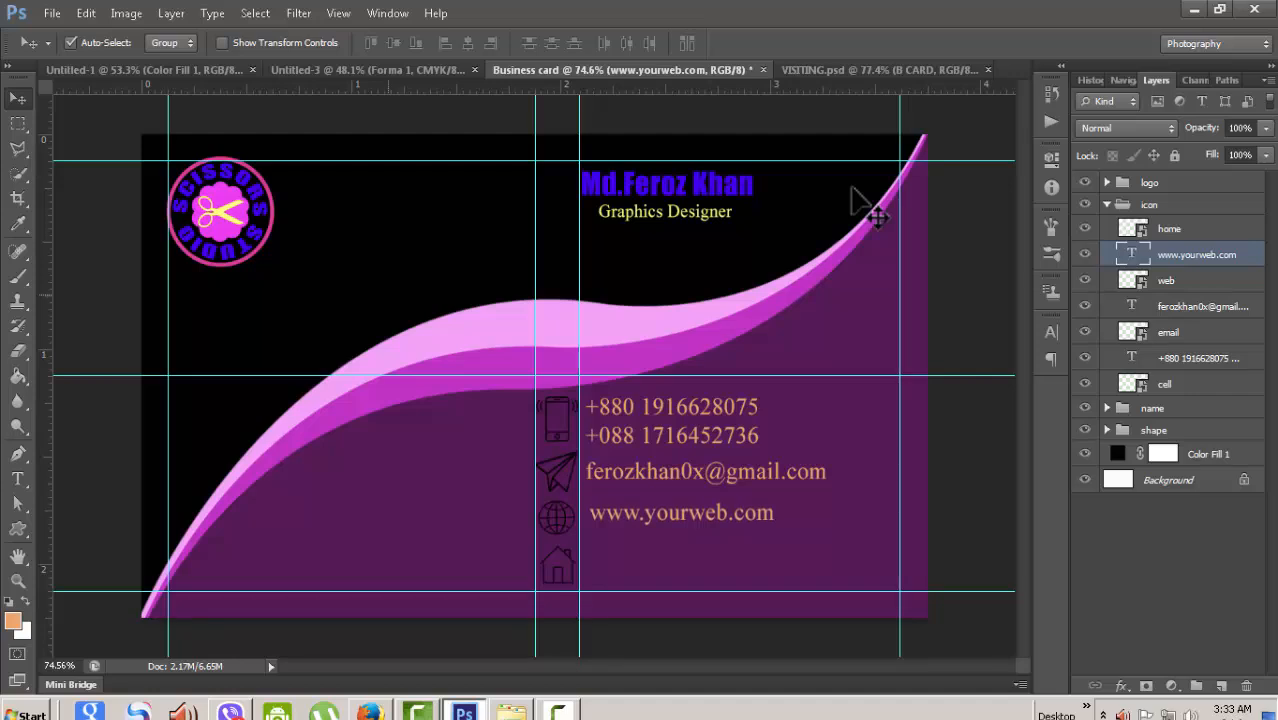
key(Down)
key(Down)
key(Left)
key(Left)
key(Left)
key(Left)
key(Left)
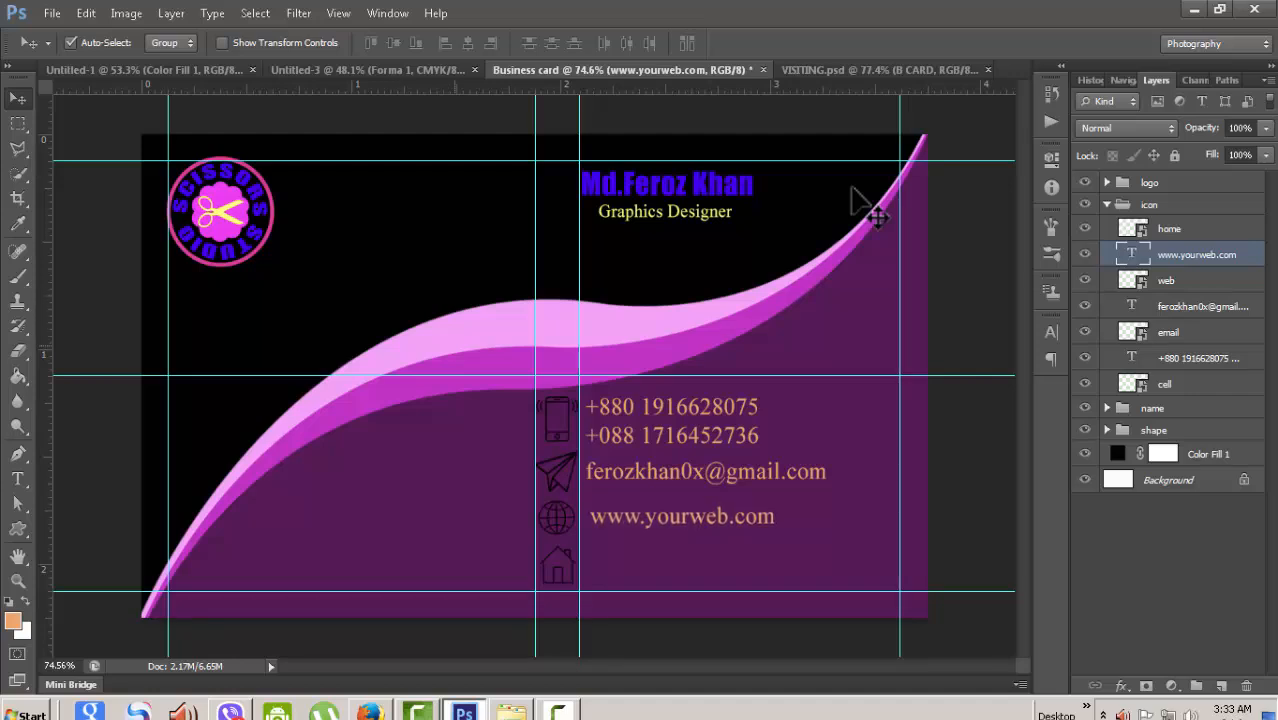
key(Left)
key(Left)
key(Left)
key(Left)
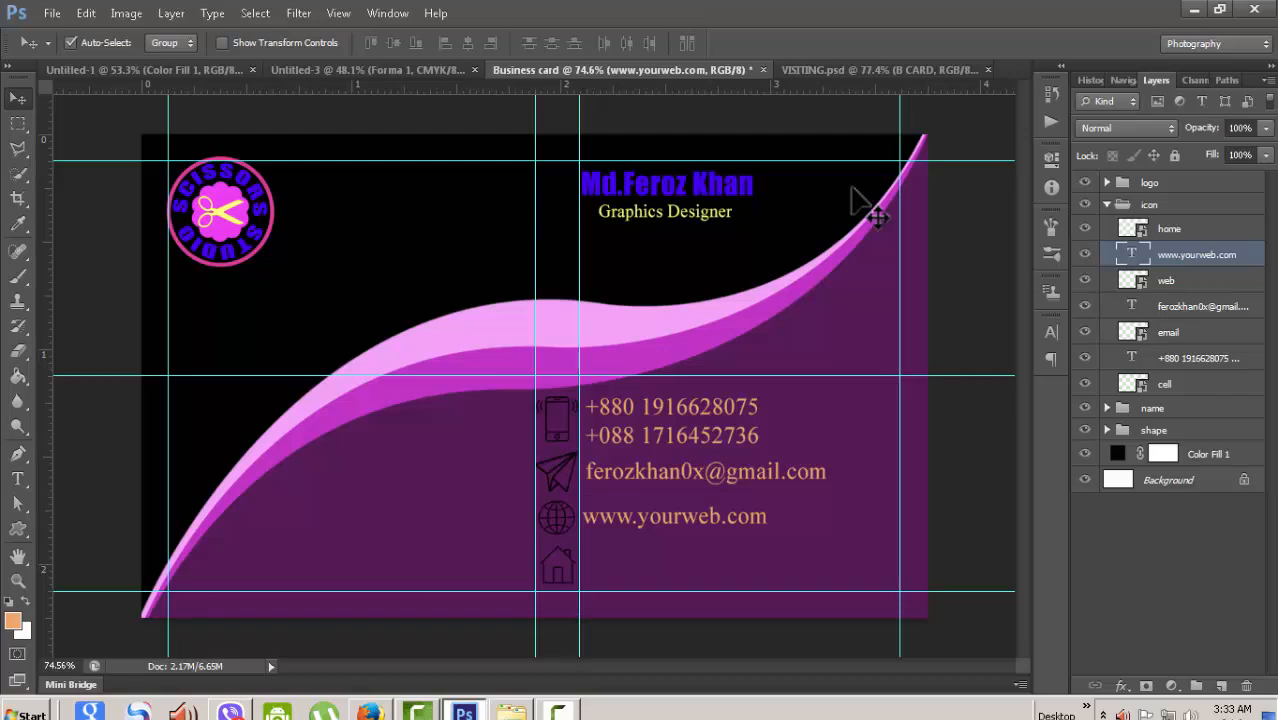
key(alt+bracketright)
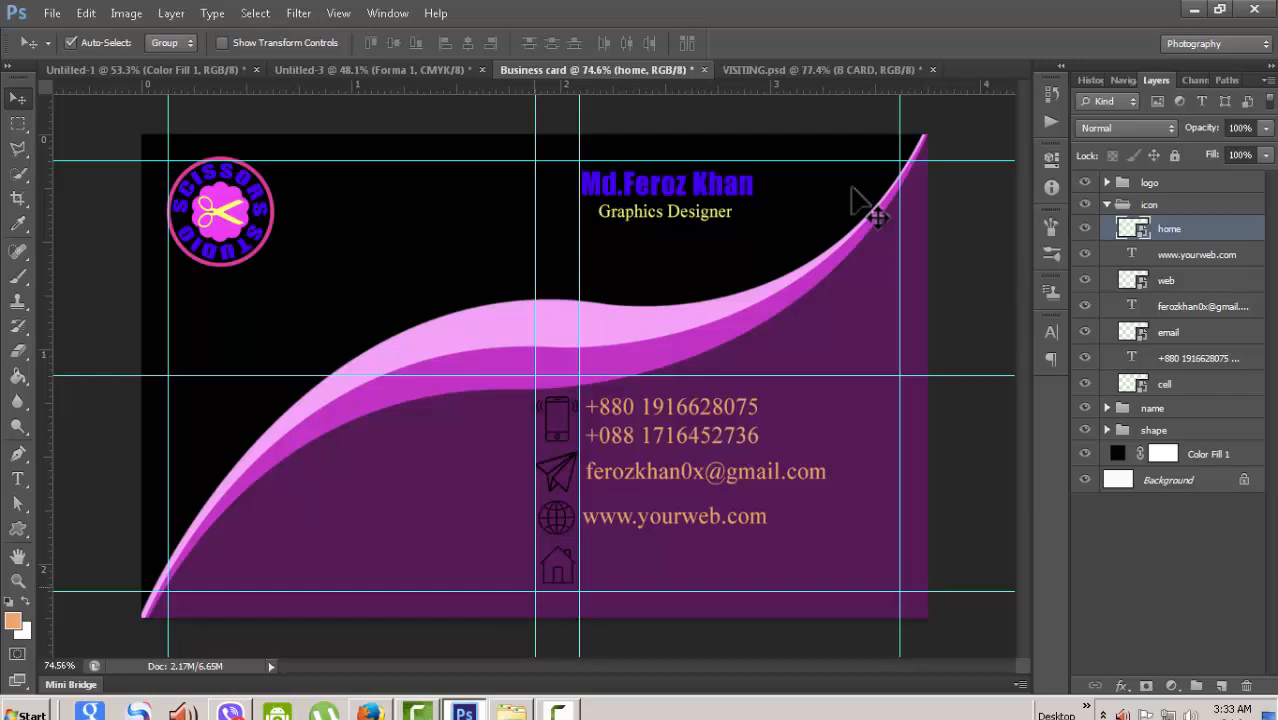
- Type a two-line postal address beside the house icon, correcting the city's last letter
key(t)
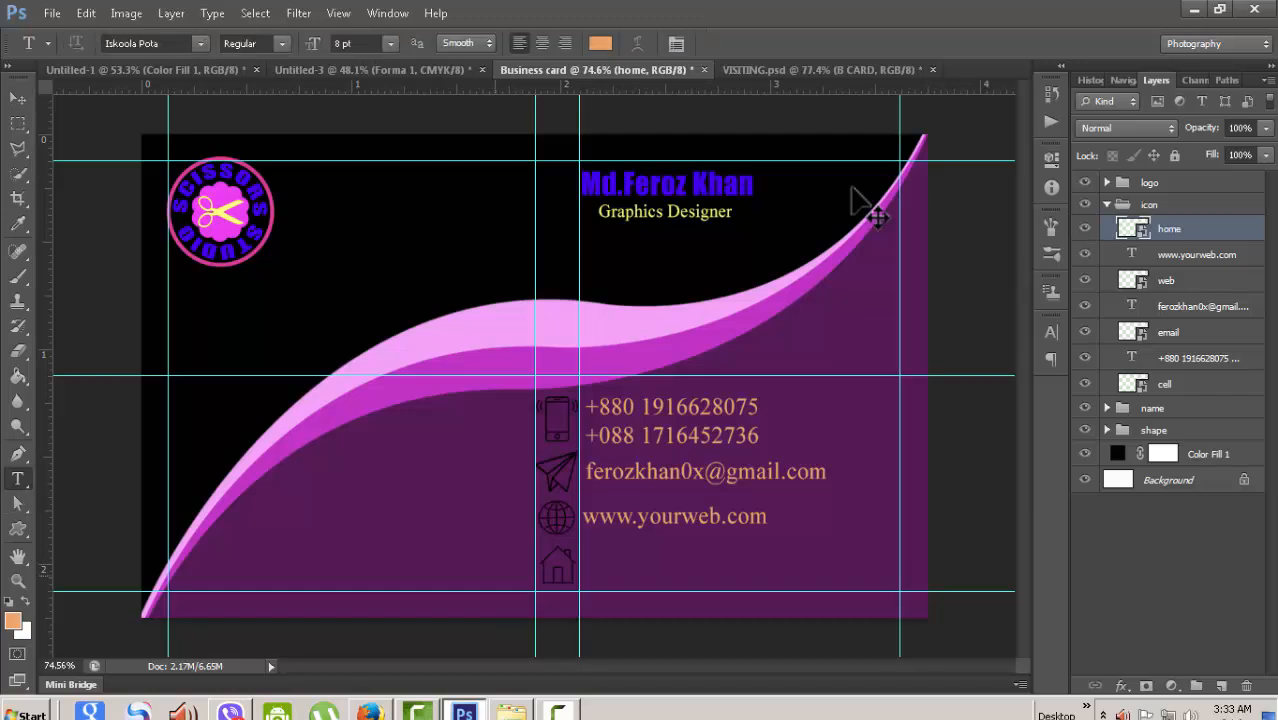
click(582, 564)
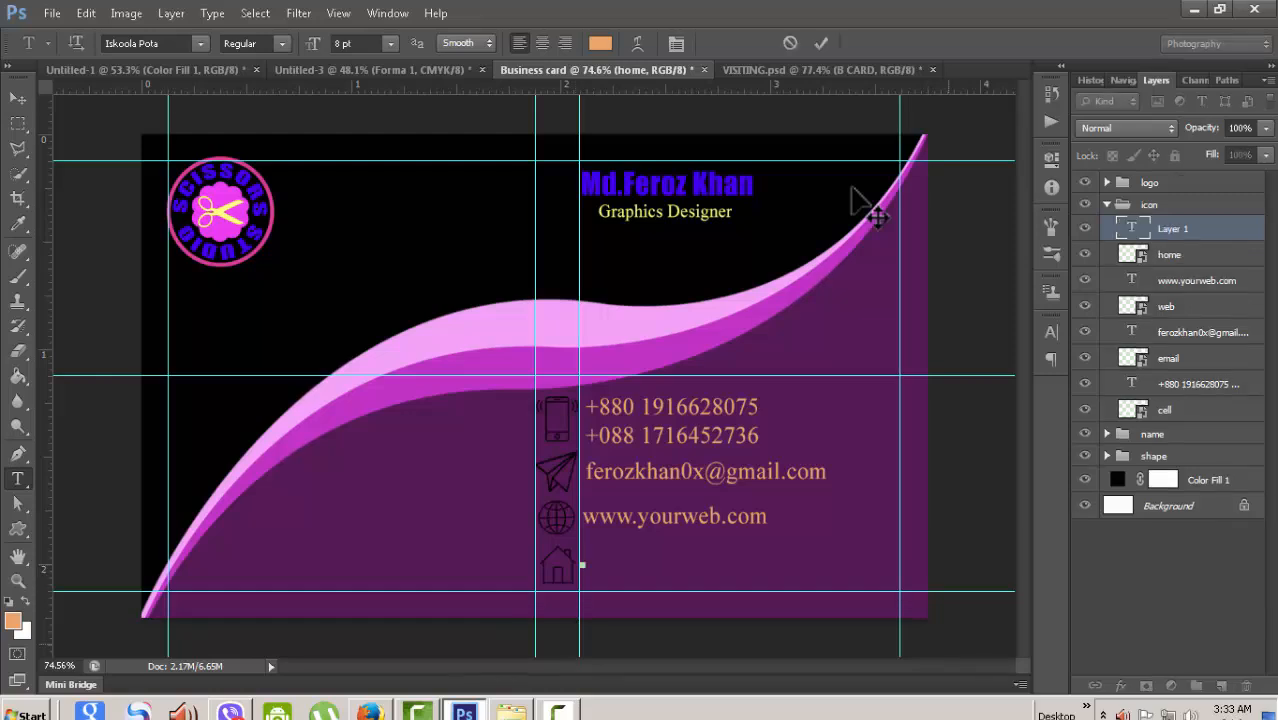
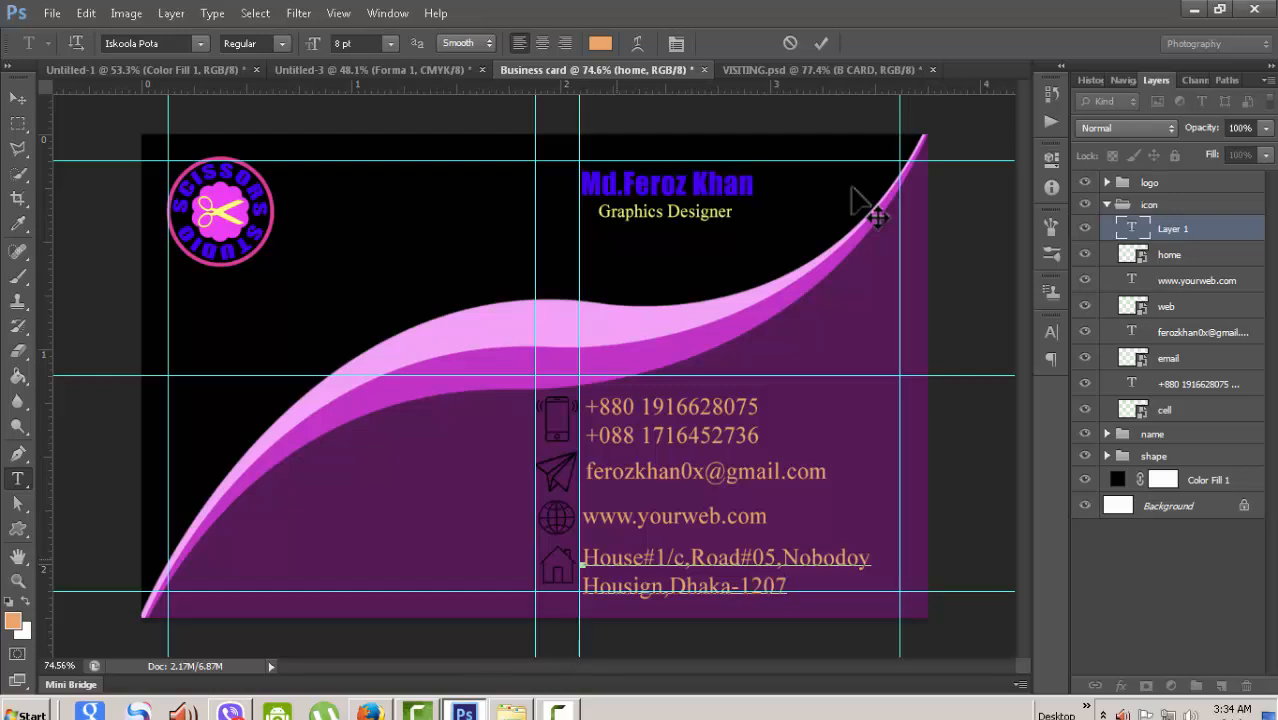
- Commit the postal address text and target the icon group
scroll(876, 217, down, 1)
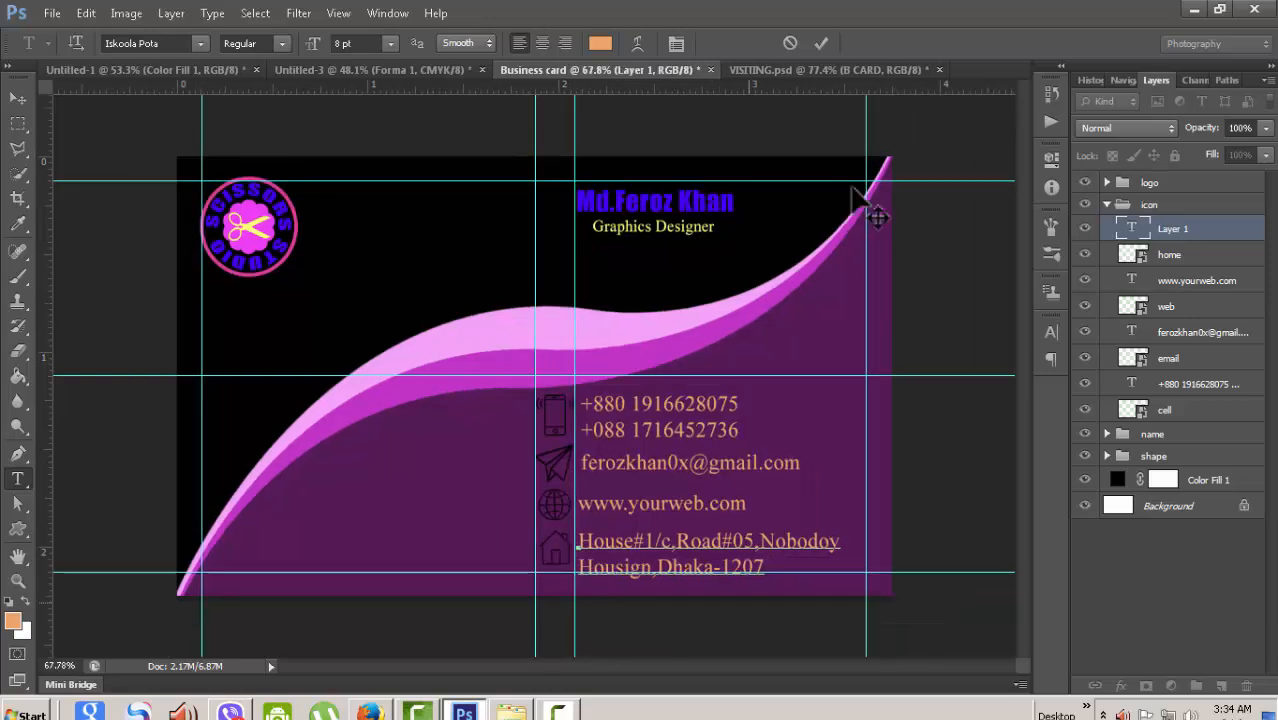
scroll(853, 188, down, 5)
scroll(853, 188, up, 4)
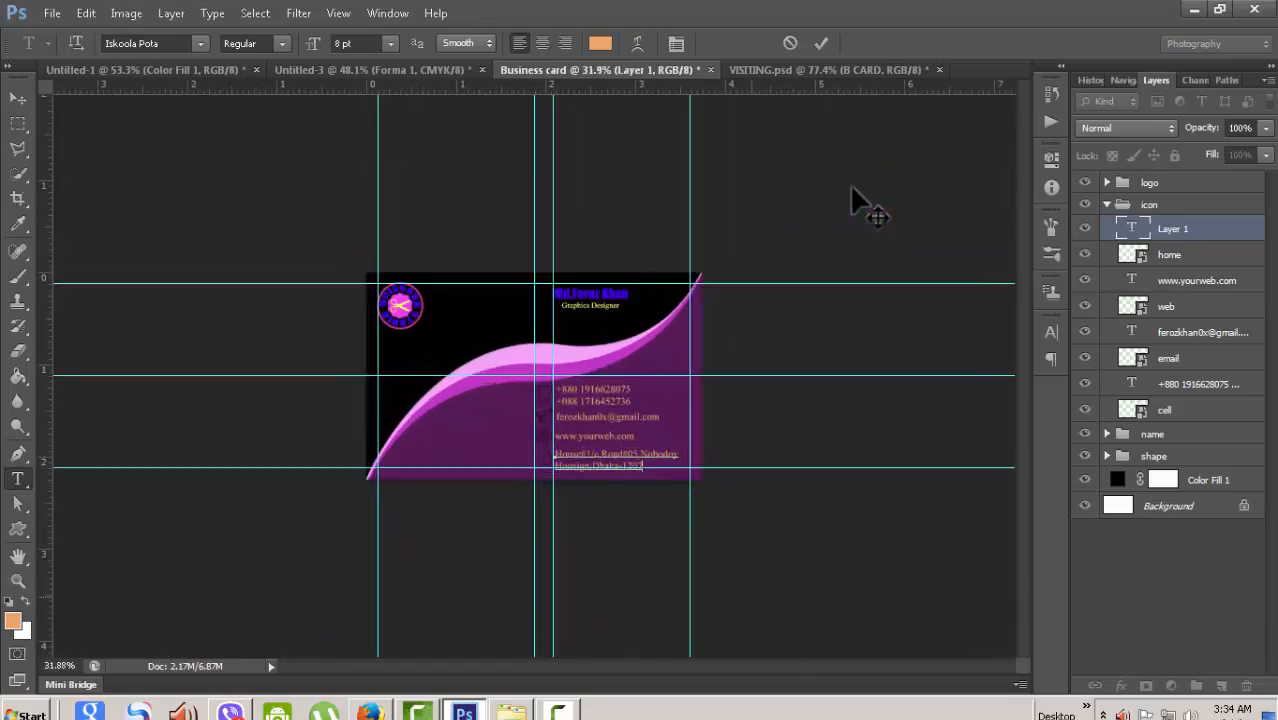
scroll(853, 188, up, 1)
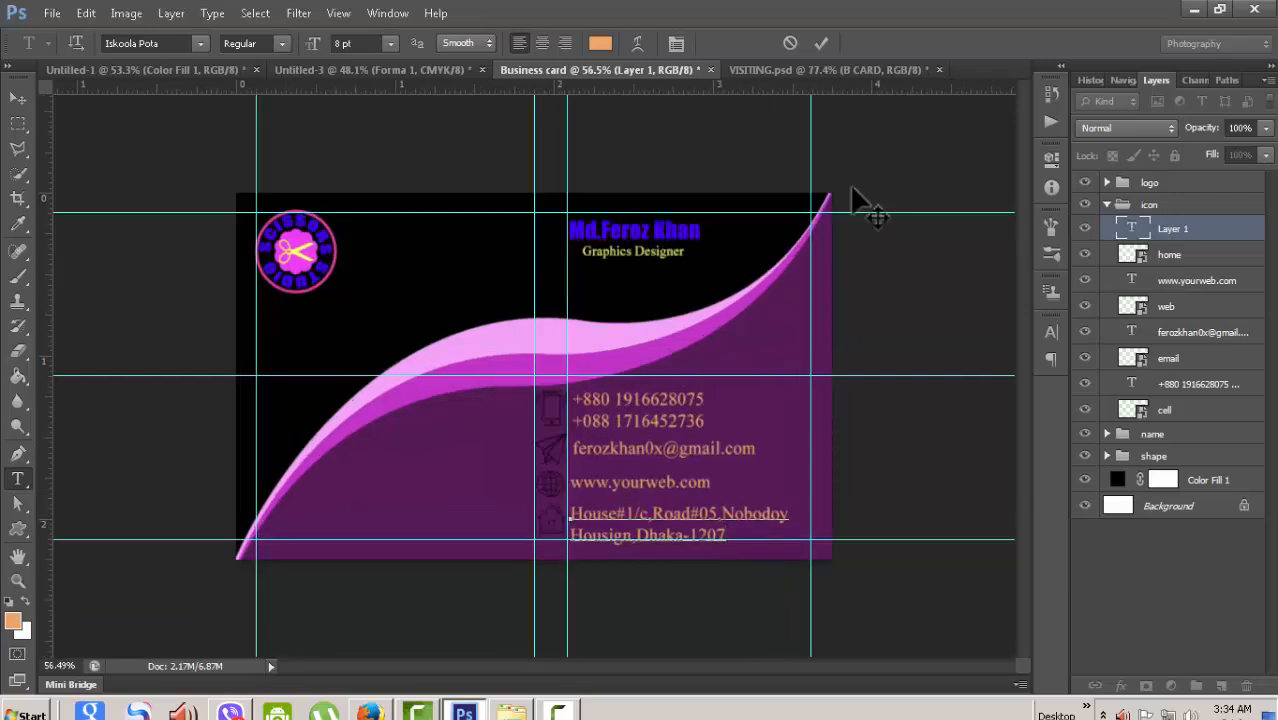
key(ctrl+Return)
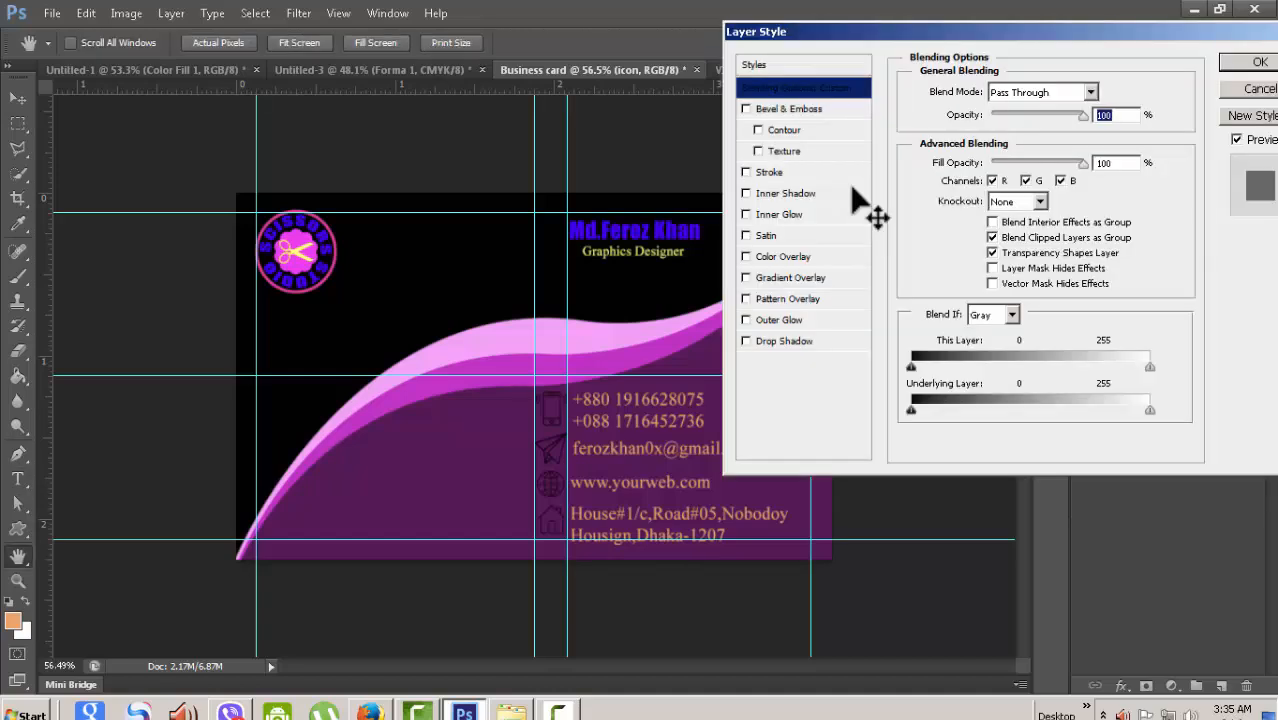
- Apply a yellow Color Overlay layer style to the icon group
click(783, 256)
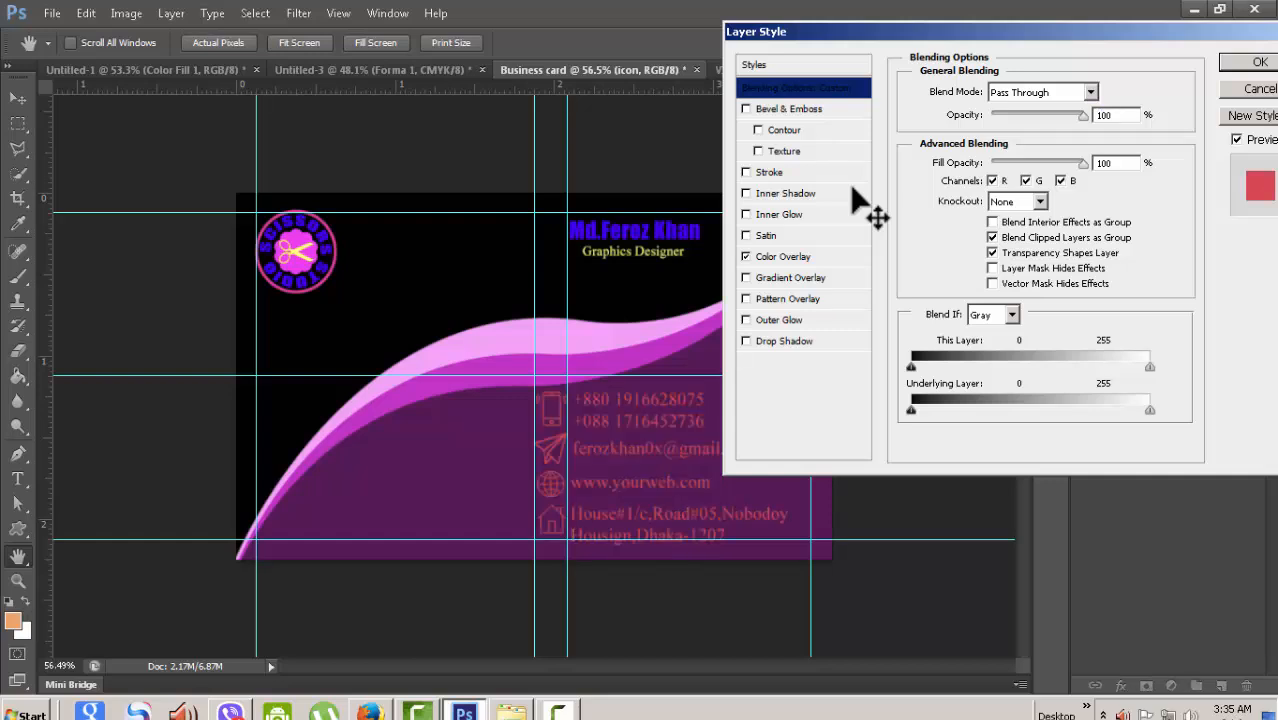
click(1109, 92)
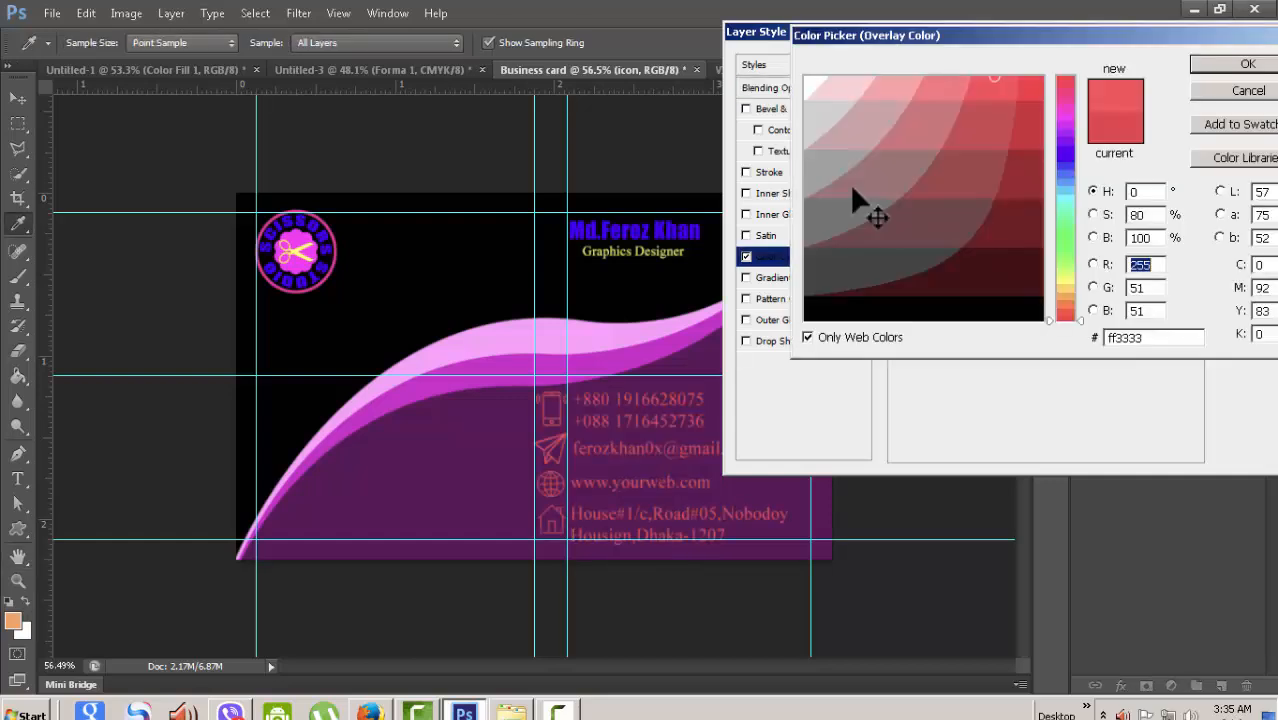
click(1065, 279)
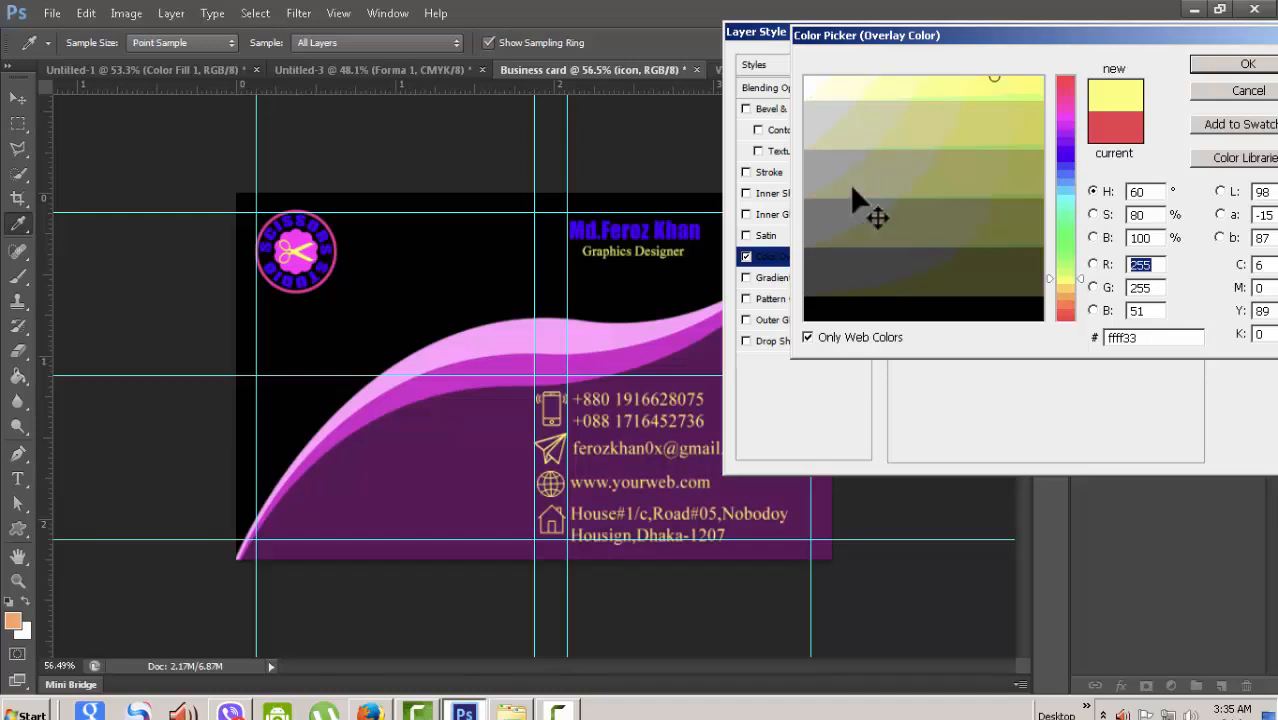
click(1037, 83)
click(1247, 64)
click(1258, 62)
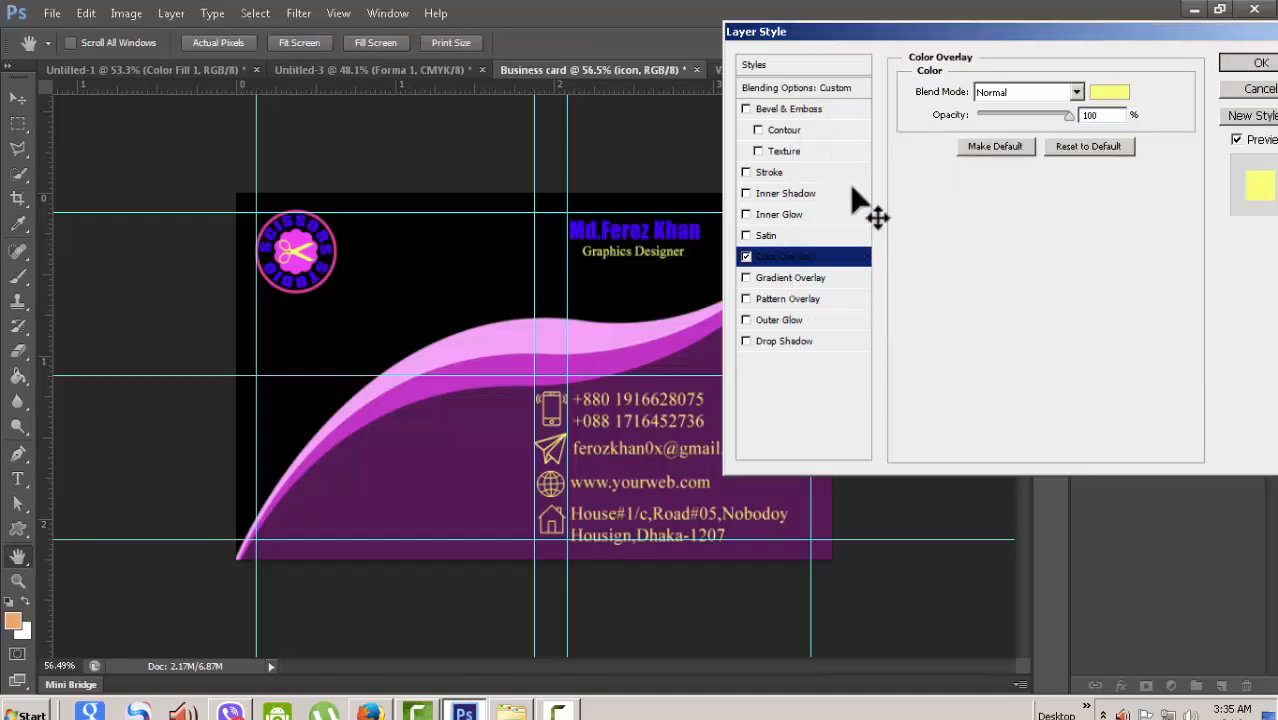
scroll(852, 188, down, 2)
scroll(852, 188, up, 3)
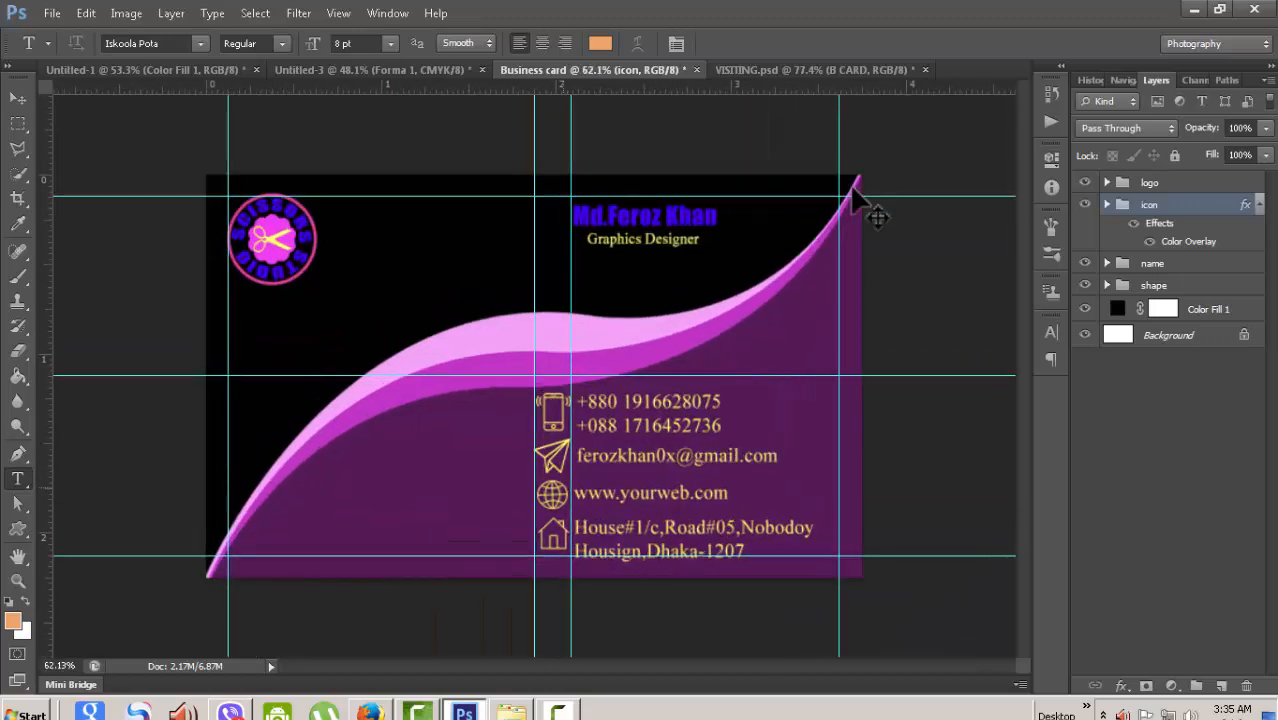
scroll(852, 188, up, 2)
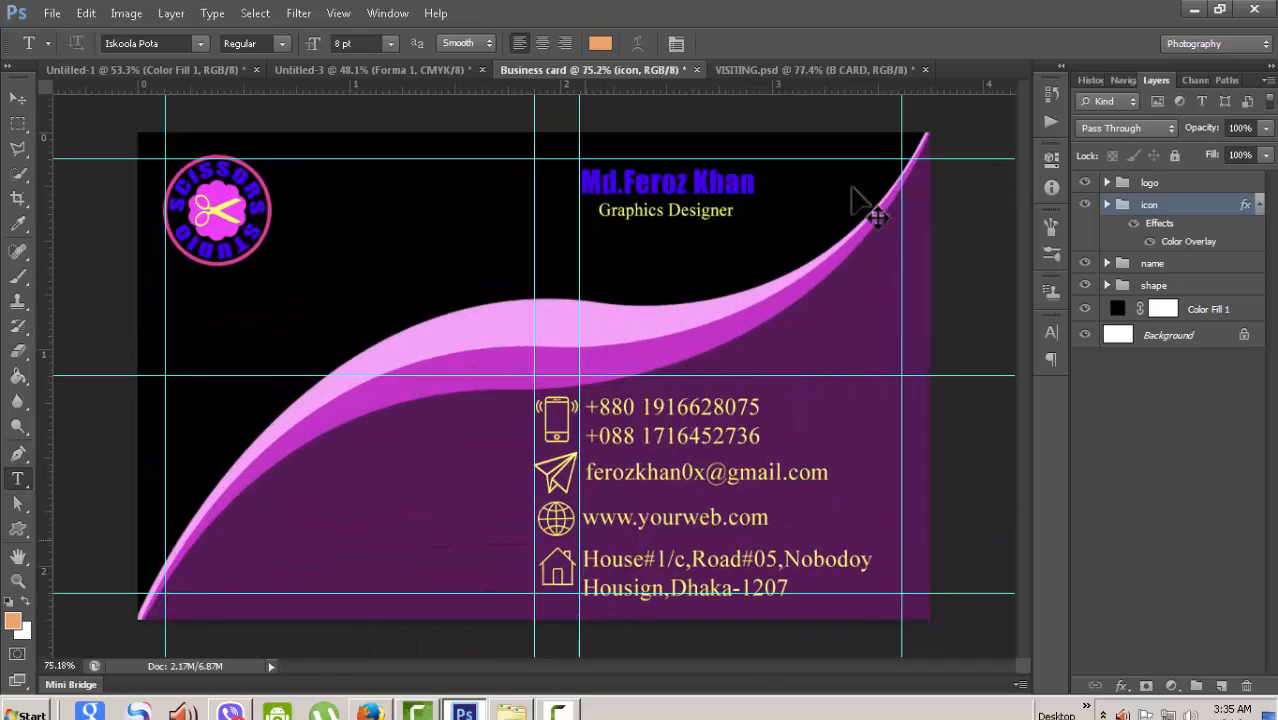
scroll(852, 188, down, 1)
scroll(852, 188, up, 2)
scroll(852, 188, down, 1)
- Compare against VISITING.psd, then widen the contact block to about 115%
key(ctrl+Tab)
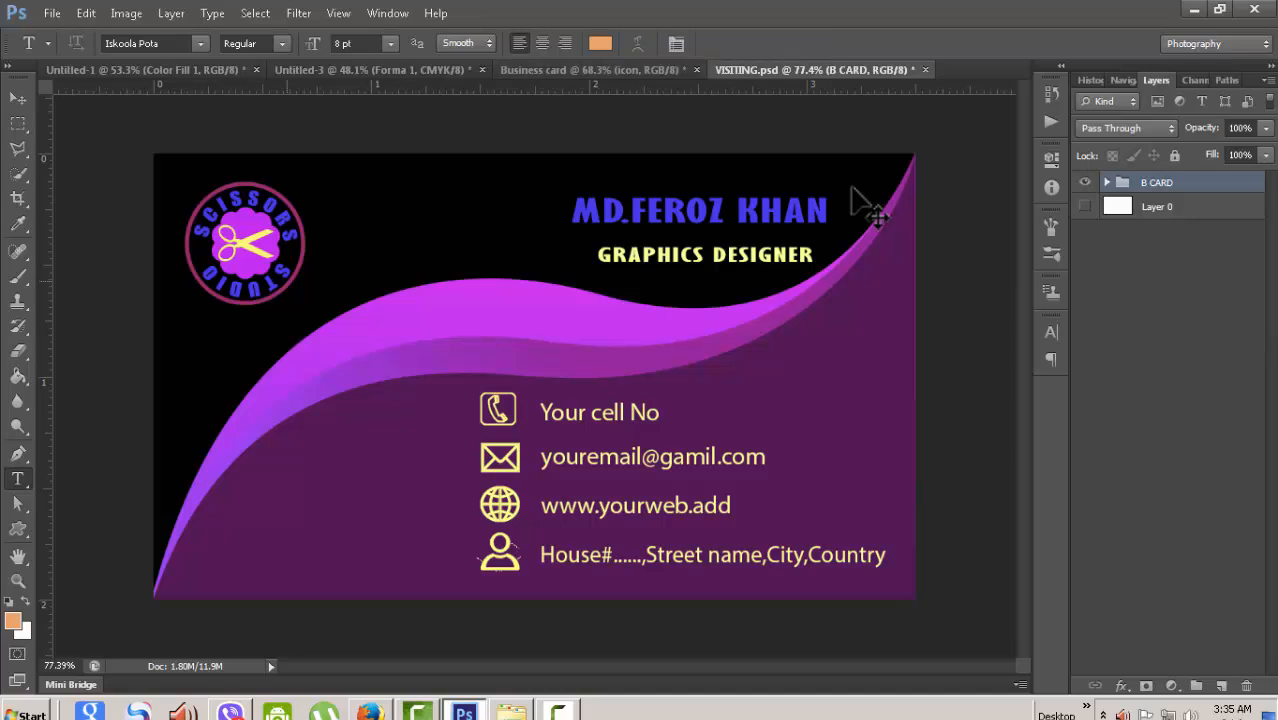
key(ctrl+shift+Tab)
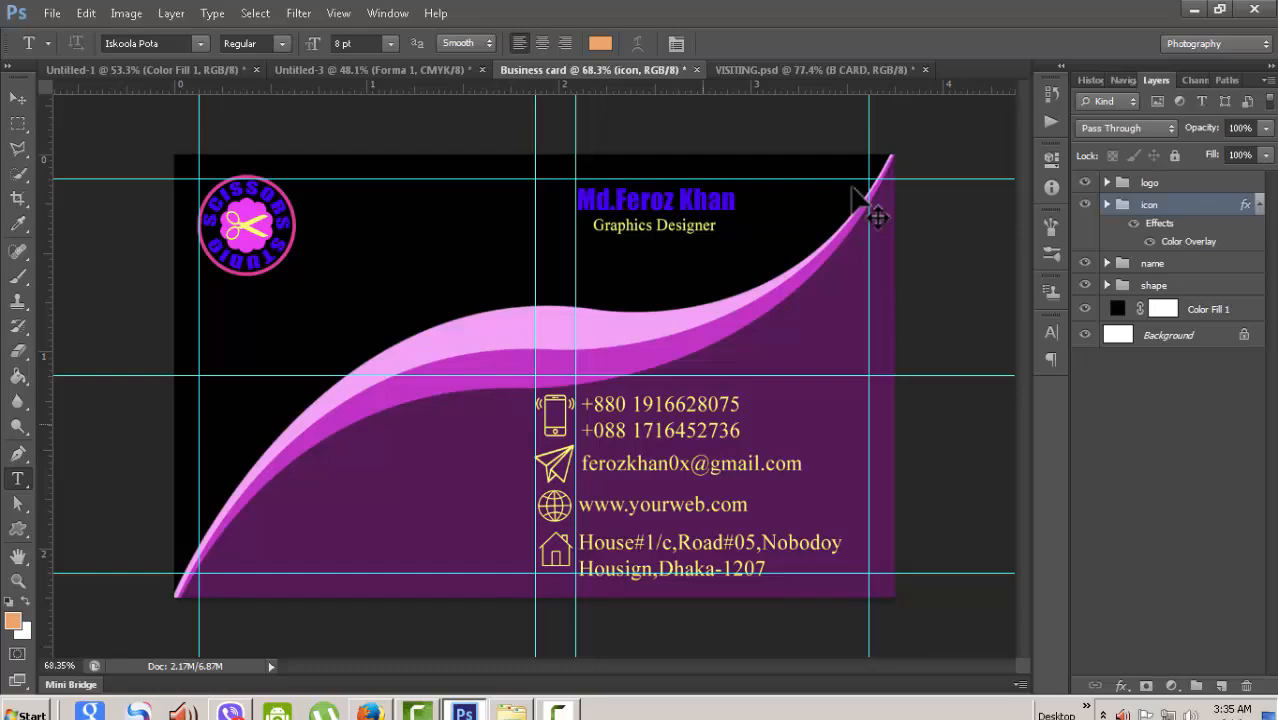
scroll(877, 218, down, 4)
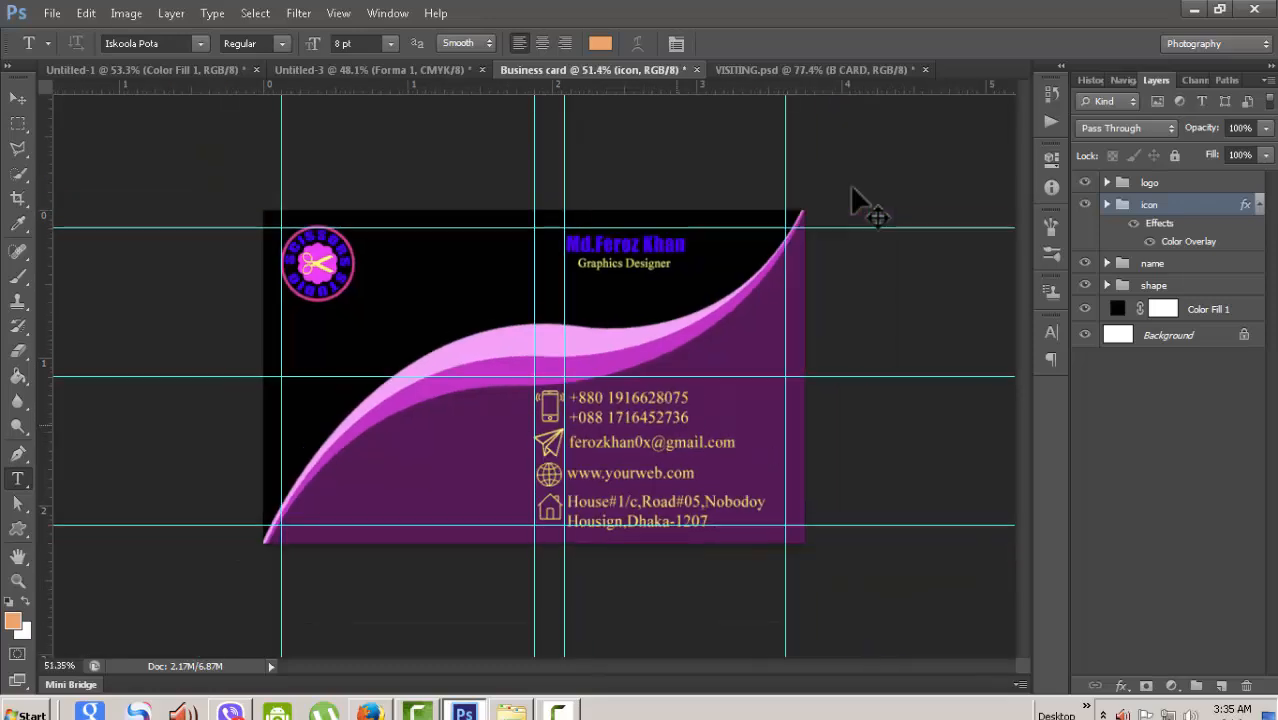
scroll(877, 218, up, 2)
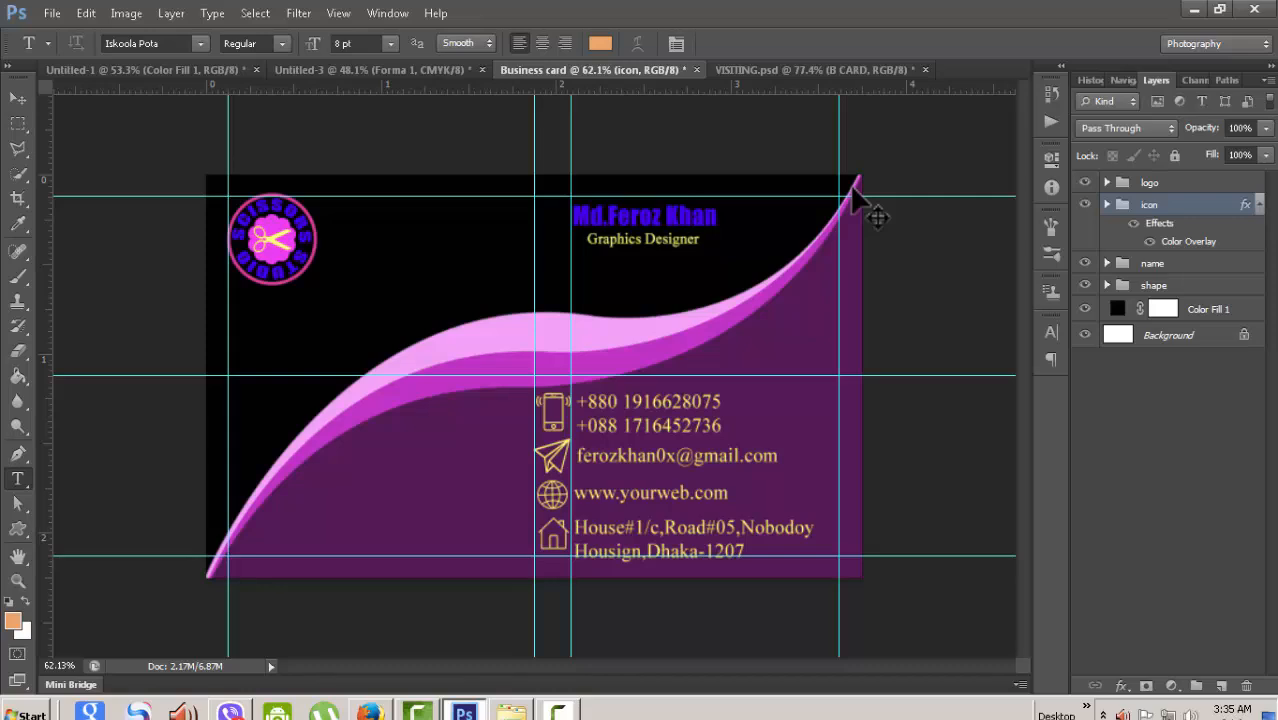
key(ctrl+t)
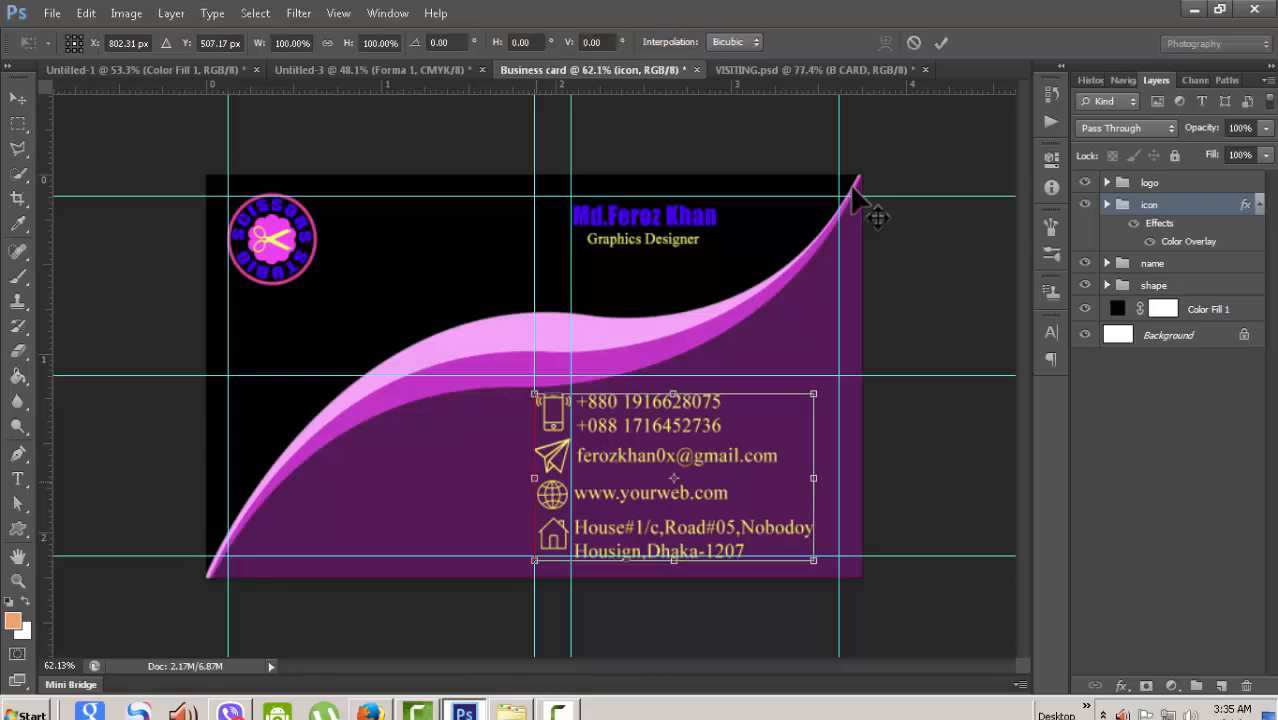
alt+drag(534, 478, 512, 477)
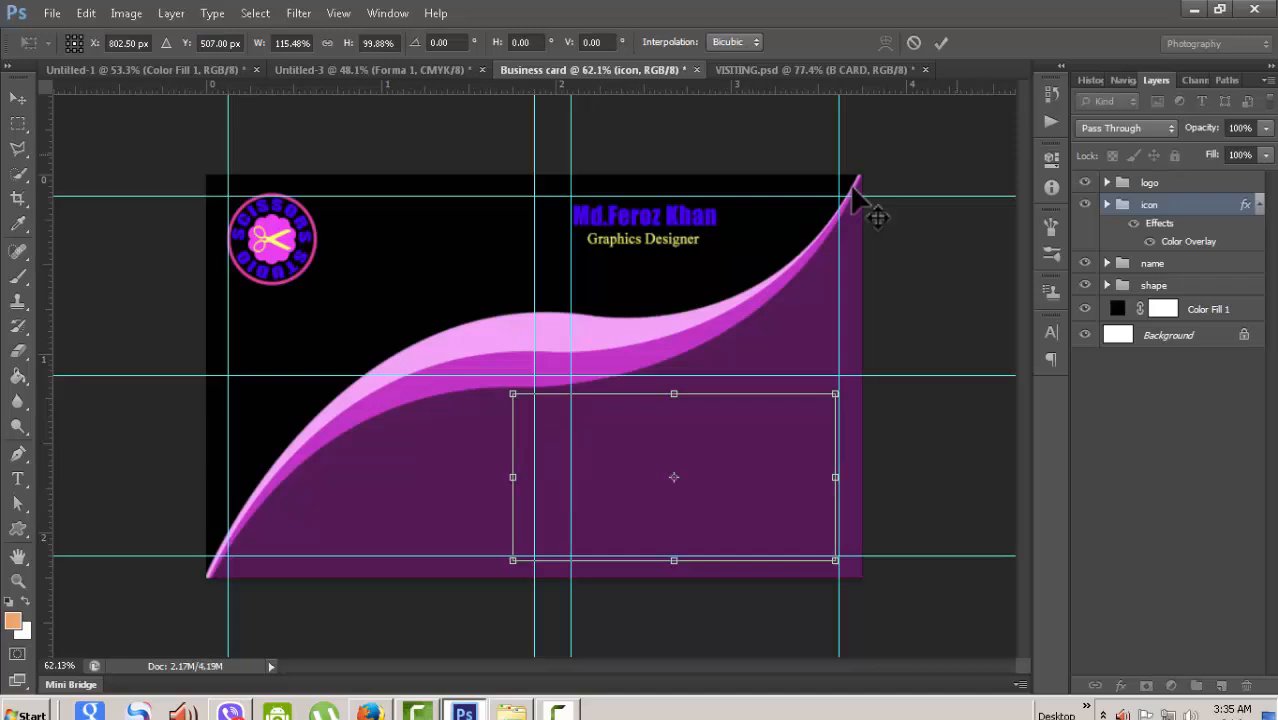
key(Return)
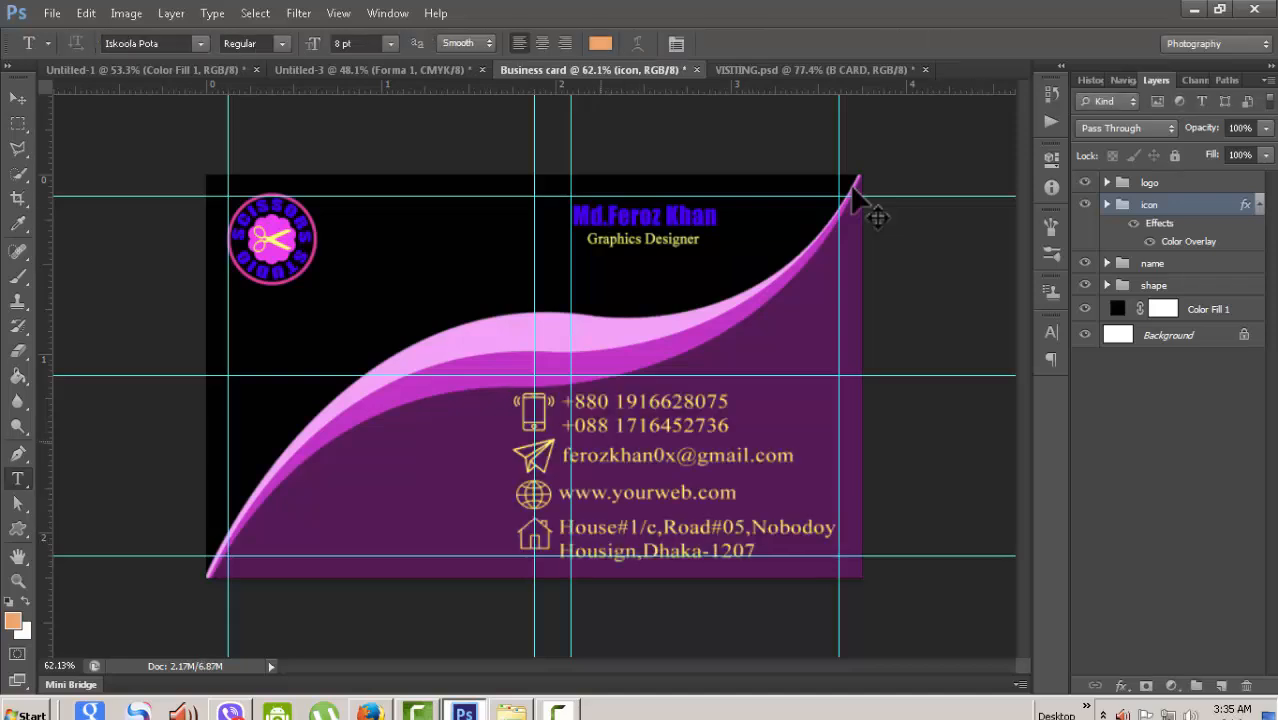
- Fit the contact block's top and bottom edges to the guides, then zoom in
scroll(852, 187, down, 1)
scroll(852, 187, up, 2)
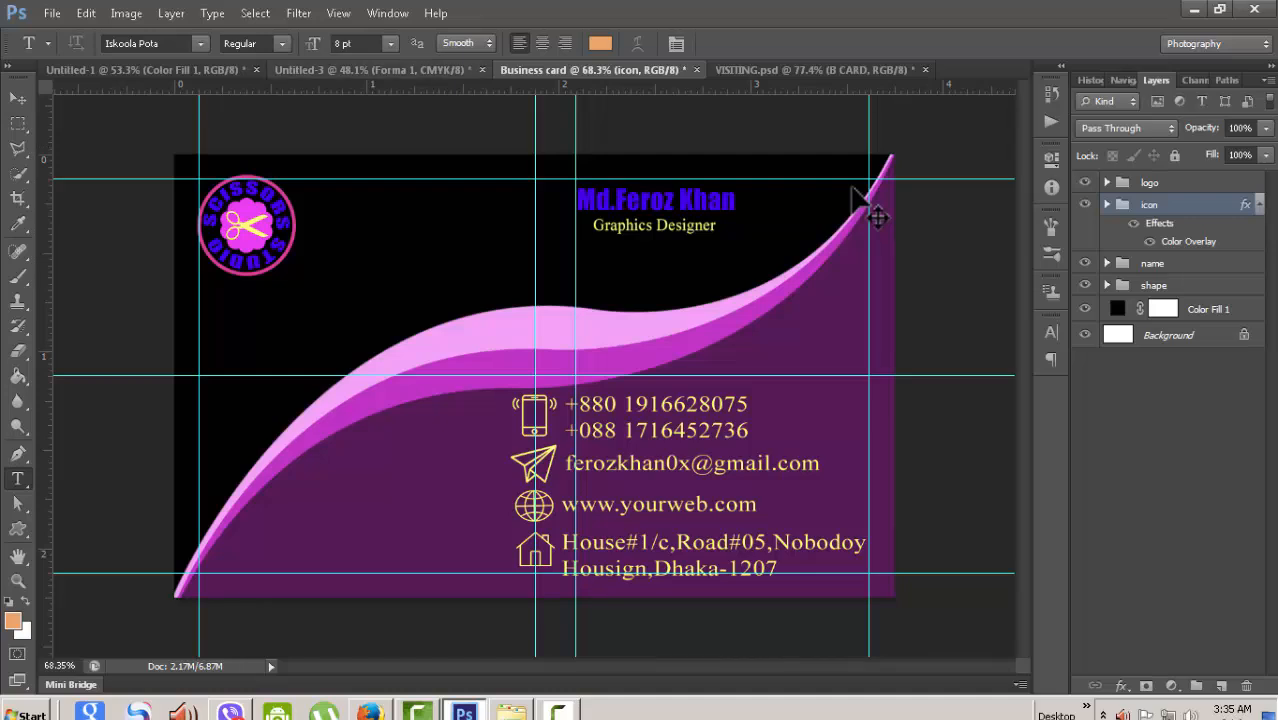
scroll(852, 187, down, 10)
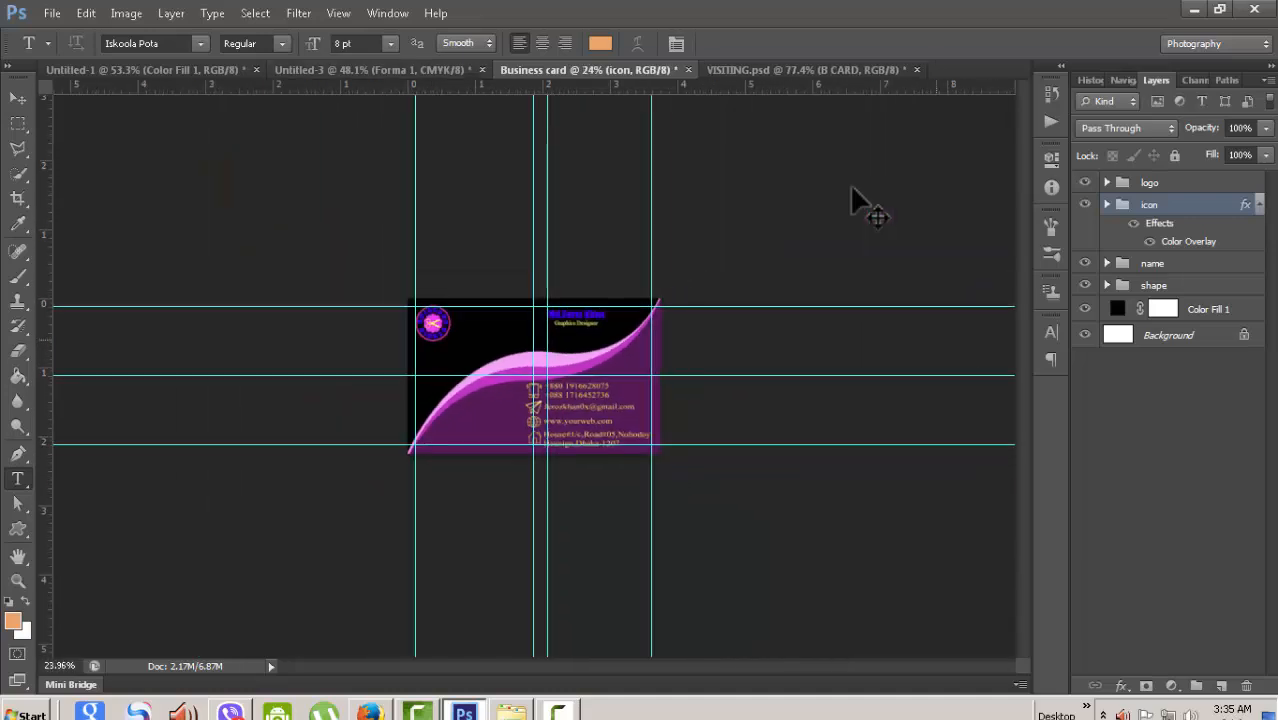
scroll(851, 186, up, 4)
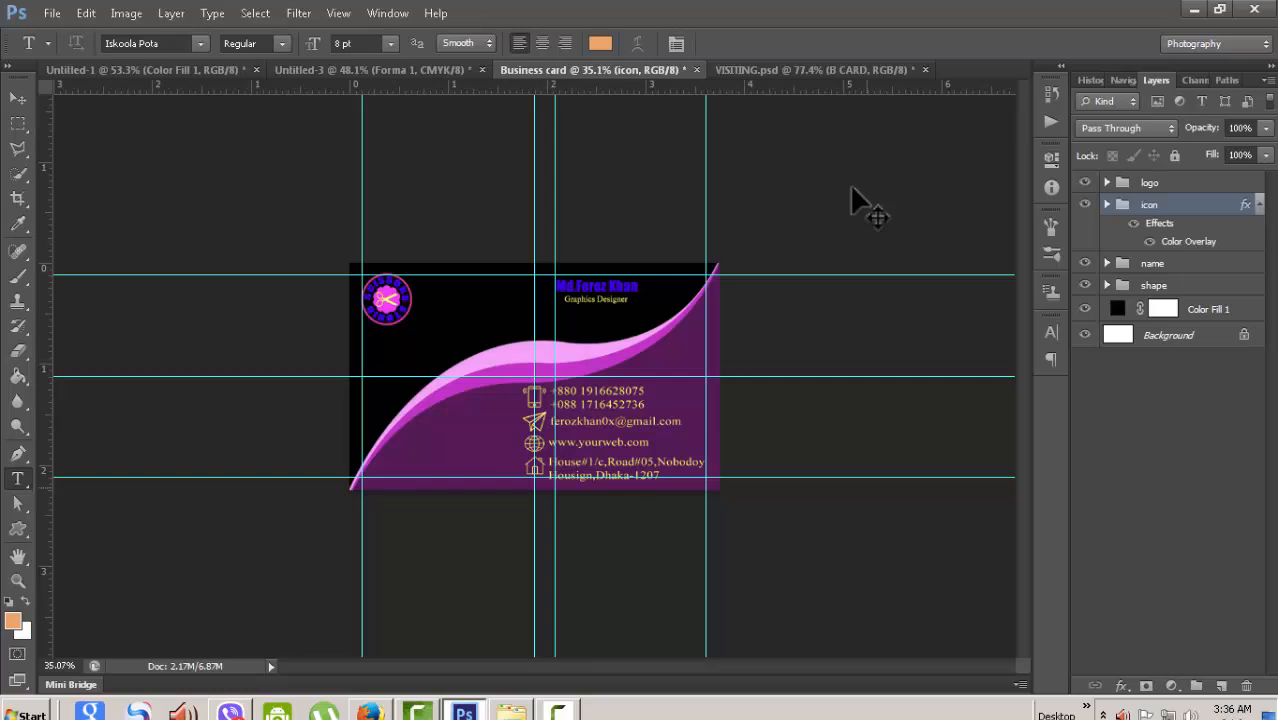
key(ctrl+t)
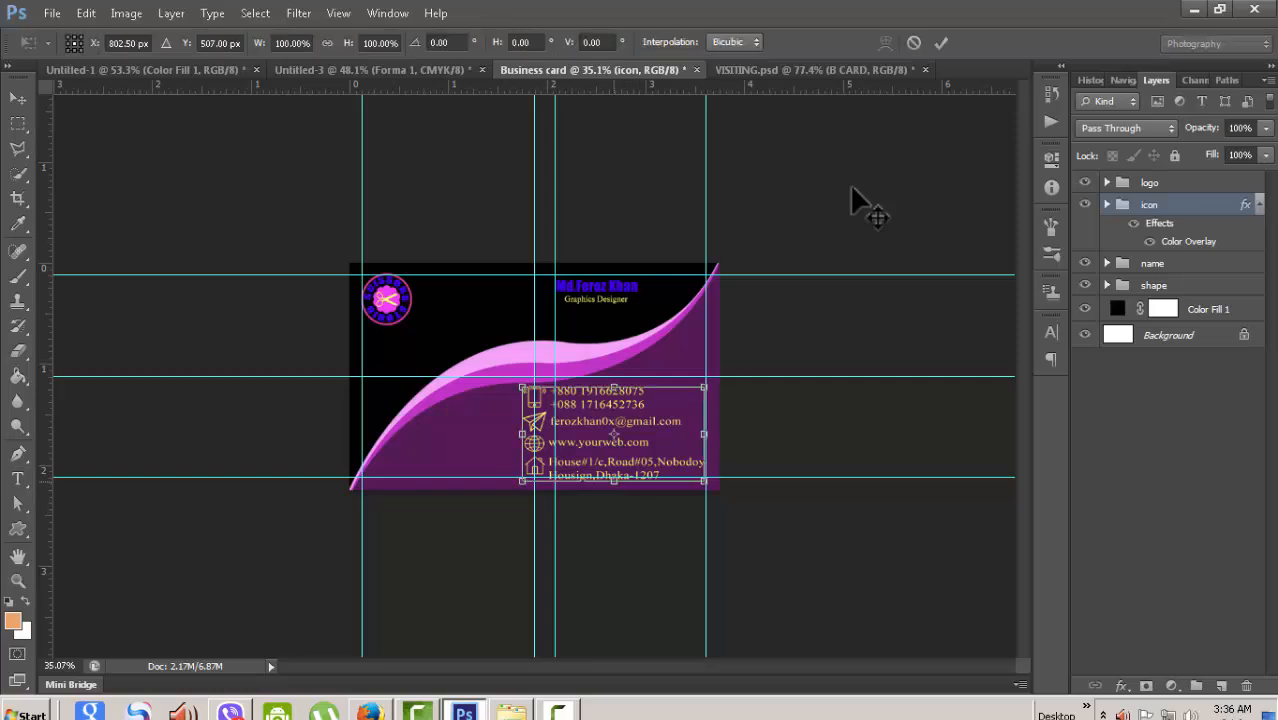
drag(614, 481, 614, 477)
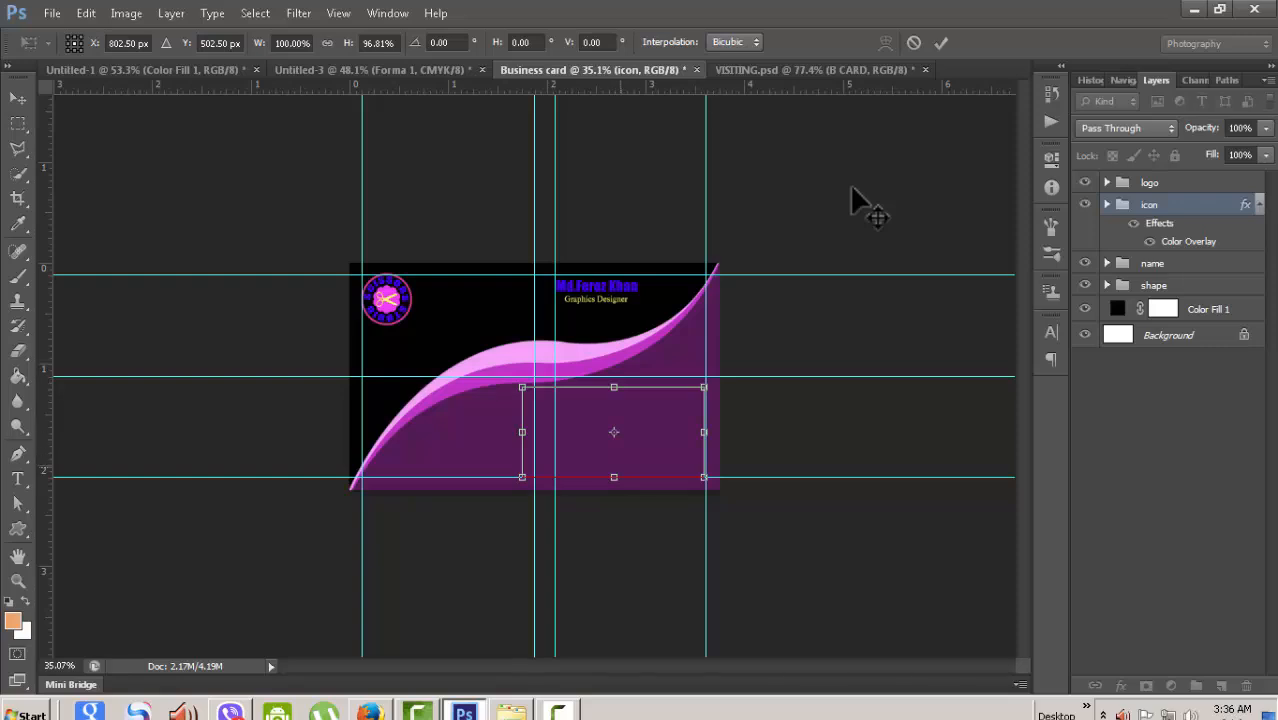
drag(614, 477, 614, 477)
drag(614, 387, 614, 384)
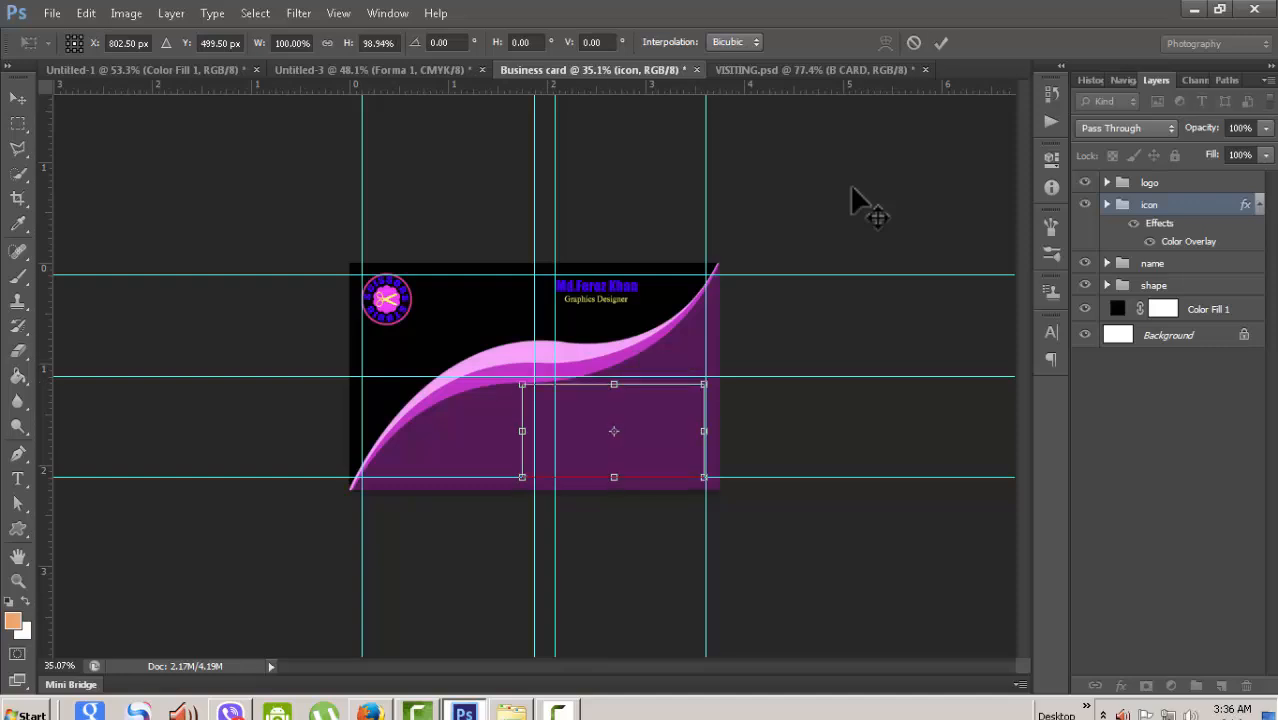
key(Return)
key(t)
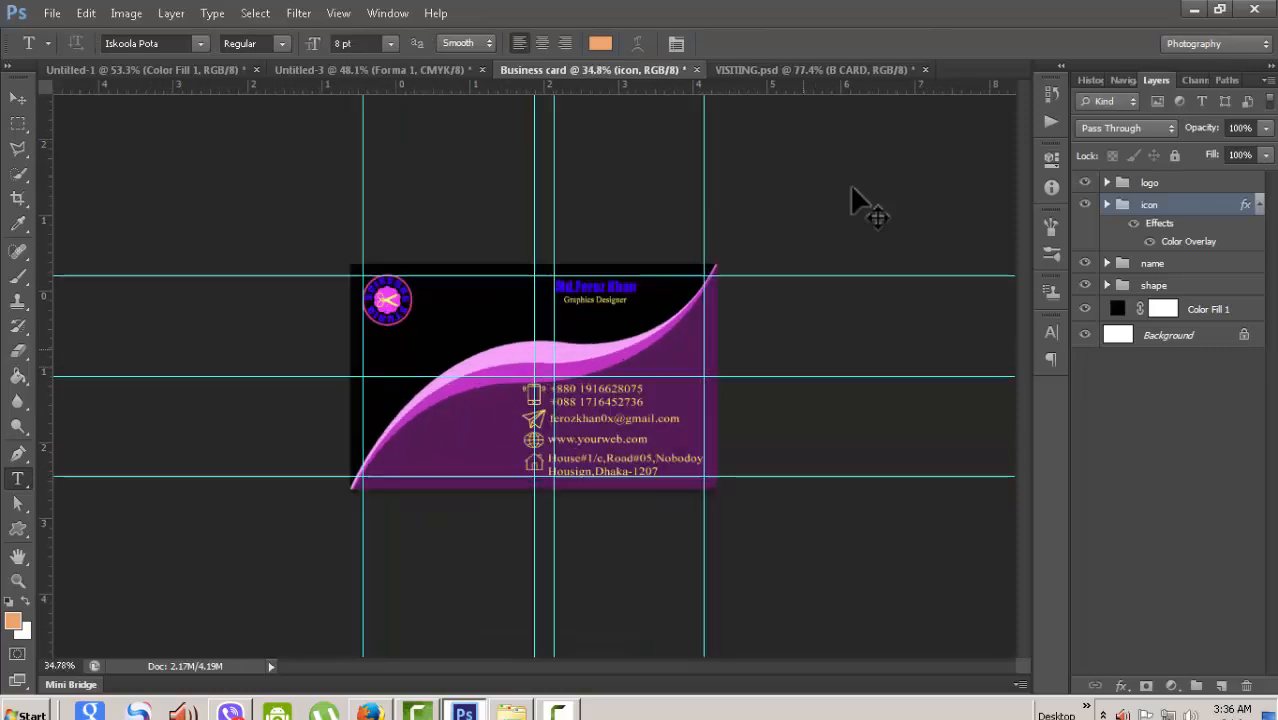
key(ctrl+plus)
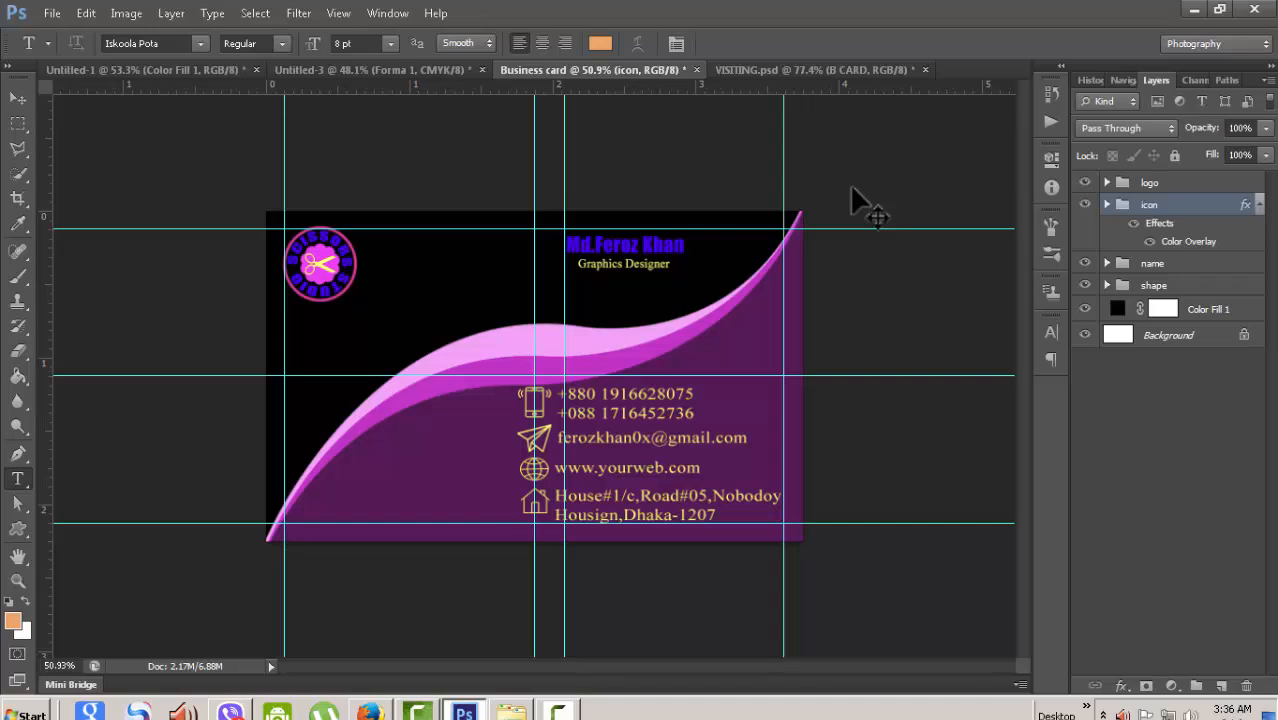
- Nudge the contact block one step left and turn off View > Extras to hide the guides
key(v)
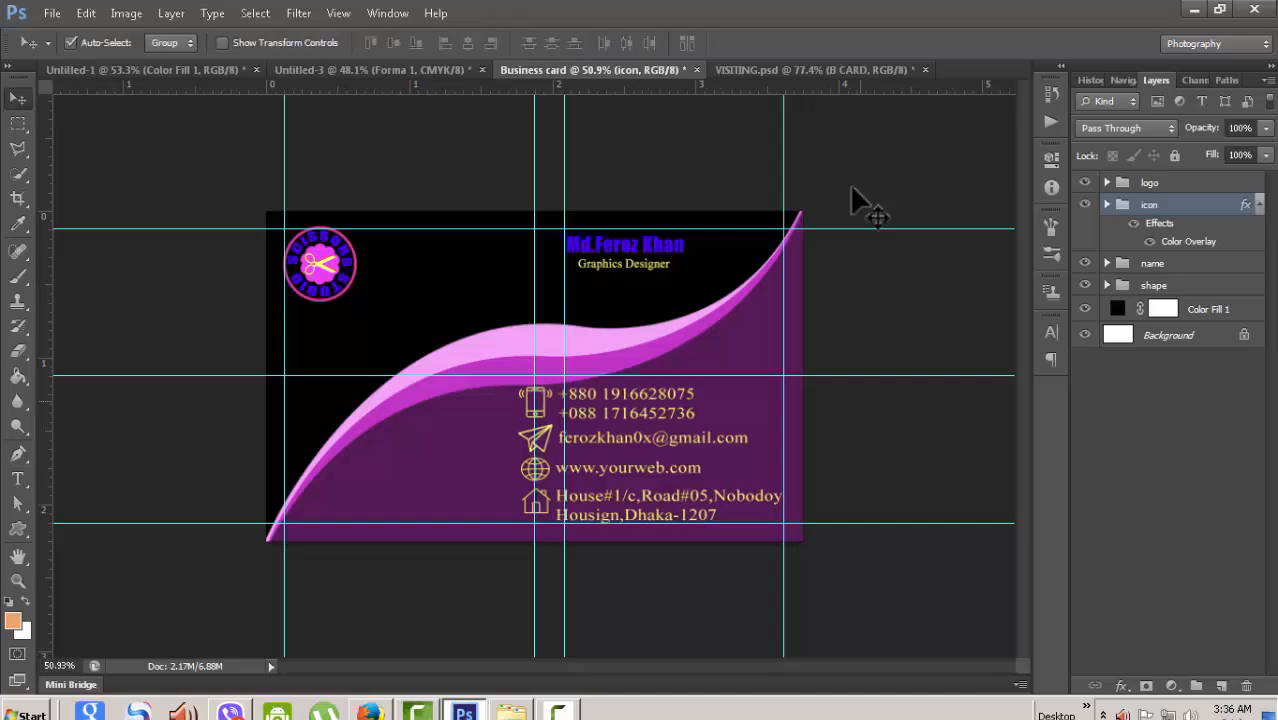
key(Left)
key(Left)
key(Left)
key(Left)
key(Left)
key(Left)
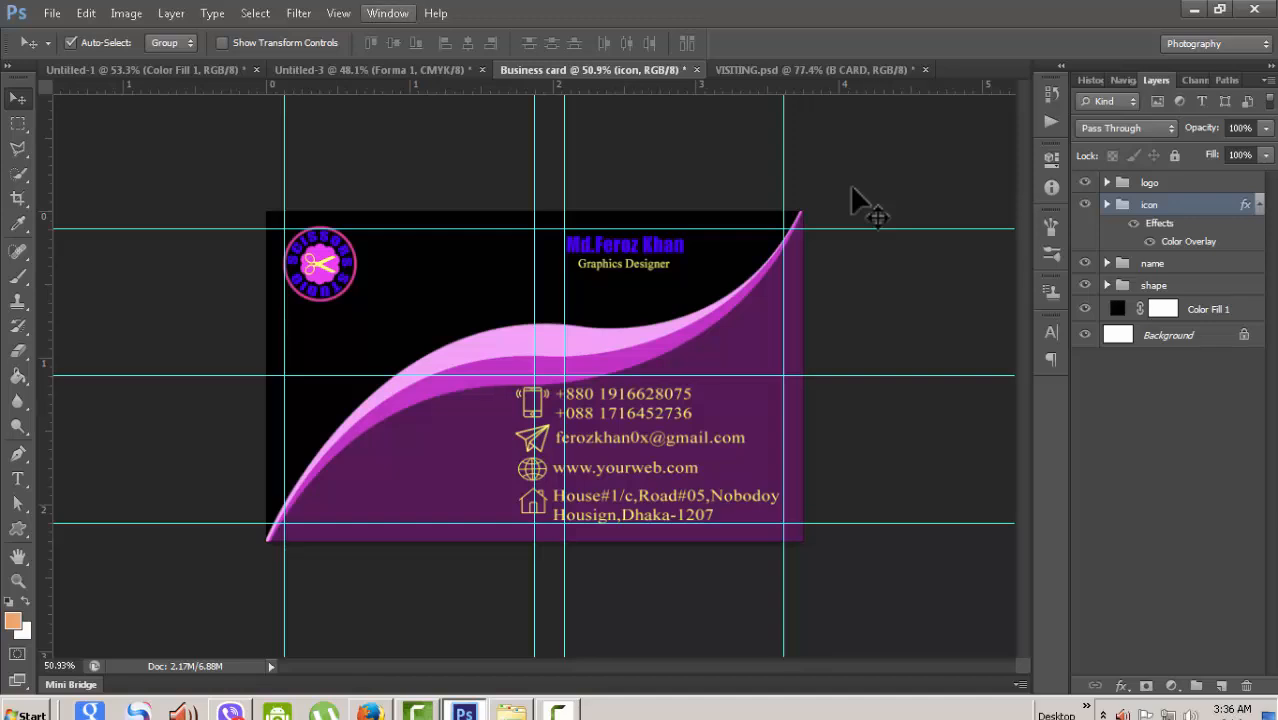
click(338, 13)
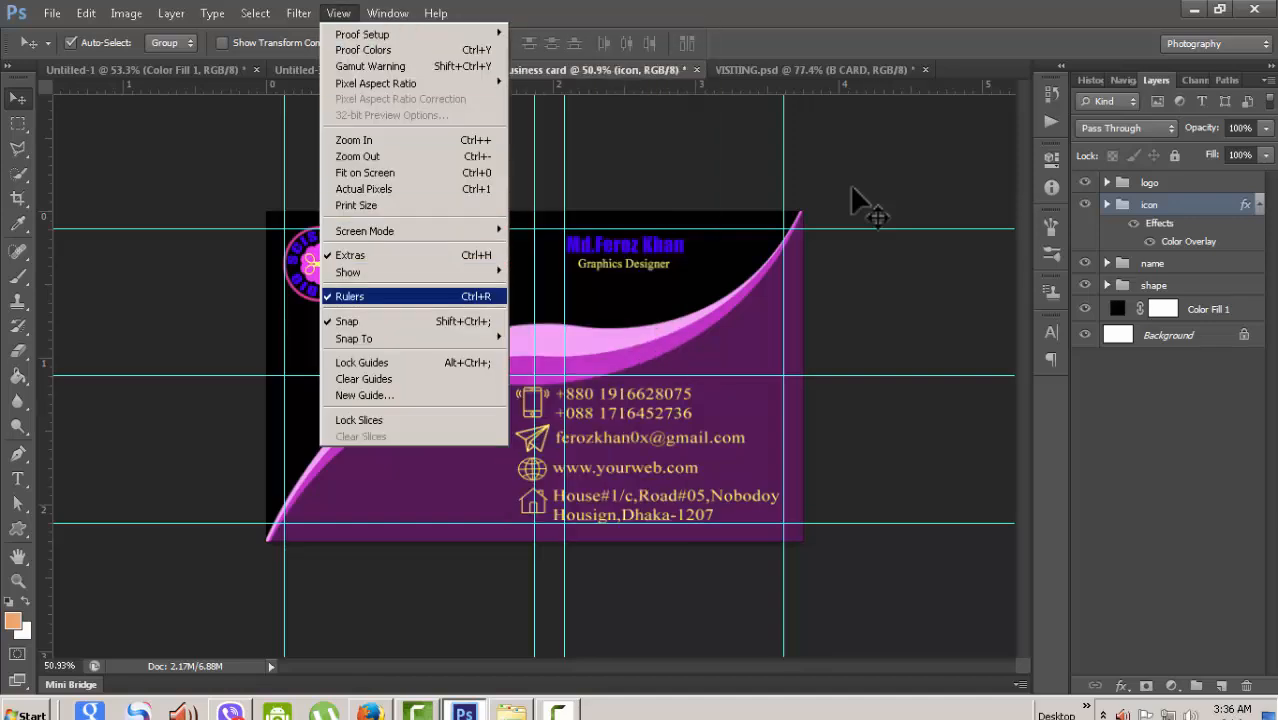
click(350, 255)
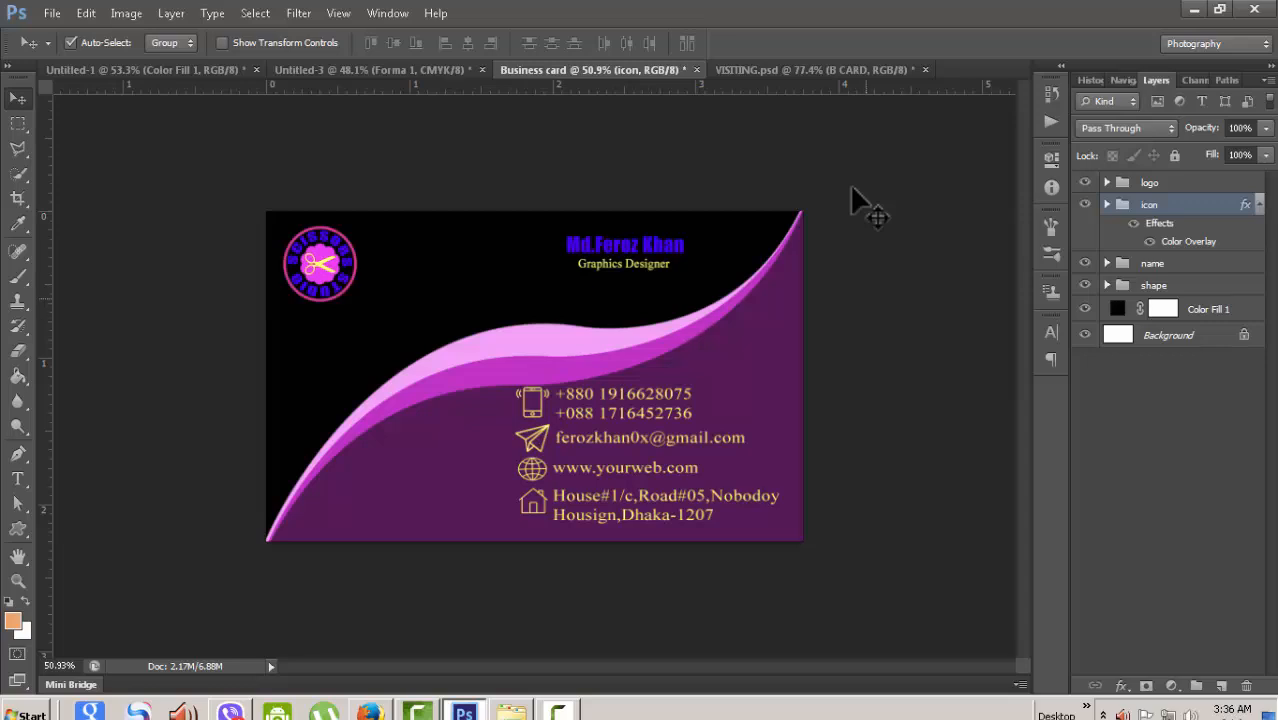
key(Down)
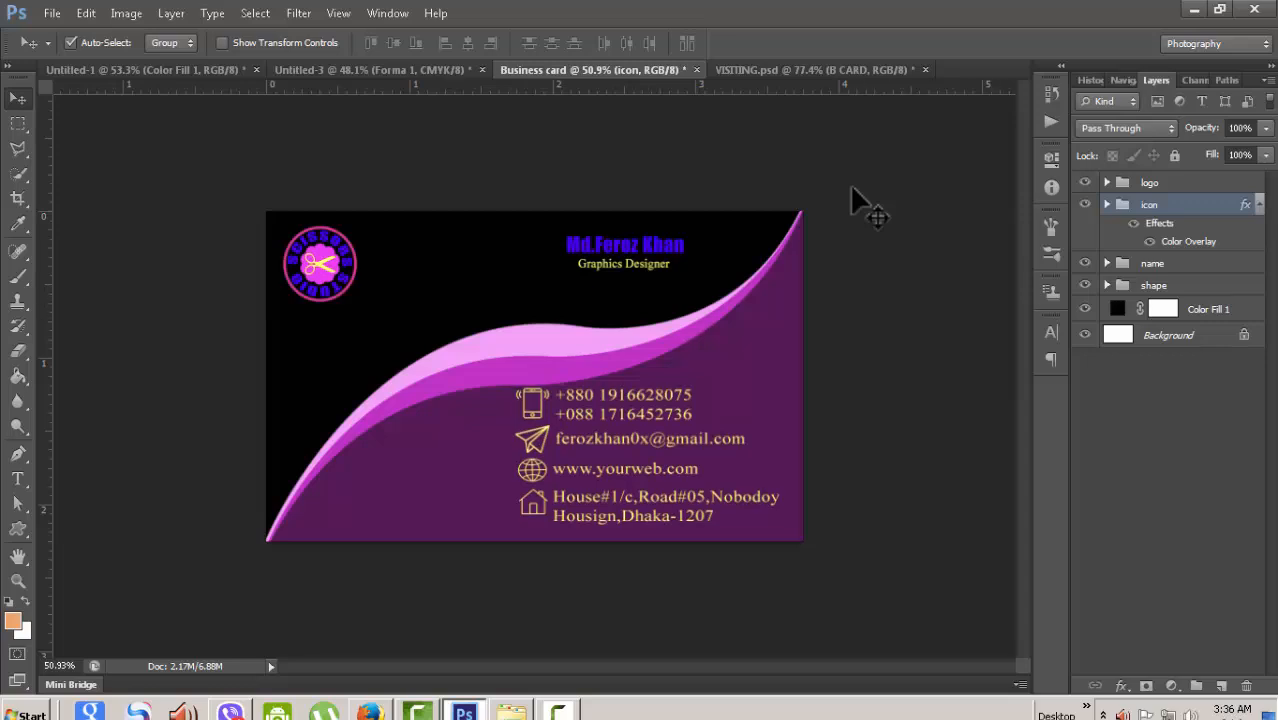
scroll(853, 189, down, 3)
scroll(853, 189, up, 3)
key(alt+bracketright)
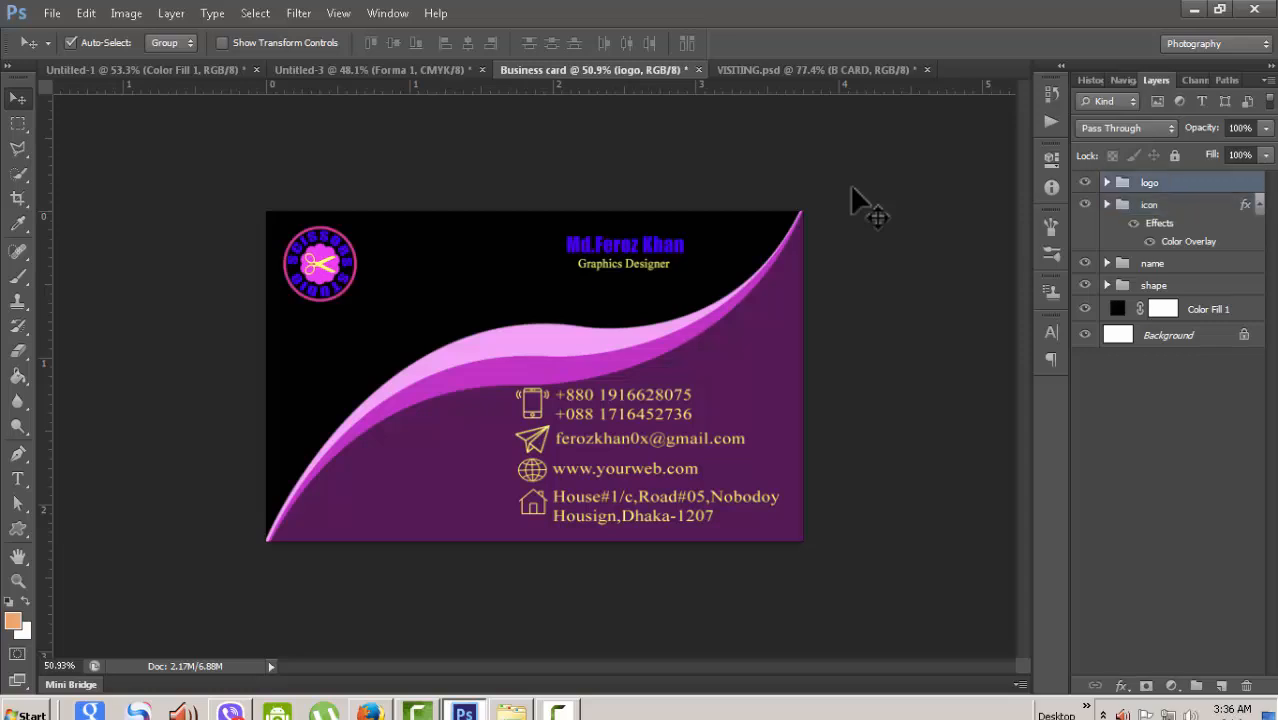
key(shift+Right)
key(shift+Right)
key(shift+Right)
key(shift+Right)
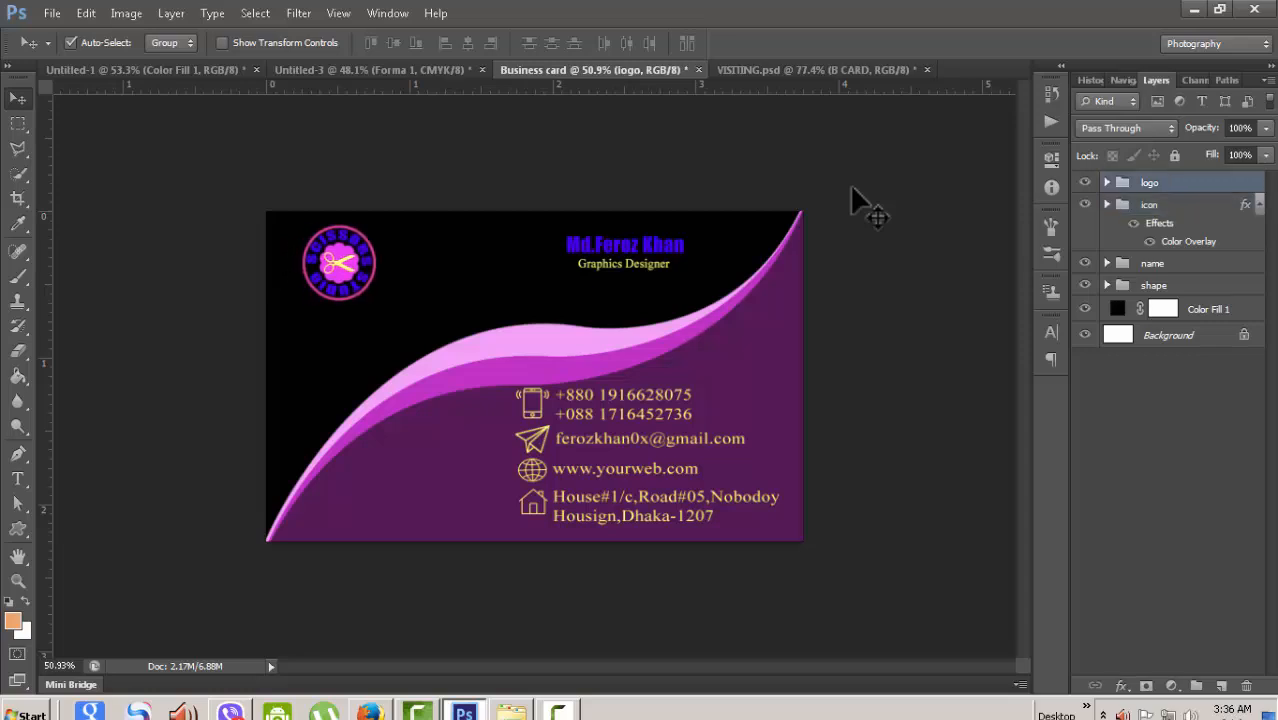
key(Left)
key(Left)
key(Left)
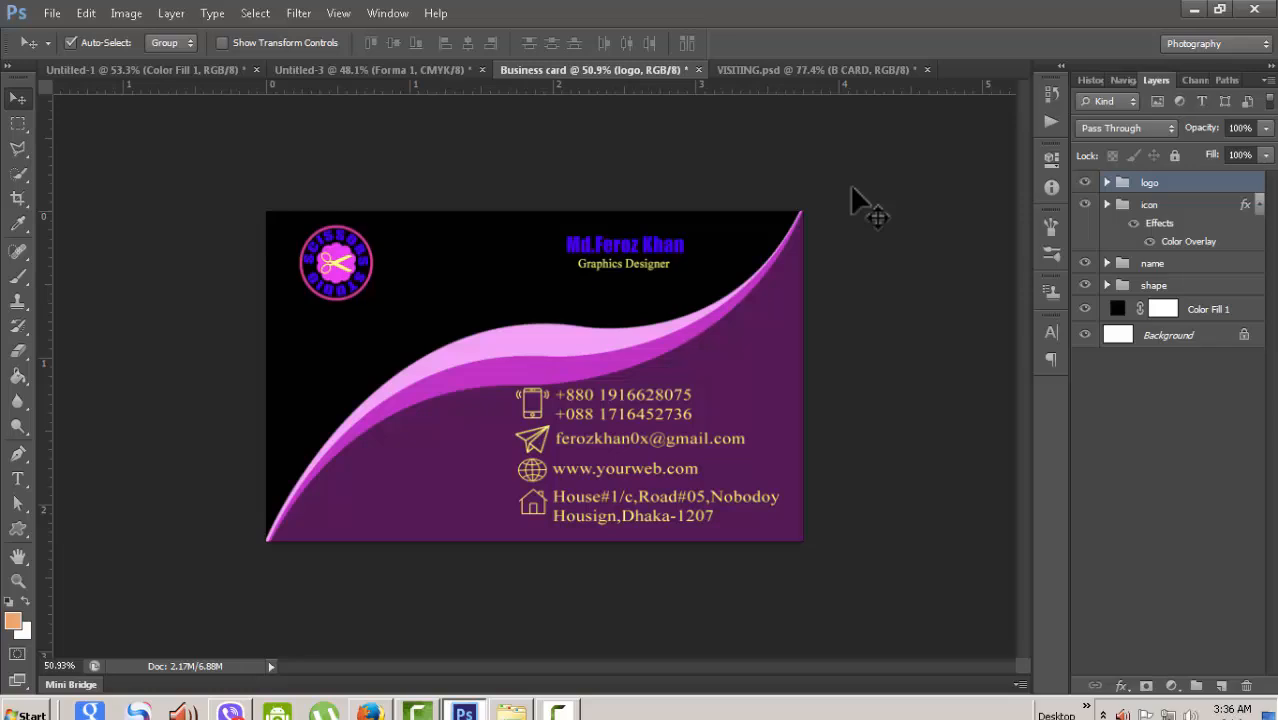
key(Left)
key(Left)
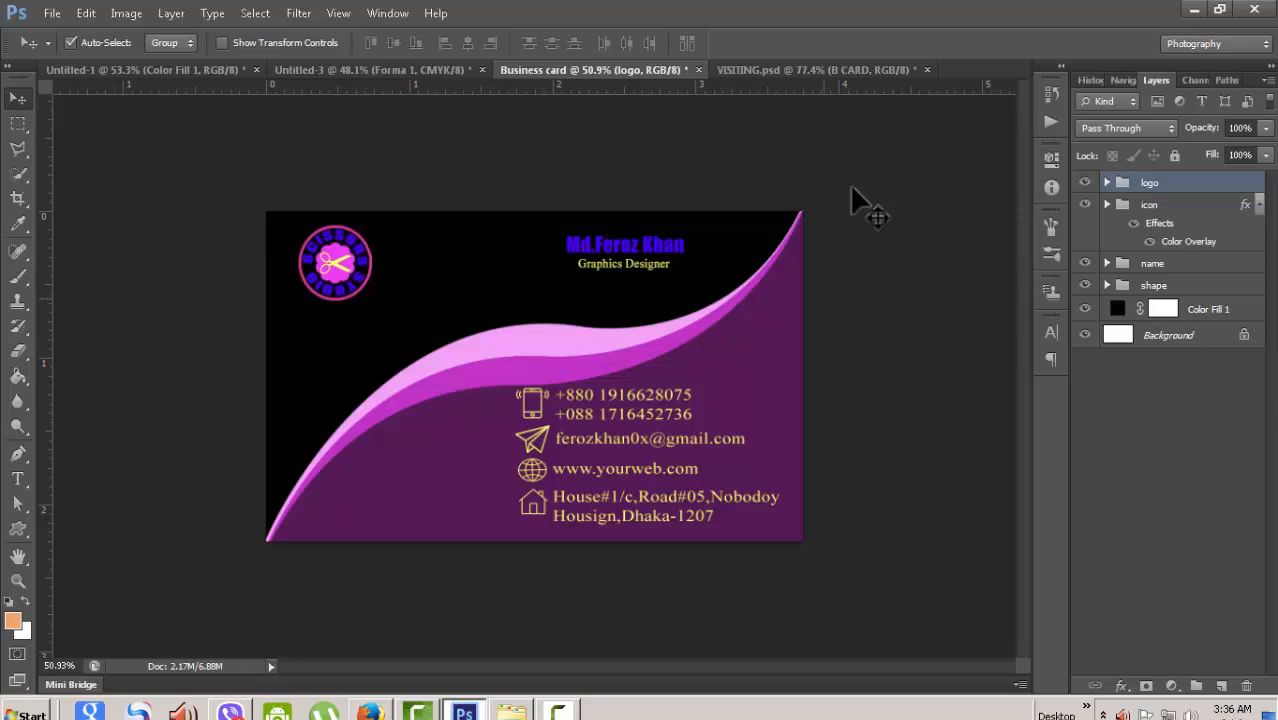
scroll(852, 188, down, 3)
scroll(852, 188, up, 3)
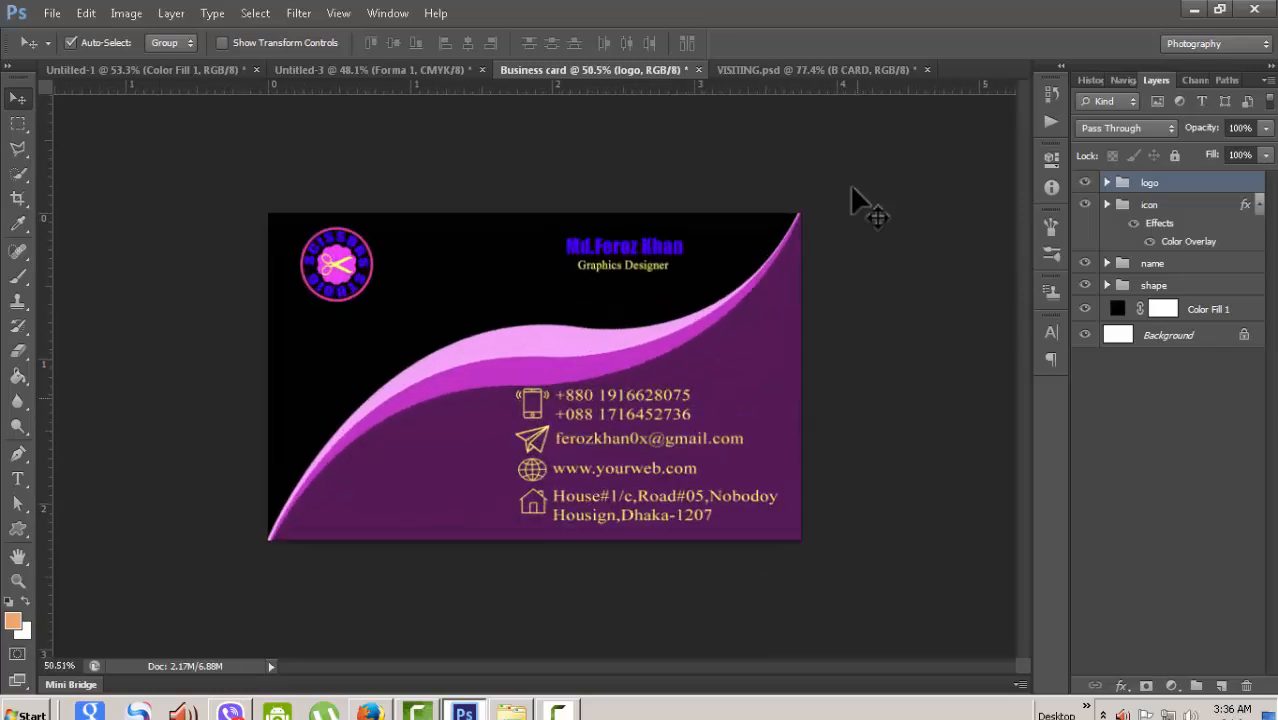
scroll(852, 188, up, 2)
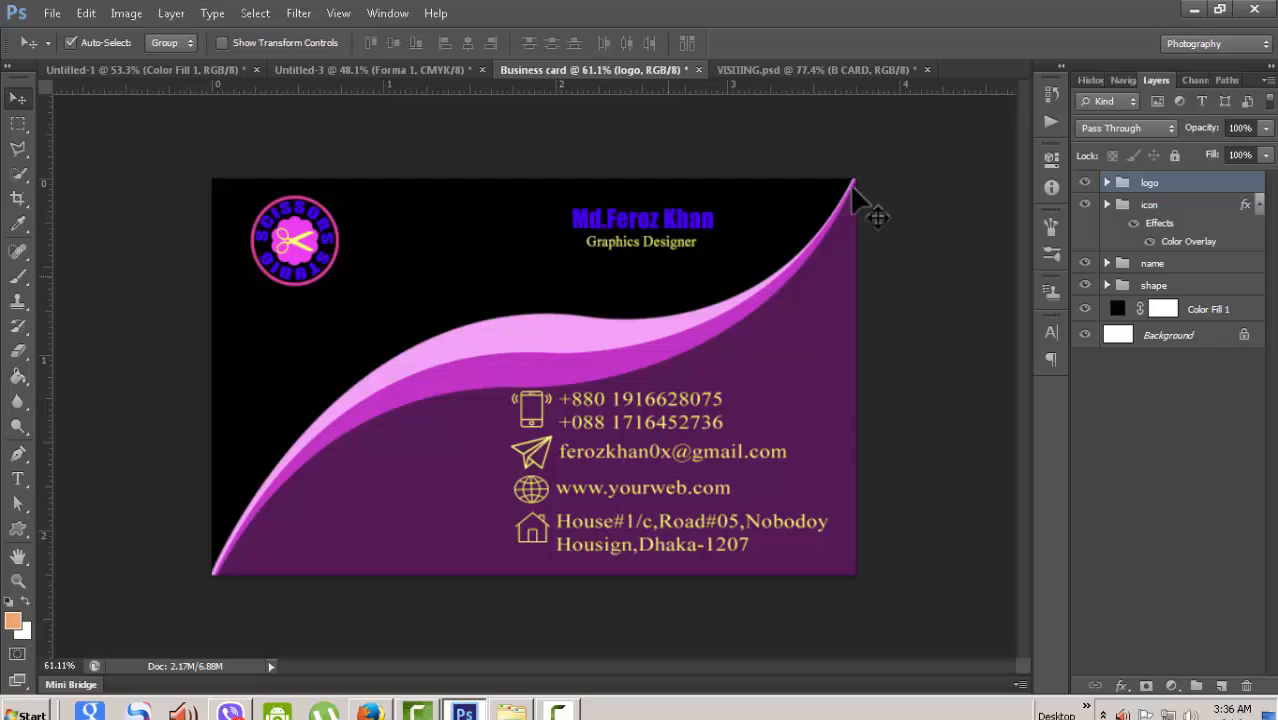
scroll(855, 190, down, 1)
scroll(855, 190, up, 2)
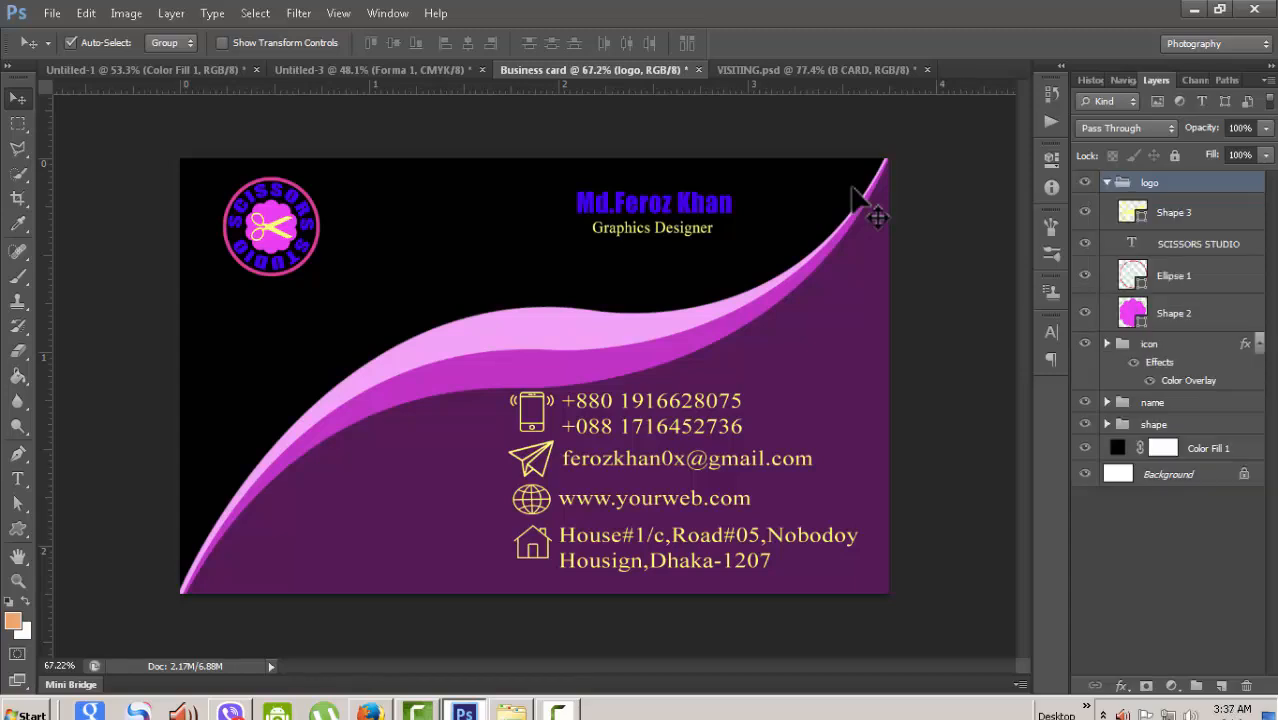
key(ctrl+z)
key(ctrl+z)
key(ctrl+z)
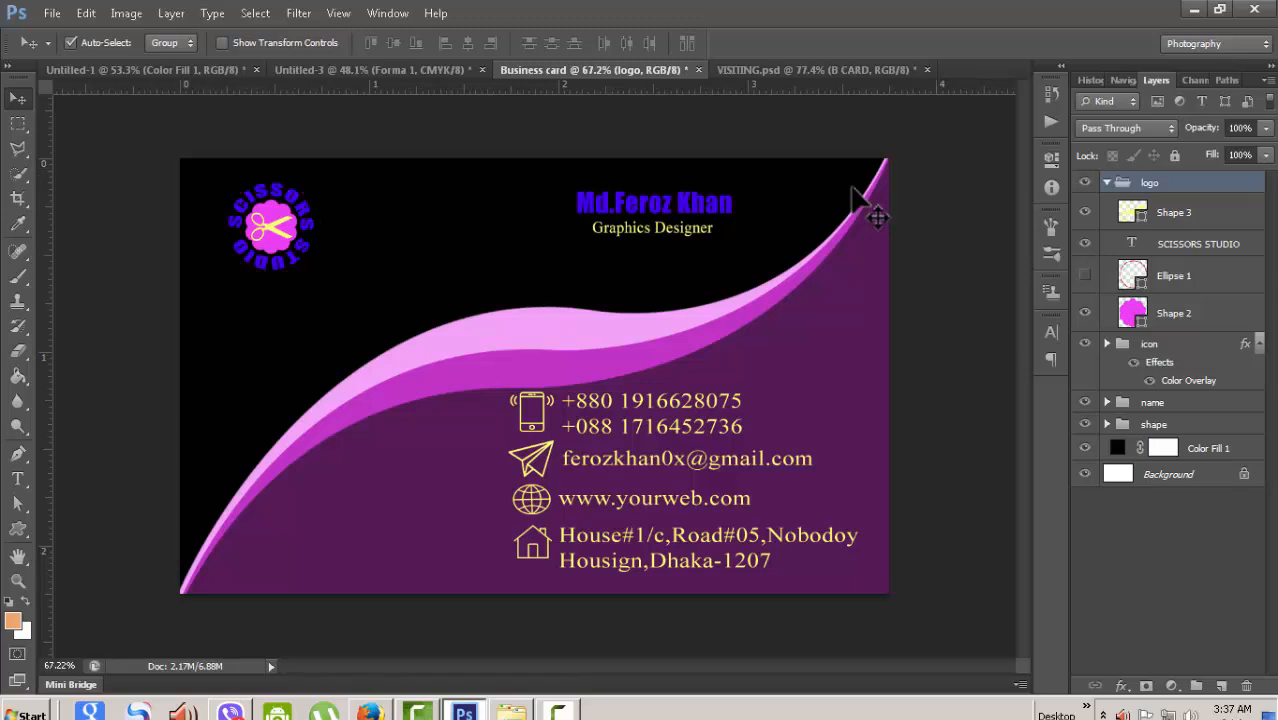
key(ctrl+z)
key(ctrl+alt+z)
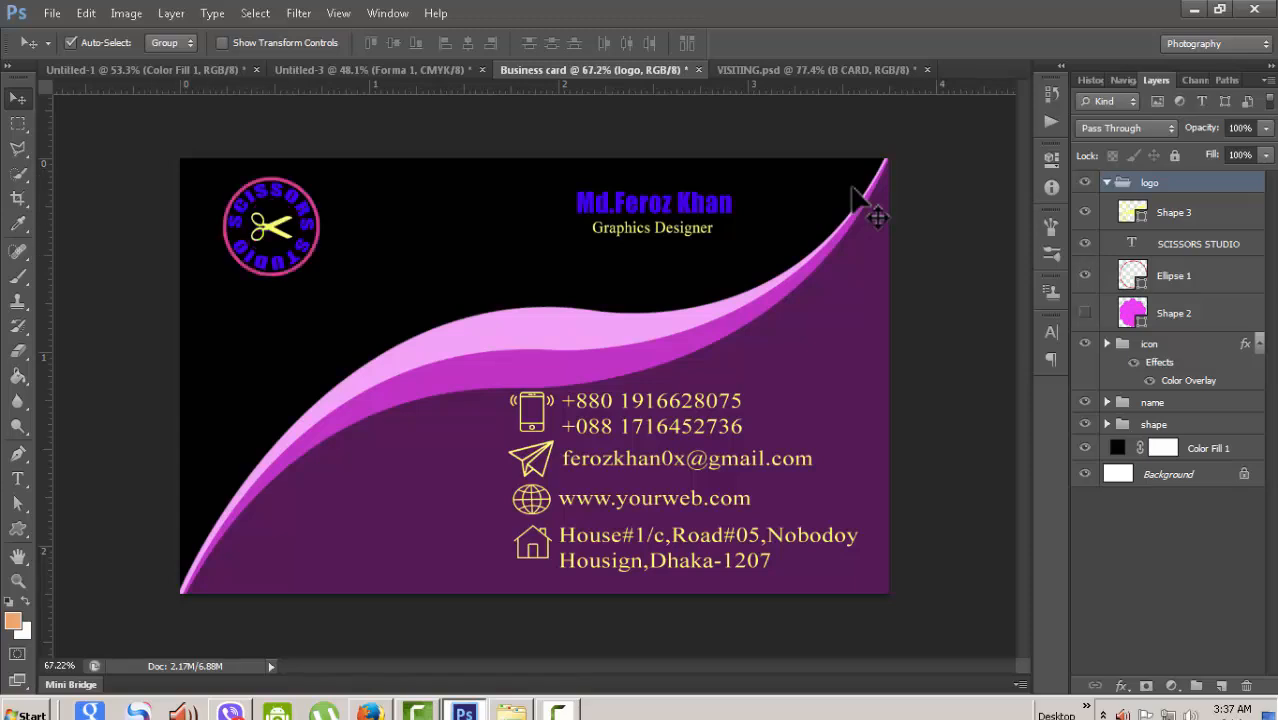
key(ctrl+z)
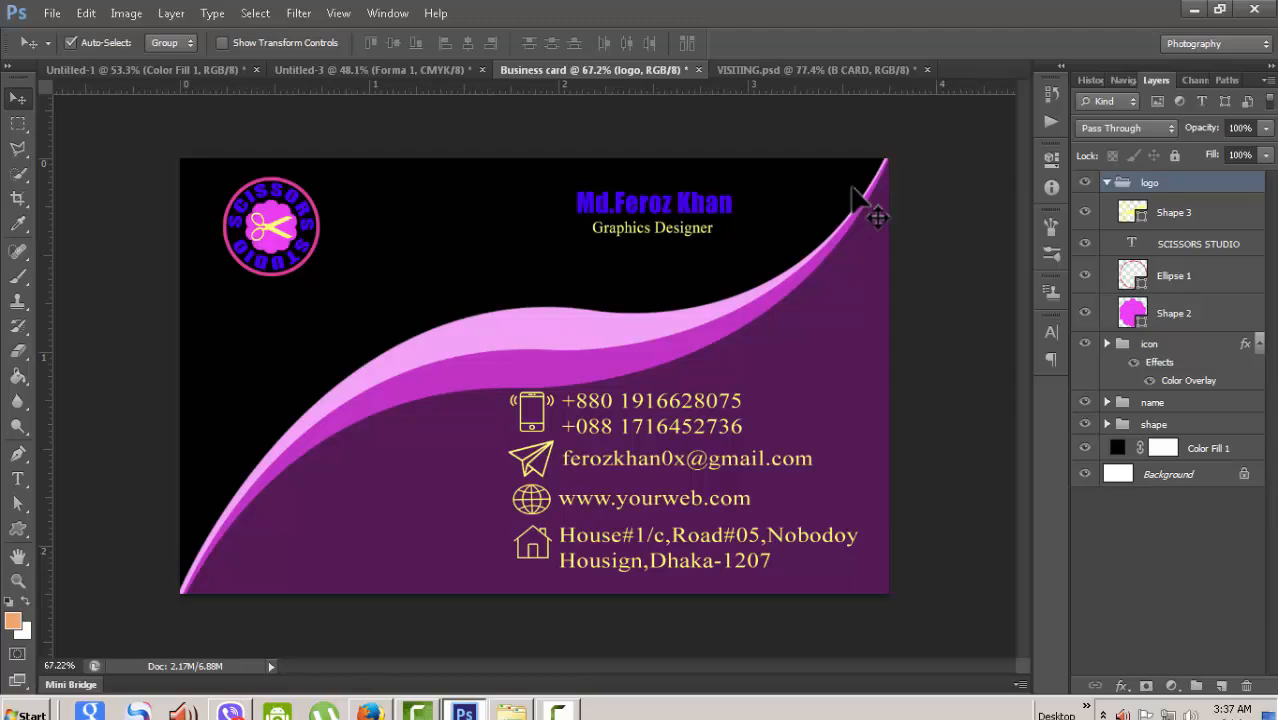
scroll(852, 188, down, 1)
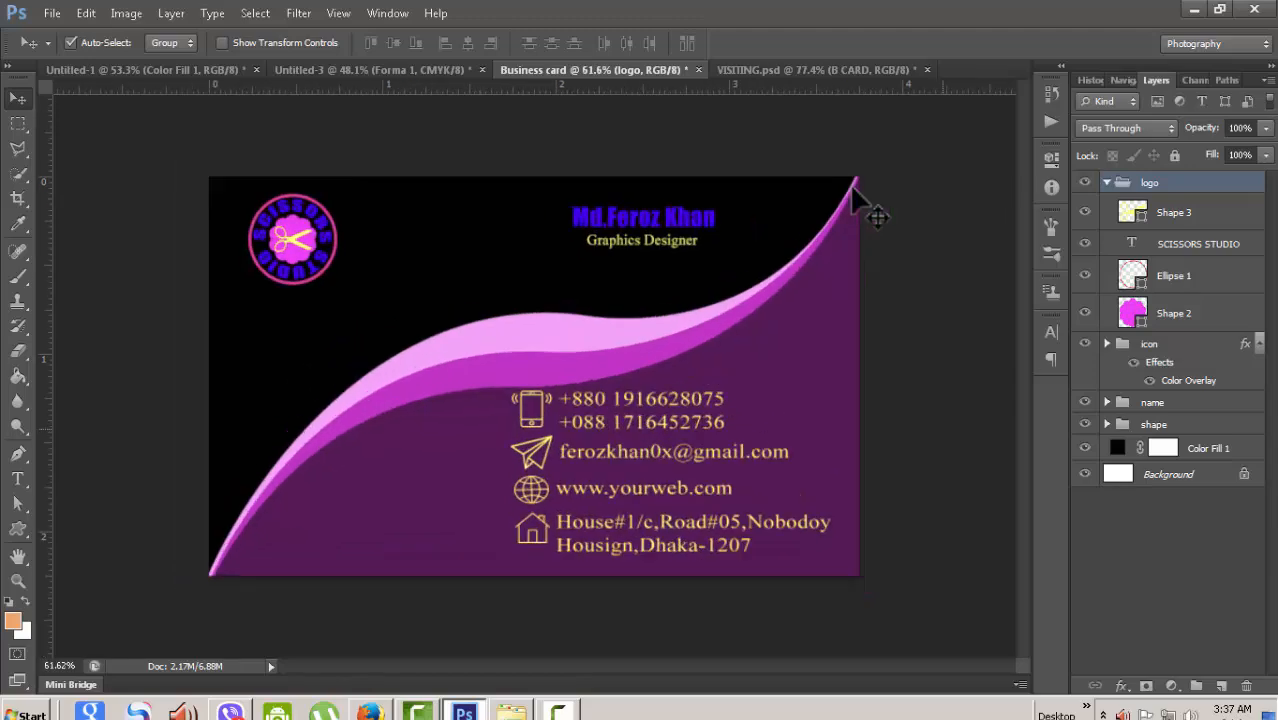
scroll(852, 188, up, 2)
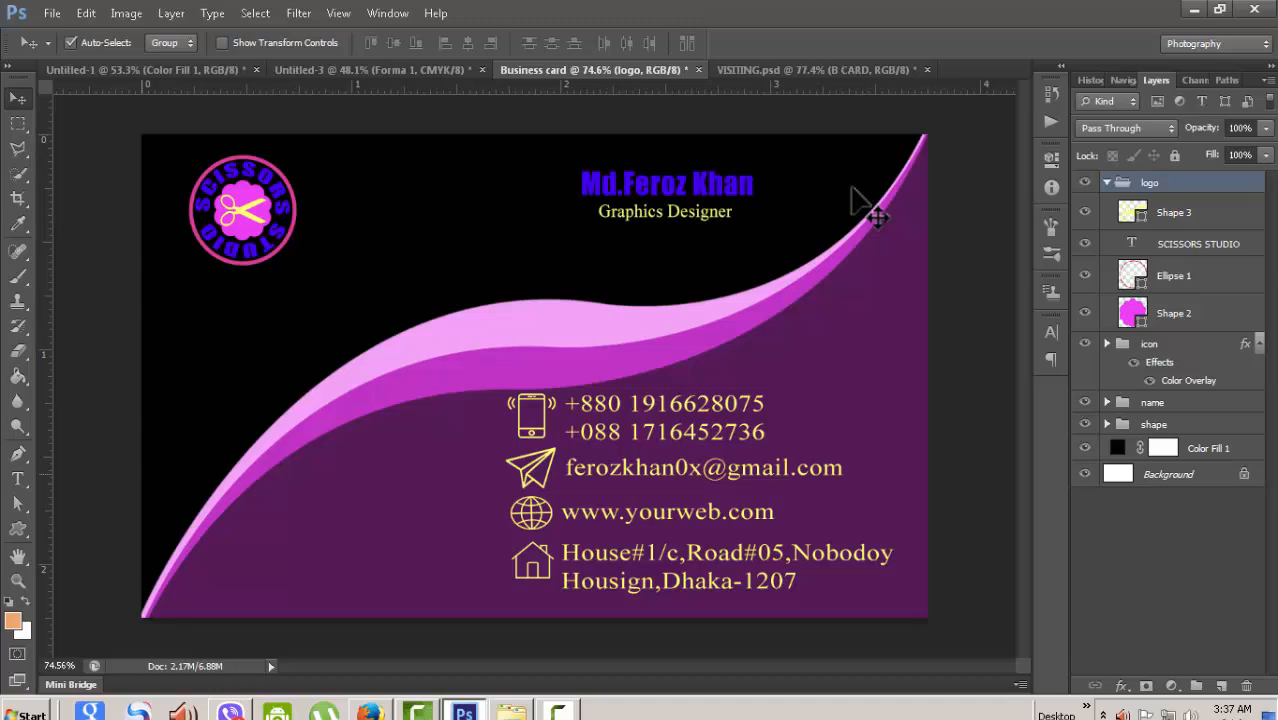
- Switch to the Rectangular Marquee tool and look over the Untitled-3, Business card, VISITING.psd and Untitled-1 tabs
click(17, 123)
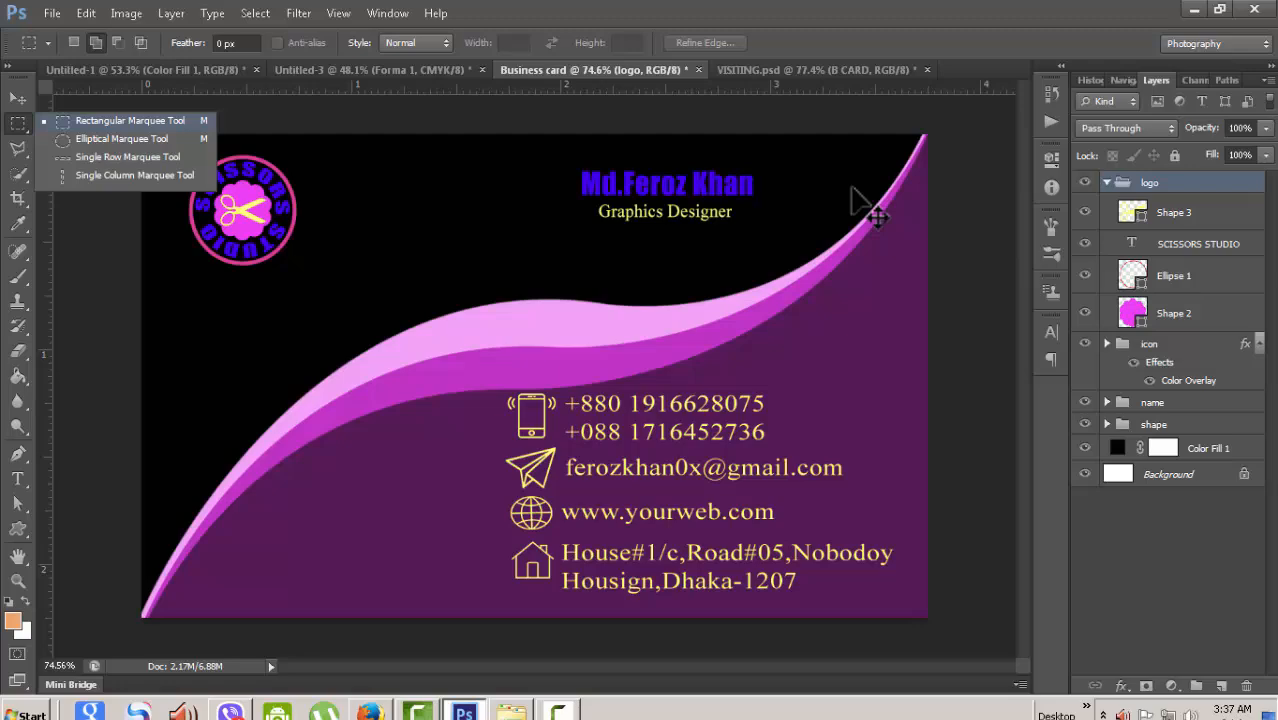
click(129, 120)
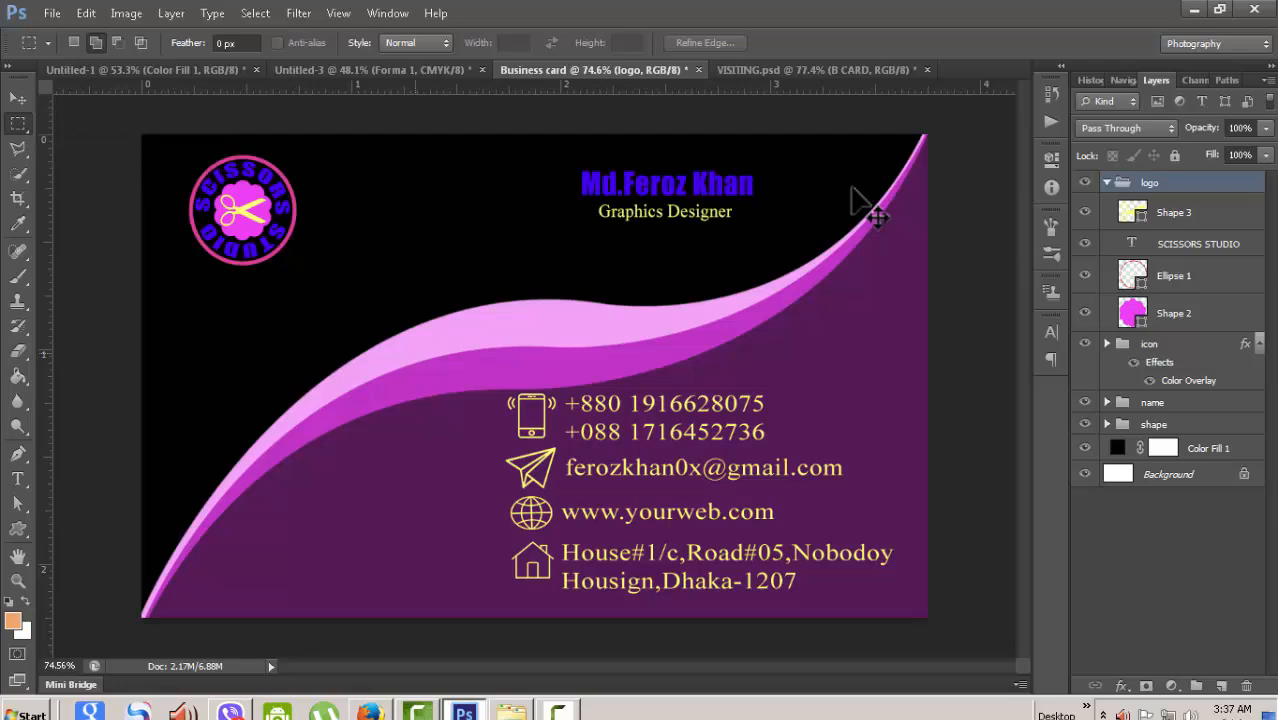
click(371, 70)
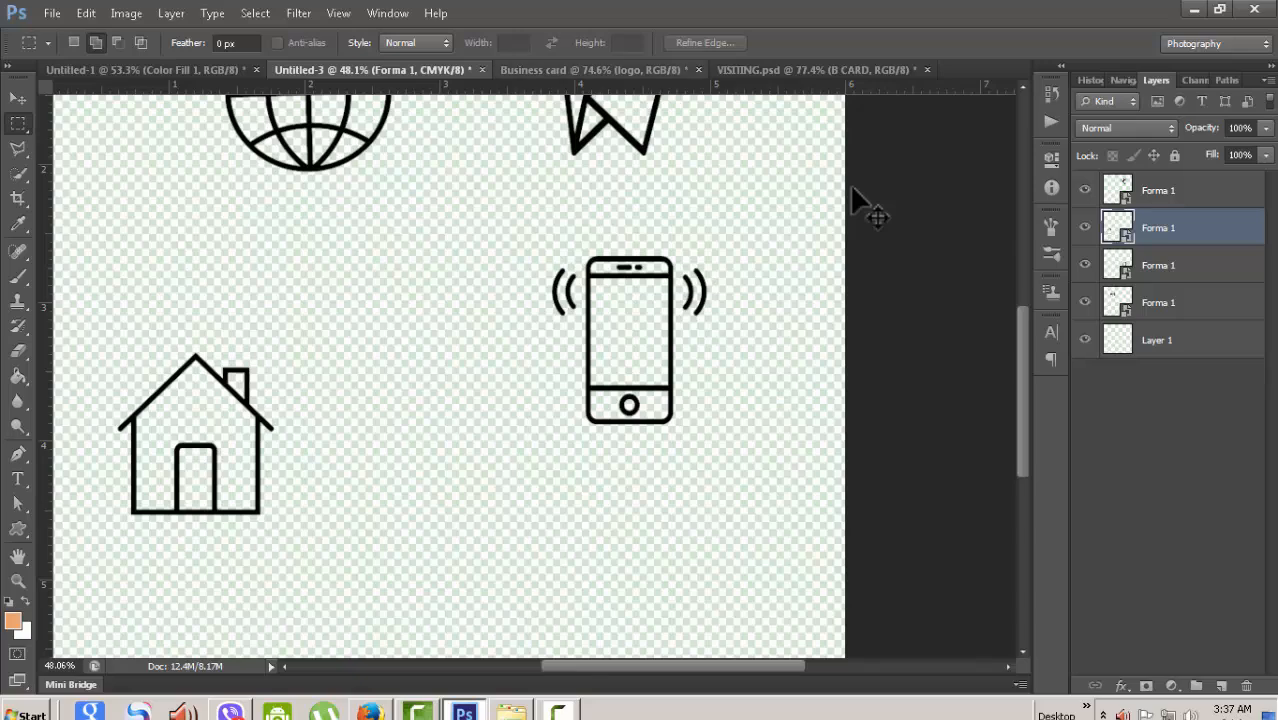
click(590, 70)
click(815, 70)
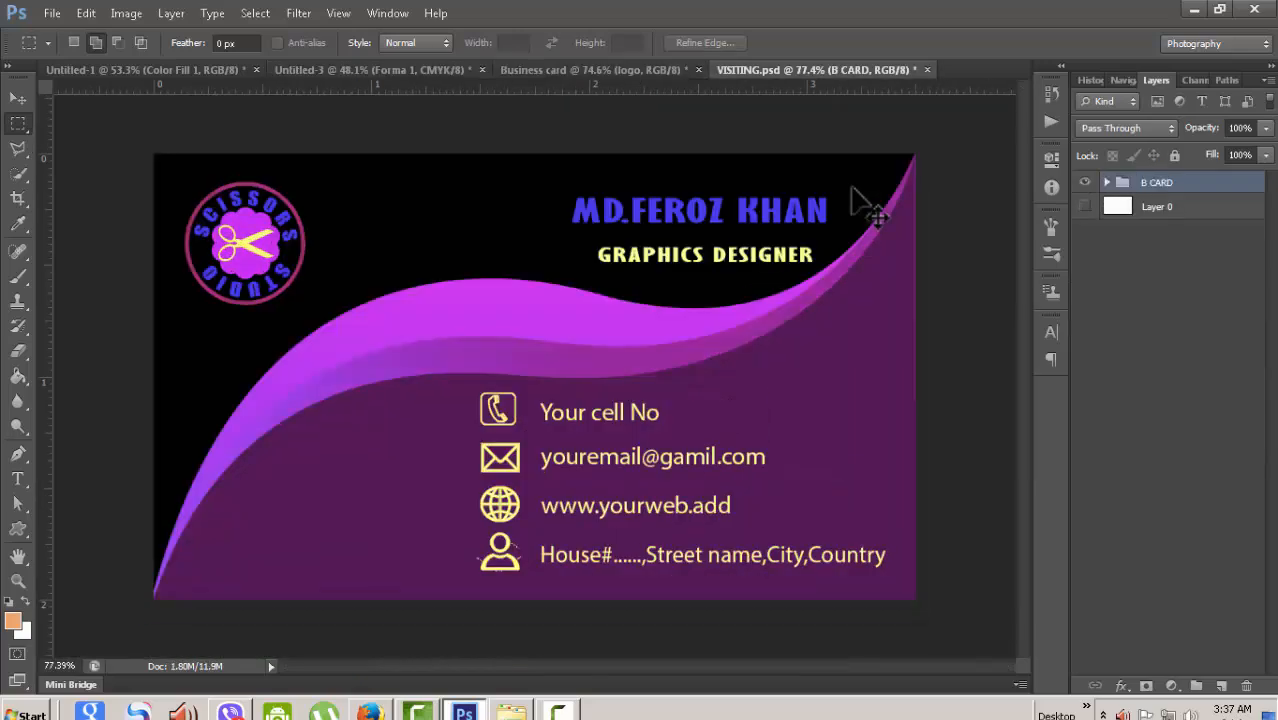
click(140, 70)
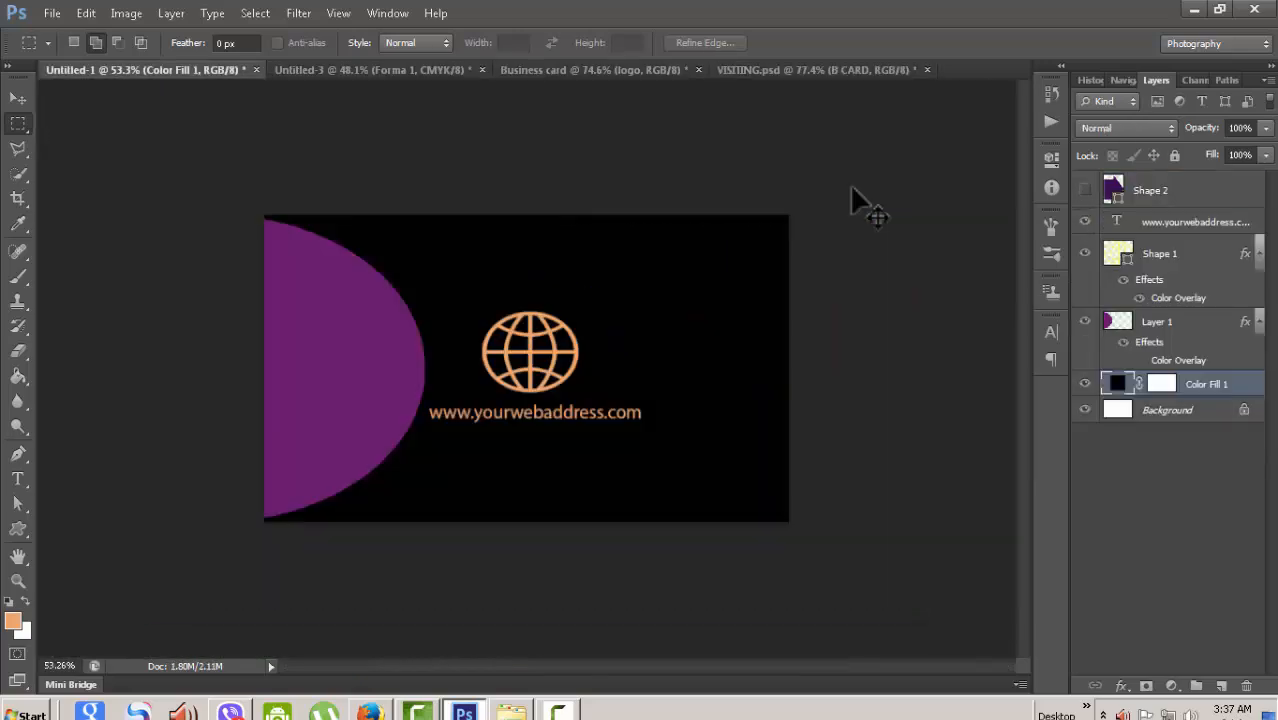
- Open Image Size for VISITING.psd, showing 1050 × 600 pixels, 3.5 × 2 inches at 300 pixels/inch
key(ctrl+plus)
key(ctrl+plus)
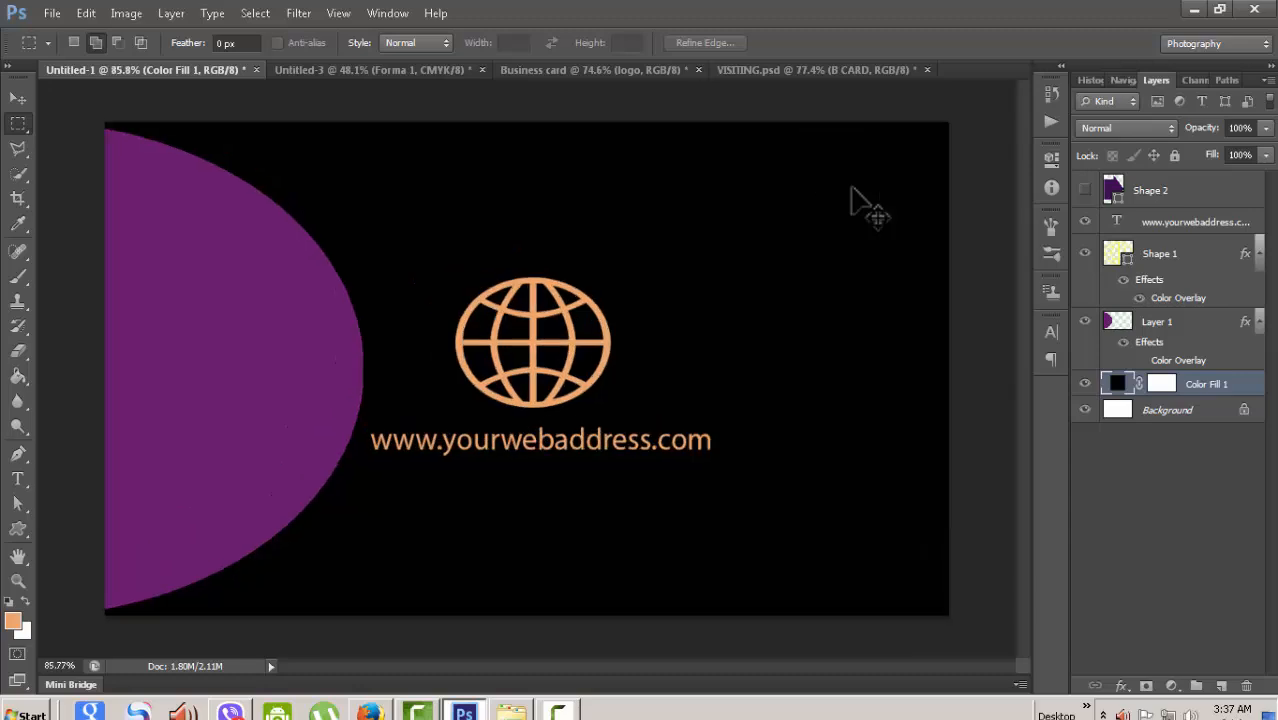
scroll(870, 210, down, 2)
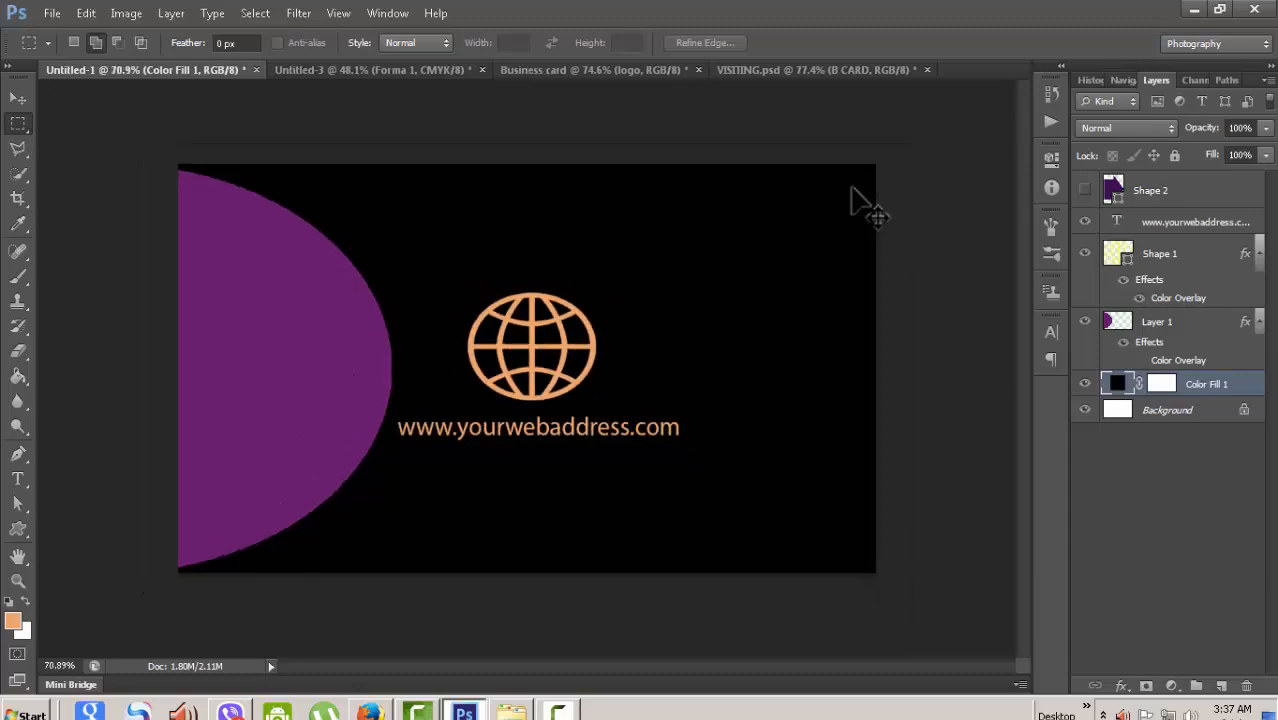
key(ctrl+shift+Tab)
key(alt+i)
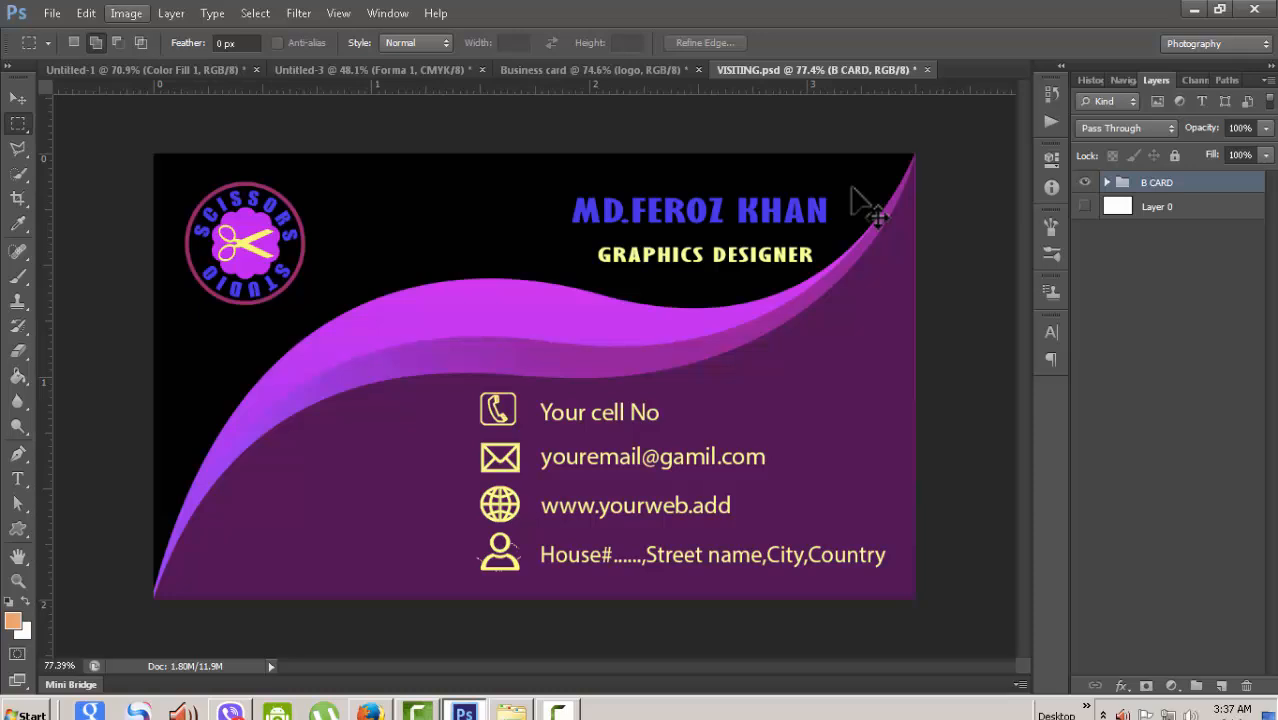
key(Down)
key(Down)
key(Return)
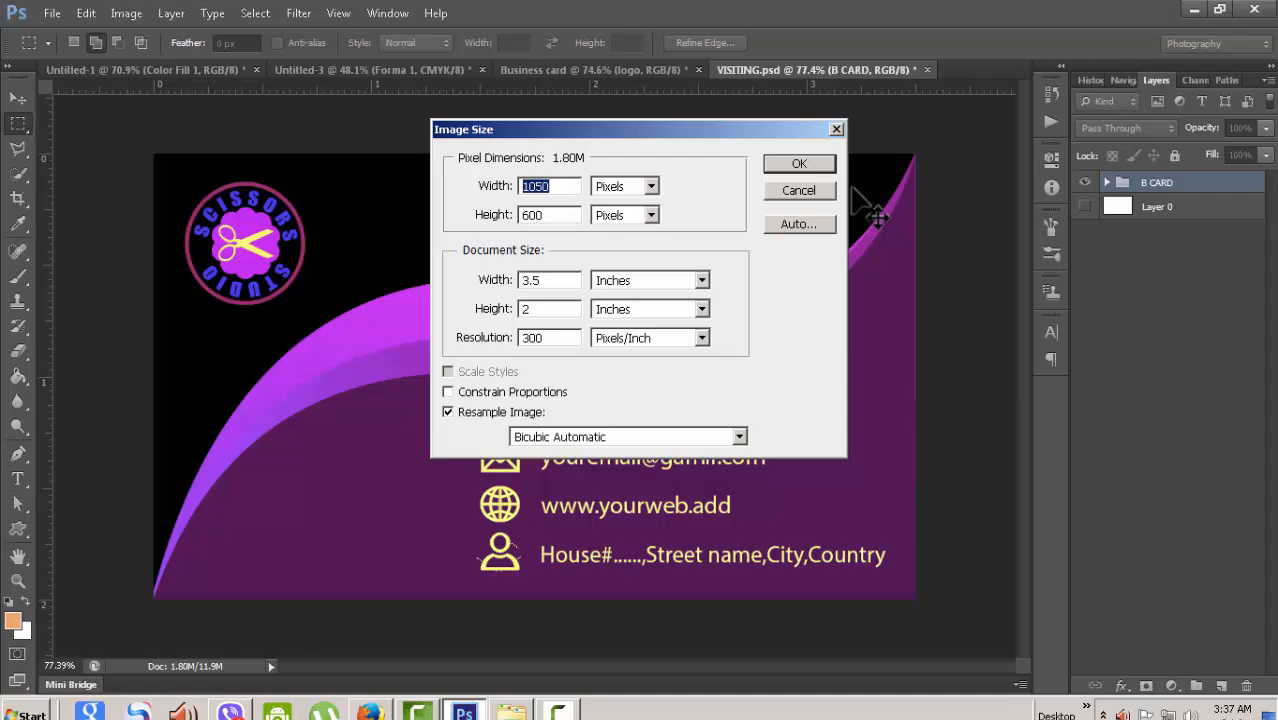
- Cancel Image Size unchanged, then cycle through Business card and Untitled-3 back to VISITING.psd
key(Escape)
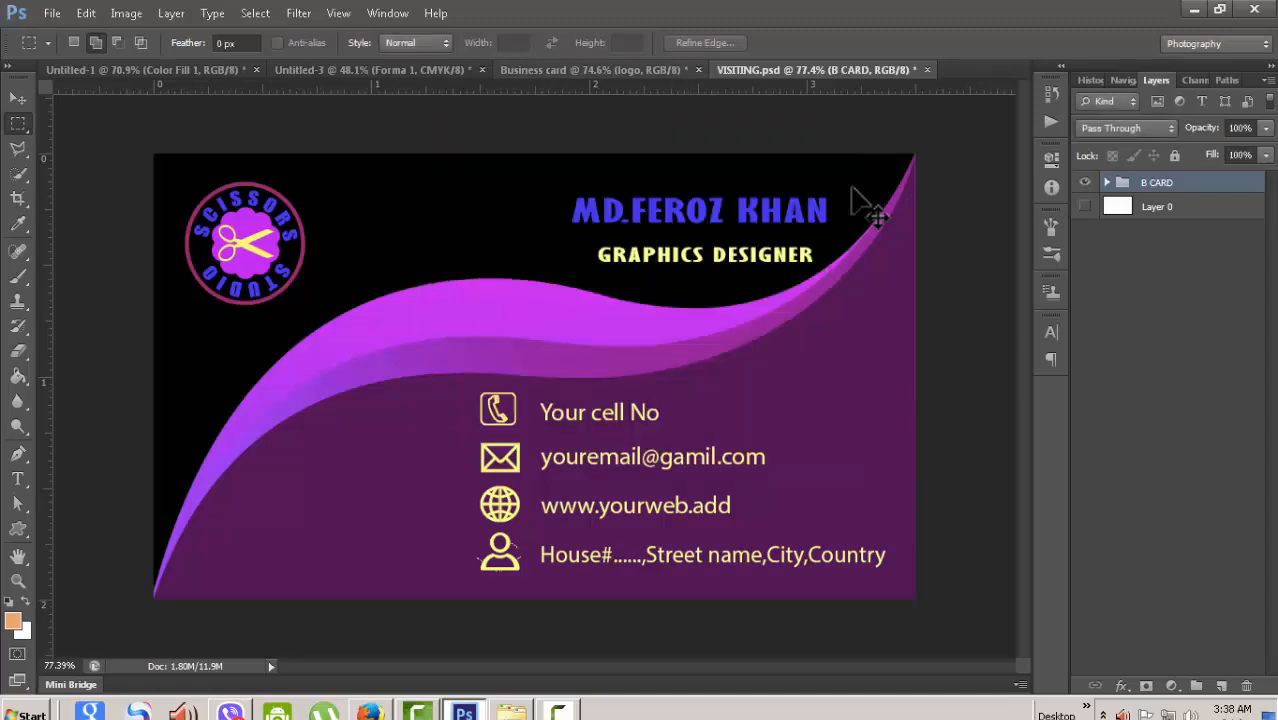
key(ctrl+shift+Tab)
key(ctrl+shift+Tab)
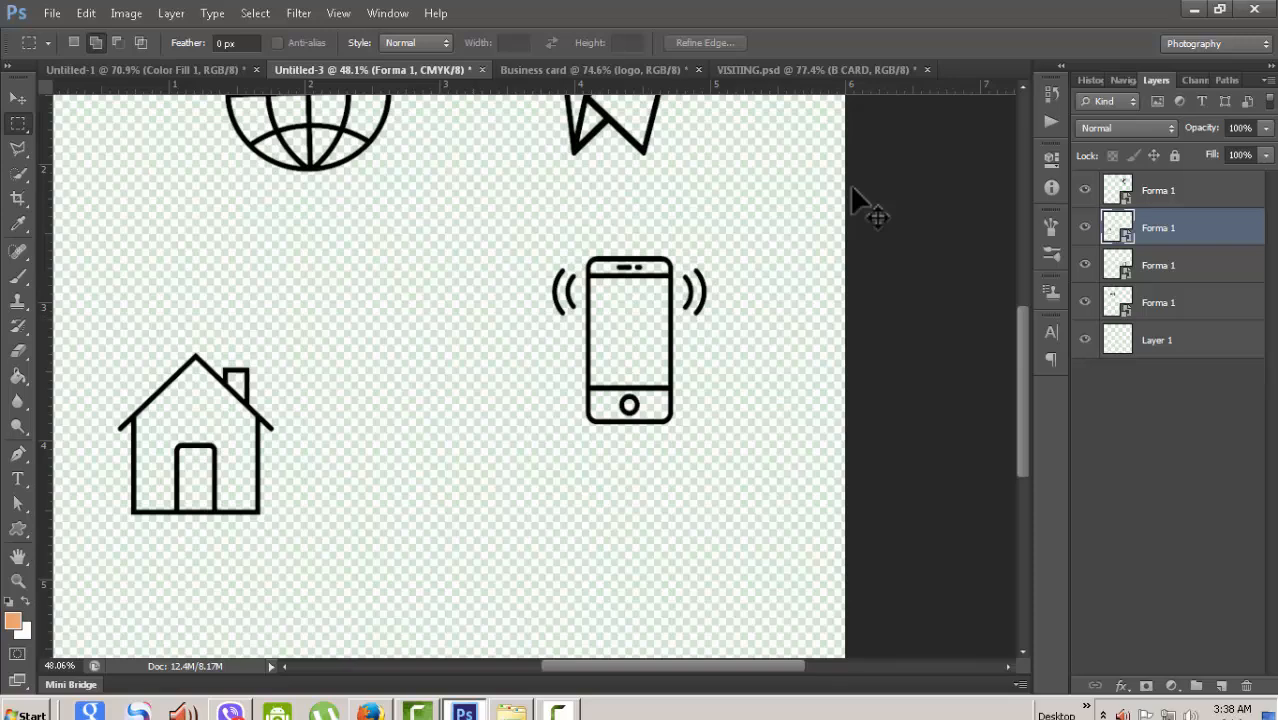
key(ctrl+shift+Tab)
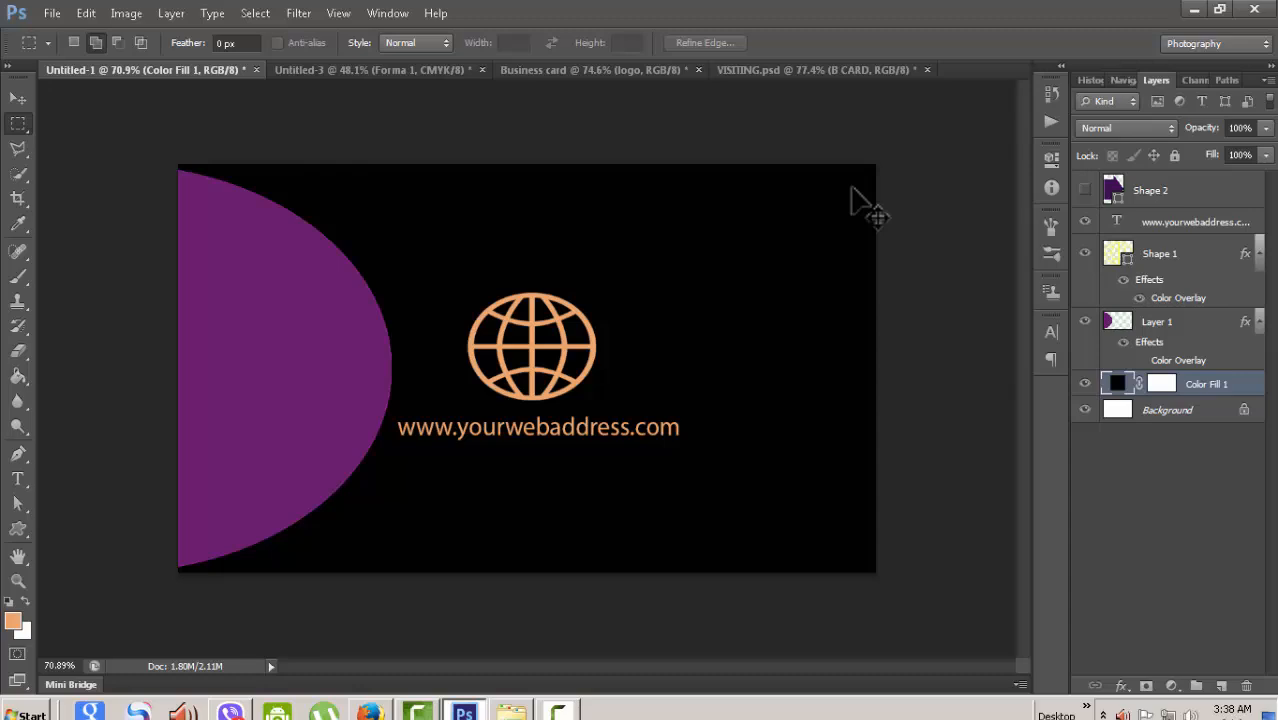
scroll(852, 196, down, 1)
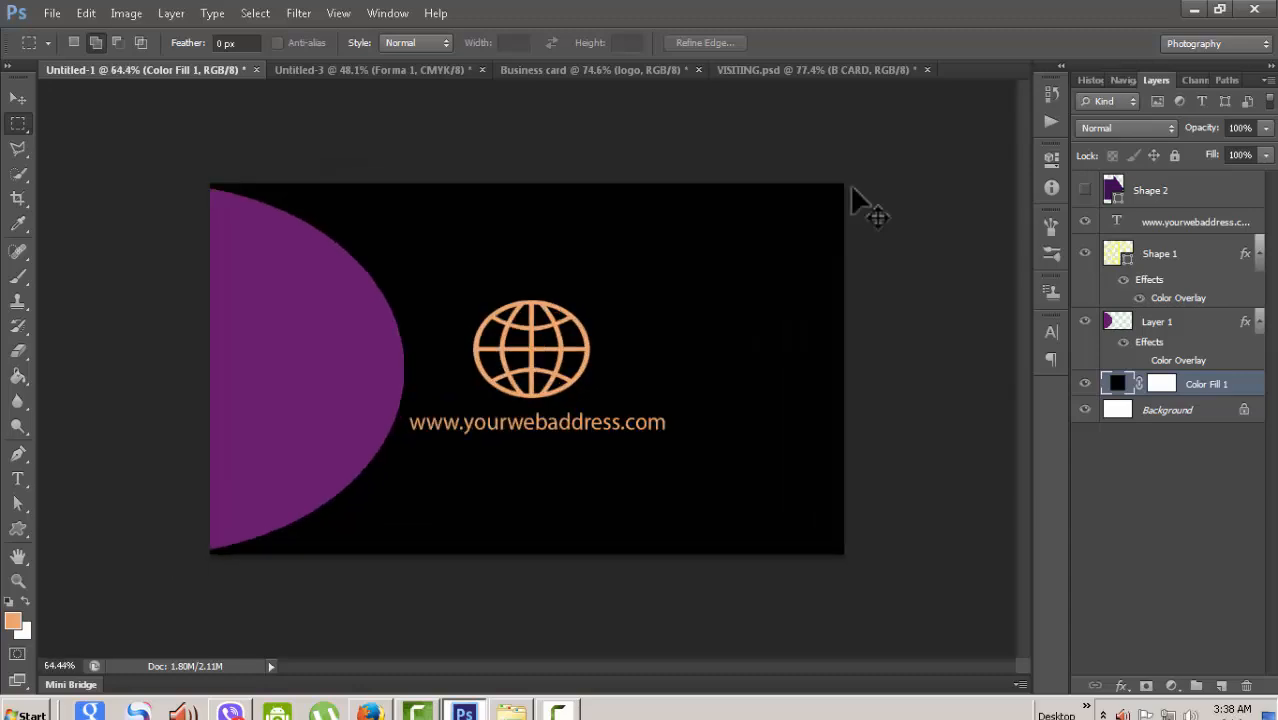
key(ctrl+Tab)
key(ctrl+Tab)
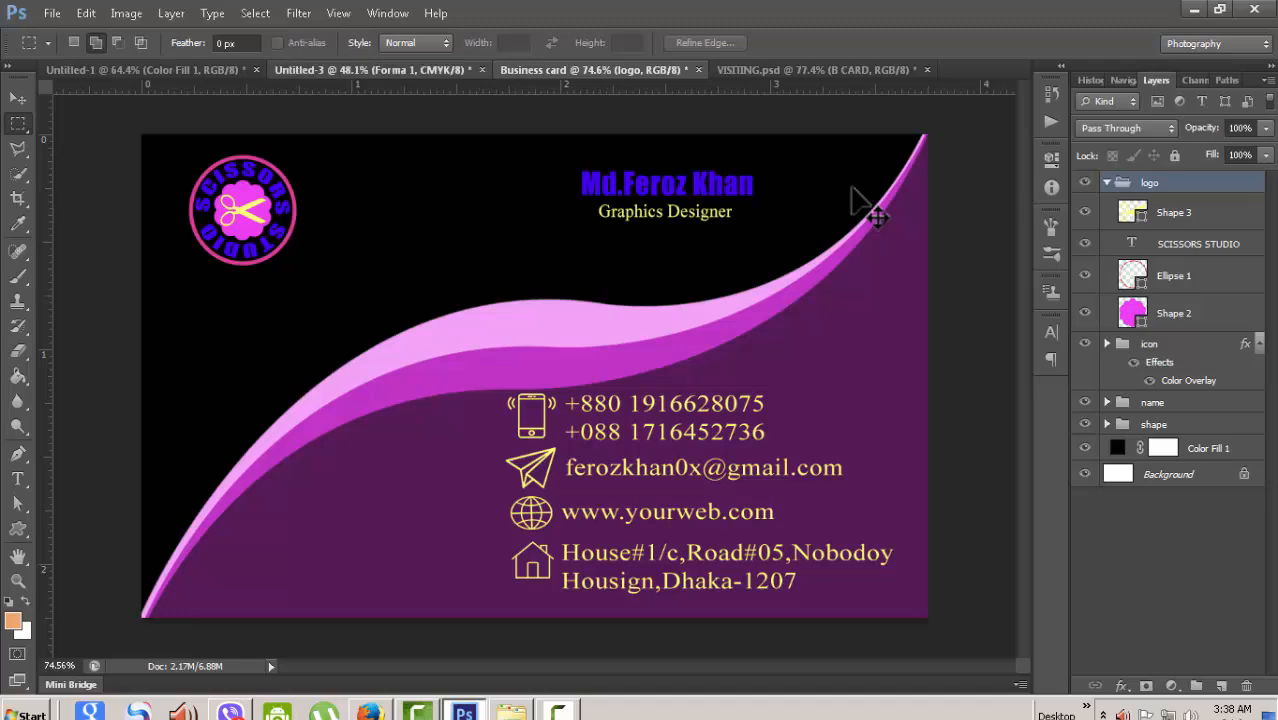
key(ctrl+shift+Tab)
scroll(868, 208, down, 2)
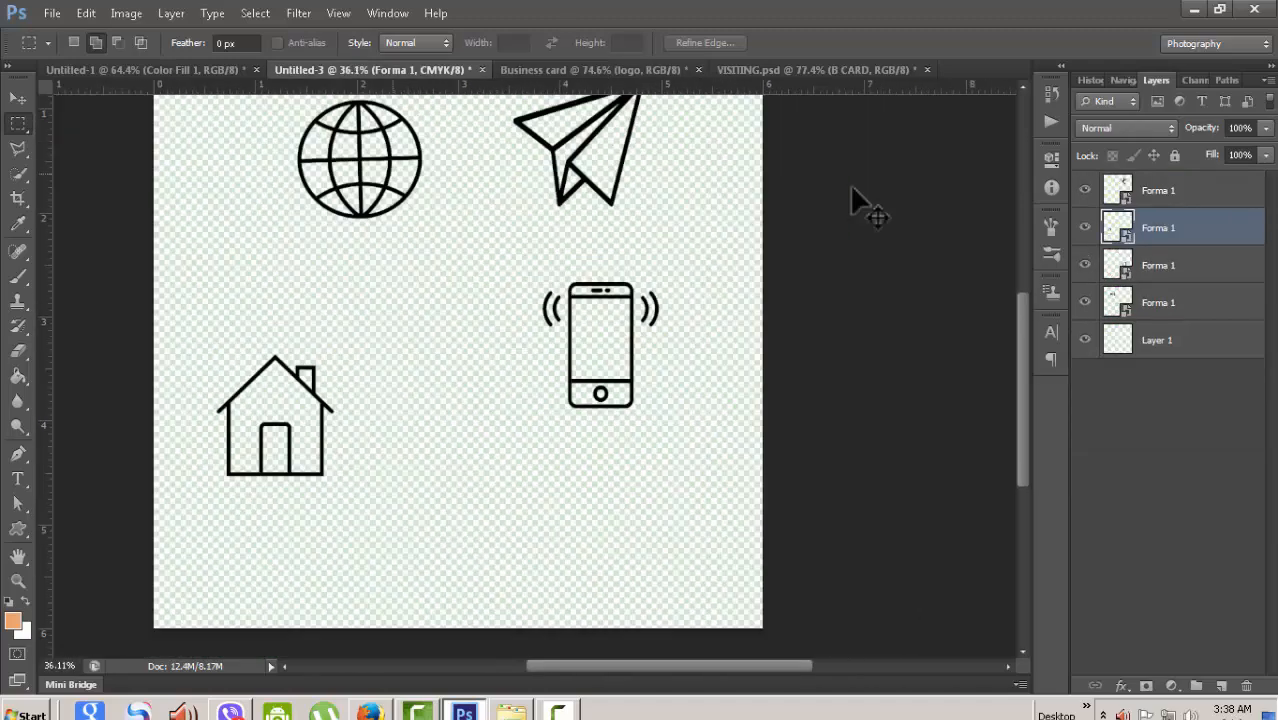
scroll(852, 190, down, 4)
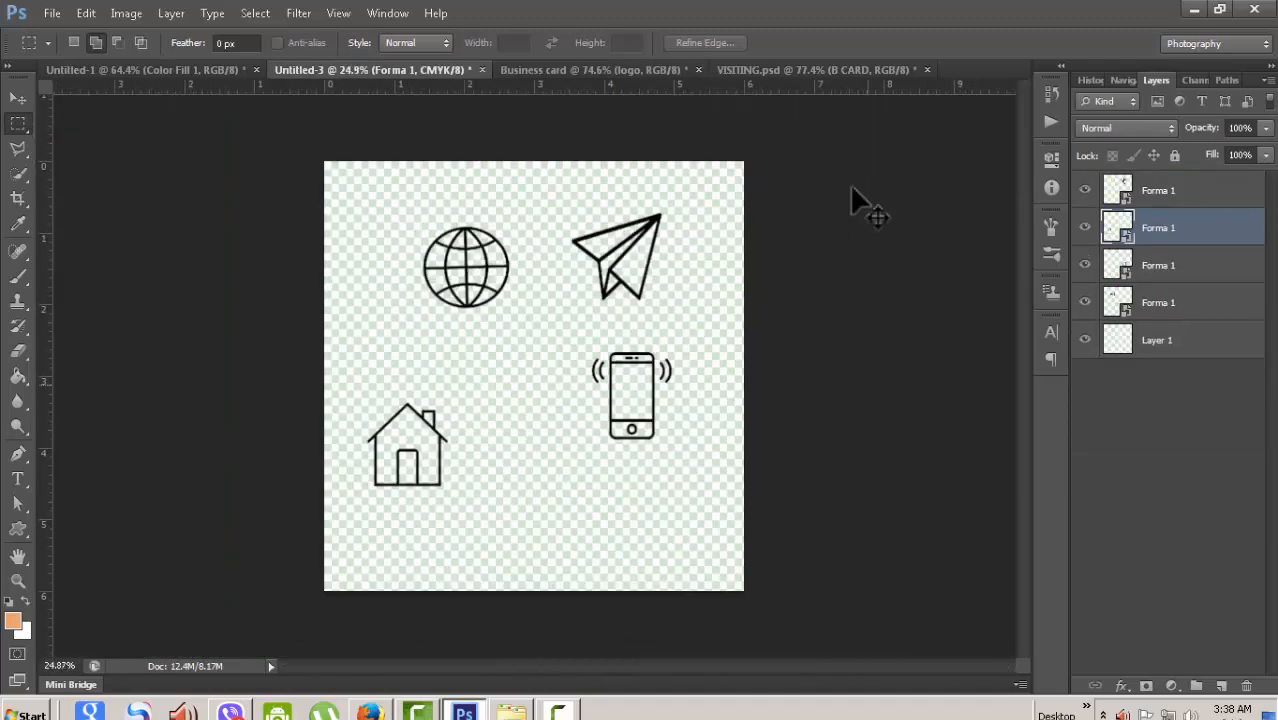
key(ctrl+Tab)
key(ctrl+Tab)
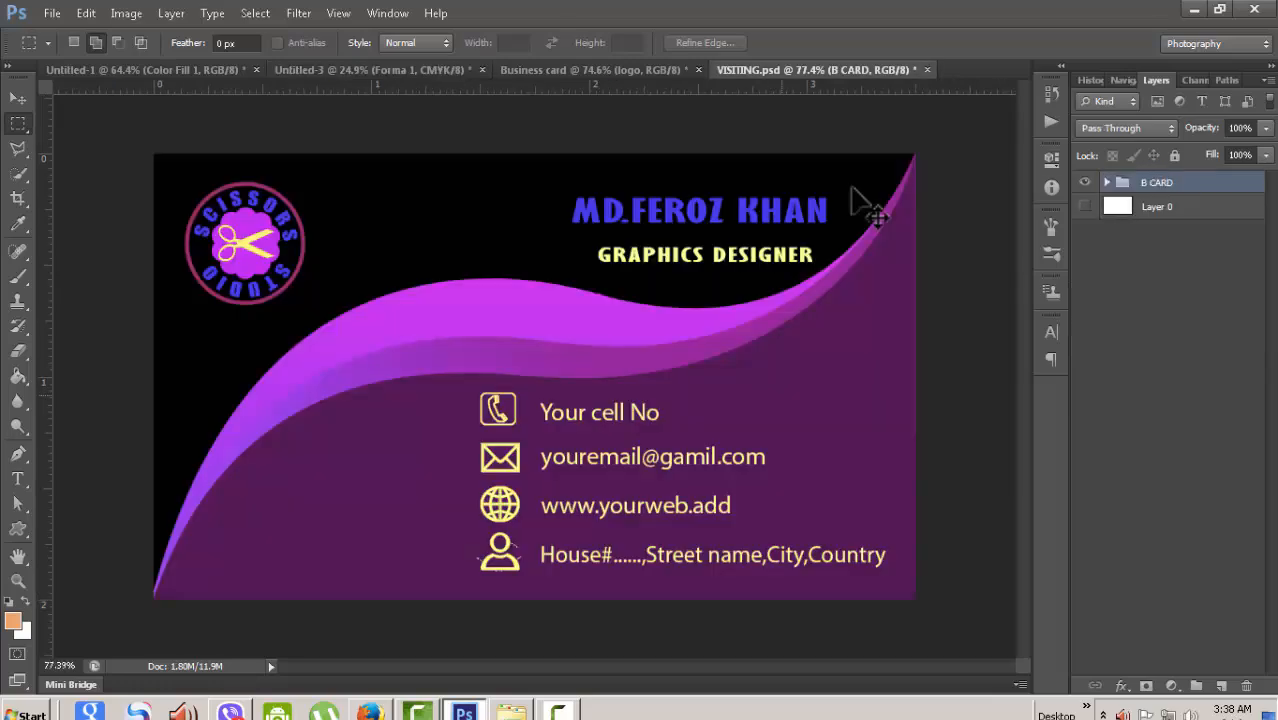
- Zoom in and out on the VISITING.psd card to compare, then return to the Business card document
scroll(852, 190, down, 2)
scroll(852, 190, up, 2)
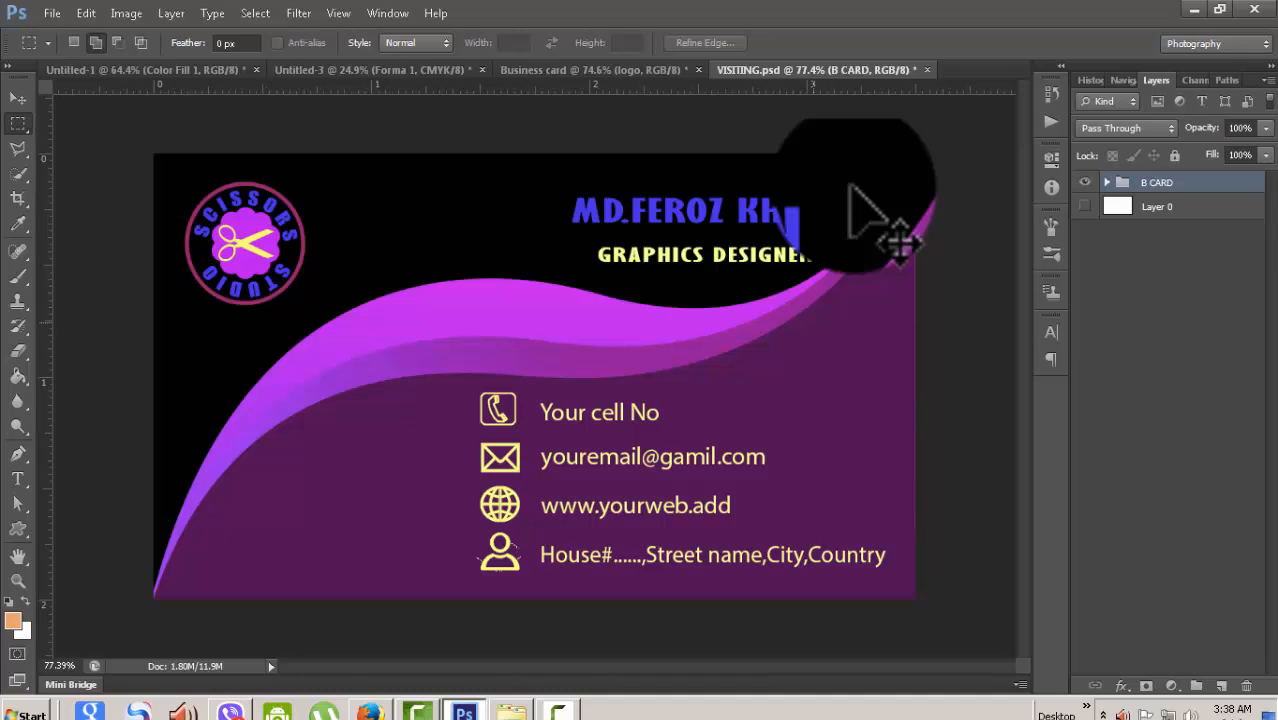
scroll(852, 190, up, 1)
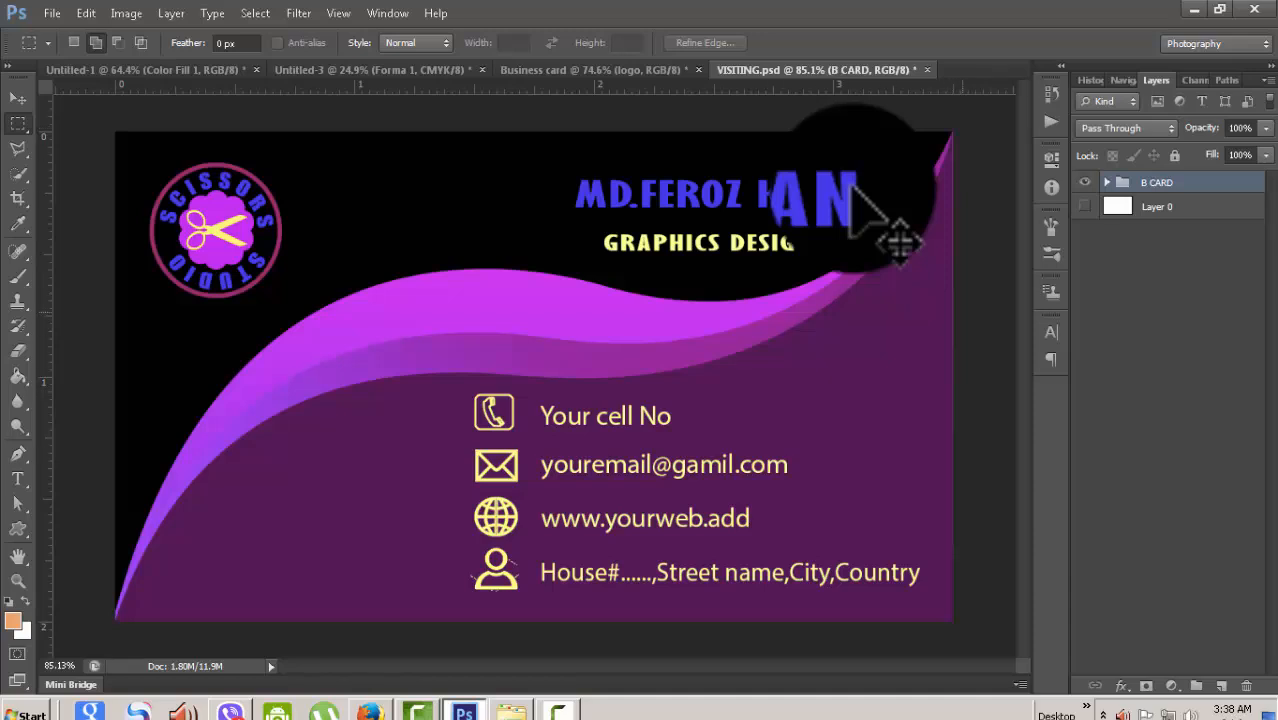
scroll(852, 190, down, 2)
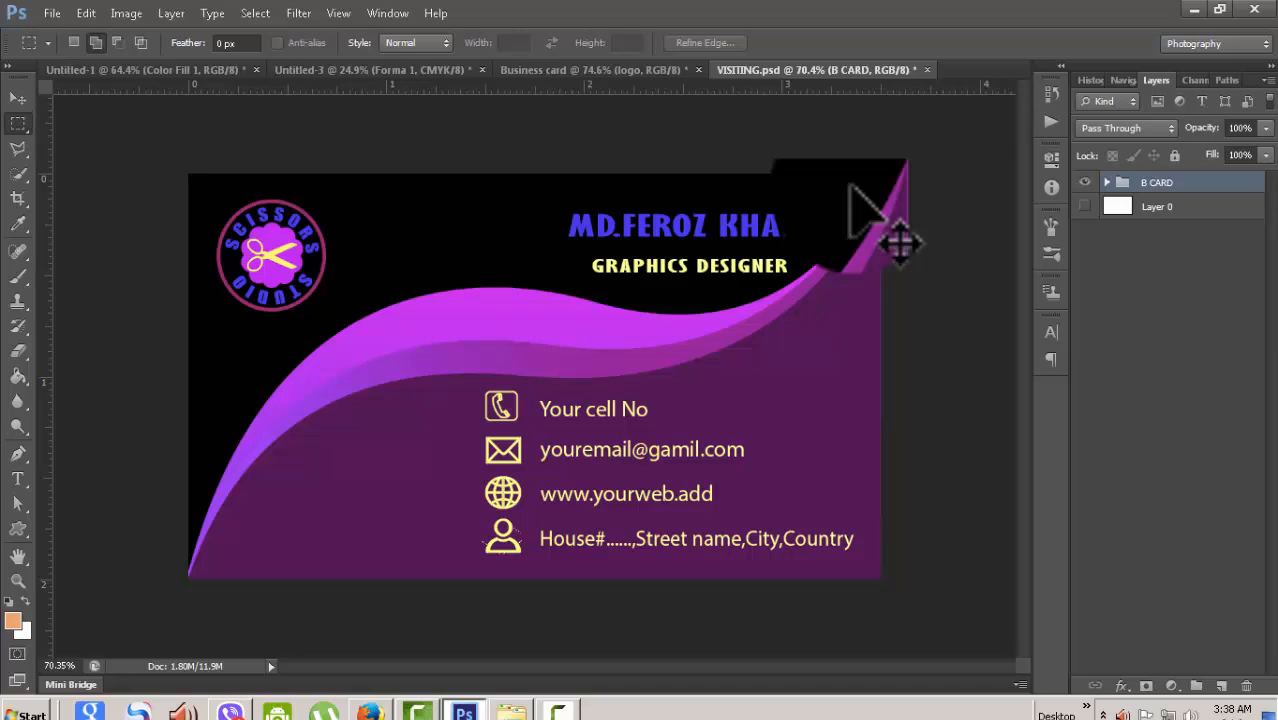
click(590, 70)
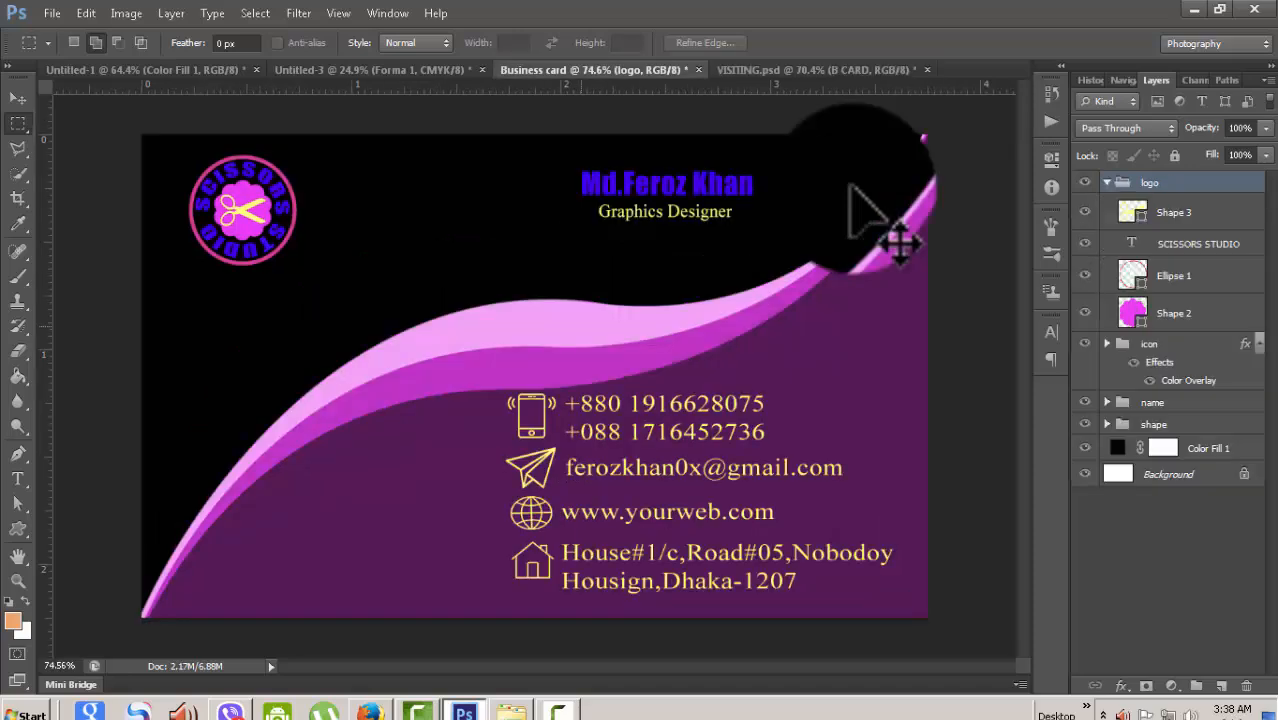